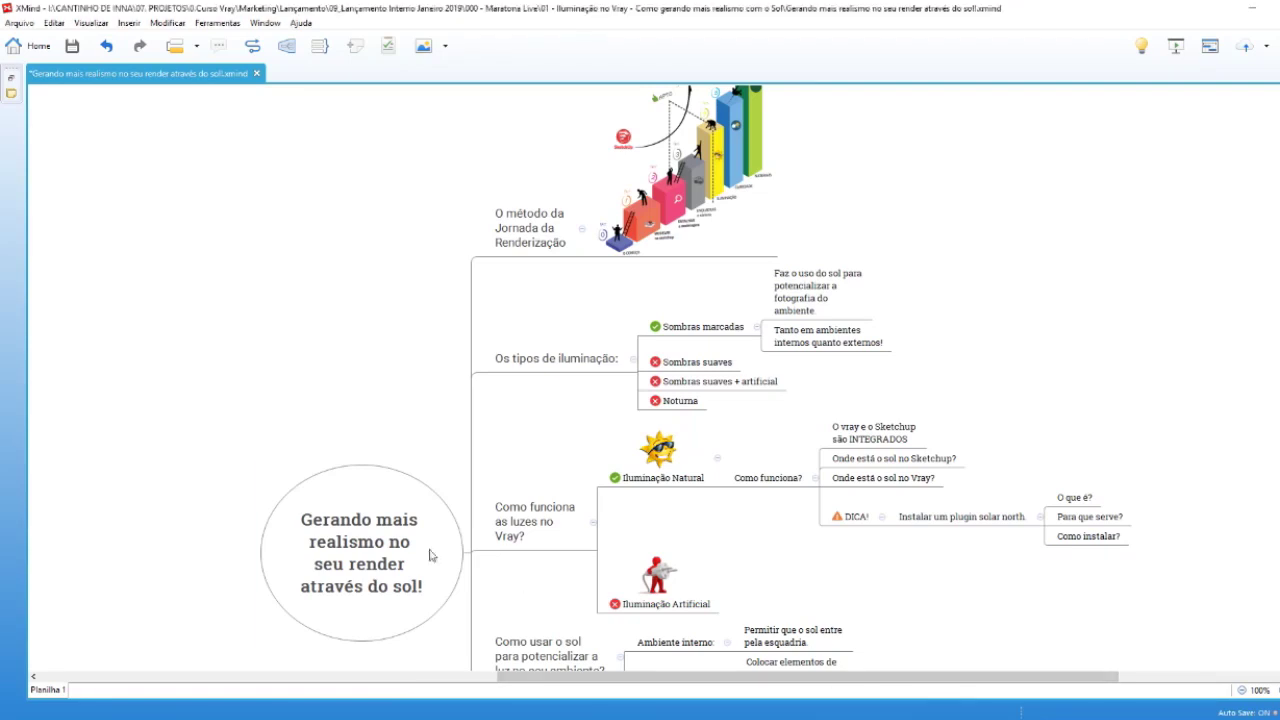
- Select the map's central topic and zoom the map in
{"action": "left_click", "coordinate": [343, 552]}
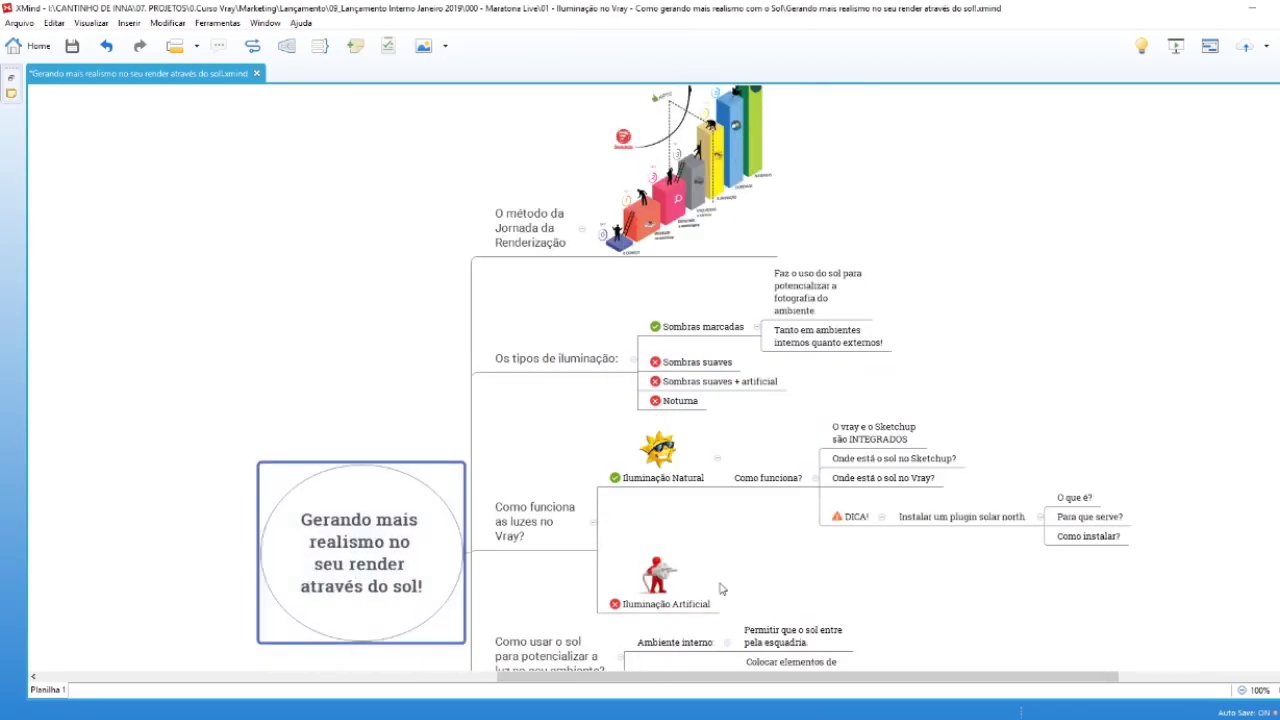
{"action": "scroll", "coordinate": [308, 375], "scroll_direction": "up", "scroll_amount": 1, "text": "ctrl"}
{"action": "scroll", "coordinate": [300, 422], "scroll_direction": "up", "scroll_amount": 1, "text": "ctrl"}
{"action": "scroll", "coordinate": [293, 423], "scroll_direction": "up", "scroll_amount": 1, "text": "ctrl"}
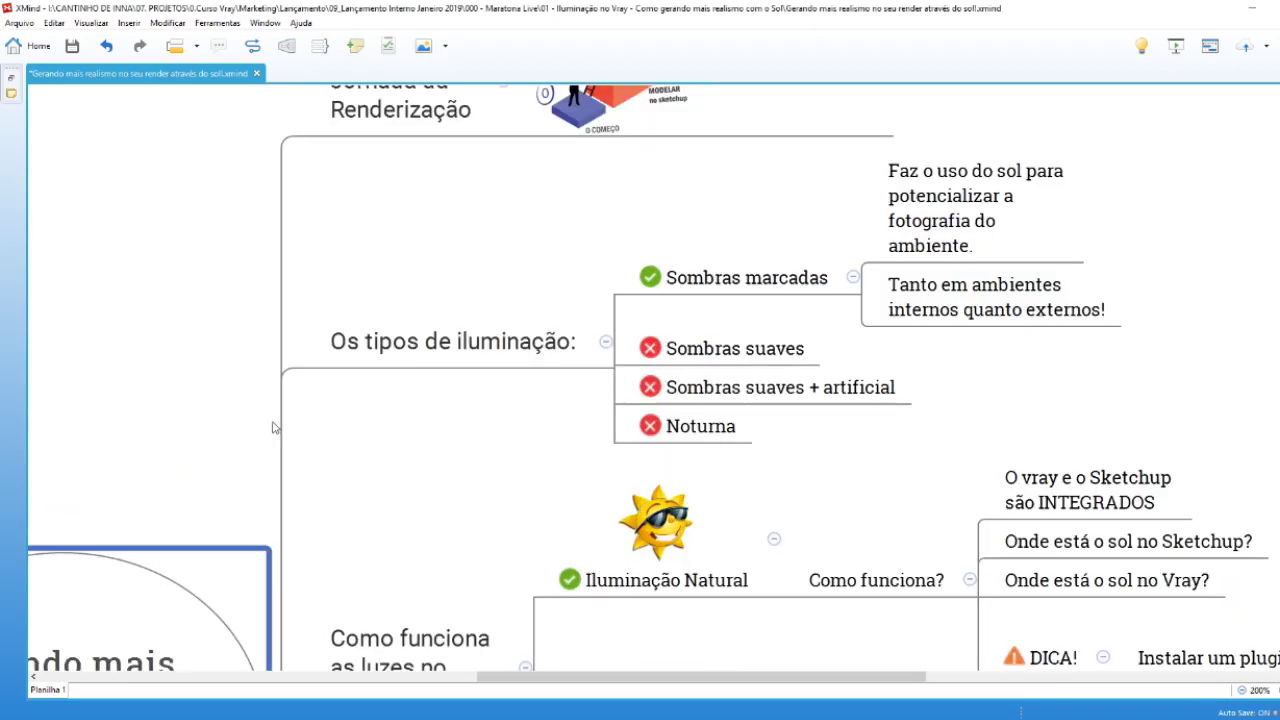
{"action": "scroll", "coordinate": [270, 423], "scroll_direction": "up", "scroll_amount": 4}
{"action": "scroll", "coordinate": [300, 440], "scroll_direction": "up", "scroll_amount": 1}
- Zoom to 250% on the staircase image and reselect 'O método da Jornada da Renderização'
{"action": "left_click", "coordinate": [712, 480]}
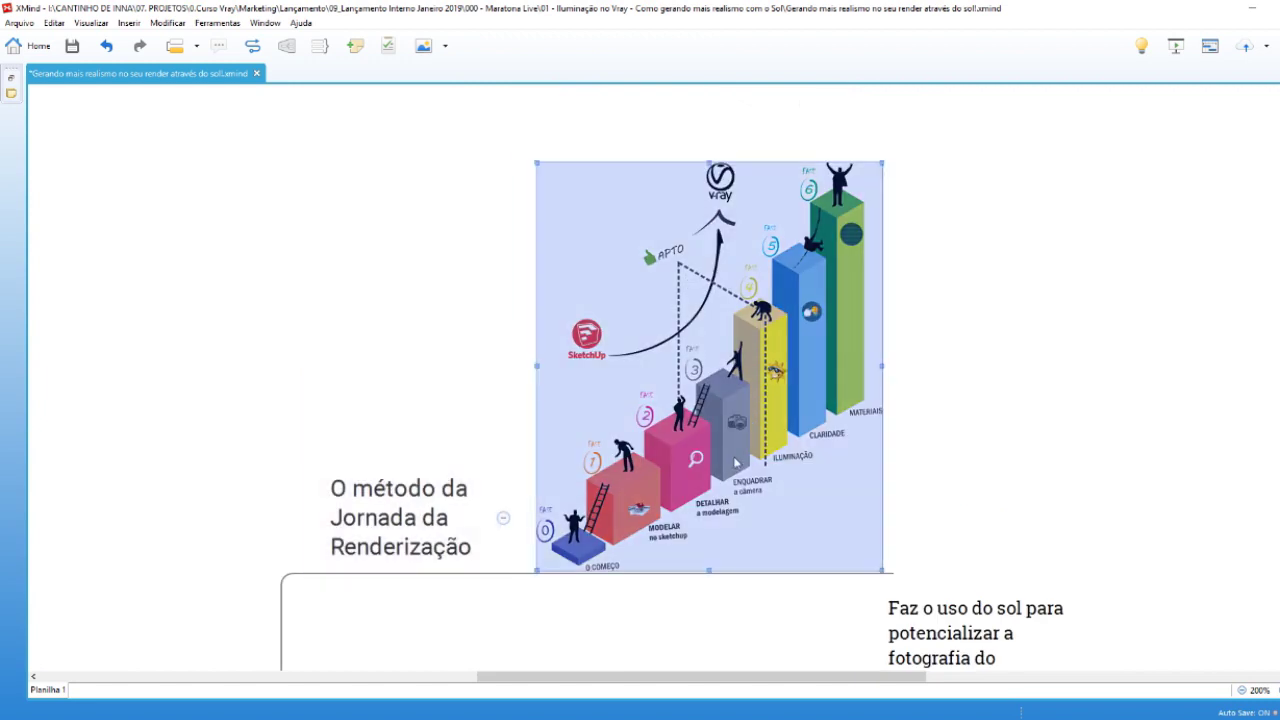
{"action": "scroll", "coordinate": [735, 465], "scroll_direction": "up", "scroll_amount": 1, "text": "ctrl"}
{"action": "scroll", "coordinate": [704, 486], "scroll_direction": "up", "scroll_amount": 1, "text": "ctrl"}
{"action": "scroll", "coordinate": [704, 486], "scroll_direction": "down", "scroll_amount": 1, "text": "ctrl"}
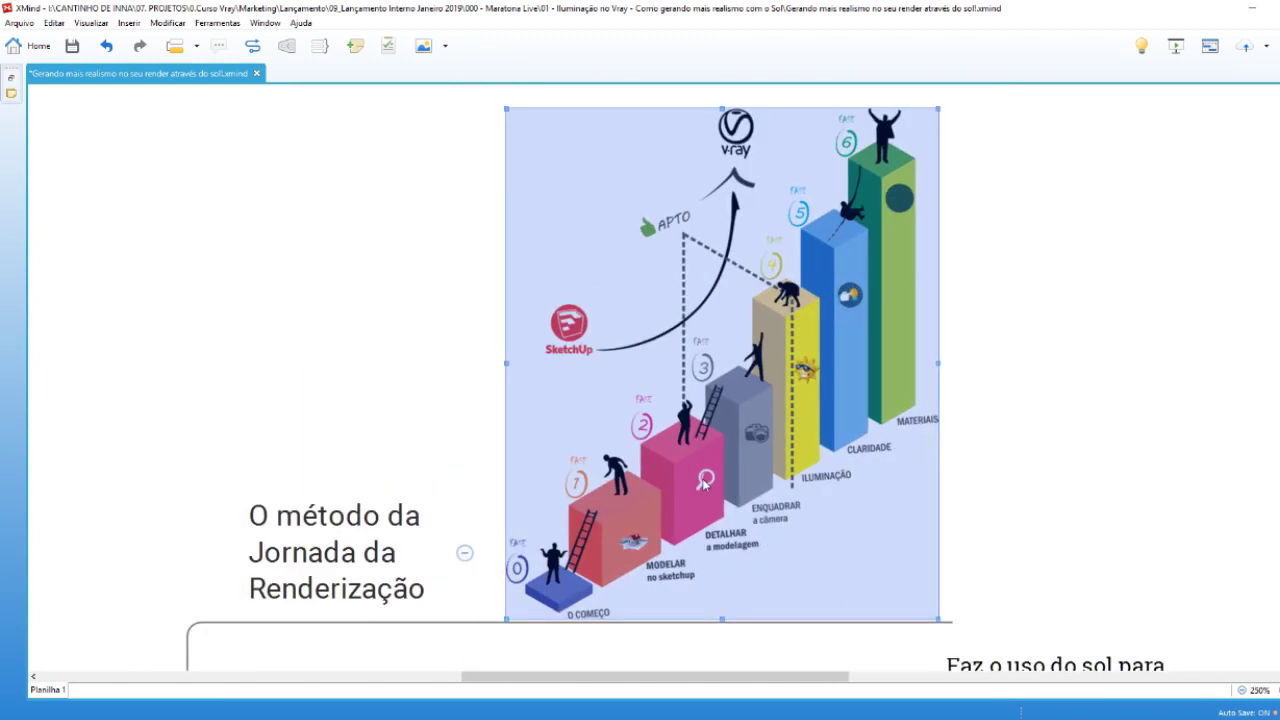
{"action": "left_click", "coordinate": [1037, 457]}
{"action": "left_click", "coordinate": [342, 565]}
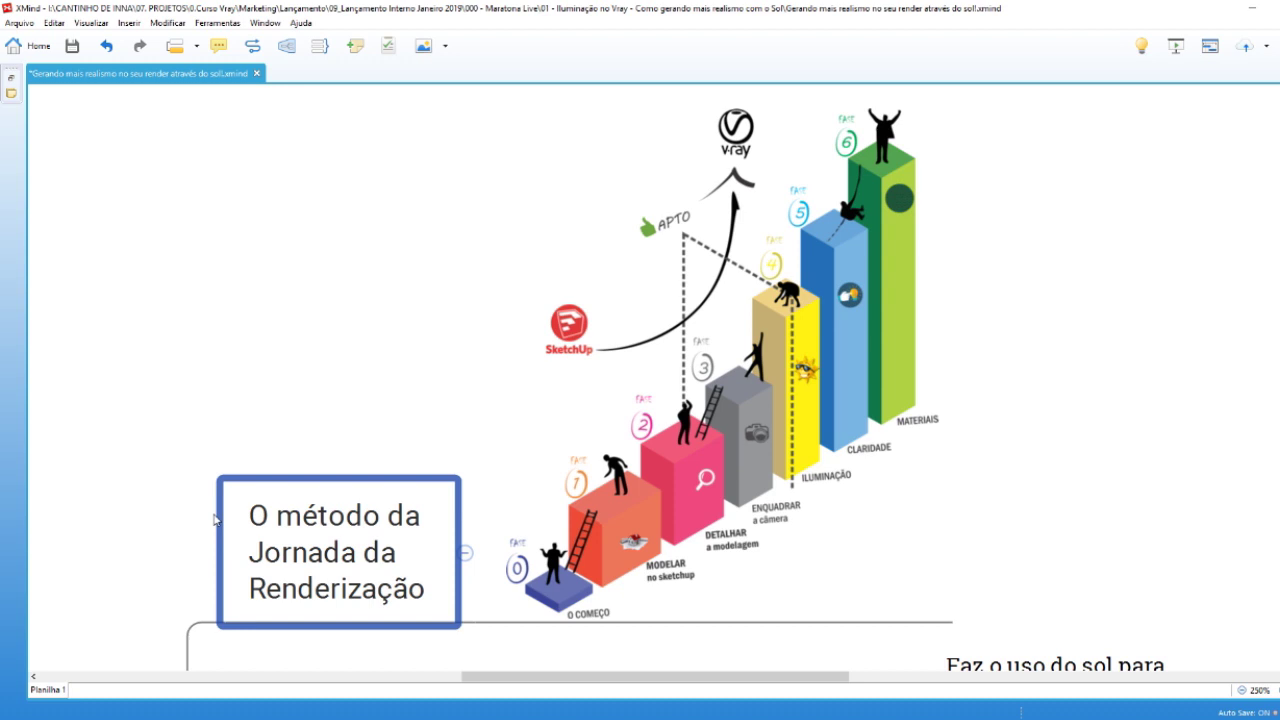
{"action": "left_click", "coordinate": [276, 290]}
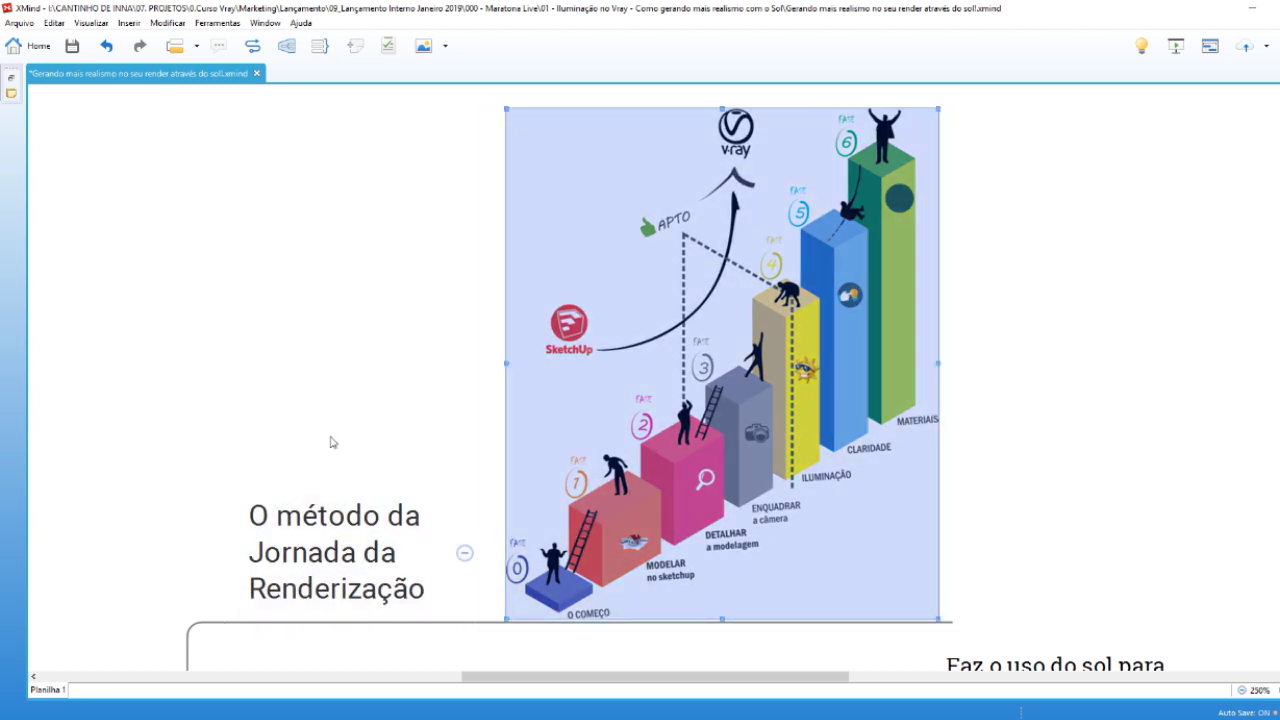
{"action": "left_click", "coordinate": [334, 442]}
{"action": "scroll", "coordinate": [824, 377], "scroll_direction": "up", "scroll_amount": 1, "text": "ctrl"}
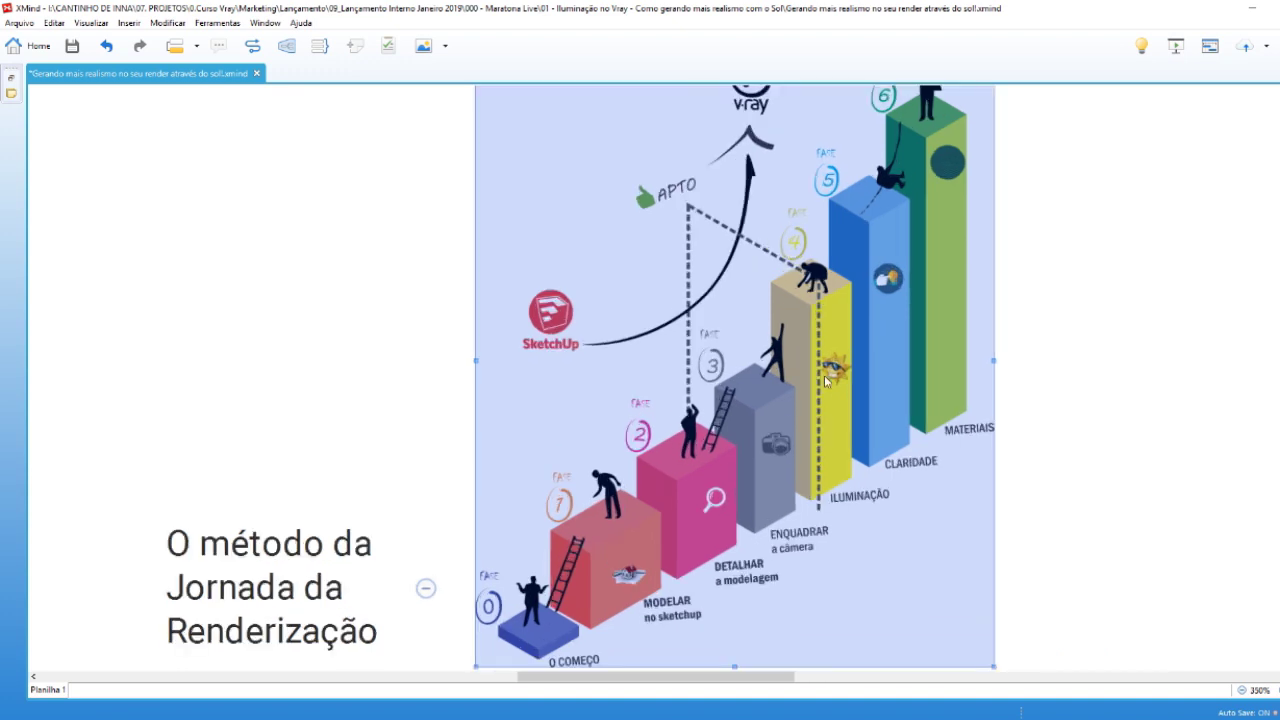
{"action": "scroll", "coordinate": [824, 377], "scroll_direction": "up", "scroll_amount": 1, "text": "ctrl"}
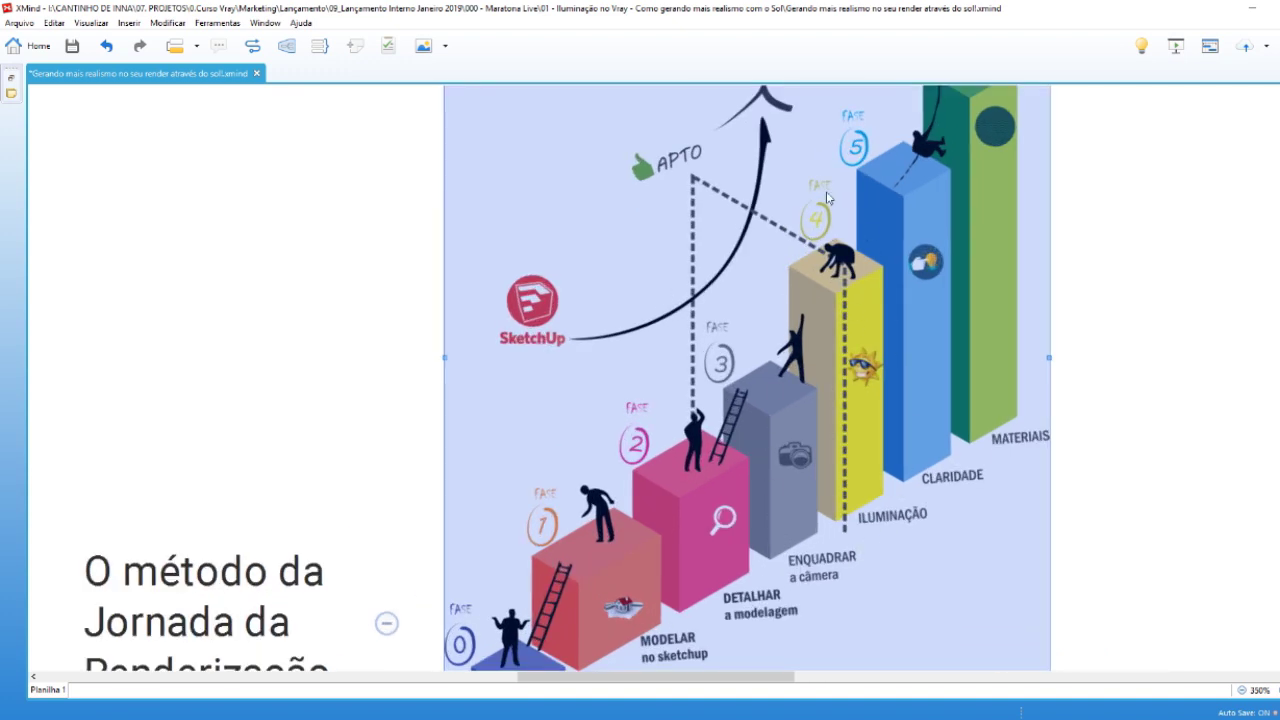
{"action": "scroll", "coordinate": [772, 453], "scroll_direction": "down", "scroll_amount": 2, "text": "ctrl"}
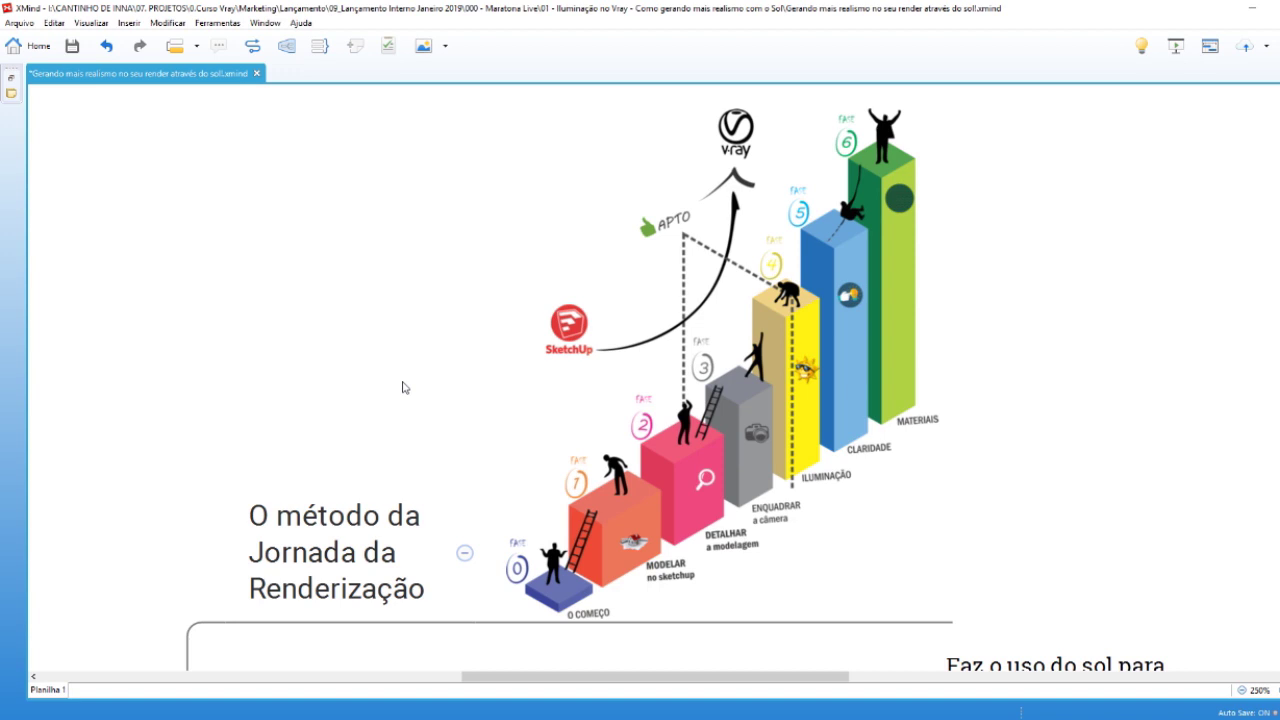
{"action": "left_click", "coordinate": [650, 222]}
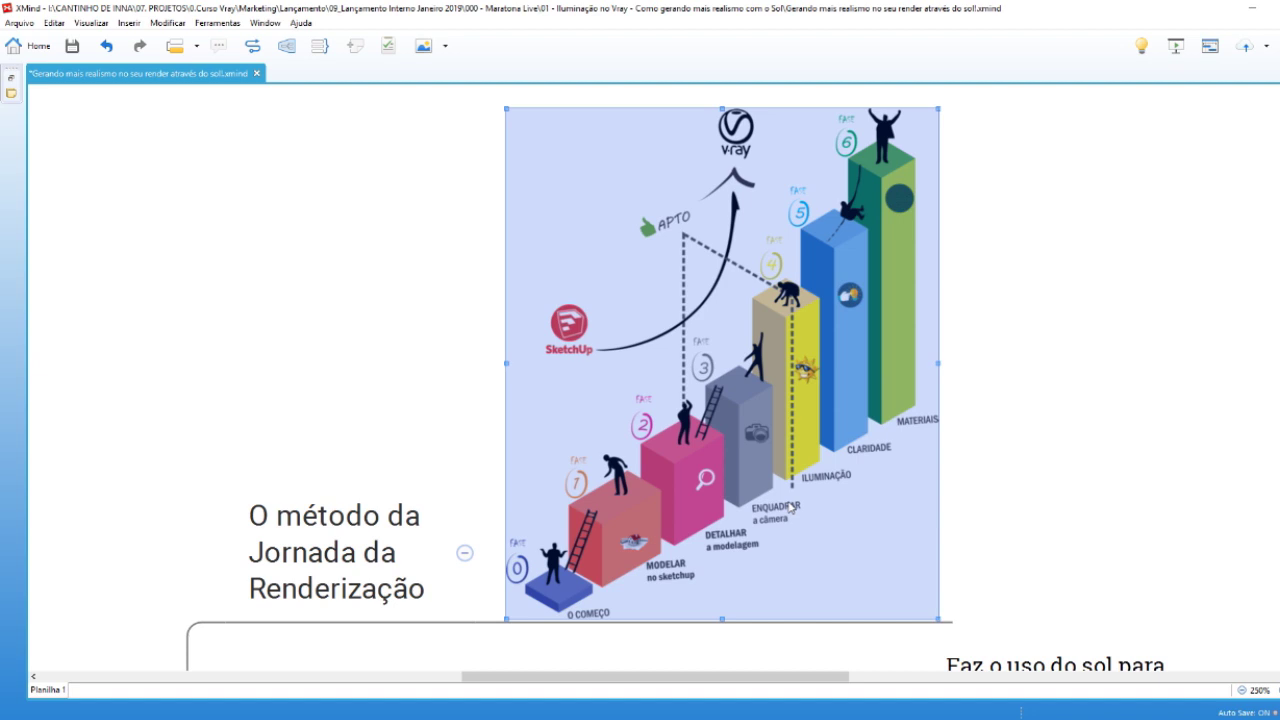
{"action": "left_click", "coordinate": [1089, 401]}
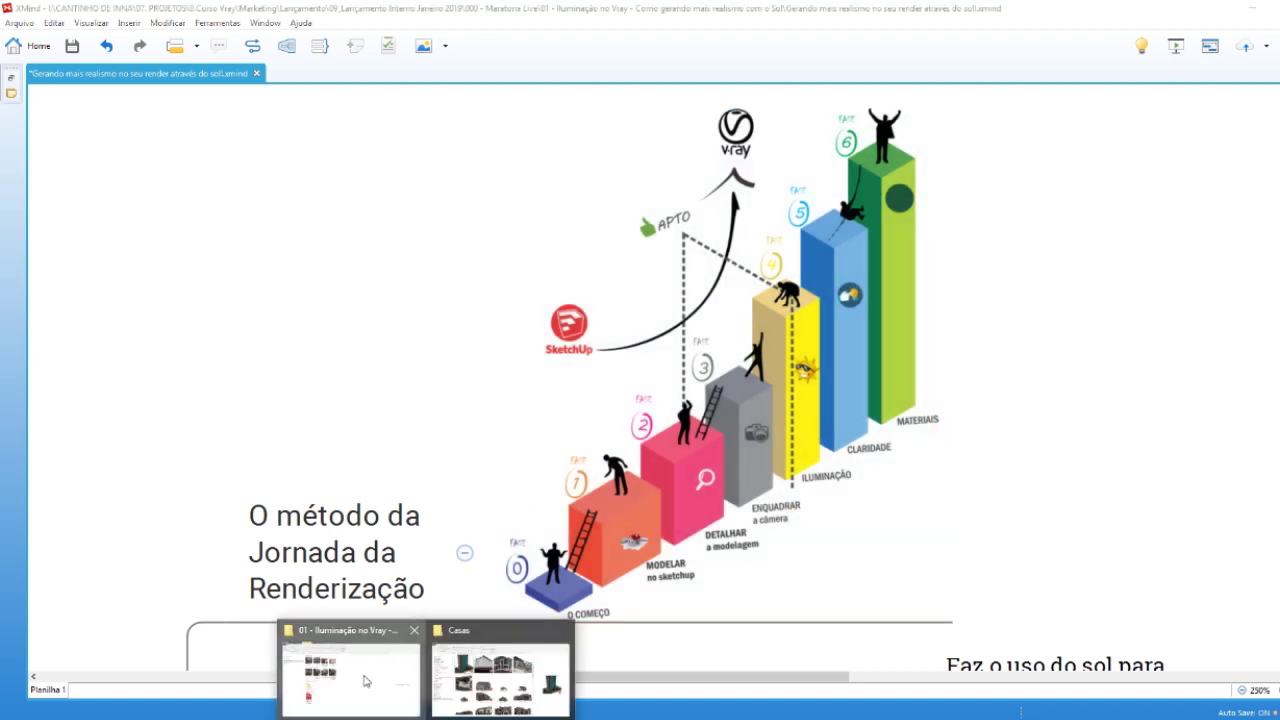
{"action": "left_click", "coordinate": [365, 681]}
{"action": "double_click", "coordinate": [436, 230]}
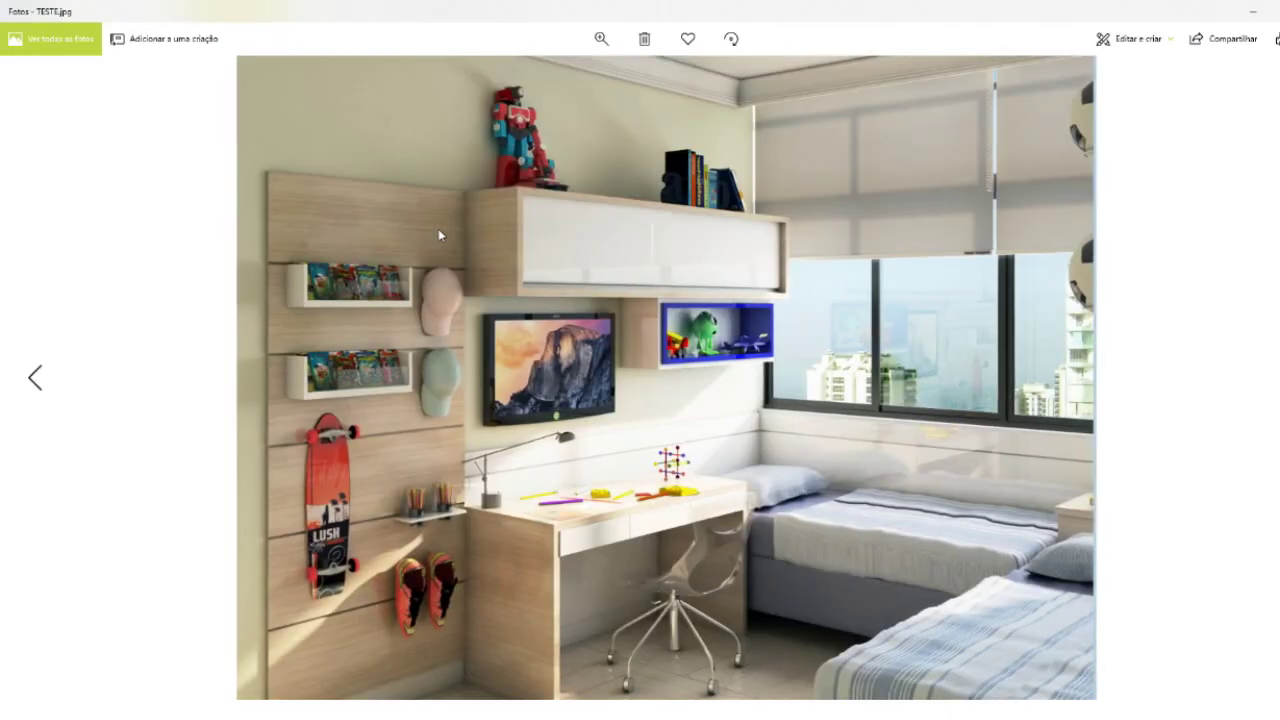
{"action": "key", "text": "Left"}
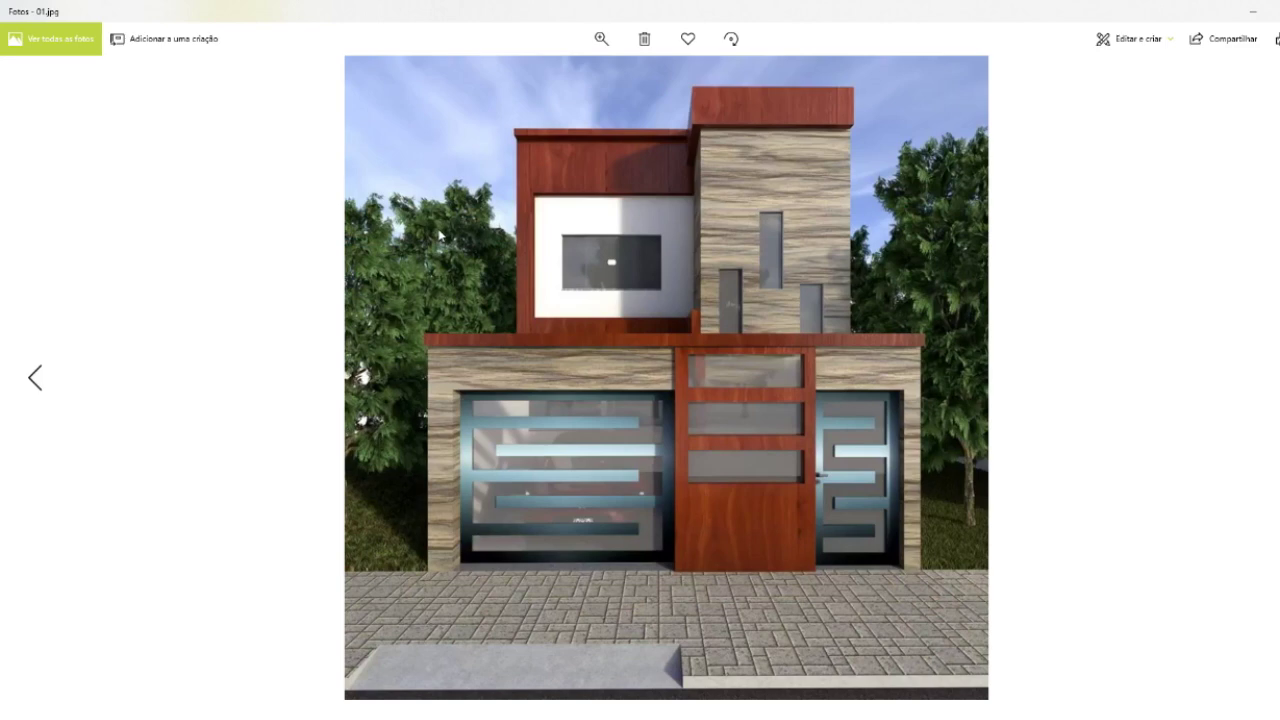
{"action": "key", "text": "Left"}
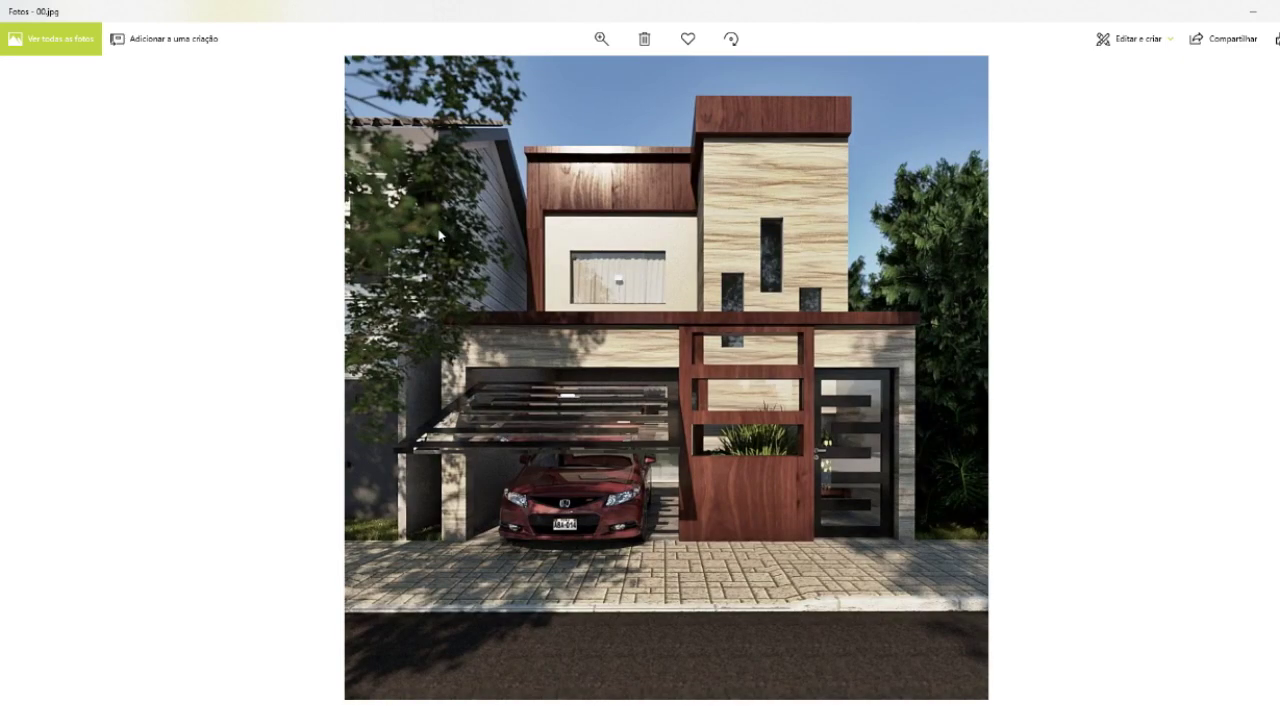
- Back in the map, select then deselect the staircase image and scroll down to 'Os tipos de iluminação'
{"action": "left_click", "coordinate": [943, 711]}
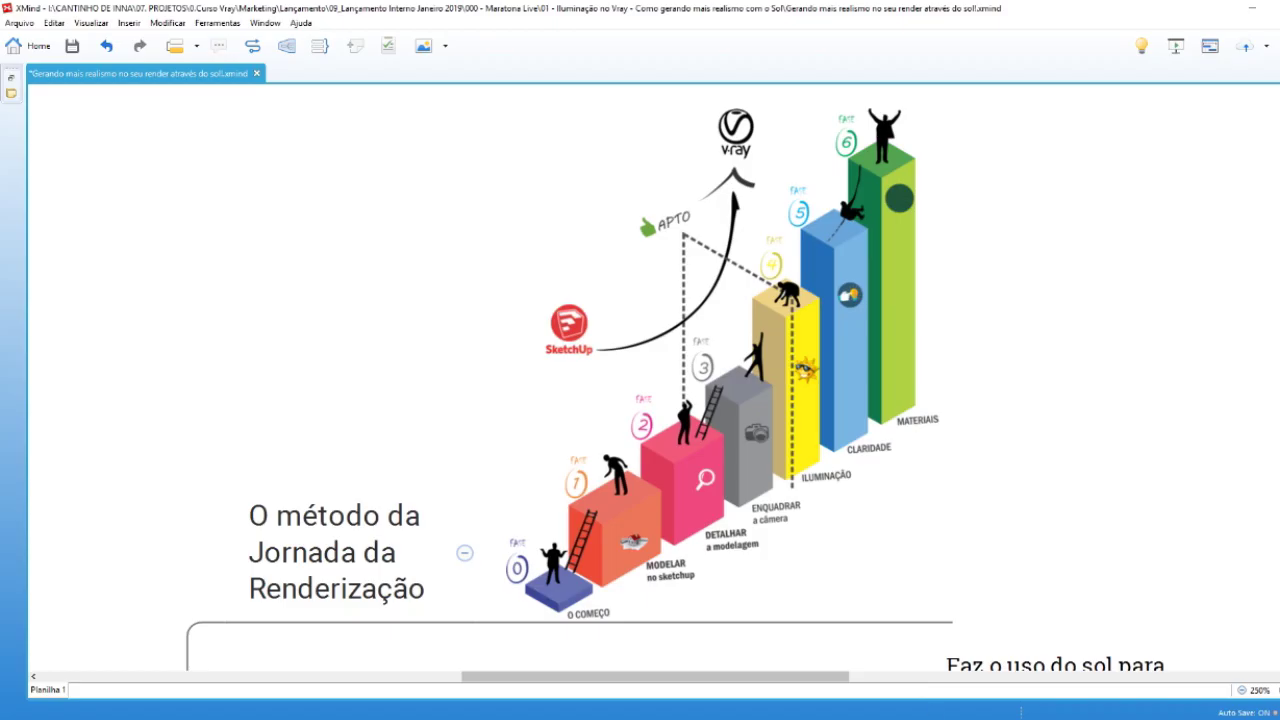
{"action": "left_click", "coordinate": [843, 294]}
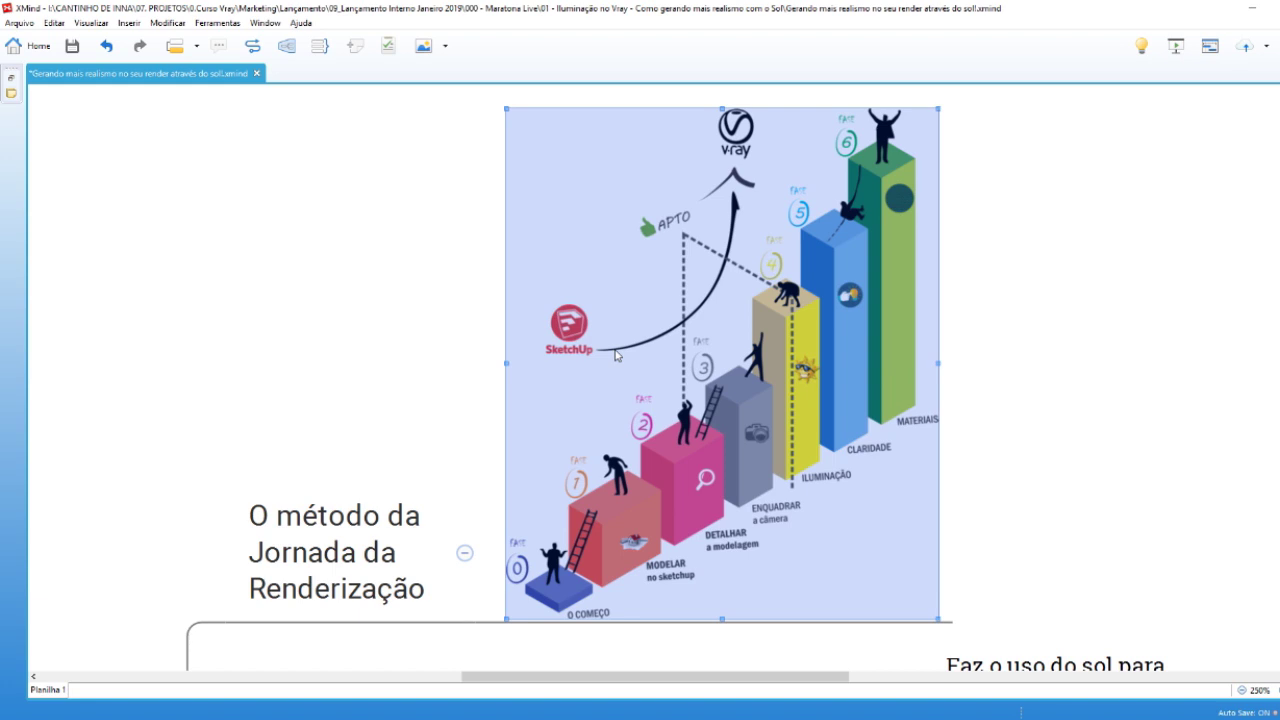
{"action": "scroll", "coordinate": [585, 367], "scroll_direction": "down", "scroll_amount": 1}
{"action": "left_click", "coordinate": [466, 366]}
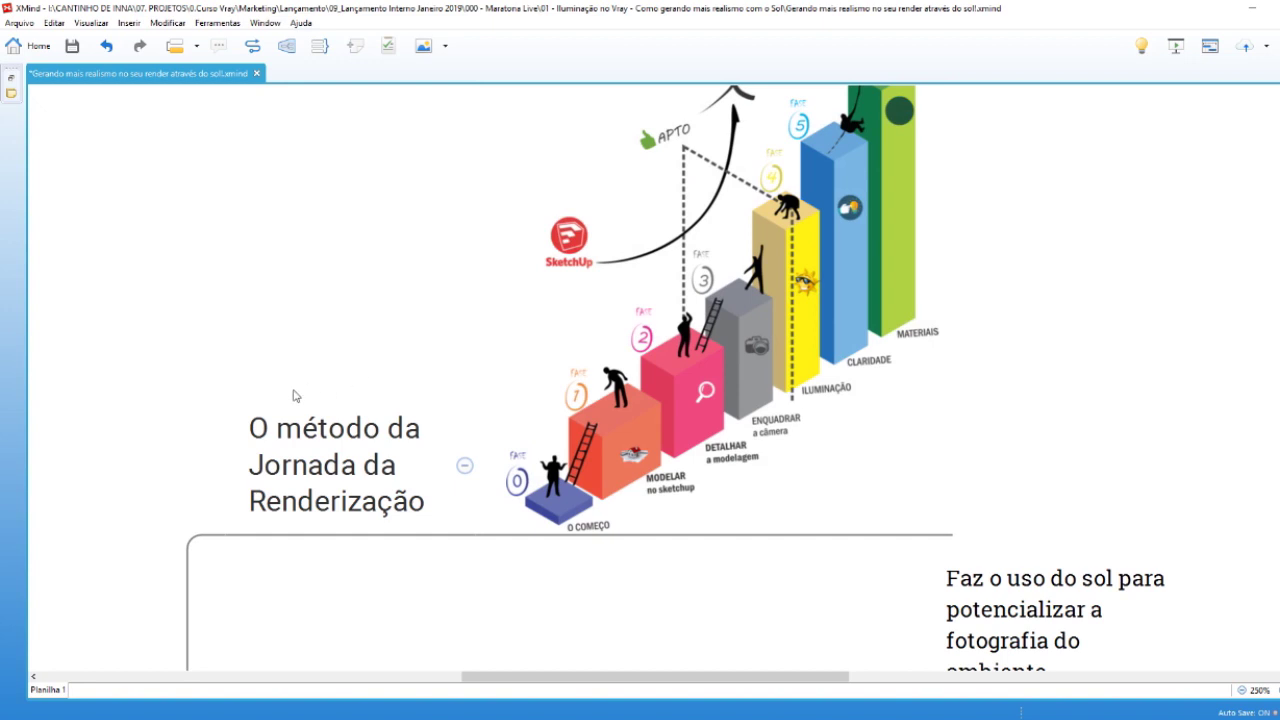
{"action": "scroll", "coordinate": [297, 396], "scroll_direction": "down", "scroll_amount": 2}
{"action": "scroll", "coordinate": [290, 410], "scroll_direction": "down", "scroll_amount": 2}
{"action": "scroll", "coordinate": [338, 394], "scroll_direction": "up", "scroll_amount": 1}
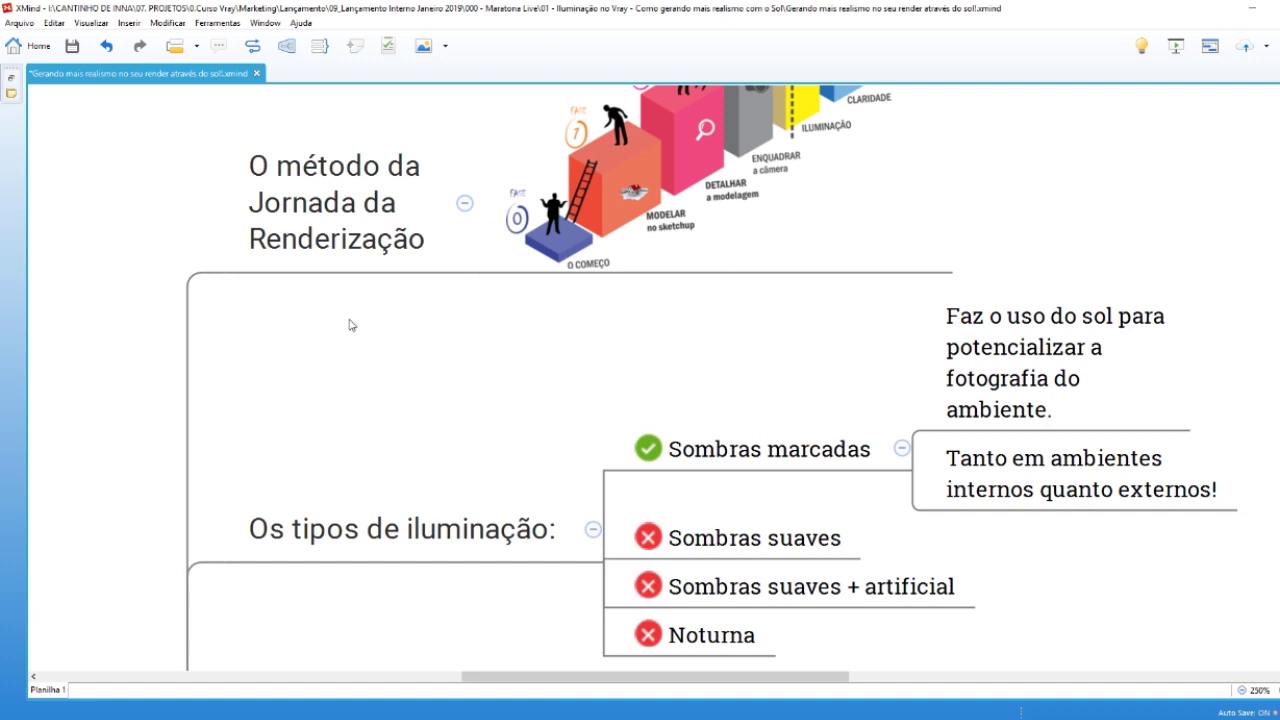
{"action": "scroll", "coordinate": [349, 323], "scroll_direction": "up", "scroll_amount": 3}
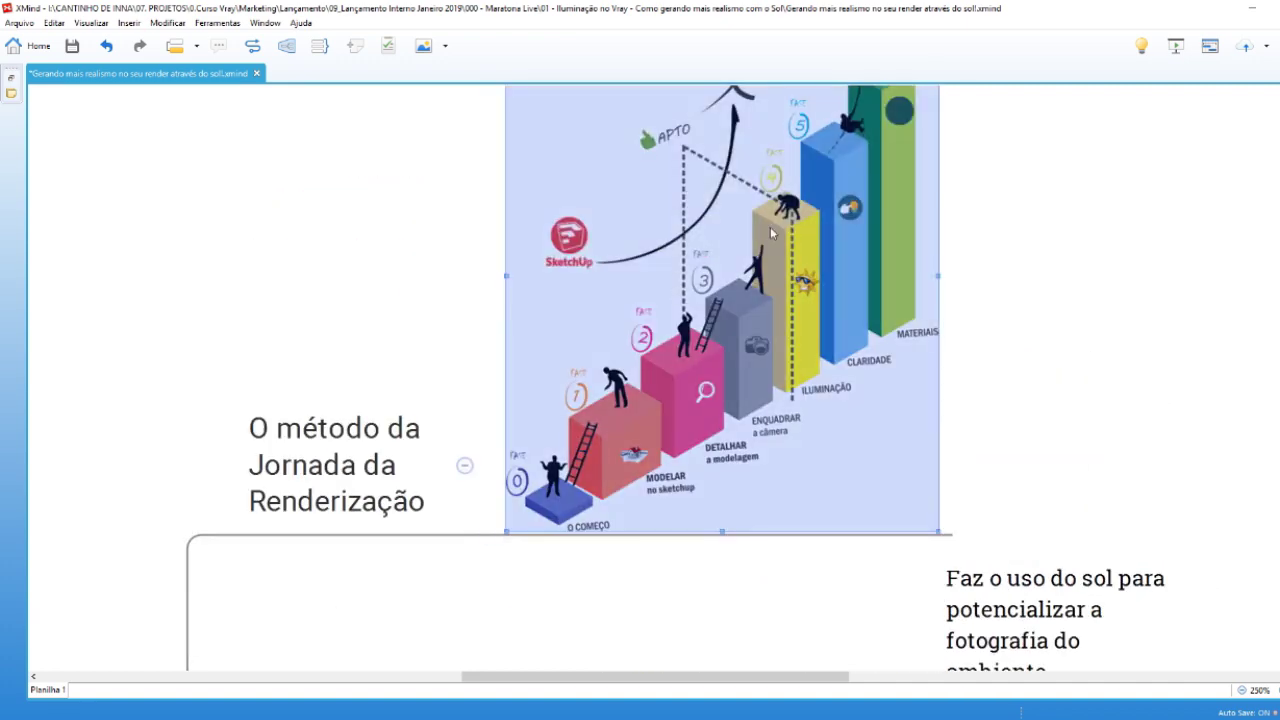
{"action": "scroll", "coordinate": [744, 321], "scroll_direction": "down", "scroll_amount": 5}
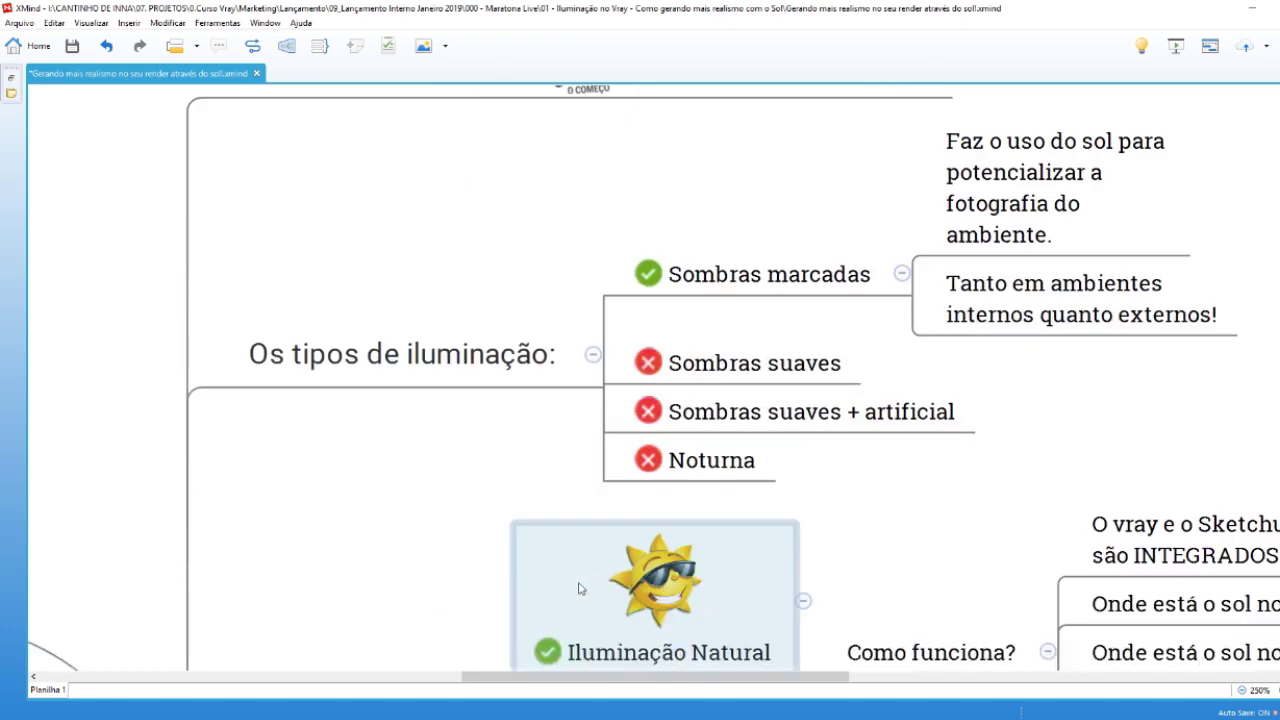
{"action": "mouse_move", "coordinate": [482, 677]}
{"action": "left_mouse_down"}
{"action": "mouse_move", "coordinate": [472, 687]}
{"action": "mouse_move", "coordinate": [323, 600]}
{"action": "left_mouse_up"}
{"action": "scroll", "coordinate": [677, 571], "scroll_direction": "down", "scroll_amount": 3}
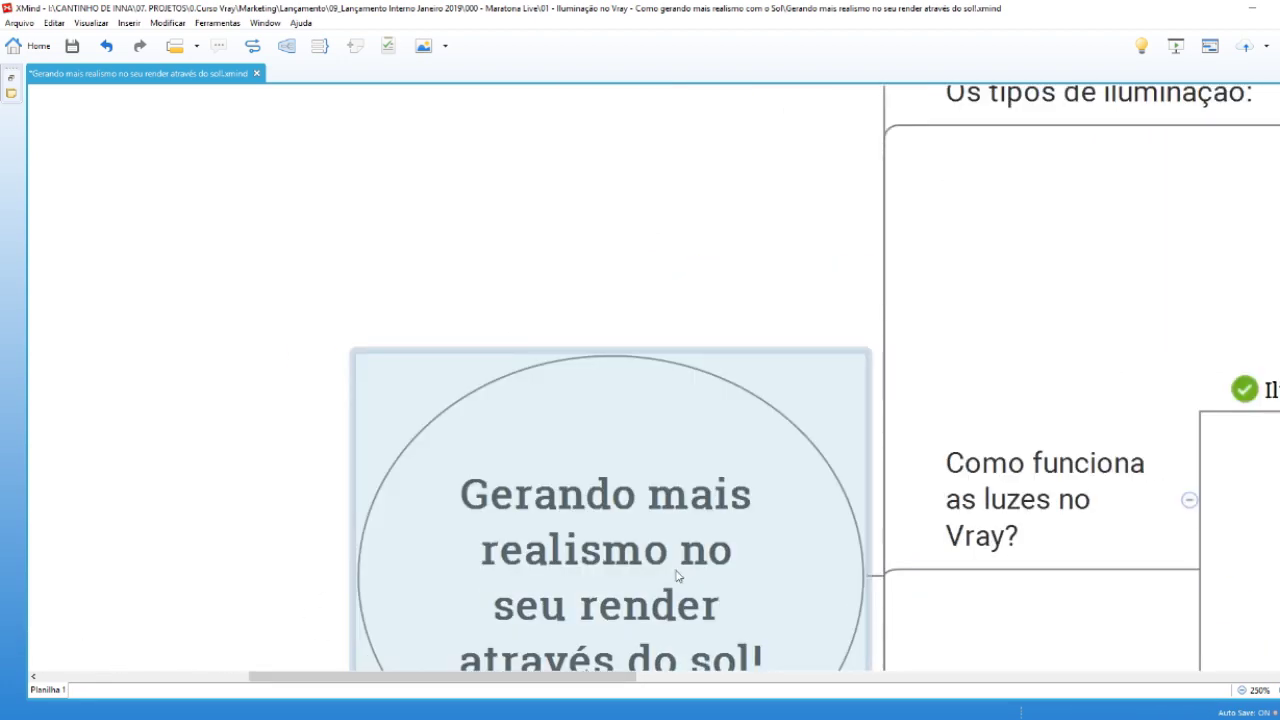
{"action": "scroll", "coordinate": [580, 429], "scroll_direction": "down", "scroll_amount": 2}
{"action": "scroll", "coordinate": [690, 465], "scroll_direction": "up", "scroll_amount": 5}
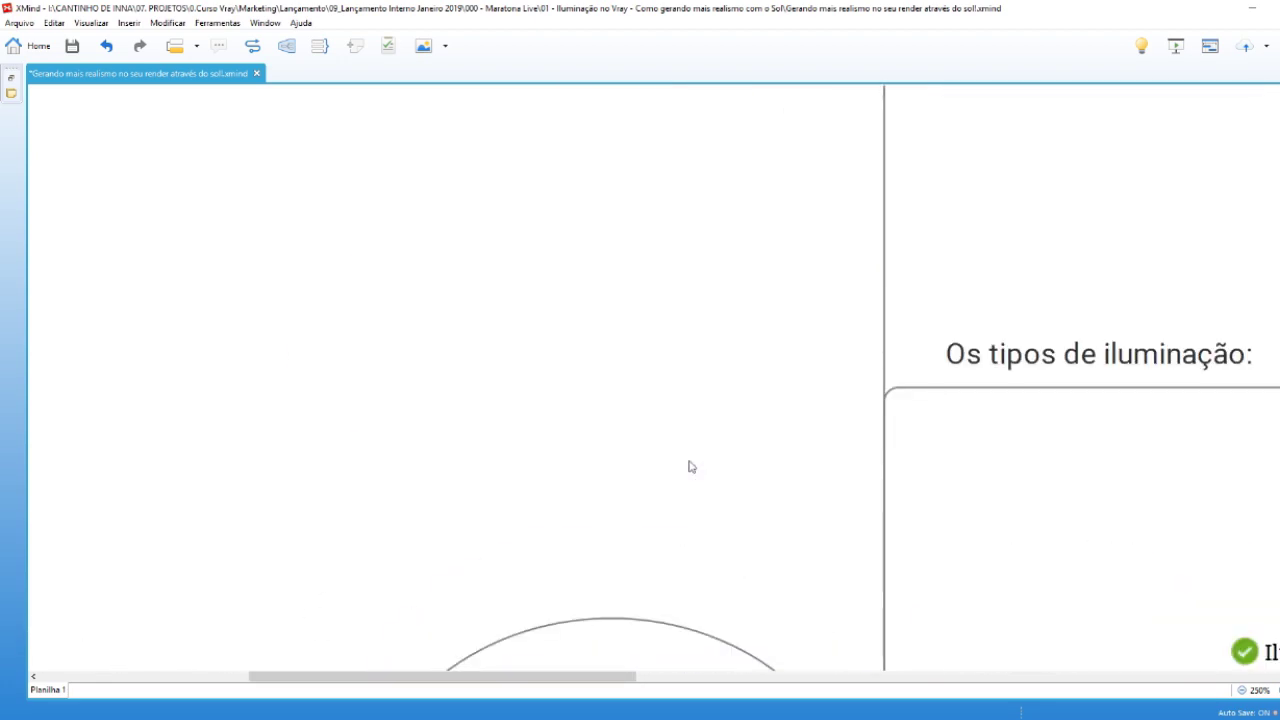
{"action": "scroll", "coordinate": [690, 465], "scroll_direction": "up", "scroll_amount": 2}
{"action": "left_click_drag", "start_coordinate": [575, 677], "coordinate": [795, 678]}
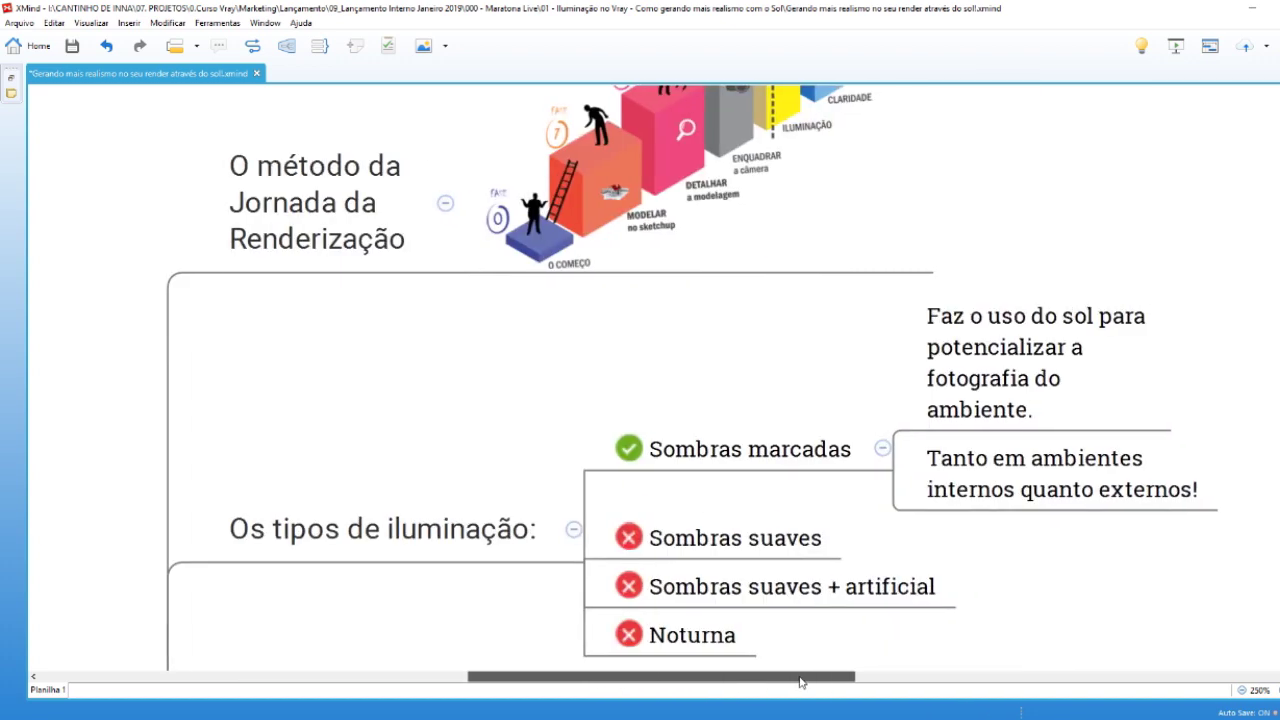
{"action": "scroll", "coordinate": [723, 597], "scroll_direction": "up", "scroll_amount": 1}
{"action": "scroll", "coordinate": [700, 592], "scroll_direction": "down", "scroll_amount": 1}
{"action": "scroll", "coordinate": [620, 565], "scroll_direction": "down", "scroll_amount": 1}
{"action": "scroll", "coordinate": [560, 550], "scroll_direction": "up", "scroll_amount": 1}
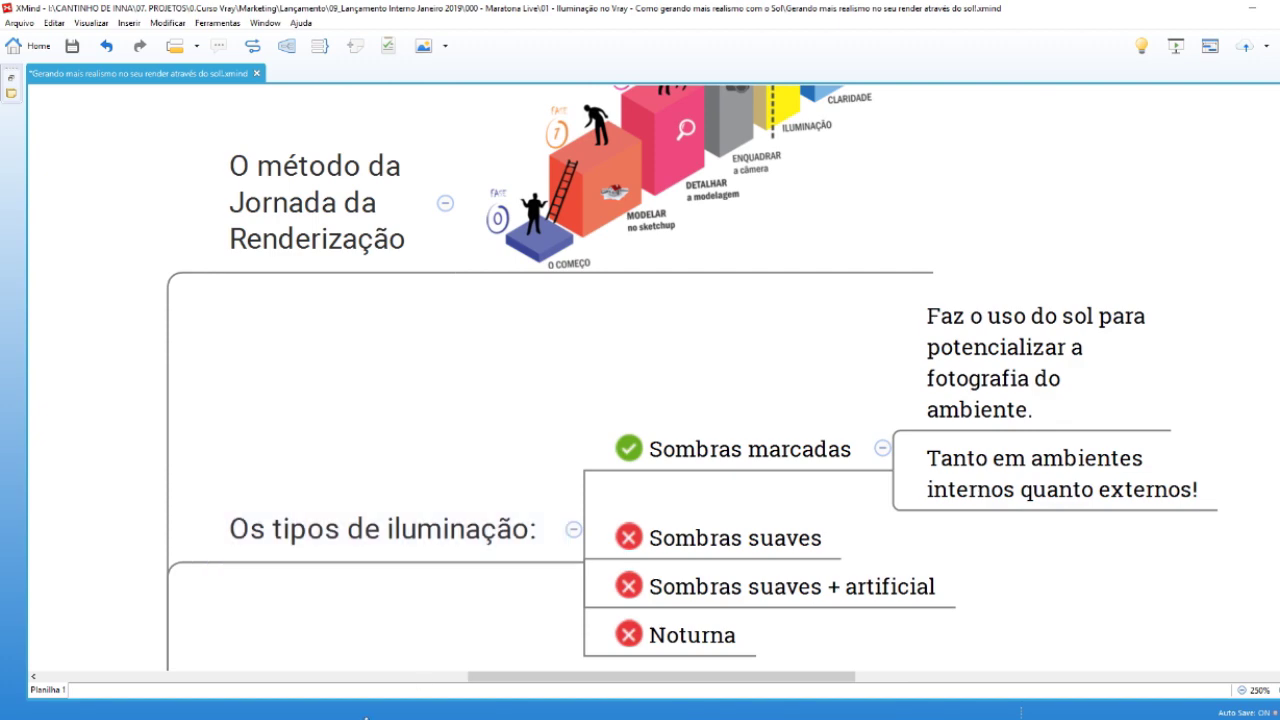
{"action": "left_click", "coordinate": [441, 690]}
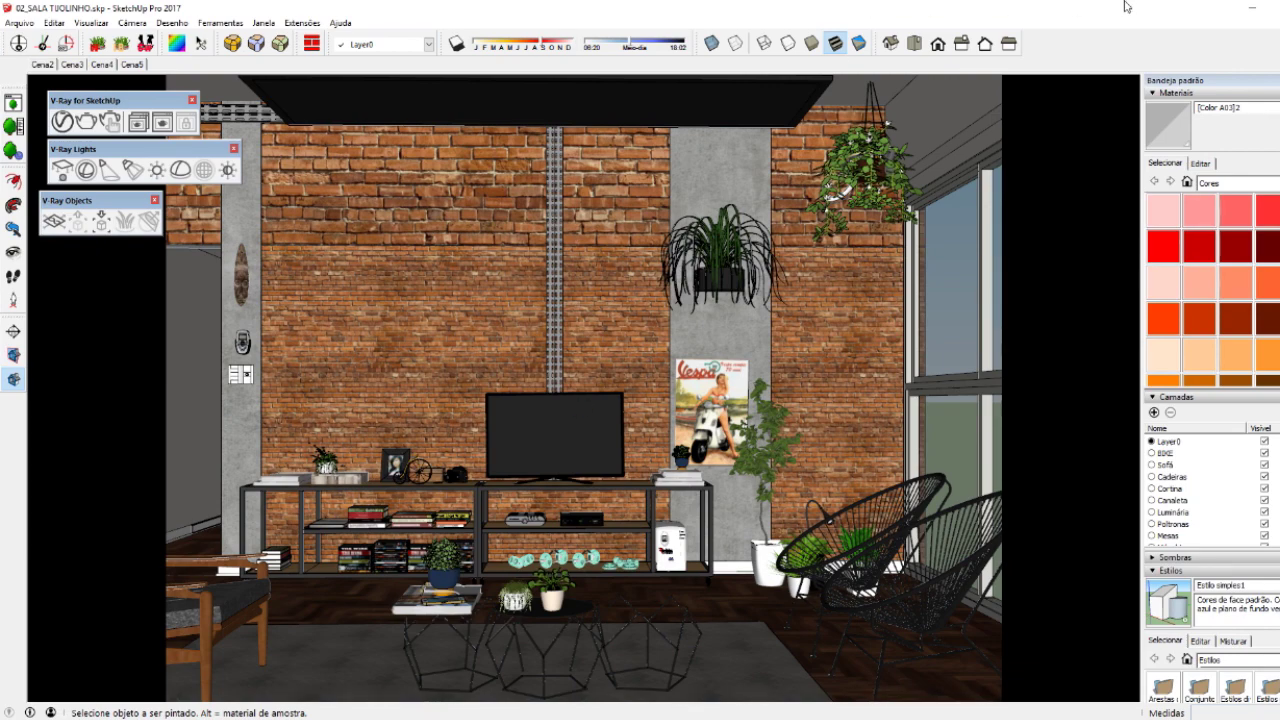
- Minimize the 02_SALA TIJOLINHO SketchUp window to bring XMind back
{"action": "left_click", "coordinate": [1245, 8]}
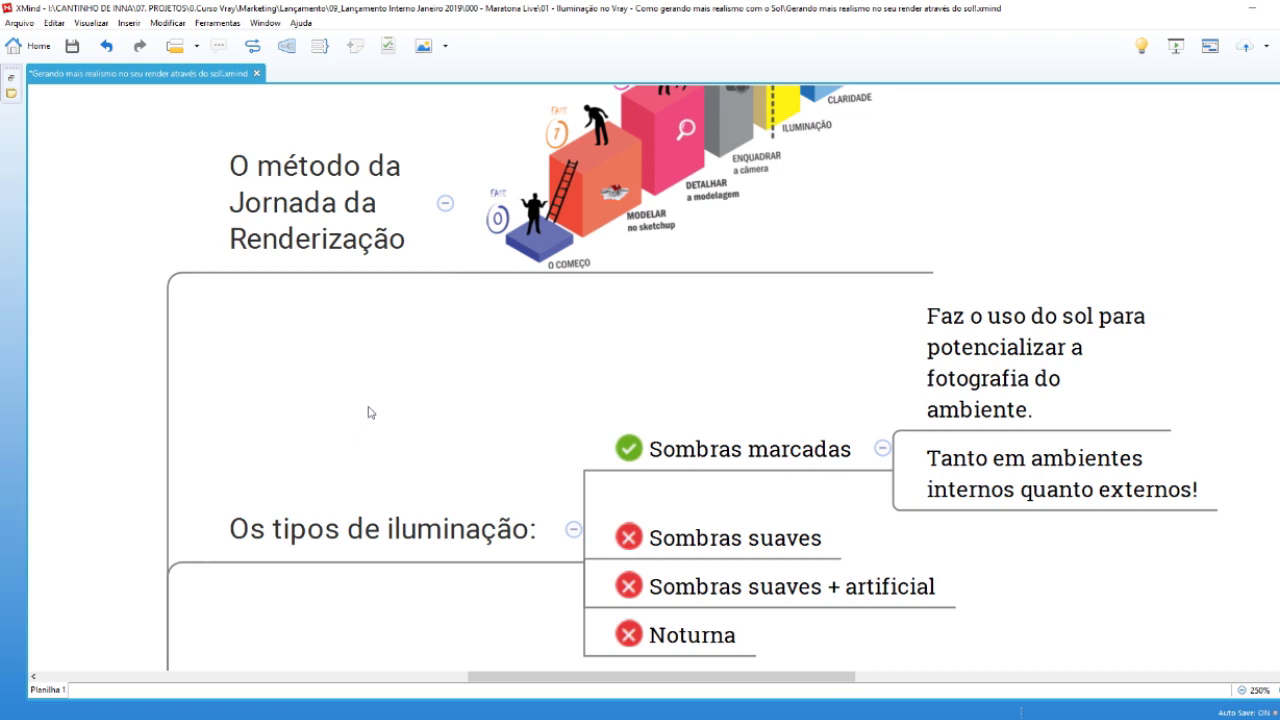
{"action": "scroll", "coordinate": [369, 412], "scroll_direction": "down", "scroll_amount": 1}
{"action": "left_click", "coordinate": [385, 428]}
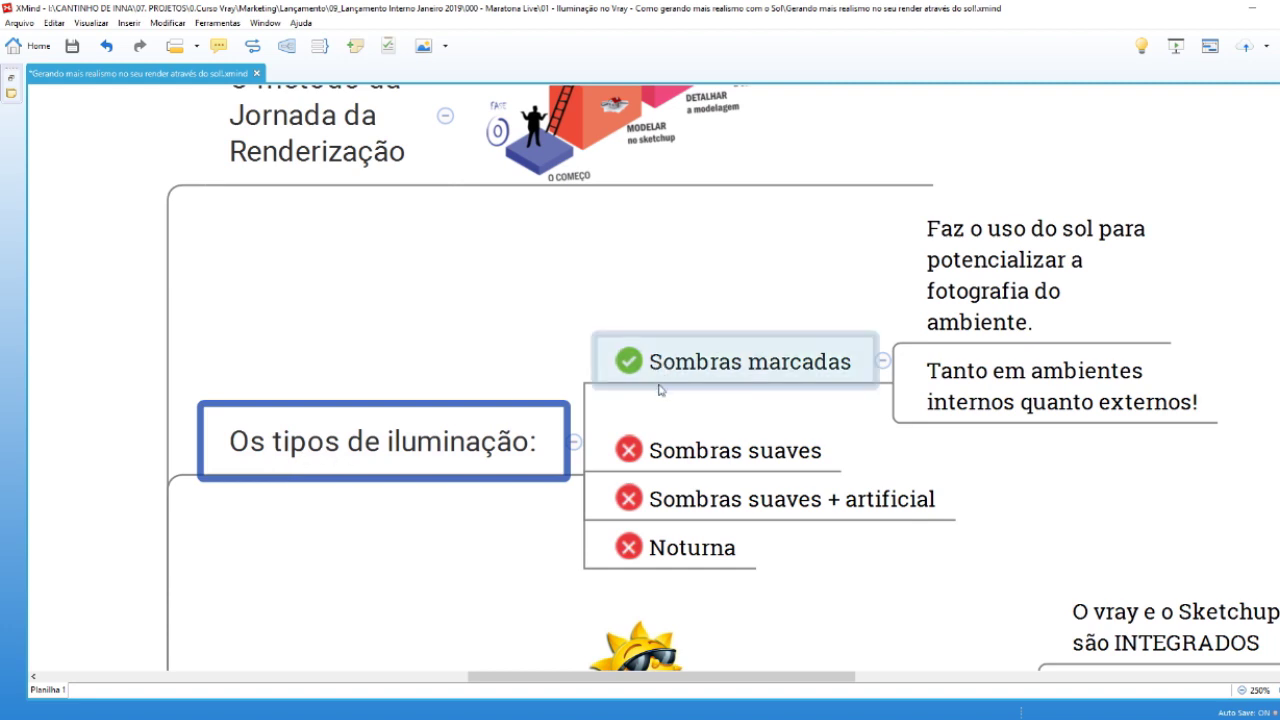
{"action": "left_click", "coordinate": [518, 351]}
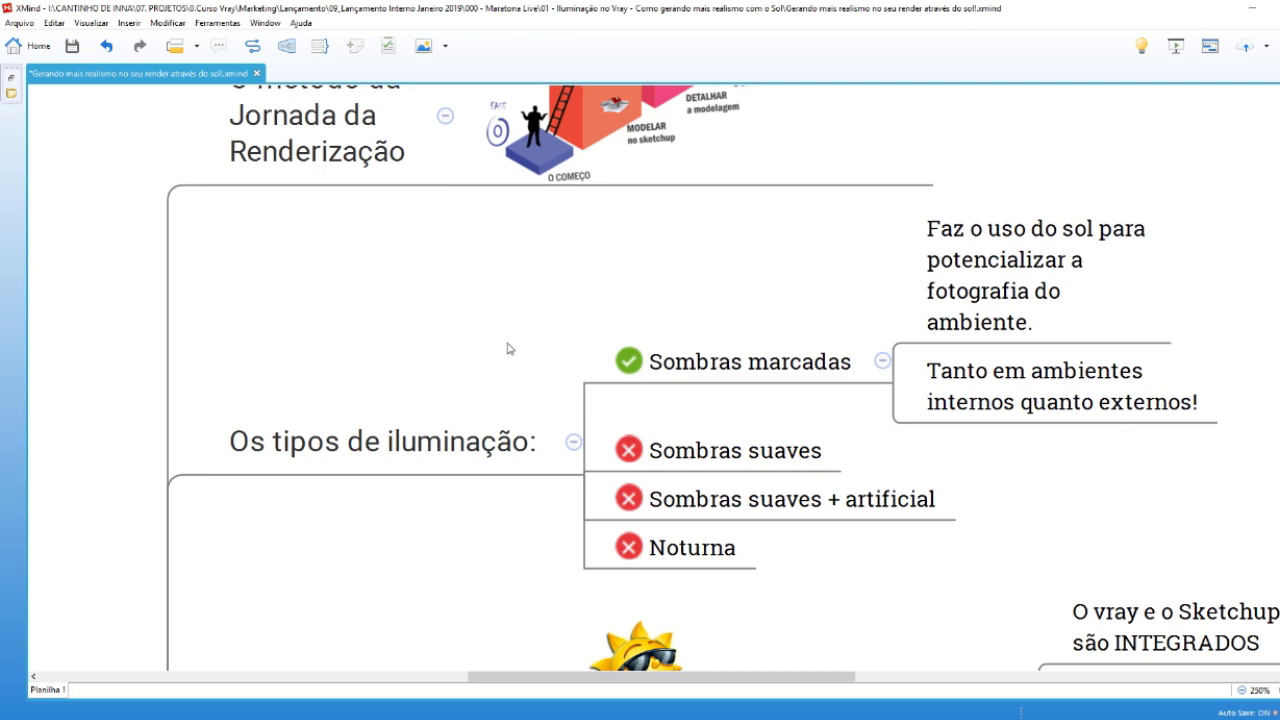
{"action": "left_click", "coordinate": [420, 712]}
{"action": "left_click", "coordinate": [381, 692]}
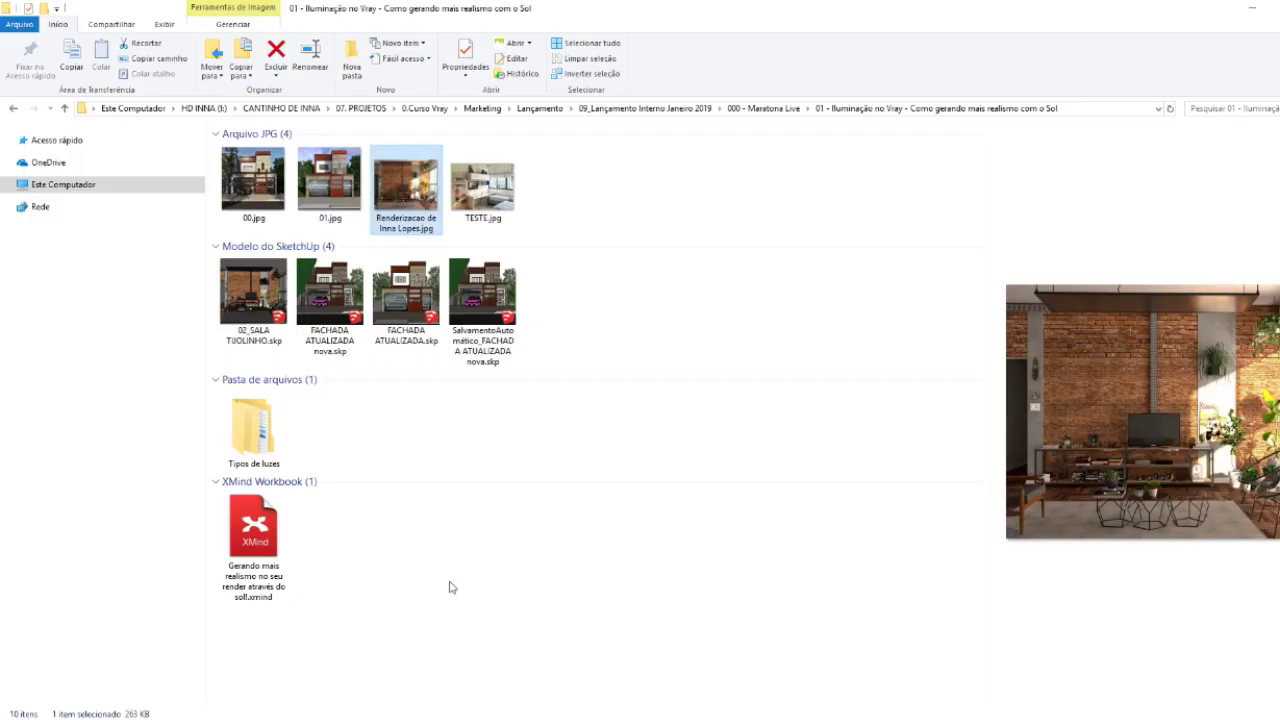
{"action": "left_click", "coordinate": [407, 443]}
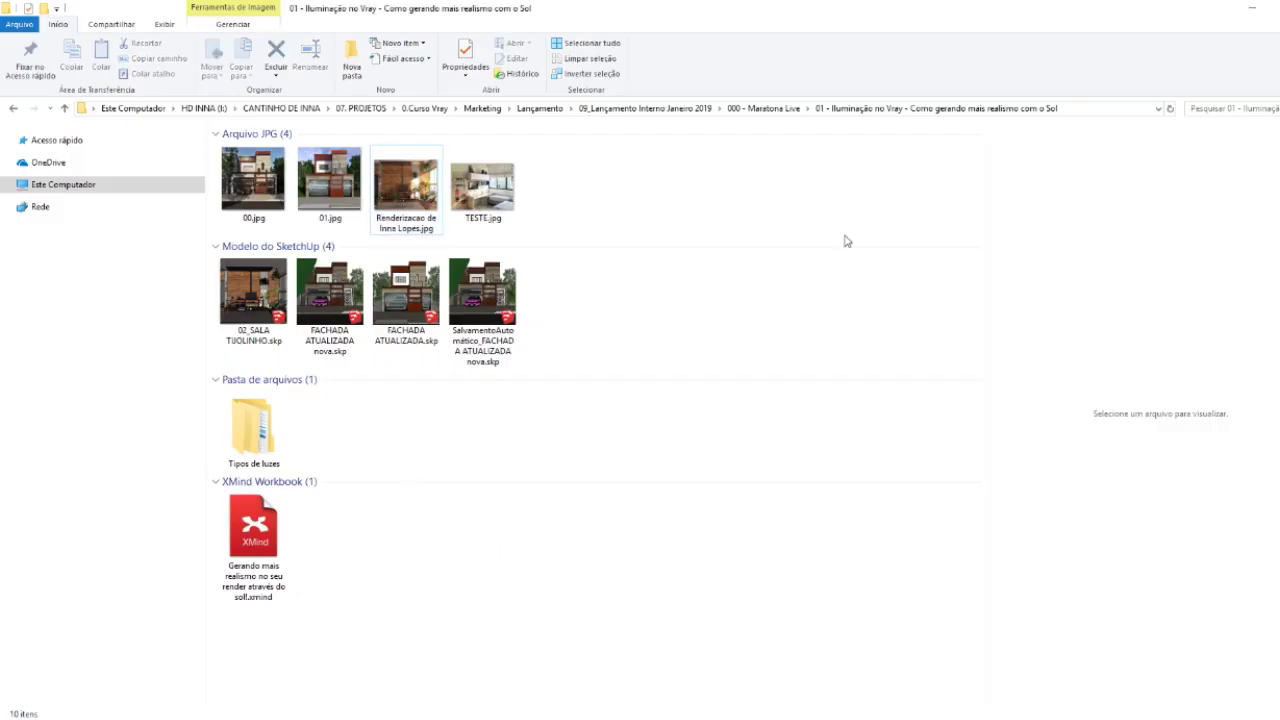
{"action": "left_click", "coordinate": [1252, 8]}
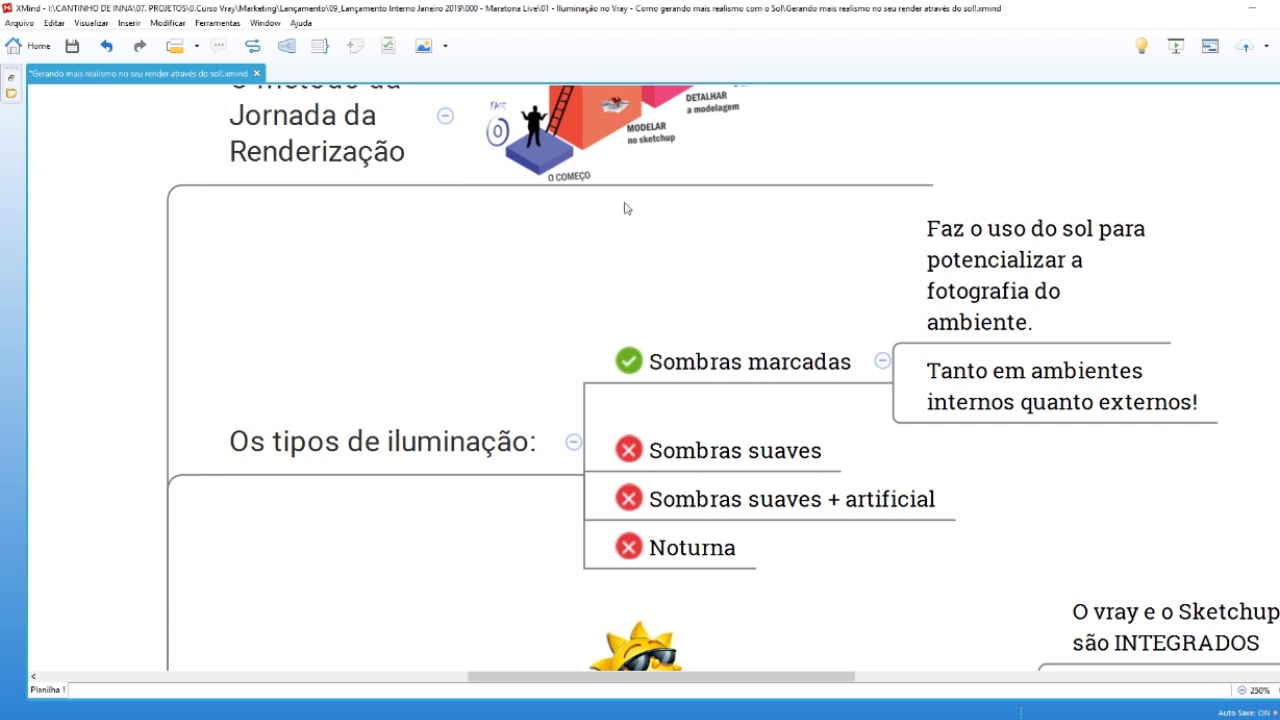
- Point out the four lighting types: Sombras marcadas, Sombras suaves, Sombras suaves + artificial, Noturna
{"action": "left_click", "coordinate": [692, 378]}
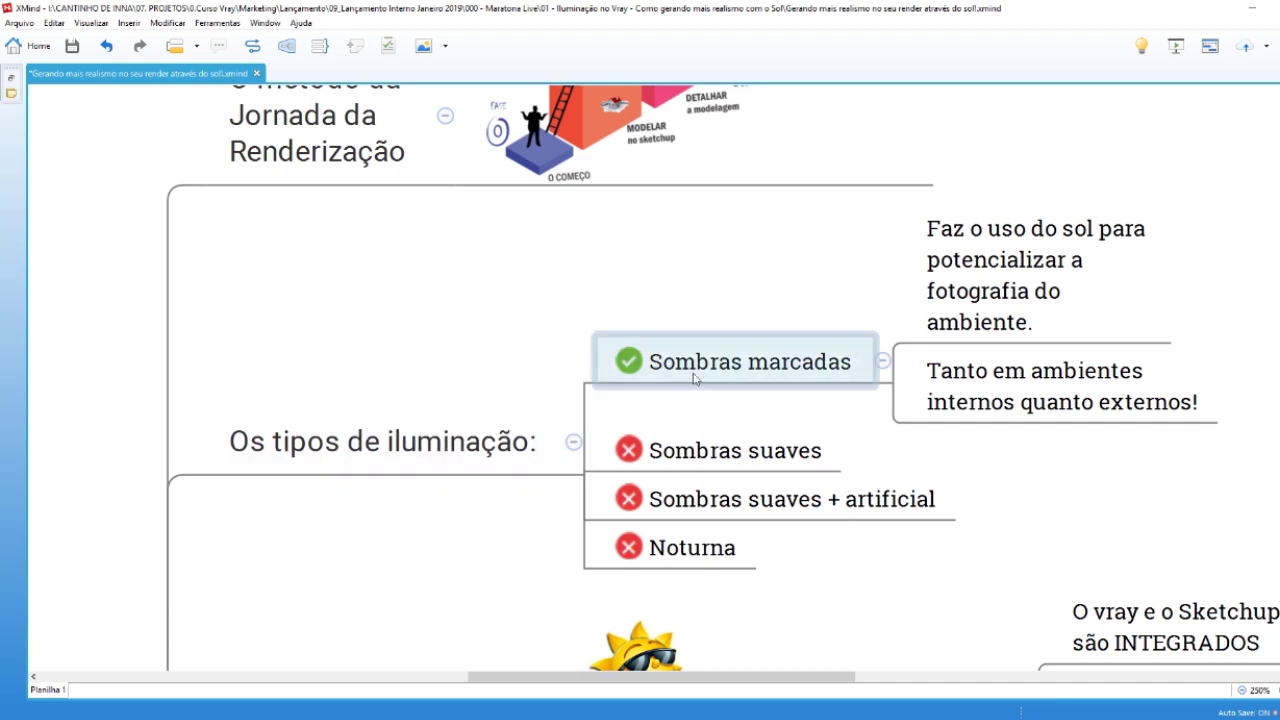
{"action": "left_click", "coordinate": [690, 457]}
{"action": "left_click", "coordinate": [692, 503]}
{"action": "left_click", "coordinate": [680, 548]}
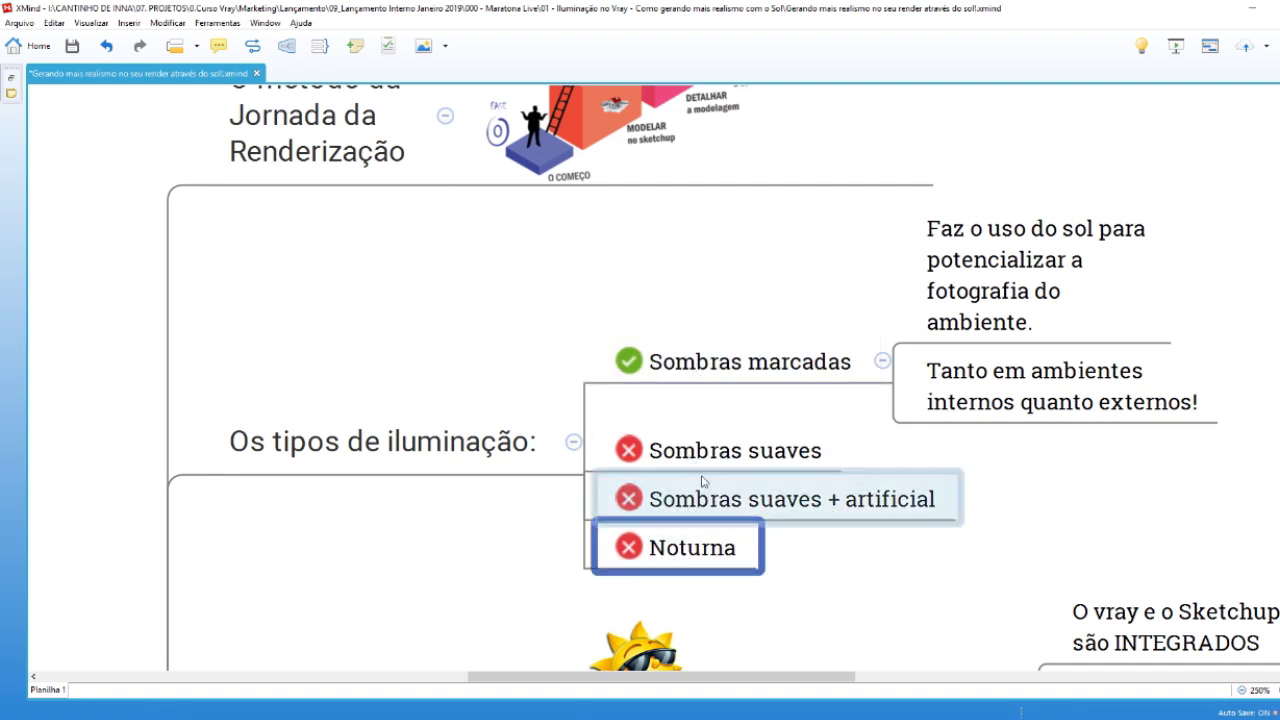
- In File Explorer, open Tipos de luzes > Sombras marcadas and view amplitude12.jpg
{"action": "left_click", "coordinate": [421, 712]}
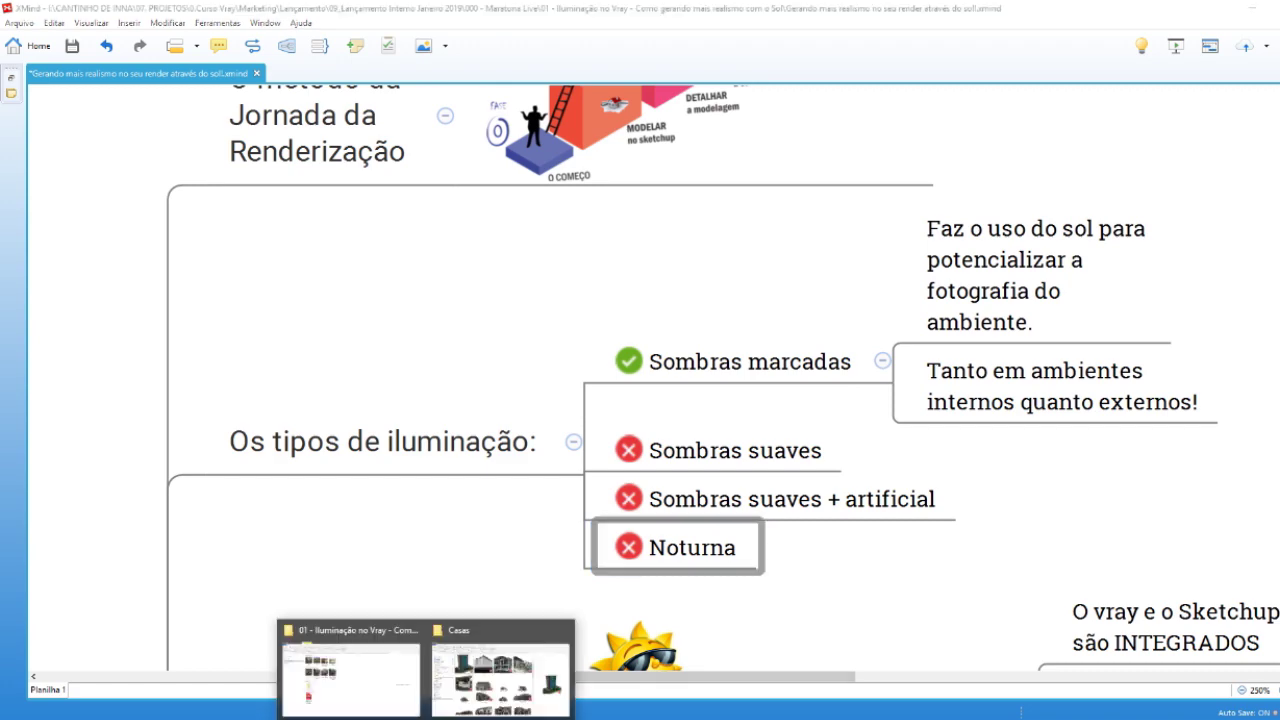
{"action": "left_click", "coordinate": [368, 690]}
{"action": "double_click", "coordinate": [255, 430]}
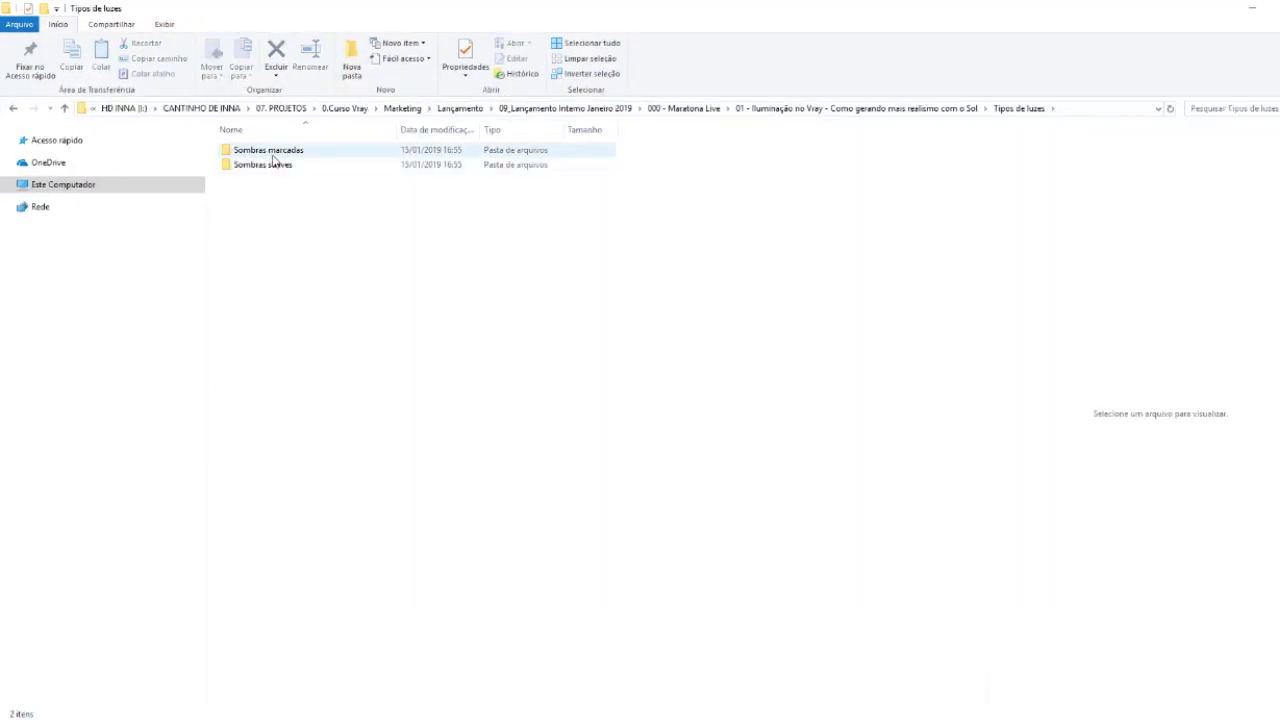
{"action": "double_click", "coordinate": [276, 150]}
{"action": "left_click", "coordinate": [246, 176]}
{"action": "double_click", "coordinate": [246, 176]}
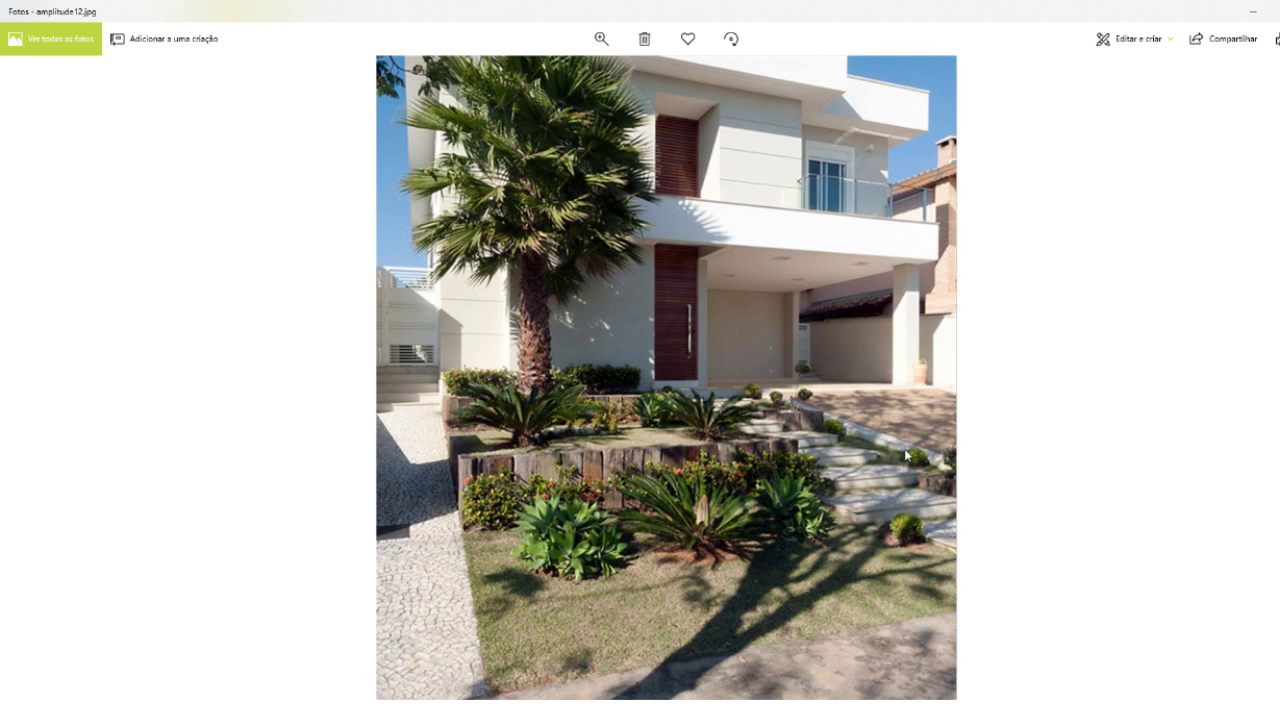
- Browse the interior reference photos through to the white house exterior shot
{"action": "key", "text": "Right"}
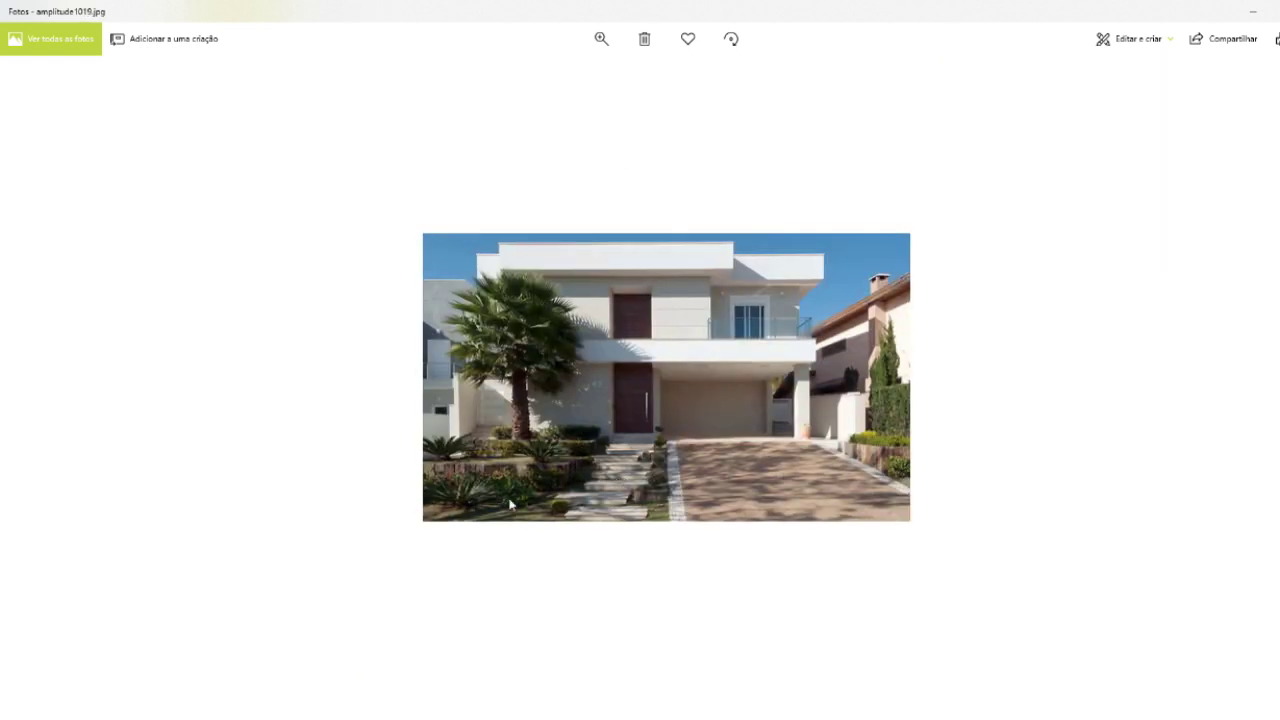
{"action": "key", "text": "Right"}
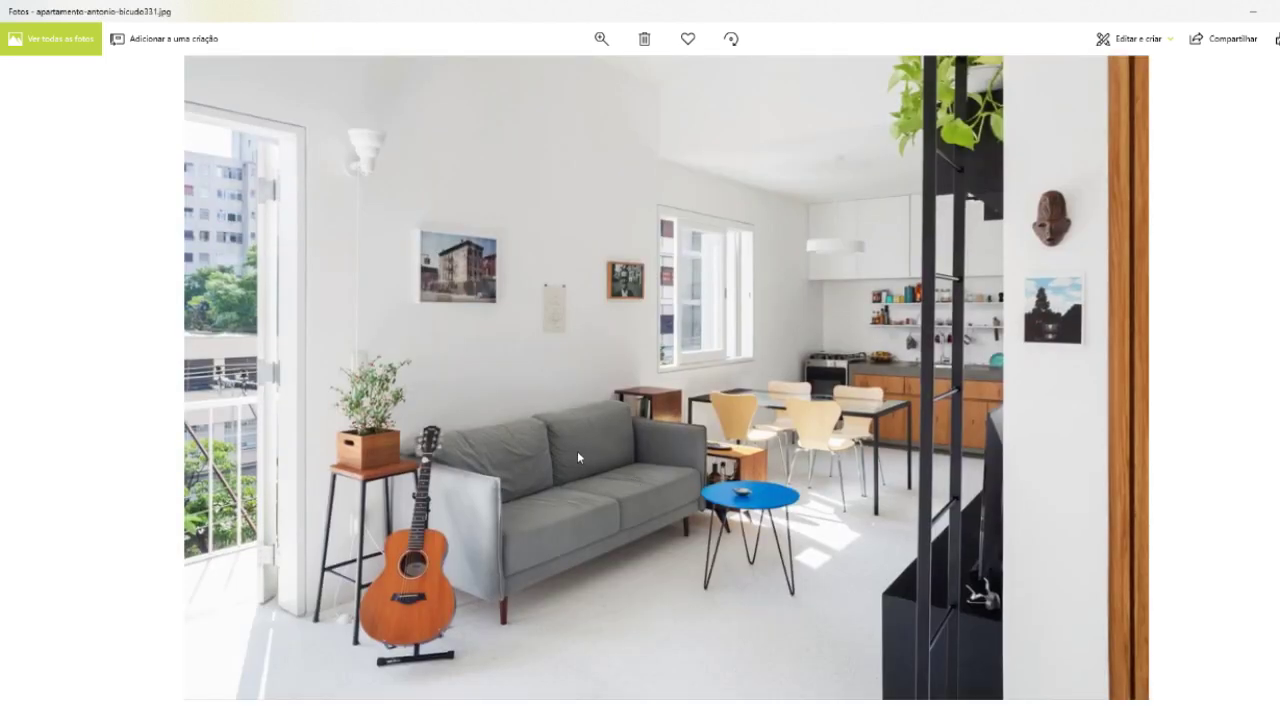
{"action": "key", "text": "Right"}
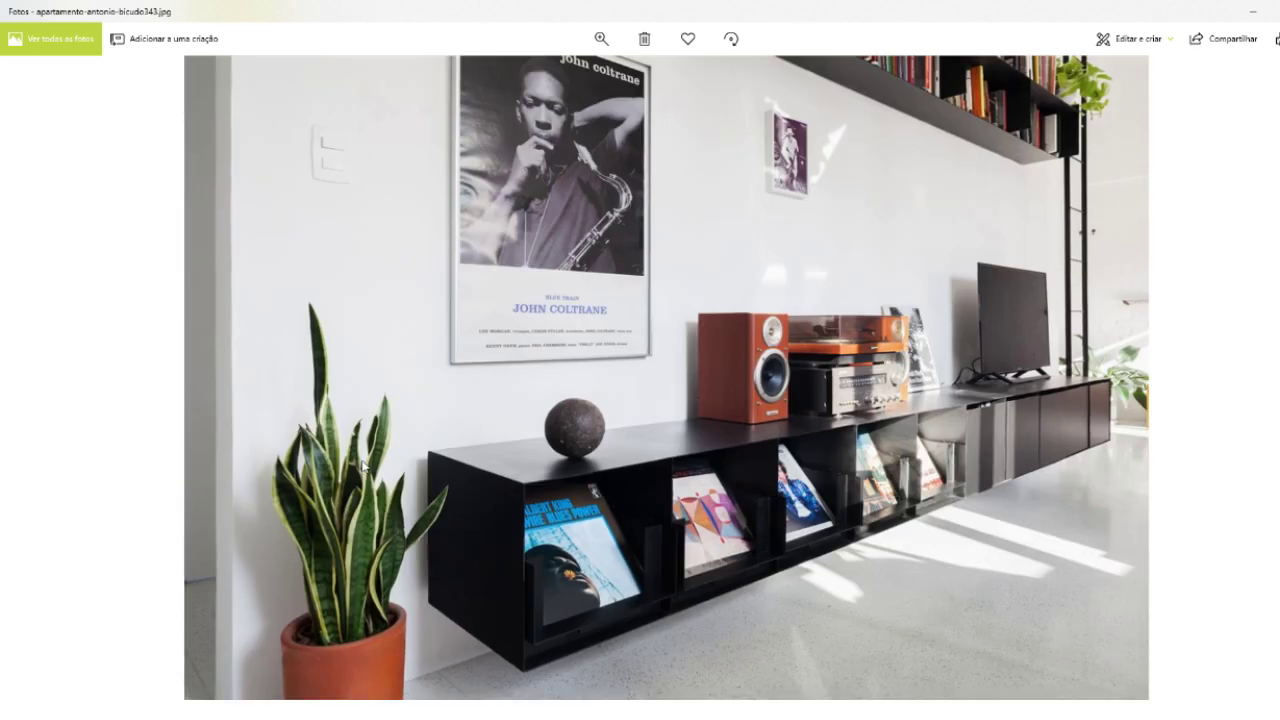
{"action": "key", "text": "Left"}
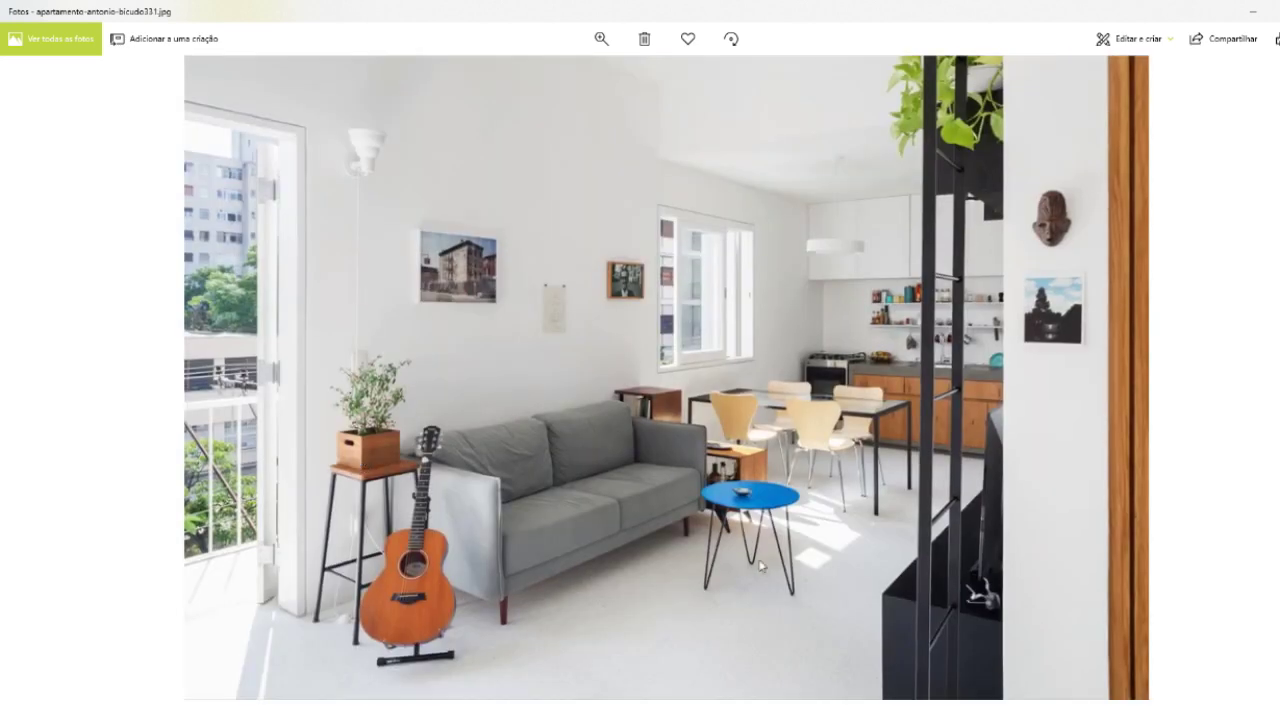
{"action": "key", "text": "Right"}
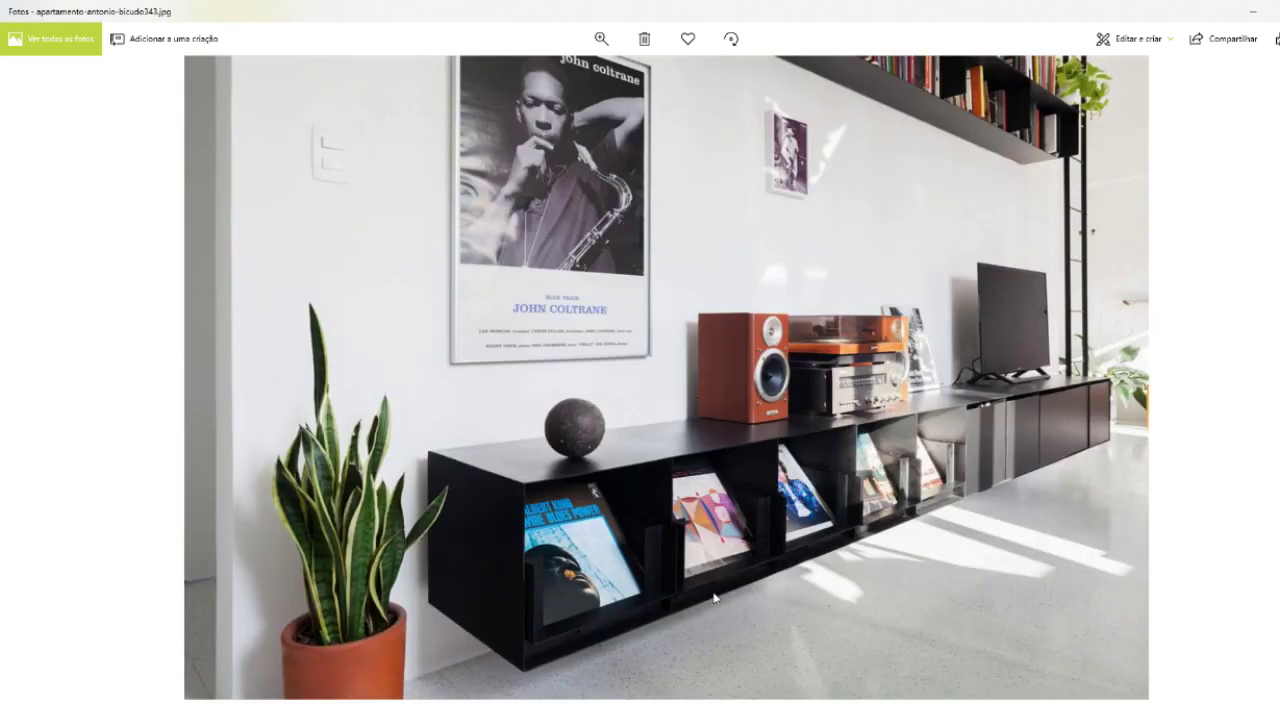
{"action": "key", "text": "Right"}
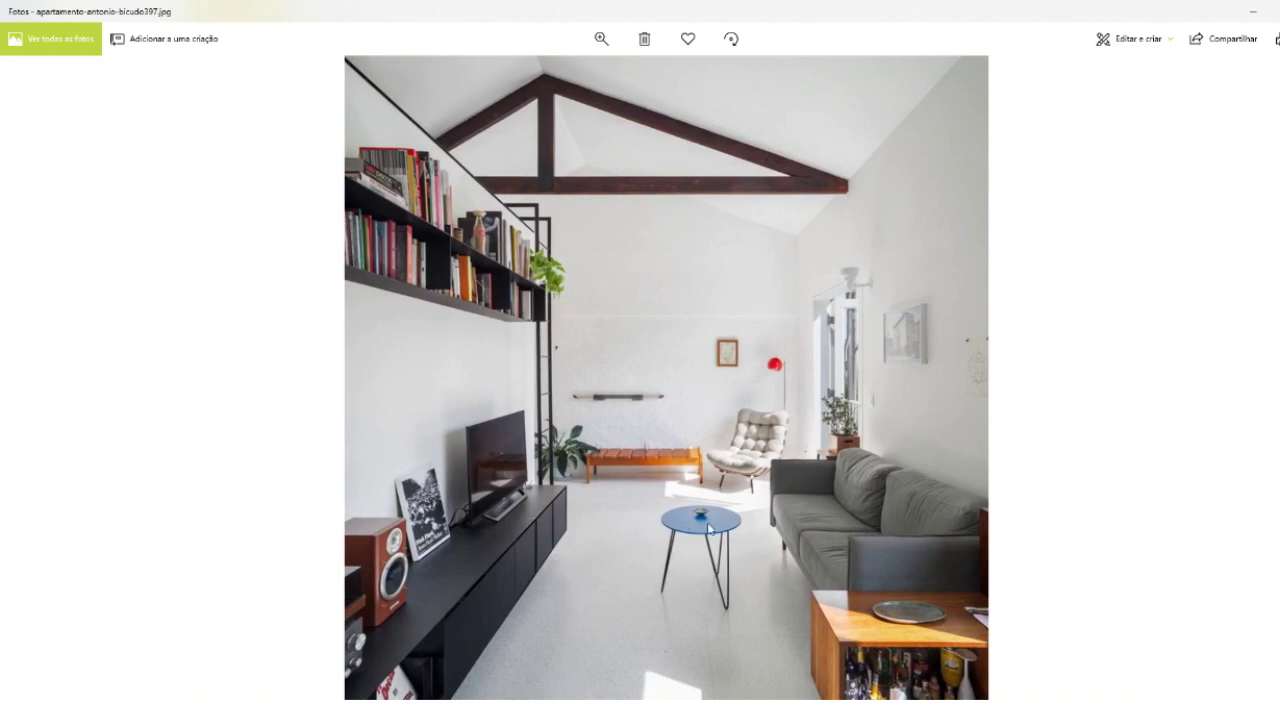
{"action": "key", "text": "Right"}
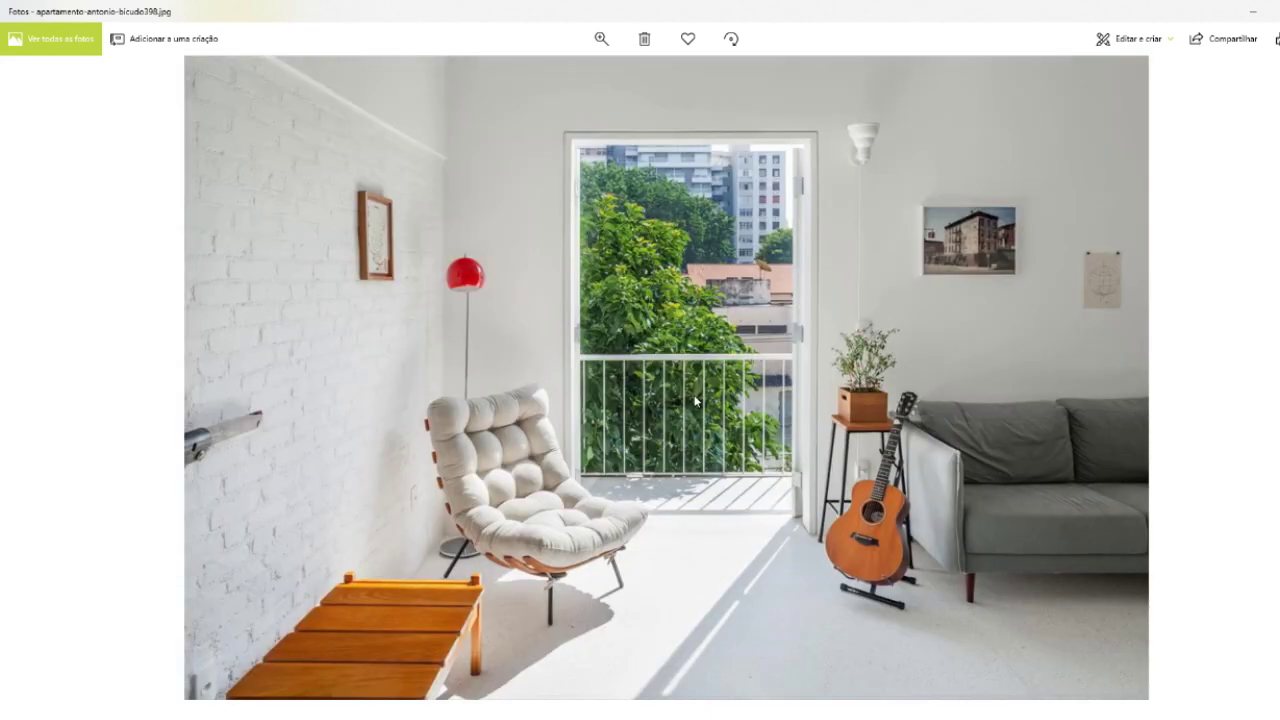
{"action": "key", "text": "Right"}
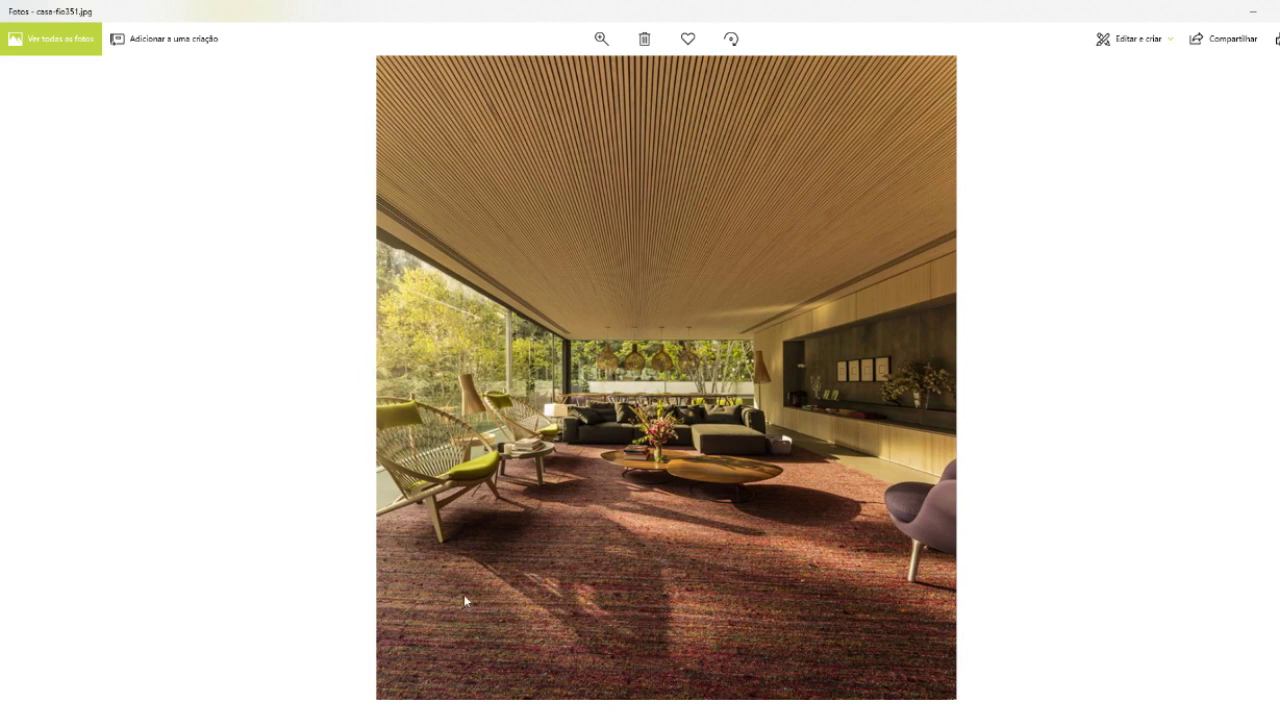
{"action": "key", "text": "Right"}
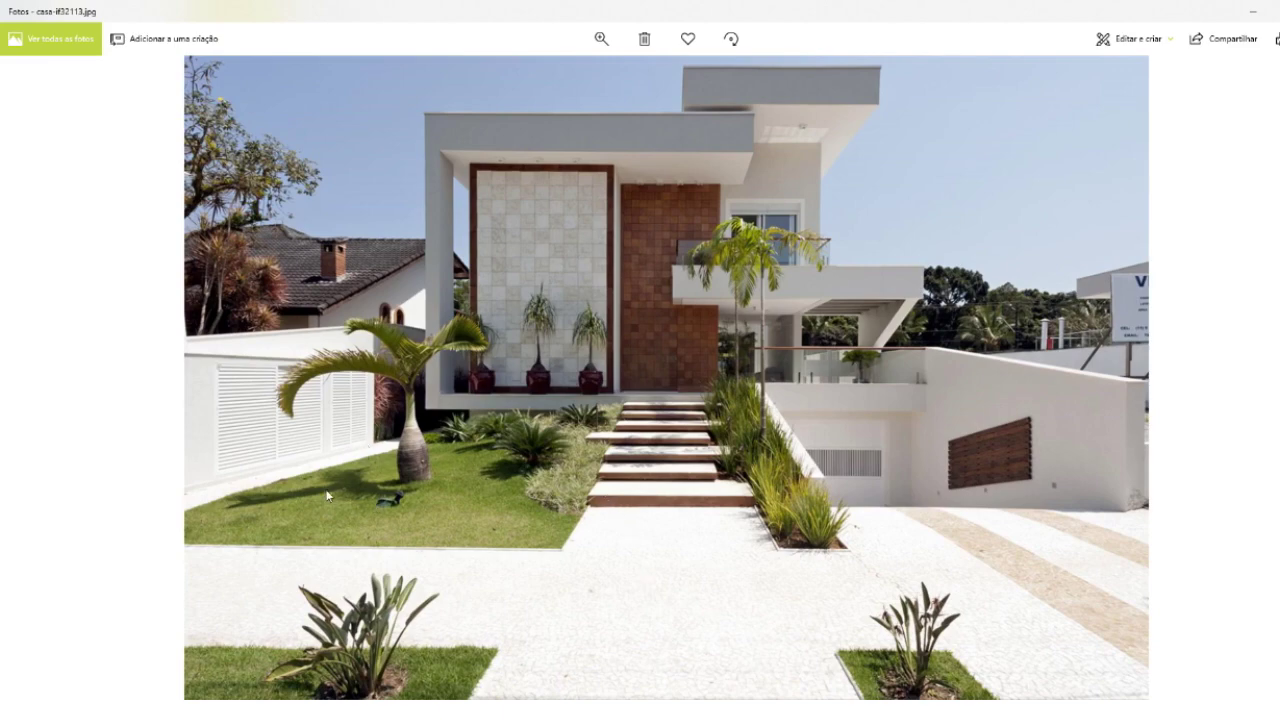
- Zoom into the palm and lawn, continue through the brick houses to the facade, then close Photos
{"action": "scroll", "coordinate": [325, 495], "scroll_direction": "up", "scroll_amount": 5}
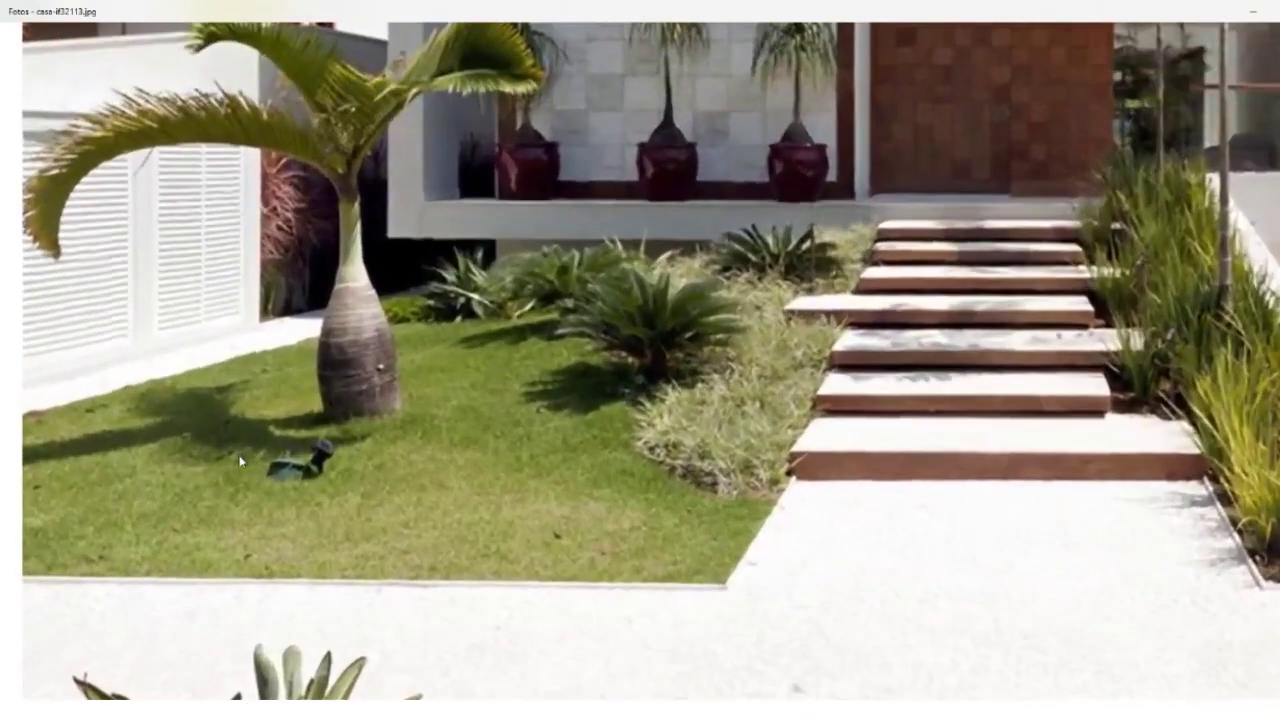
{"action": "left_click_drag", "start_coordinate": [240, 462], "coordinate": [394, 488]}
{"action": "scroll", "coordinate": [470, 478], "scroll_direction": "down", "scroll_amount": 5}
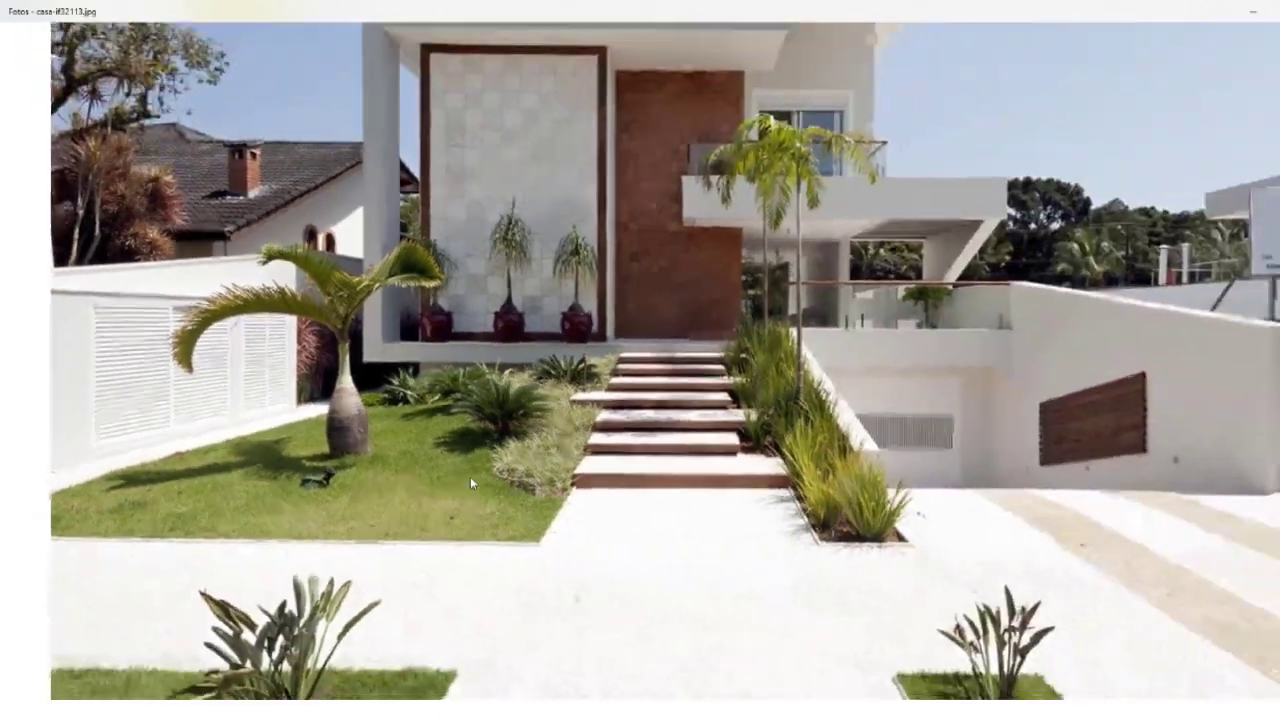
{"action": "key", "text": "Right"}
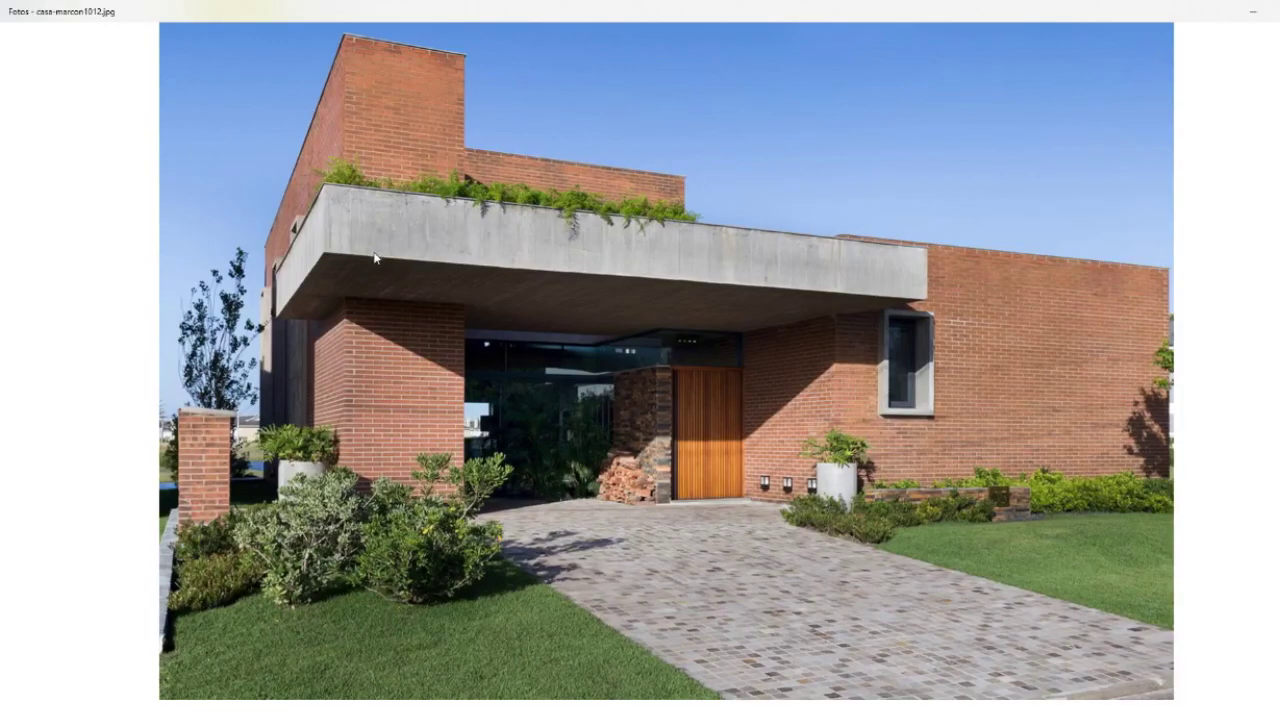
{"action": "key", "text": "Right"}
{"action": "key", "text": "Right"}
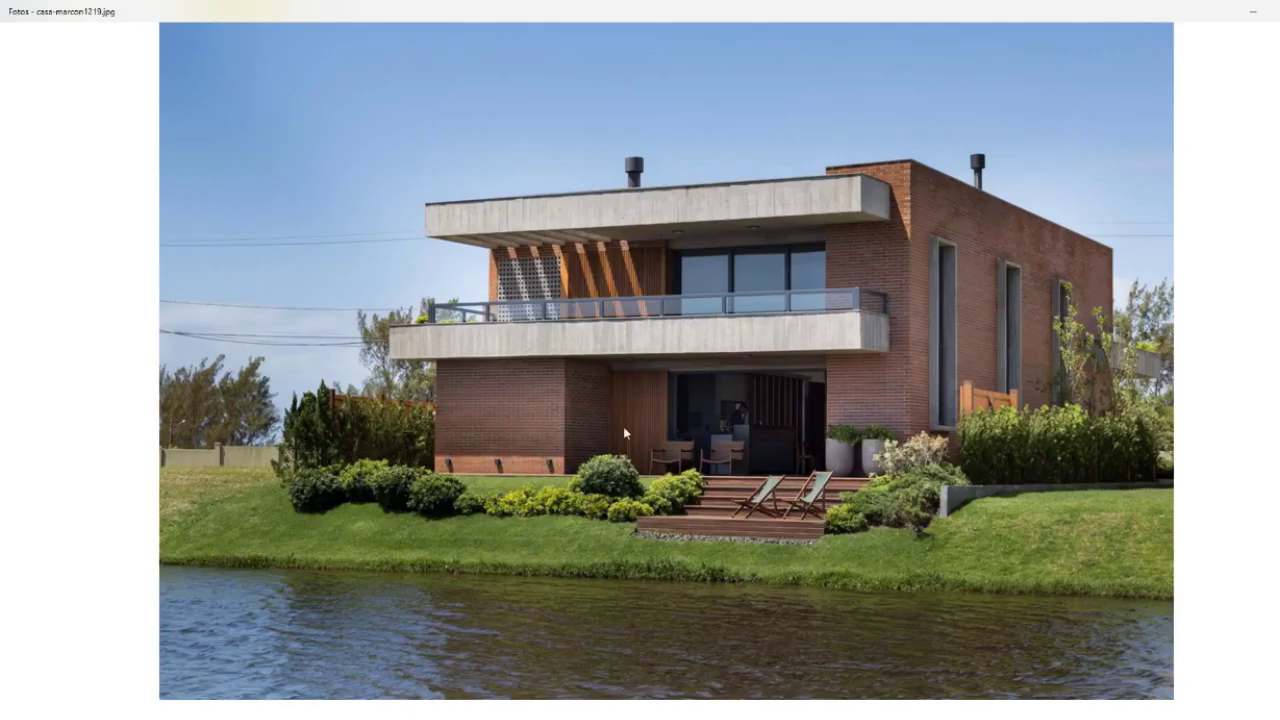
{"action": "key", "text": "Right"}
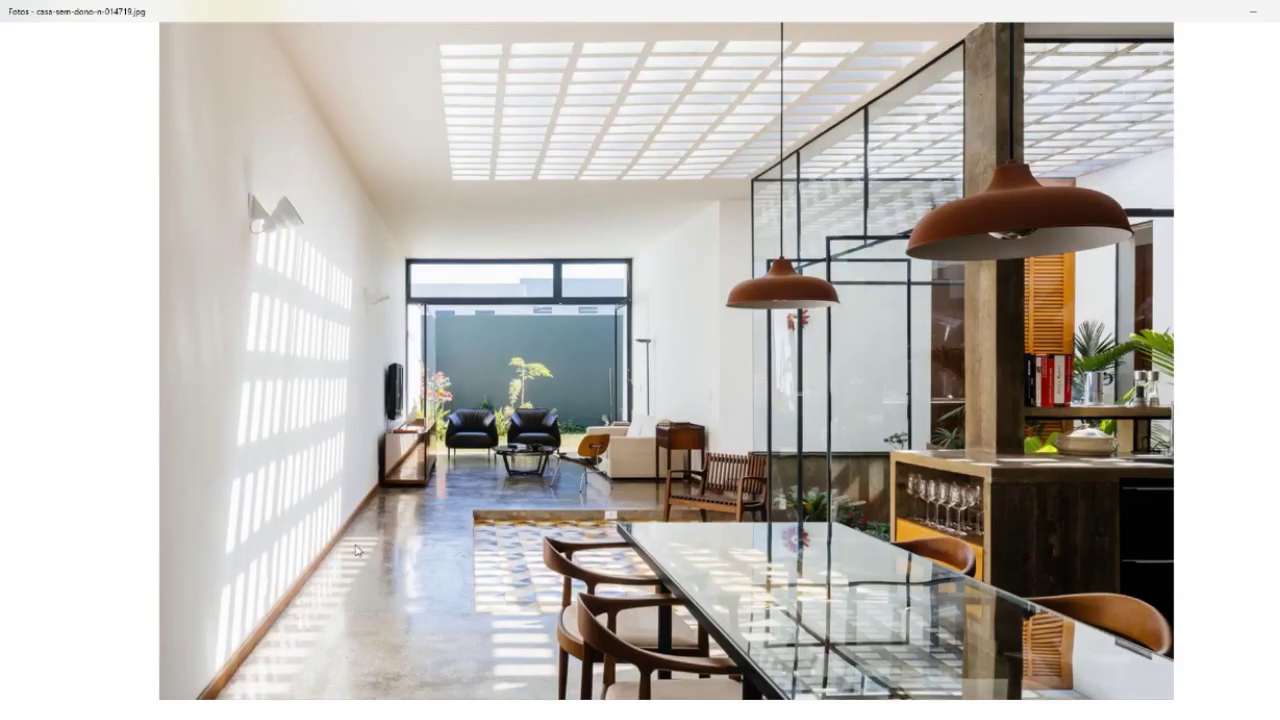
{"action": "key", "text": "Right"}
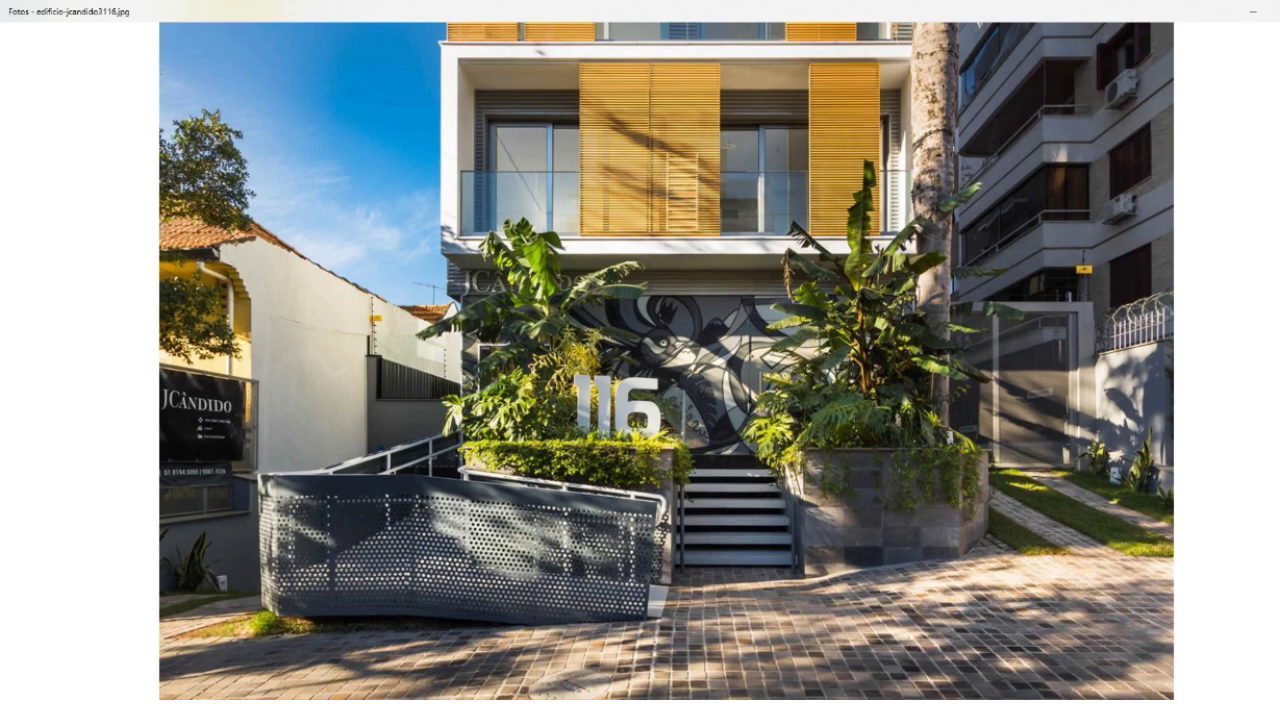
{"action": "key", "text": "alt+F4"}
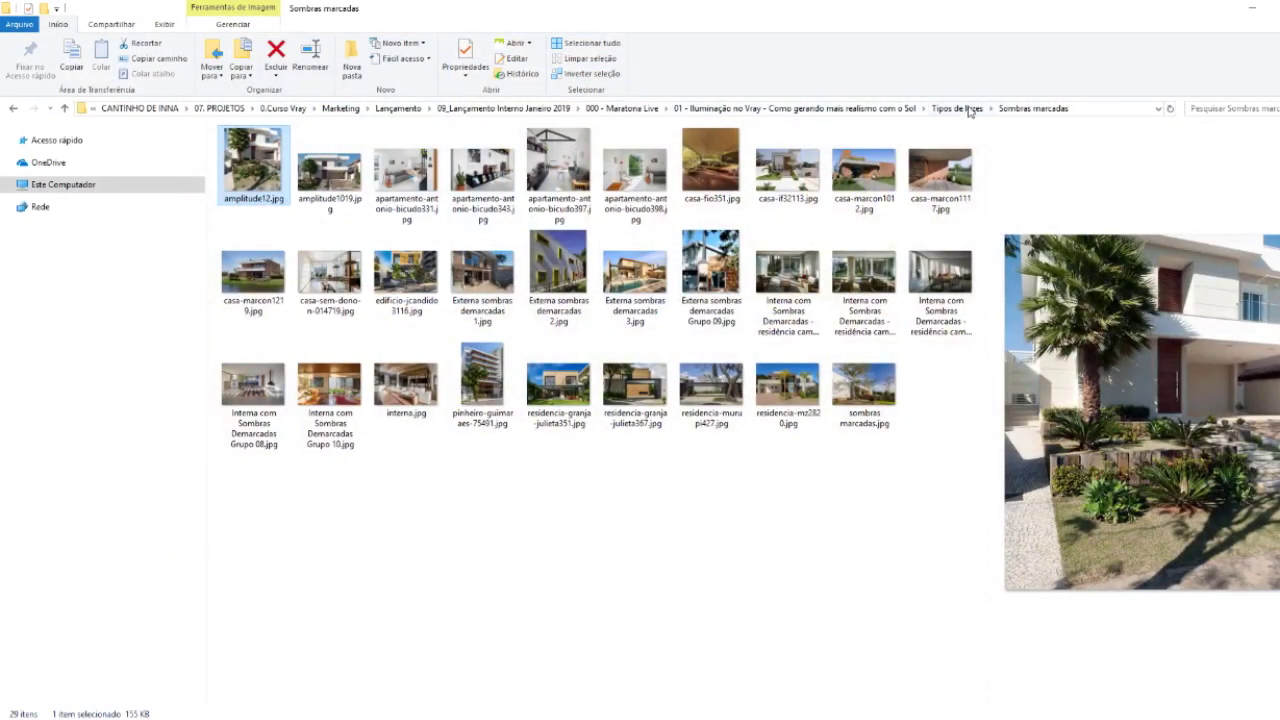
- Go back to Tipos de luzes, open Sombras suaves, and view Externa Sombras Difusas 2.jpg
{"action": "left_click", "coordinate": [968, 110]}
{"action": "double_click", "coordinate": [270, 165]}
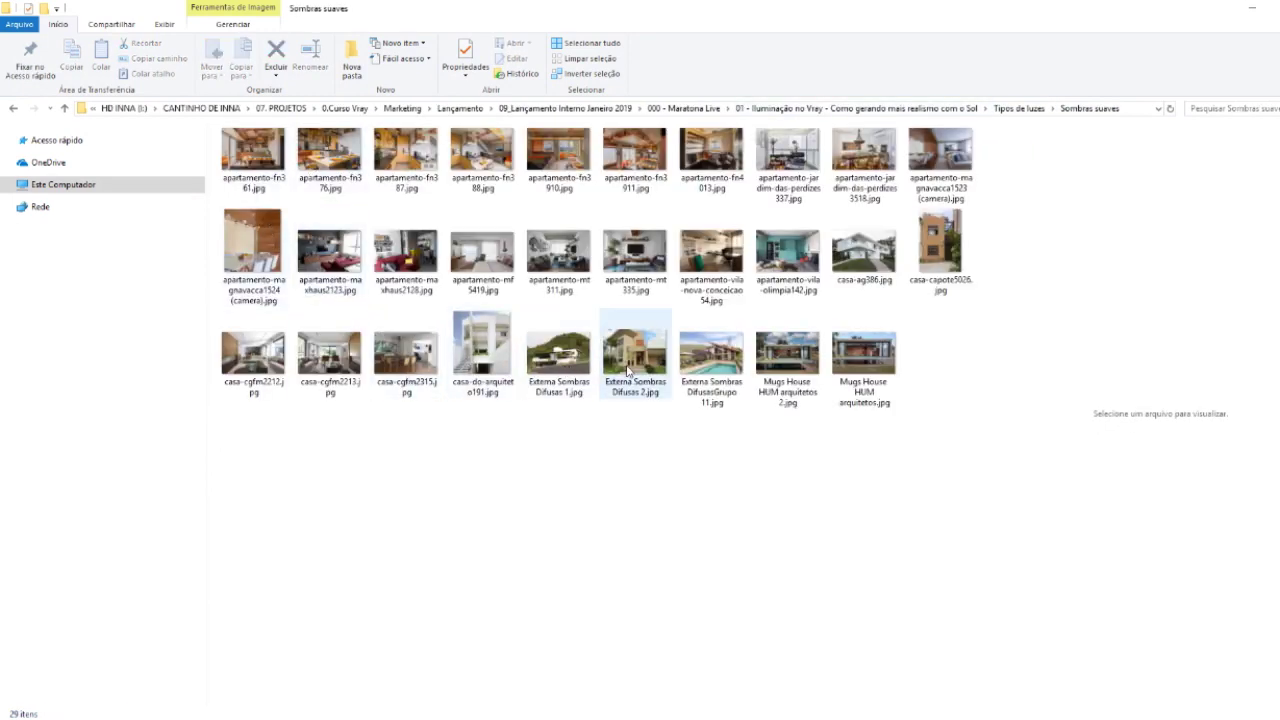
{"action": "left_click", "coordinate": [610, 365]}
{"action": "key", "text": "Return"}
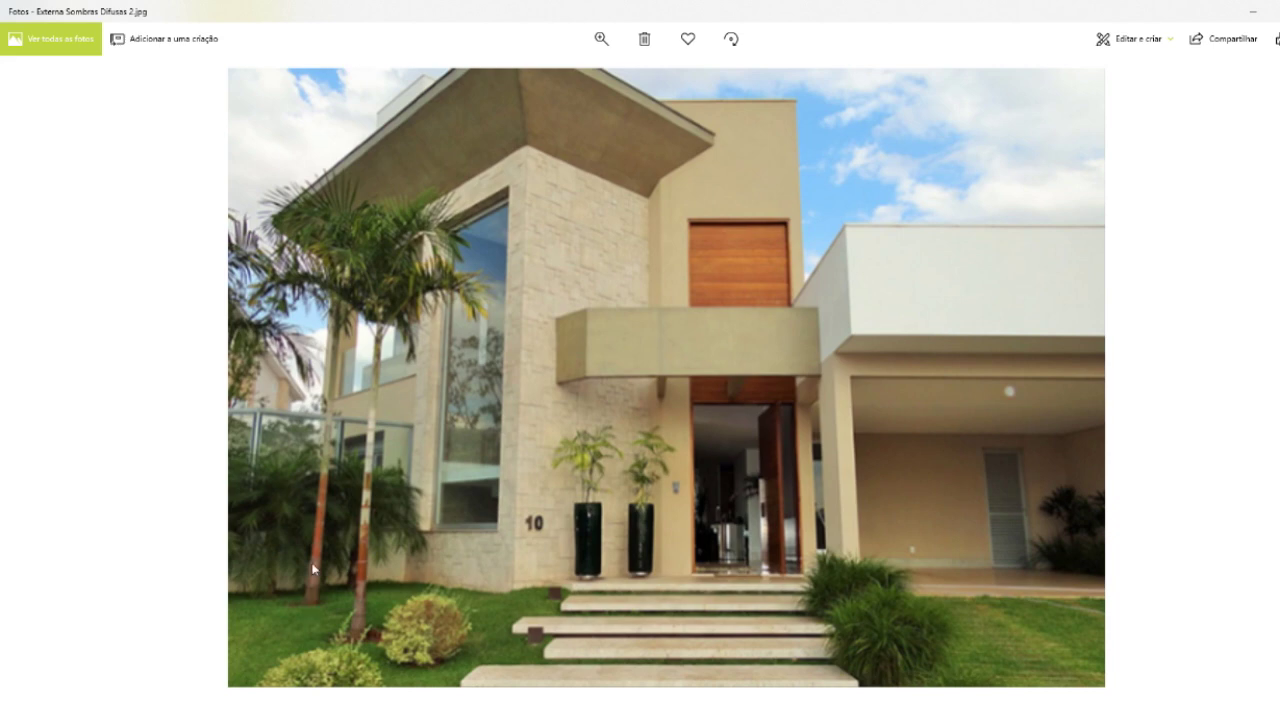
- View Externa Sombras Difusas 1.jpg, close it, and open an interior photo from the folder
{"action": "key", "text": "Left"}
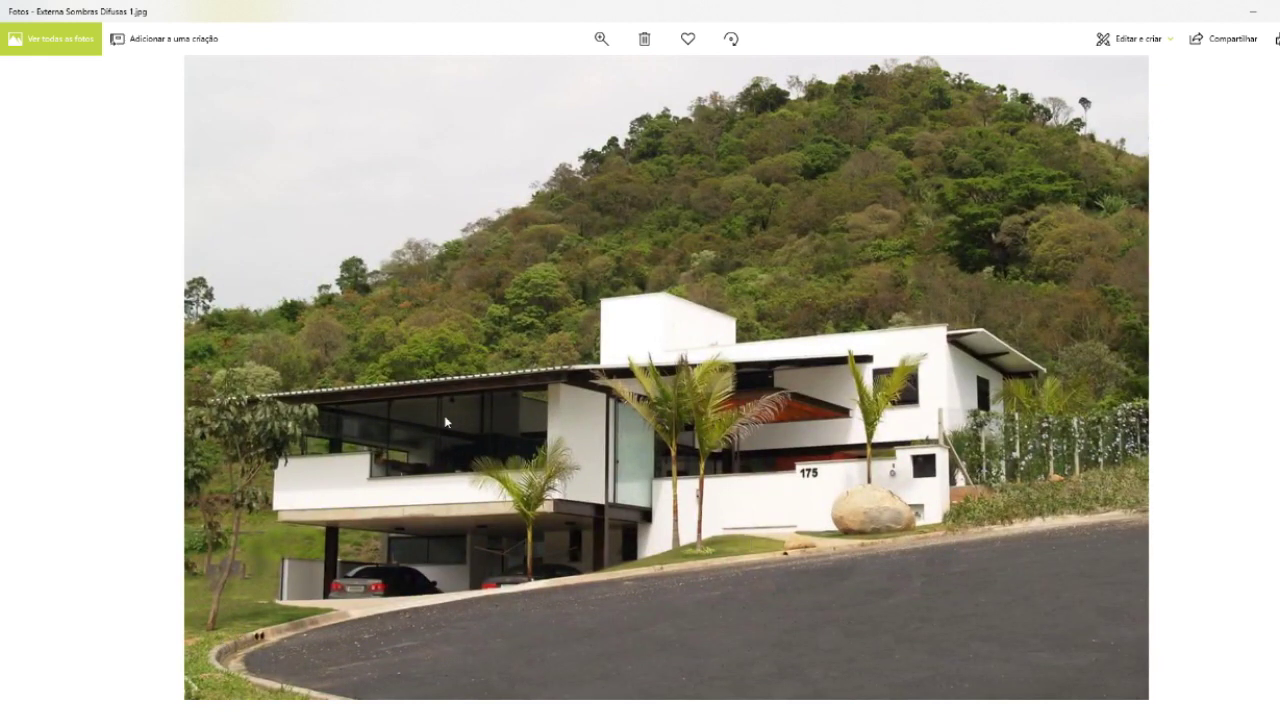
{"action": "key", "text": "alt+F4"}
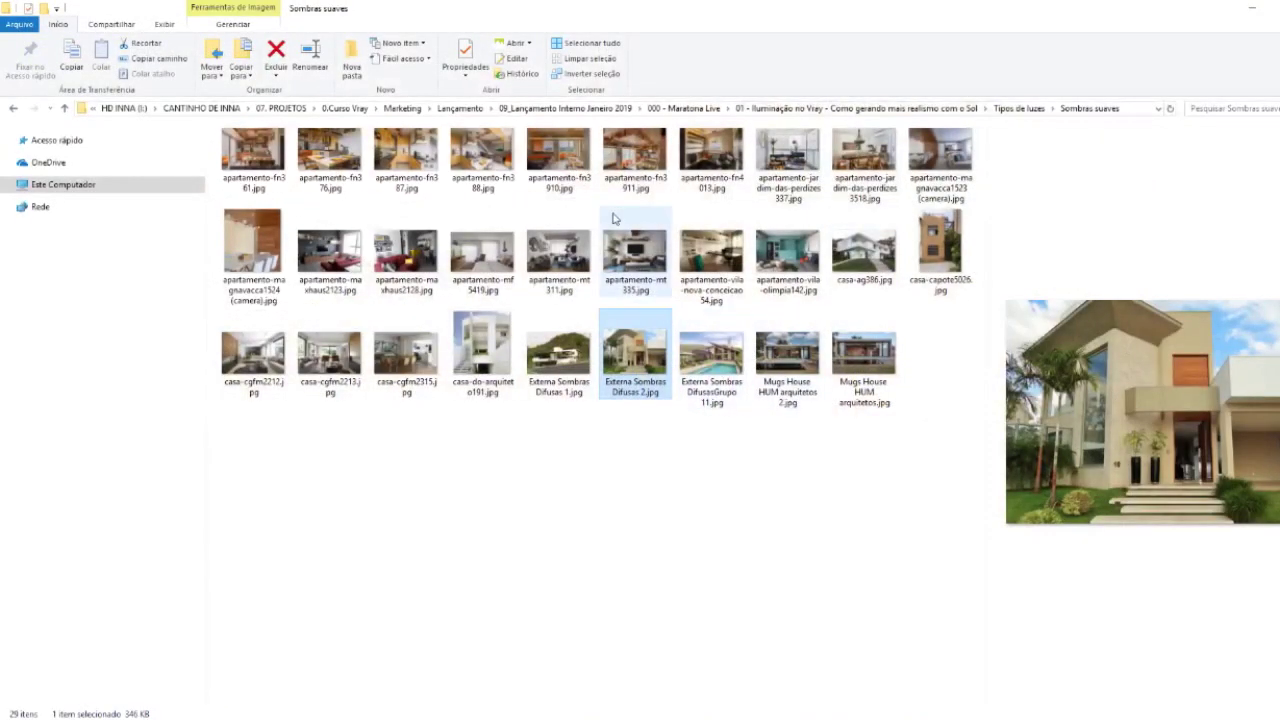
{"action": "double_click", "coordinate": [812, 155]}
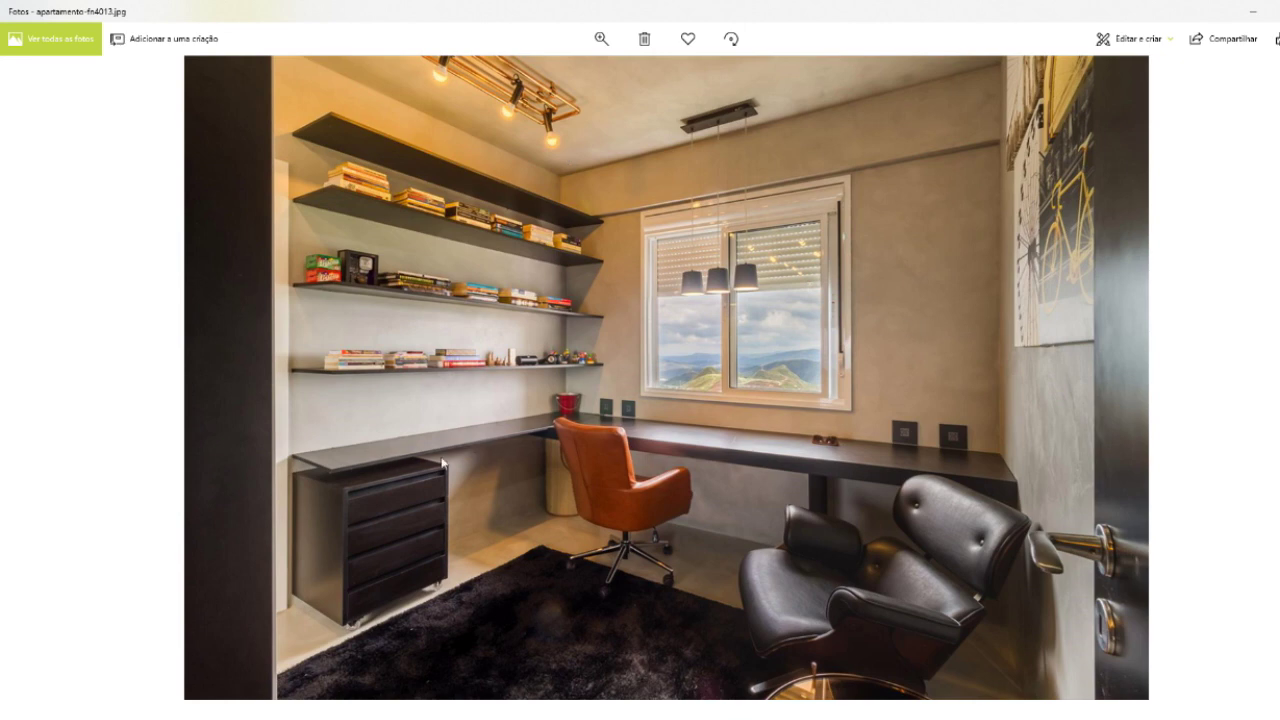
- Step through the interior photos, then minimize Photos and switch to the XMind map
{"action": "key", "text": "Right"}
{"action": "key", "text": "Right"}
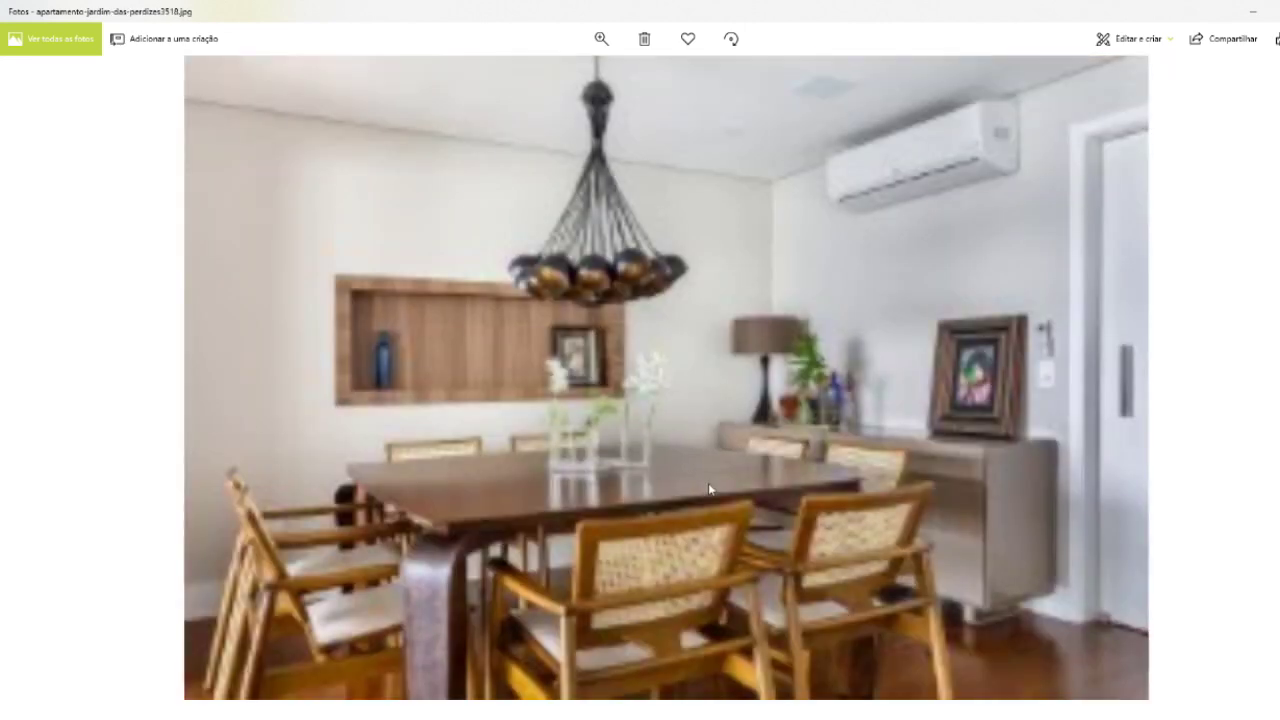
{"action": "key", "text": "Right"}
{"action": "key", "text": "Left"}
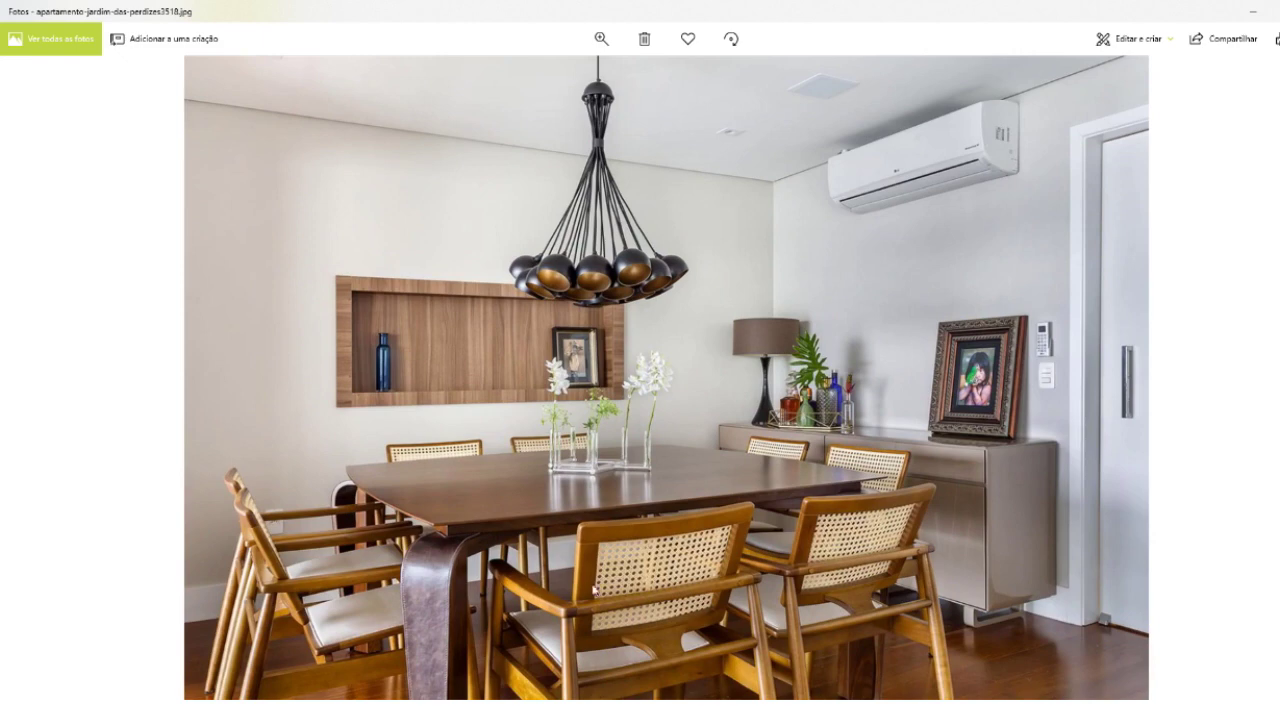
{"action": "key", "text": "Right"}
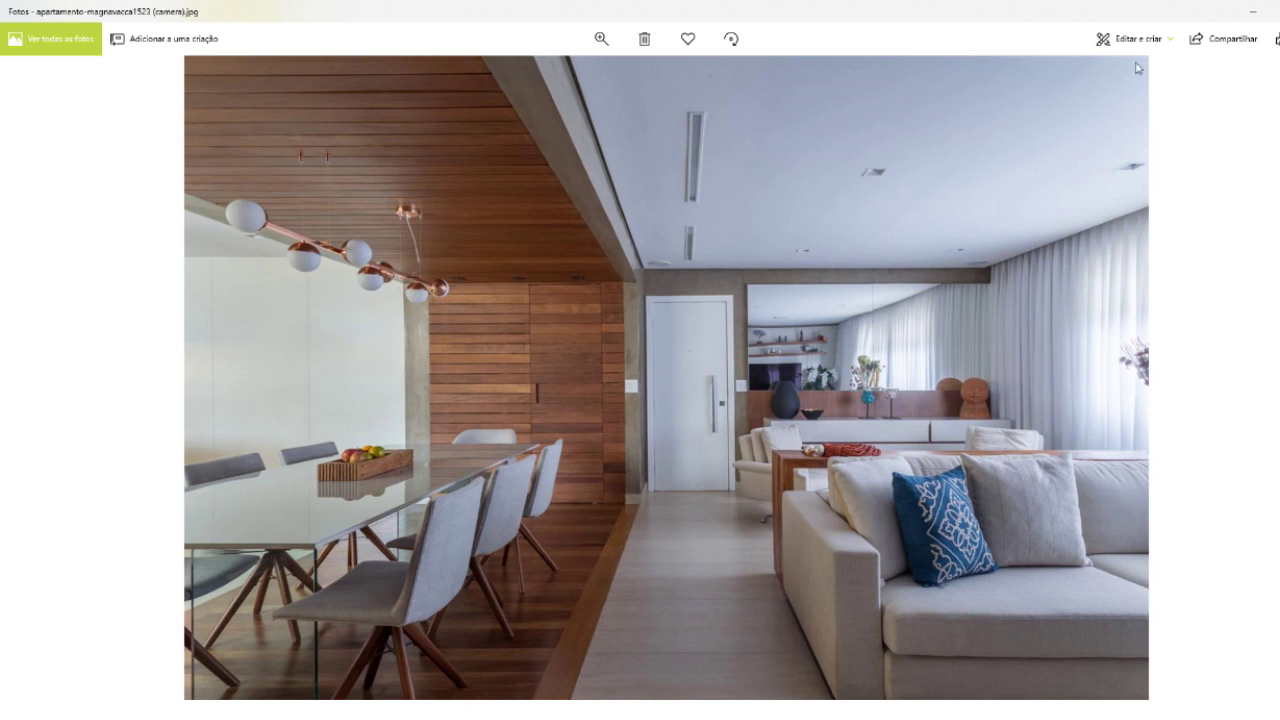
{"action": "left_click", "coordinate": [1252, 8]}
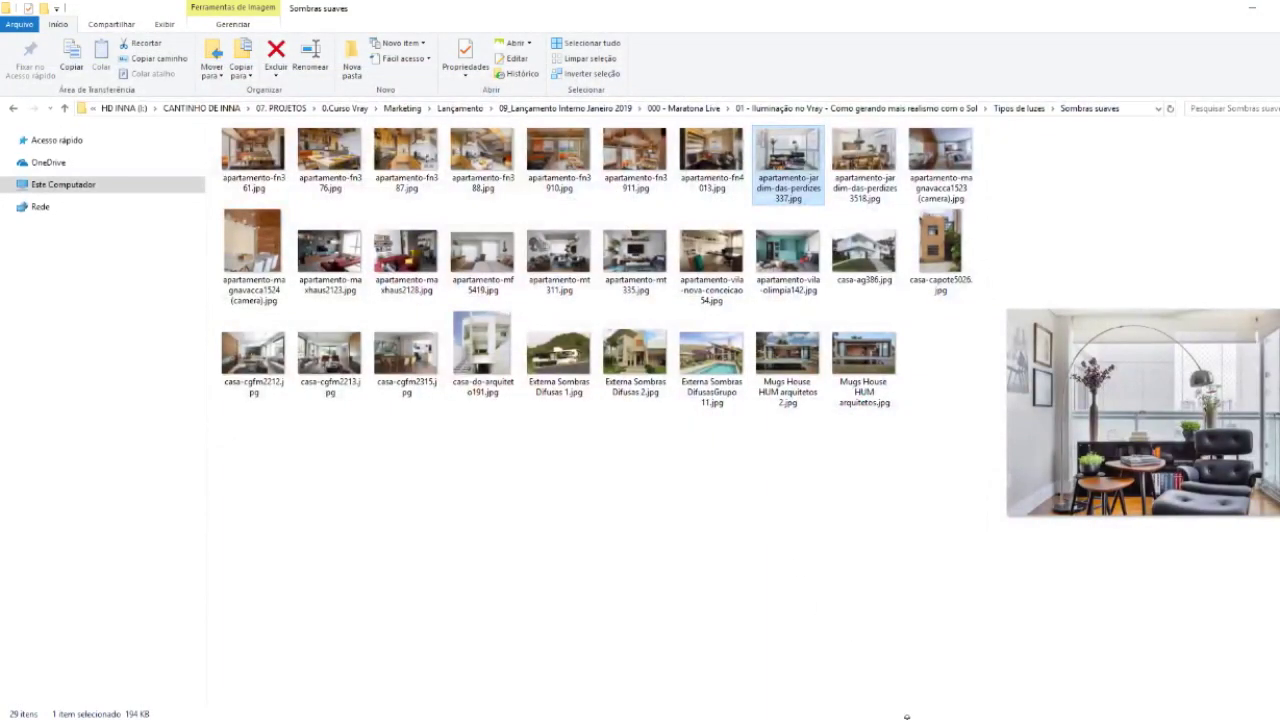
{"action": "key", "text": "alt+Tab"}
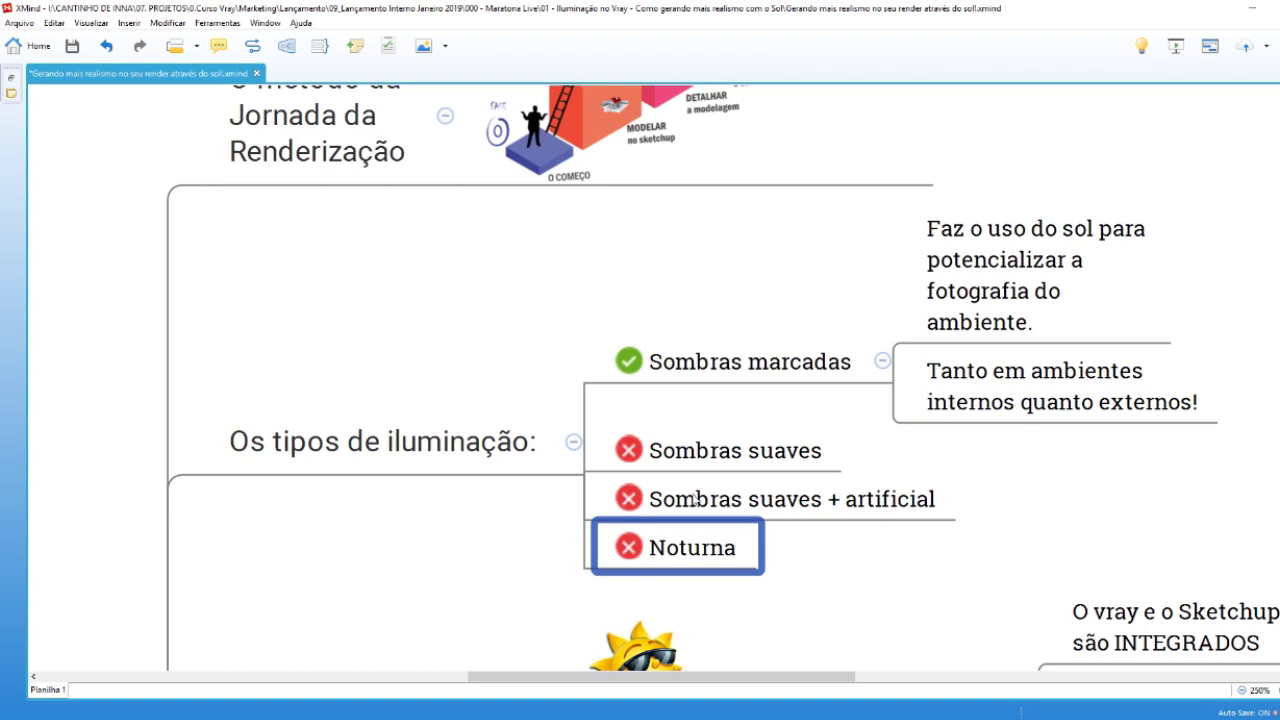
{"action": "left_click", "coordinate": [735, 452]}
{"action": "left_click", "coordinate": [740, 362], "text": "ctrl"}
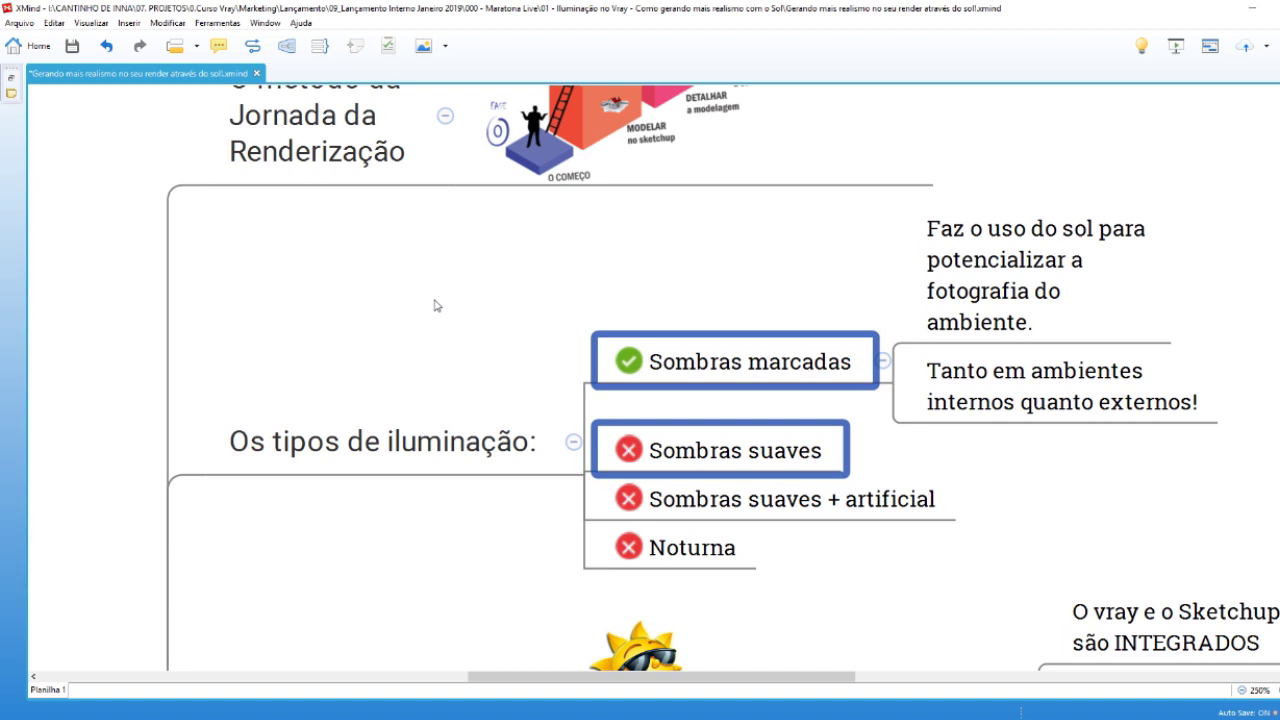
{"action": "left_click", "coordinate": [680, 372]}
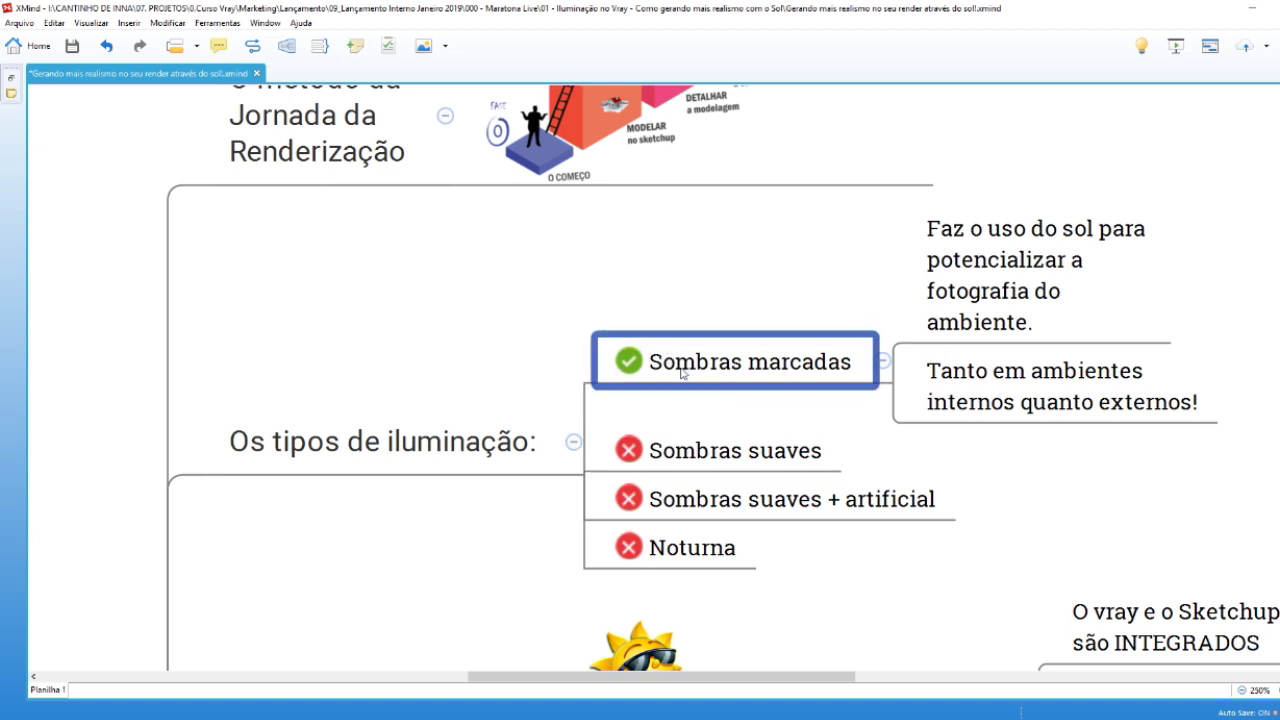
{"action": "left_click", "coordinate": [716, 465]}
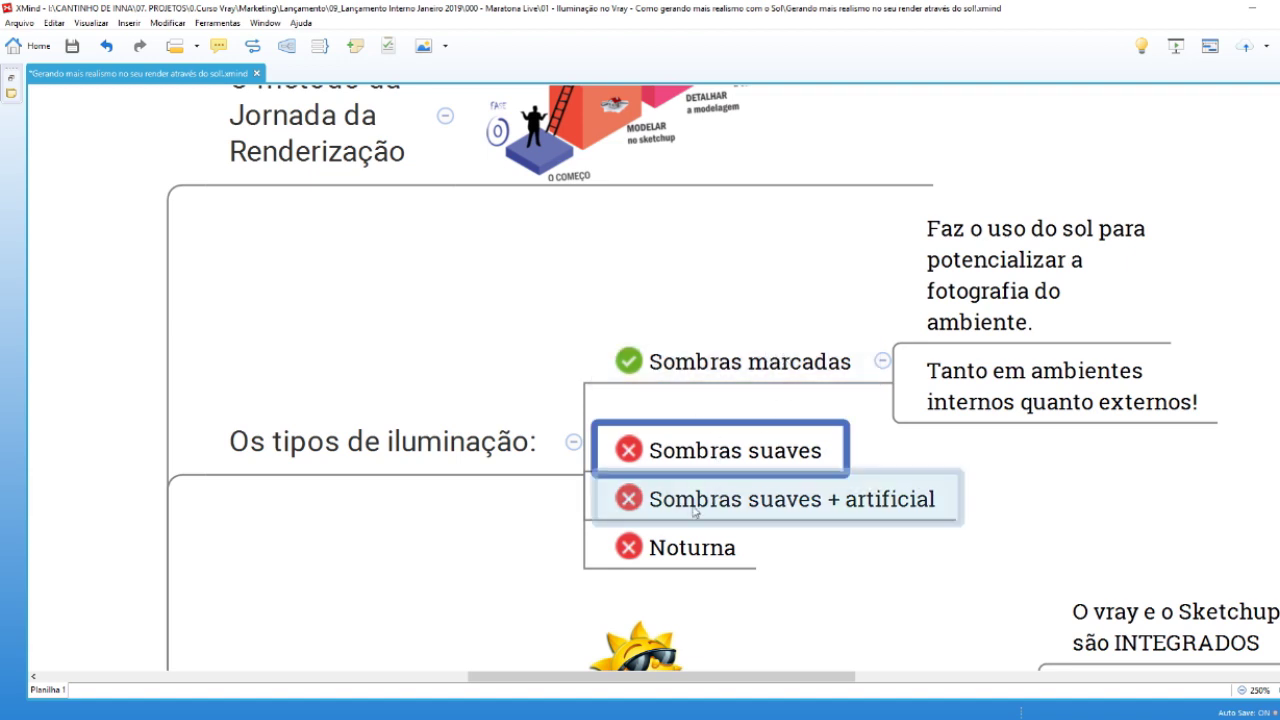
{"action": "left_click", "coordinate": [706, 314]}
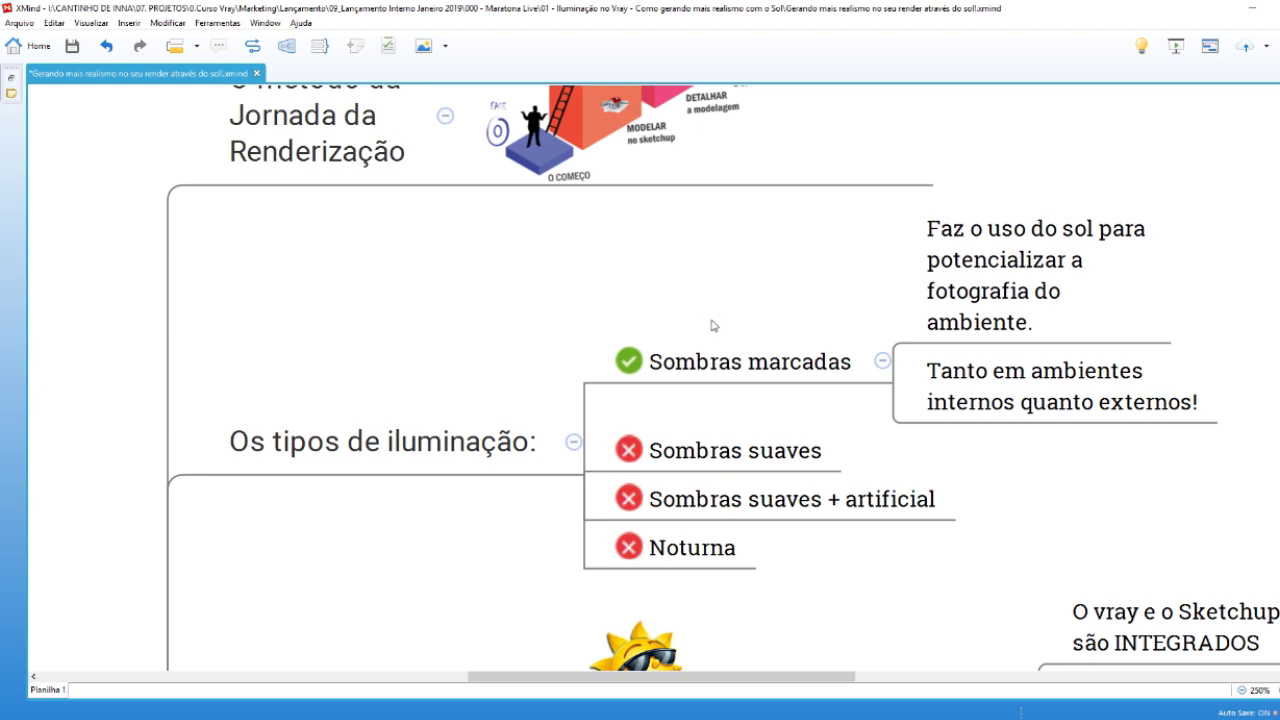
{"action": "left_click", "coordinate": [721, 352]}
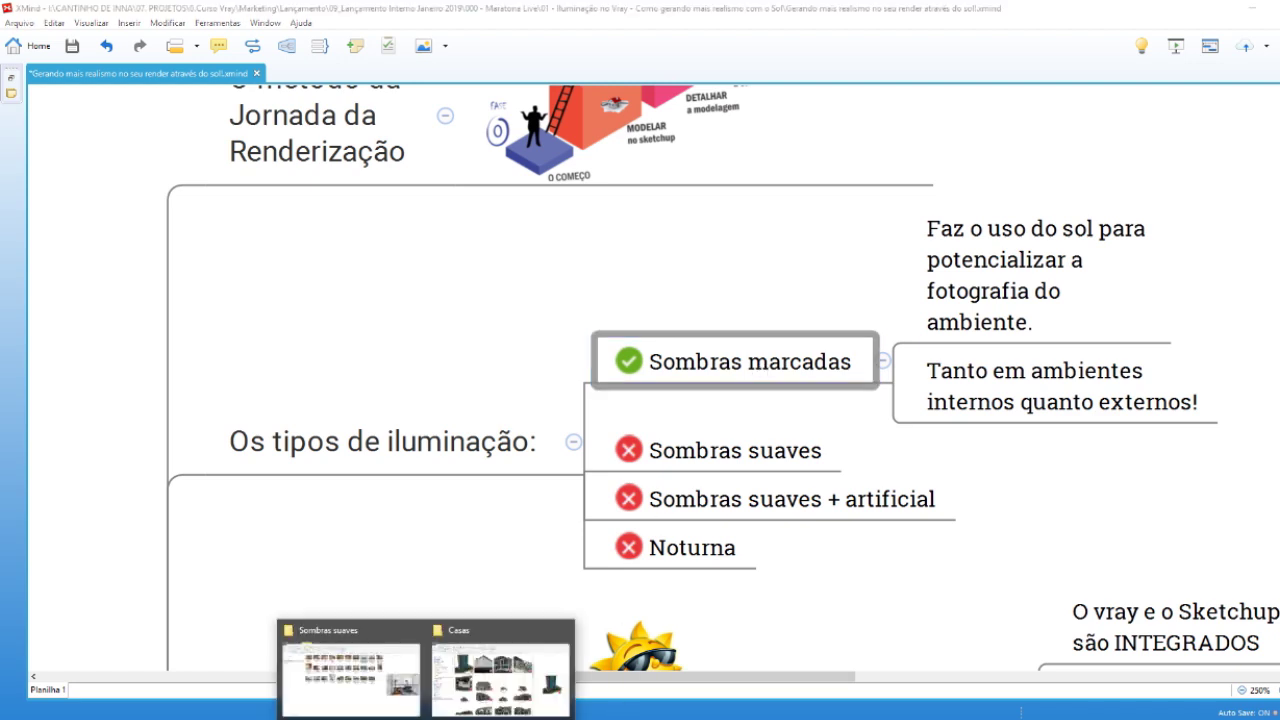
{"action": "left_click", "coordinate": [350, 675]}
- Open the 00.jpg house render from '01 - Iluminação no Vray' and advance to 01.jpg
{"action": "left_click", "coordinate": [900, 108]}
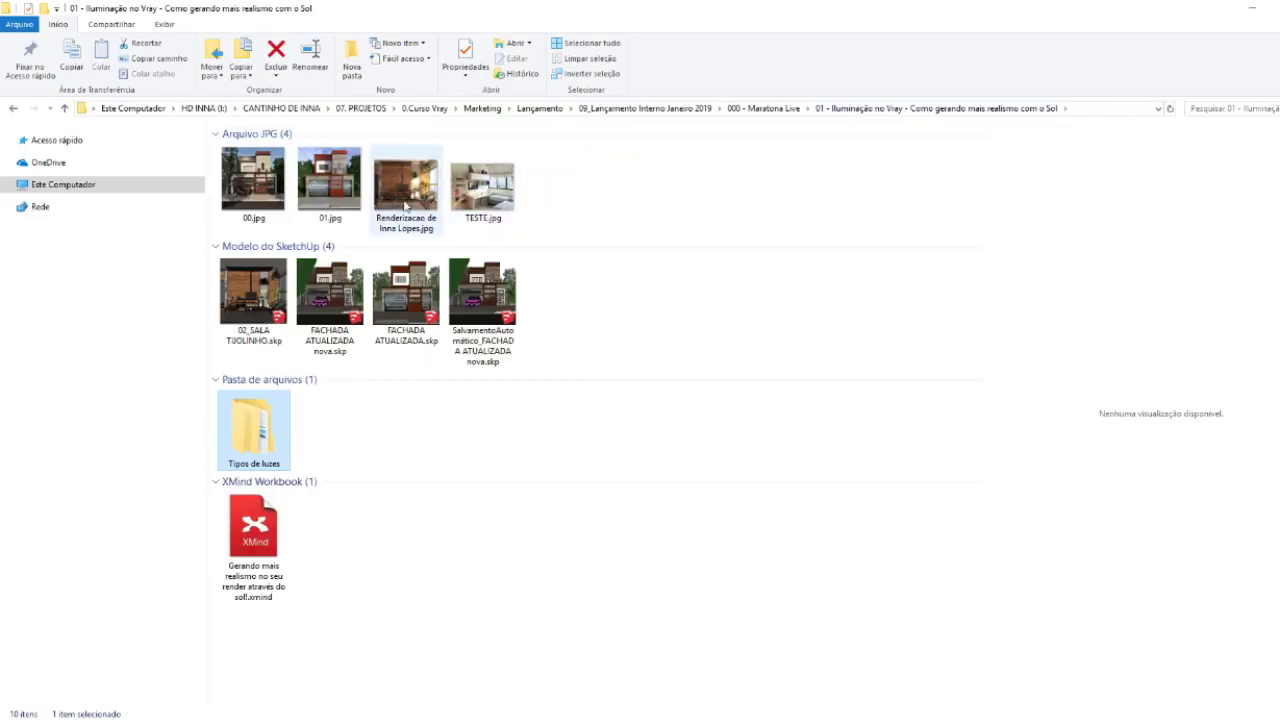
{"action": "left_click", "coordinate": [255, 185]}
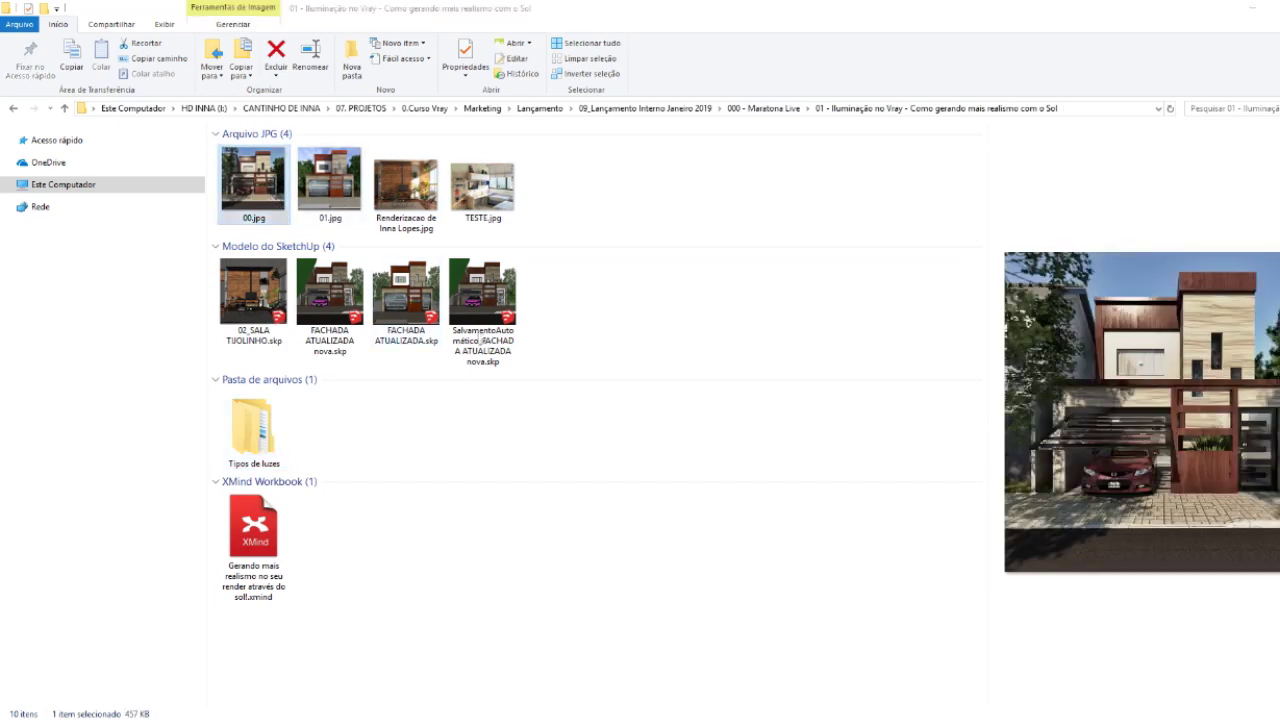
{"action": "key", "text": "Return"}
{"action": "key", "text": "Right"}
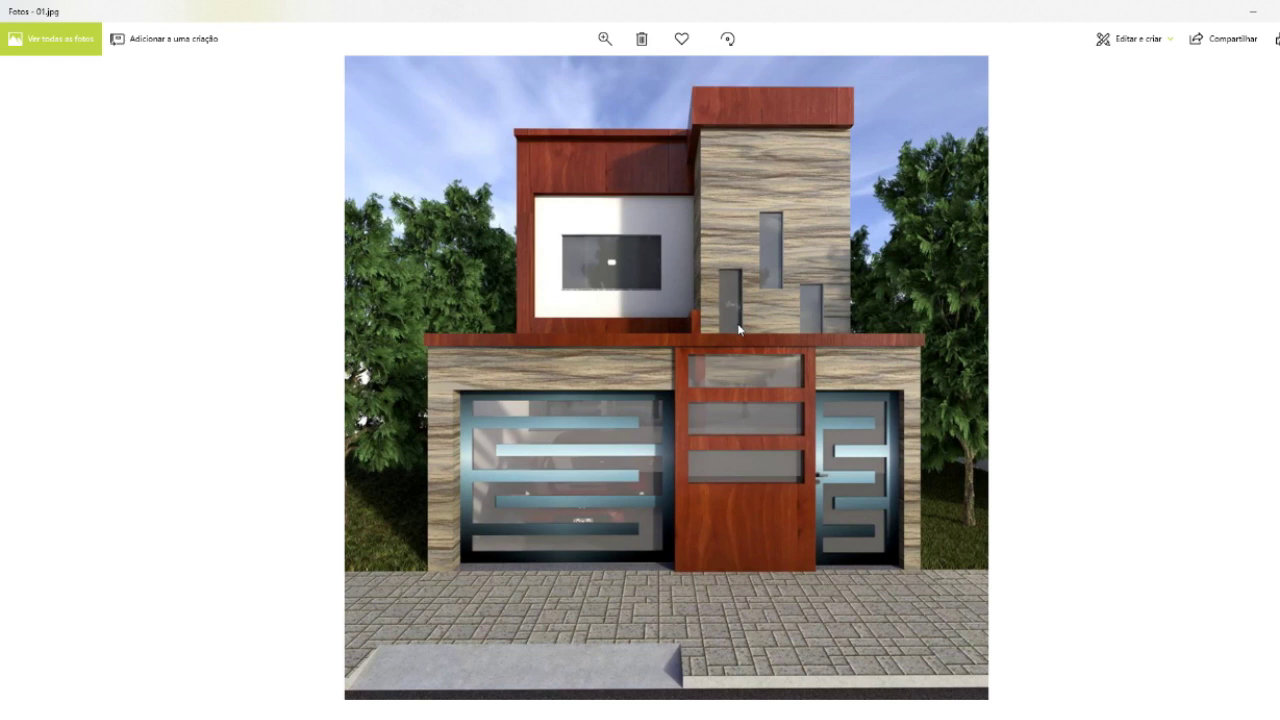
- Flip between the 00.jpg and 01.jpg renders to compare them, then return to XMind
{"action": "key", "text": "Left"}
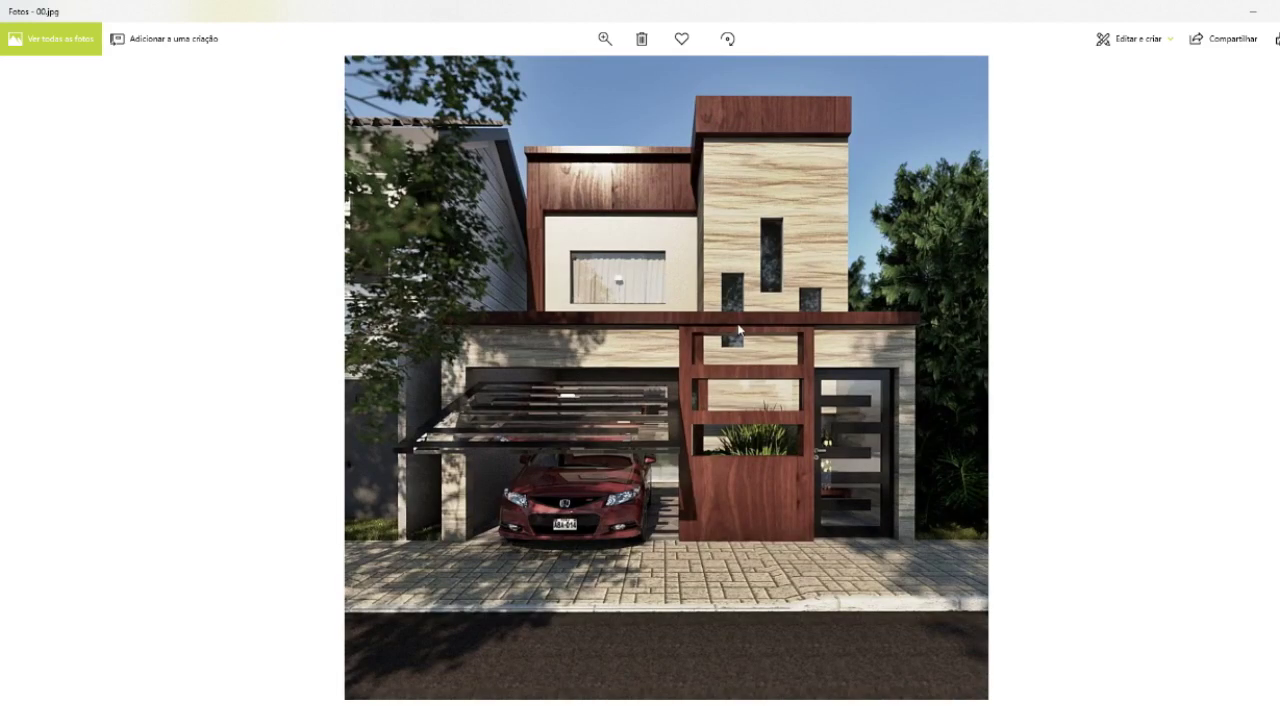
{"action": "key", "text": "Right"}
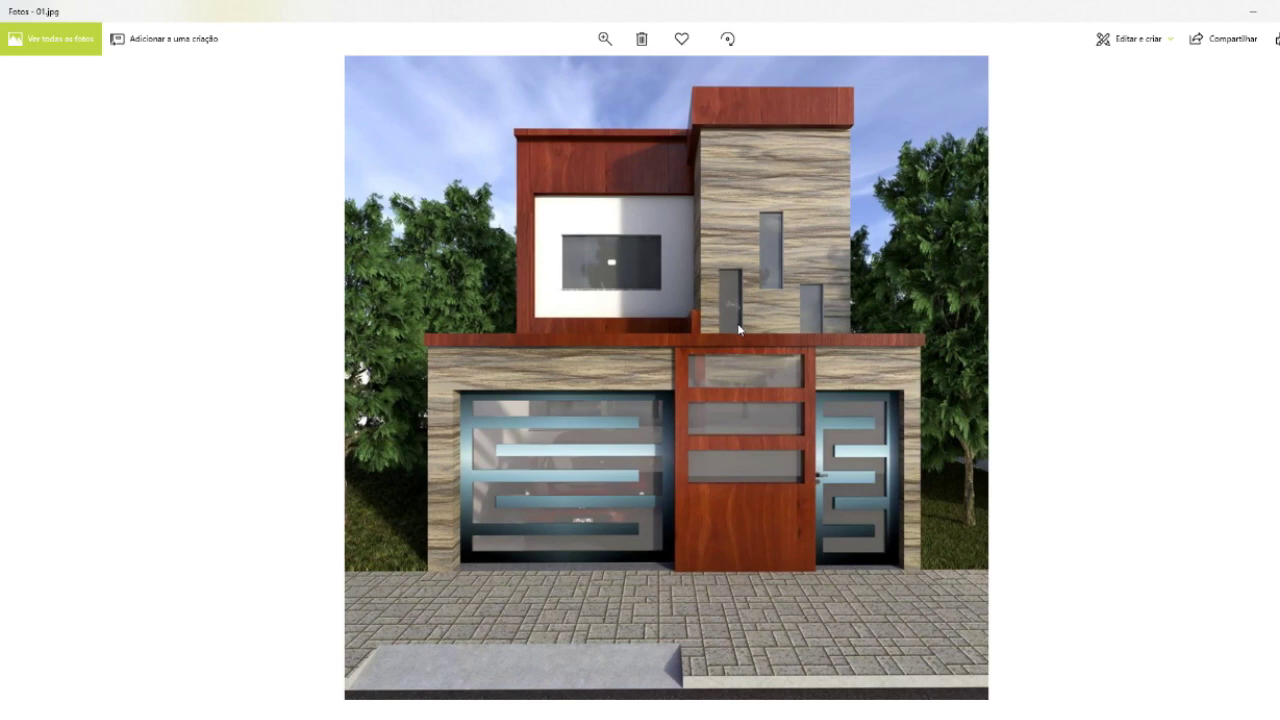
{"action": "key", "text": "Left"}
{"action": "key", "text": "Right"}
{"action": "key", "text": "Left"}
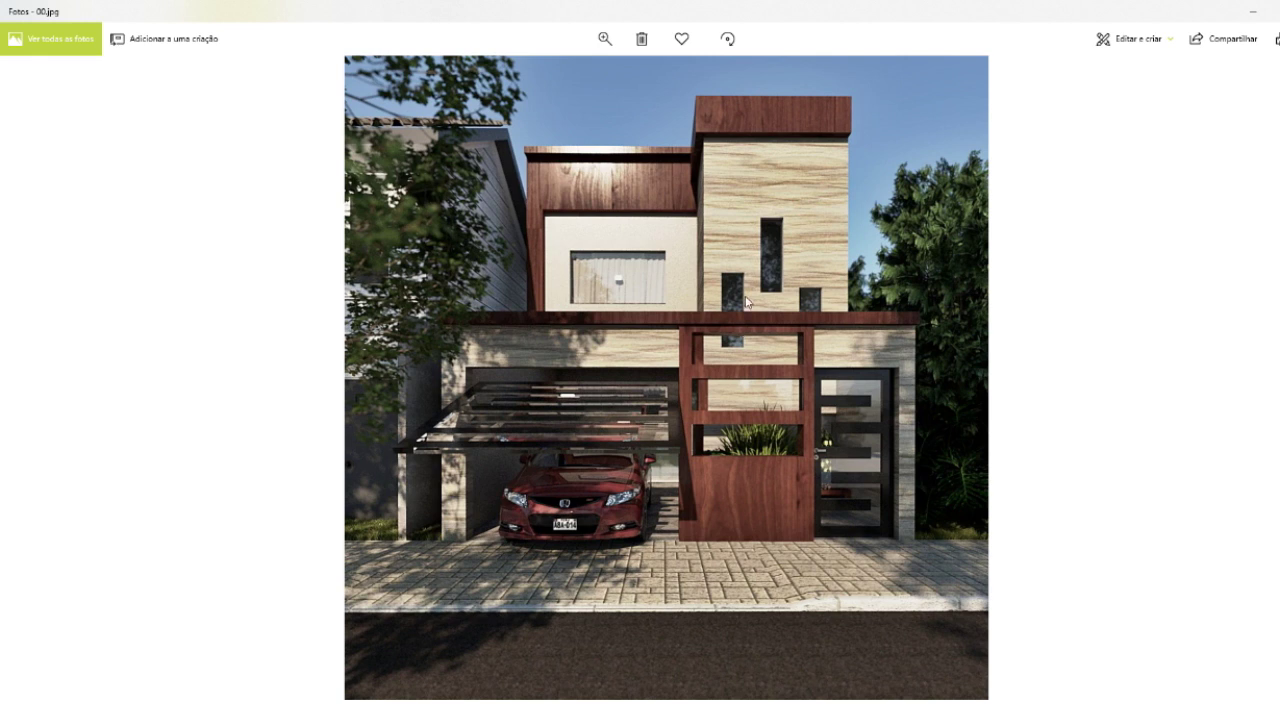
{"action": "key", "text": "alt+Tab"}
- Scroll up to review the staircase graphic, then bring the 00.jpg Photos window to the front
{"action": "scroll", "coordinate": [731, 531], "scroll_direction": "up", "scroll_amount": 3}
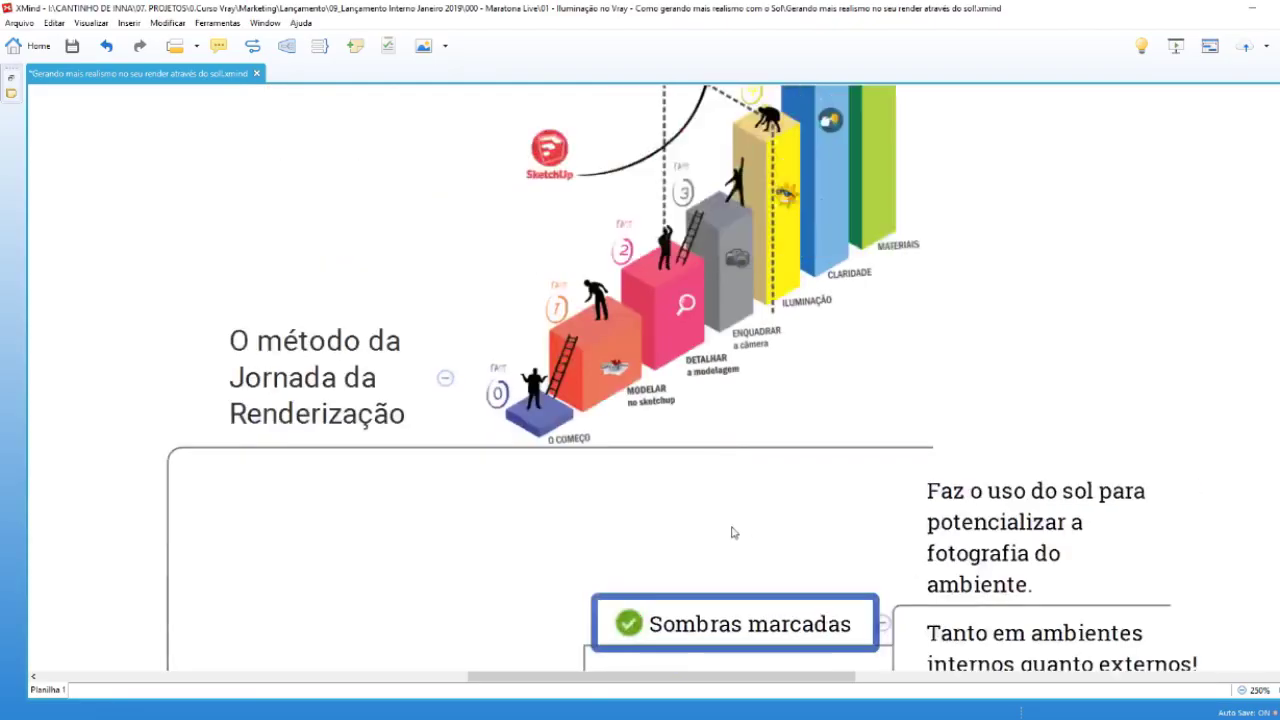
{"action": "scroll", "coordinate": [731, 531], "scroll_direction": "up", "scroll_amount": 2}
{"action": "left_click", "coordinate": [1150, 428]}
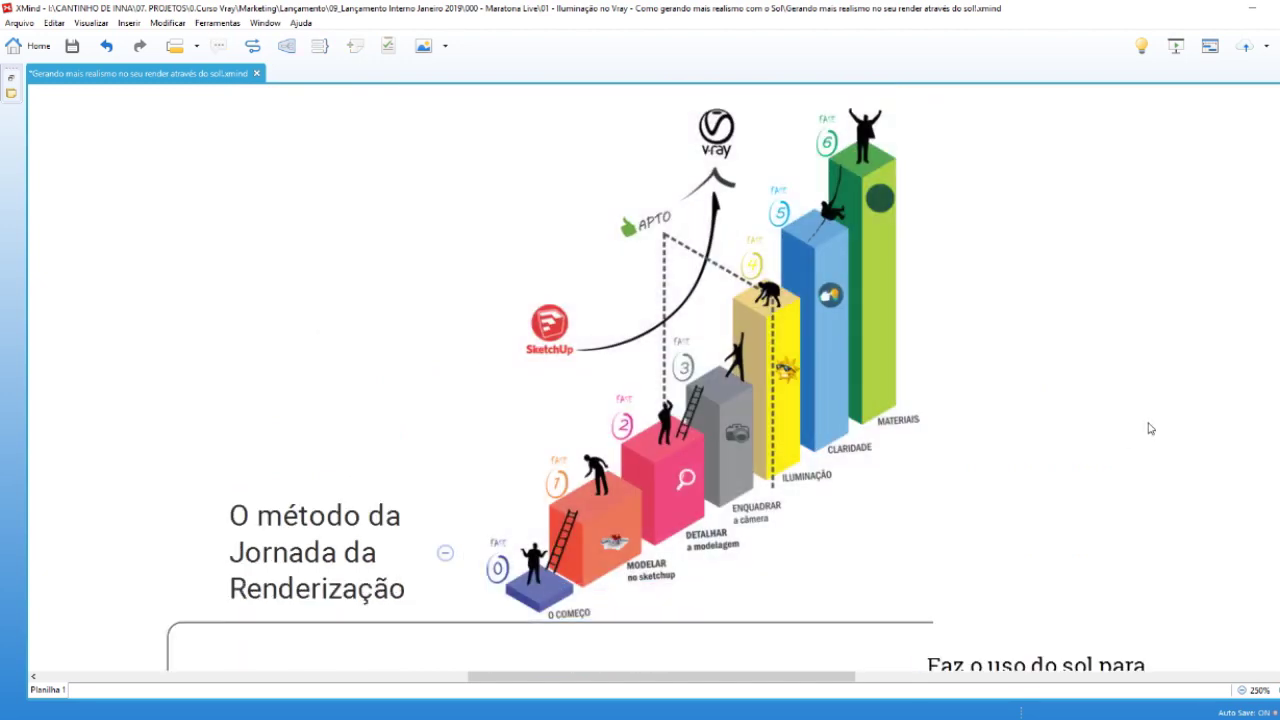
{"action": "left_click", "coordinate": [551, 583]}
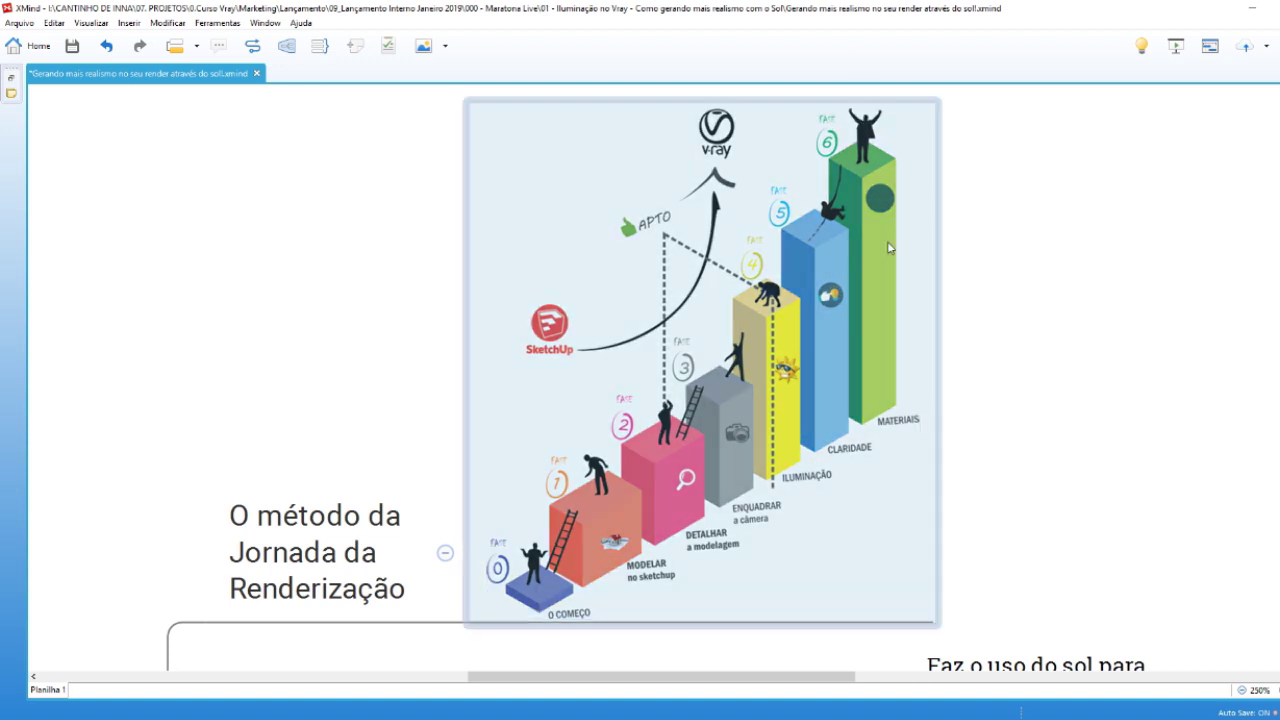
{"action": "scroll", "coordinate": [825, 505], "scroll_direction": "down", "scroll_amount": 2}
{"action": "scroll", "coordinate": [825, 505], "scroll_direction": "down", "scroll_amount": 2}
{"action": "left_click", "coordinate": [825, 505]}
{"action": "scroll", "coordinate": [825, 505], "scroll_direction": "down", "scroll_amount": 2}
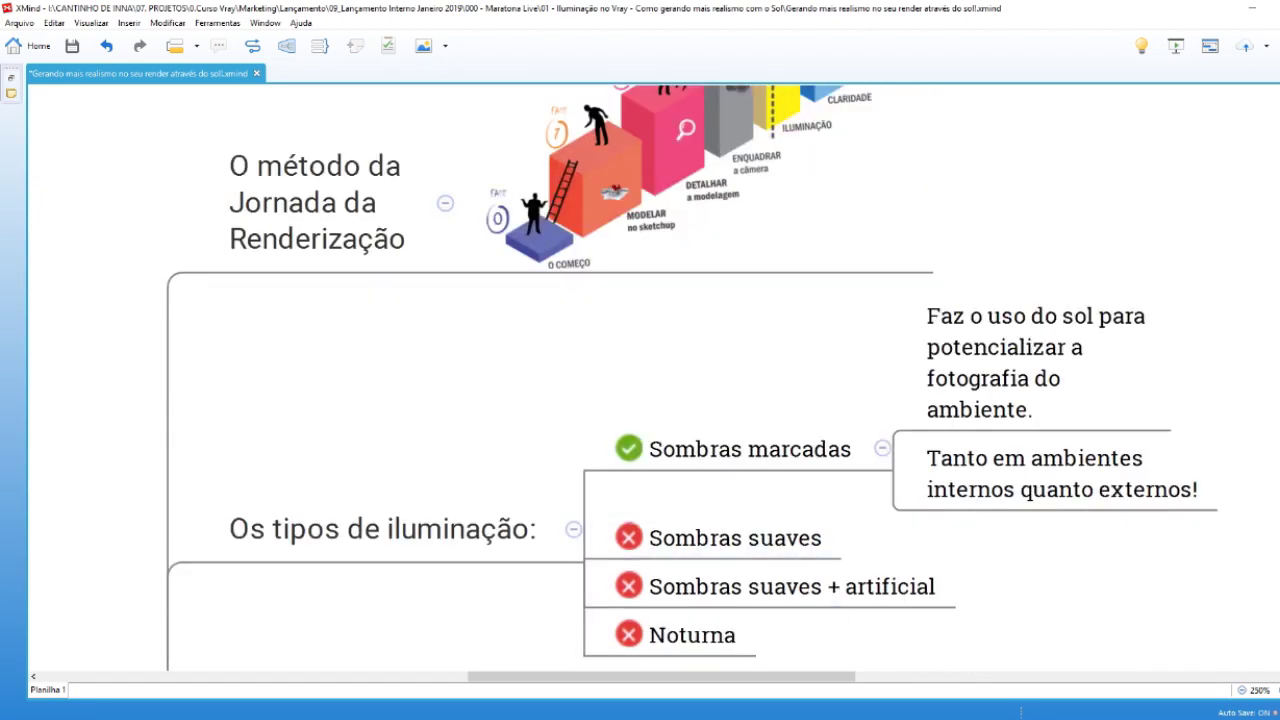
{"action": "left_click", "coordinate": [1022, 688]}
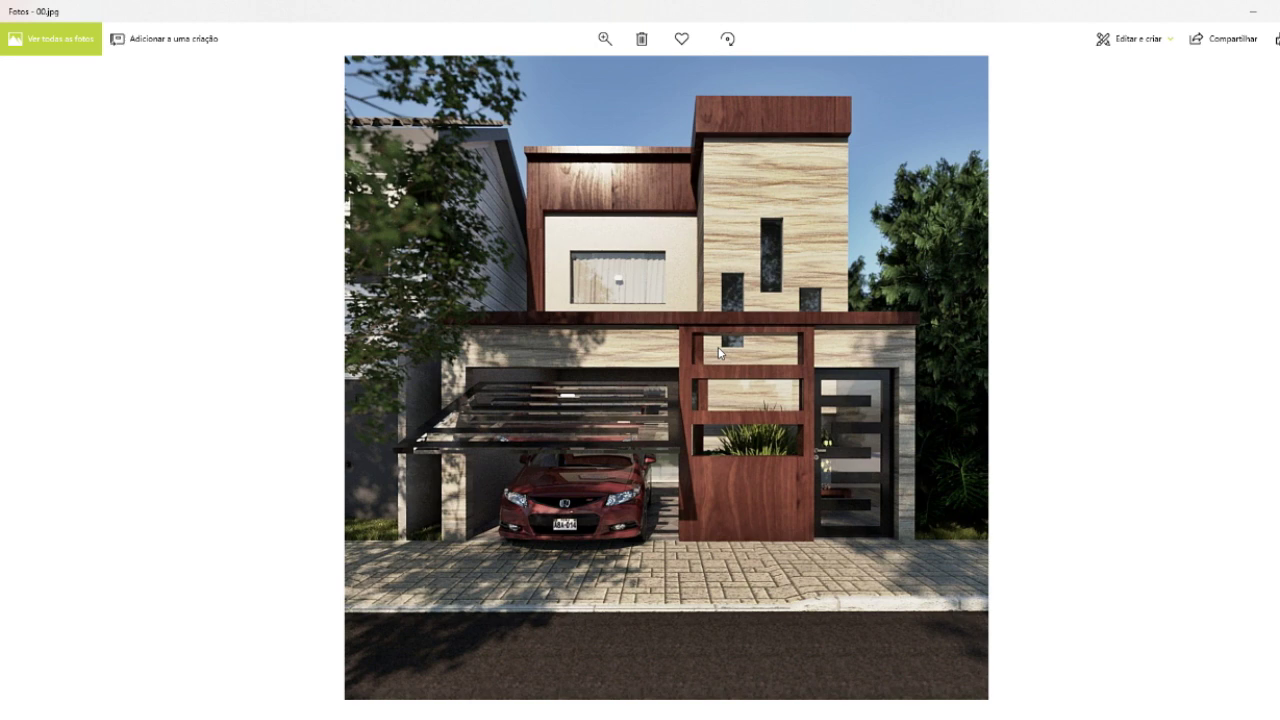
- Compare the 00.jpg and 01.jpg renders, then close the 00.jpg viewer and return to the lesson folder
{"action": "key", "text": "Right"}
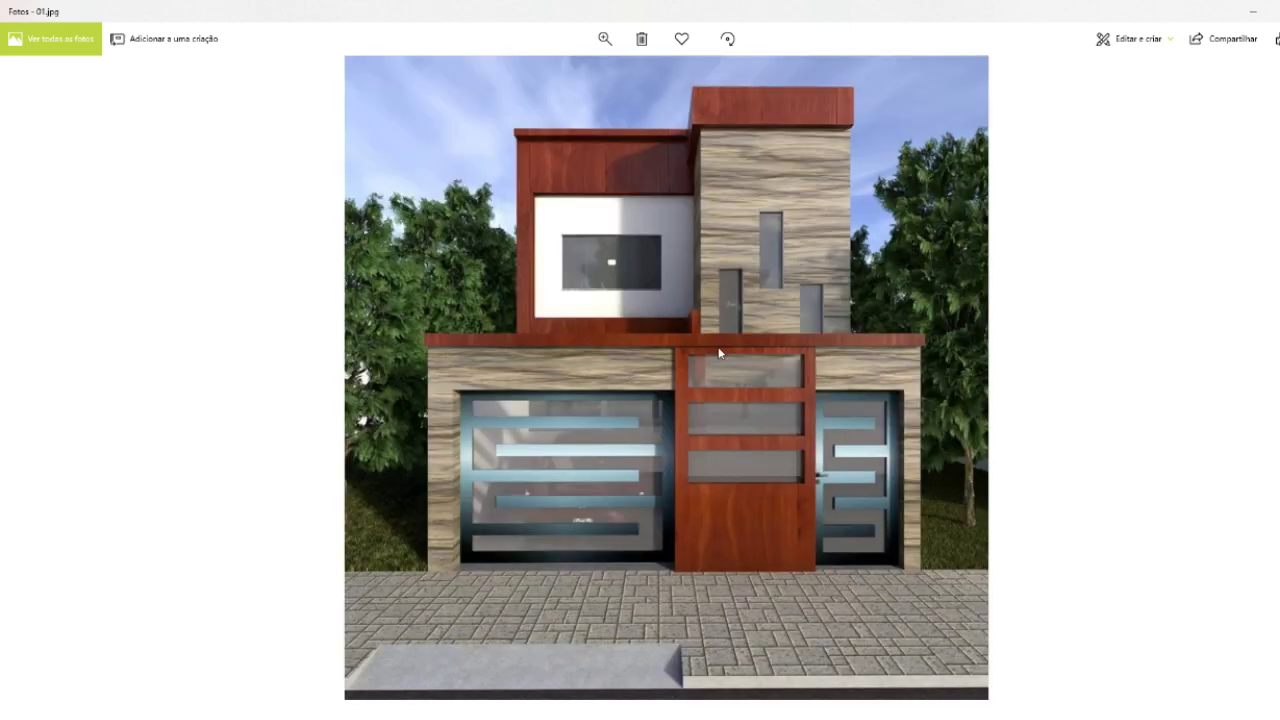
{"action": "key", "text": "Left"}
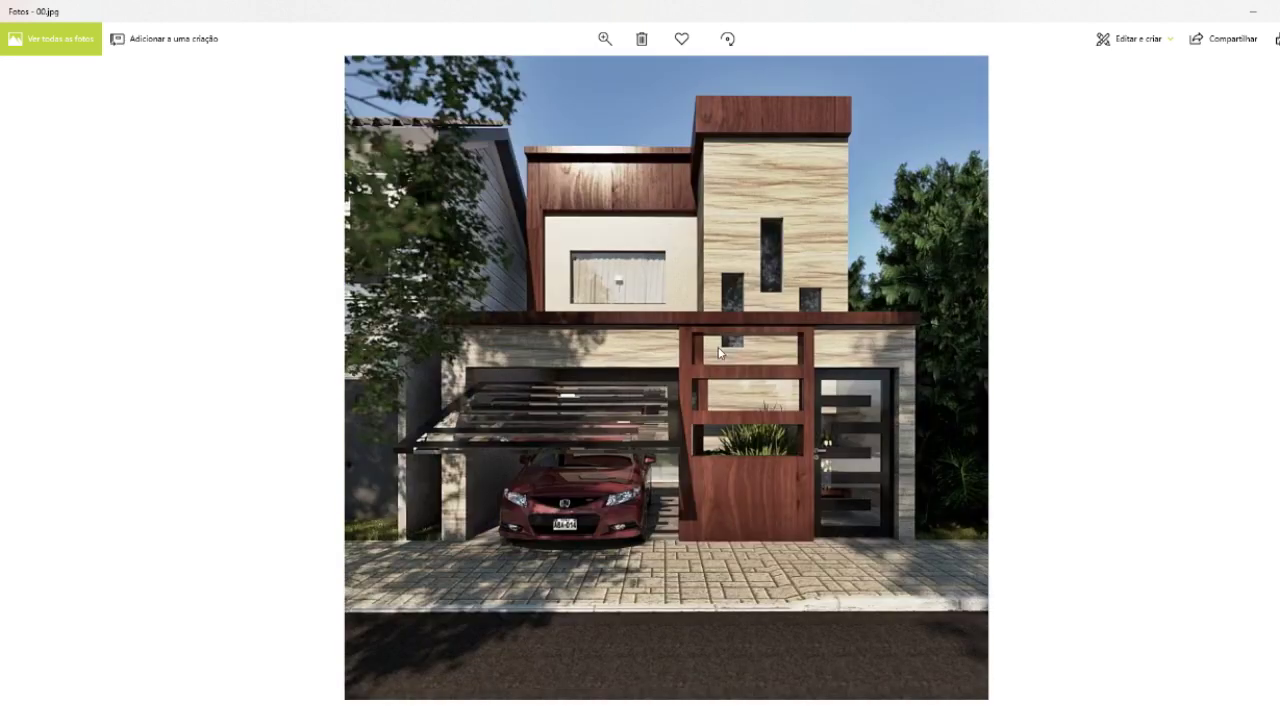
{"action": "key", "text": "Right"}
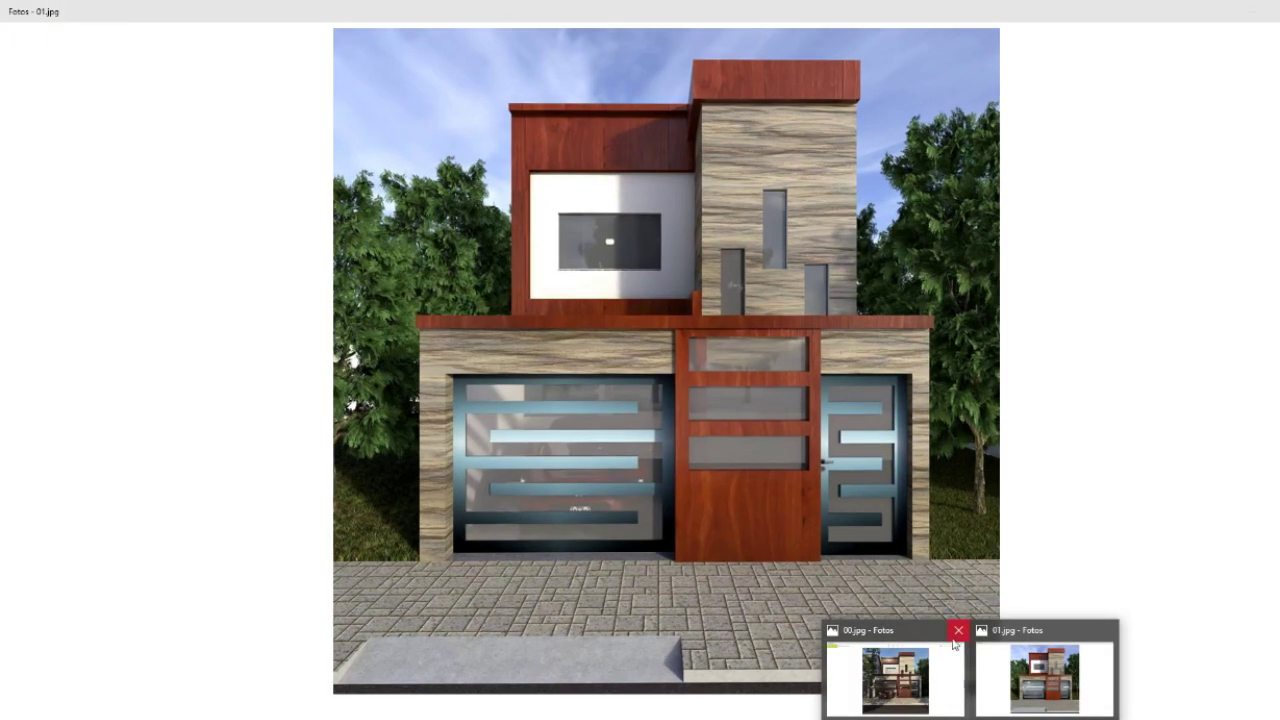
{"action": "left_click", "coordinate": [956, 640]}
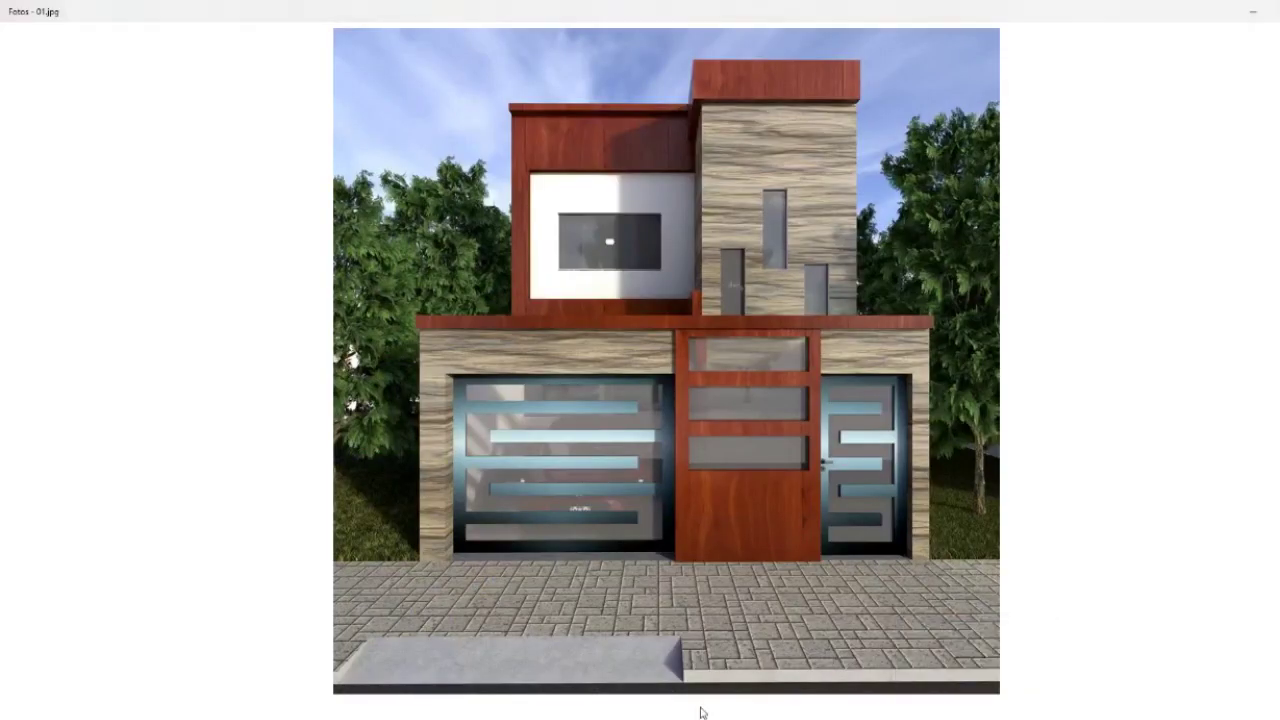
{"action": "left_click", "coordinate": [343, 671]}
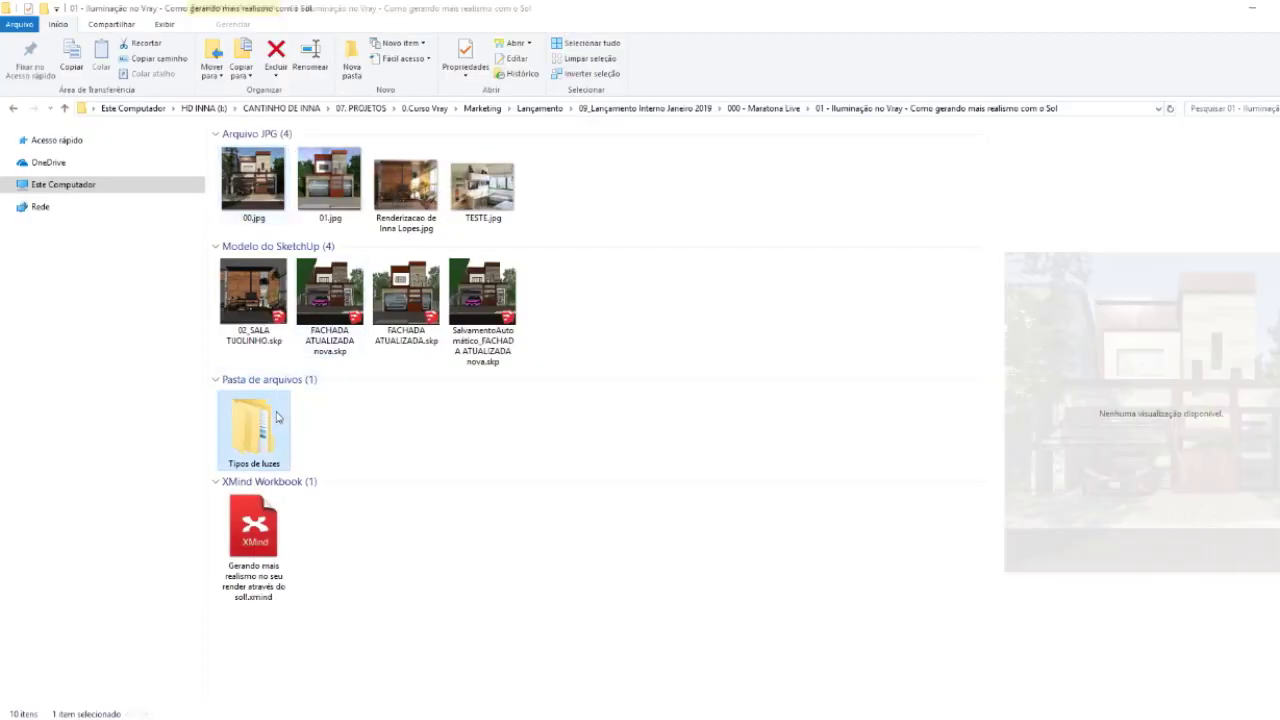
- Open amplitude1019.jpg from Tipos de luzes, browse the house renders, then close Photos for XMind
{"action": "double_click", "coordinate": [257, 423]}
{"action": "double_click", "coordinate": [329, 170]}
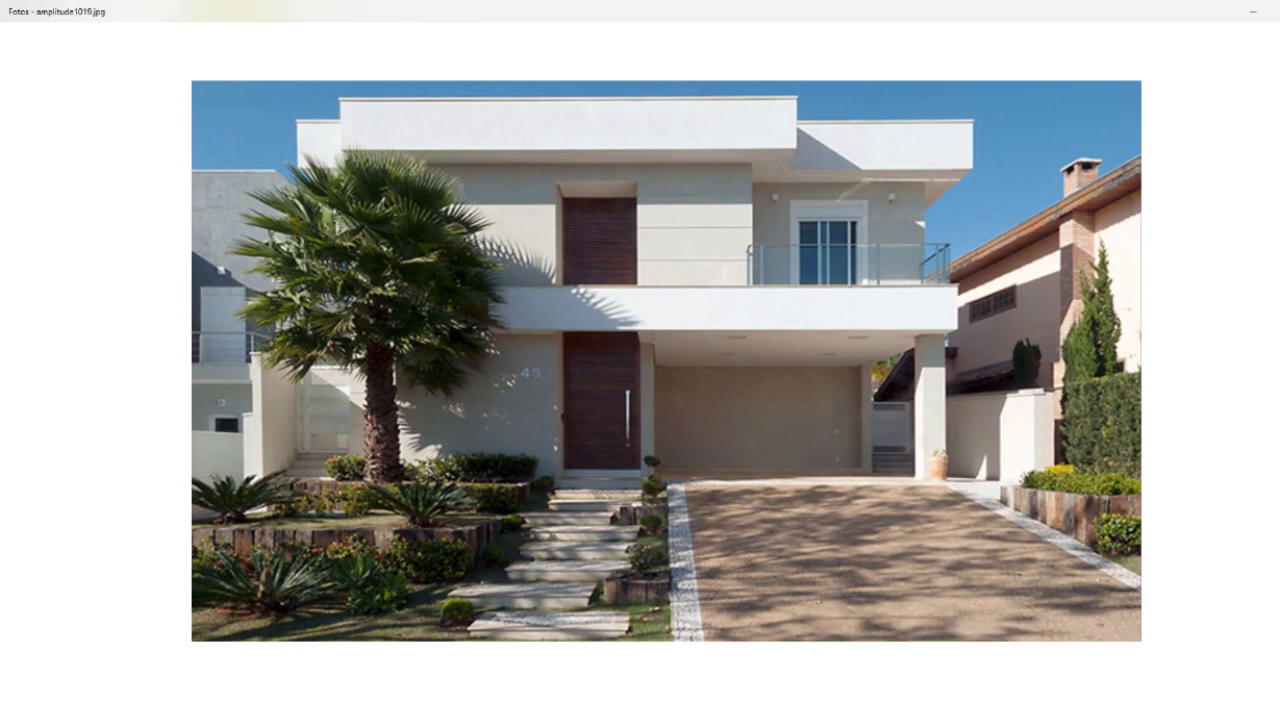
{"action": "left_click", "coordinate": [897, 680]}
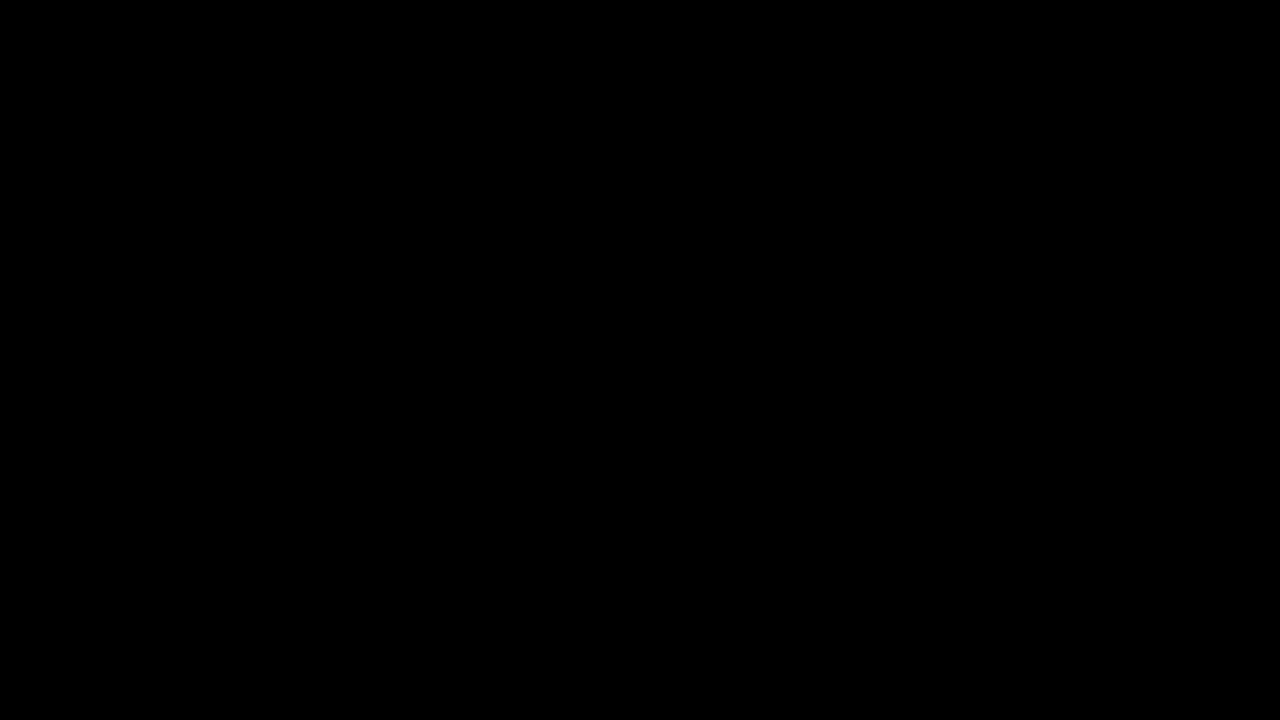
{"action": "key", "text": "Left"}
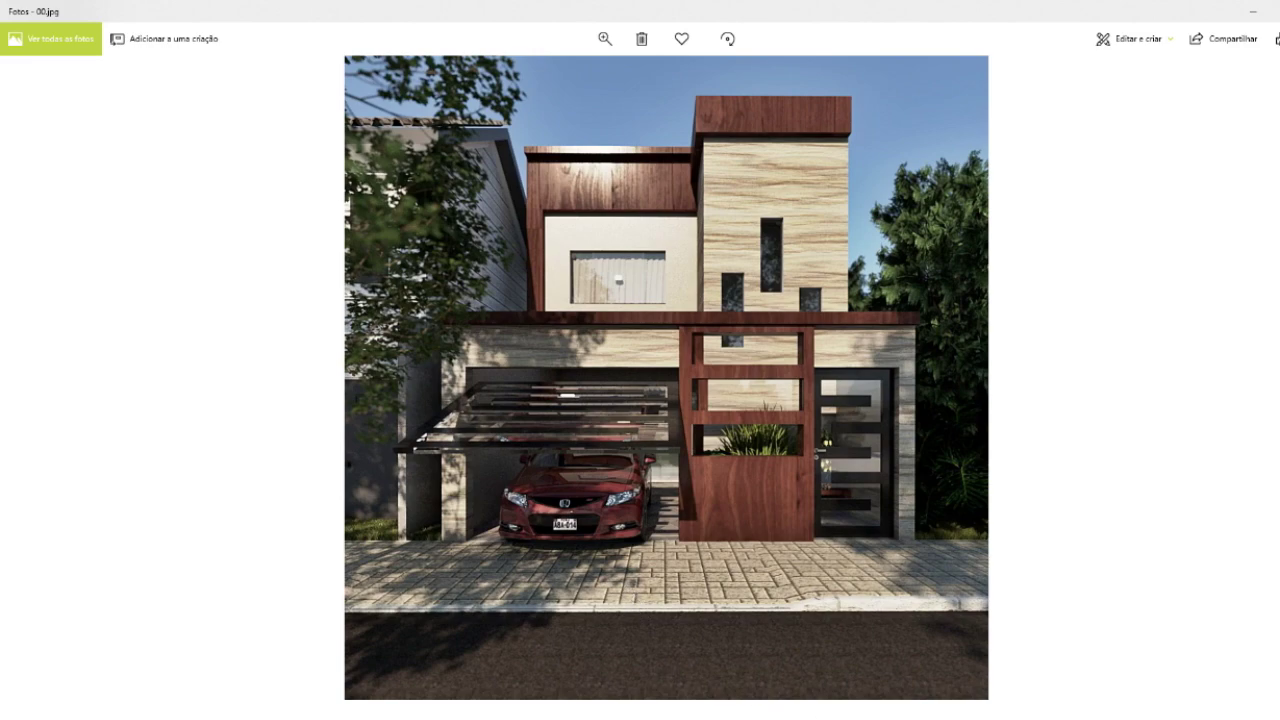
{"action": "scroll", "coordinate": [672, 568], "scroll_direction": "down", "scroll_amount": 1}
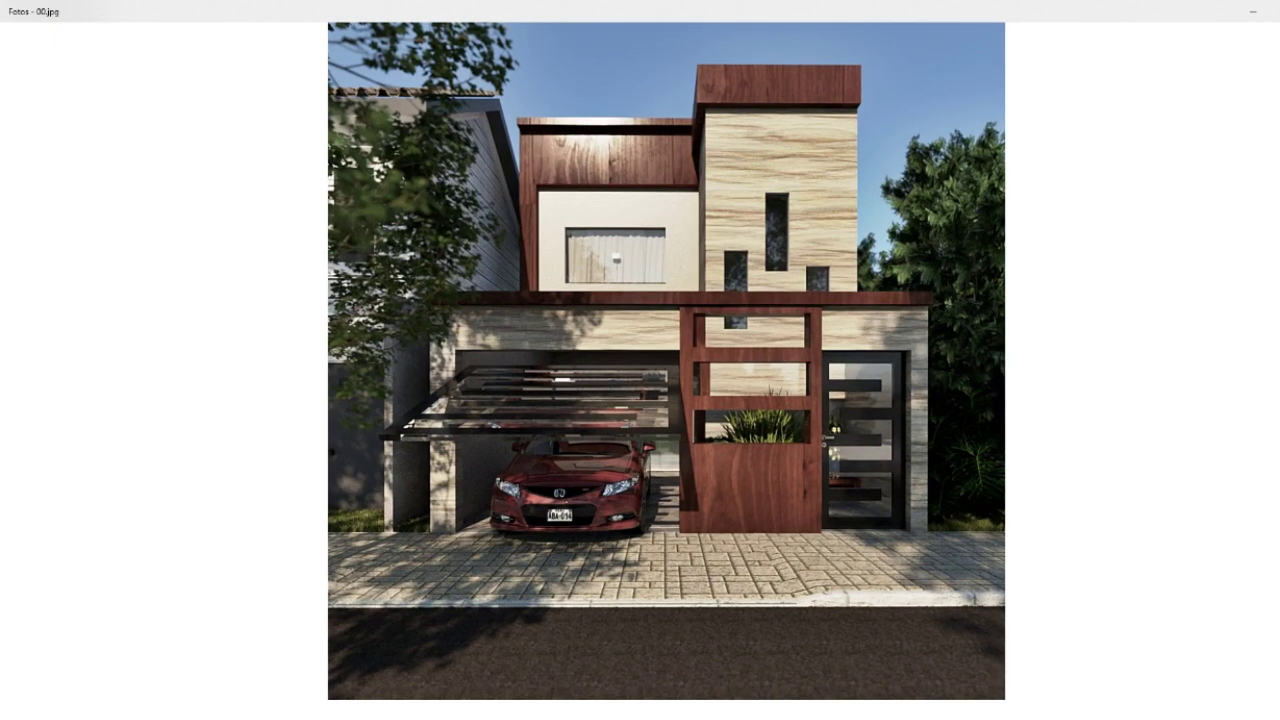
{"action": "key", "text": "alt+F4"}
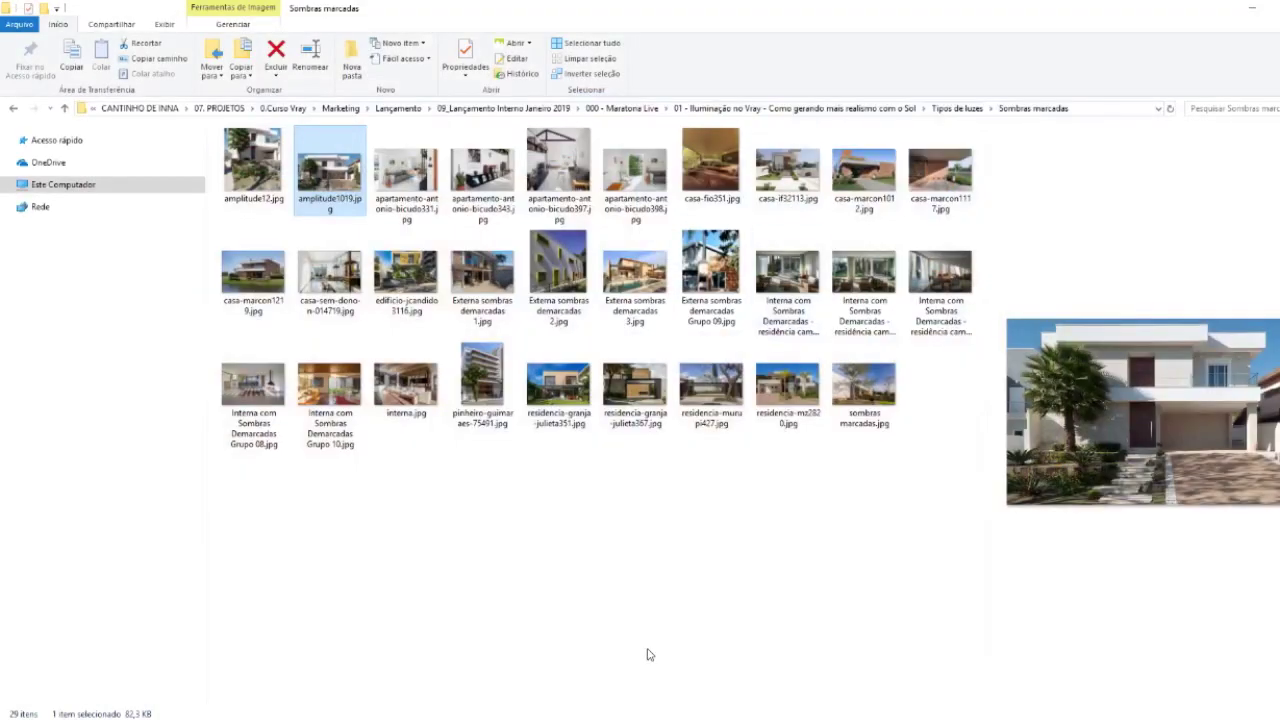
{"action": "key", "text": "alt+Tab"}
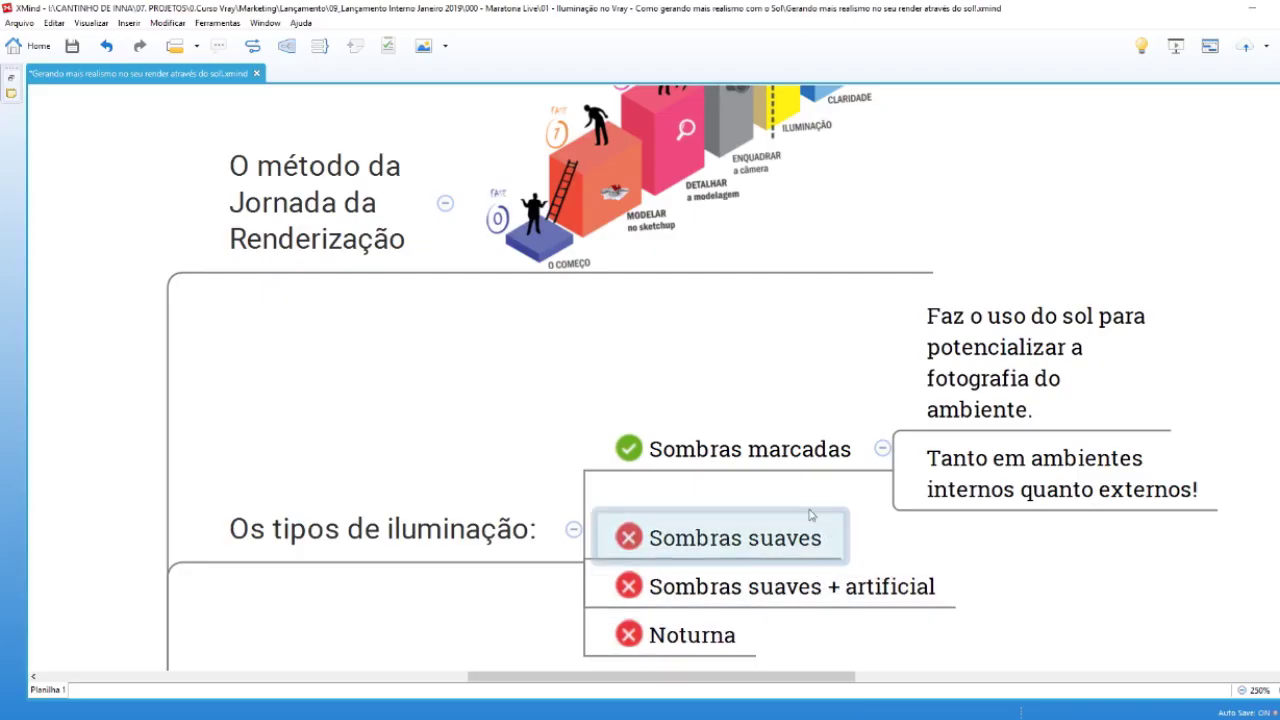
{"action": "left_click_drag", "start_coordinate": [818, 678], "coordinate": [897, 680]}
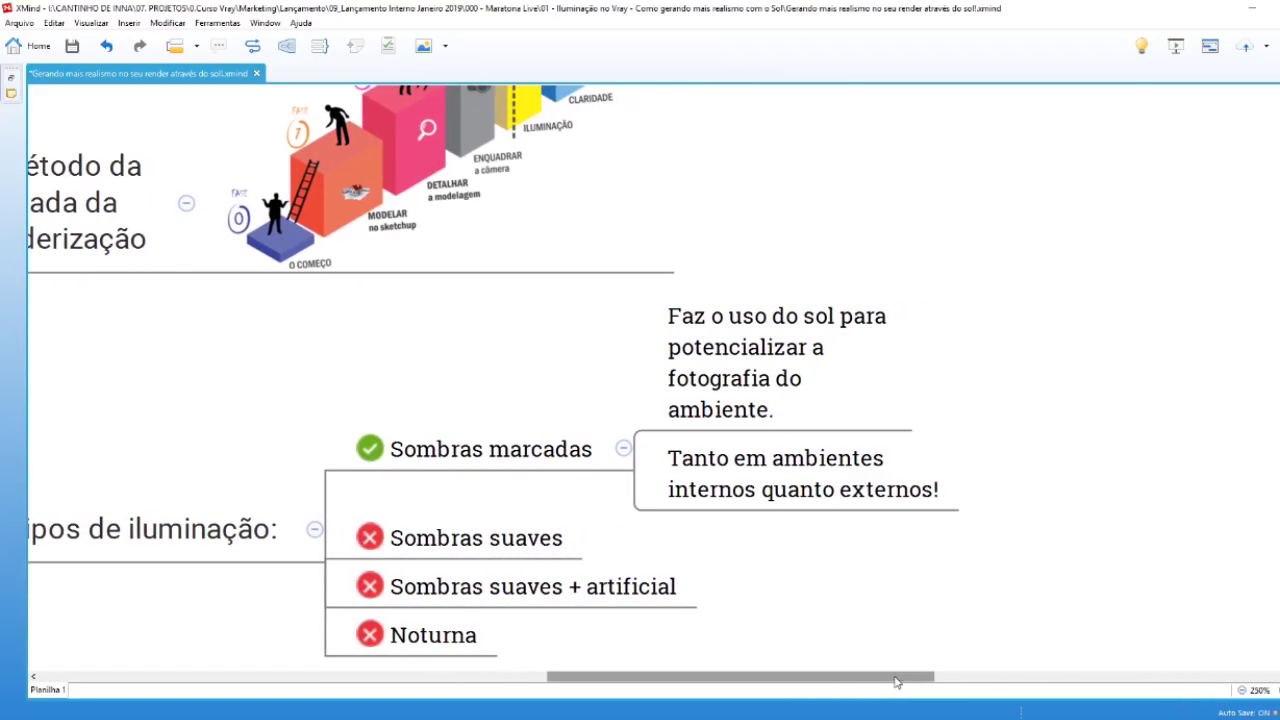
{"action": "left_click", "coordinate": [418, 456]}
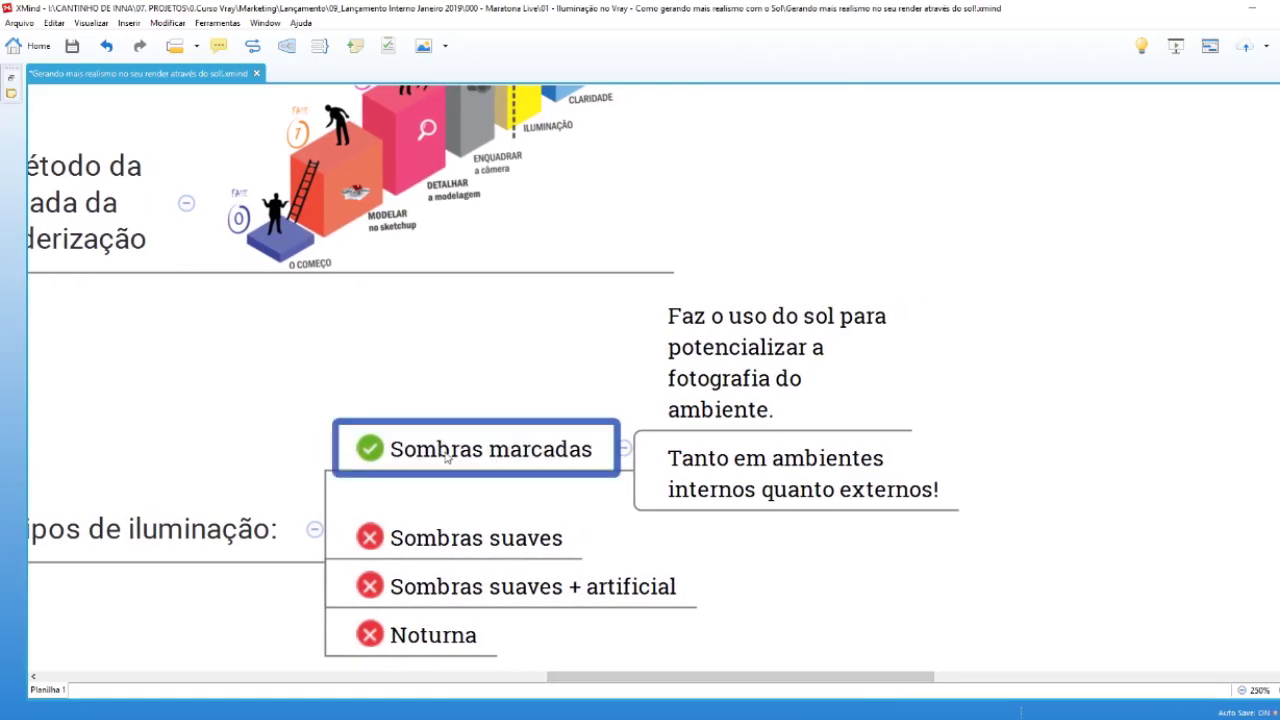
{"action": "left_click", "coordinate": [716, 350]}
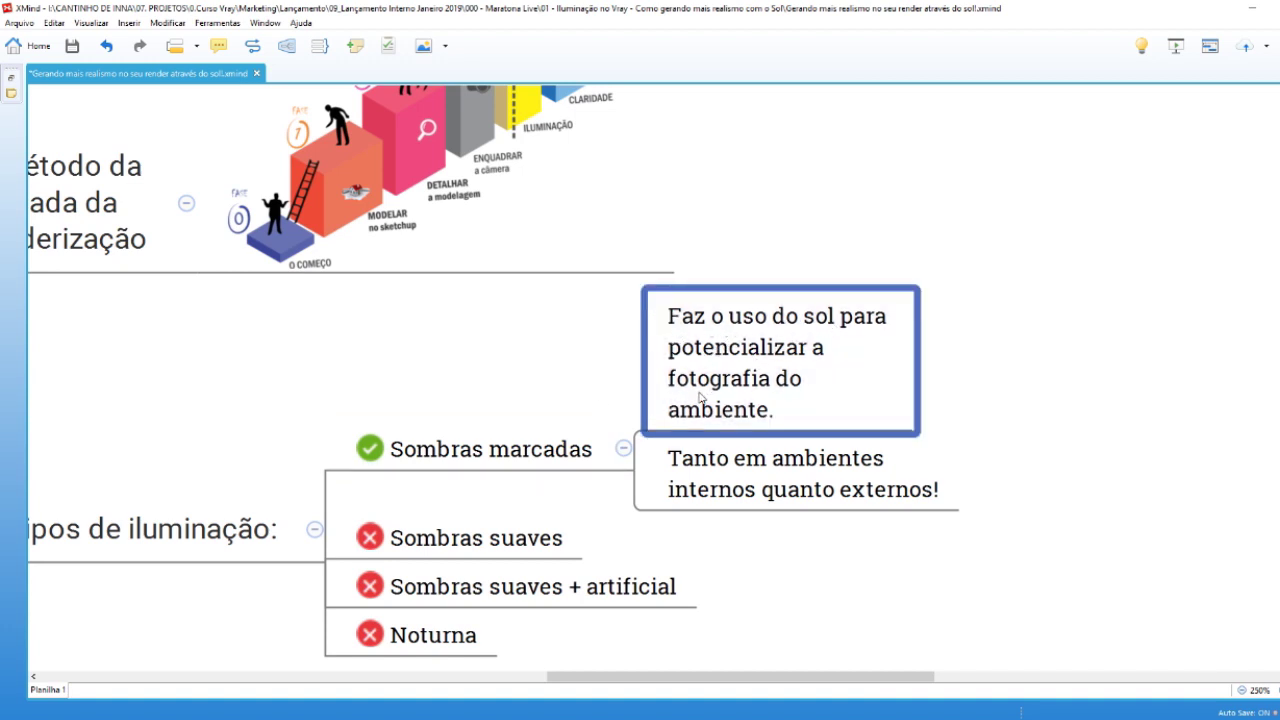
{"action": "left_click", "coordinate": [741, 485]}
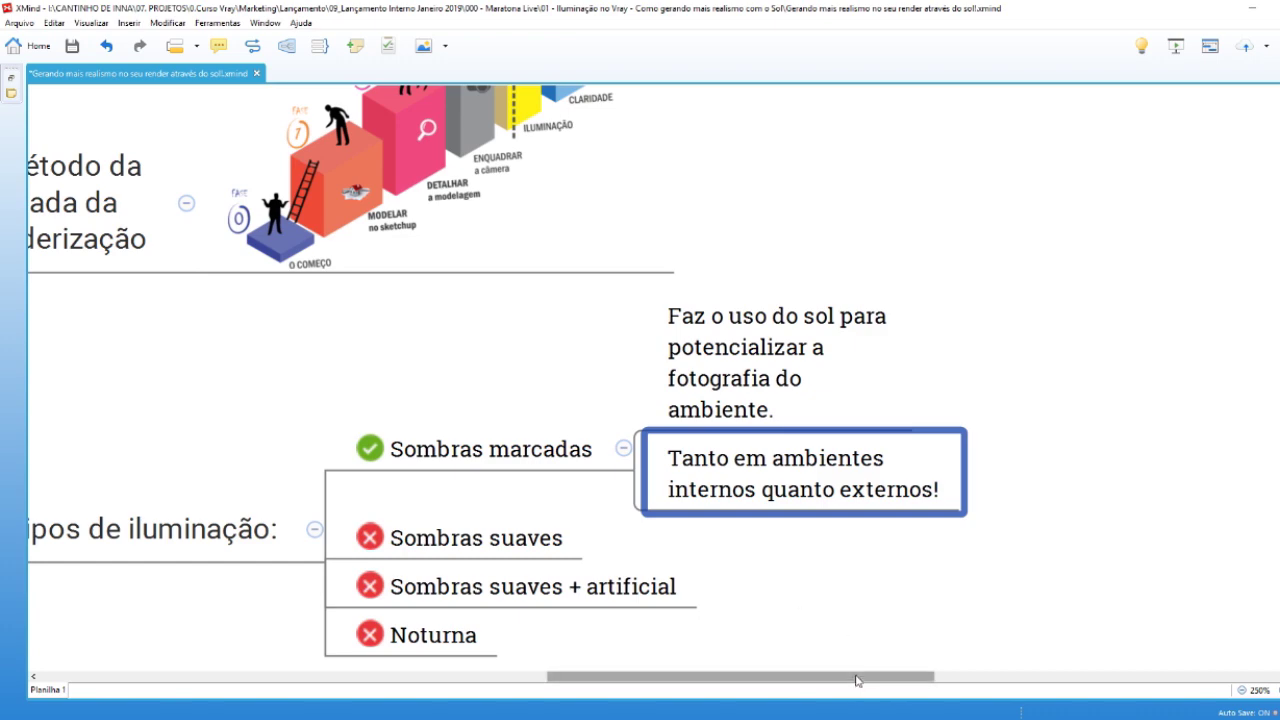
{"action": "left_click_drag", "start_coordinate": [857, 679], "coordinate": [708, 679]}
{"action": "scroll", "coordinate": [692, 612], "scroll_direction": "down", "scroll_amount": 2}
{"action": "scroll", "coordinate": [693, 620], "scroll_direction": "down", "scroll_amount": 2}
{"action": "scroll", "coordinate": [692, 622], "scroll_direction": "down", "scroll_amount": 2}
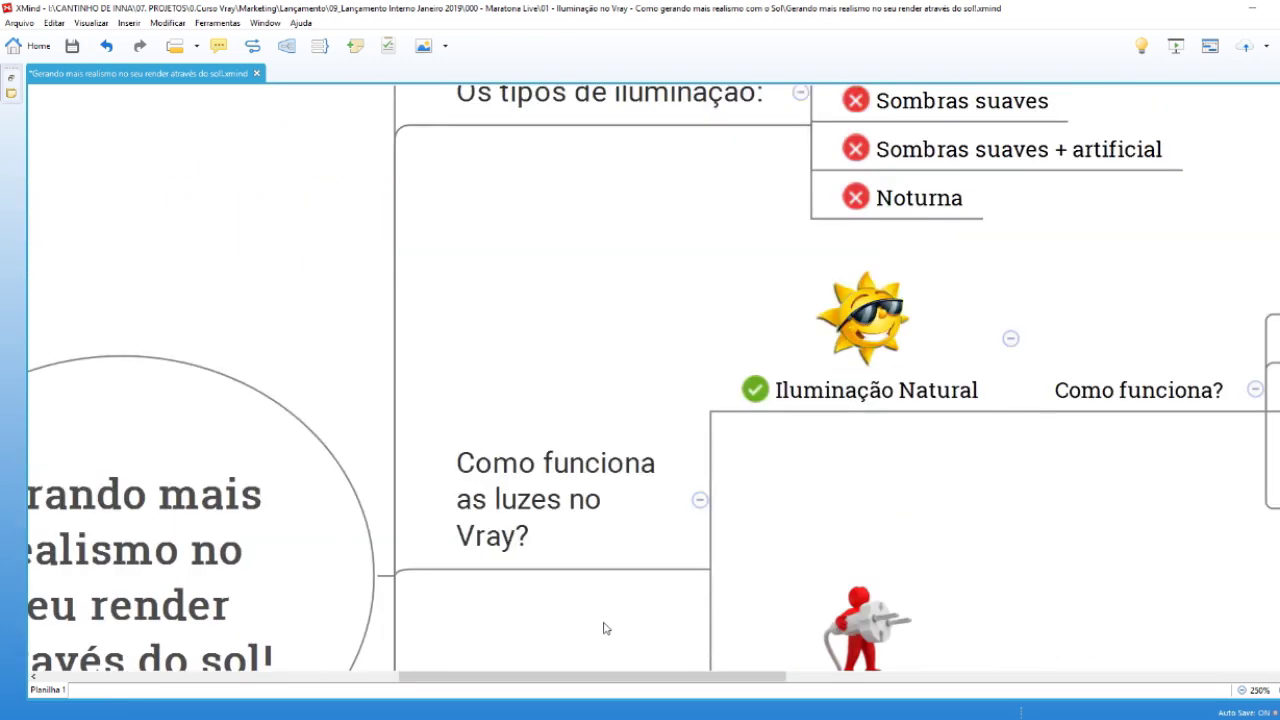
{"action": "scroll", "coordinate": [614, 634], "scroll_direction": "down", "scroll_amount": 2}
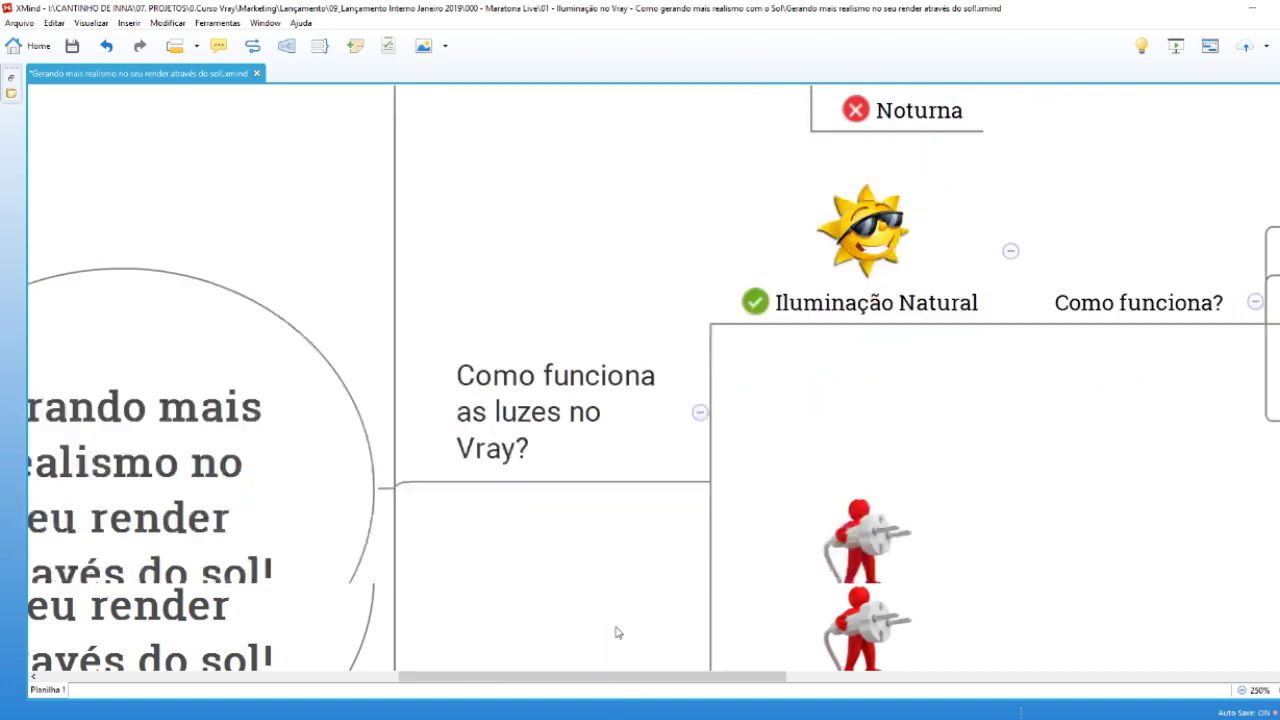
{"action": "scroll", "coordinate": [605, 570], "scroll_direction": "down", "scroll_amount": 4}
{"action": "scroll", "coordinate": [577, 474], "scroll_direction": "down", "scroll_amount": 1, "text": "ctrl"}
{"action": "scroll", "coordinate": [577, 478], "scroll_direction": "up", "scroll_amount": 2}
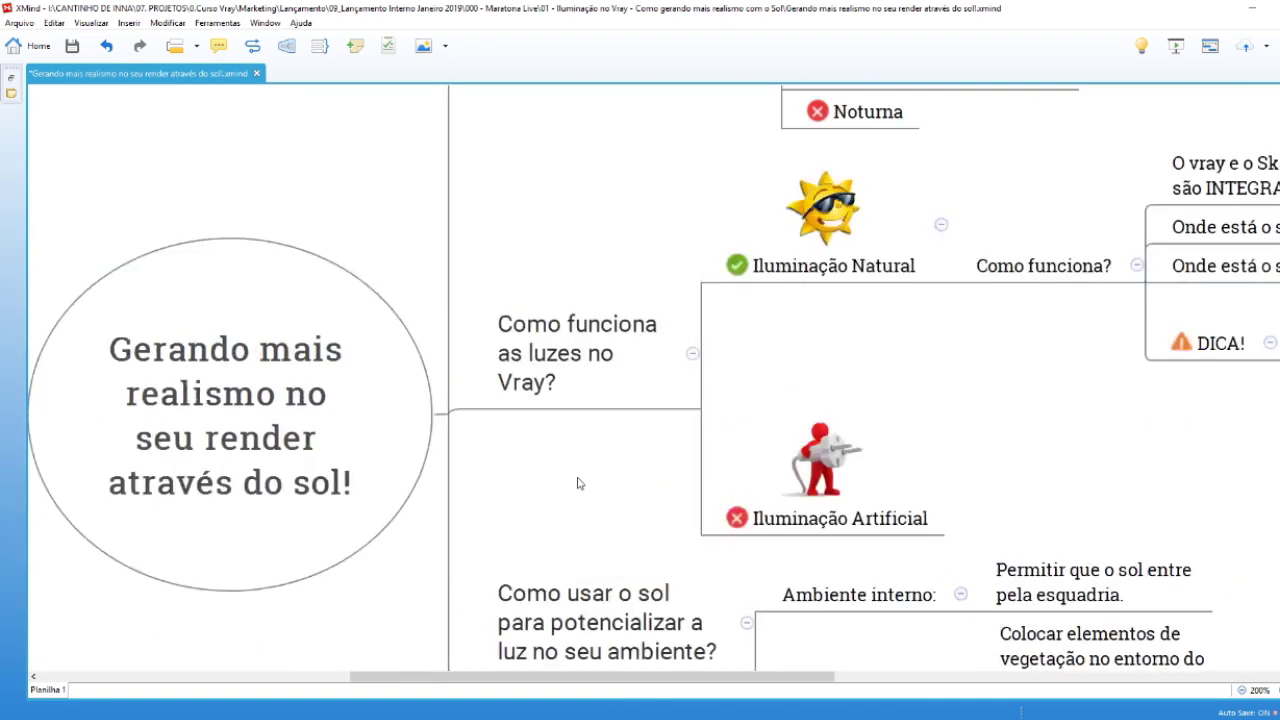
{"action": "scroll", "coordinate": [577, 480], "scroll_direction": "up", "scroll_amount": 3}
{"action": "scroll", "coordinate": [578, 482], "scroll_direction": "down", "scroll_amount": 1, "text": "ctrl"}
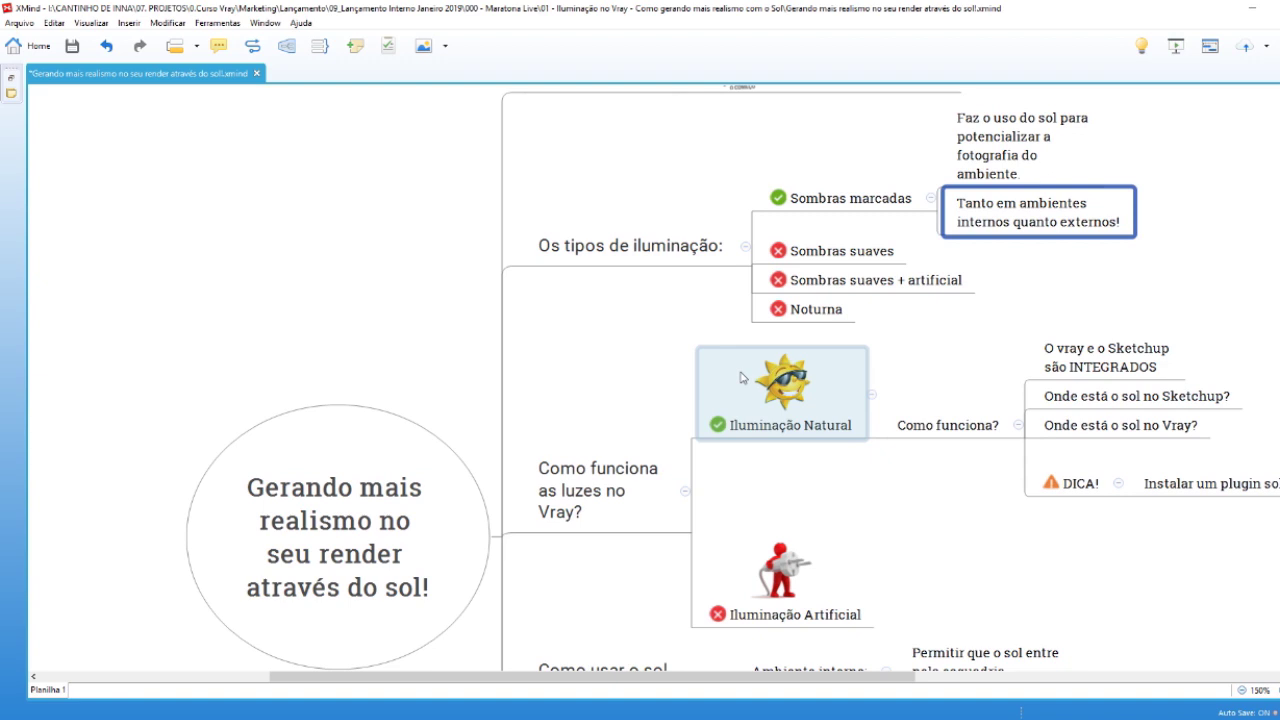
- Select the topics about using the sun and about how V-Ray lights work
{"action": "scroll", "coordinate": [628, 494], "scroll_direction": "down", "scroll_amount": 2}
{"action": "scroll", "coordinate": [621, 490], "scroll_direction": "down", "scroll_amount": 1}
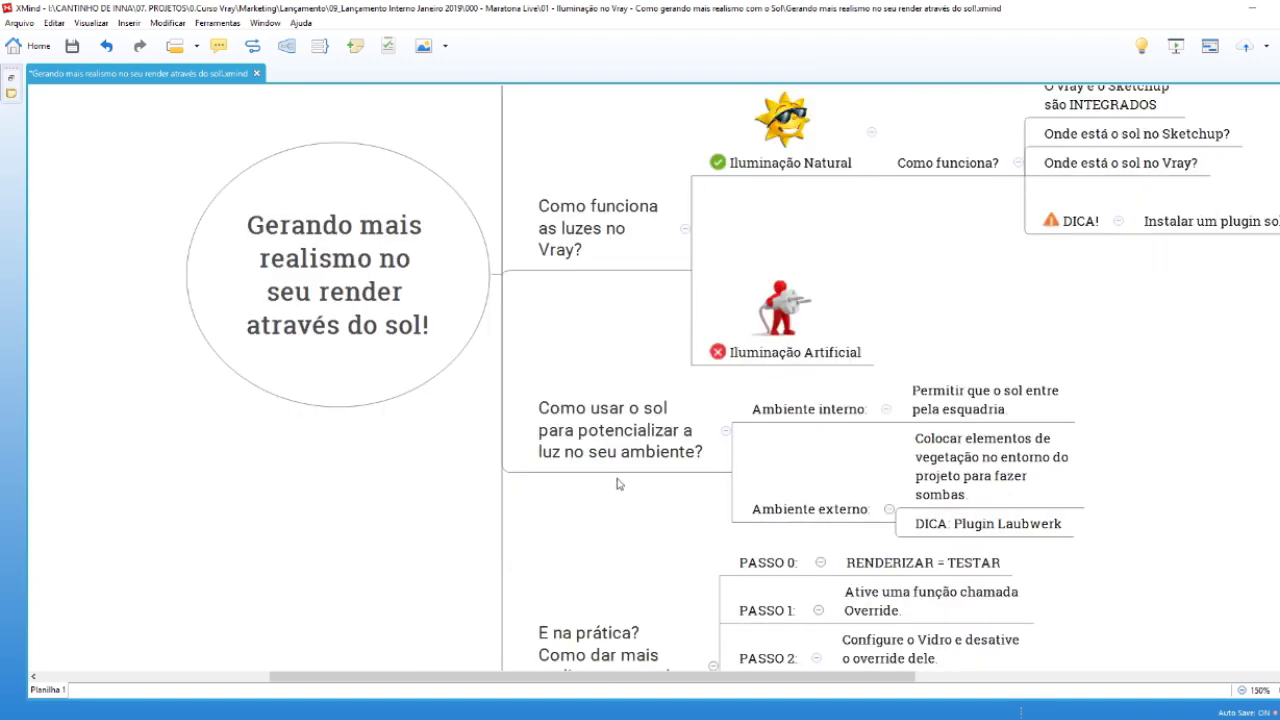
{"action": "scroll", "coordinate": [621, 490], "scroll_direction": "up", "scroll_amount": 1}
{"action": "left_click", "coordinate": [626, 530]}
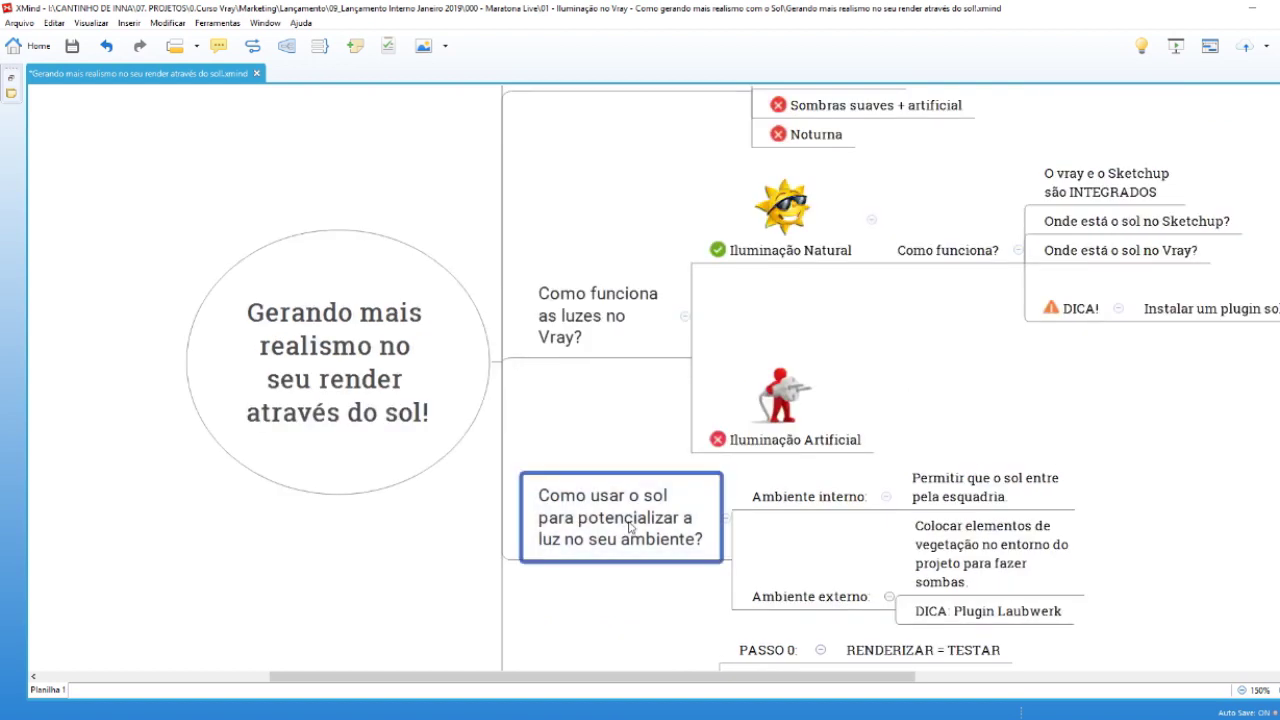
{"action": "left_click", "coordinate": [600, 350]}
{"action": "left_click", "coordinate": [629, 540]}
- Review the Ambiente interno topic and its note about letting sunlight through windows
{"action": "left_click", "coordinate": [798, 503]}
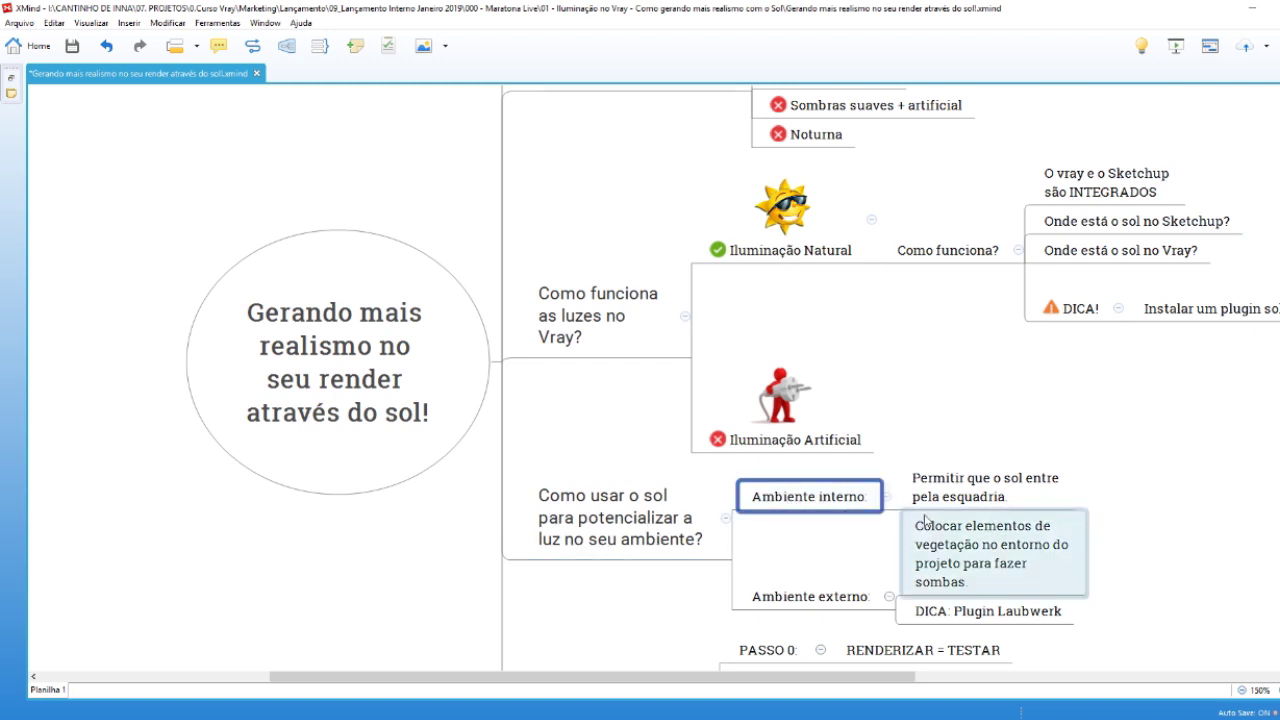
{"action": "left_click", "coordinate": [960, 487]}
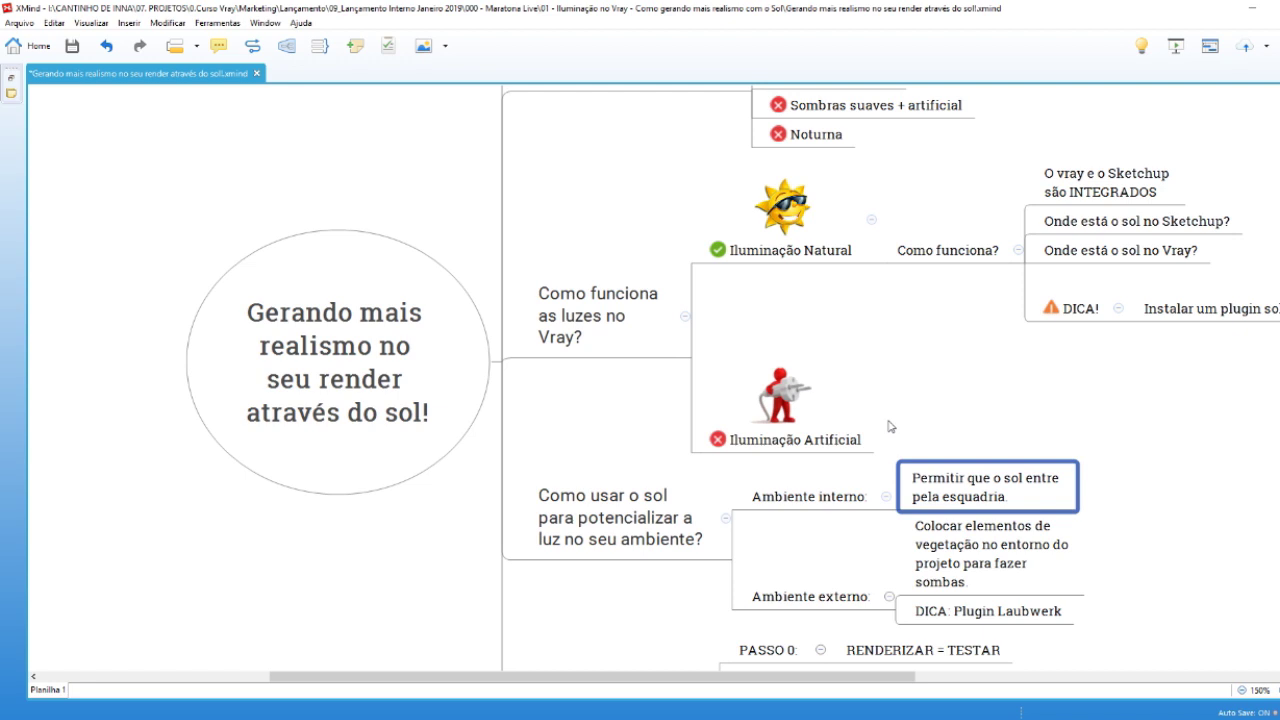
{"action": "left_click", "coordinate": [1082, 514]}
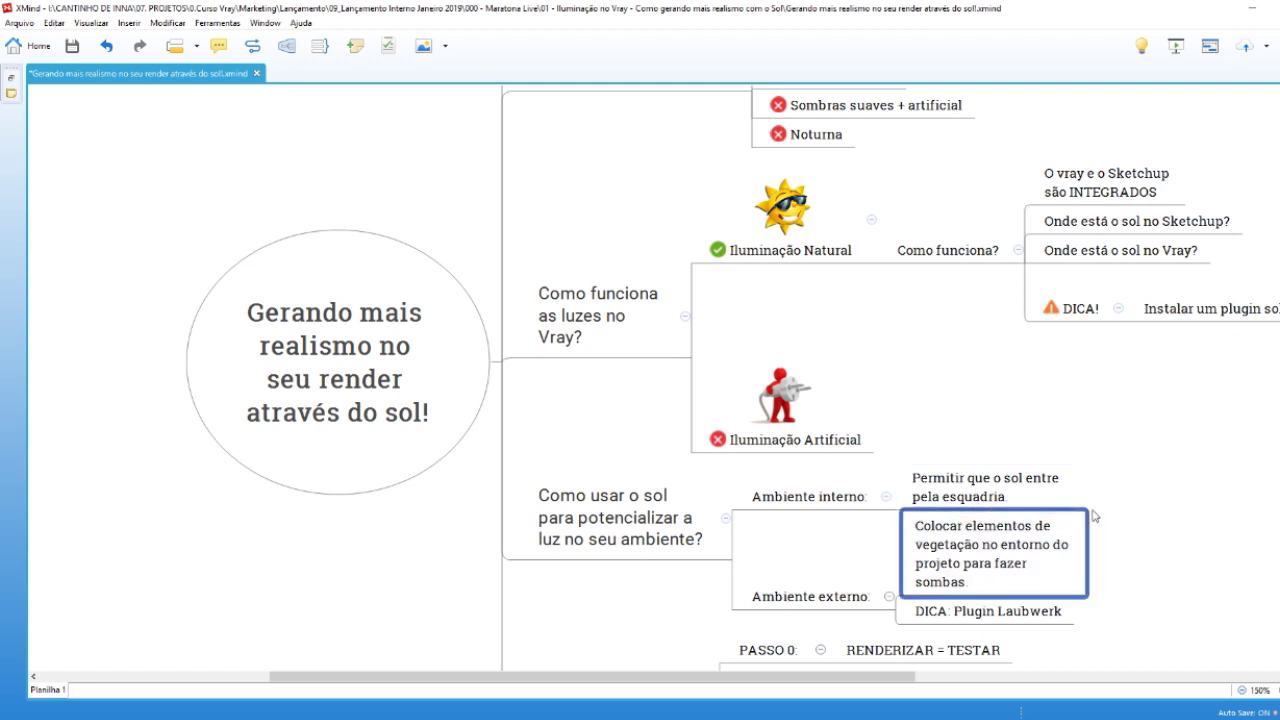
{"action": "left_click", "coordinate": [868, 556]}
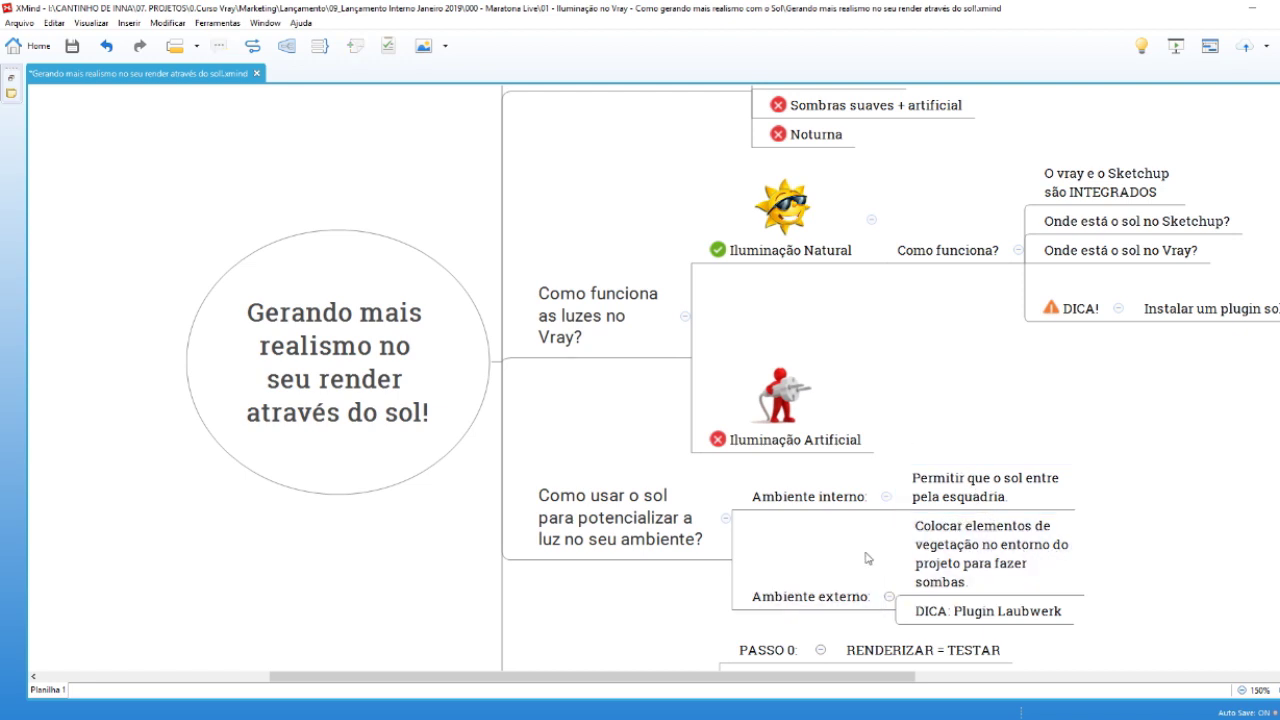
{"action": "left_click", "coordinate": [962, 494]}
{"action": "left_click", "coordinate": [820, 503]}
{"action": "left_click", "coordinate": [1030, 502]}
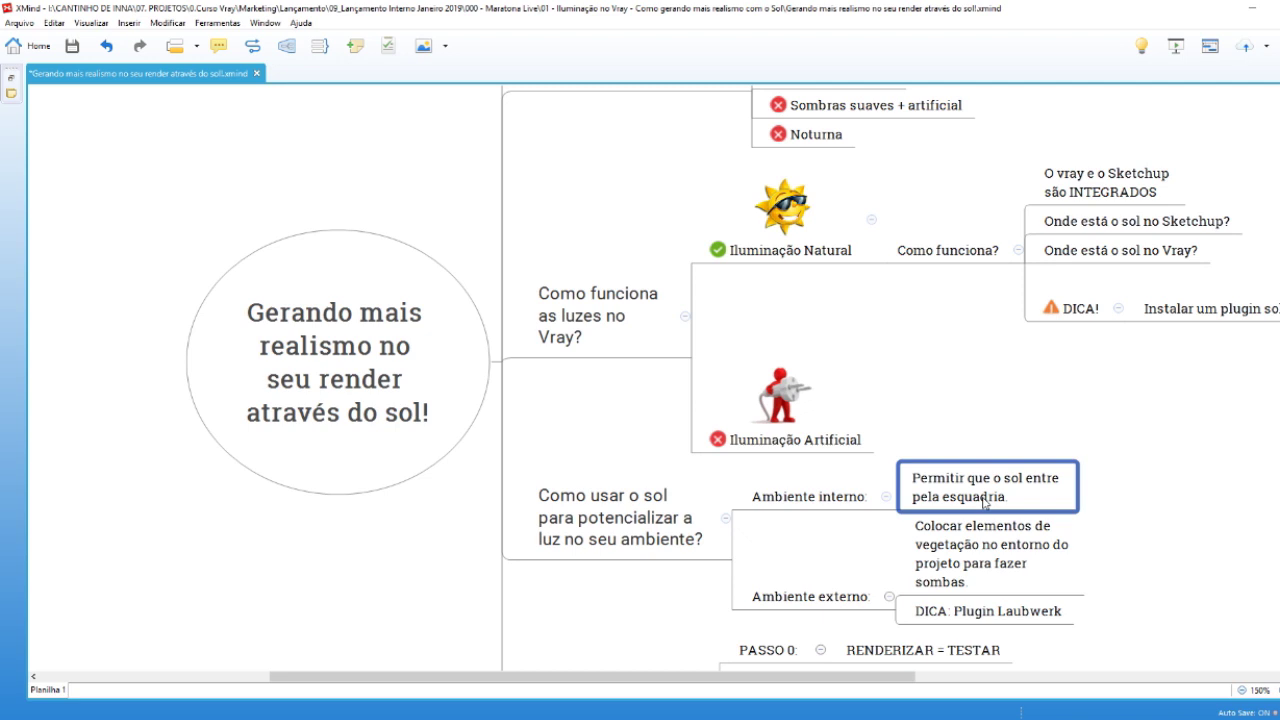
- Open the Ambiente externo vegetation note for editing, then select the DICA: Plugin Laubwerk topic
{"action": "left_click", "coordinate": [768, 590]}
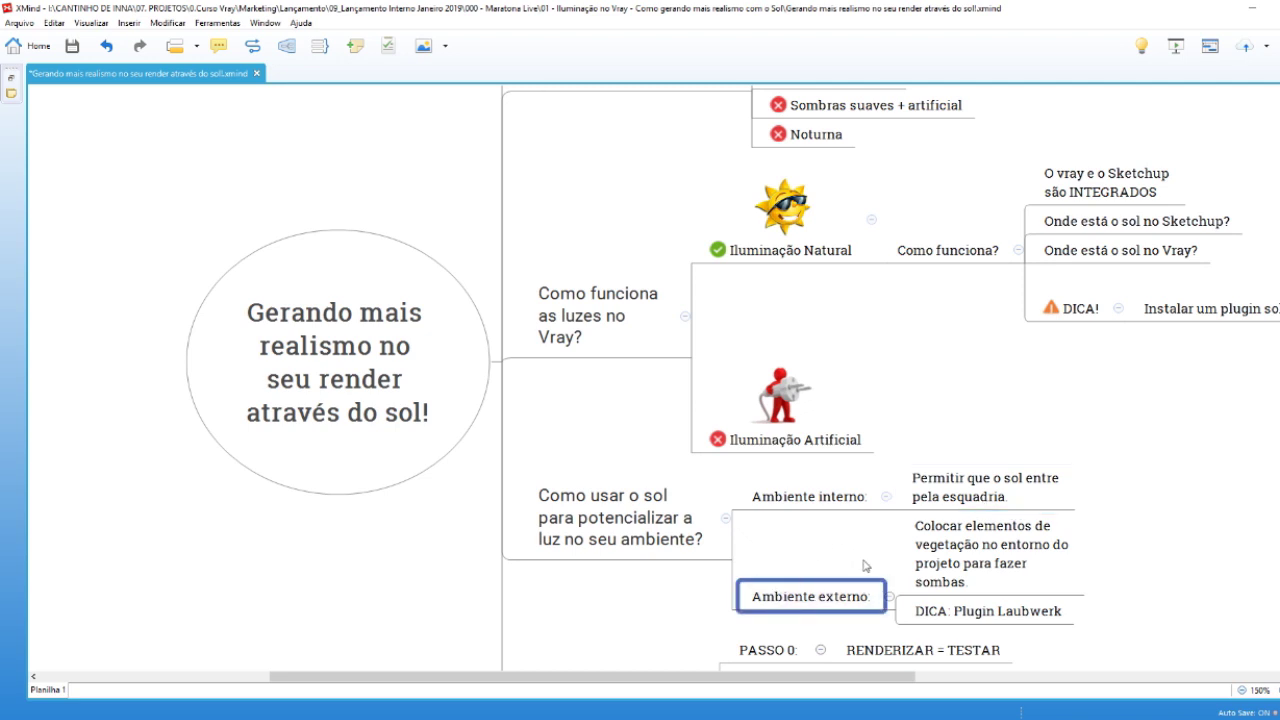
{"action": "left_click", "coordinate": [915, 567]}
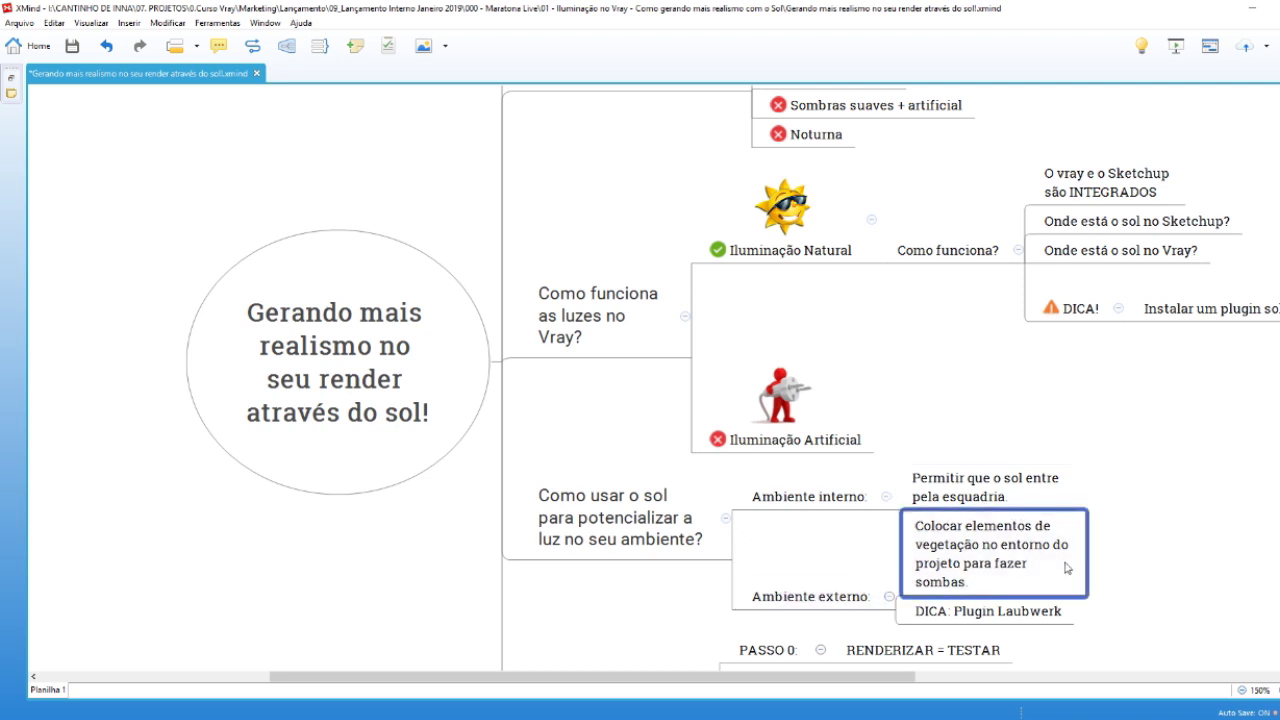
{"action": "double_click", "coordinate": [932, 588]}
{"action": "left_click", "coordinate": [935, 583]}
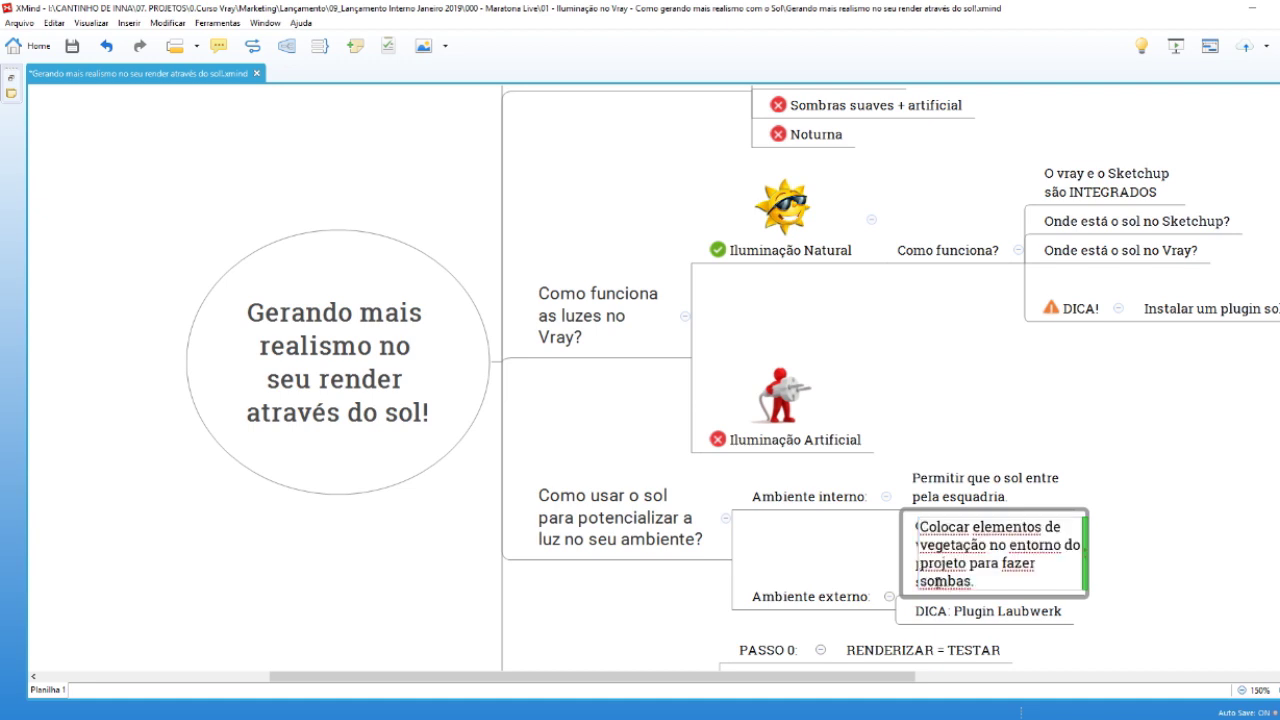
{"action": "type", "text": "r"}
{"action": "left_click", "coordinate": [940, 611]}
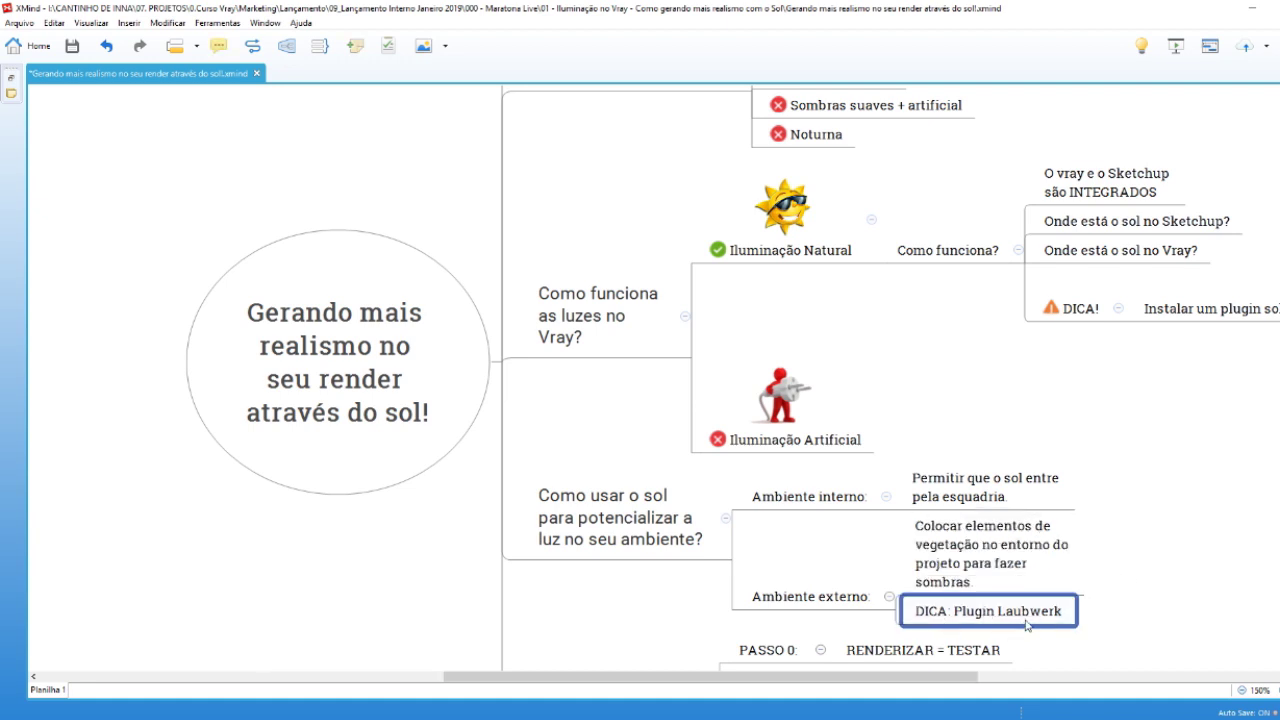
- Pan the mind map and snap the XMind window to the right half of the screen
{"action": "scroll", "coordinate": [890, 580], "scroll_direction": "up", "scroll_amount": 1}
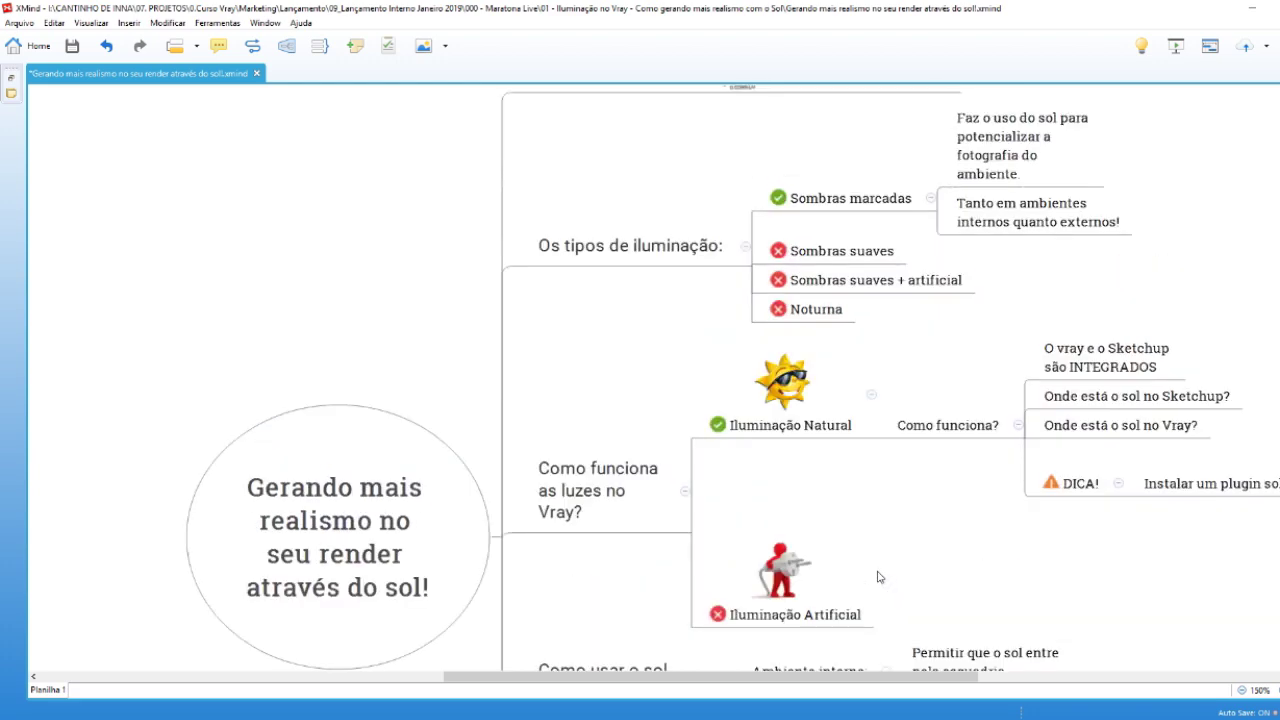
{"action": "scroll", "coordinate": [874, 571], "scroll_direction": "up", "scroll_amount": 1}
{"action": "left_click_drag", "start_coordinate": [858, 678], "coordinate": [927, 632]}
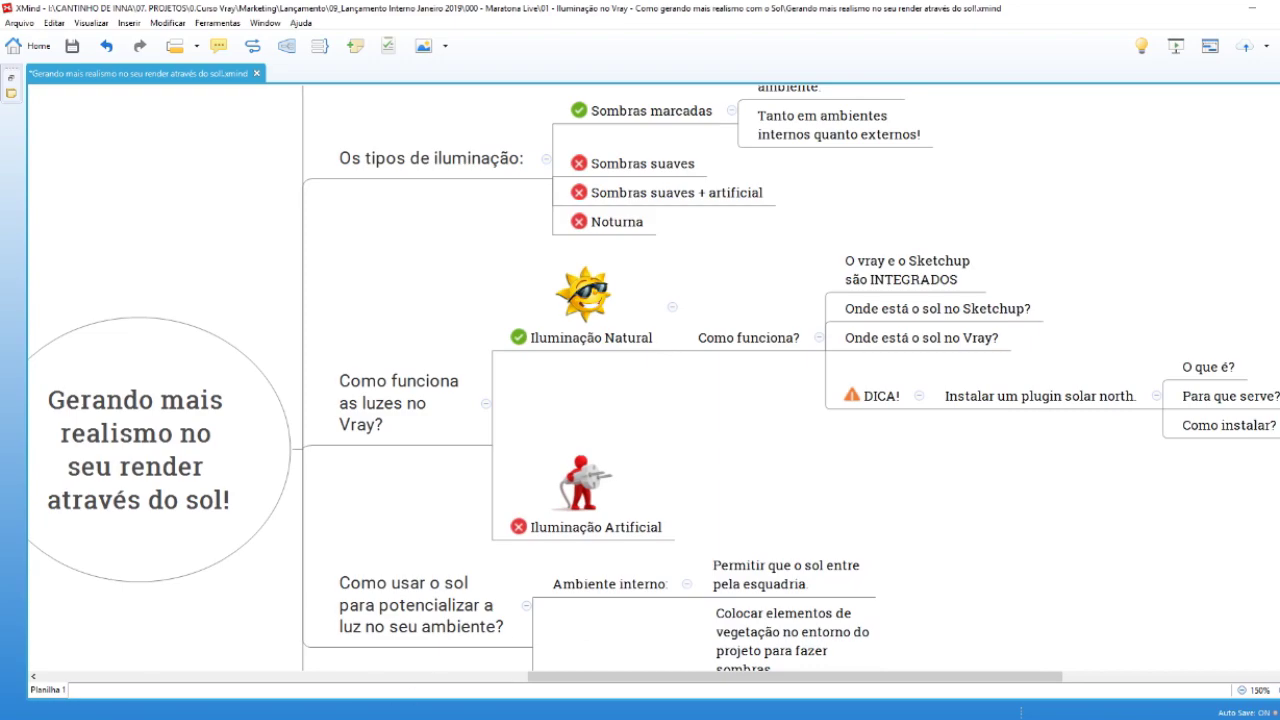
{"action": "key", "text": "super+Right"}
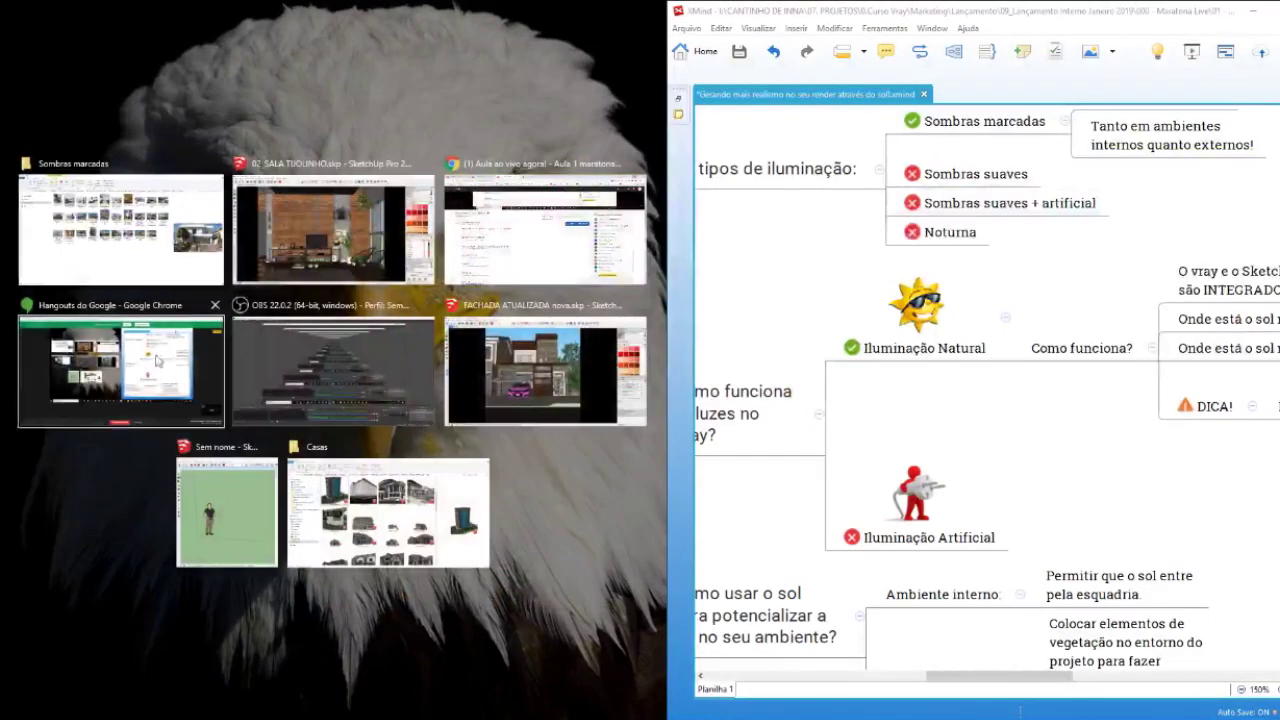
- Fill the left half with SketchUp, adjust its empty scene, and select the Iluminação Artificial topic
{"action": "left_click", "coordinate": [210, 503]}
{"action": "mouse_move", "coordinate": [417, 386]}
{"action": "middle_mouse_down"}
{"action": "mouse_move", "coordinate": [363, 426]}
{"action": "mouse_move", "coordinate": [414, 363]}
{"action": "mouse_move", "coordinate": [414, 424]}
{"action": "mouse_move", "coordinate": [346, 517]}
{"action": "mouse_move", "coordinate": [326, 503]}
{"action": "middle_mouse_up"}
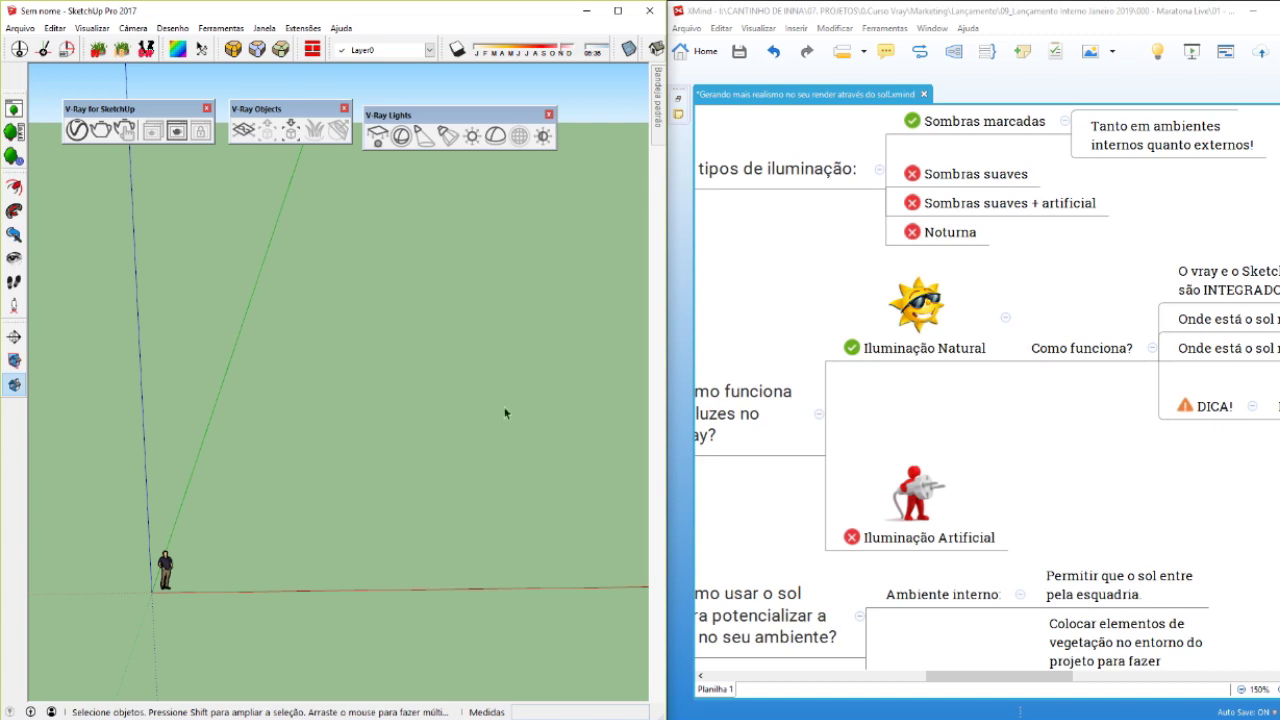
{"action": "key", "text": "ctrl+1"}
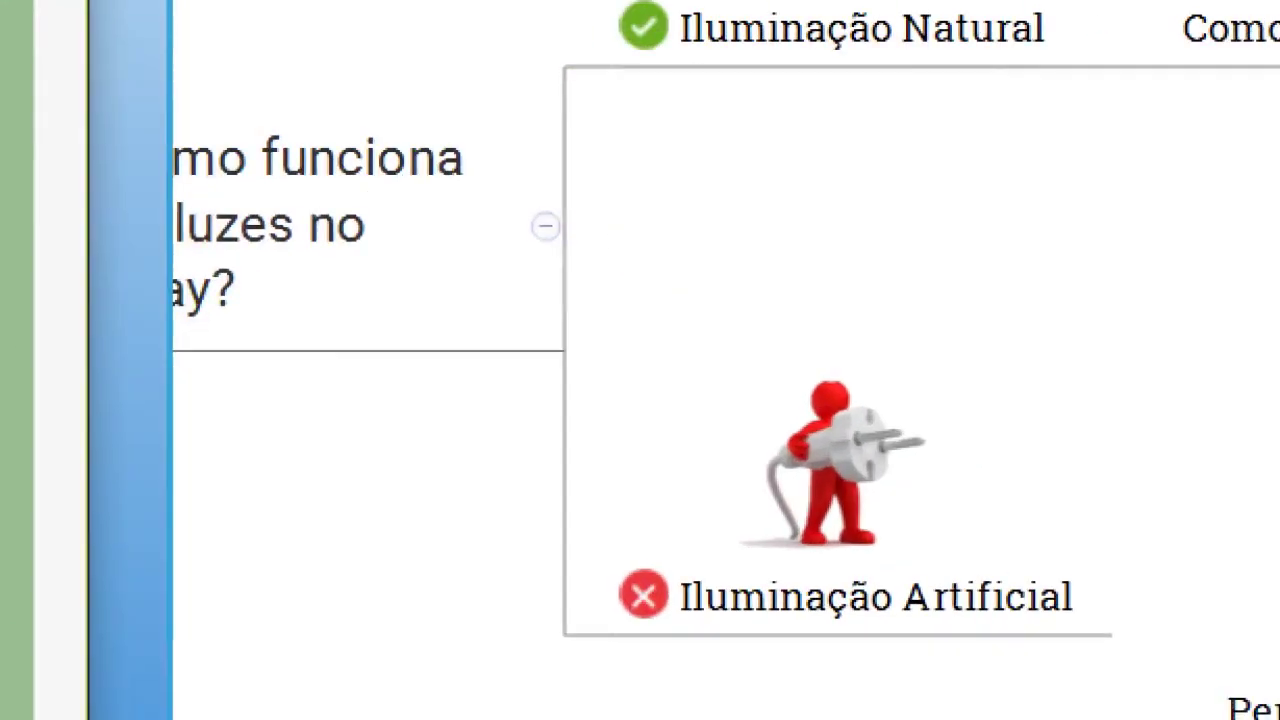
{"action": "left_click_drag", "start_coordinate": [927, 442], "coordinate": [904, 420]}
{"action": "key", "text": "Escape"}
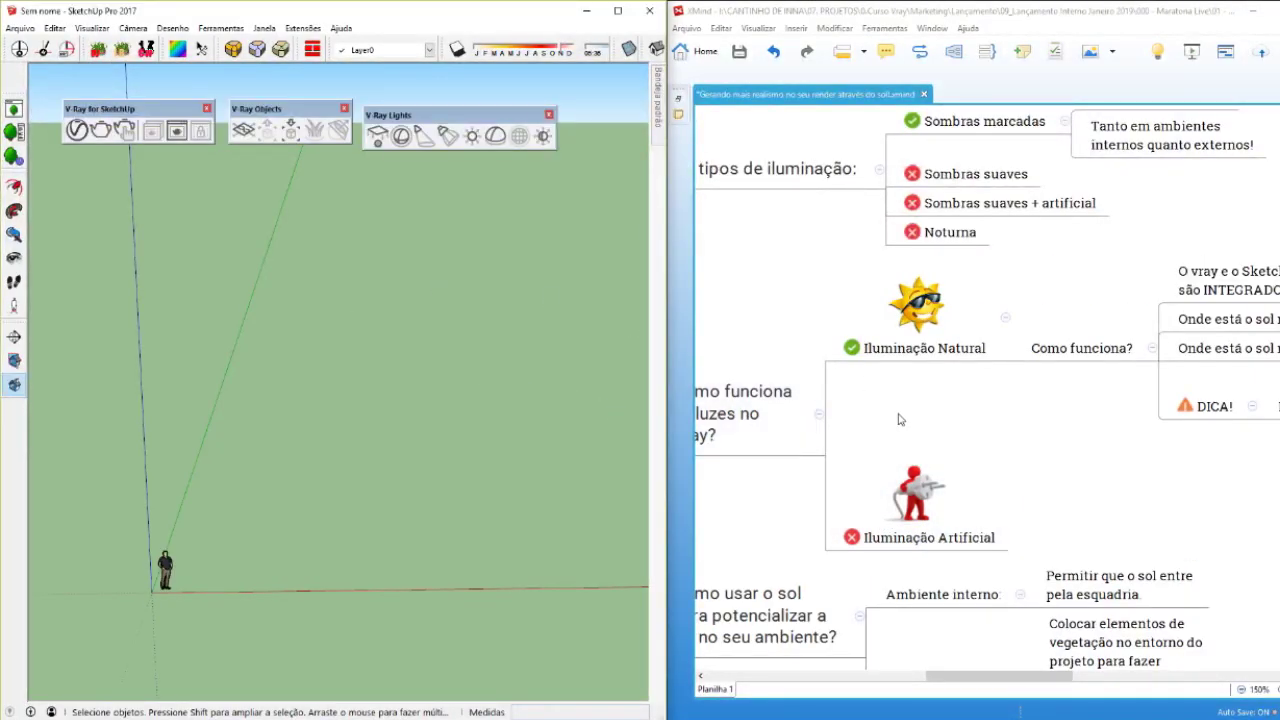
{"action": "left_click", "coordinate": [913, 492]}
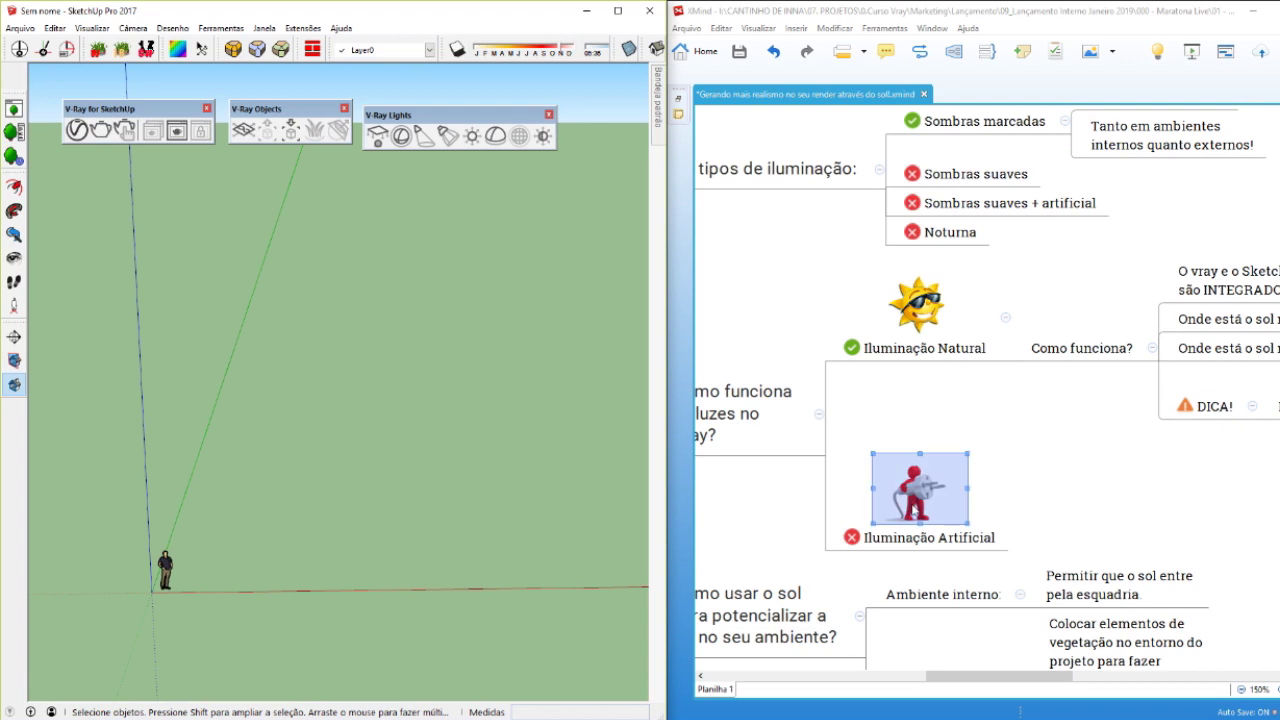
- Dock the V-Ray Lights toolbar beside V-Ray Objects and orbit closer to the figure
{"action": "left_click", "coordinate": [311, 257]}
{"action": "left_click_drag", "start_coordinate": [378, 126], "coordinate": [416, 456]}
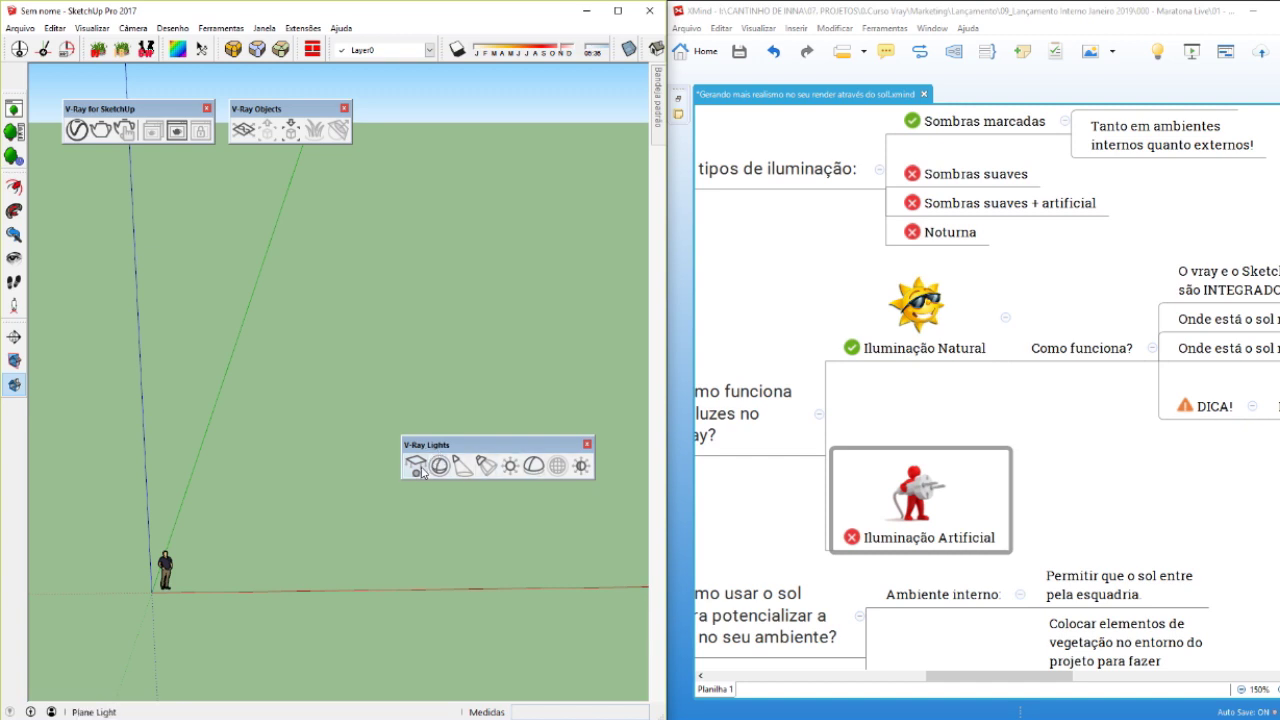
{"action": "left_click_drag", "start_coordinate": [446, 445], "coordinate": [416, 109]}
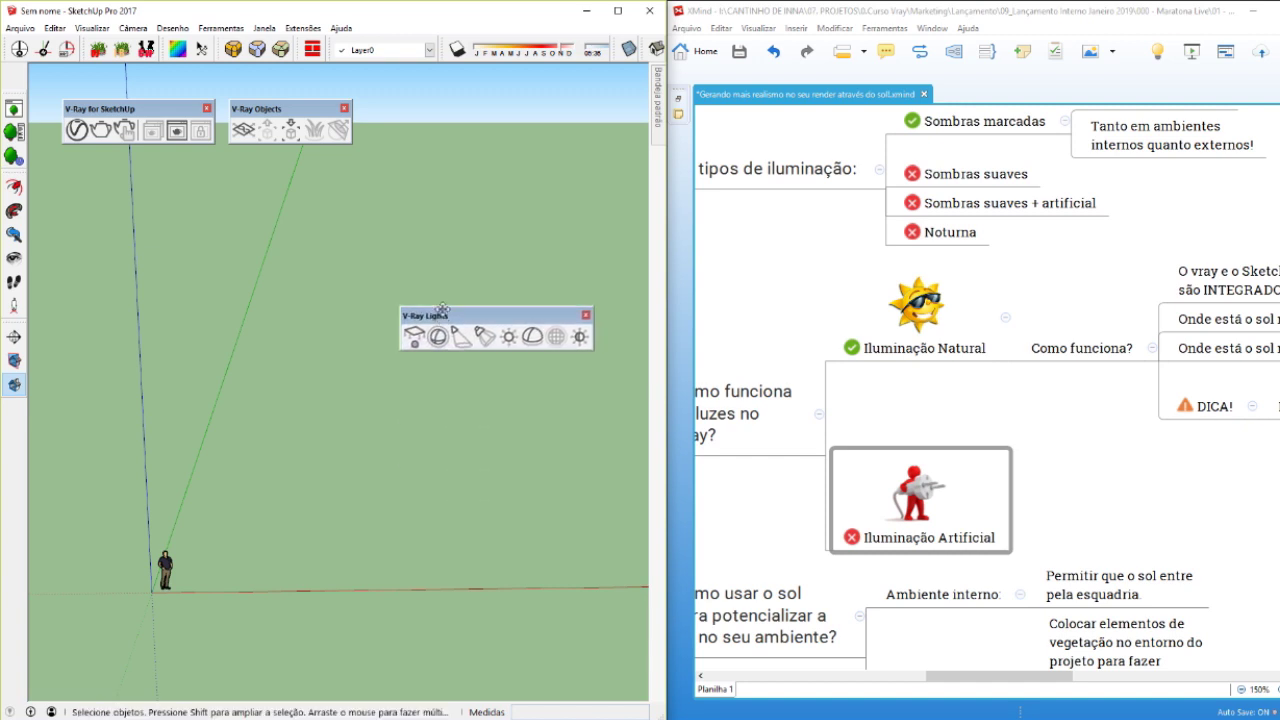
{"action": "left_click", "coordinate": [893, 345]}
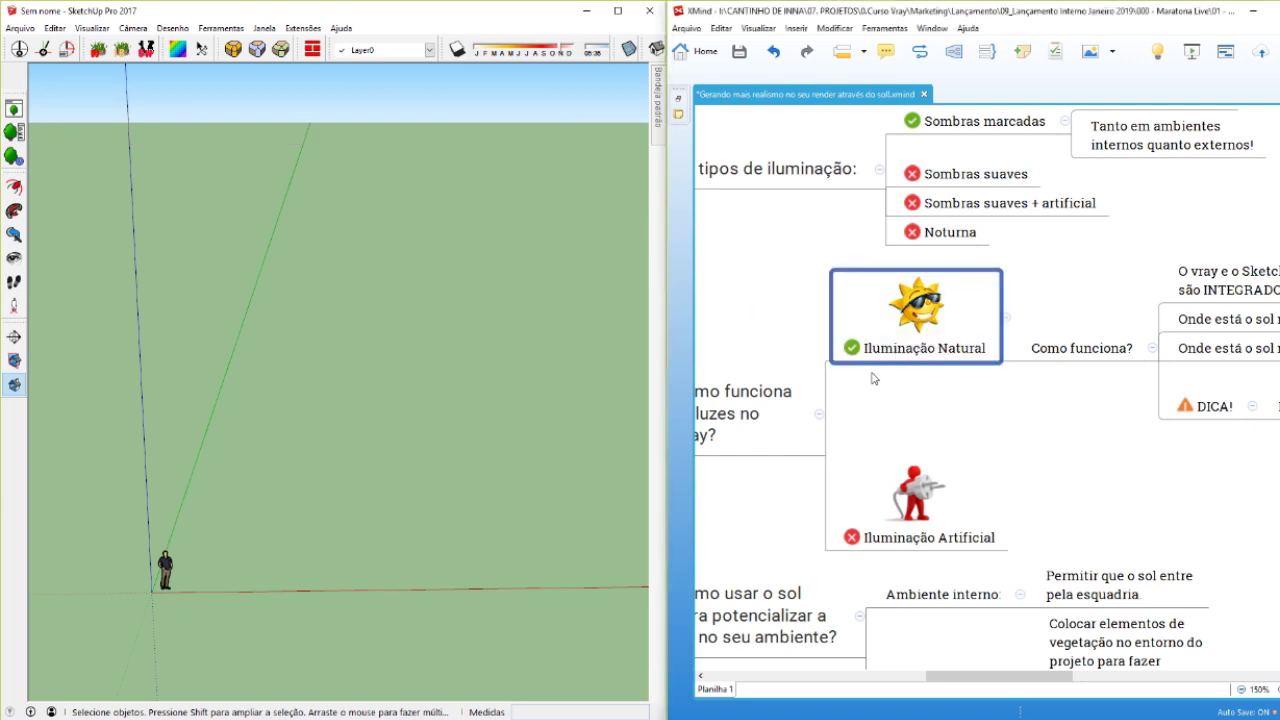
{"action": "left_click", "coordinate": [448, 323]}
{"action": "middle_click_drag", "start_coordinate": [369, 340], "coordinate": [241, 513]}
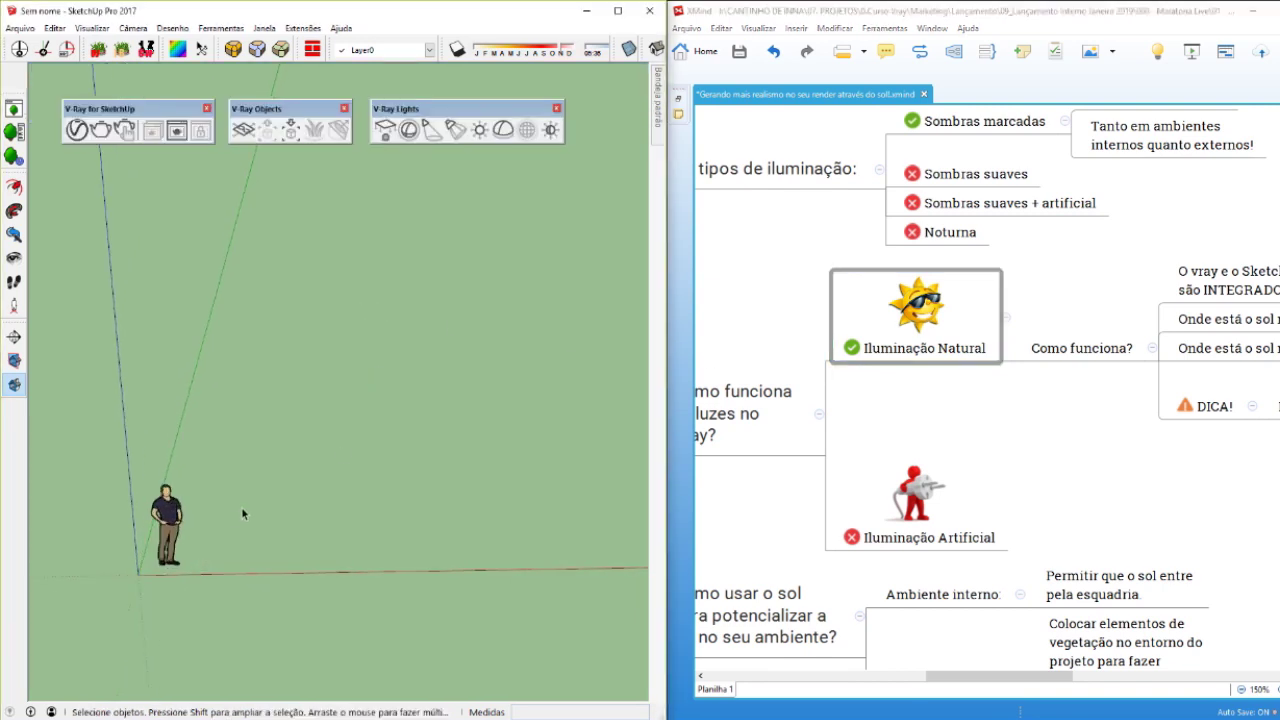
- Draw a rectangle on the ground beside the figure and push/pull it up into a box
{"action": "key", "text": "r"}
{"action": "left_click", "coordinate": [257, 390]}
{"action": "left_click", "coordinate": [457, 556]}
{"action": "key", "text": "space"}
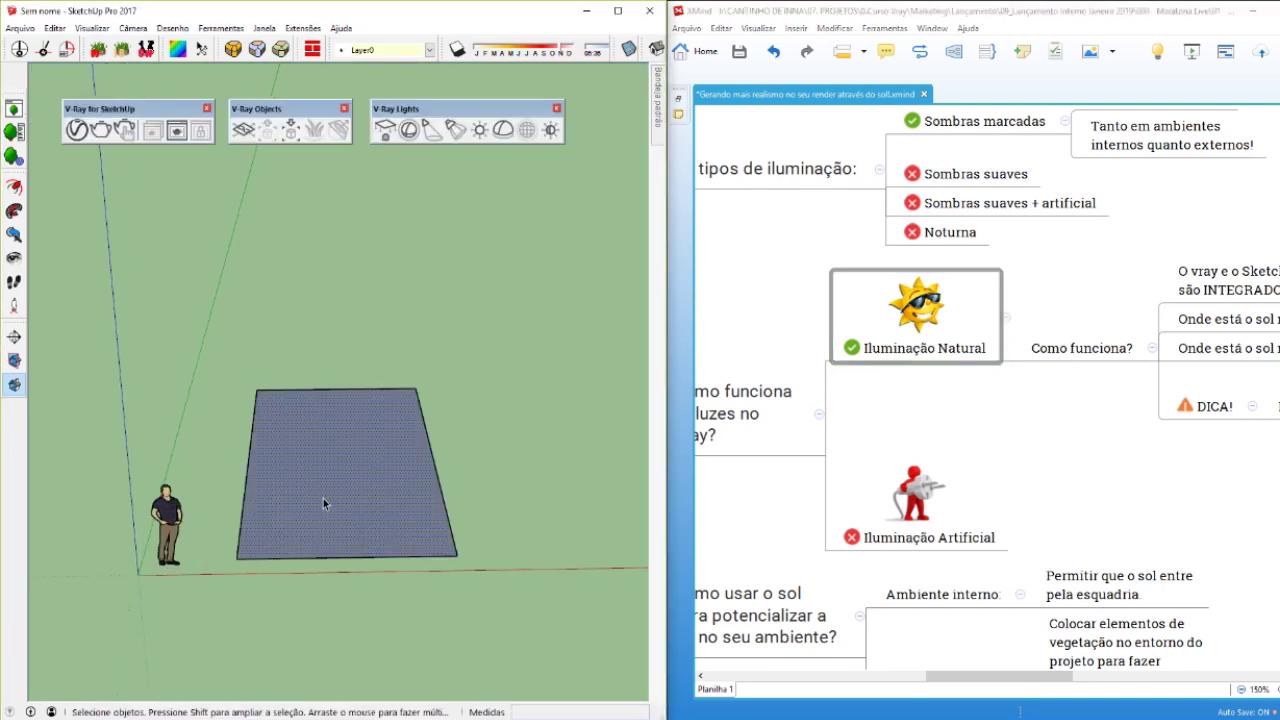
{"action": "key", "text": "p"}
{"action": "left_click_drag", "start_coordinate": [323, 498], "coordinate": [323, 330]}
{"action": "key", "text": "space"}
{"action": "mouse_move", "coordinate": [310, 362]}
{"action": "middle_mouse_down"}
{"action": "mouse_move", "coordinate": [349, 444]}
{"action": "mouse_move", "coordinate": [324, 415]}
{"action": "middle_mouse_up"}
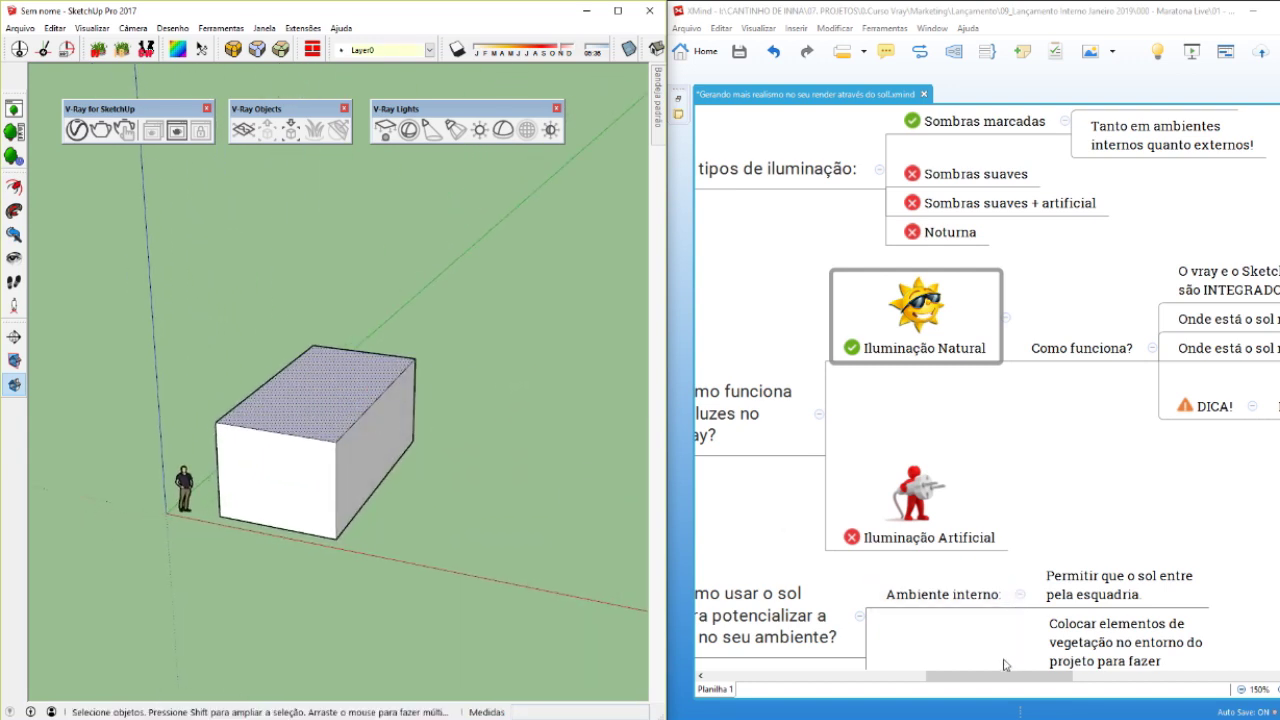
- Select the 'O vray e o Sketchup são INTEGRADOS' topic and orbit around the box
{"action": "left_click_drag", "start_coordinate": [1005, 676], "coordinate": [1063, 676]}
{"action": "left_click", "coordinate": [1012, 291]}
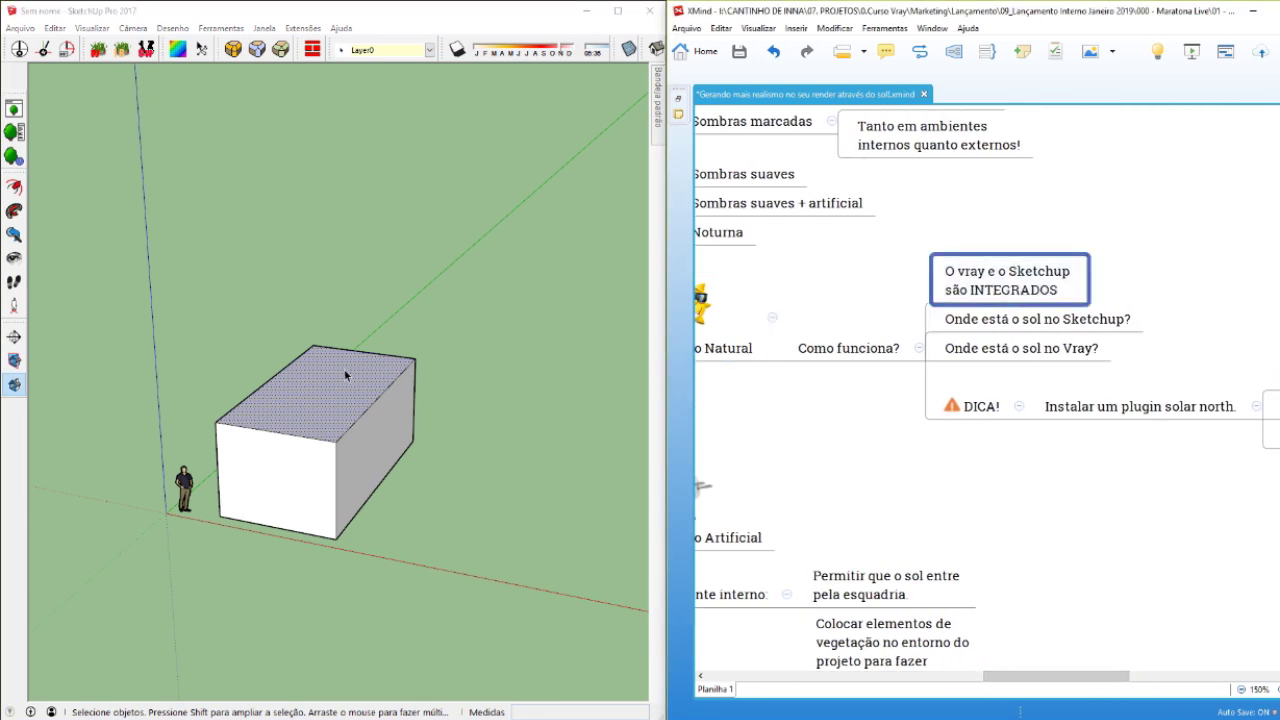
{"action": "middle_click_drag", "start_coordinate": [345, 375], "coordinate": [260, 349]}
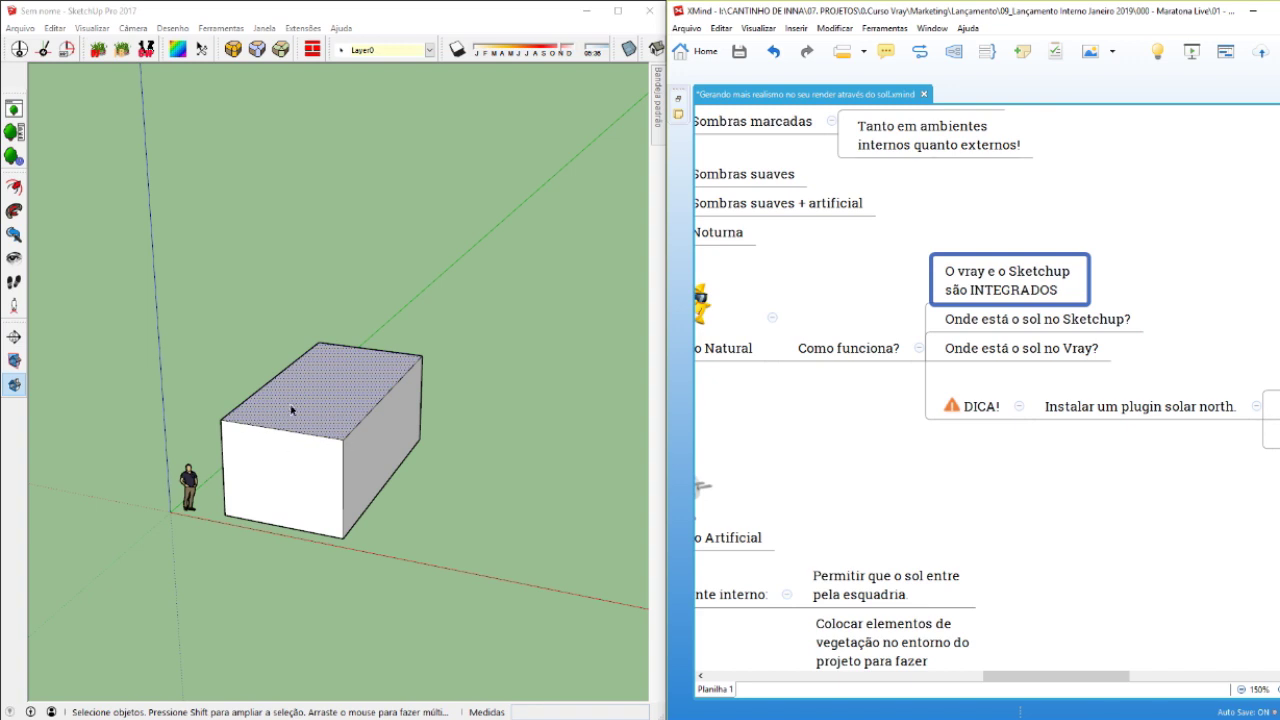
{"action": "middle_click_drag", "start_coordinate": [291, 409], "coordinate": [412, 399]}
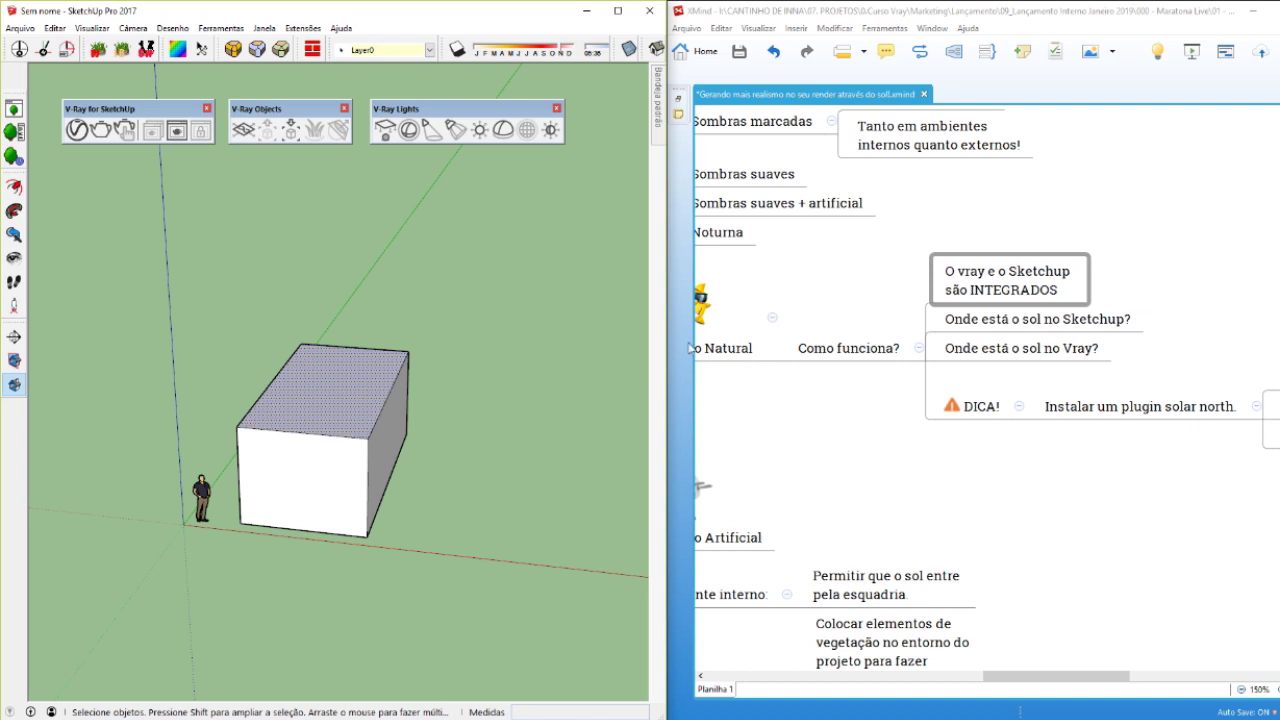
- Review the sun-location and solar north plugin topics in XMind, then maximize SketchUp
{"action": "left_click", "coordinate": [1009, 330]}
{"action": "left_click", "coordinate": [1011, 354]}
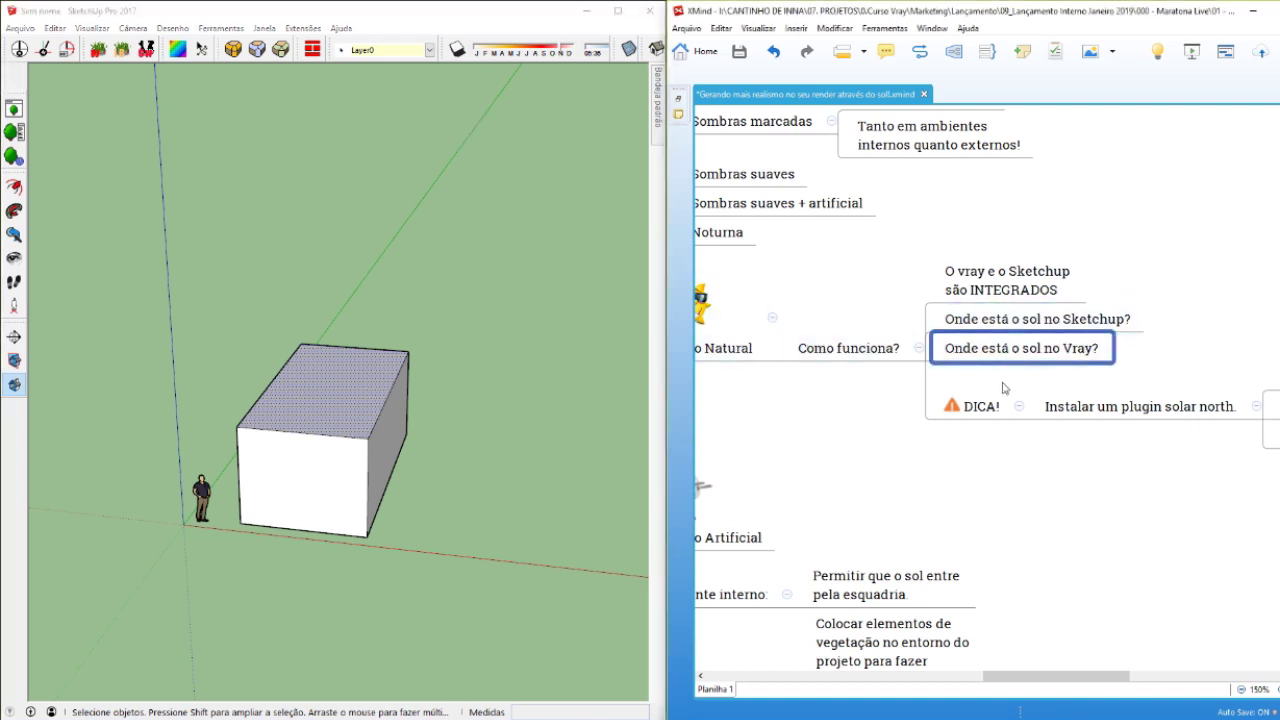
{"action": "left_click", "coordinate": [1092, 414]}
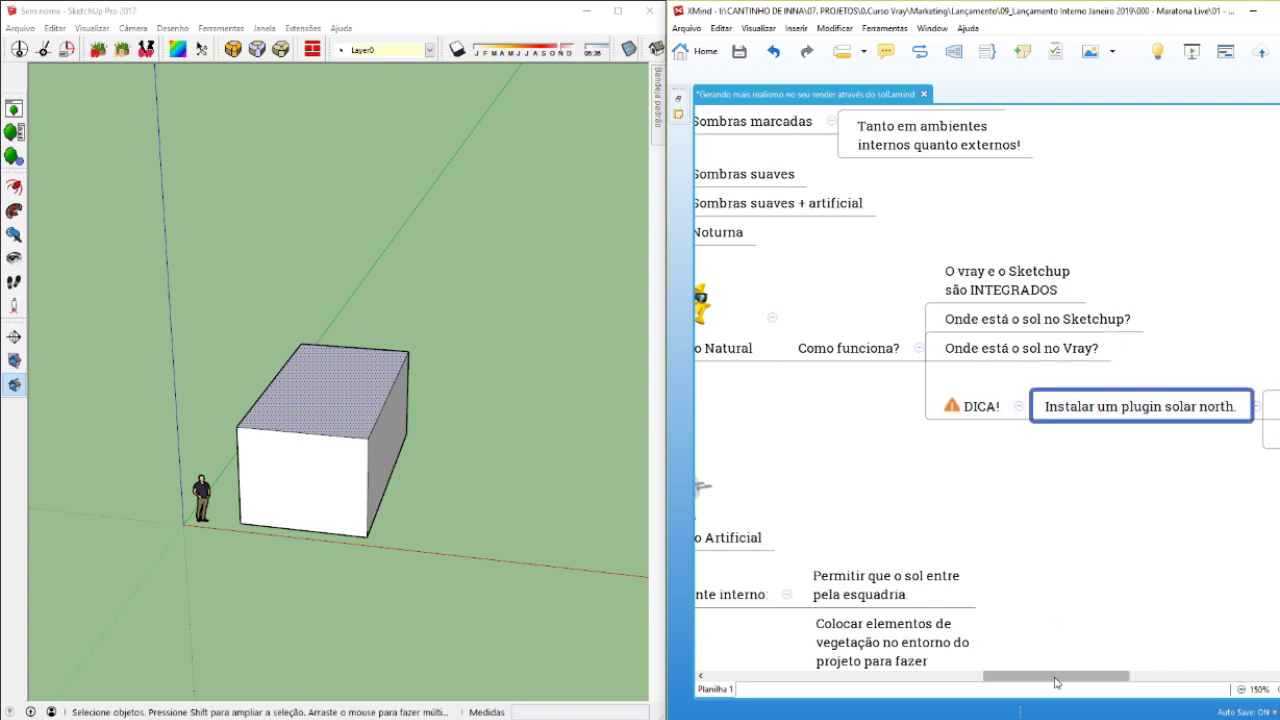
{"action": "left_click_drag", "start_coordinate": [1052, 676], "coordinate": [1098, 676]}
{"action": "left_click", "coordinate": [551, 204]}
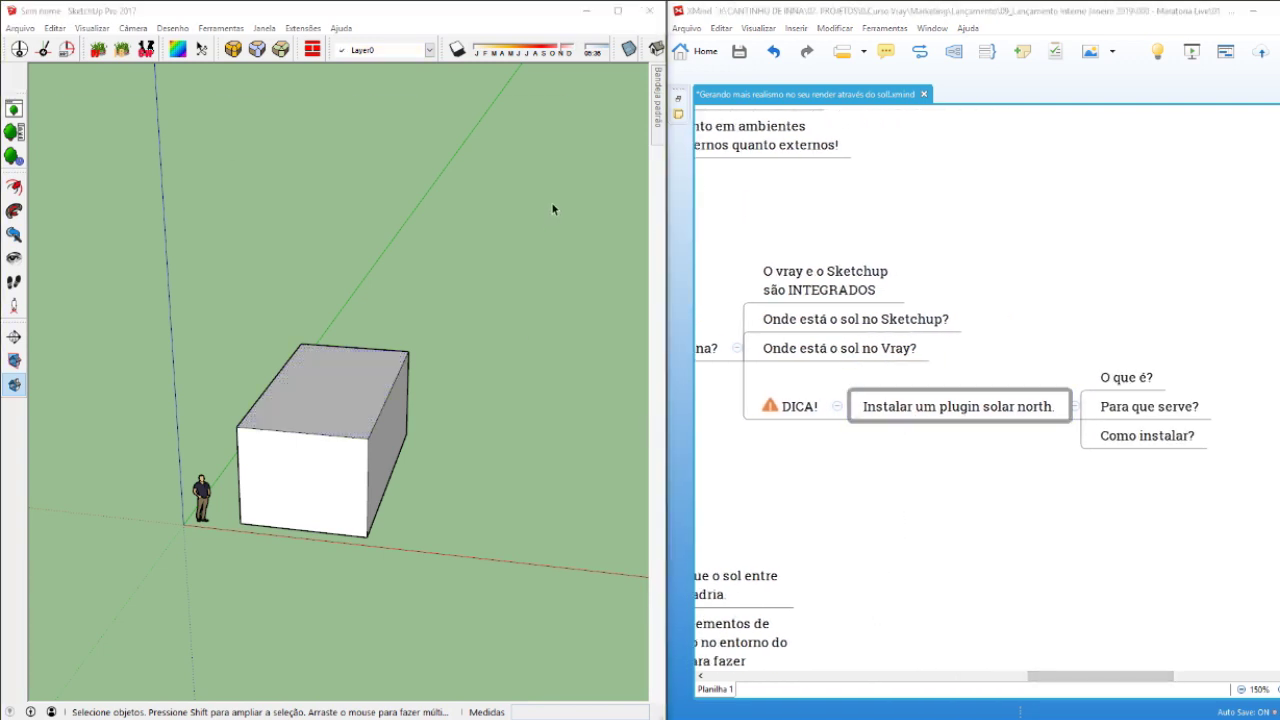
{"action": "left_click", "coordinate": [618, 10]}
- Orbit around the box, start an interactive V-Ray render, and begin placing a ground plane
{"action": "mouse_move", "coordinate": [654, 358]}
{"action": "middle_mouse_down"}
{"action": "mouse_move", "coordinate": [609, 346]}
{"action": "mouse_move", "coordinate": [737, 369]}
{"action": "mouse_move", "coordinate": [654, 360]}
{"action": "mouse_move", "coordinate": [641, 421]}
{"action": "mouse_move", "coordinate": [694, 386]}
{"action": "mouse_move", "coordinate": [723, 394]}
{"action": "mouse_move", "coordinate": [784, 371]}
{"action": "mouse_move", "coordinate": [760, 372]}
{"action": "middle_mouse_up"}
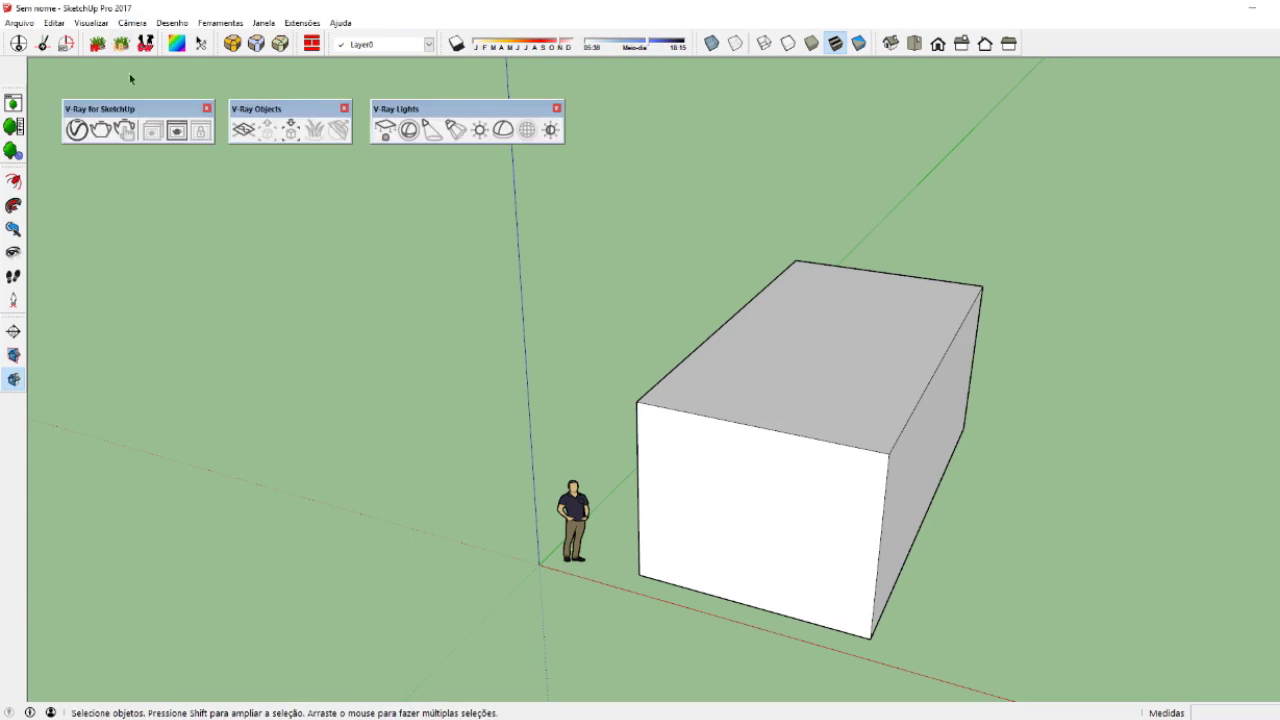
{"action": "left_click", "coordinate": [124, 129]}
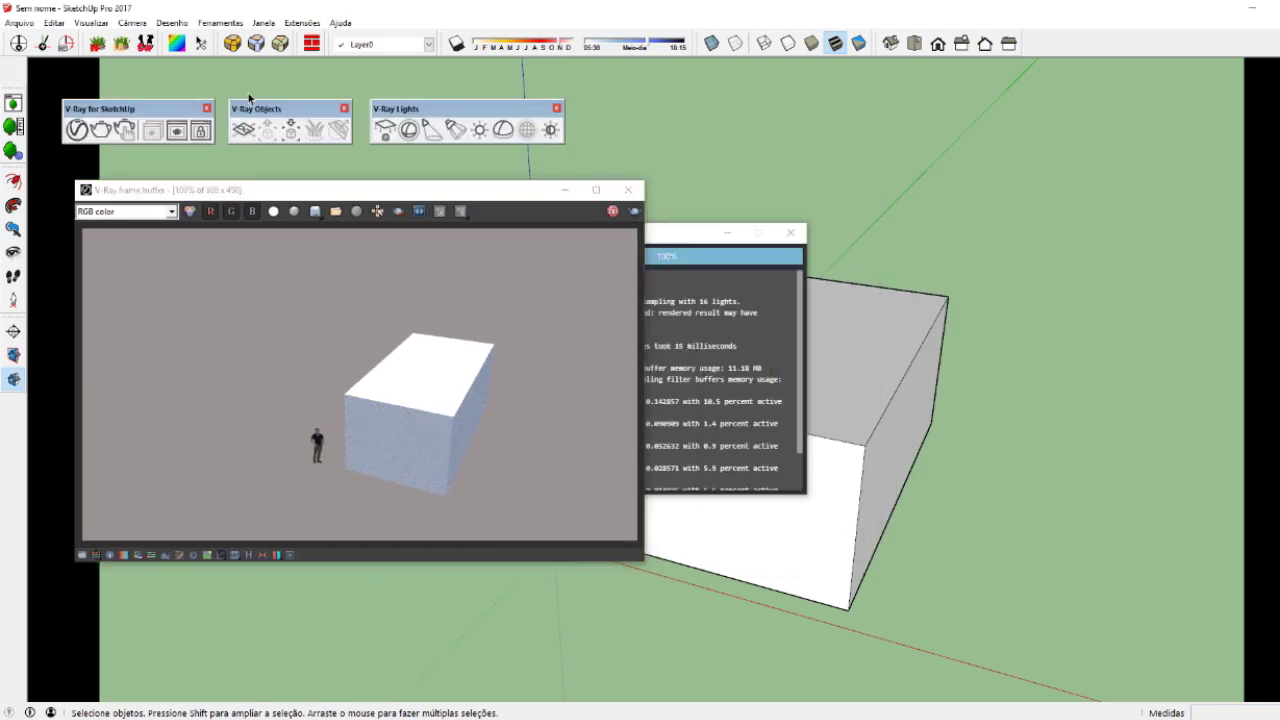
{"action": "left_click", "coordinate": [243, 129]}
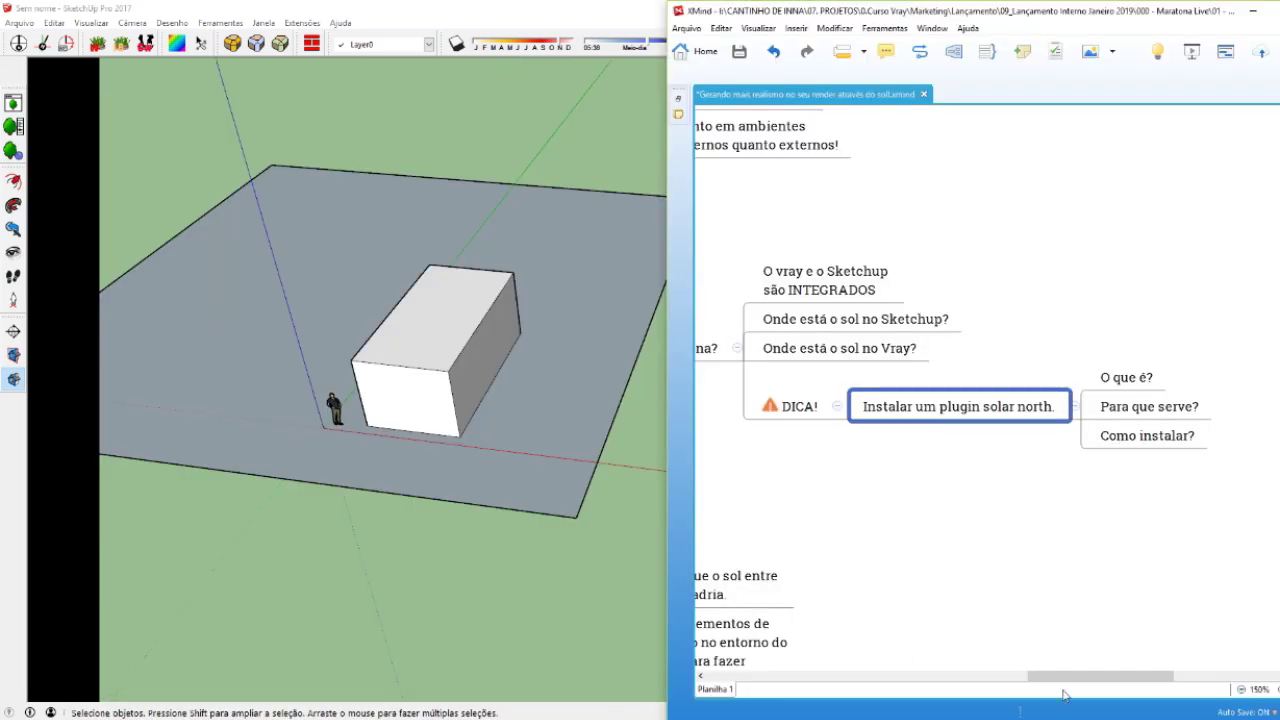
- Scroll the XMind map down to select the 'E na prática?' topic, then return to SketchUp
{"action": "left_click_drag", "start_coordinate": [1062, 677], "coordinate": [906, 677]}
{"action": "scroll", "coordinate": [930, 640], "scroll_direction": "down", "scroll_amount": 2}
{"action": "scroll", "coordinate": [935, 640], "scroll_direction": "down", "scroll_amount": 1}
{"action": "scroll", "coordinate": [983, 562], "scroll_direction": "down", "scroll_amount": 2}
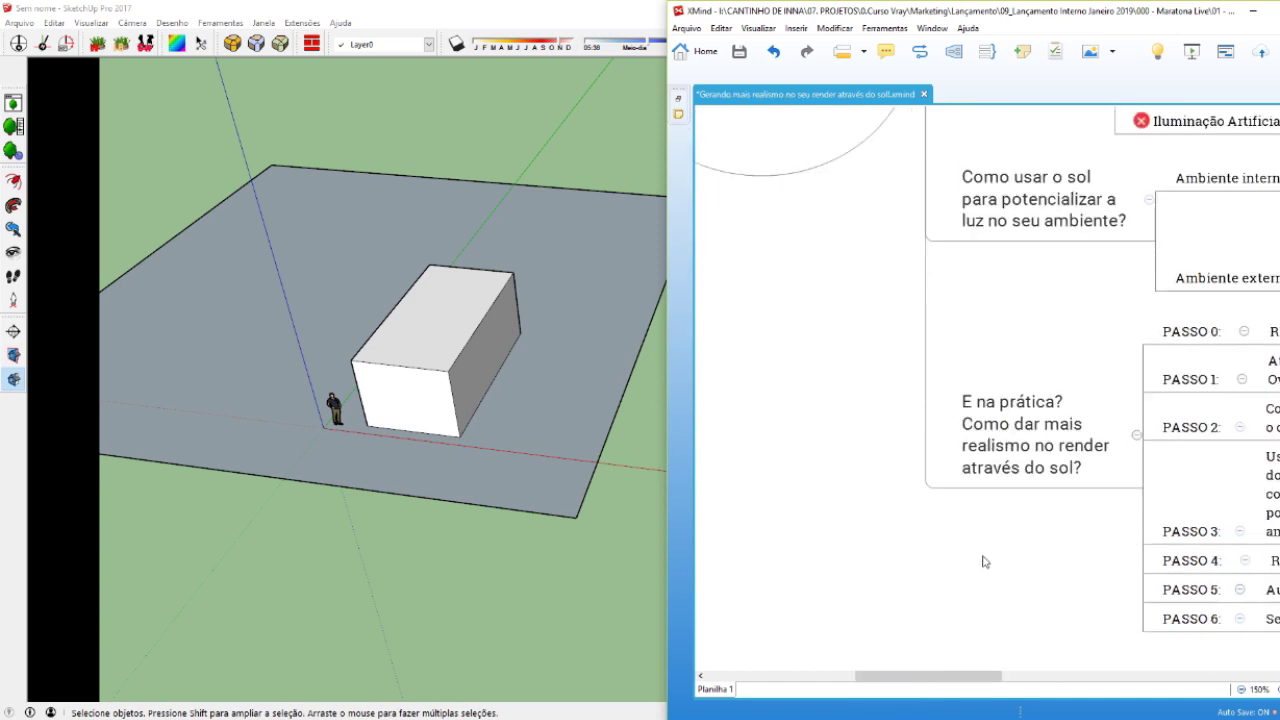
{"action": "left_click", "coordinate": [1023, 476]}
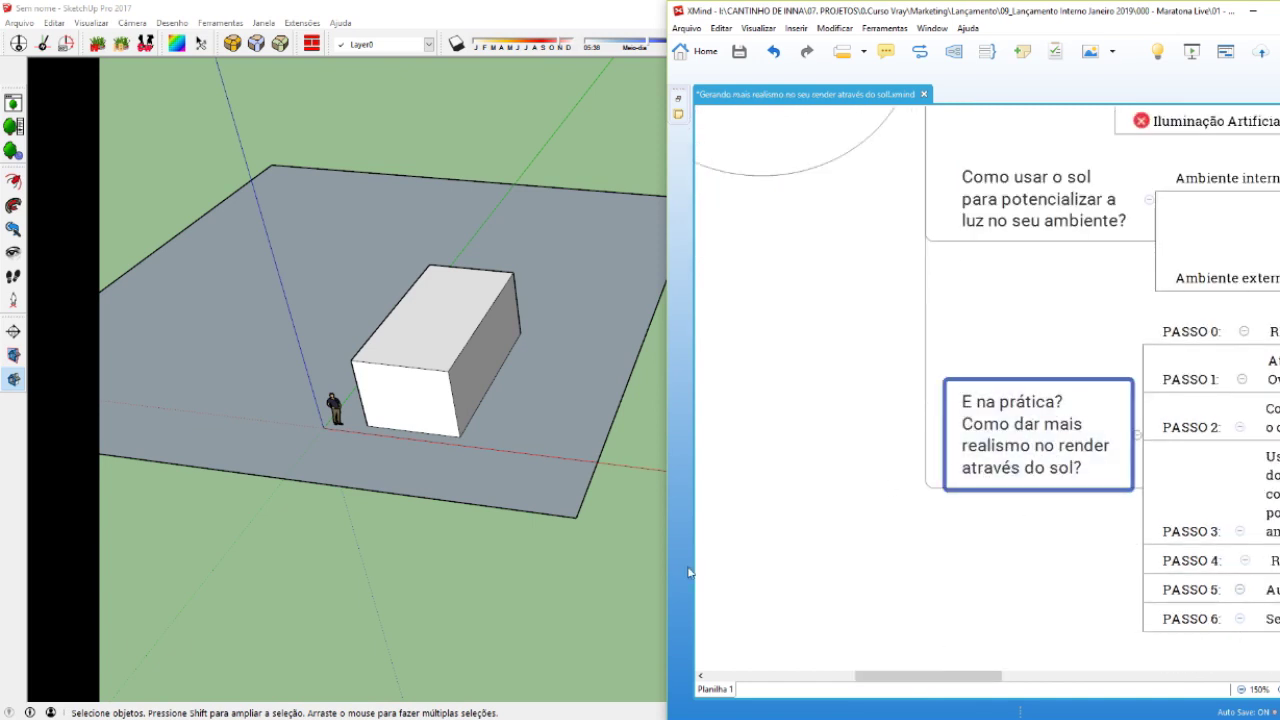
{"action": "left_click", "coordinate": [495, 545]}
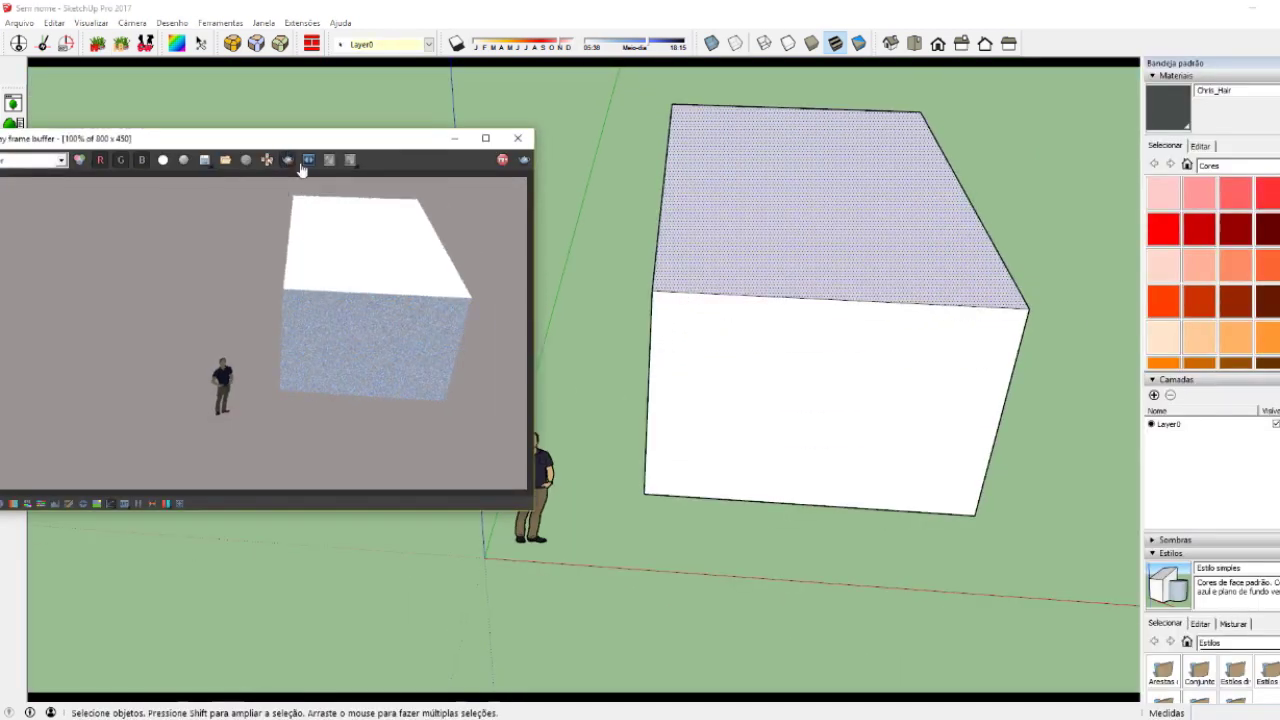
- Add a V-Ray Infinite Plane at the corner of the box
{"action": "left_click_drag", "start_coordinate": [268, 147], "coordinate": [378, 307]}
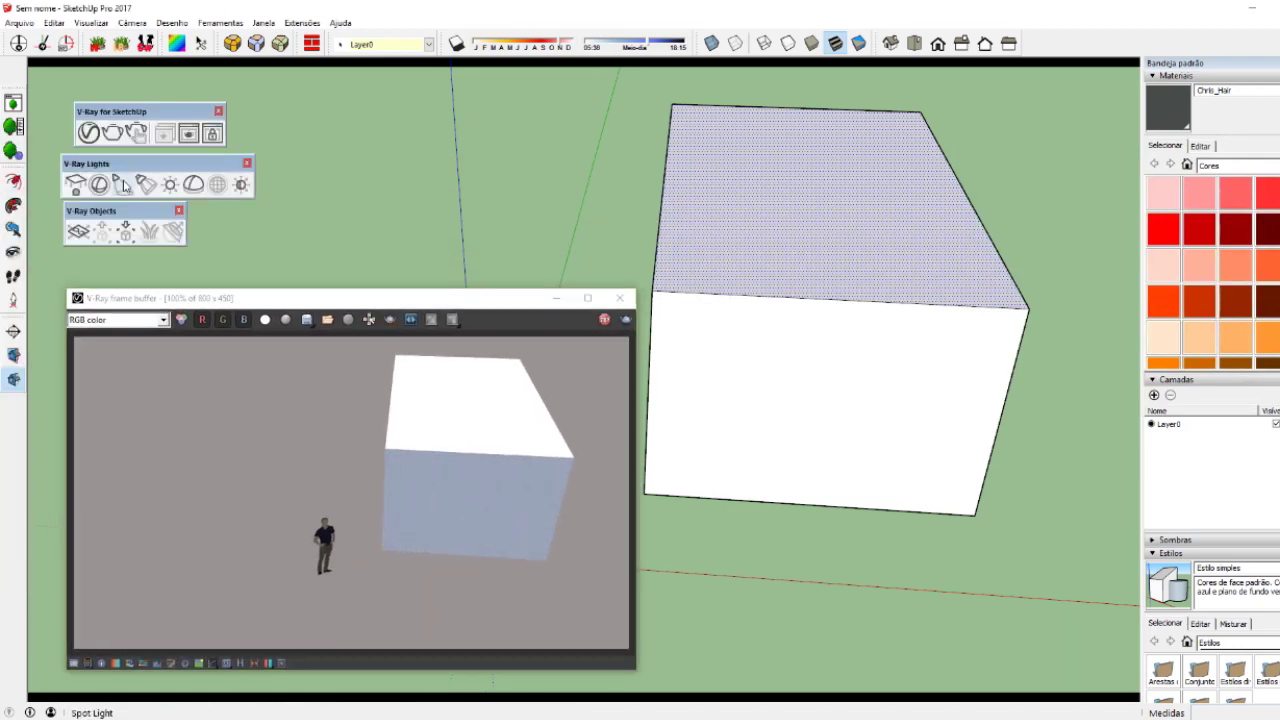
{"action": "left_click", "coordinate": [78, 231]}
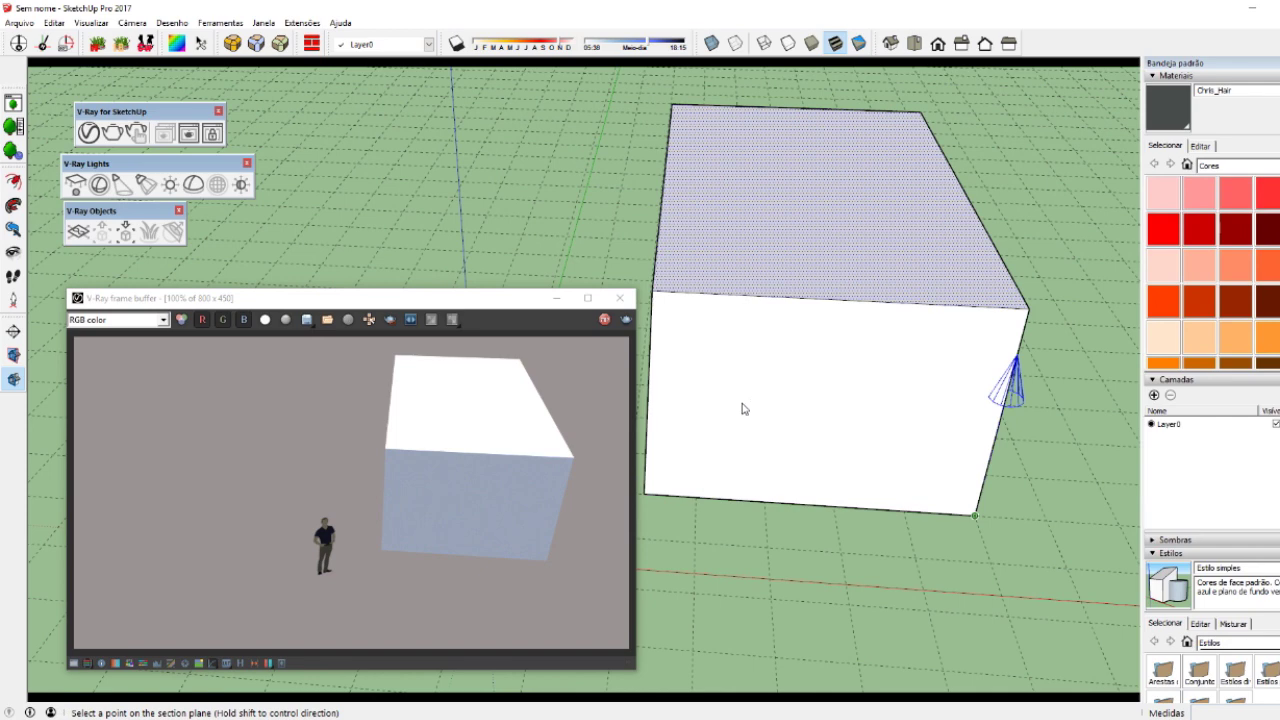
{"action": "left_click", "coordinate": [940, 485]}
{"action": "middle_click_drag", "start_coordinate": [820, 486], "coordinate": [1187, 261]}
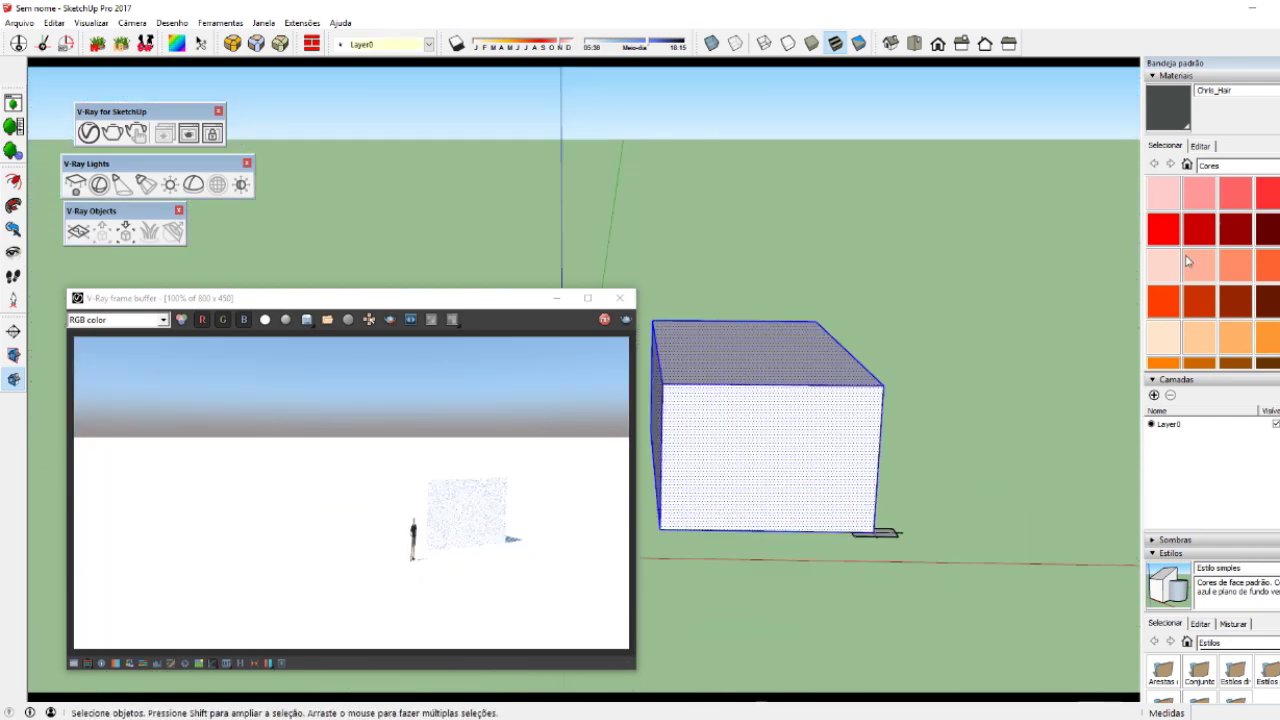
- Paint the box dark red (Cor A08) and minimize the V-Ray frame buffer
{"action": "left_click", "coordinate": [1266, 228]}
{"action": "left_click", "coordinate": [783, 423]}
{"action": "middle_click_drag", "start_coordinate": [766, 320], "coordinate": [754, 503]}
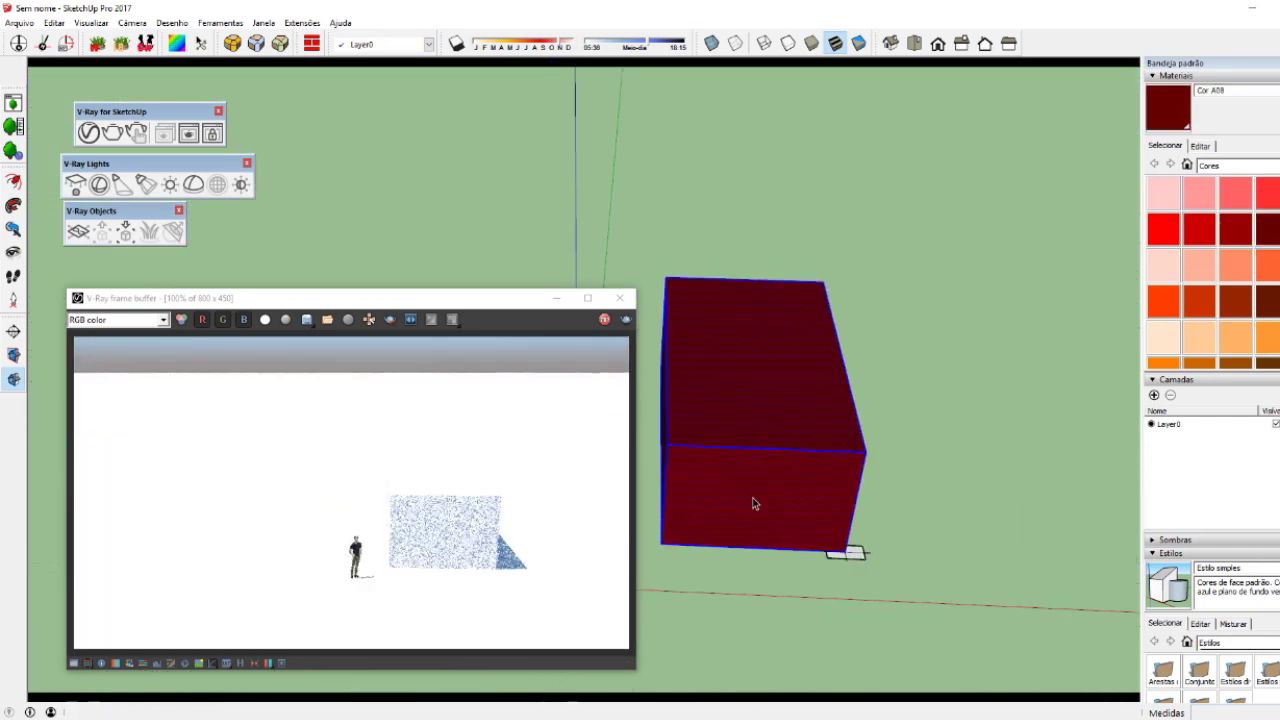
{"action": "left_click_drag", "start_coordinate": [500, 297], "coordinate": [569, 137]}
{"action": "middle_click_drag", "start_coordinate": [760, 330], "coordinate": [636, 306]}
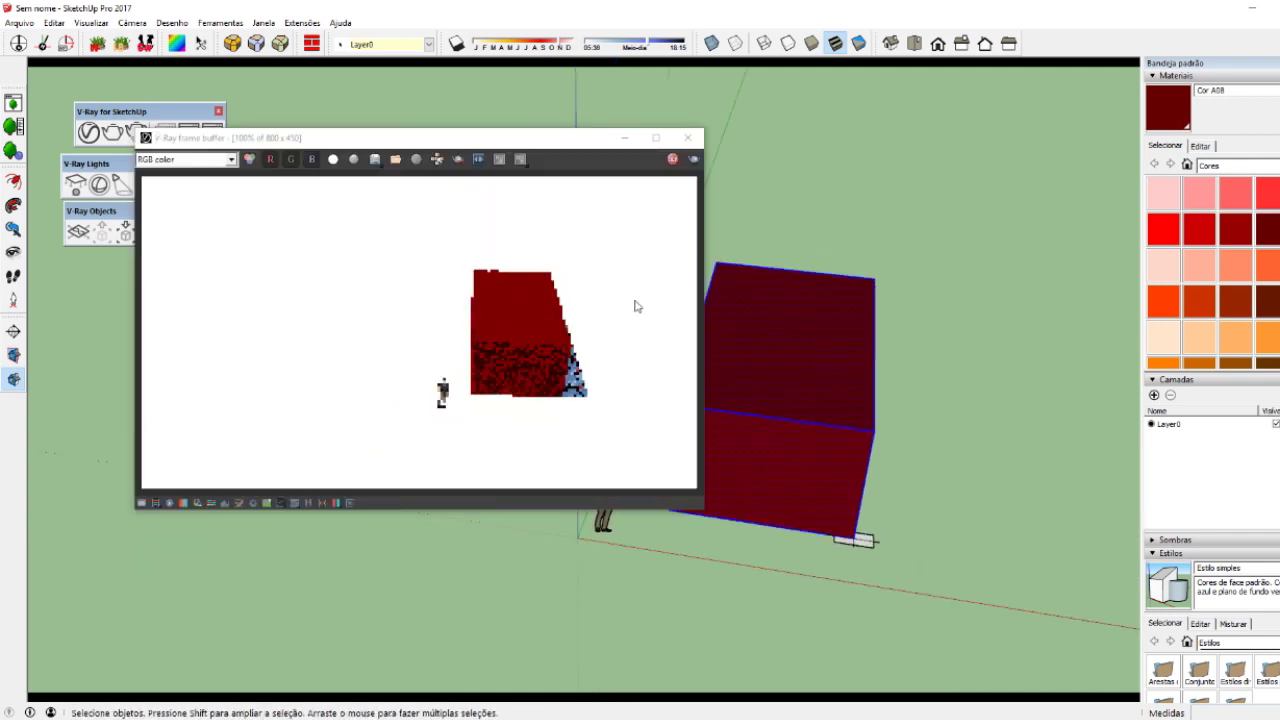
{"action": "left_click", "coordinate": [645, 149]}
{"action": "left_click_drag", "start_coordinate": [581, 139], "coordinate": [577, 155]}
{"action": "left_click", "coordinate": [621, 153]}
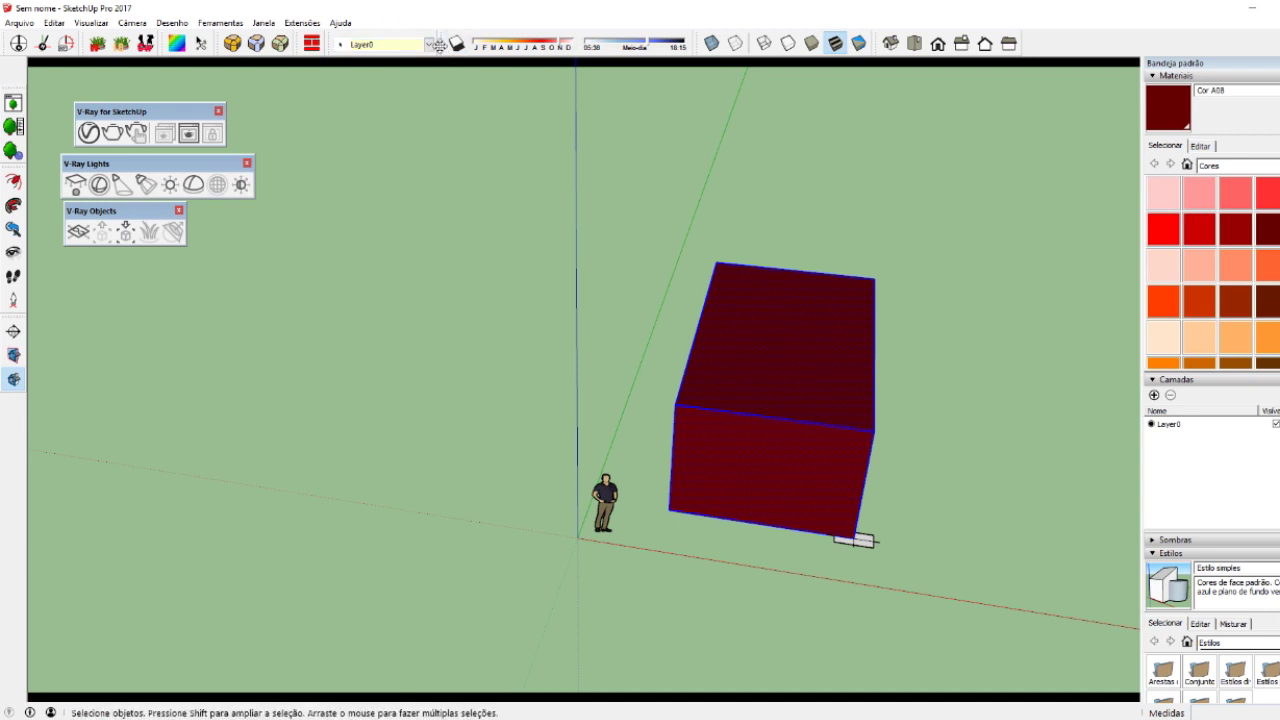
- Float the Shadows settings panel and expand its shadow section
{"action": "left_click_drag", "start_coordinate": [446, 43], "coordinate": [282, 360]}
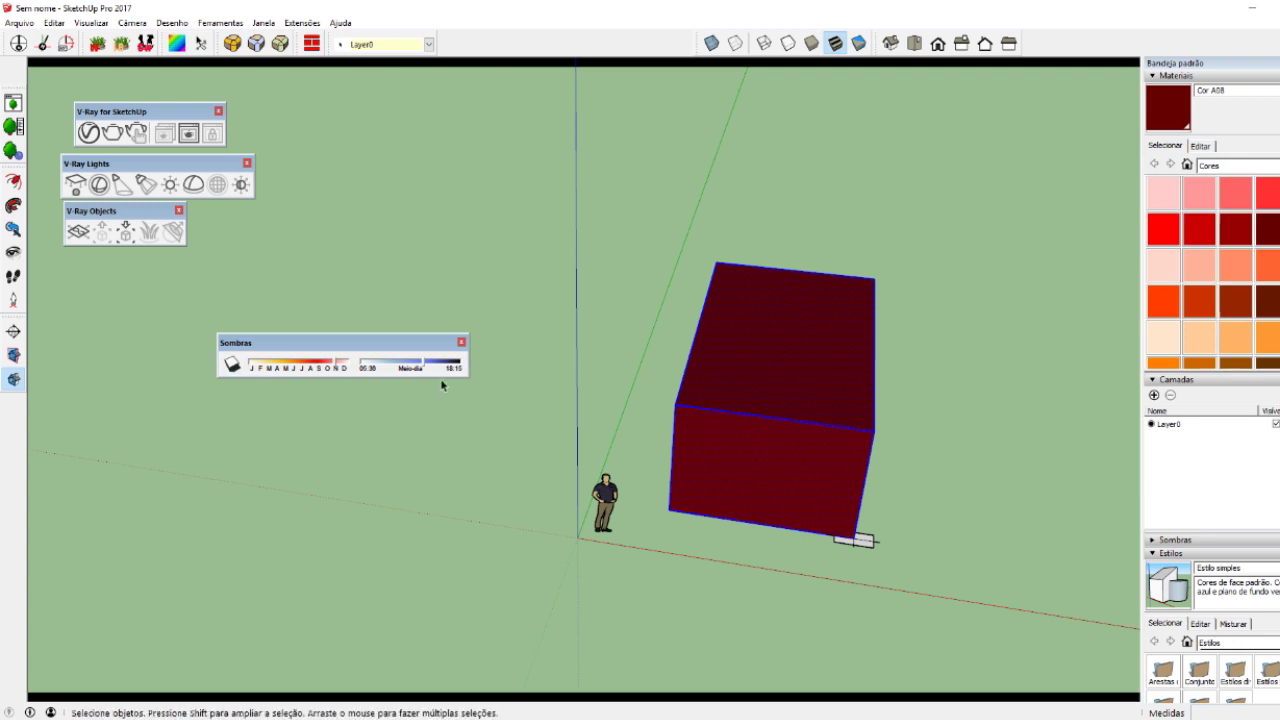
{"action": "left_click", "coordinate": [1151, 381]}
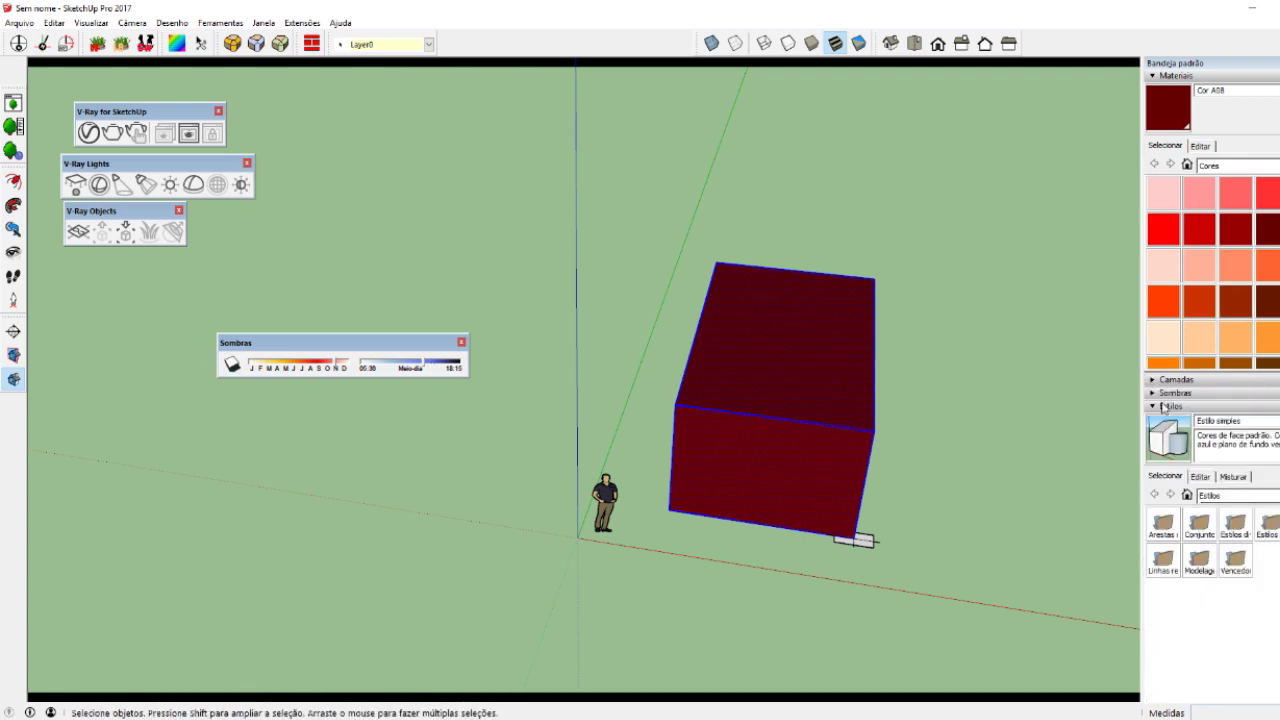
{"action": "left_click", "coordinate": [1157, 396]}
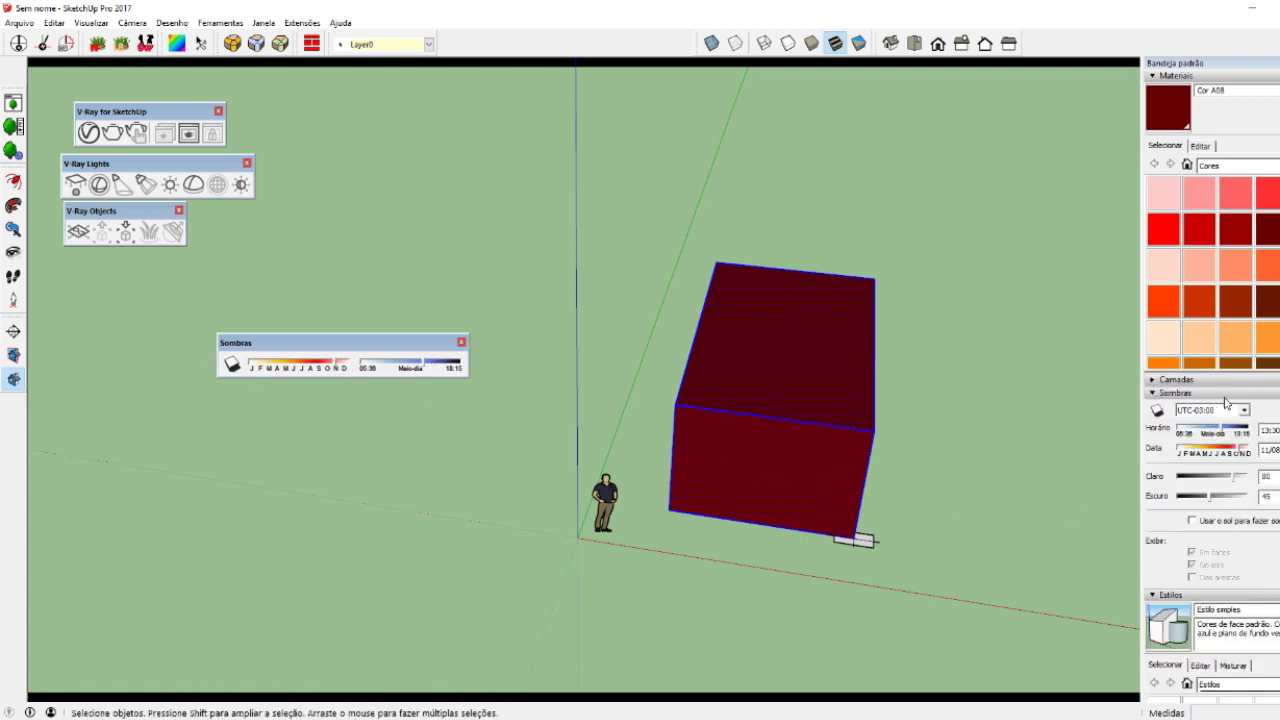
{"action": "middle_click_drag", "start_coordinate": [666, 463], "coordinate": [760, 440]}
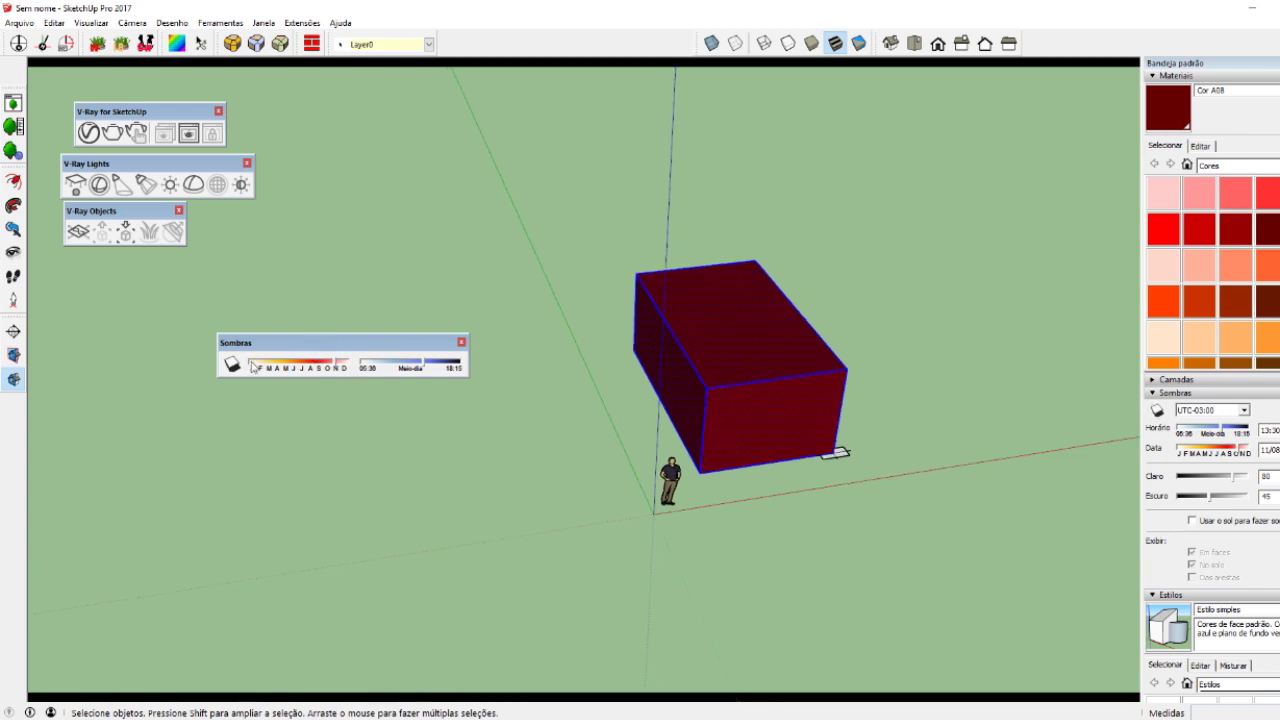
- Enable the Sombras toolbar from the Toolbars dialog
{"action": "left_click", "coordinate": [92, 22]}
{"action": "left_click", "coordinate": [120, 37]}
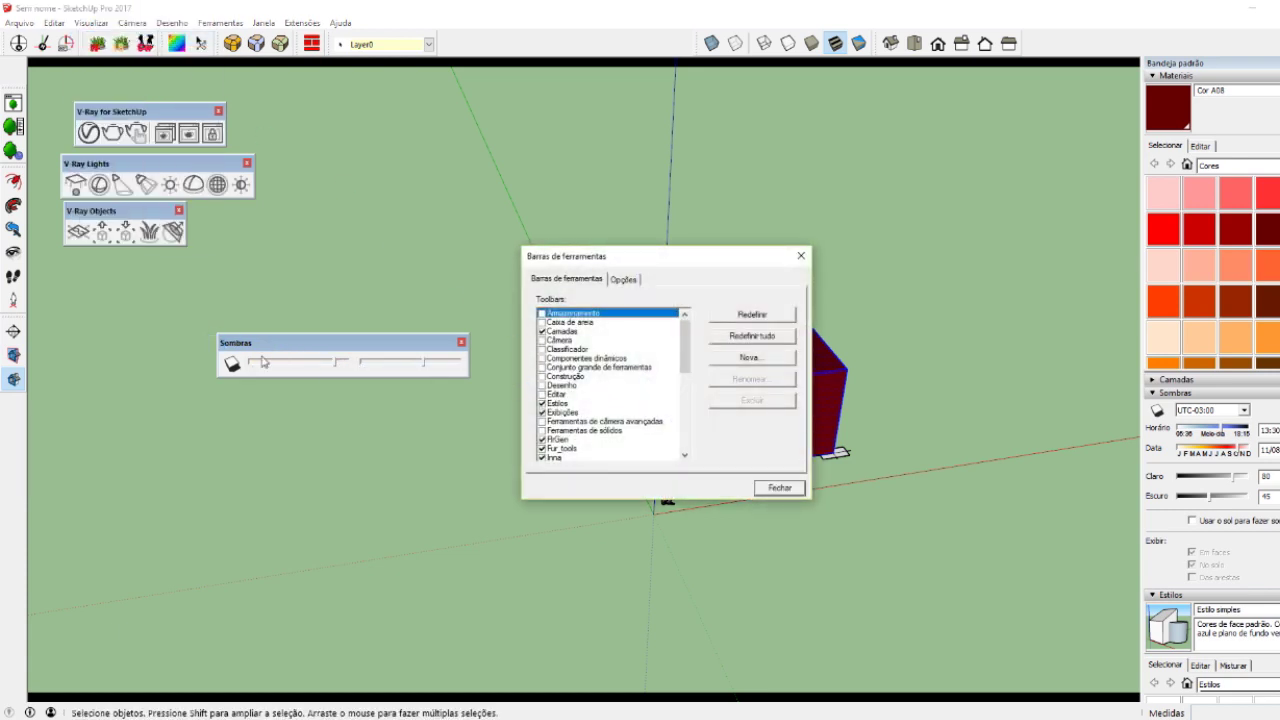
{"action": "left_click_drag", "start_coordinate": [686, 330], "coordinate": [677, 414]}
{"action": "left_click", "coordinate": [303, 352]}
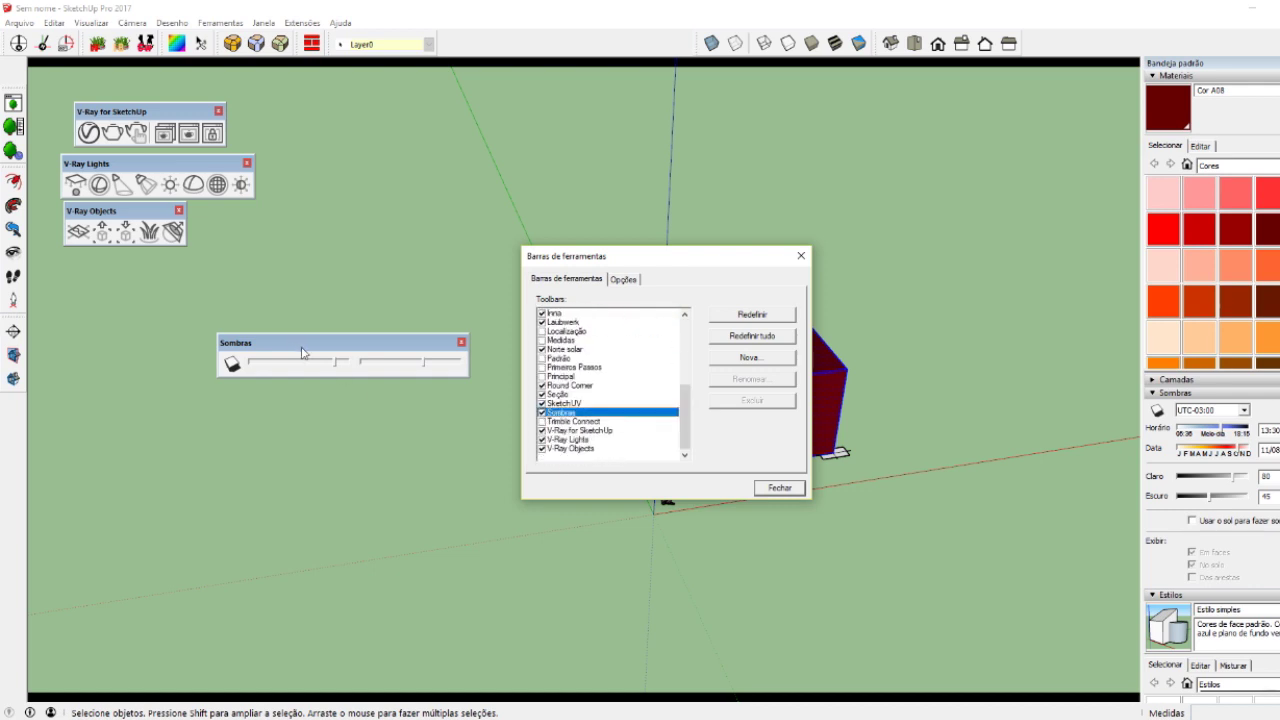
{"action": "left_click", "coordinate": [801, 256]}
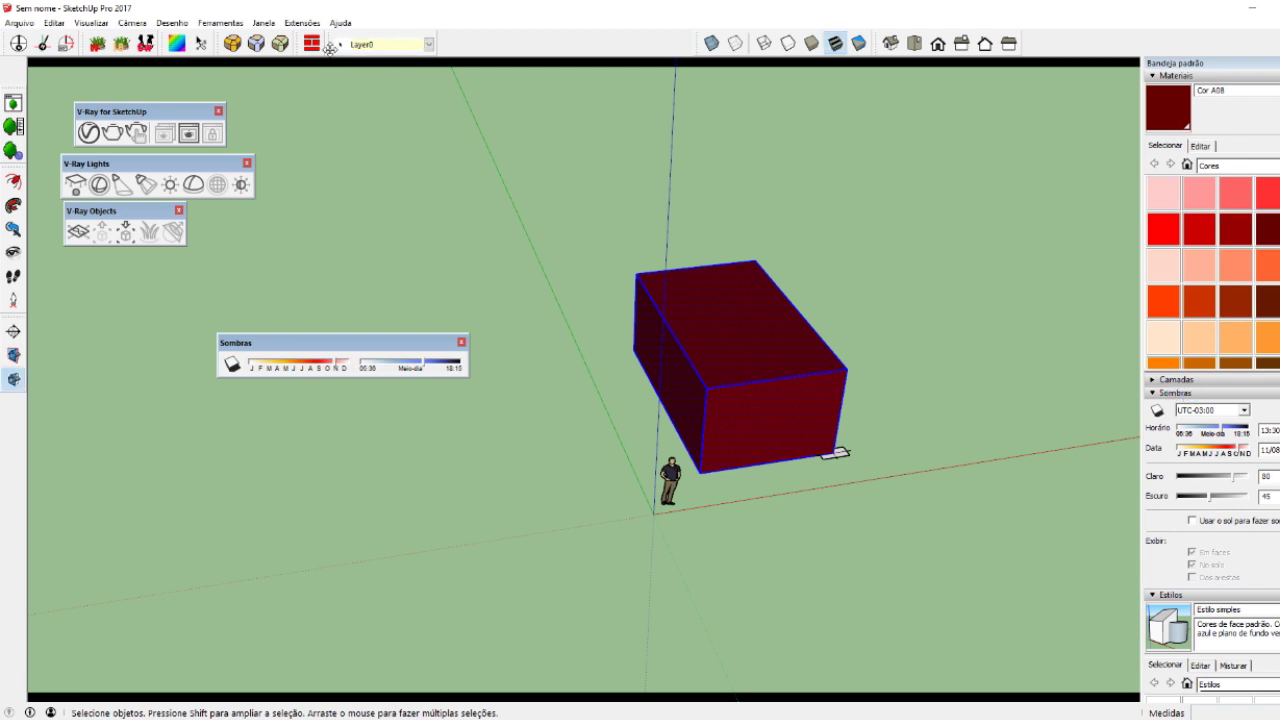
{"action": "left_click", "coordinate": [264, 23]}
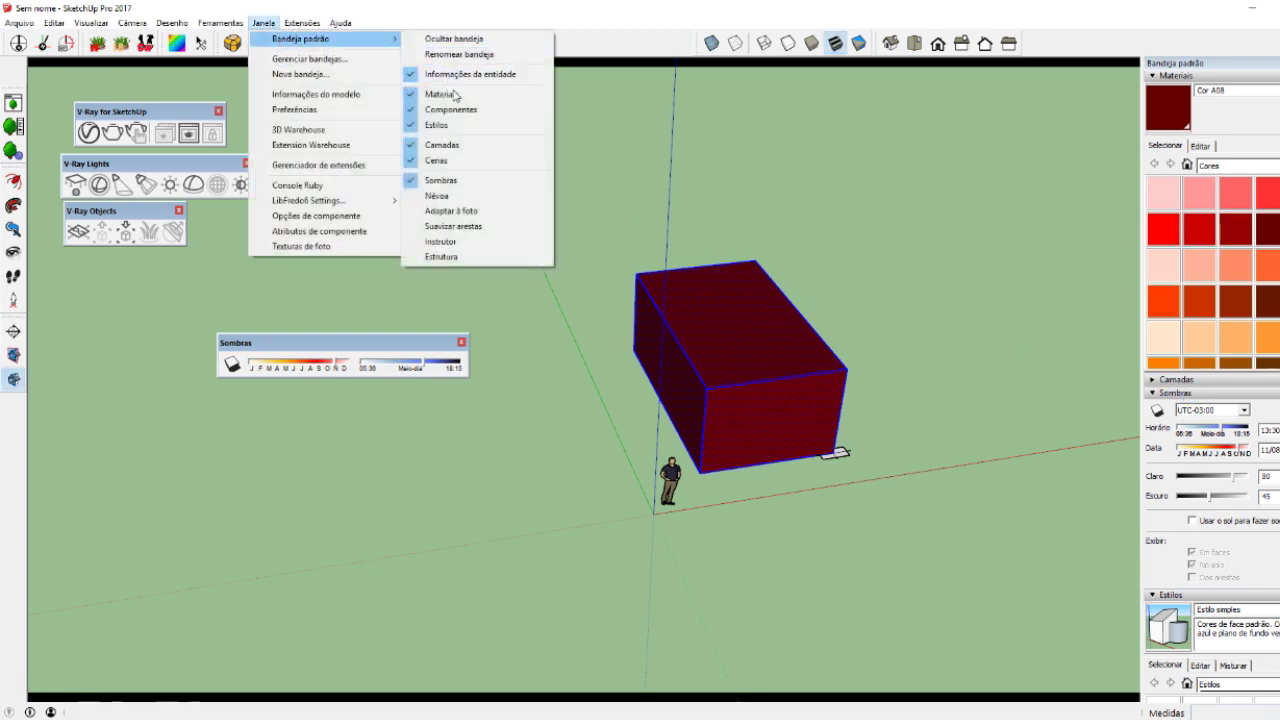
{"action": "mouse_move", "coordinate": [300, 38]}
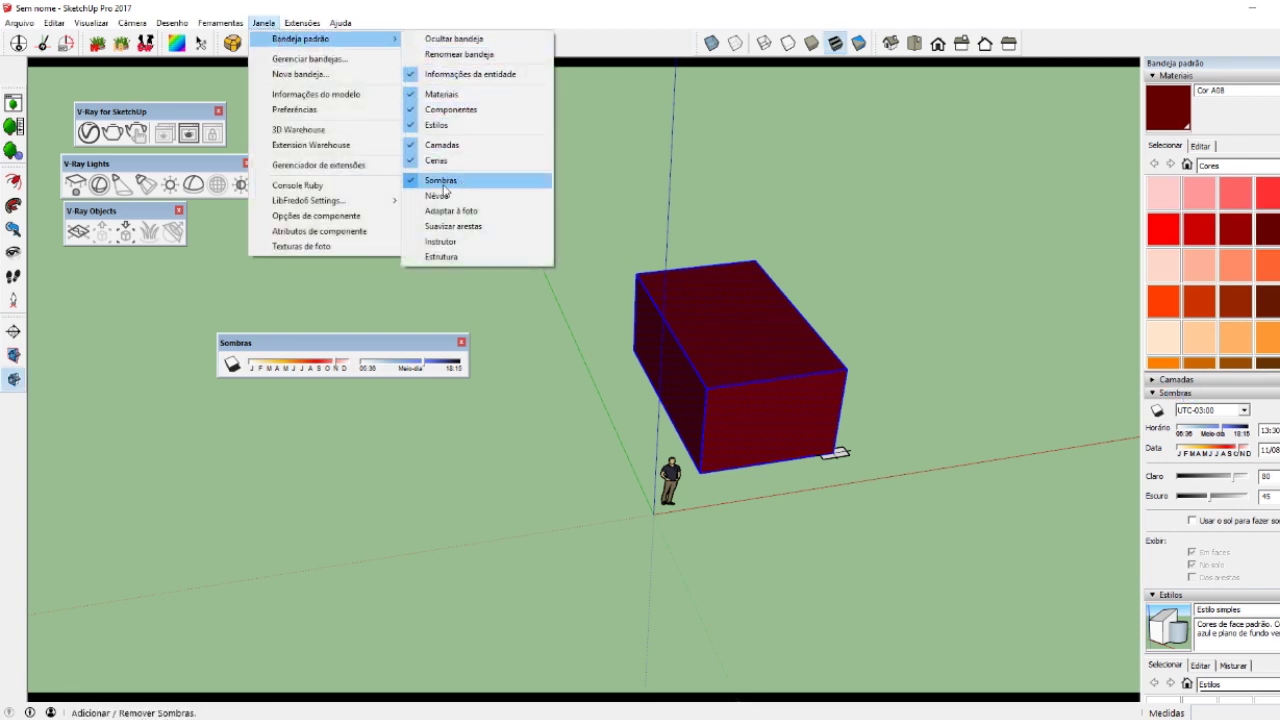
{"action": "left_click", "coordinate": [277, 335]}
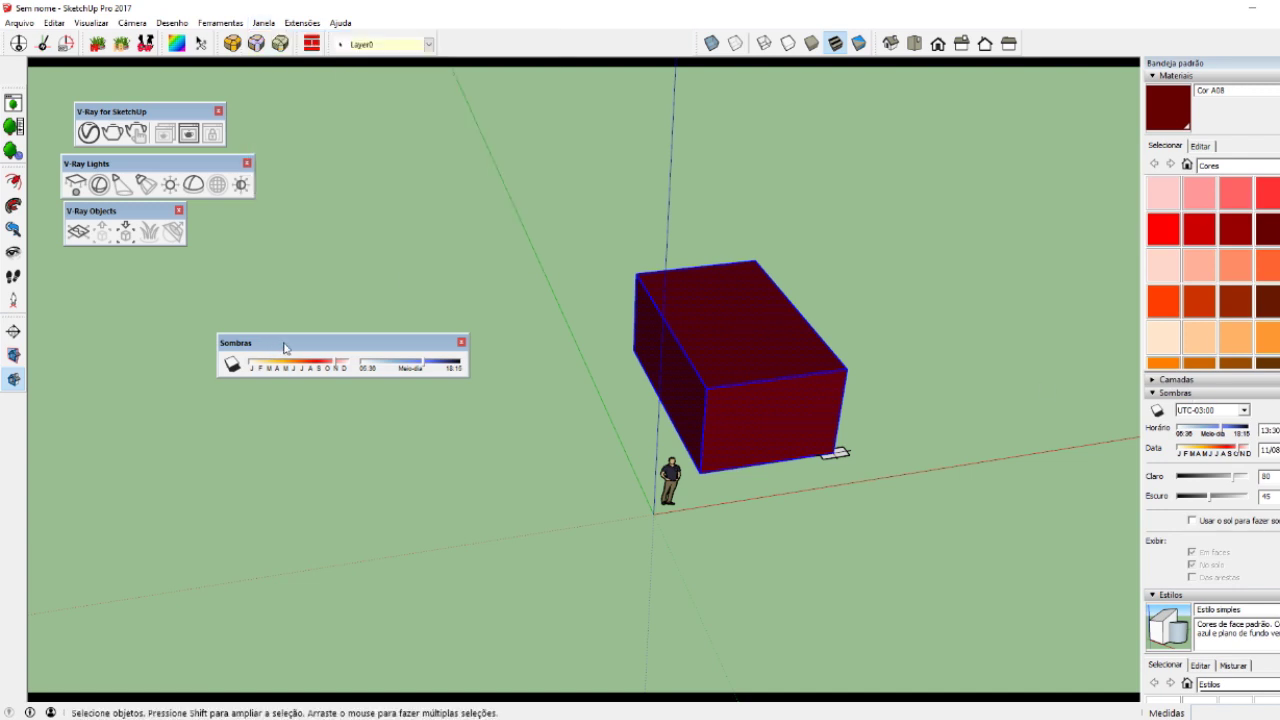
{"action": "left_click_drag", "start_coordinate": [257, 350], "coordinate": [238, 338]}
- Turn on shadows and set the sun to 08/10 at 15:43 with the time and date sliders
{"action": "middle_click_drag", "start_coordinate": [764, 490], "coordinate": [626, 423]}
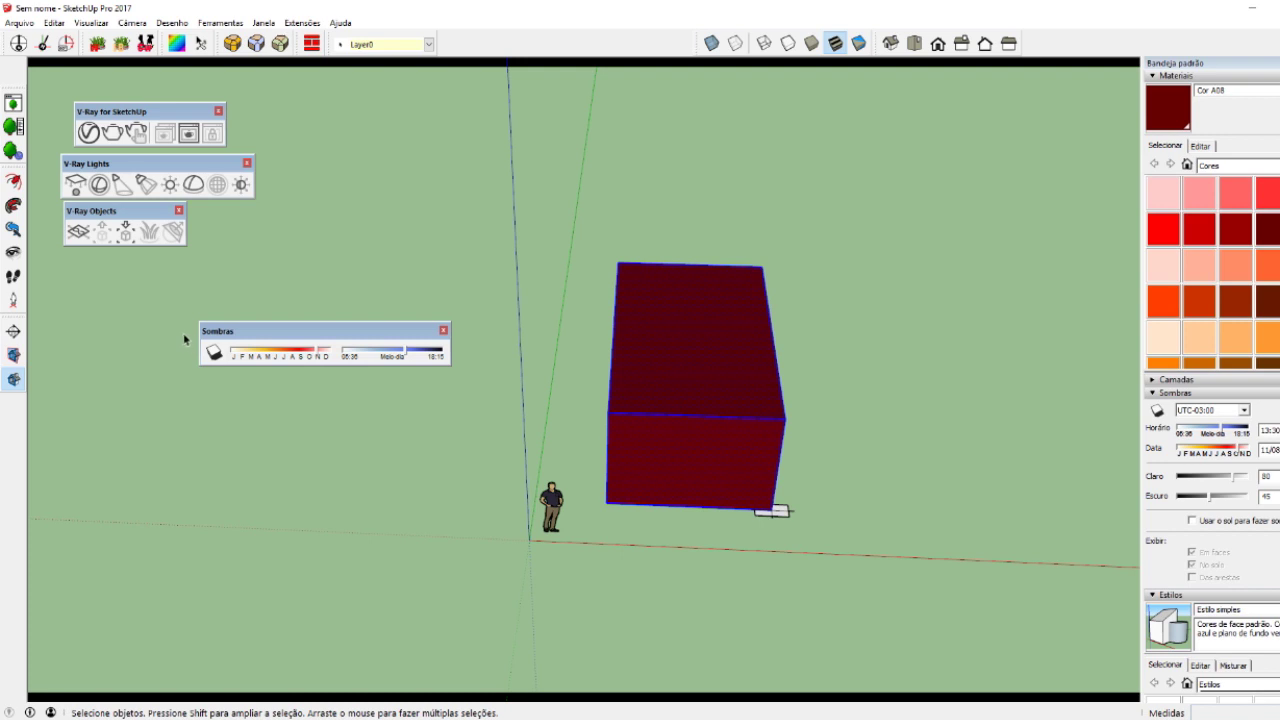
{"action": "left_click", "coordinate": [214, 354]}
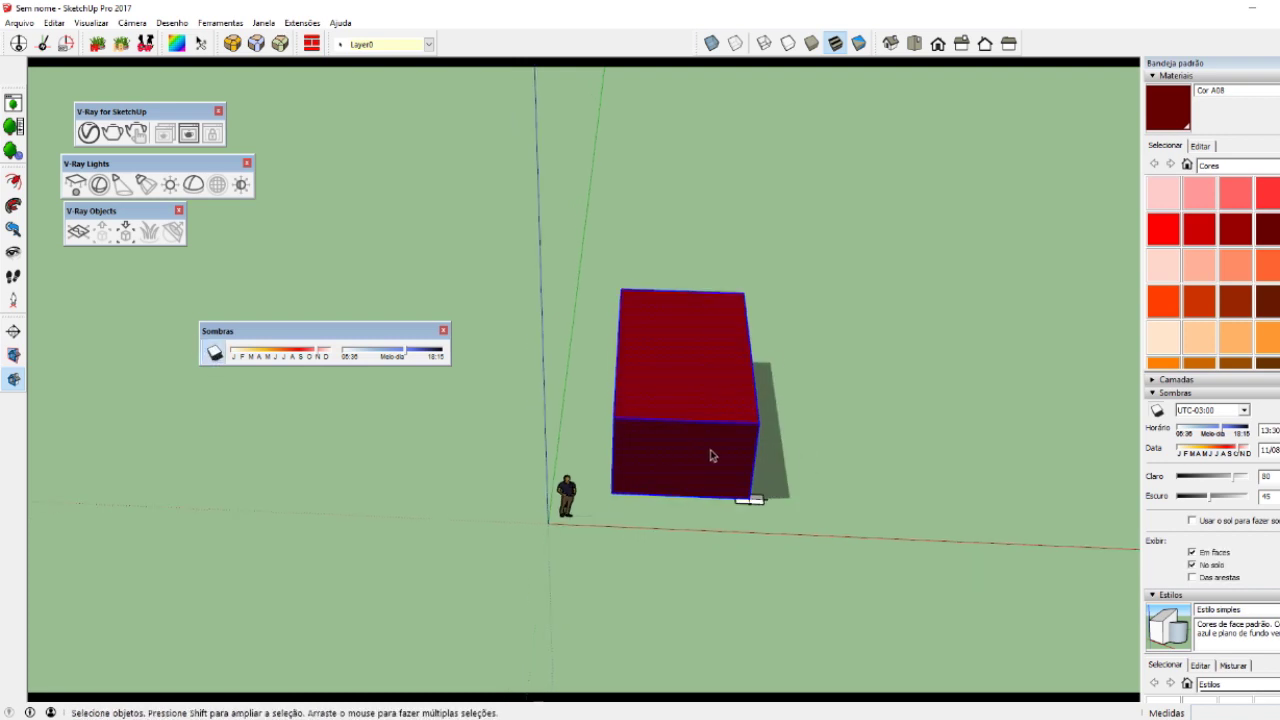
{"action": "mouse_move", "coordinate": [711, 451]}
{"action": "middle_mouse_down"}
{"action": "mouse_move", "coordinate": [666, 443]}
{"action": "mouse_move", "coordinate": [771, 453]}
{"action": "middle_mouse_up"}
{"action": "middle_click_drag", "start_coordinate": [462, 418], "coordinate": [478, 420]}
{"action": "left_click_drag", "start_coordinate": [405, 355], "coordinate": [422, 357]}
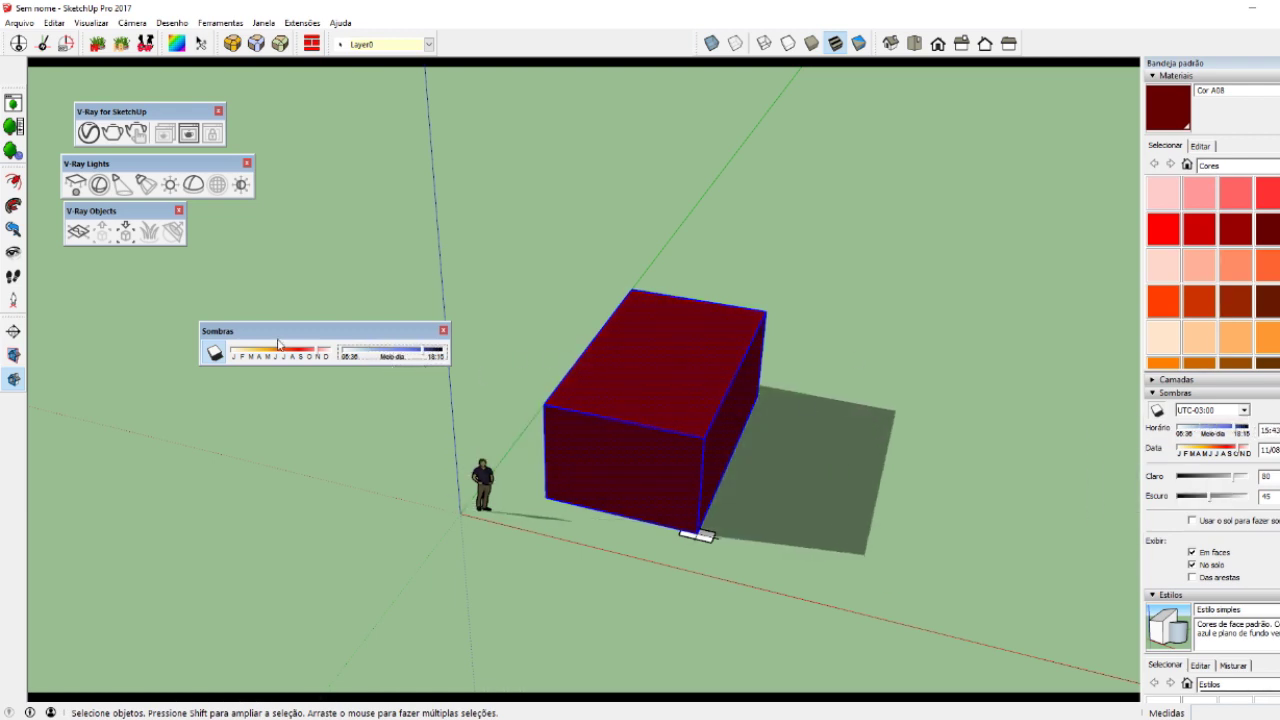
{"action": "left_click_drag", "start_coordinate": [278, 348], "coordinate": [301, 357]}
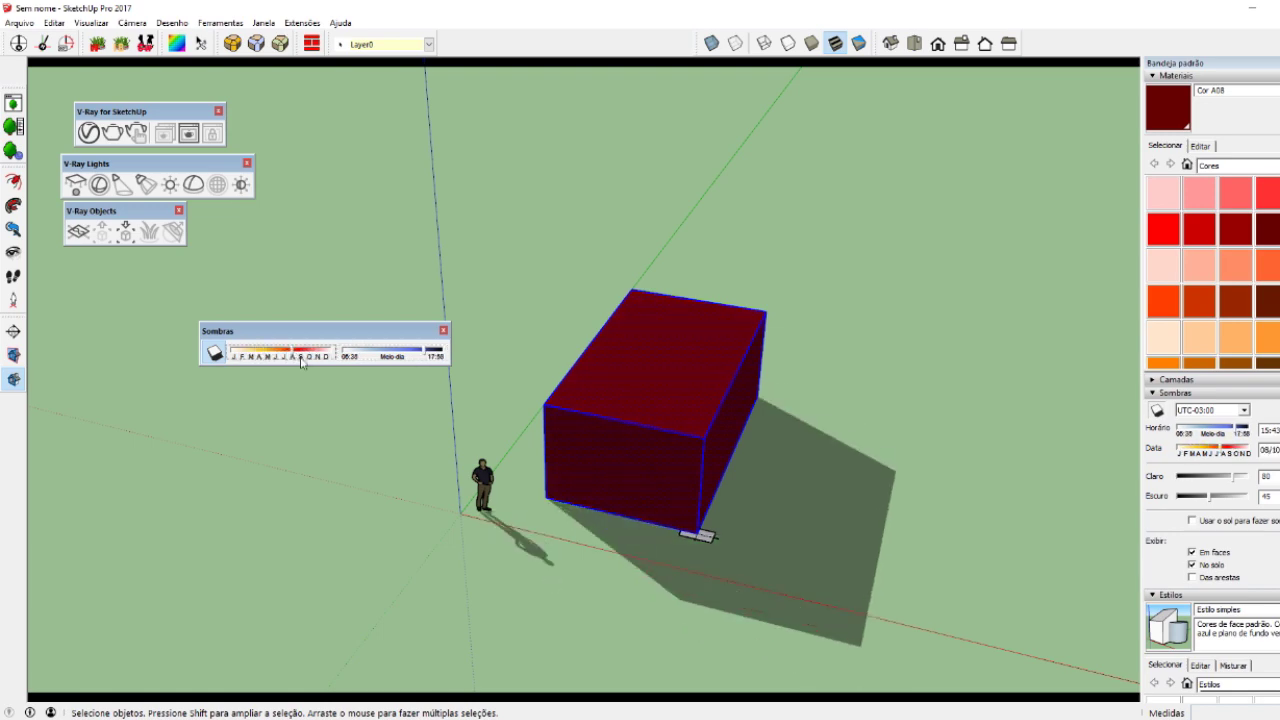
{"action": "middle_click_drag", "start_coordinate": [310, 400], "coordinate": [357, 482]}
- Start a V-Ray render and drag the Sombras time slider earlier while it updates
{"action": "left_click", "coordinate": [136, 132]}
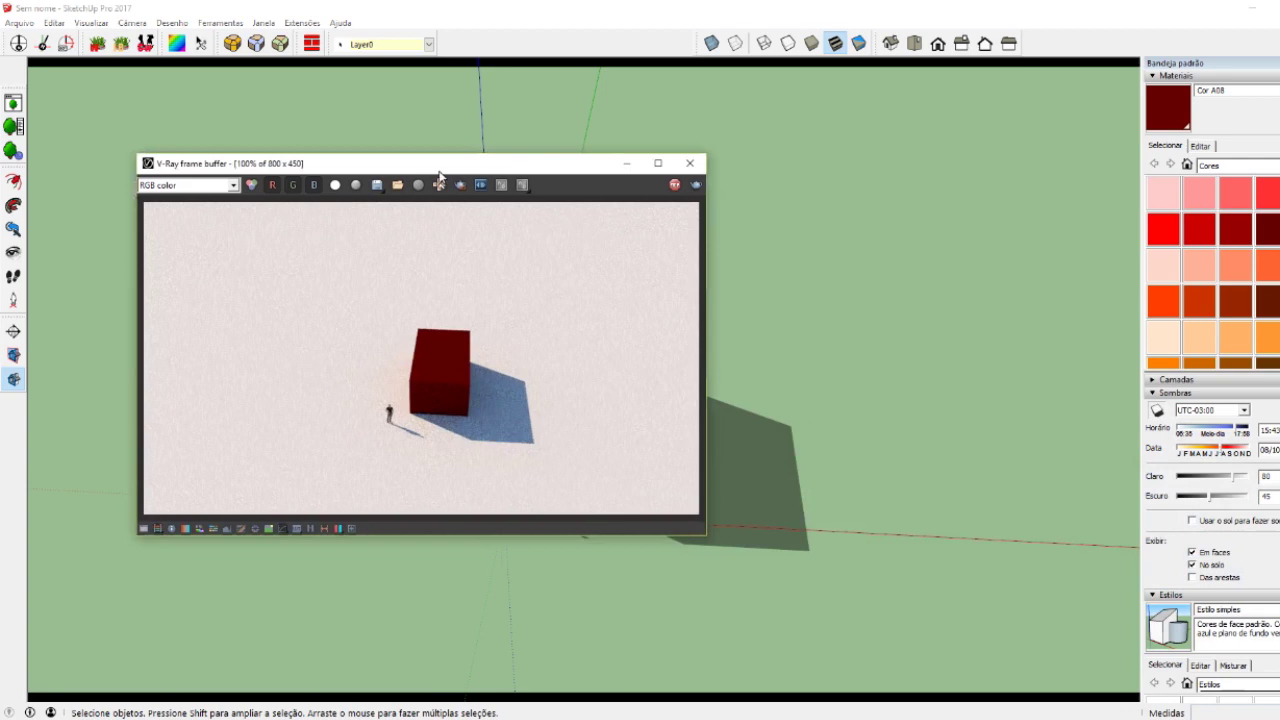
{"action": "left_click_drag", "start_coordinate": [440, 176], "coordinate": [321, 388]}
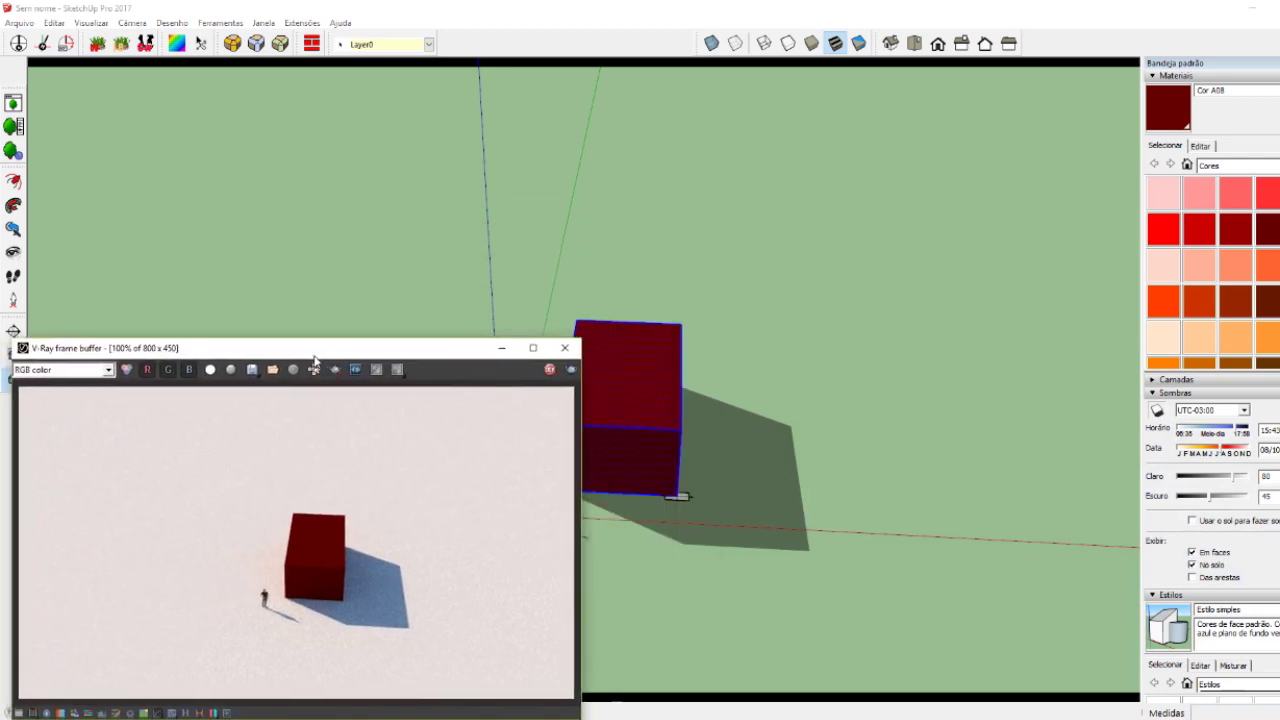
{"action": "left_click", "coordinate": [358, 6]}
{"action": "left_click_drag", "start_coordinate": [303, 325], "coordinate": [460, 129]}
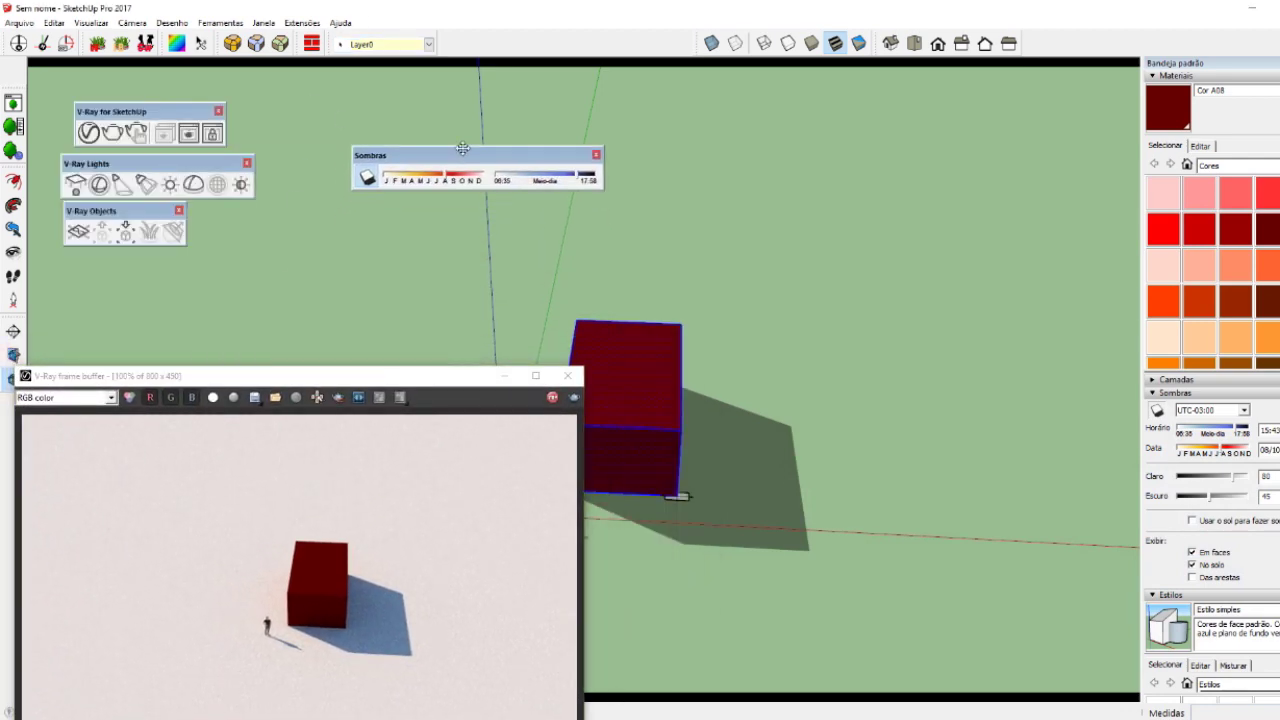
{"action": "left_click_drag", "start_coordinate": [580, 160], "coordinate": [523, 160]}
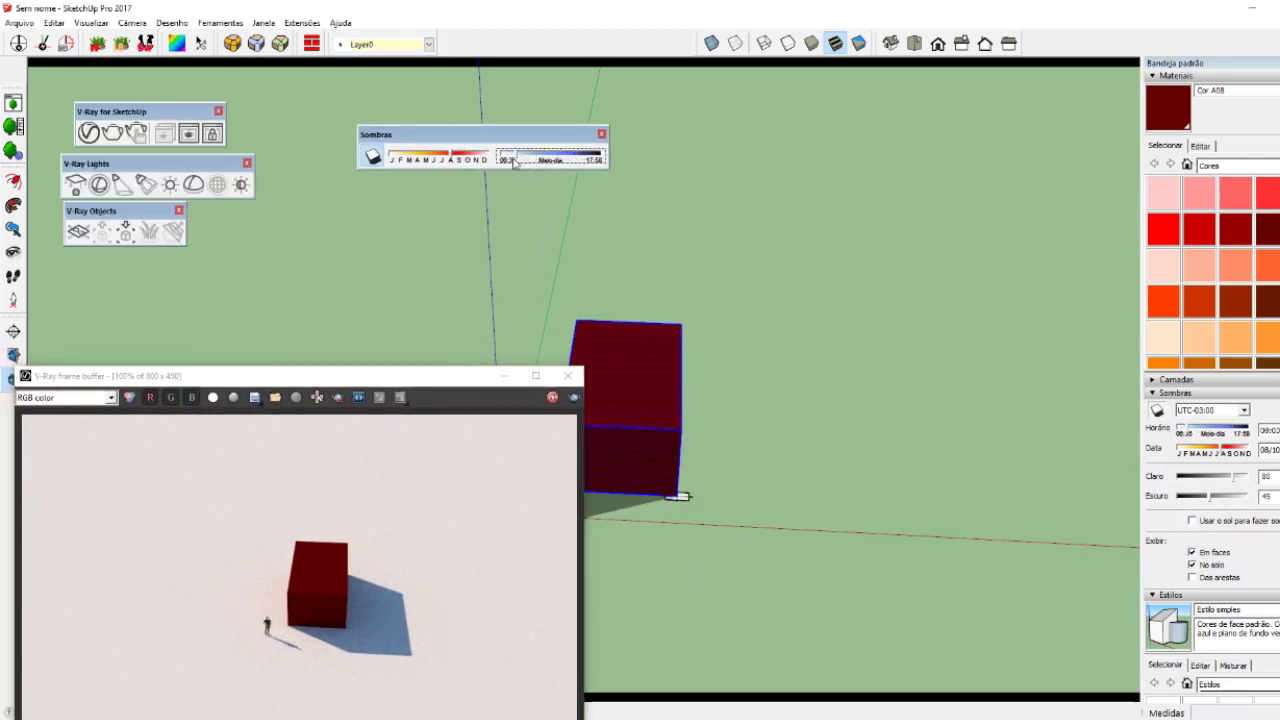
{"action": "left_click_drag", "start_coordinate": [428, 376], "coordinate": [420, 298]}
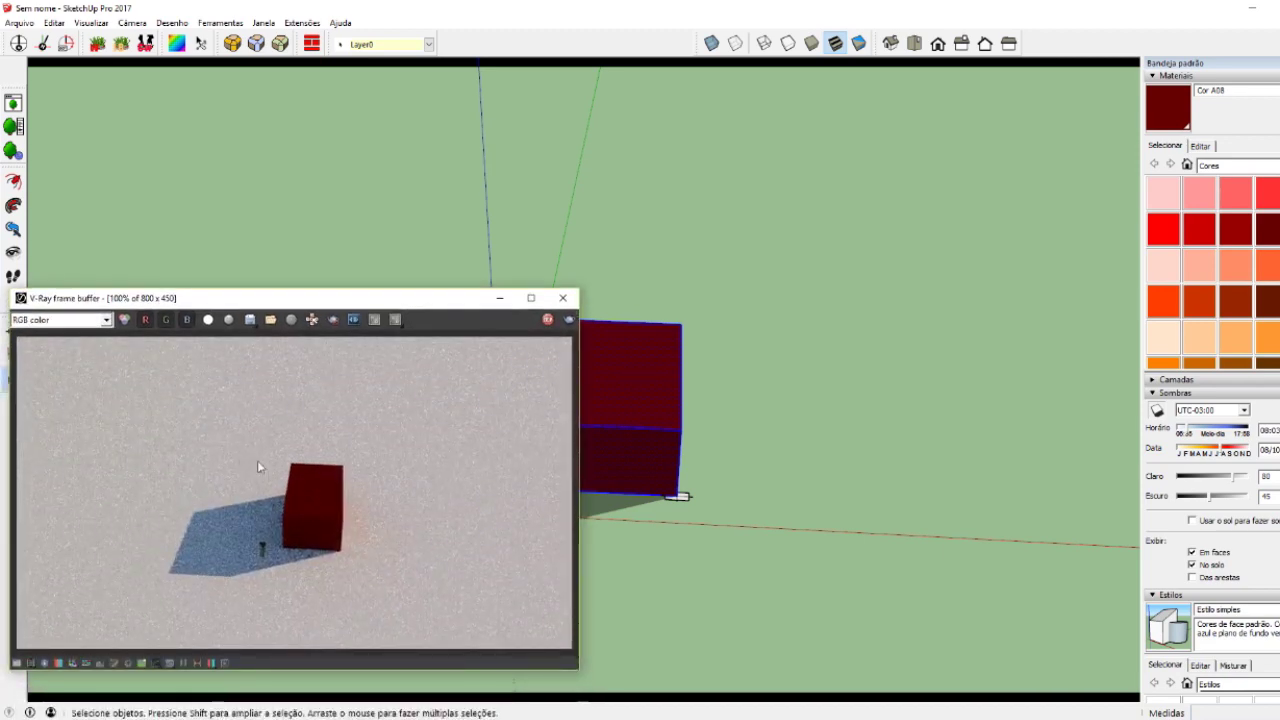
- Set the sun time to 14:28, then stop and close the V-Ray render window
{"action": "left_click", "coordinate": [456, 19]}
{"action": "left_click_drag", "start_coordinate": [510, 162], "coordinate": [523, 162]}
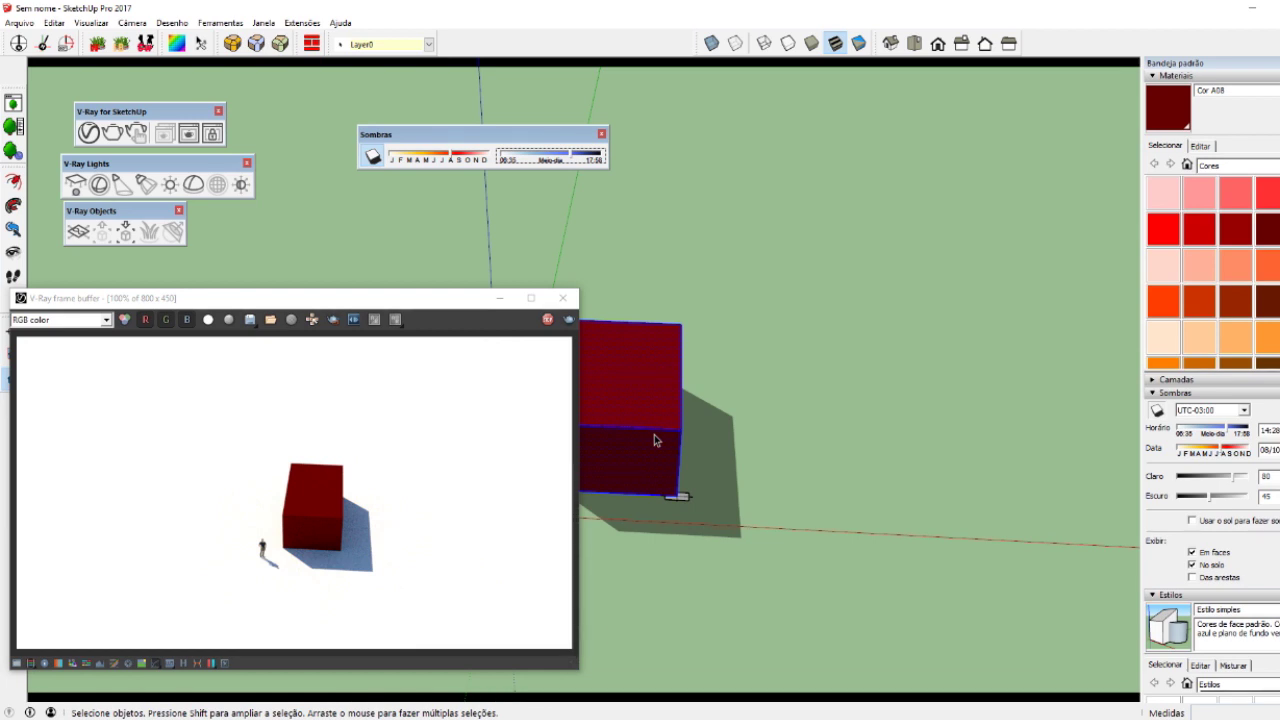
{"action": "left_click", "coordinate": [546, 320]}
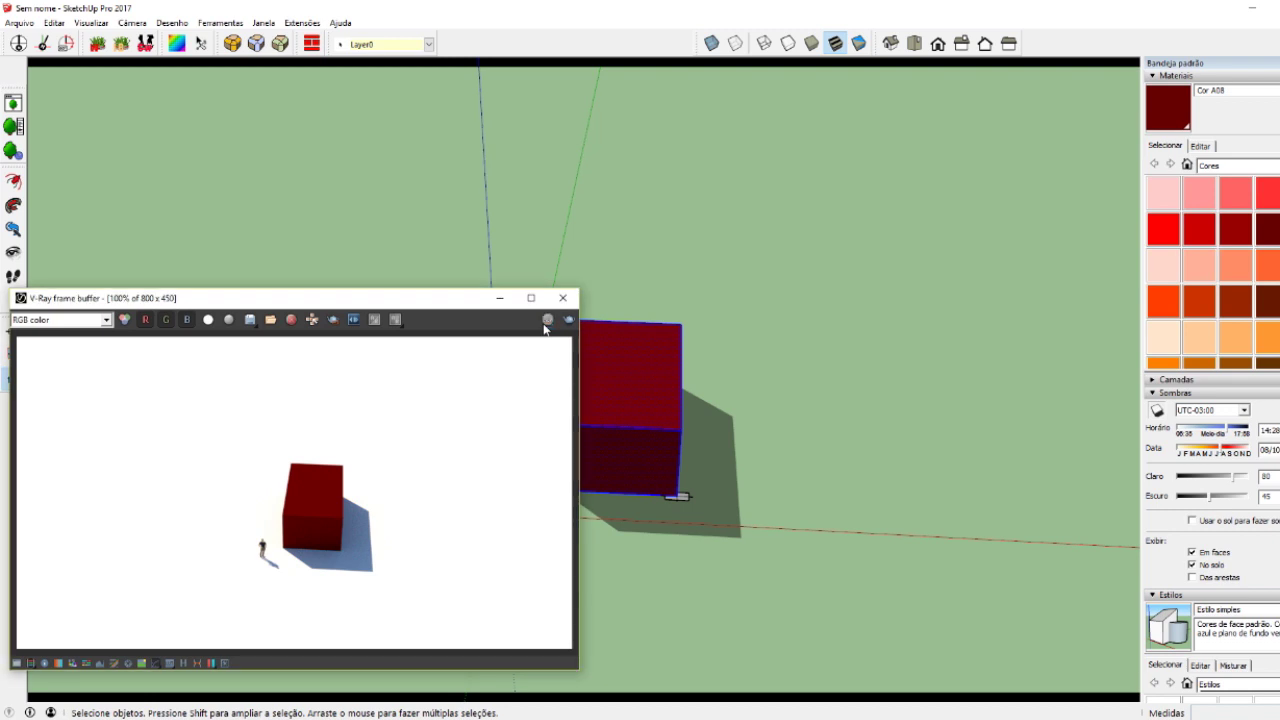
{"action": "left_click", "coordinate": [563, 298]}
{"action": "mouse_move", "coordinate": [408, 130]}
{"action": "left_mouse_down"}
{"action": "mouse_move", "coordinate": [924, 418]}
{"action": "mouse_move", "coordinate": [924, 398]}
{"action": "left_mouse_up"}
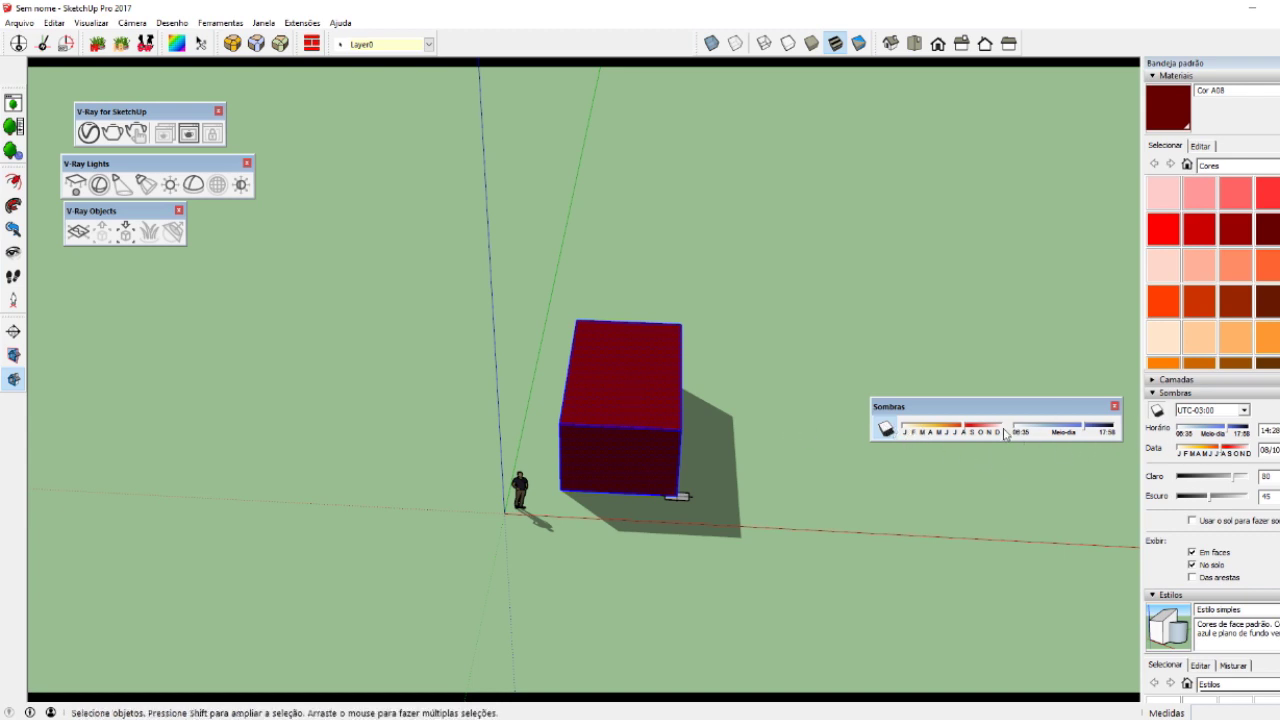
- Move the Sombras shadow controls near the top of the window
{"action": "mouse_move", "coordinate": [529, 398]}
{"action": "middle_mouse_down"}
{"action": "mouse_move", "coordinate": [646, 414]}
{"action": "mouse_move", "coordinate": [534, 423]}
{"action": "mouse_move", "coordinate": [574, 429]}
{"action": "middle_mouse_up"}
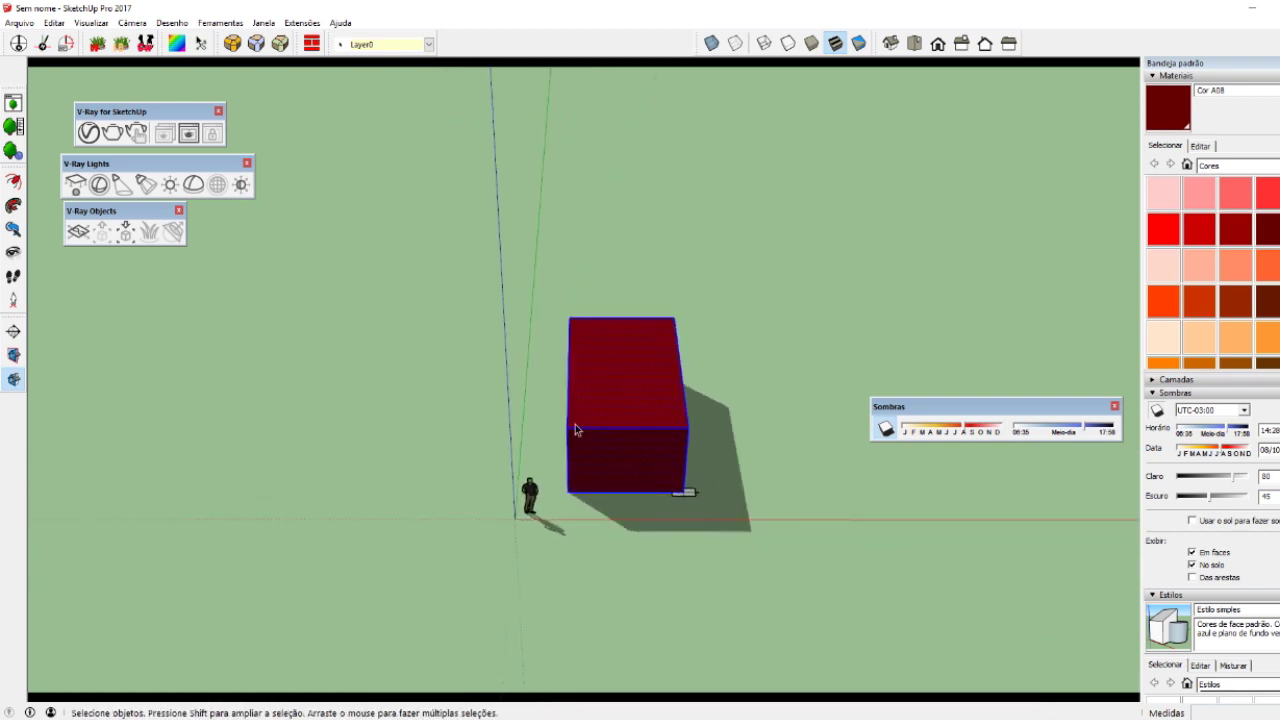
{"action": "mouse_move", "coordinate": [660, 440]}
{"action": "middle_mouse_down"}
{"action": "mouse_move", "coordinate": [586, 414]}
{"action": "mouse_move", "coordinate": [540, 428]}
{"action": "middle_mouse_up"}
{"action": "left_click_drag", "start_coordinate": [921, 409], "coordinate": [437, 182]}
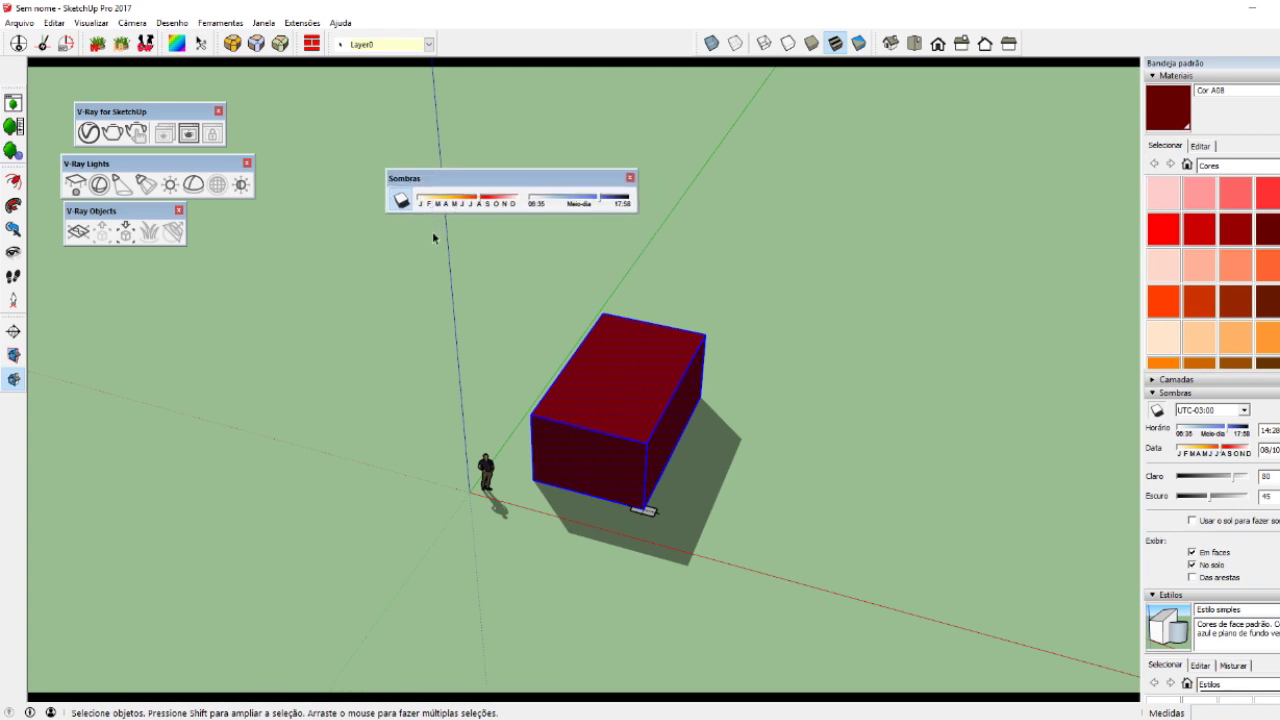
{"action": "mouse_move", "coordinate": [563, 398]}
{"action": "middle_mouse_down"}
{"action": "mouse_move", "coordinate": [594, 420]}
{"action": "mouse_move", "coordinate": [657, 206]}
{"action": "mouse_move", "coordinate": [491, 228]}
{"action": "mouse_move", "coordinate": [437, 266]}
{"action": "mouse_move", "coordinate": [569, 297]}
{"action": "middle_mouse_up"}
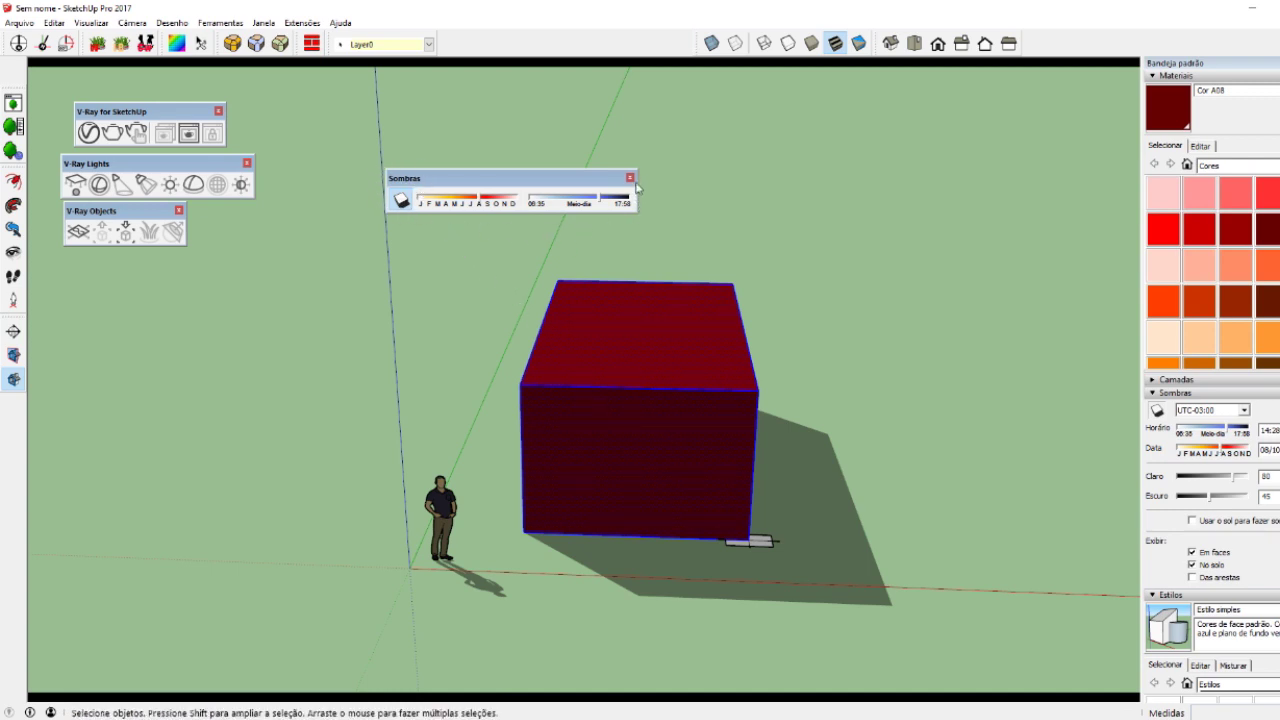
- Turn shadows off and then back on
{"action": "left_click", "coordinate": [401, 203]}
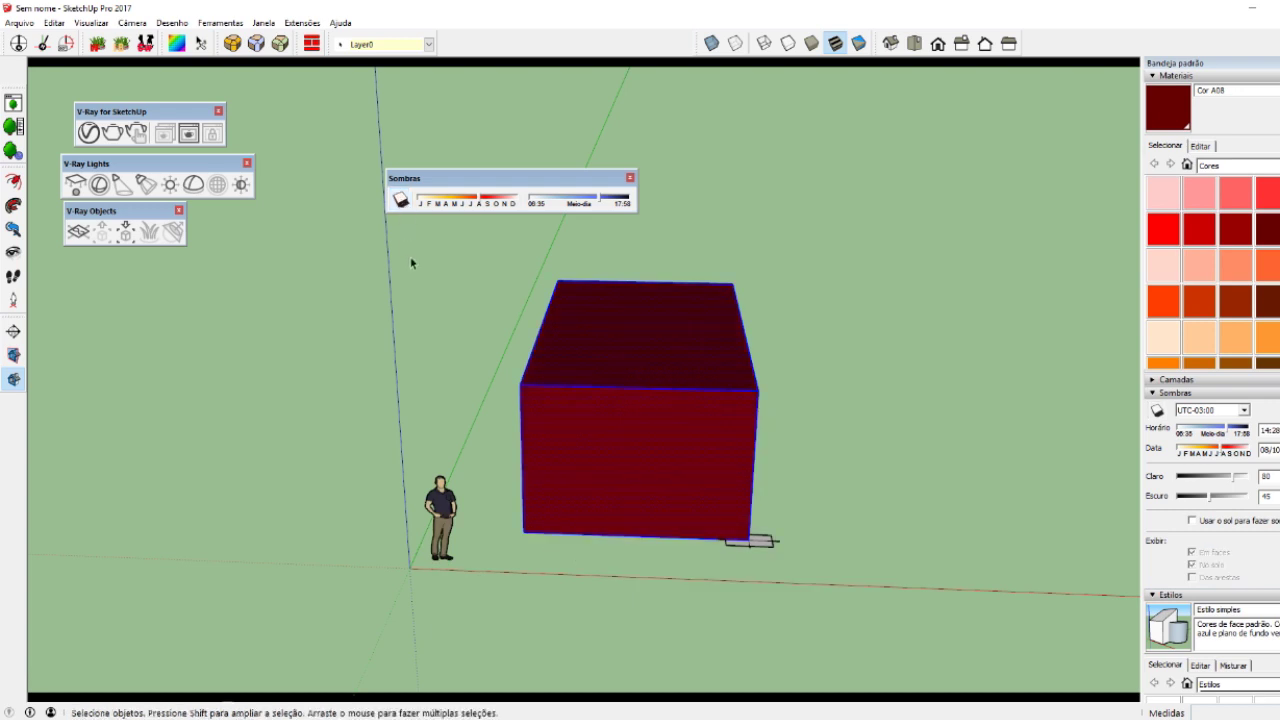
{"action": "middle_click_drag", "start_coordinate": [608, 360], "coordinate": [612, 398]}
{"action": "scroll", "coordinate": [612, 398], "scroll_direction": "up", "scroll_amount": 1}
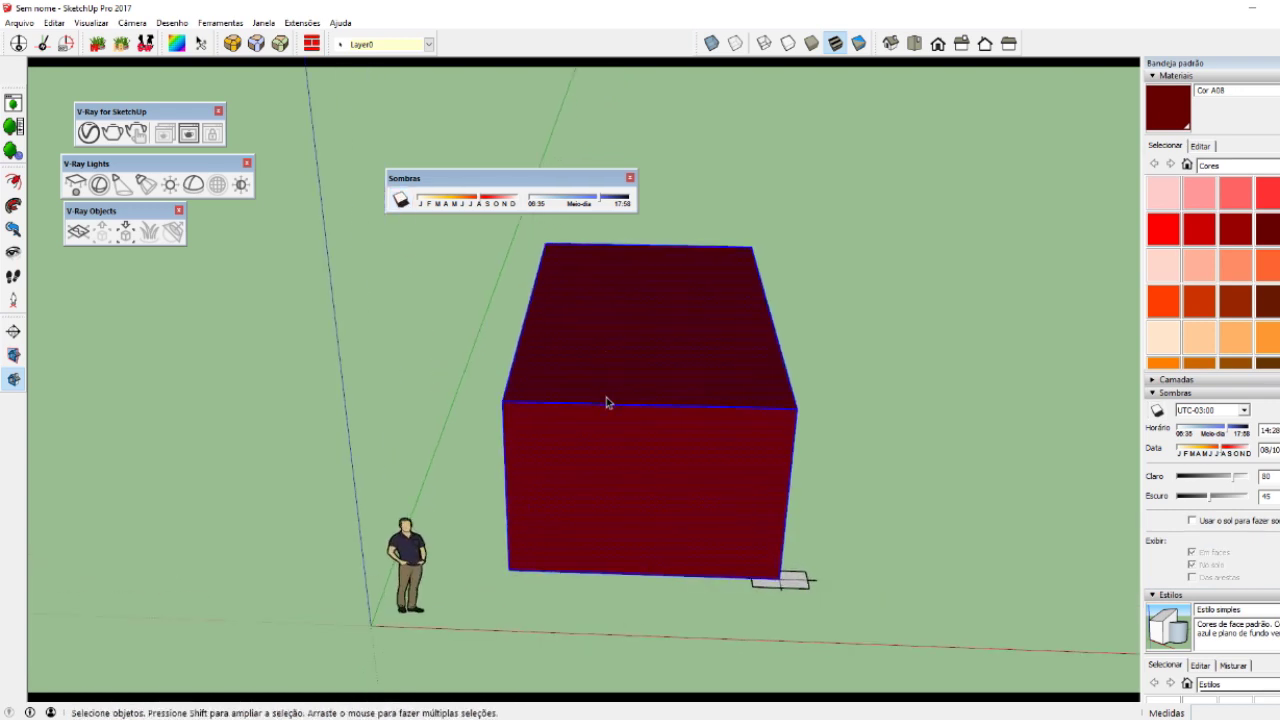
{"action": "scroll", "coordinate": [606, 400], "scroll_direction": "up", "scroll_amount": 1}
{"action": "scroll", "coordinate": [543, 429], "scroll_direction": "up", "scroll_amount": 1}
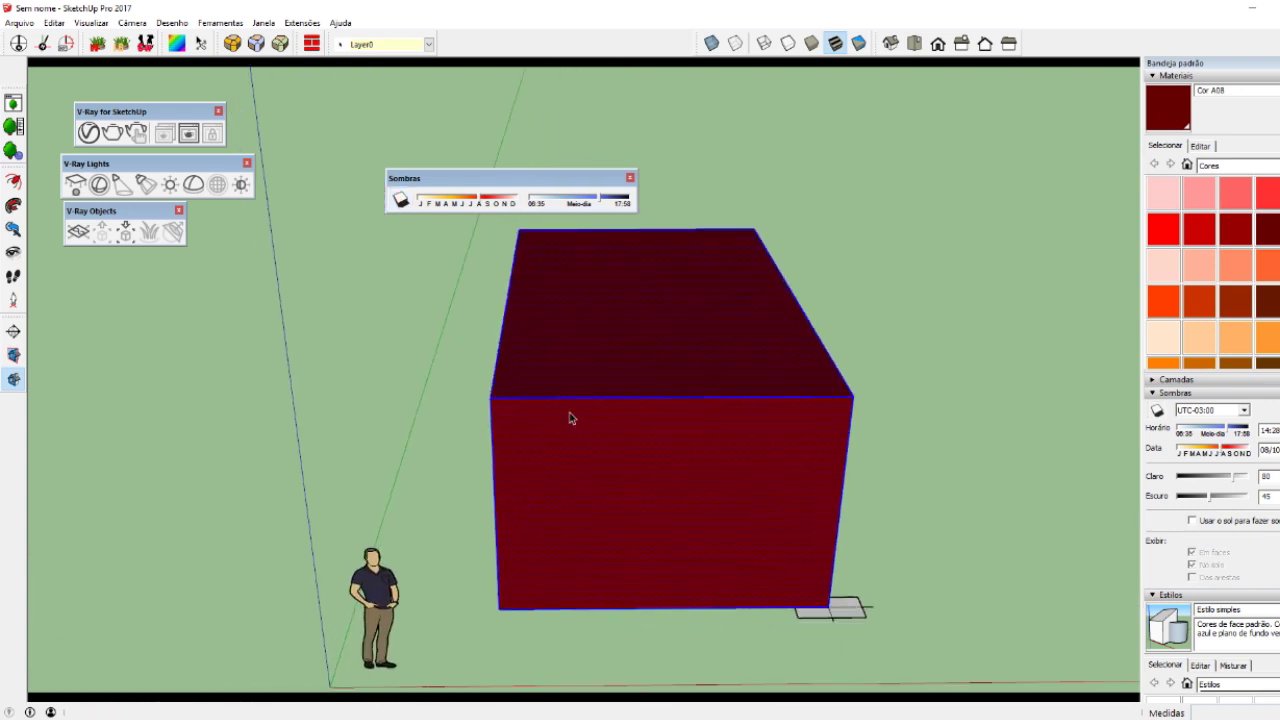
{"action": "left_click", "coordinate": [401, 200]}
{"action": "scroll", "coordinate": [677, 417], "scroll_direction": "down", "scroll_amount": 2}
- Move the sun time from 14:28 to 14:57 to shift the box's shadow
{"action": "middle_click_drag", "start_coordinate": [677, 417], "coordinate": [590, 357]}
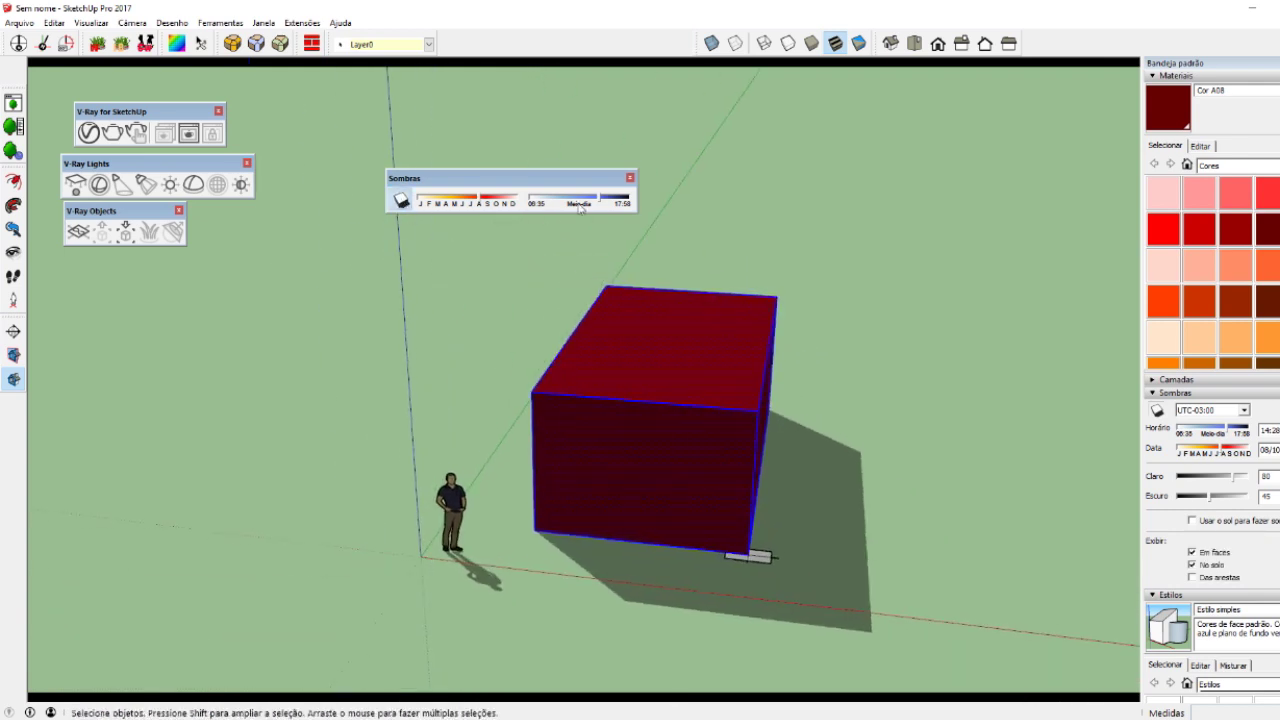
{"action": "left_click_drag", "start_coordinate": [579, 207], "coordinate": [583, 207]}
{"action": "mouse_move", "coordinate": [620, 434]}
{"action": "middle_mouse_down"}
{"action": "mouse_move", "coordinate": [665, 411]}
{"action": "mouse_move", "coordinate": [694, 354]}
{"action": "mouse_move", "coordinate": [614, 400]}
{"action": "mouse_move", "coordinate": [626, 389]}
{"action": "mouse_move", "coordinate": [601, 385]}
{"action": "middle_mouse_up"}
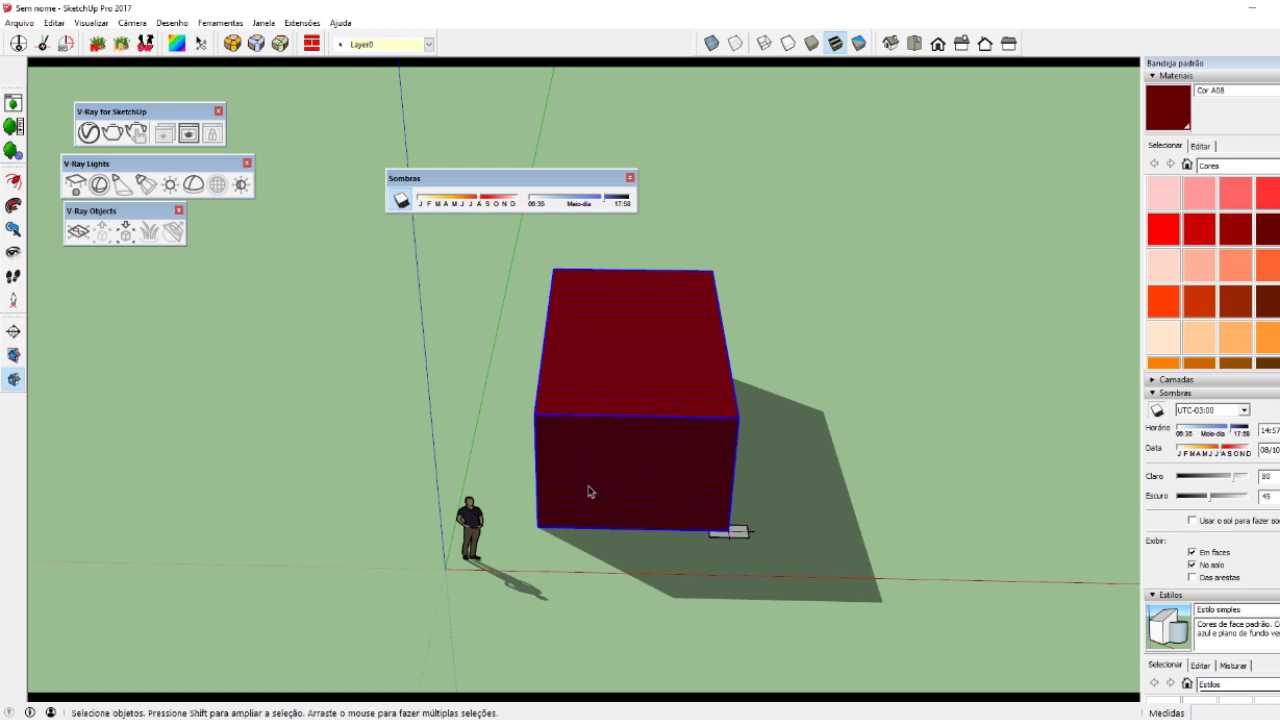
{"action": "scroll", "coordinate": [642, 466], "scroll_direction": "up", "scroll_amount": 1}
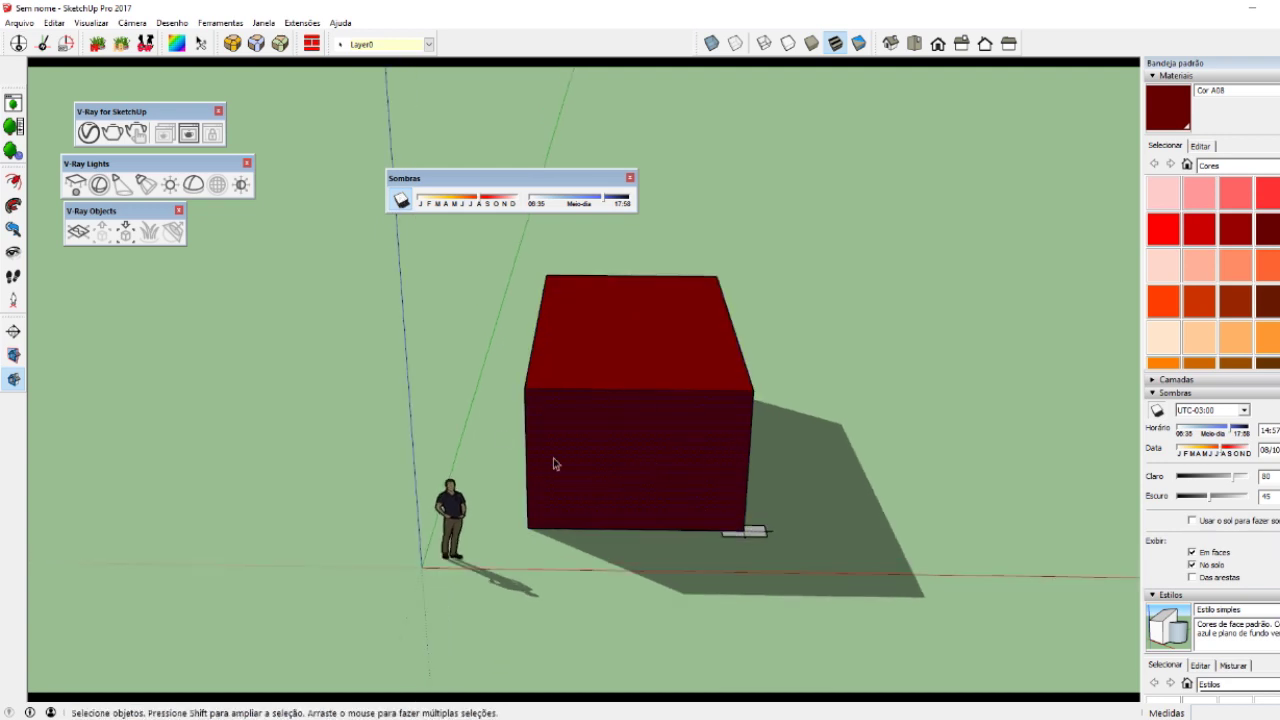
{"action": "left_click", "coordinate": [401, 199]}
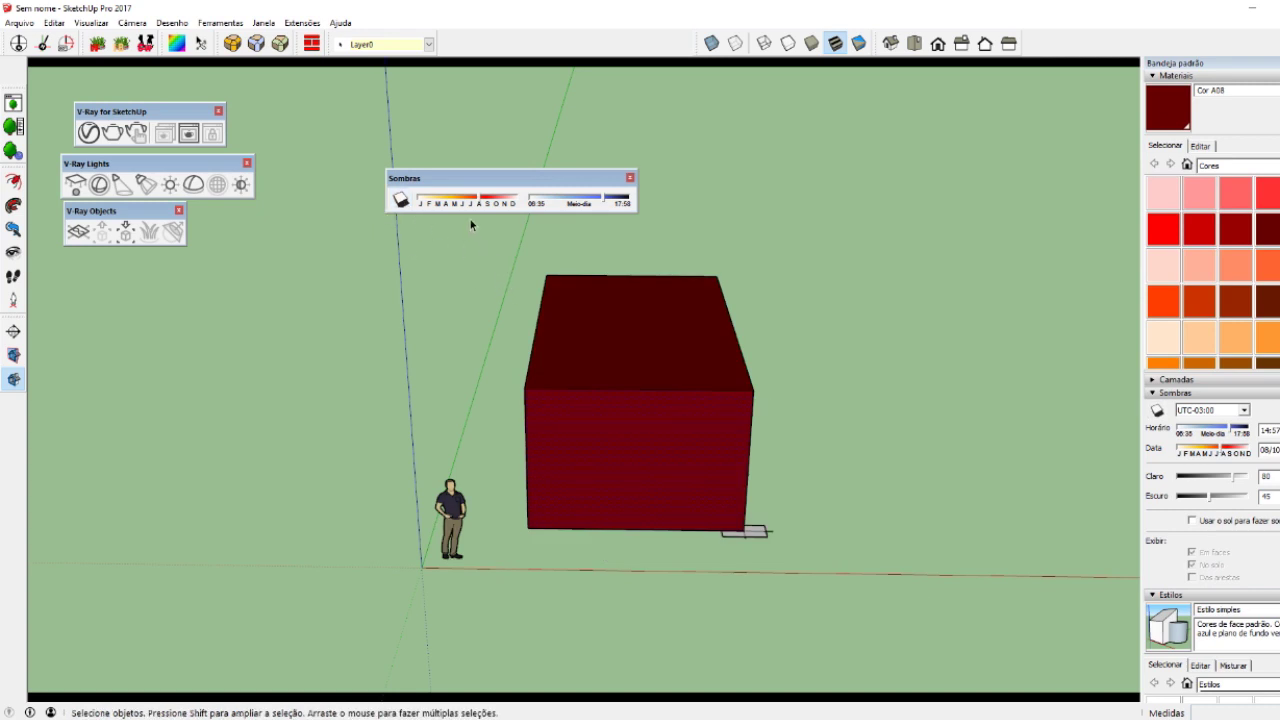
{"action": "left_click", "coordinate": [401, 199]}
{"action": "left_click_drag", "start_coordinate": [590, 194], "coordinate": [553, 205]}
{"action": "left_click", "coordinate": [376, 207]}
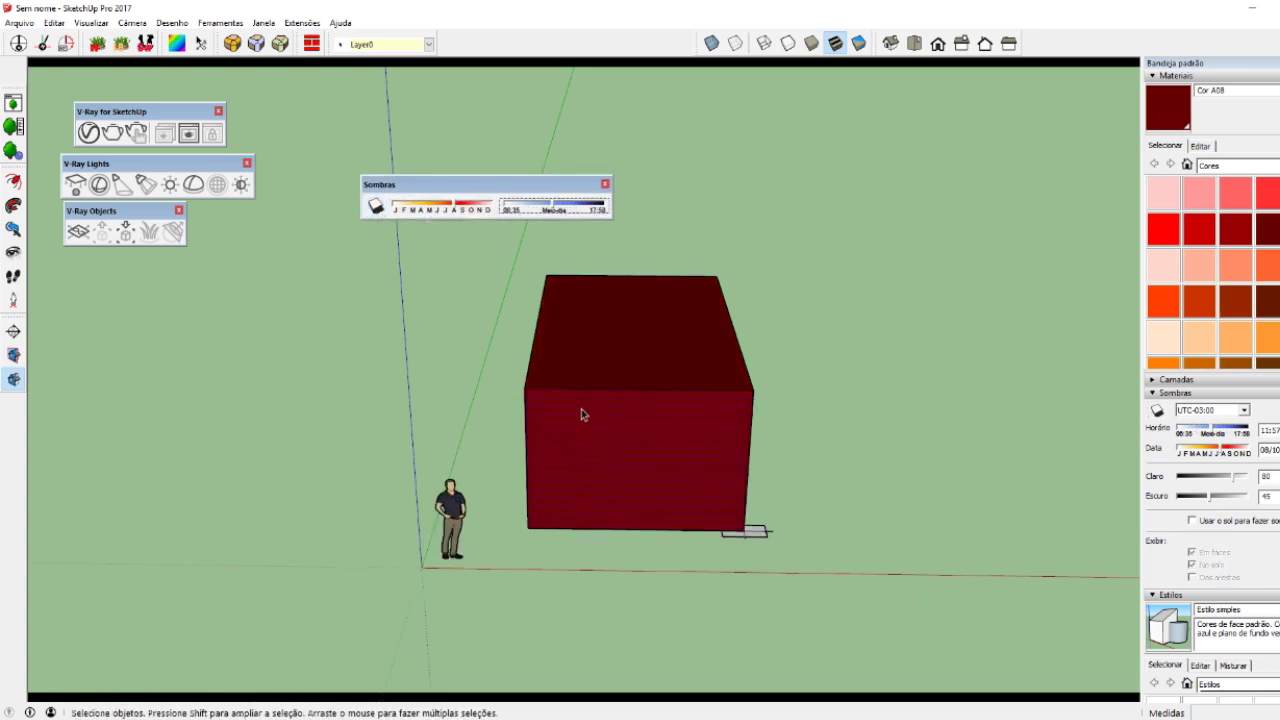
{"action": "scroll", "coordinate": [594, 449], "scroll_direction": "down", "scroll_amount": 2}
{"action": "scroll", "coordinate": [593, 449], "scroll_direction": "down", "scroll_amount": 2}
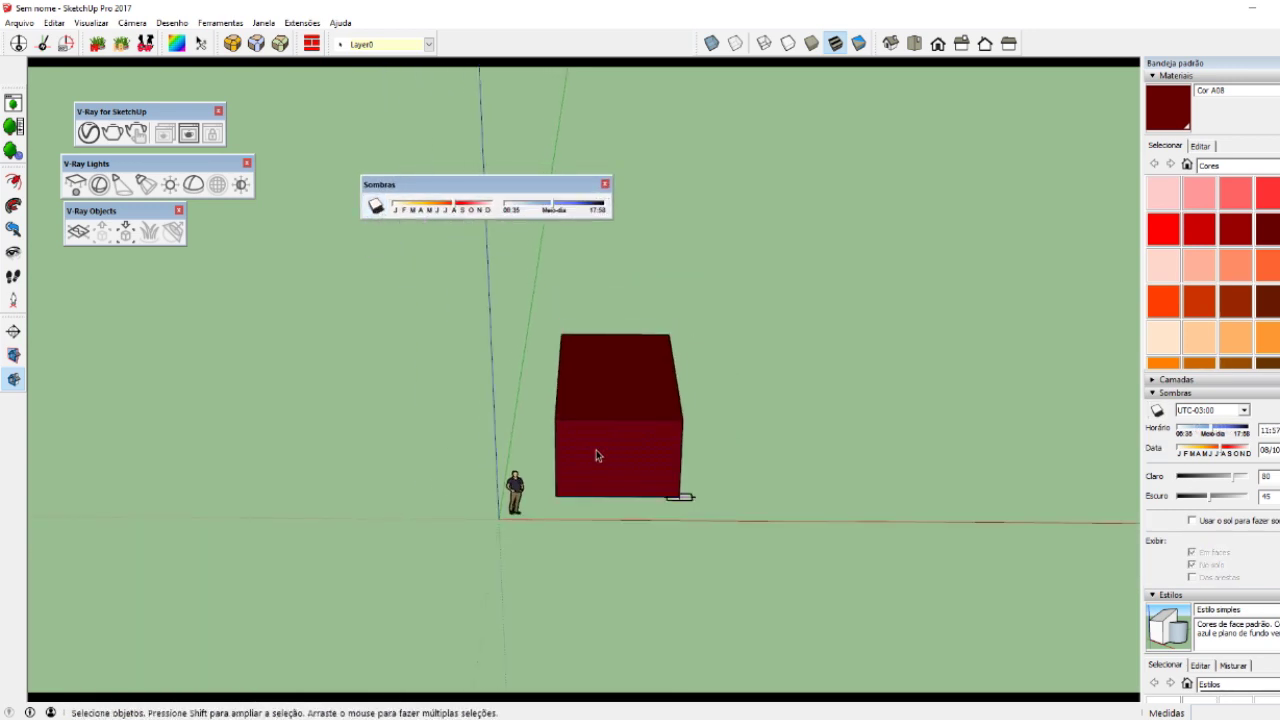
{"action": "scroll", "coordinate": [600, 425], "scroll_direction": "up", "scroll_amount": 2}
{"action": "scroll", "coordinate": [602, 420], "scroll_direction": "up", "scroll_amount": 1}
{"action": "mouse_move", "coordinate": [602, 416]}
{"action": "middle_mouse_down"}
{"action": "mouse_move", "coordinate": [580, 363]}
{"action": "mouse_move", "coordinate": [583, 423]}
{"action": "middle_mouse_up"}
{"action": "scroll", "coordinate": [578, 418], "scroll_direction": "down", "scroll_amount": 1}
{"action": "scroll", "coordinate": [576, 414], "scroll_direction": "down", "scroll_amount": 1}
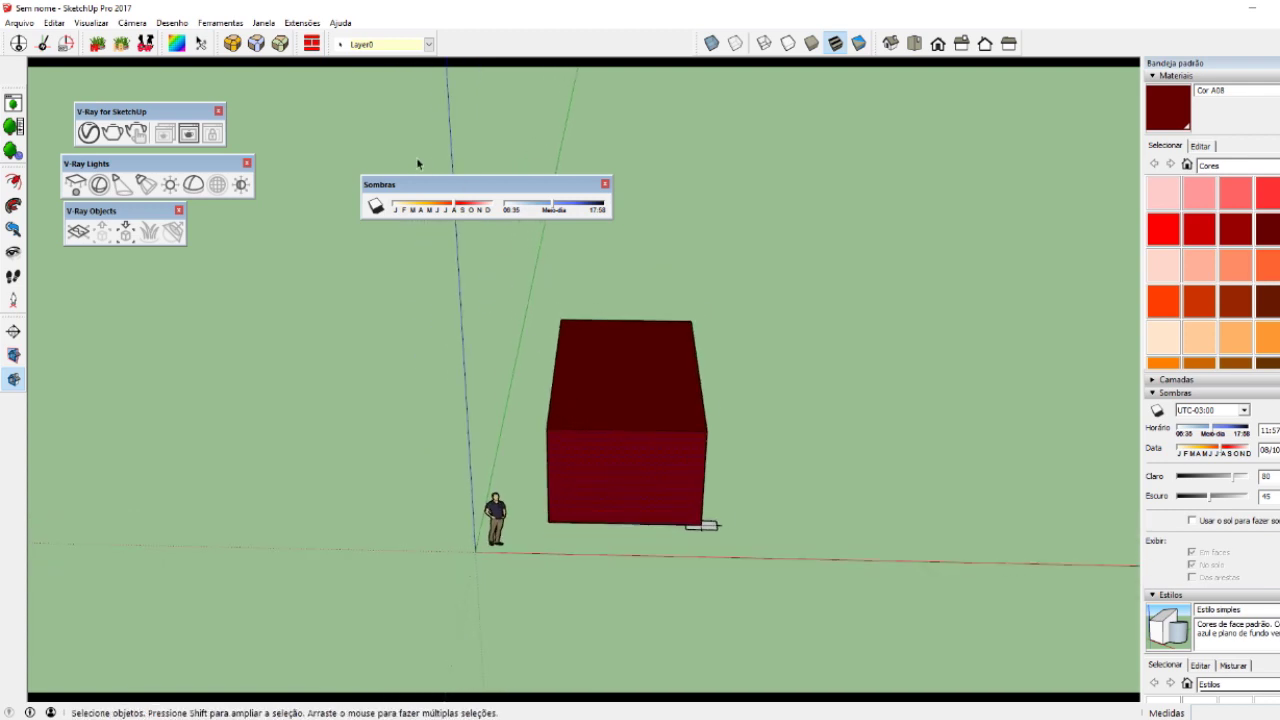
{"action": "scroll", "coordinate": [580, 380], "scroll_direction": "up", "scroll_amount": 1}
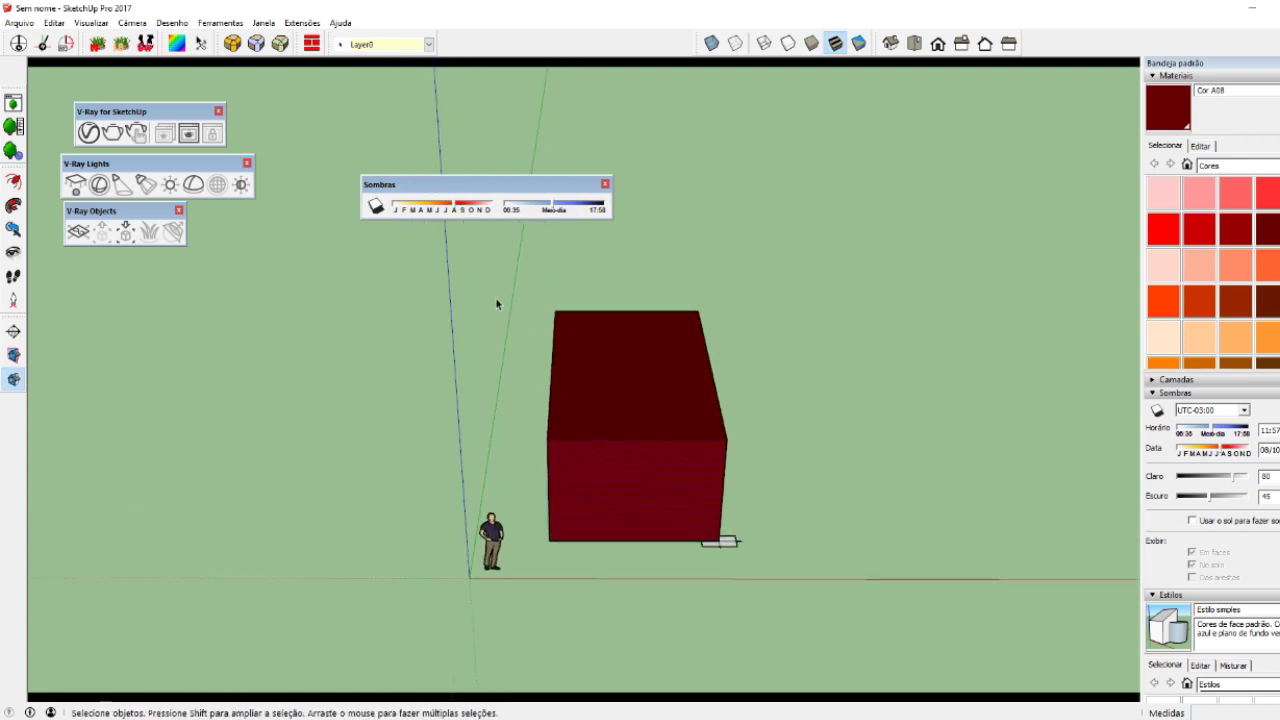
{"action": "scroll", "coordinate": [471, 349], "scroll_direction": "up", "scroll_amount": 1}
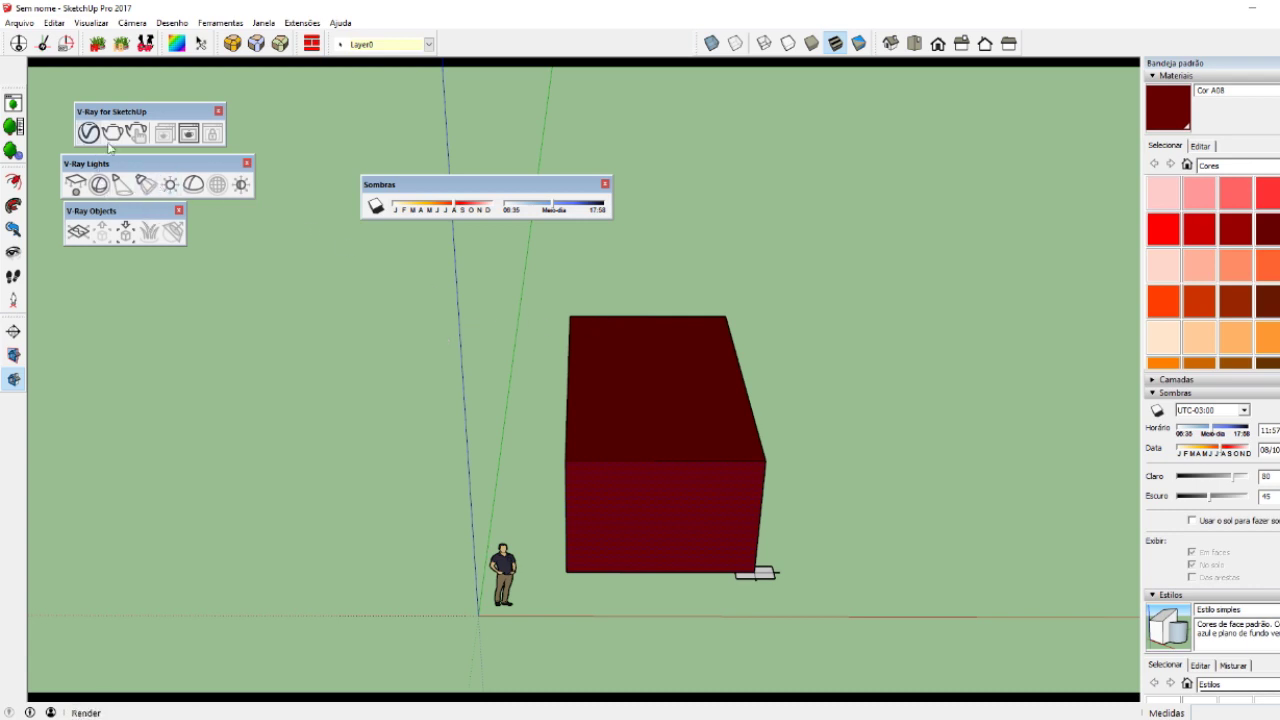
- Line up the V-Ray lights and objects toolbars, dock Sombras, and list SunLight in the Asset Editor
{"action": "left_click_drag", "start_coordinate": [118, 164], "coordinate": [296, 109]}
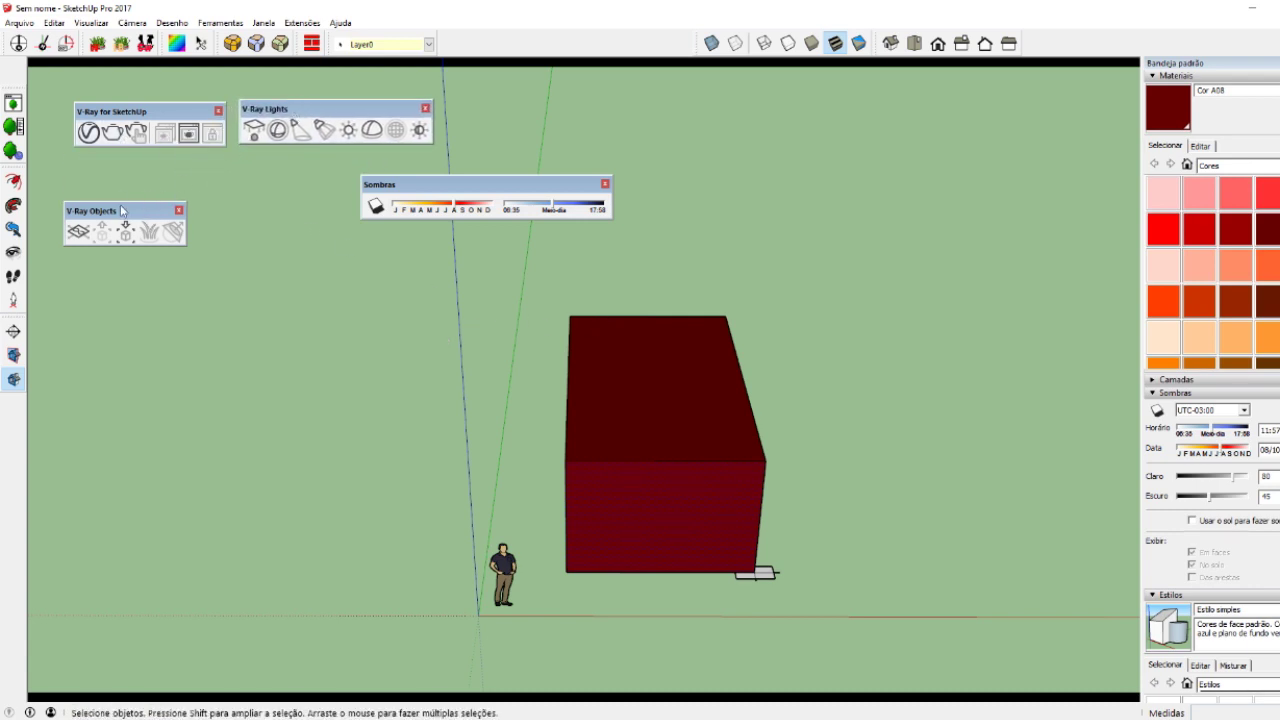
{"action": "left_click_drag", "start_coordinate": [121, 210], "coordinate": [502, 107]}
{"action": "double_click", "coordinate": [522, 184]}
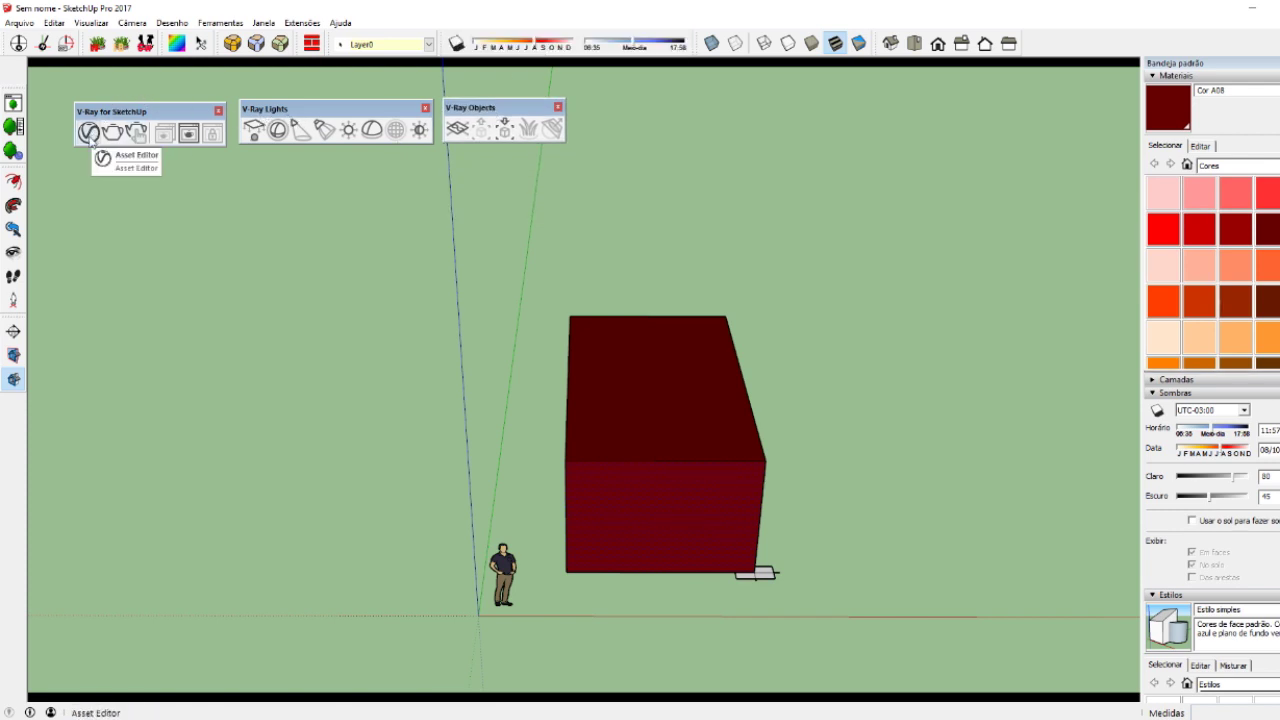
{"action": "left_click", "coordinate": [89, 133]}
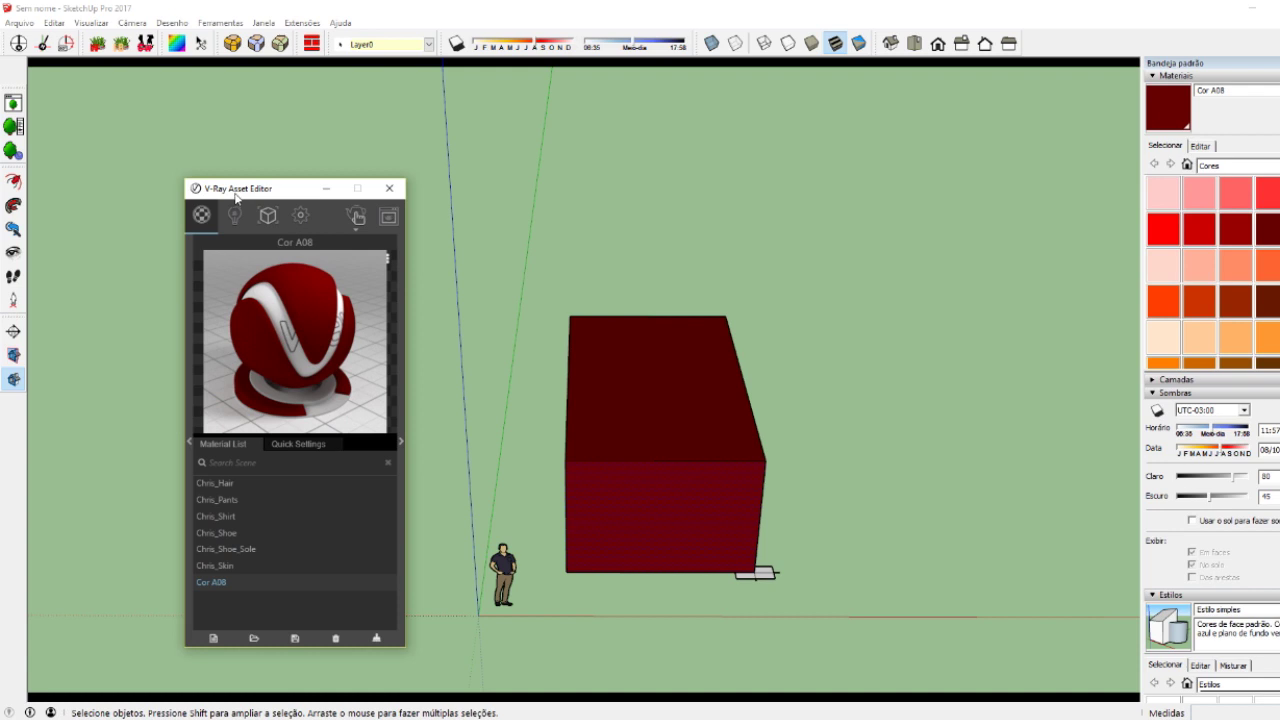
{"action": "left_click", "coordinate": [238, 220]}
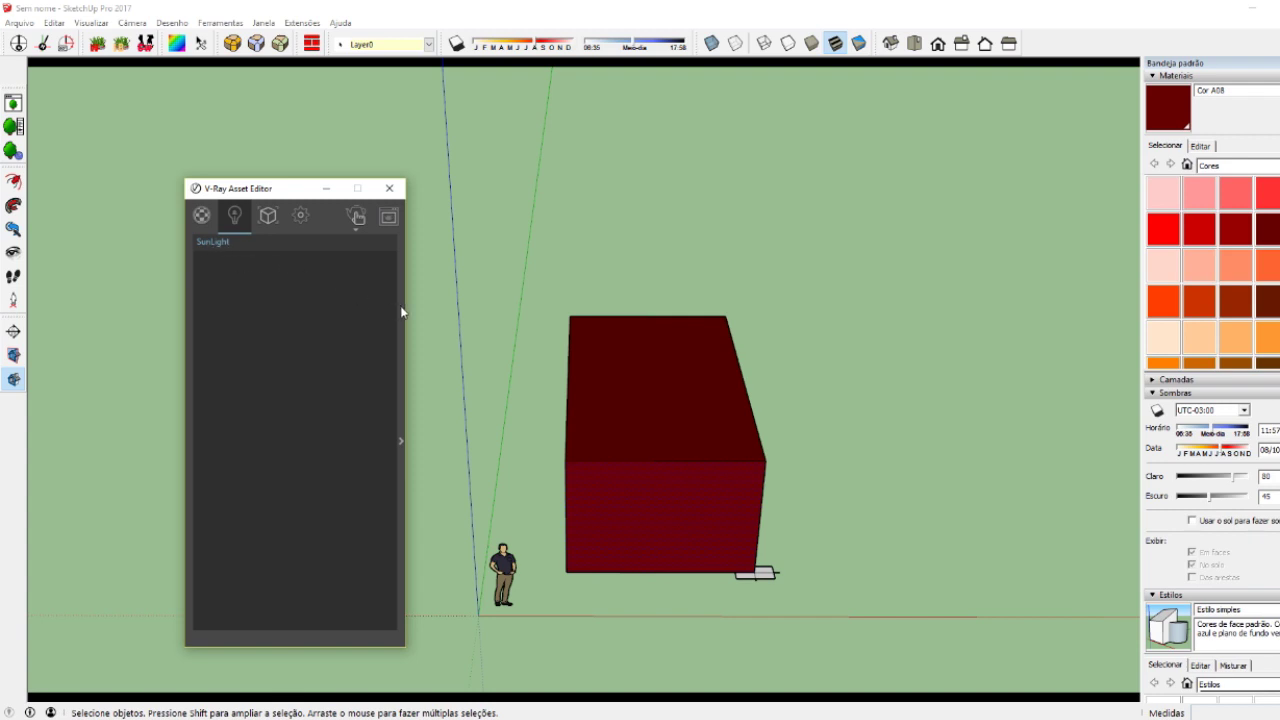
- Render the red box with V-Ray and expand the Asset Editor to SunLight's settings
{"action": "left_click", "coordinate": [356, 216]}
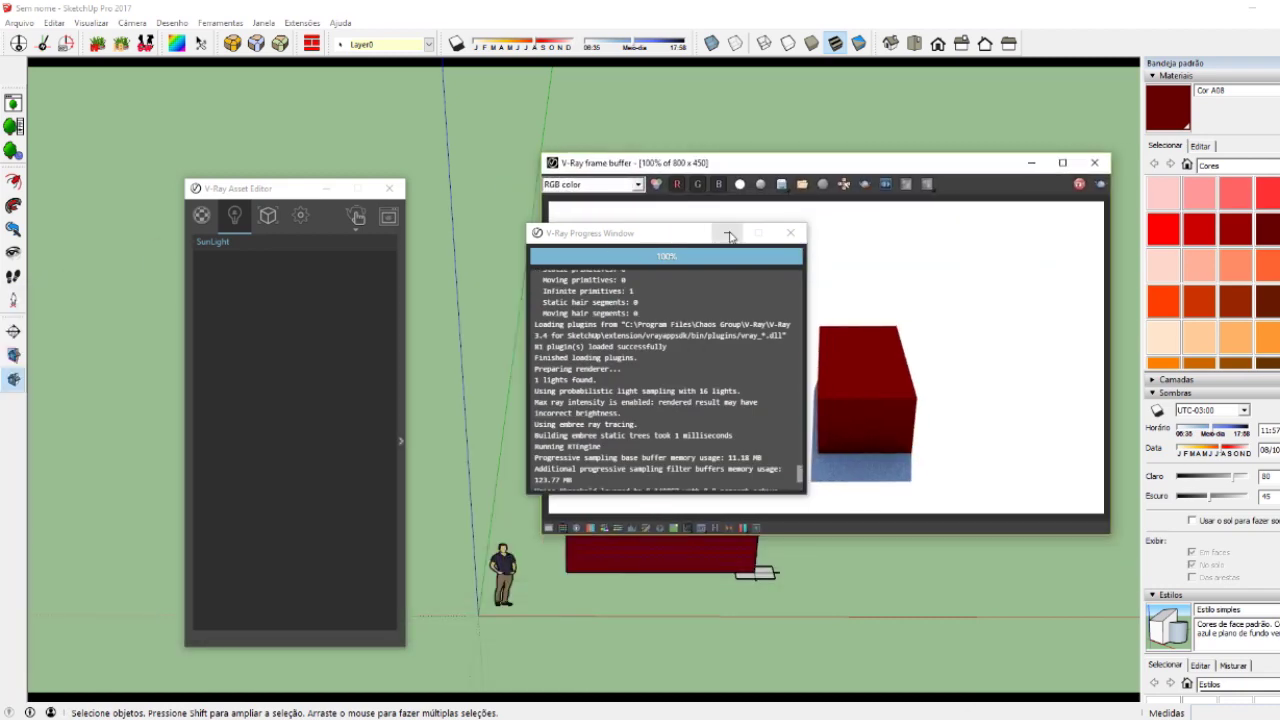
{"action": "left_click", "coordinate": [729, 236]}
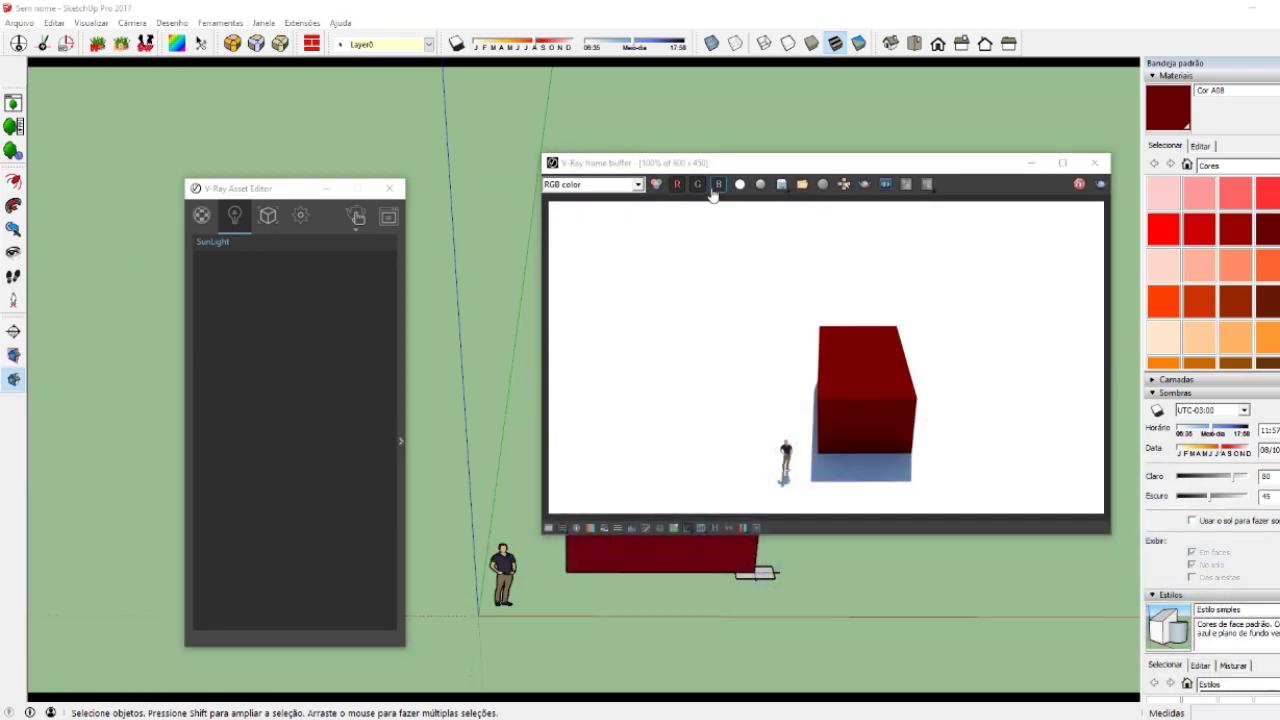
{"action": "mouse_move", "coordinate": [651, 549]}
{"action": "middle_mouse_down"}
{"action": "mouse_move", "coordinate": [840, 537]}
{"action": "mouse_move", "coordinate": [628, 621]}
{"action": "mouse_move", "coordinate": [878, 590]}
{"action": "mouse_move", "coordinate": [747, 590]}
{"action": "middle_mouse_up"}
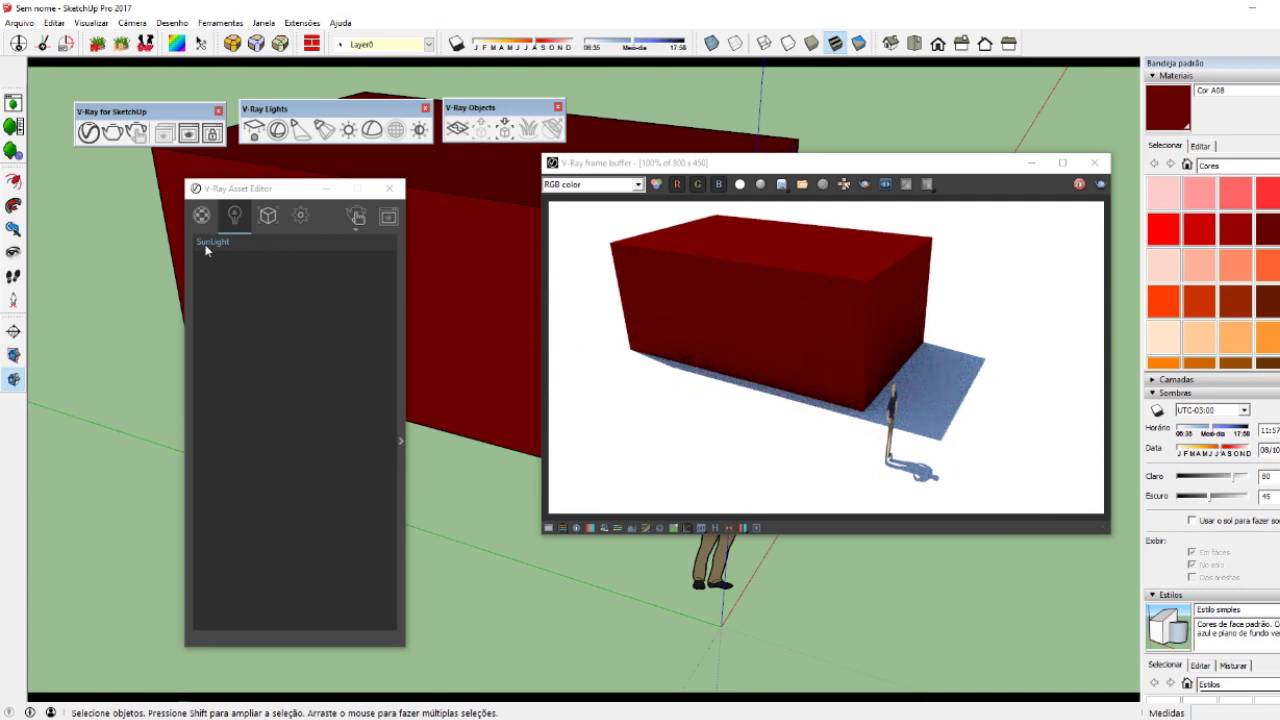
{"action": "left_click", "coordinate": [231, 230]}
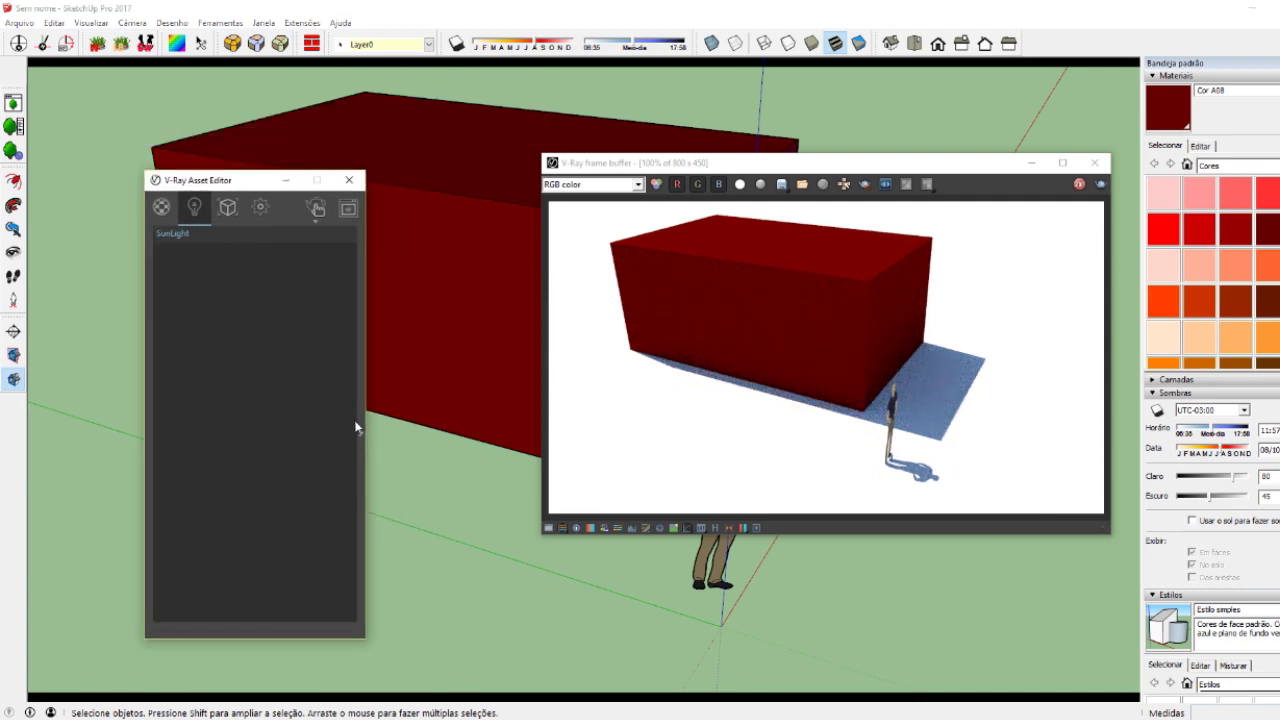
{"action": "left_click", "coordinate": [360, 434]}
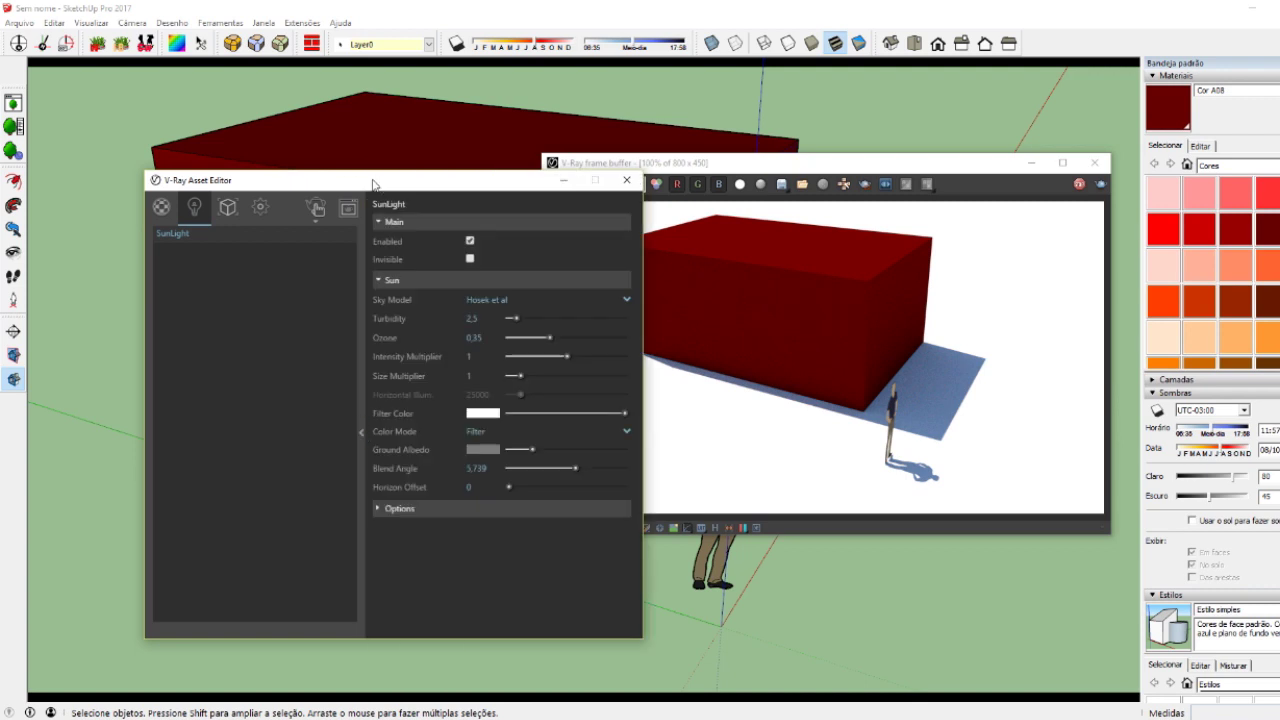
- Toggle SunLight's Enabled checkbox off and on twice to compare renders
{"action": "left_click_drag", "start_coordinate": [372, 184], "coordinate": [266, 166]}
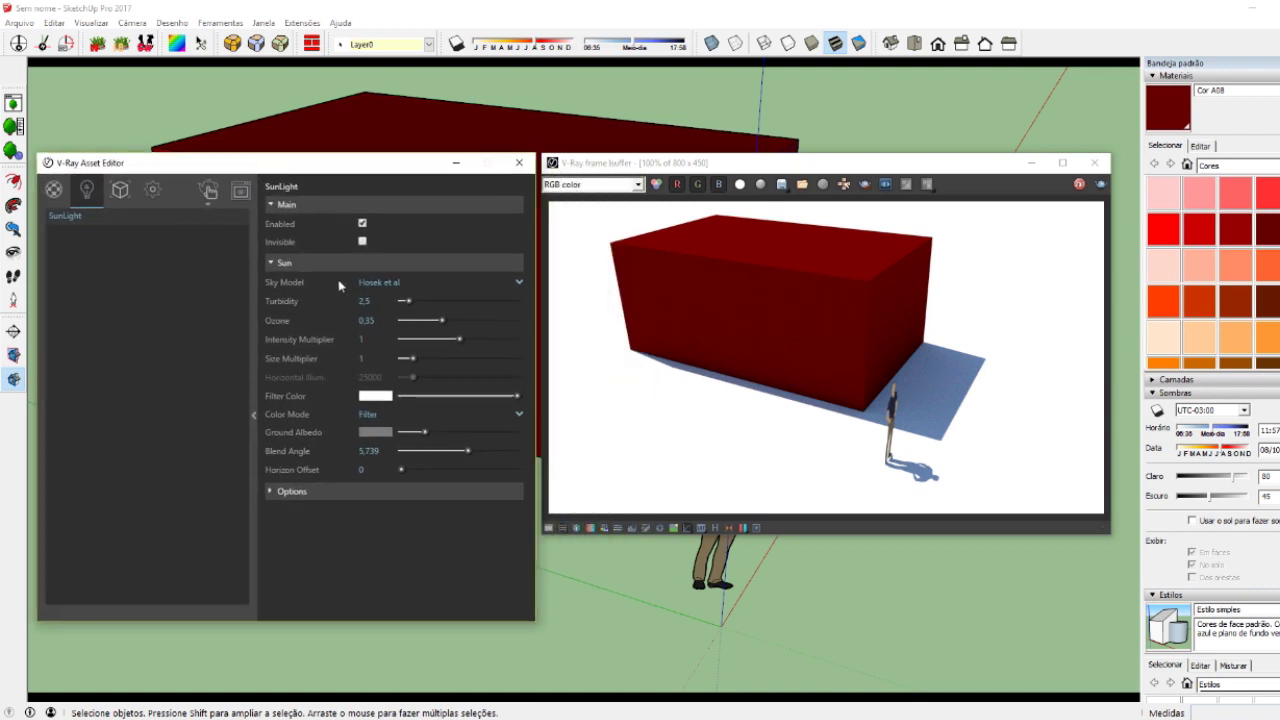
{"action": "left_click", "coordinate": [362, 225]}
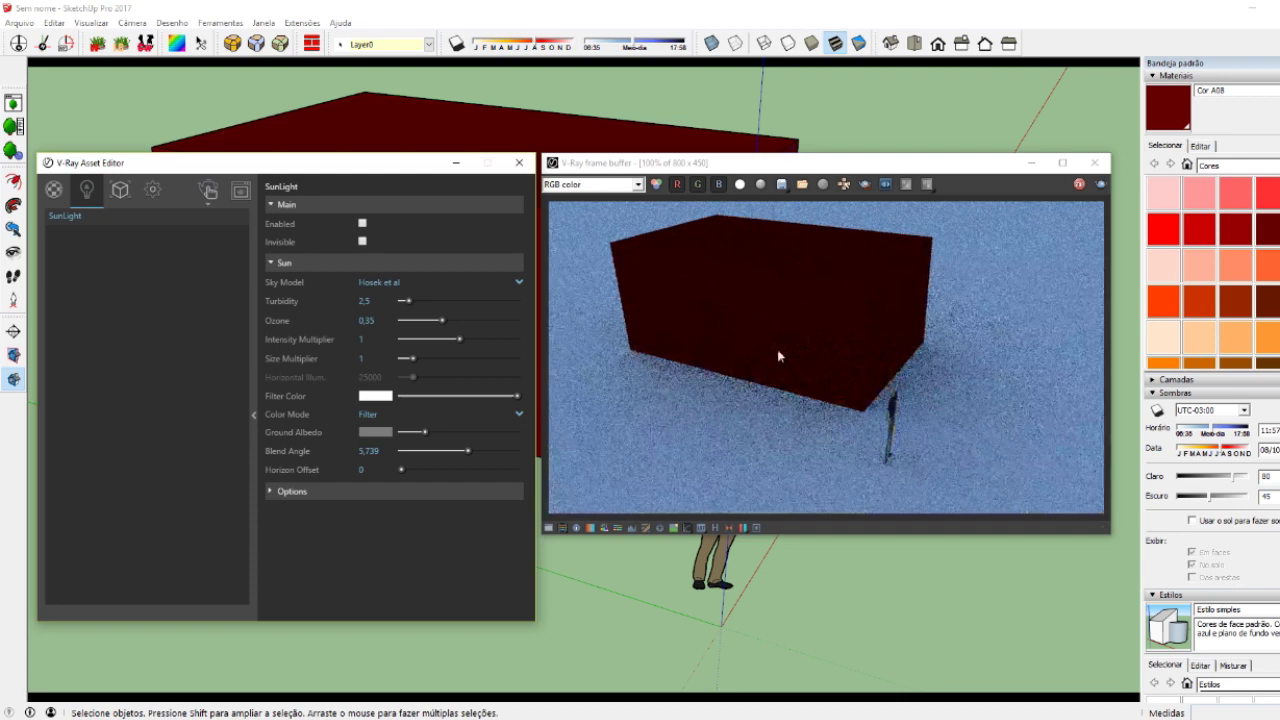
{"action": "left_click", "coordinate": [362, 224]}
{"action": "left_click", "coordinate": [362, 224]}
{"action": "left_click", "coordinate": [362, 224]}
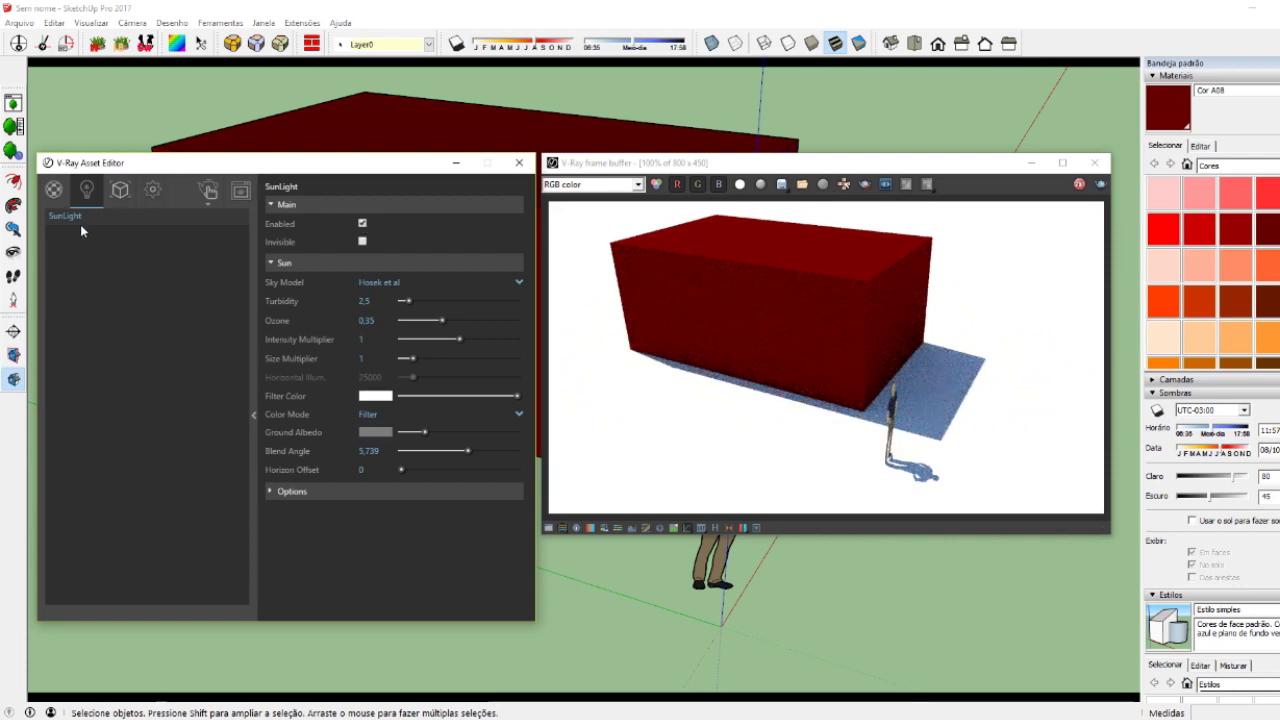
- Compare the render with SunLight off and on once more, then close the V-Ray frame buffer
{"action": "left_click_drag", "start_coordinate": [153, 170], "coordinate": [445, 174]}
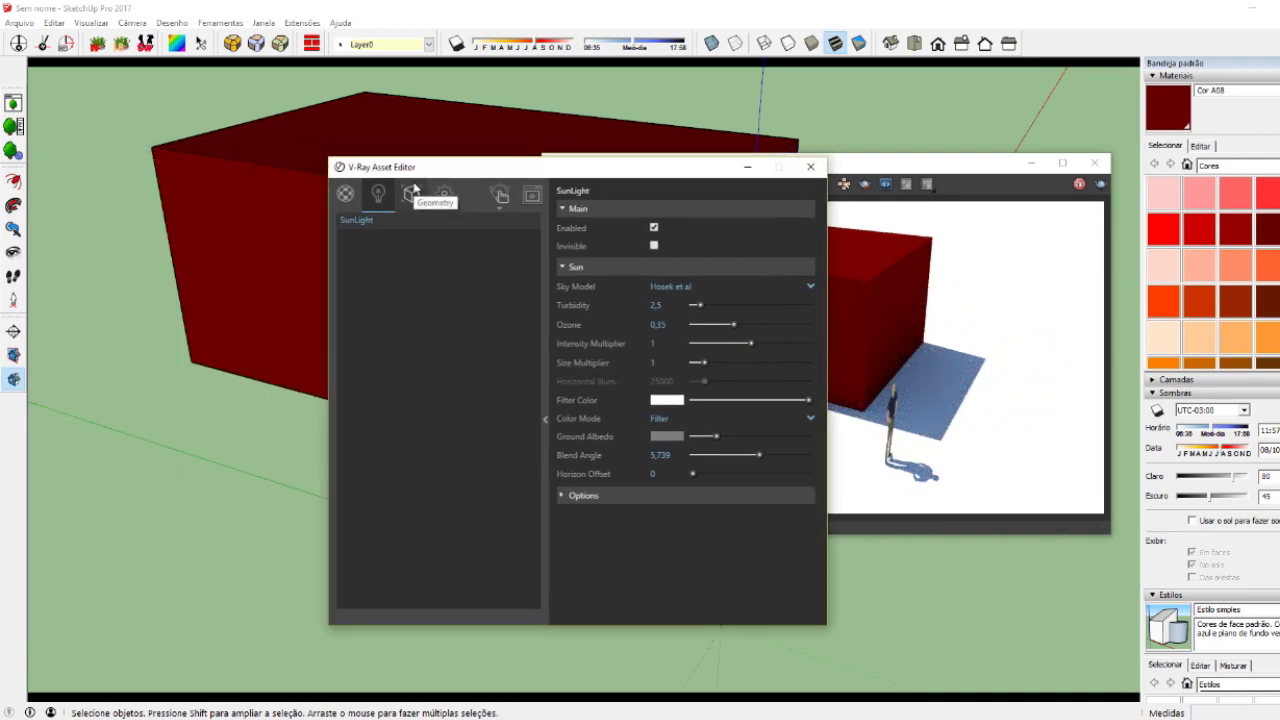
{"action": "left_click_drag", "start_coordinate": [437, 175], "coordinate": [235, 174]}
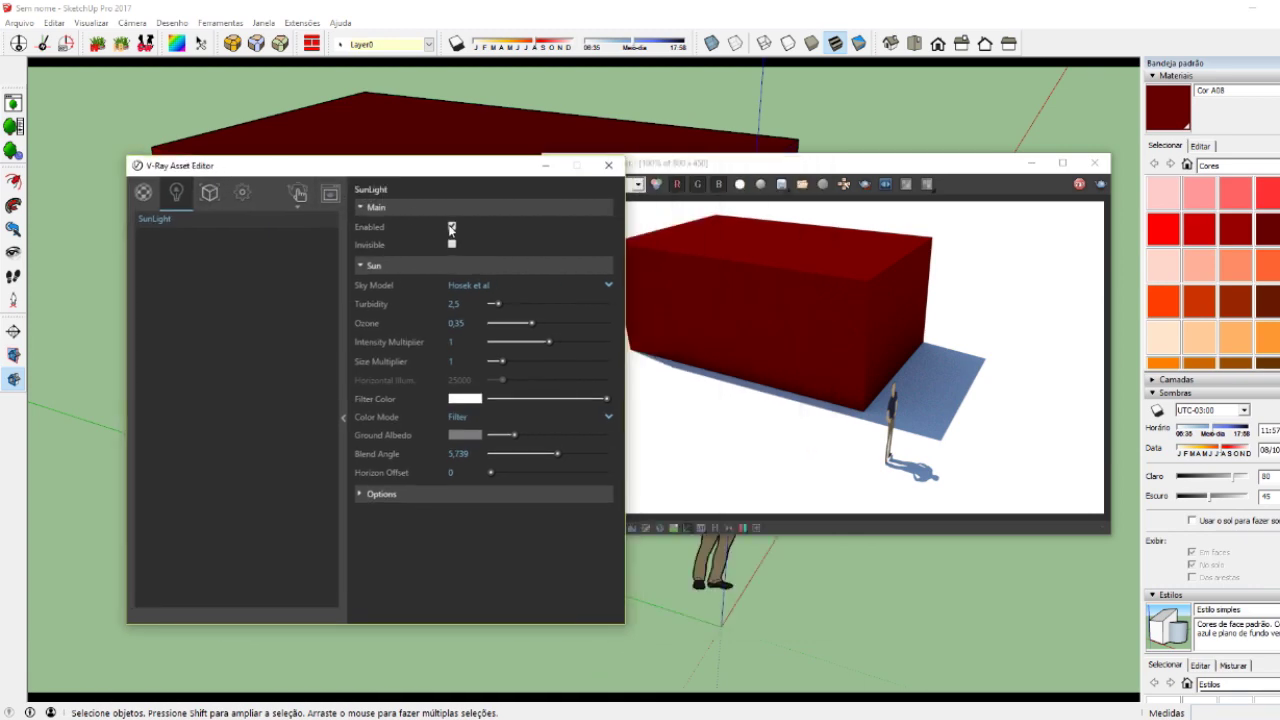
{"action": "left_click", "coordinate": [451, 227]}
{"action": "left_click", "coordinate": [450, 226]}
{"action": "left_click", "coordinate": [1080, 191]}
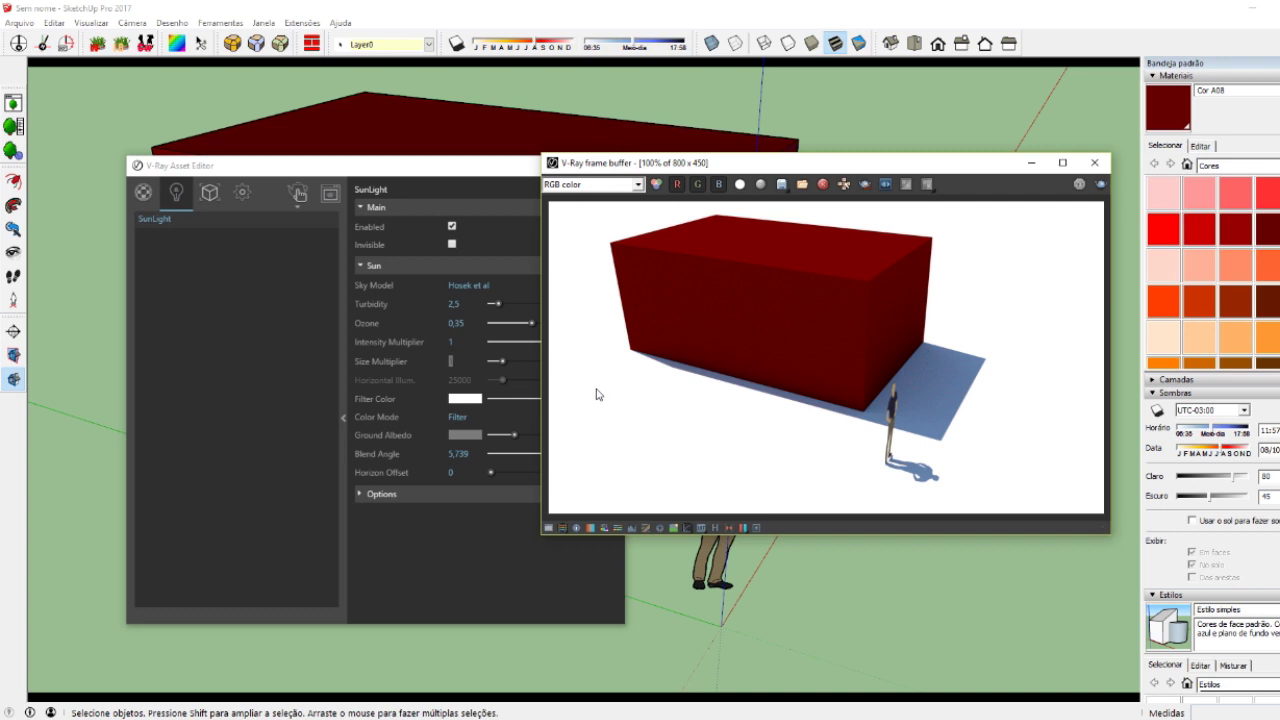
{"action": "left_click", "coordinate": [1094, 162]}
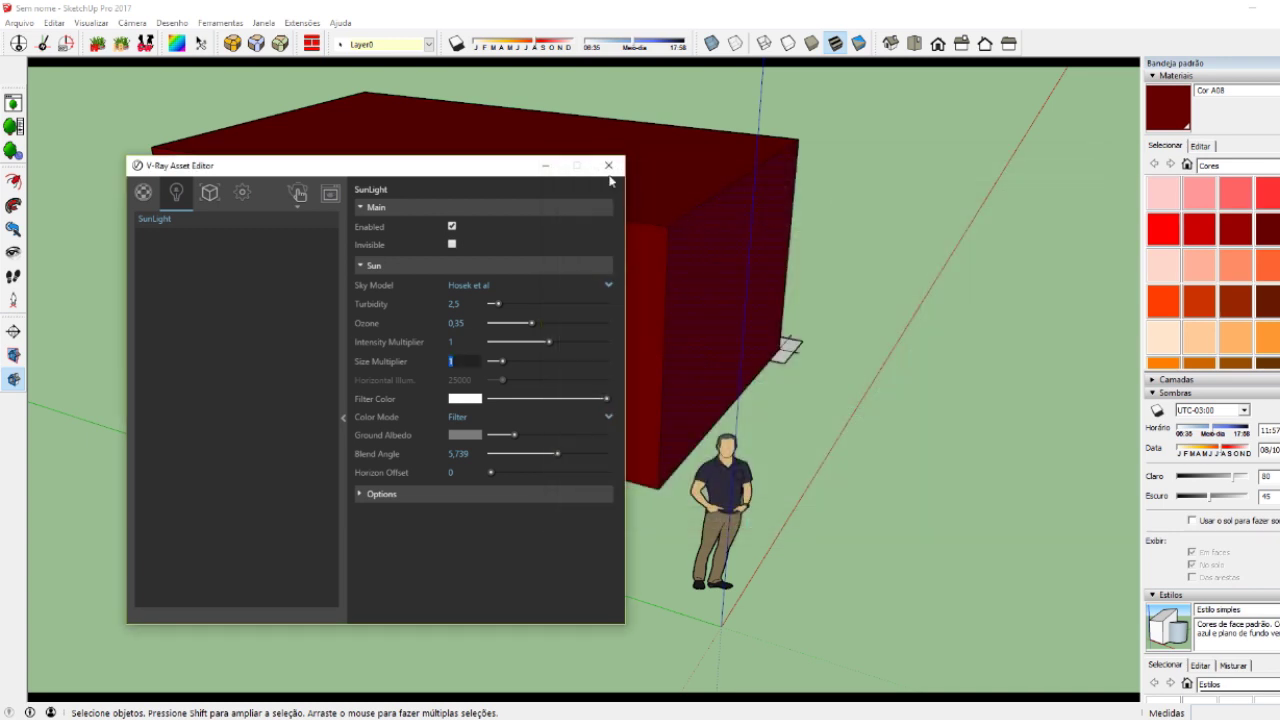
- Close the V-Ray Asset Editor and float the Solar North toolbar over the model
{"action": "left_click", "coordinate": [608, 166]}
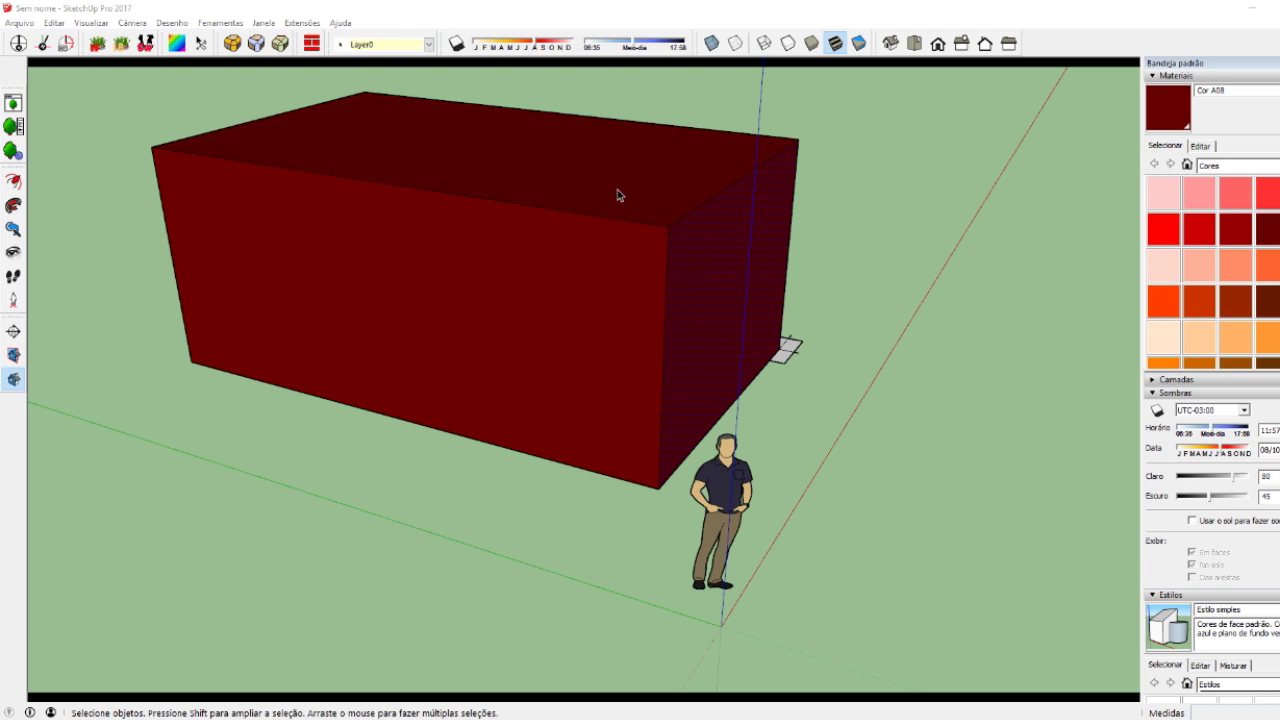
{"action": "mouse_move", "coordinate": [657, 191]}
{"action": "middle_mouse_down"}
{"action": "mouse_move", "coordinate": [672, 227]}
{"action": "mouse_move", "coordinate": [276, 216]}
{"action": "mouse_move", "coordinate": [543, 385]}
{"action": "mouse_move", "coordinate": [440, 440]}
{"action": "middle_mouse_up"}
{"action": "scroll", "coordinate": [440, 440], "scroll_direction": "up", "scroll_amount": 2}
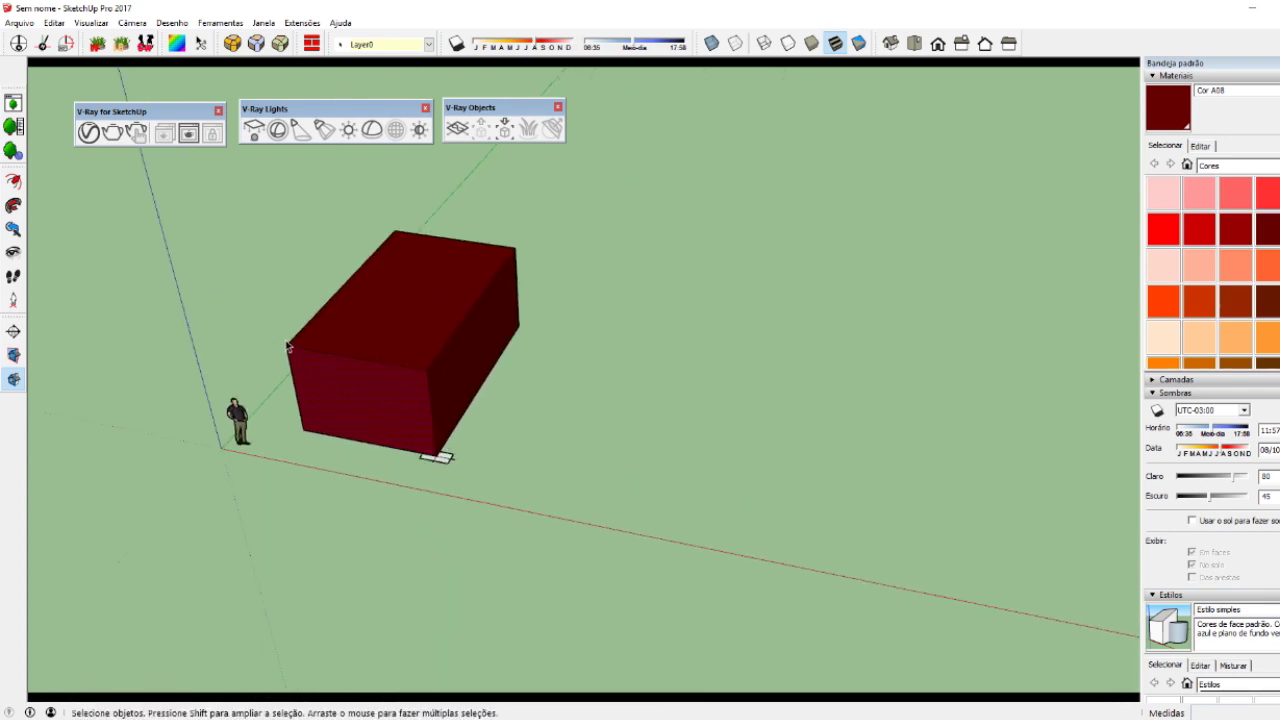
{"action": "middle_click_drag", "start_coordinate": [288, 345], "coordinate": [431, 397]}
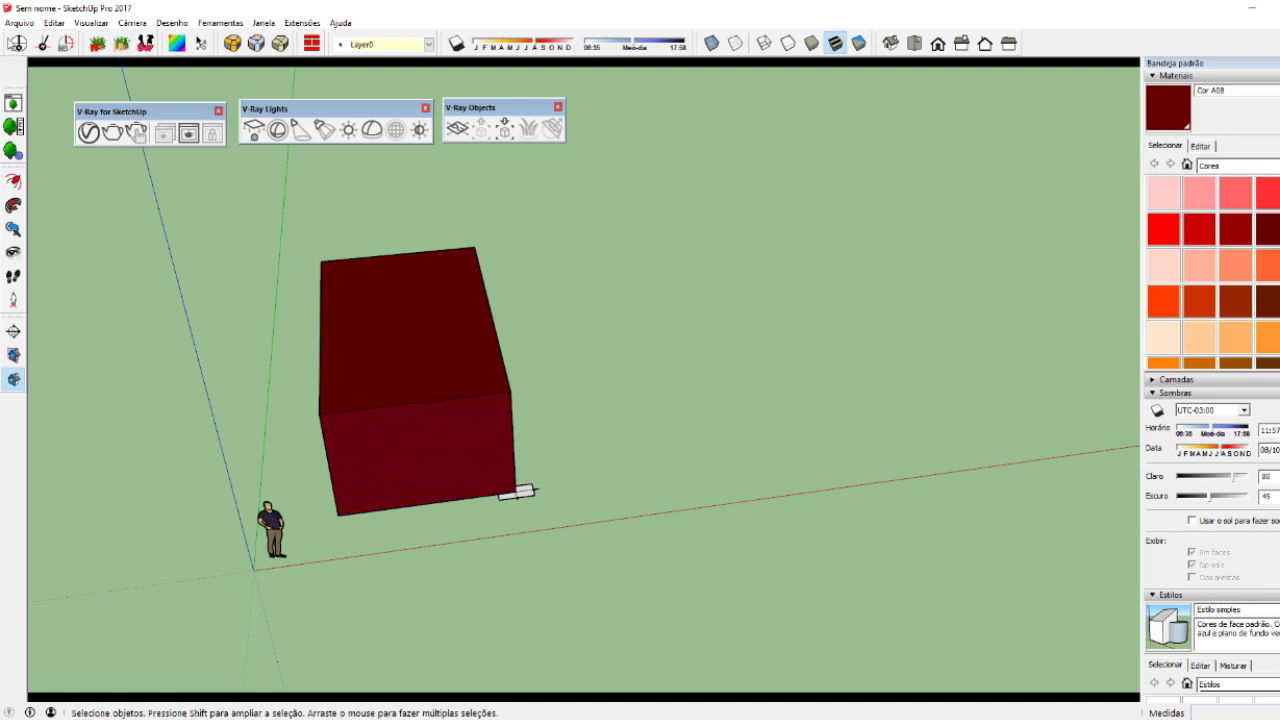
{"action": "left_click_drag", "start_coordinate": [15, 42], "coordinate": [605, 297]}
{"action": "middle_click_drag", "start_coordinate": [400, 370], "coordinate": [224, 155]}
- Turn on shadows and display the yellow solar north line
{"action": "left_click", "coordinate": [456, 43]}
{"action": "middle_click_drag", "start_coordinate": [430, 300], "coordinate": [417, 363]}
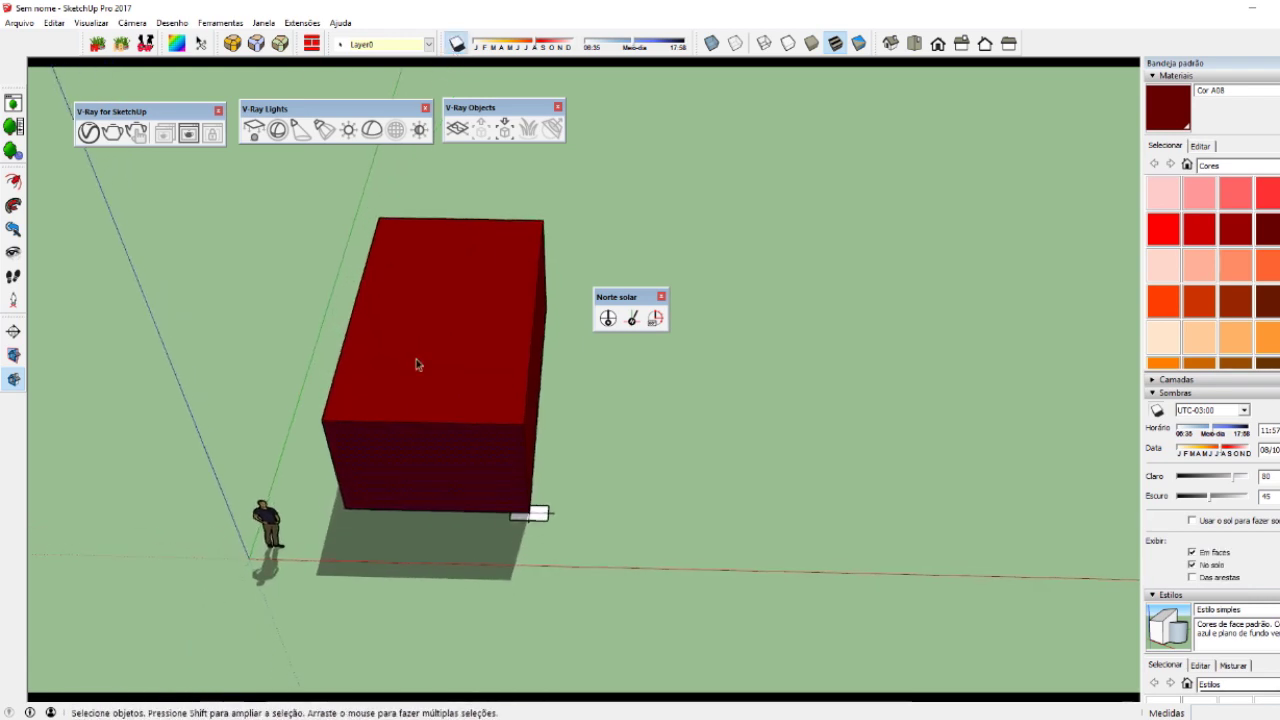
{"action": "left_click_drag", "start_coordinate": [615, 297], "coordinate": [700, 304]}
{"action": "left_click", "coordinate": [693, 326]}
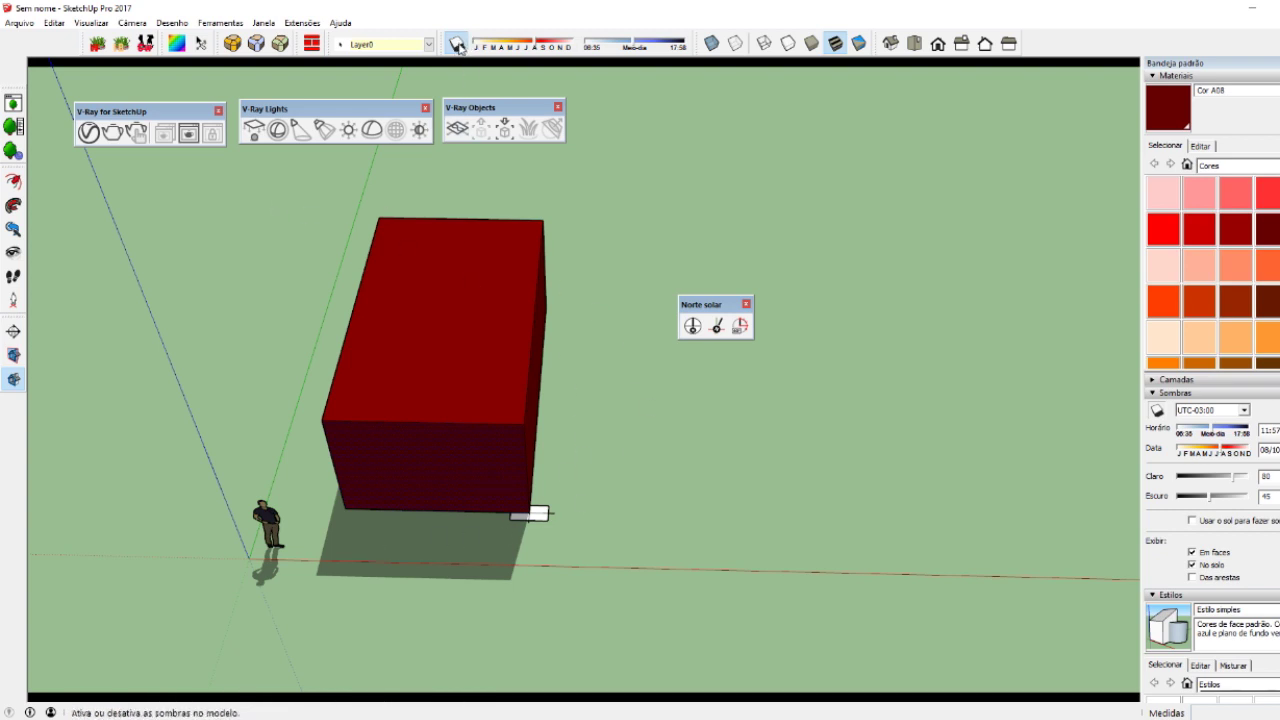
{"action": "left_click_drag", "start_coordinate": [698, 311], "coordinate": [695, 329]}
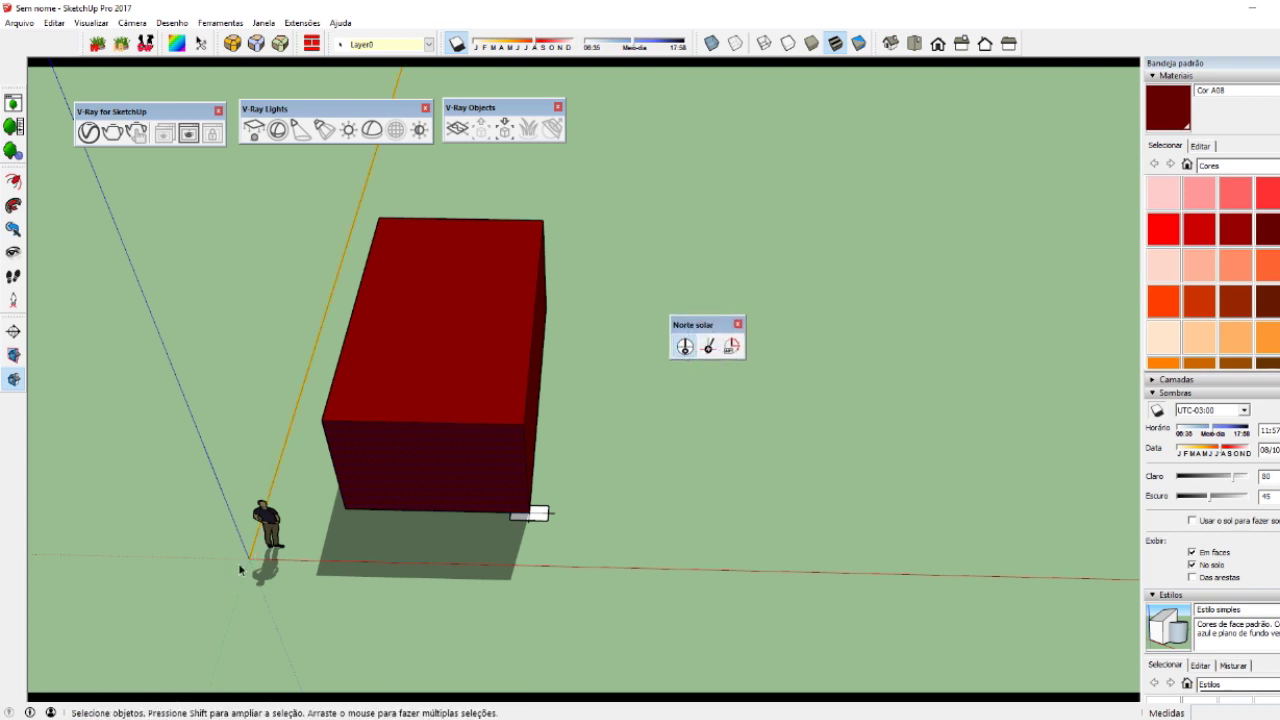
{"action": "mouse_move", "coordinate": [278, 488]}
{"action": "middle_mouse_down"}
{"action": "mouse_move", "coordinate": [311, 323]}
{"action": "mouse_move", "coordinate": [343, 251]}
{"action": "mouse_move", "coordinate": [286, 423]}
{"action": "mouse_move", "coordinate": [364, 432]}
{"action": "middle_mouse_up"}
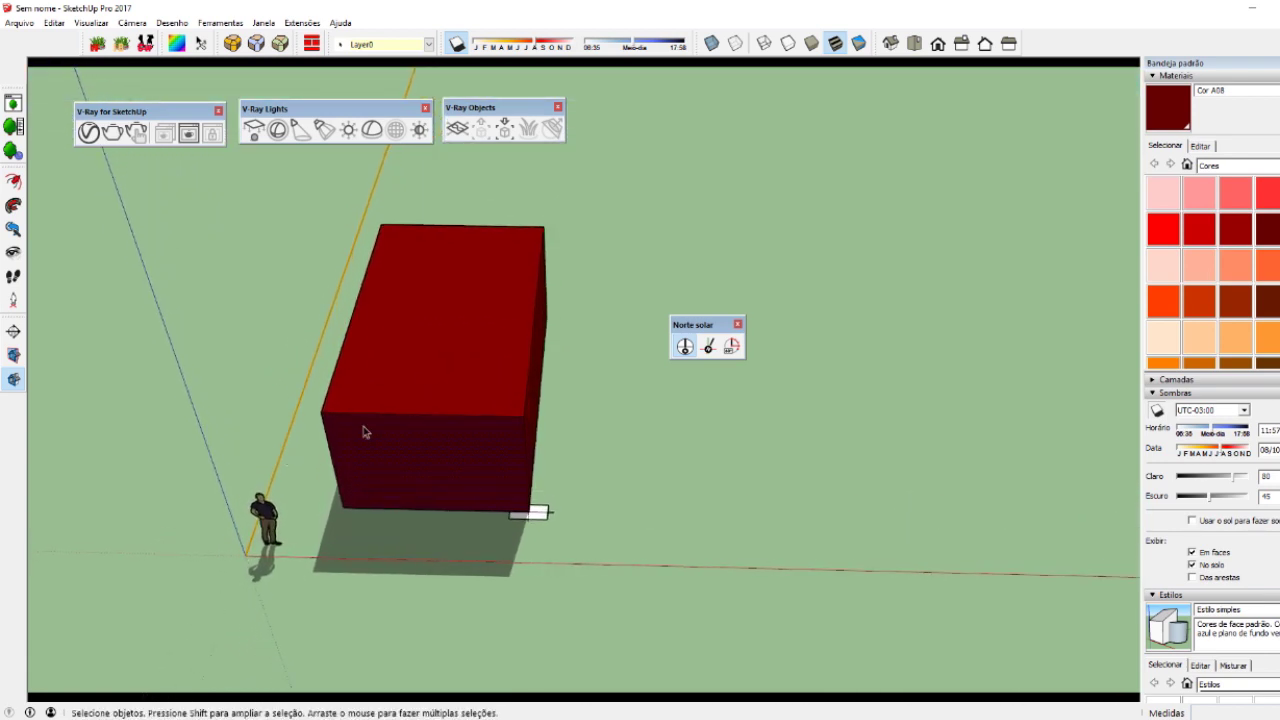
- Rotate solar north about 70° by picking a ground reference point and a new direction
{"action": "left_click", "coordinate": [707, 350]}
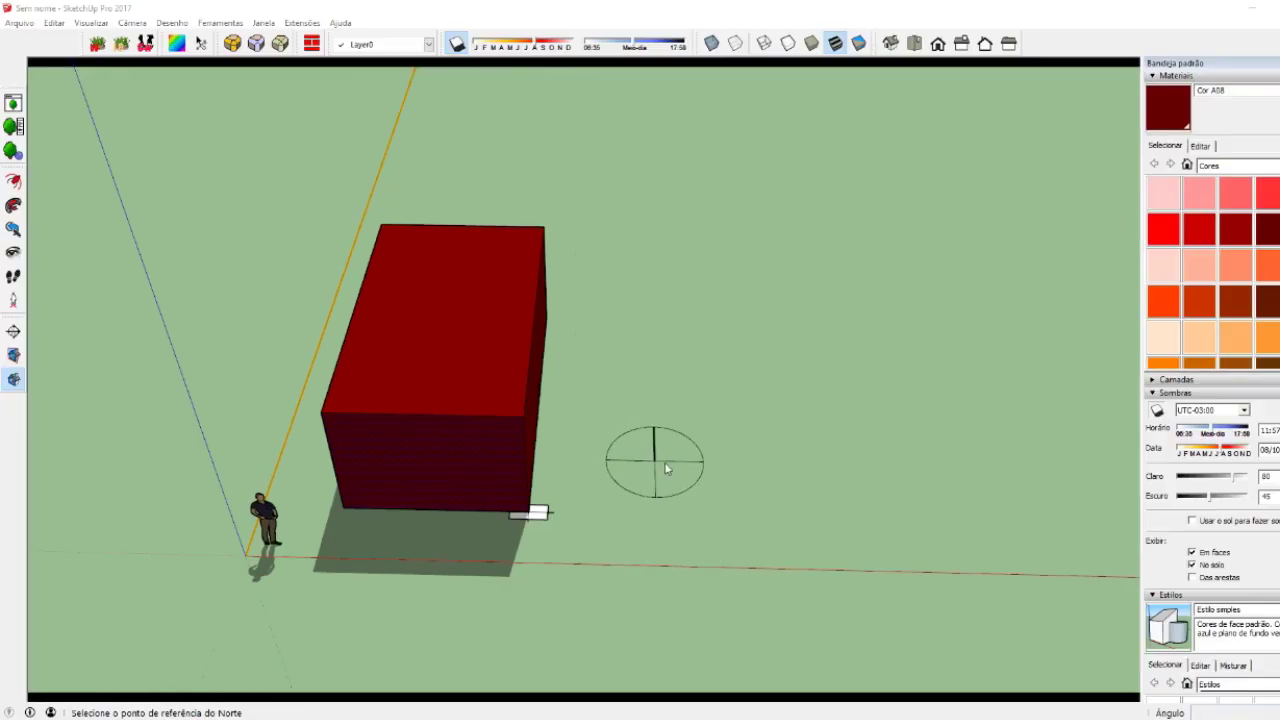
{"action": "left_click", "coordinate": [665, 517]}
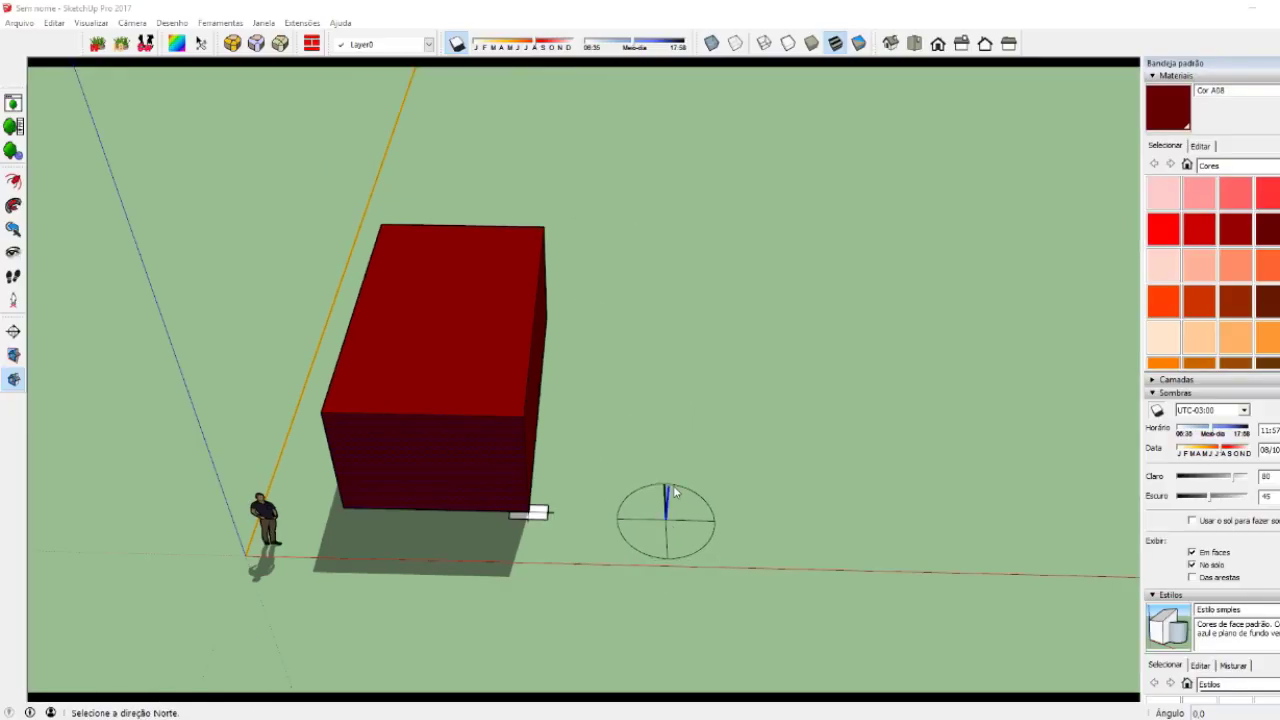
{"action": "middle_click_drag", "start_coordinate": [673, 491], "coordinate": [654, 697]}
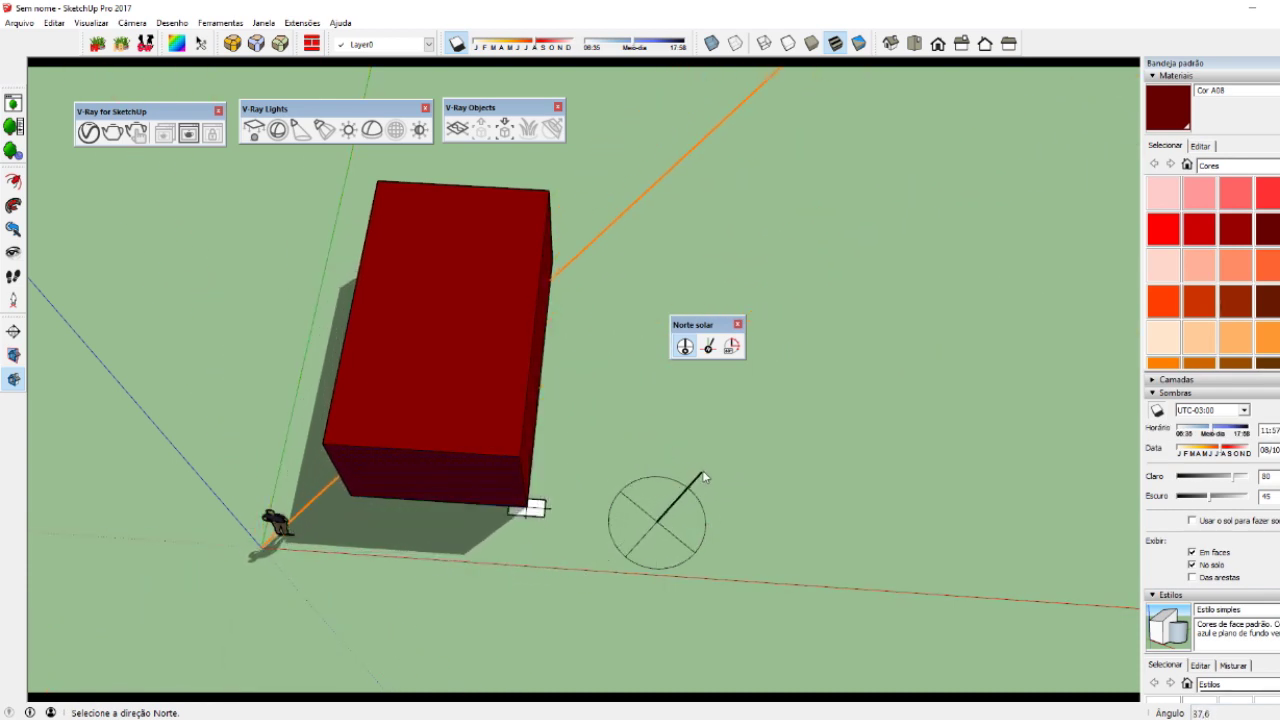
{"action": "left_click", "coordinate": [748, 496]}
{"action": "mouse_move", "coordinate": [455, 529]}
{"action": "middle_mouse_down"}
{"action": "mouse_move", "coordinate": [643, 343]}
{"action": "mouse_move", "coordinate": [603, 244]}
{"action": "mouse_move", "coordinate": [680, 523]}
{"action": "mouse_move", "coordinate": [537, 503]}
{"action": "mouse_move", "coordinate": [560, 420]}
{"action": "mouse_move", "coordinate": [548, 356]}
{"action": "middle_mouse_up"}
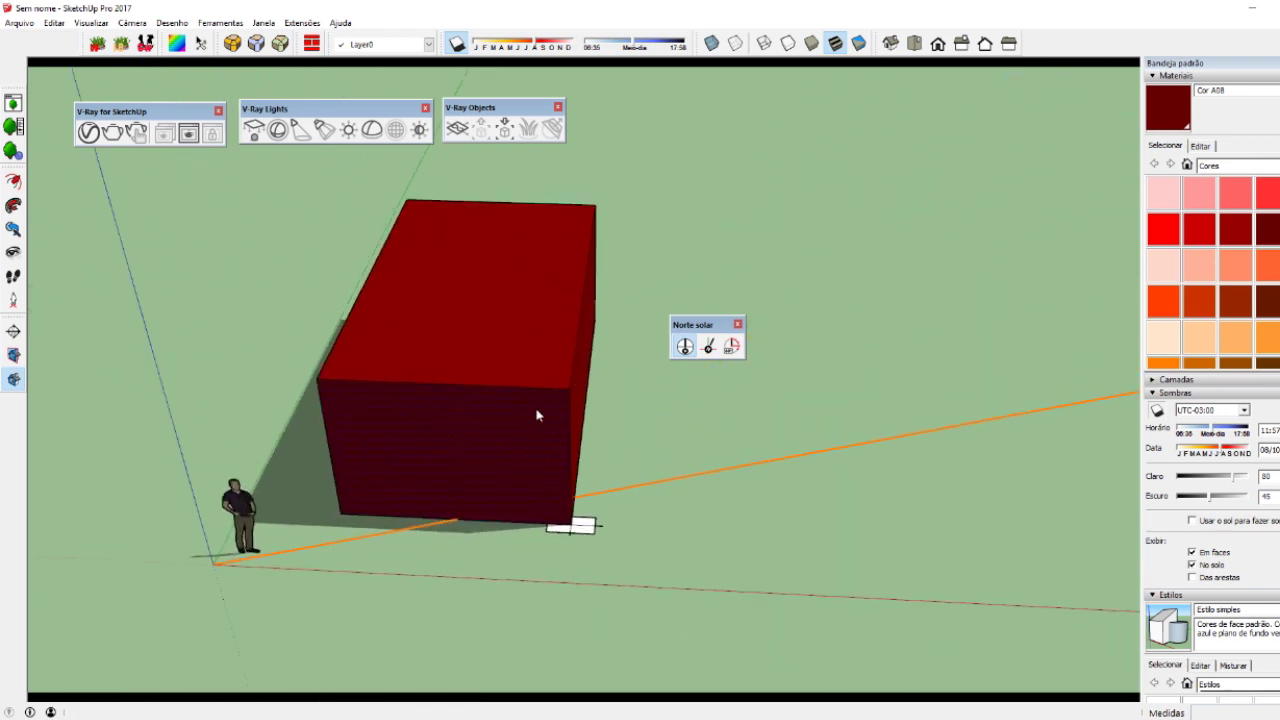
- Draw a rectangle on the box's front face and delete it to expose the grey interior
{"action": "mouse_move", "coordinate": [530, 409]}
{"action": "middle_mouse_down"}
{"action": "mouse_move", "coordinate": [400, 409]}
{"action": "mouse_move", "coordinate": [591, 400]}
{"action": "mouse_move", "coordinate": [480, 354]}
{"action": "mouse_move", "coordinate": [448, 374]}
{"action": "mouse_move", "coordinate": [726, 351]}
{"action": "middle_mouse_up"}
{"action": "key", "text": "r"}
{"action": "left_click", "coordinate": [437, 313]}
{"action": "left_click", "coordinate": [611, 362]}
{"action": "key", "text": "space"}
{"action": "left_click", "coordinate": [448, 374]}
{"action": "key", "text": "Delete"}
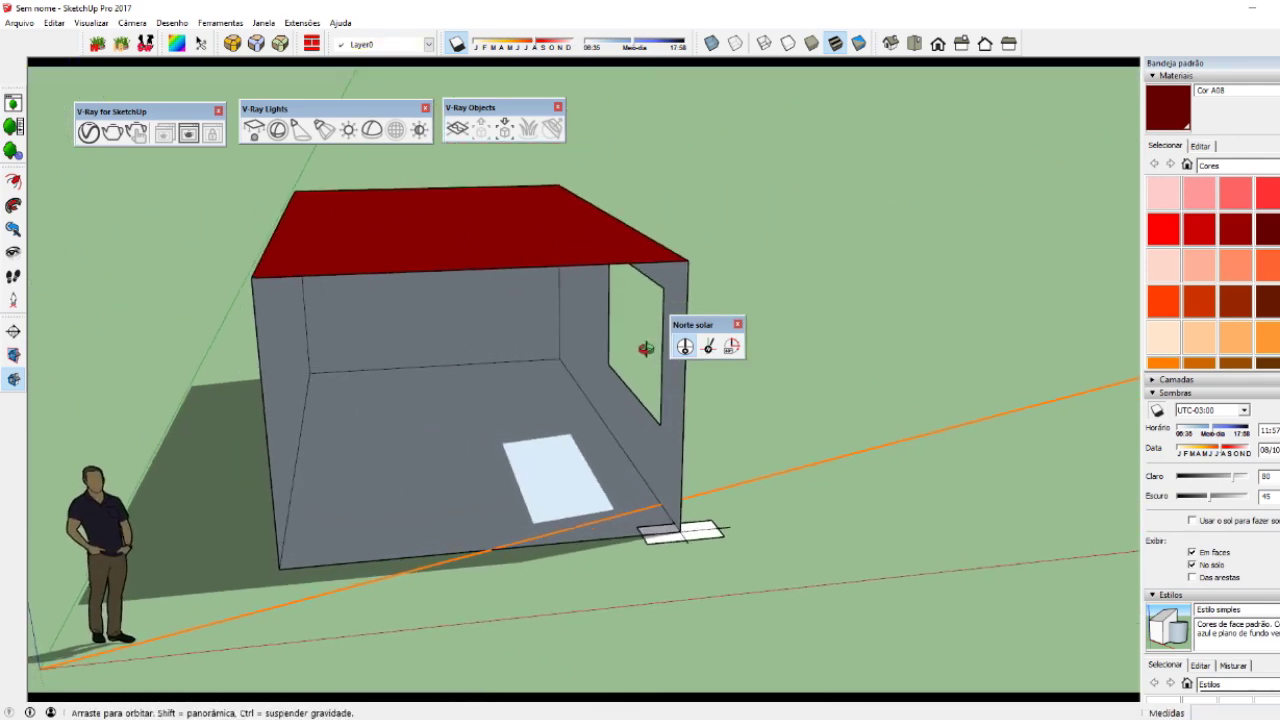
- Set the shadow time to 07:48 and orbit to inspect the shadows in the open box
{"action": "left_click_drag", "start_coordinate": [604, 46], "coordinate": [598, 46]}
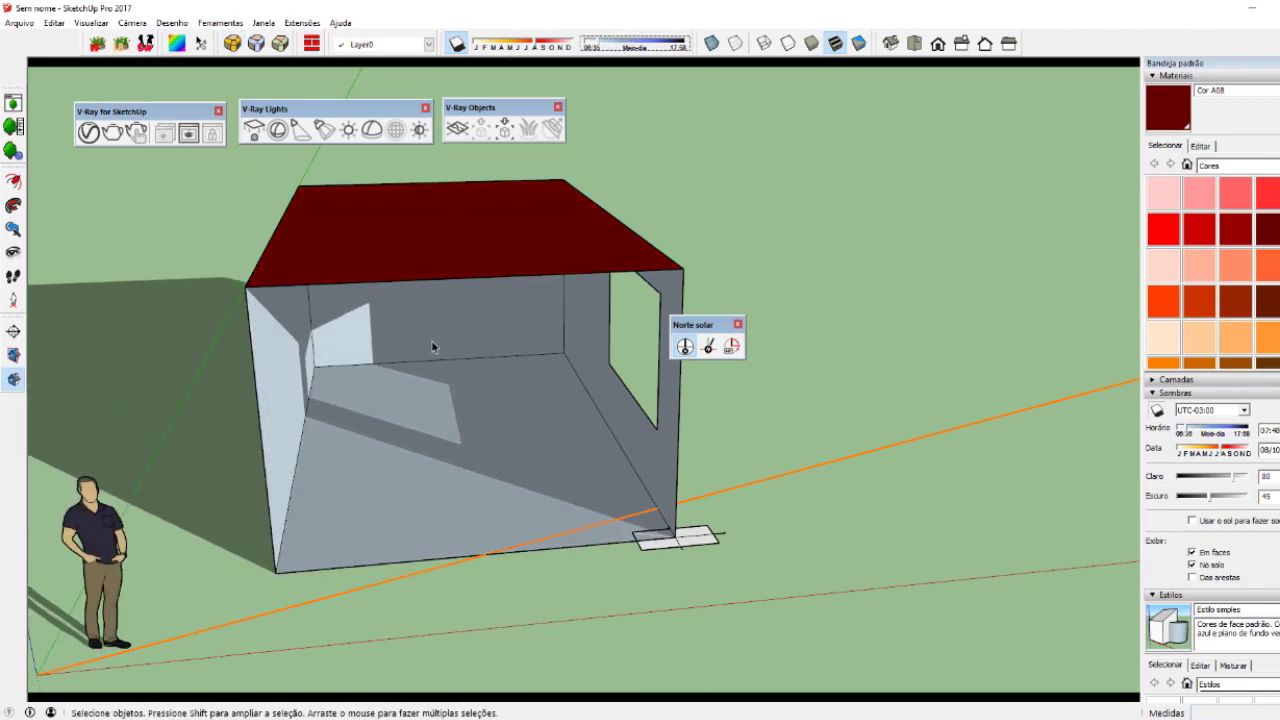
{"action": "mouse_move", "coordinate": [463, 459]}
{"action": "middle_mouse_down"}
{"action": "mouse_move", "coordinate": [700, 380]}
{"action": "mouse_move", "coordinate": [623, 329]}
{"action": "mouse_move", "coordinate": [266, 323]}
{"action": "mouse_move", "coordinate": [538, 360]}
{"action": "mouse_move", "coordinate": [360, 410]}
{"action": "middle_mouse_up"}
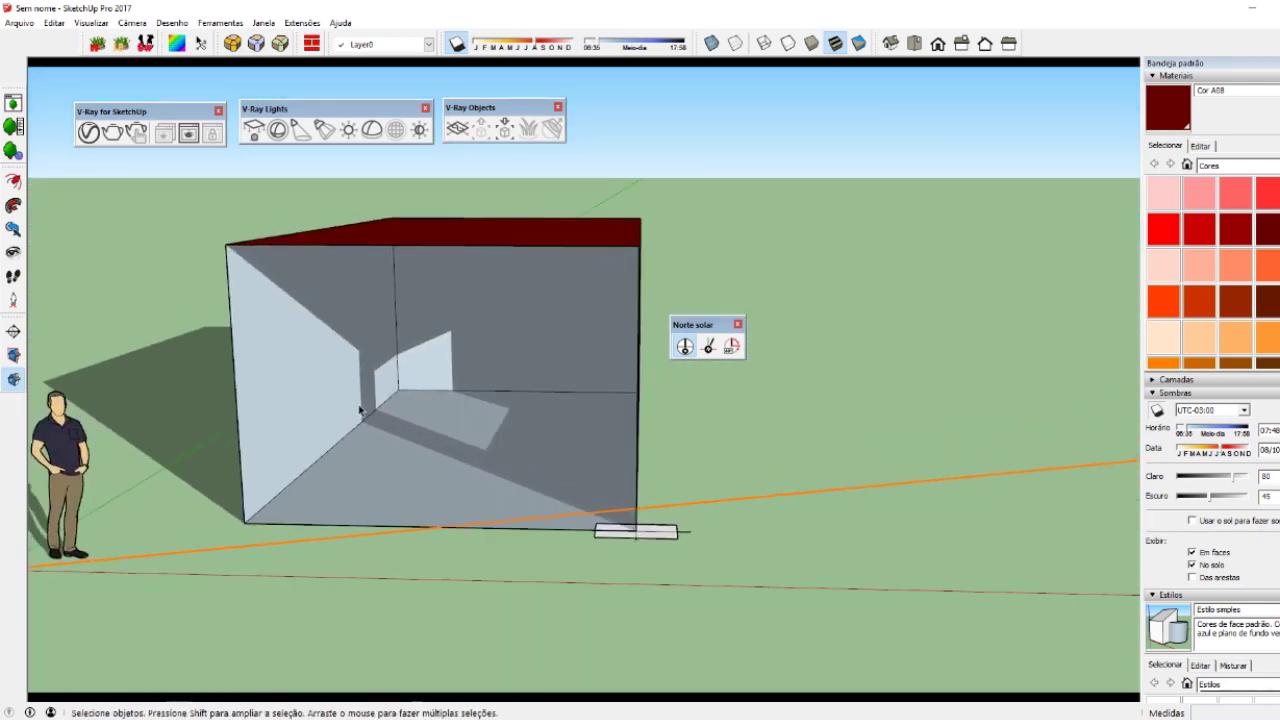
{"action": "scroll", "coordinate": [375, 398], "scroll_direction": "down", "scroll_amount": 3}
{"action": "scroll", "coordinate": [375, 398], "scroll_direction": "down", "scroll_amount": 1}
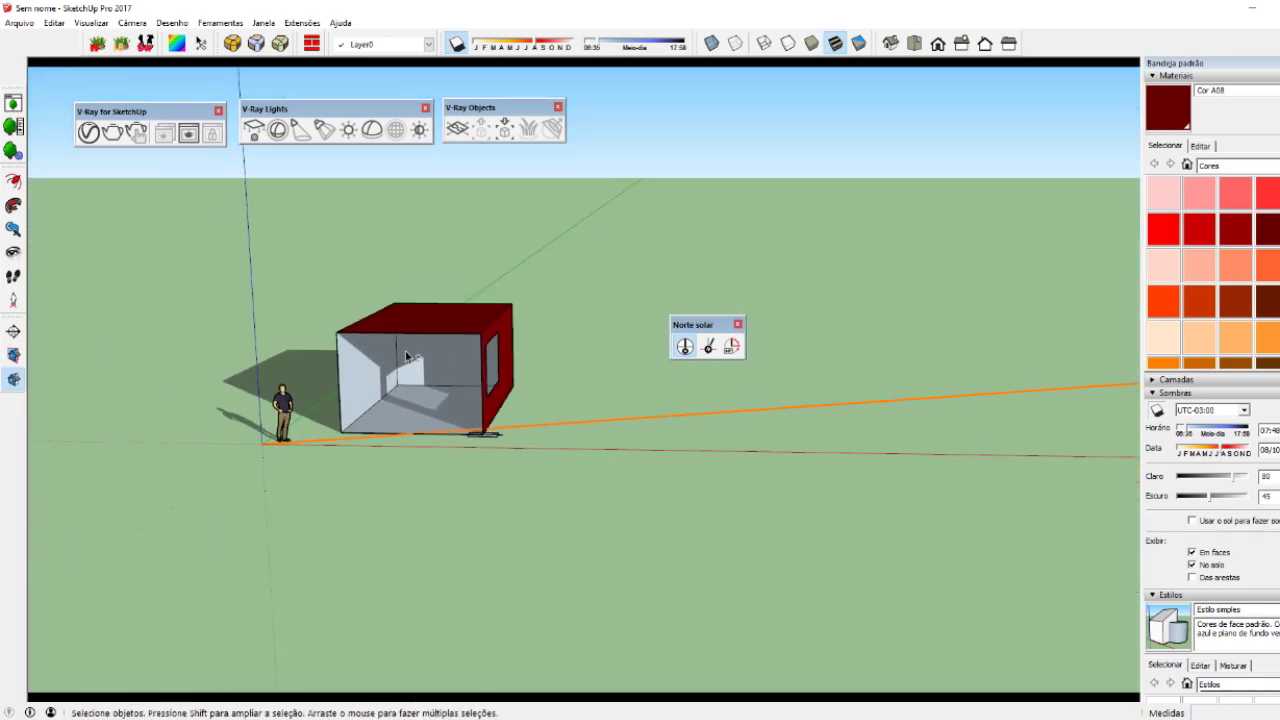
{"action": "middle_click_drag", "start_coordinate": [375, 398], "coordinate": [620, 430]}
{"action": "scroll", "coordinate": [367, 414], "scroll_direction": "up", "scroll_amount": 2}
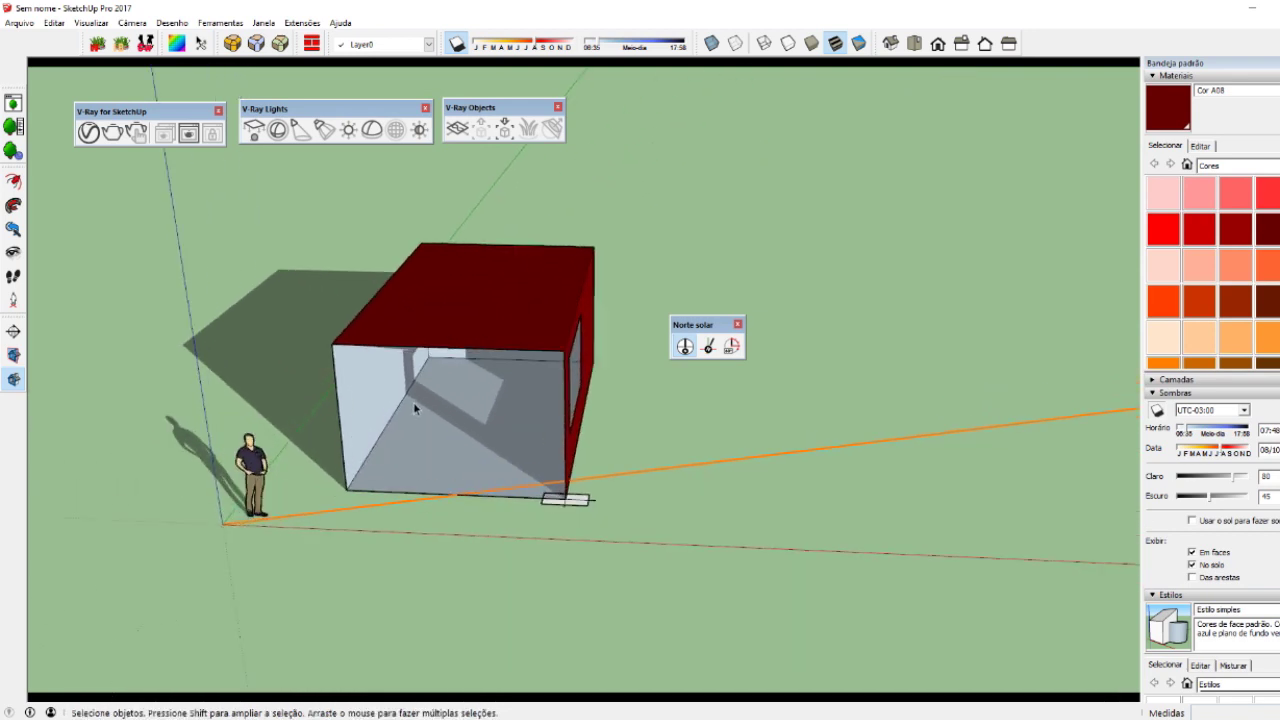
{"action": "scroll", "coordinate": [413, 402], "scroll_direction": "up", "scroll_amount": 2}
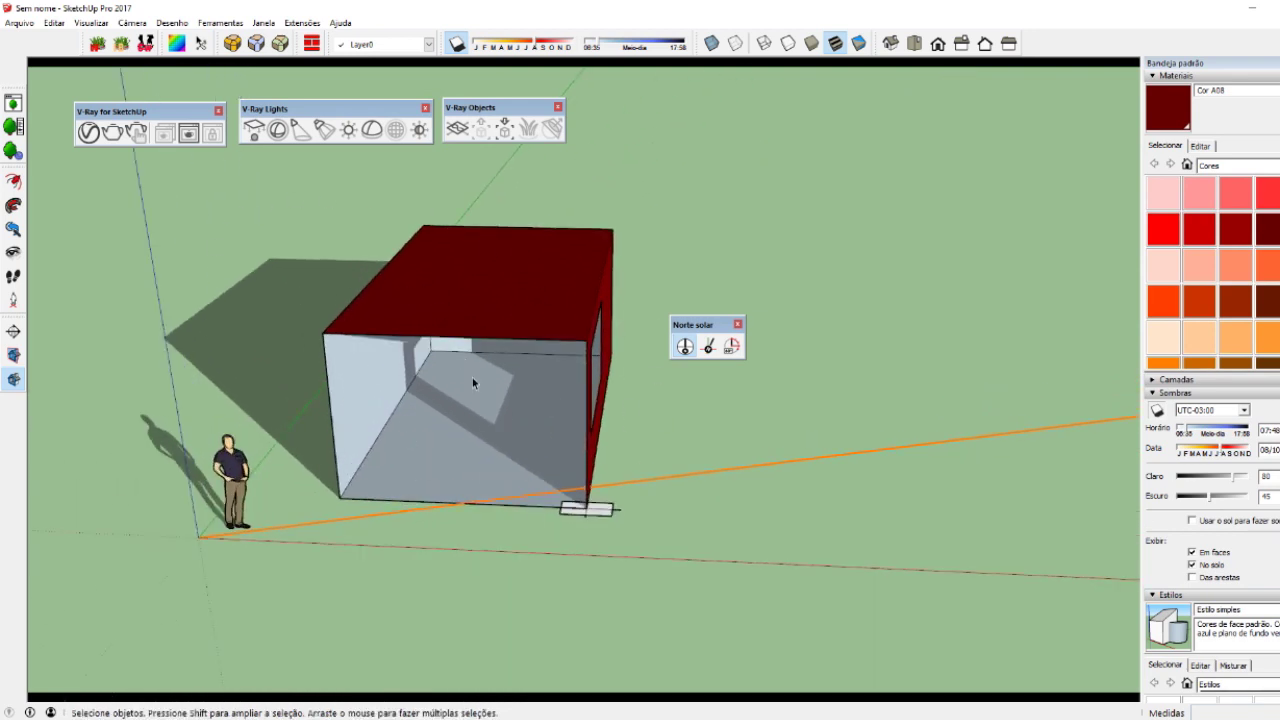
{"action": "middle_click_drag", "start_coordinate": [463, 352], "coordinate": [549, 363]}
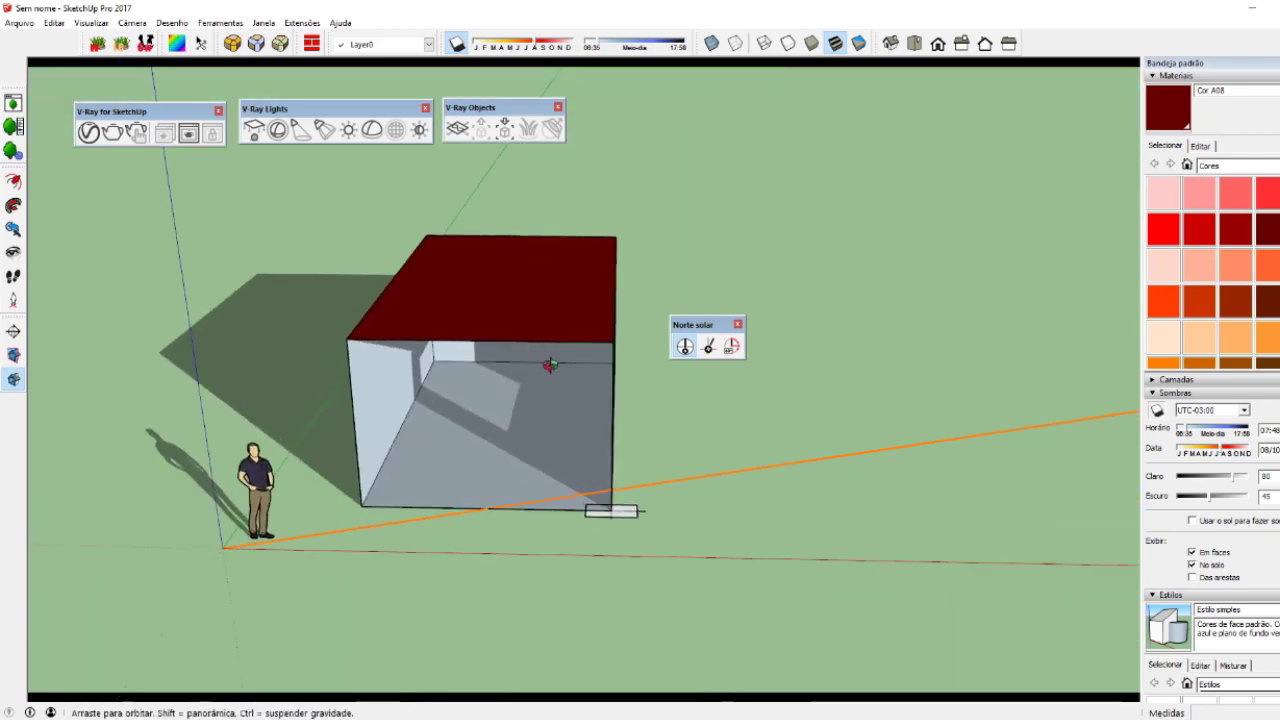
{"action": "scroll", "coordinate": [471, 506], "scroll_direction": "down", "scroll_amount": 2}
{"action": "scroll", "coordinate": [378, 487], "scroll_direction": "down", "scroll_amount": 1}
{"action": "middle_click_drag", "start_coordinate": [379, 487], "coordinate": [316, 457]}
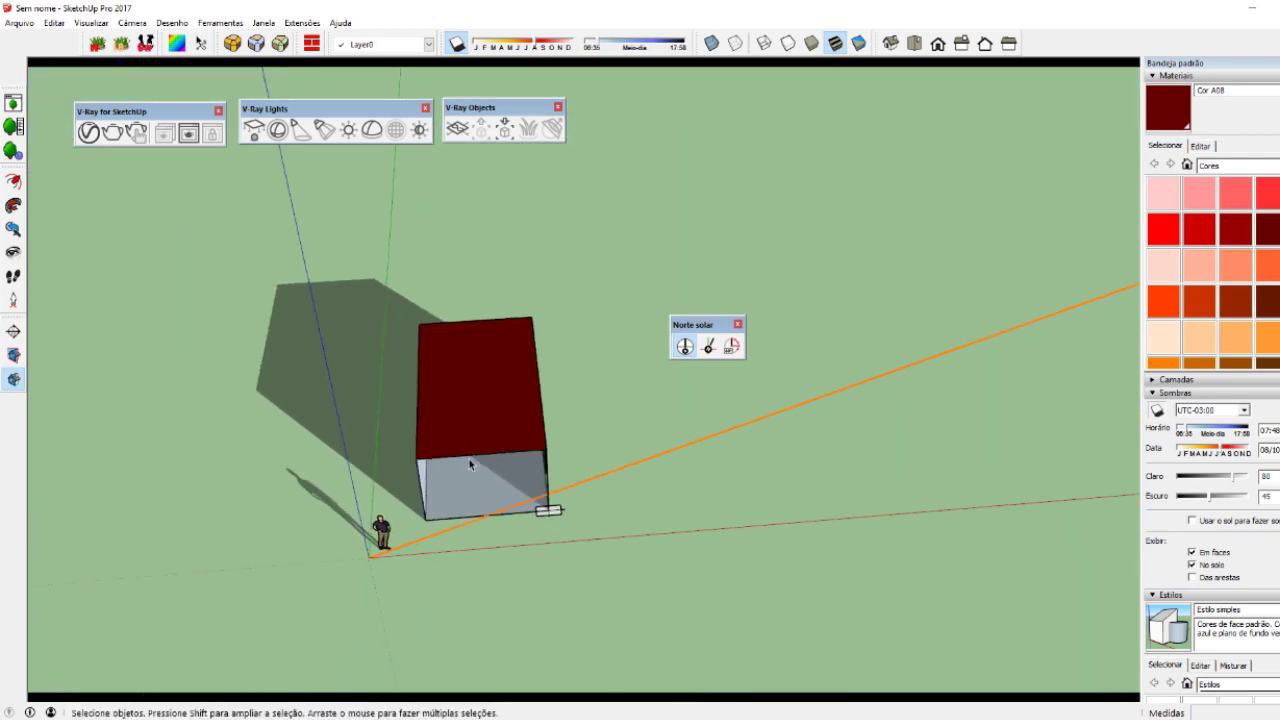
{"action": "scroll", "coordinate": [402, 465], "scroll_direction": "down", "scroll_amount": 1}
{"action": "scroll", "coordinate": [452, 527], "scroll_direction": "down", "scroll_amount": 2}
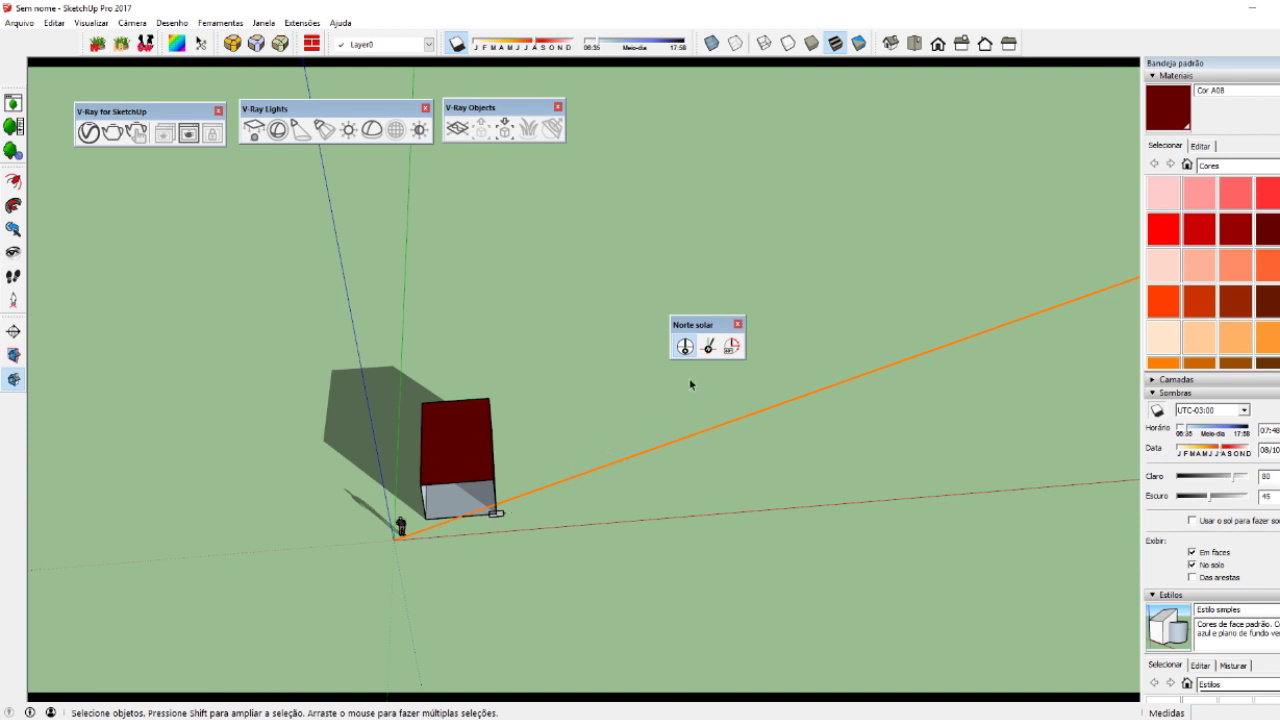
{"action": "scroll", "coordinate": [563, 457], "scroll_direction": "up", "scroll_amount": 2}
{"action": "scroll", "coordinate": [563, 457], "scroll_direction": "up", "scroll_amount": 2}
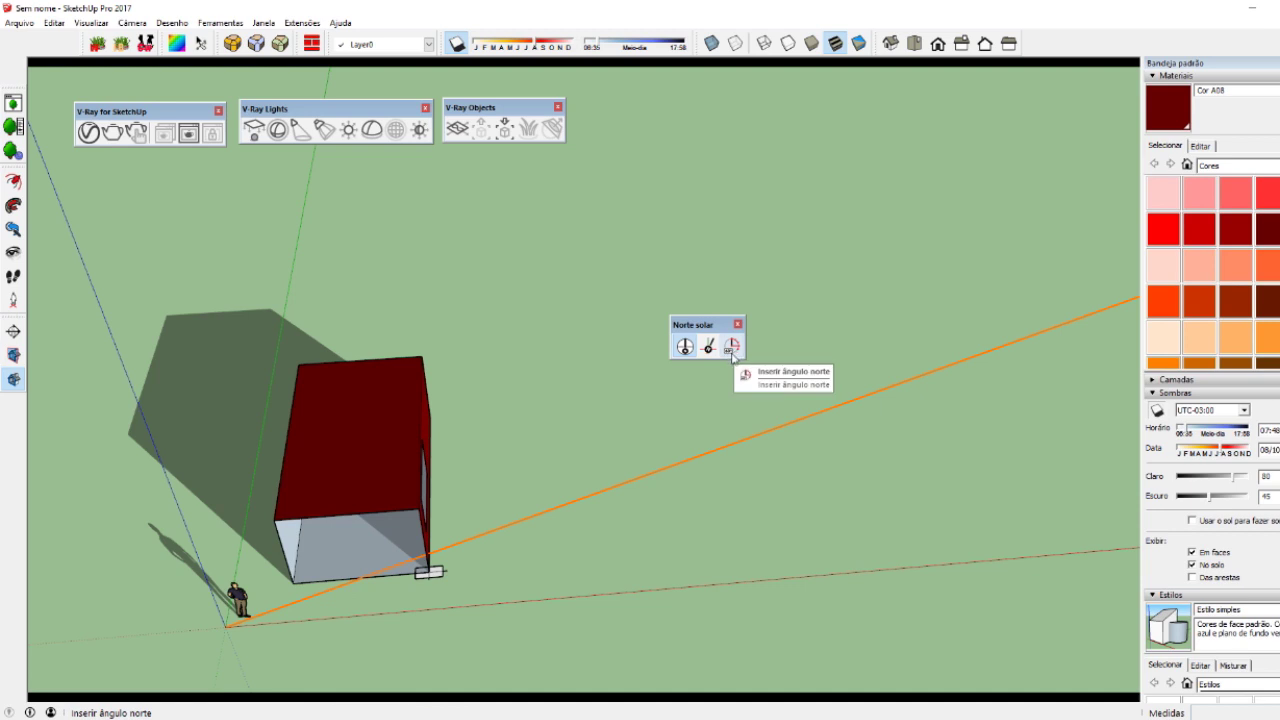
- Set the solar north angle to 120.2° and dock the Solar North toolbar at the top
{"action": "left_click", "coordinate": [733, 347]}
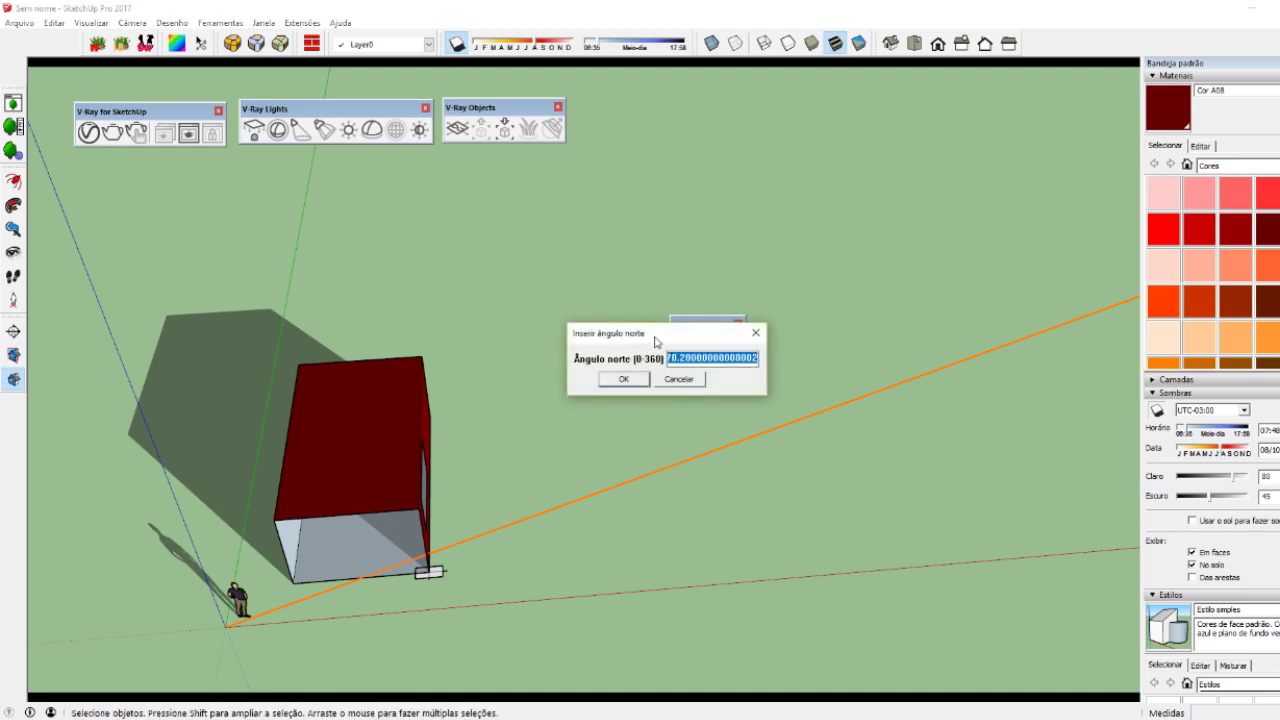
{"action": "mouse_move", "coordinate": [655, 342]}
{"action": "left_mouse_down"}
{"action": "mouse_move", "coordinate": [537, 355]}
{"action": "mouse_move", "coordinate": [525, 377]}
{"action": "mouse_move", "coordinate": [550, 370]}
{"action": "left_mouse_up"}
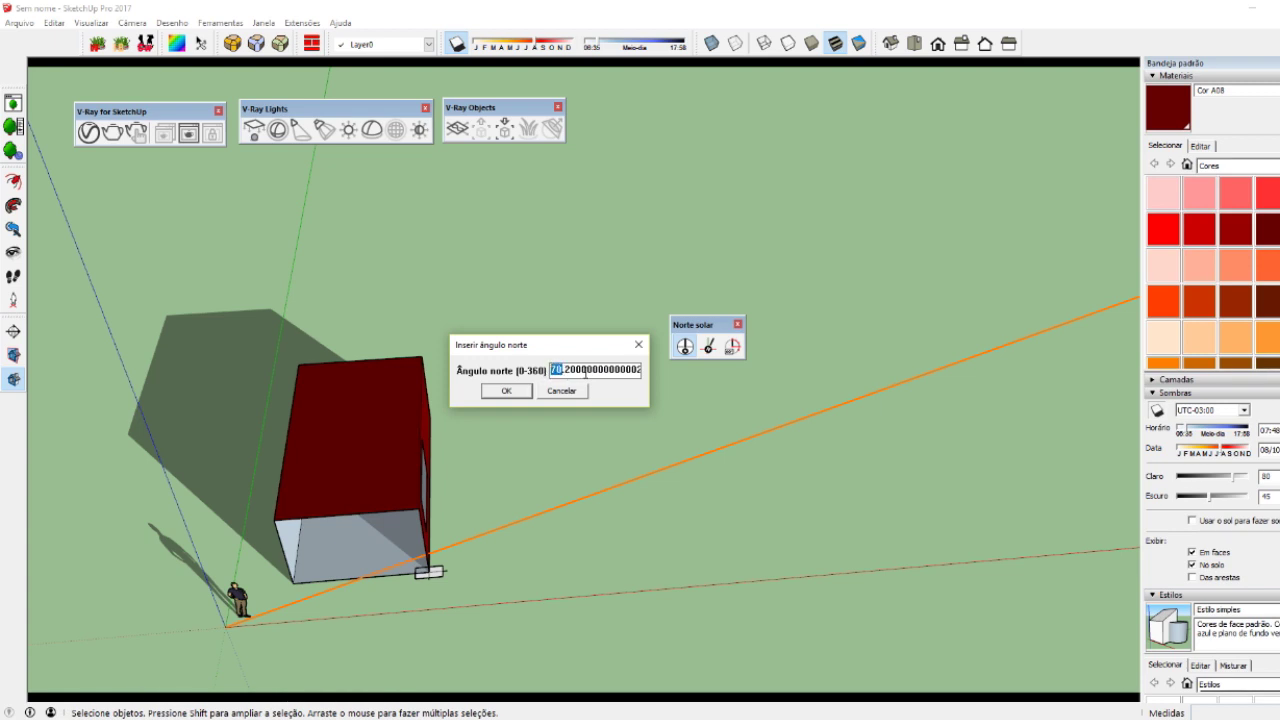
{"action": "left_click", "coordinate": [516, 393]}
{"action": "scroll", "coordinate": [279, 652], "scroll_direction": "down", "scroll_amount": 2}
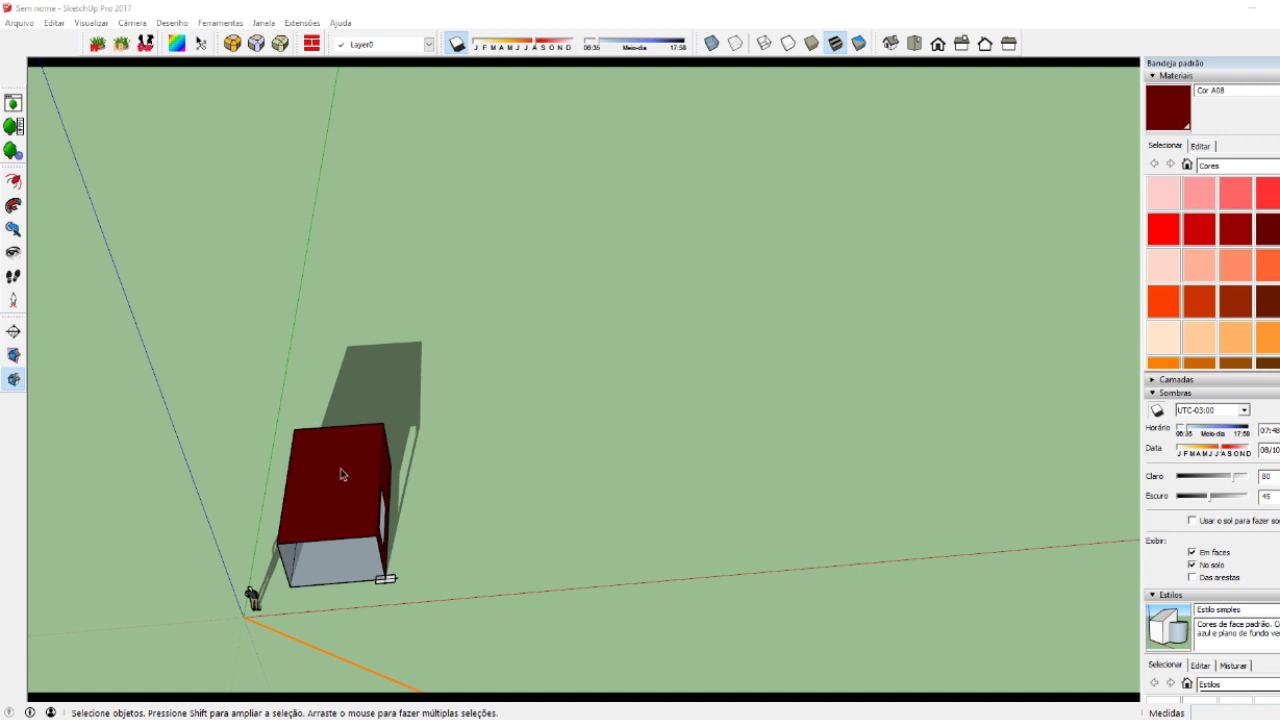
{"action": "scroll", "coordinate": [407, 405], "scroll_direction": "up", "scroll_amount": 3}
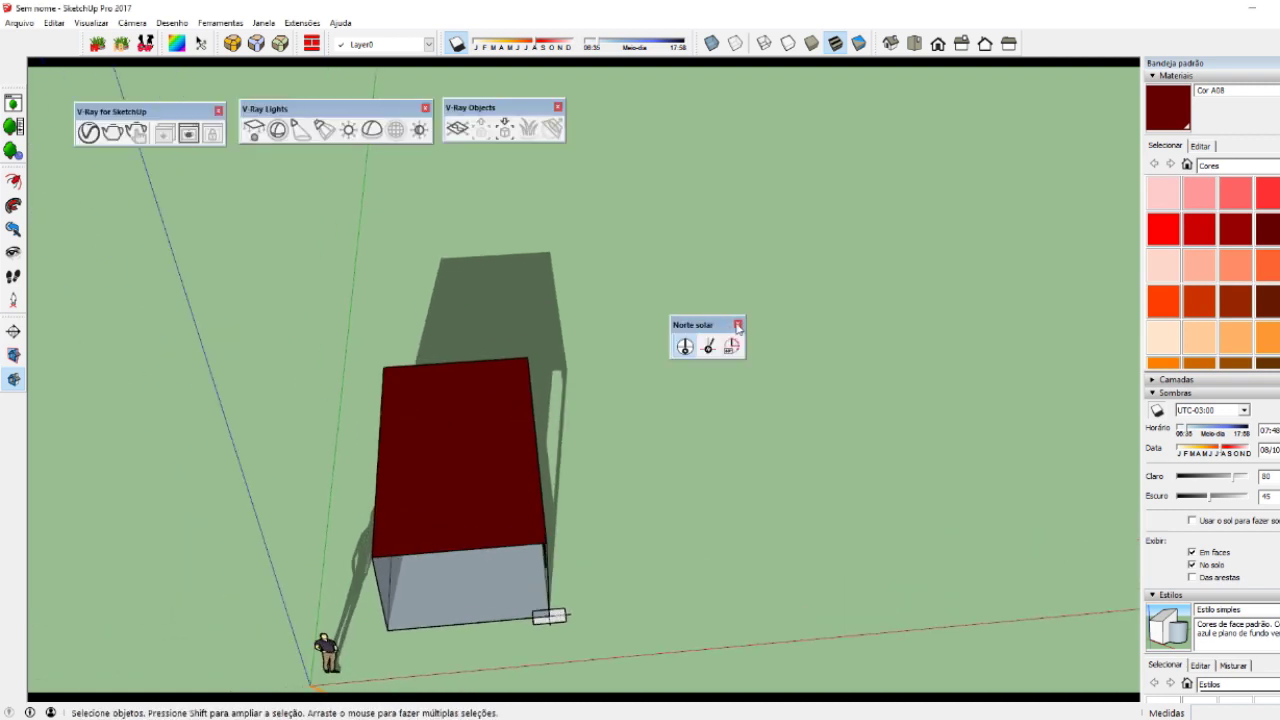
{"action": "left_click_drag", "start_coordinate": [700, 325], "coordinate": [25, 40]}
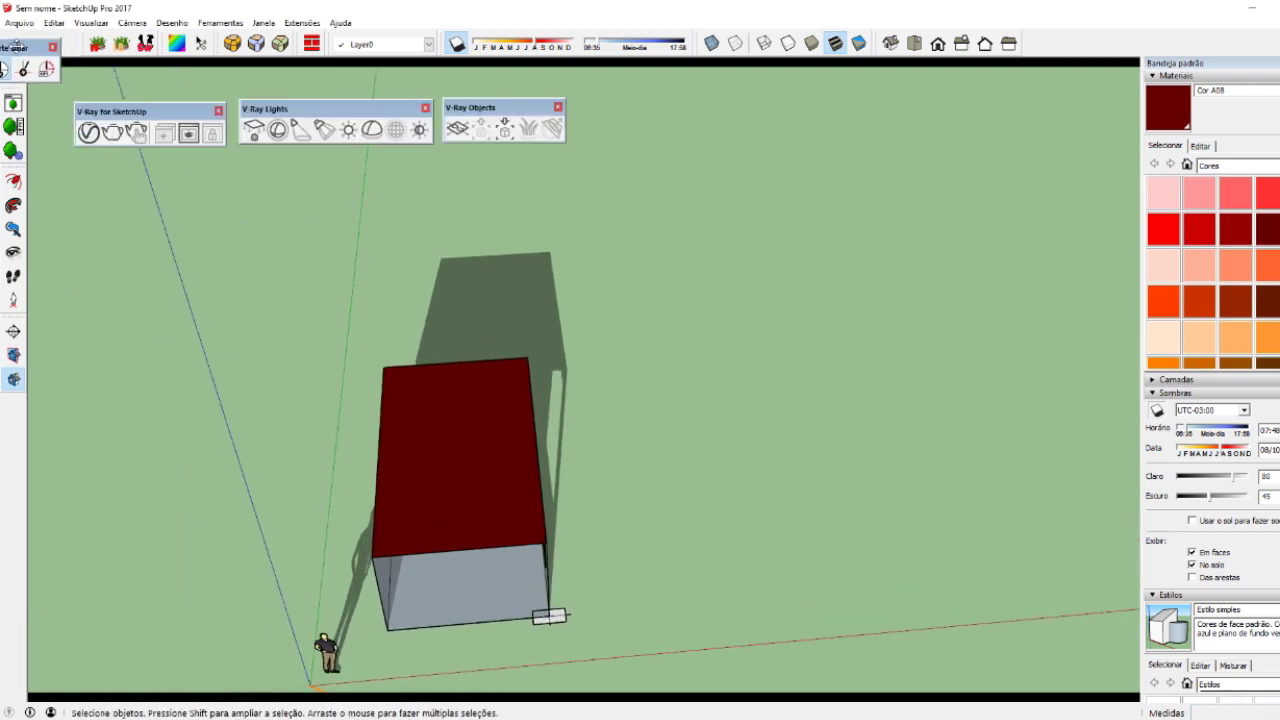
- Open the Extension Warehouse from the Janela menu and move its window into view
{"action": "left_click", "coordinate": [229, 24]}
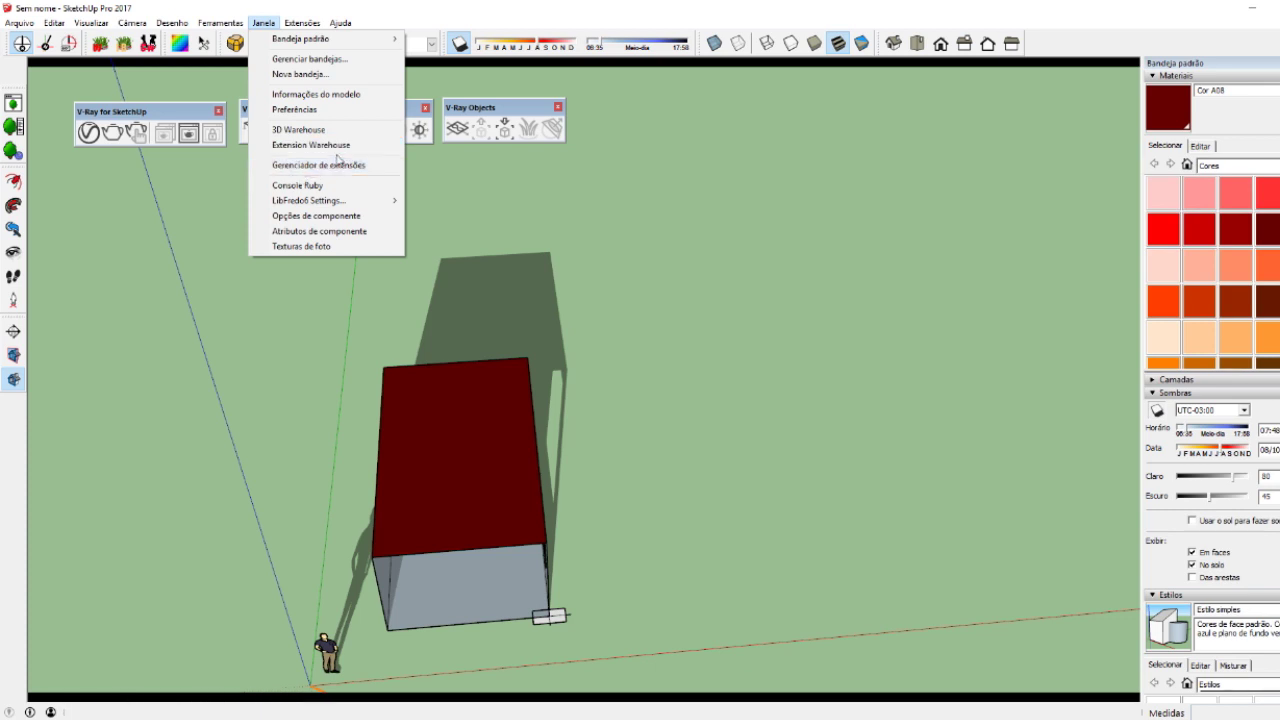
{"action": "left_click", "coordinate": [368, 131]}
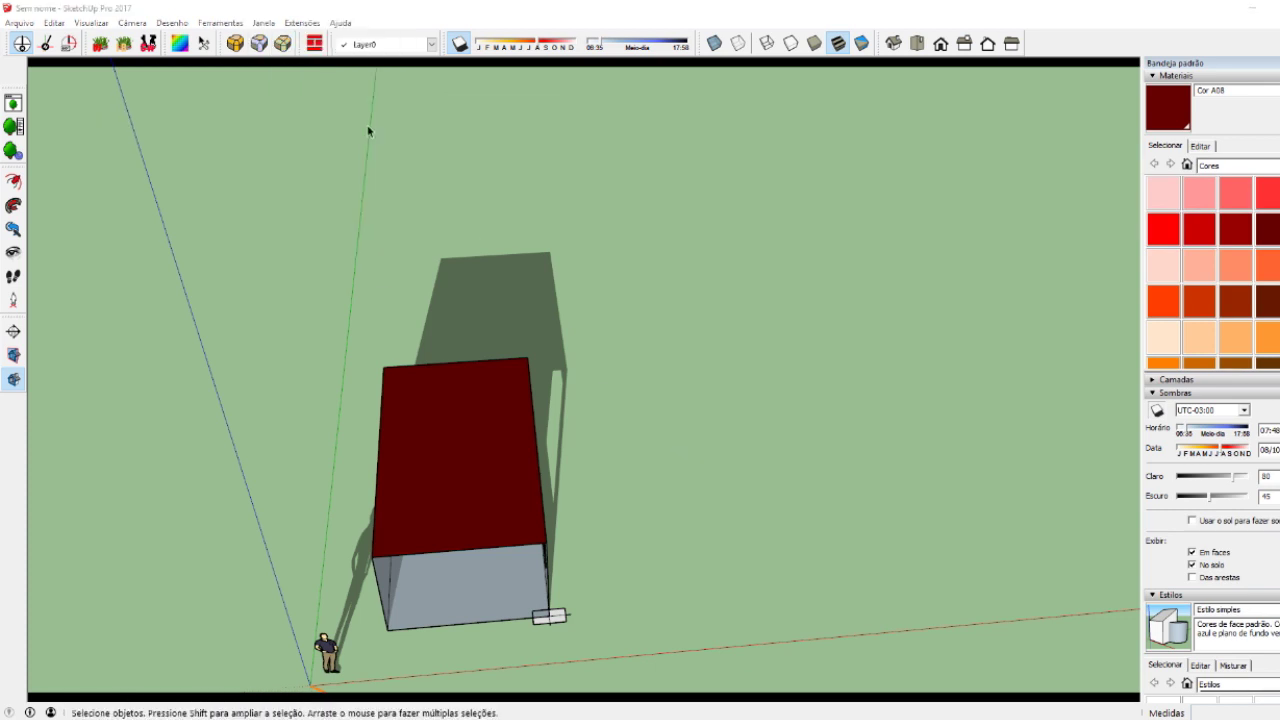
{"action": "left_click", "coordinate": [261, 23]}
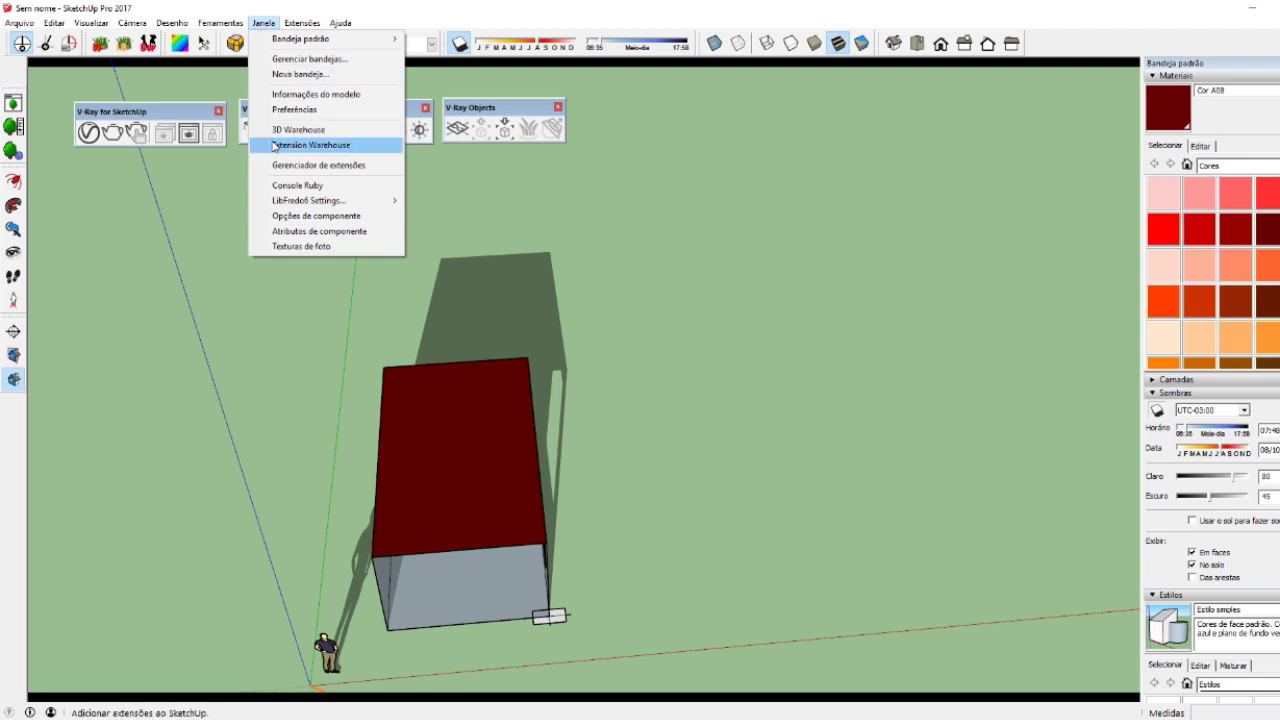
{"action": "left_click", "coordinate": [317, 148]}
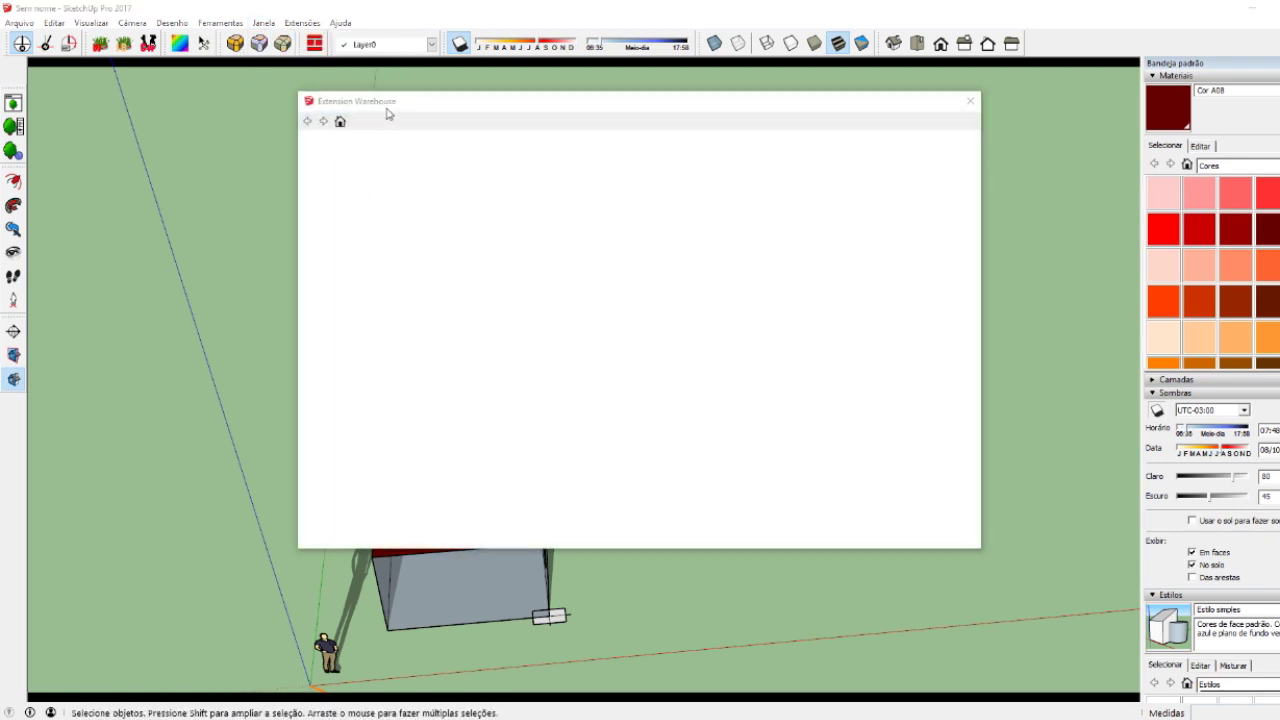
{"action": "left_click_drag", "start_coordinate": [381, 104], "coordinate": [318, 142]}
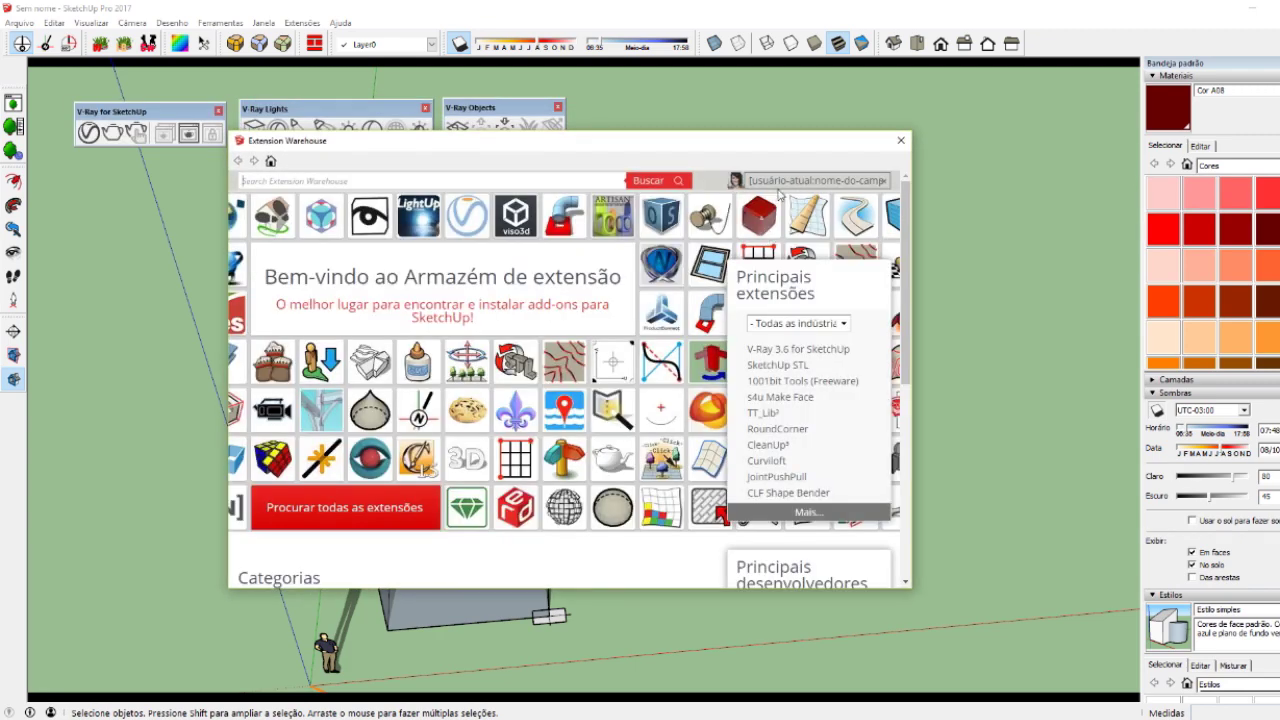
- Show the account options: Minhas extensões, Centro de desenvolvedores and My Account
{"action": "left_click", "coordinate": [800, 180]}
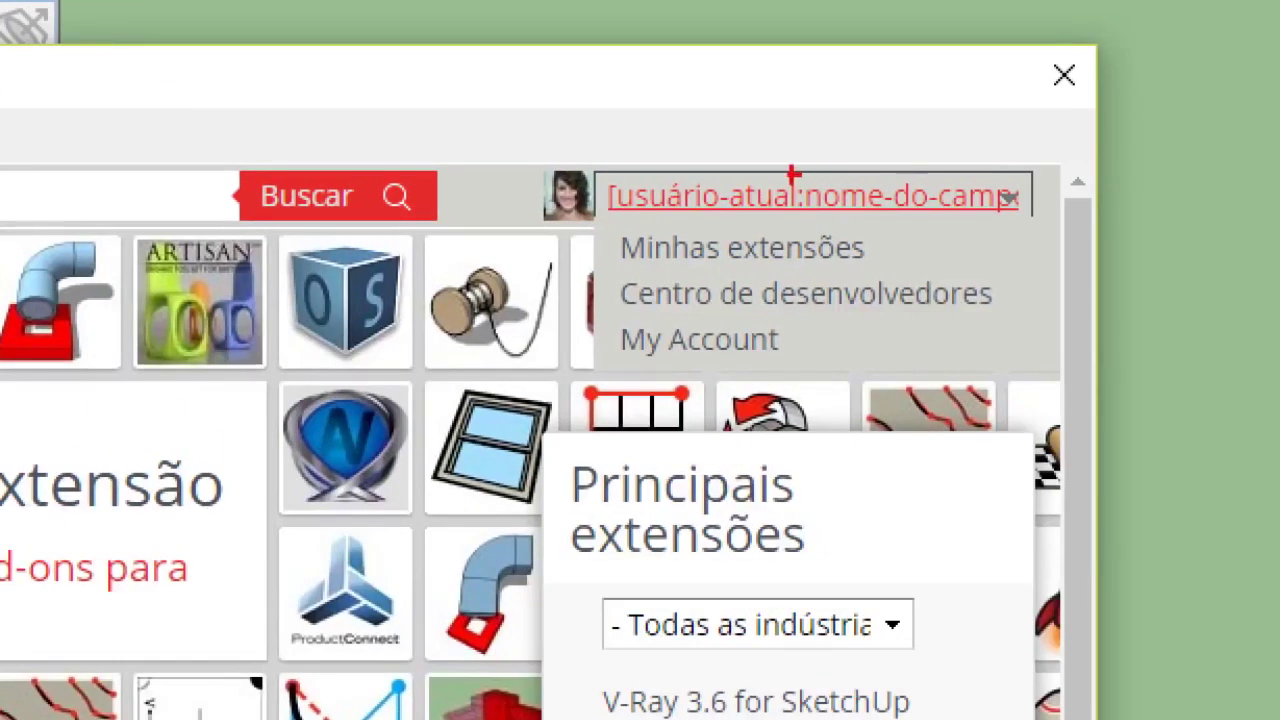
{"action": "mouse_move", "coordinate": [665, 160]}
{"action": "left_mouse_down"}
{"action": "mouse_move", "coordinate": [785, 228]}
{"action": "mouse_move", "coordinate": [560, 160]}
{"action": "left_mouse_up"}
{"action": "mouse_move", "coordinate": [543, 28]}
{"action": "left_mouse_down"}
{"action": "mouse_move", "coordinate": [595, 64]}
{"action": "mouse_move", "coordinate": [615, 110]}
{"action": "mouse_move", "coordinate": [580, 96]}
{"action": "left_mouse_up"}
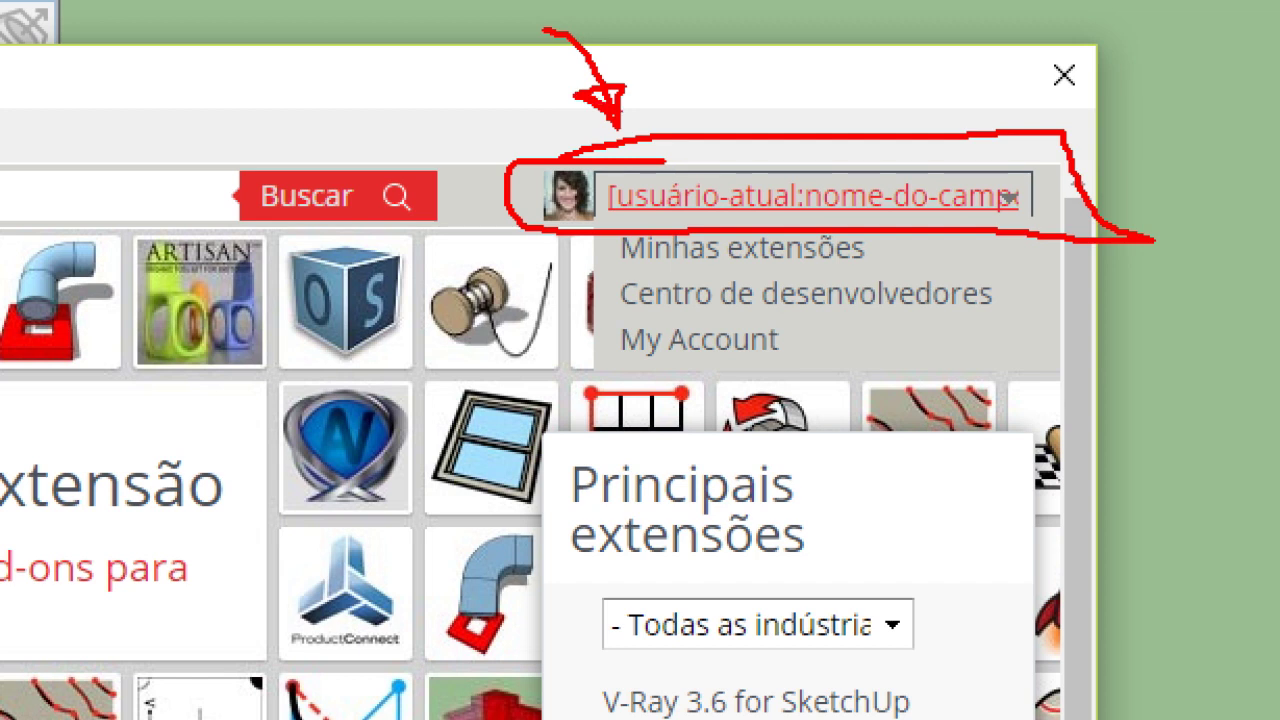
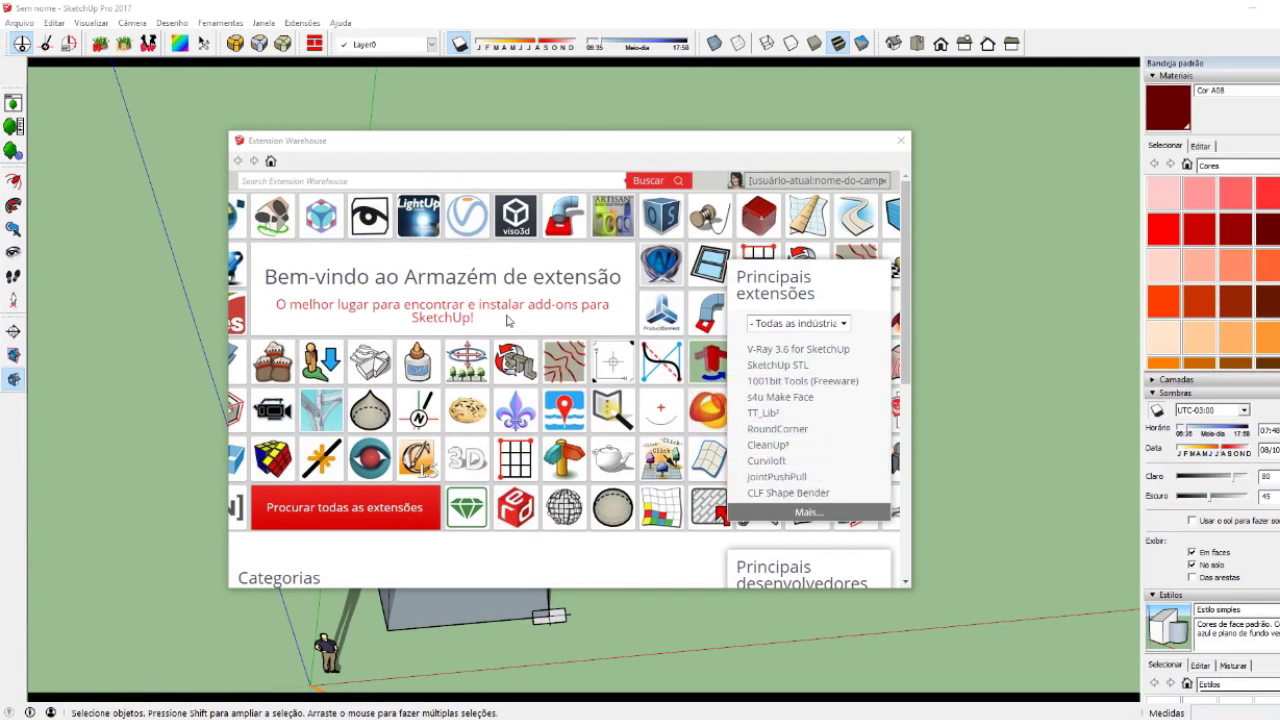
- Search the Extension Warehouse for 'solar north' and open the Solar North extension page
{"action": "left_click", "coordinate": [334, 183]}
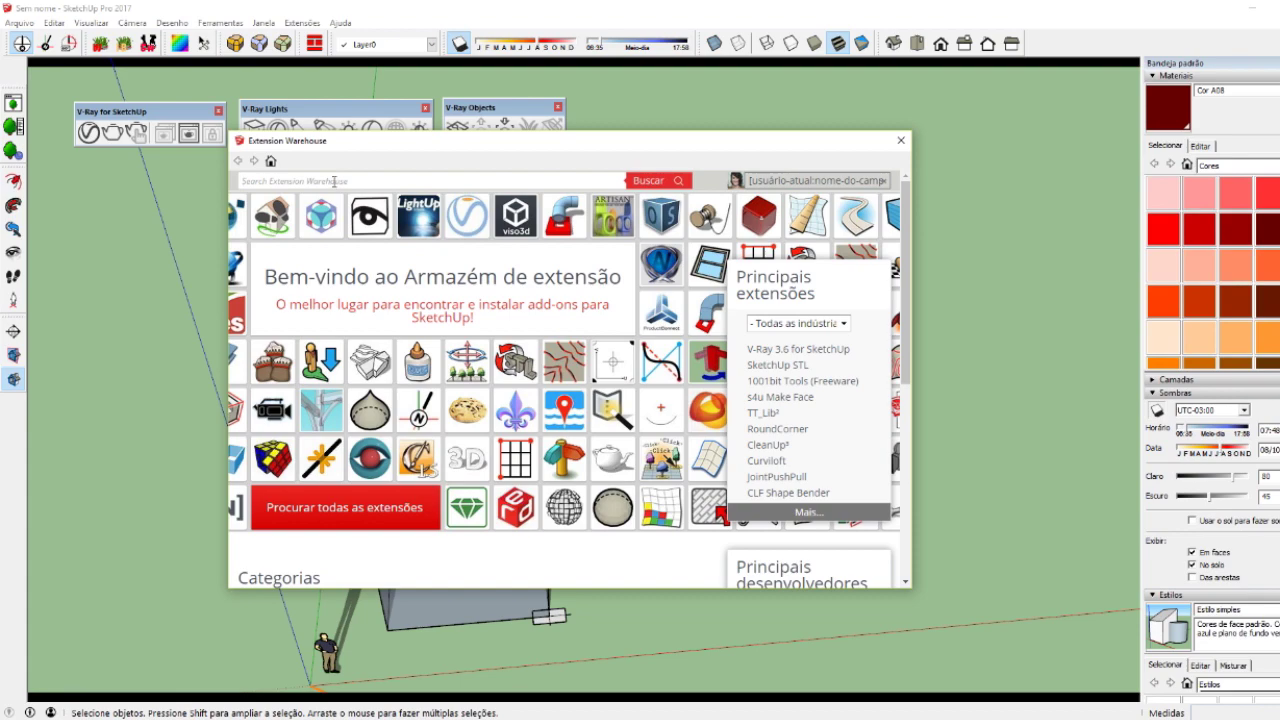
{"action": "type", "text": "solar north"}
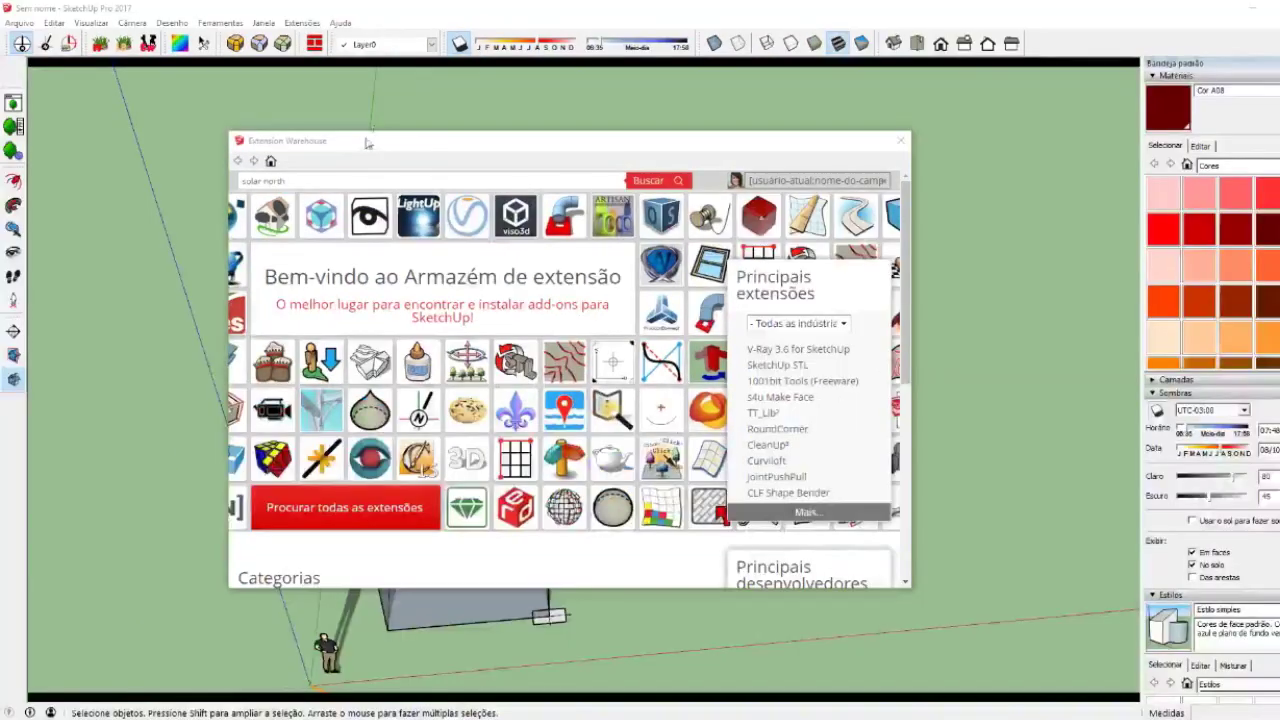
{"action": "key", "text": "Return"}
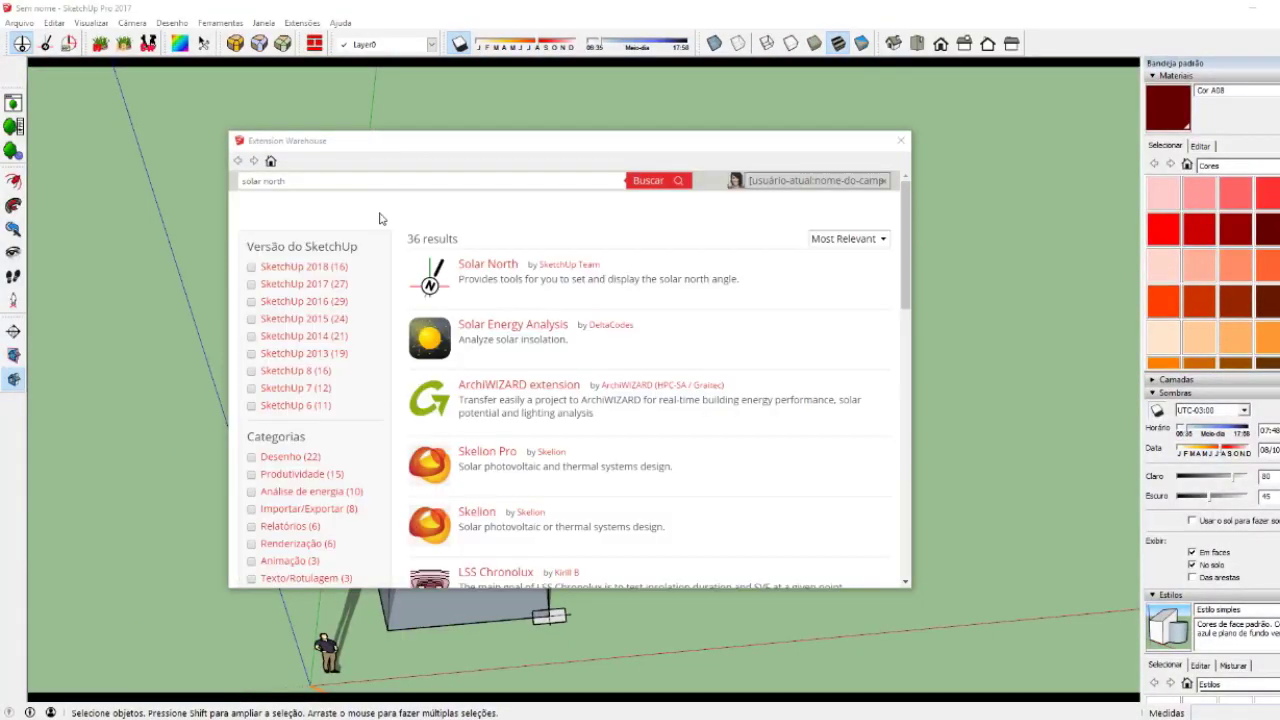
{"action": "left_click", "coordinate": [462, 266]}
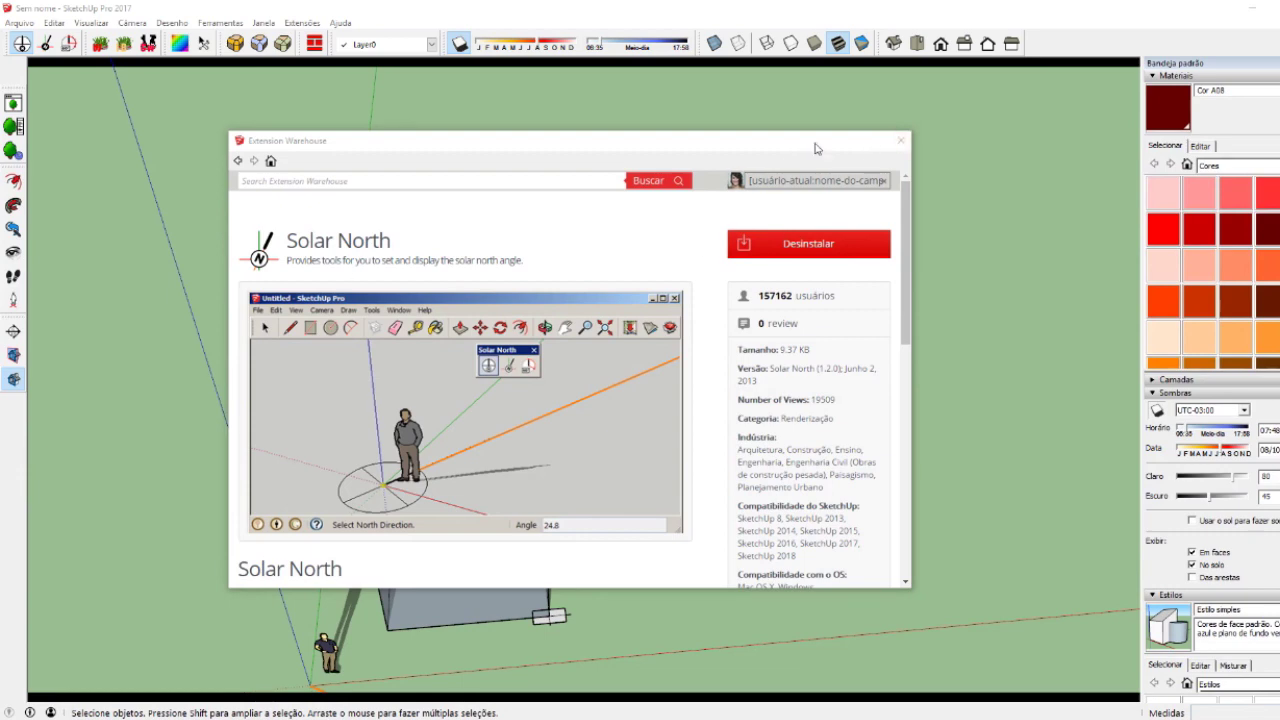
- Close the store, float the Solar North toolbar and orbit to view the box from another angle
{"action": "left_click", "coordinate": [900, 140]}
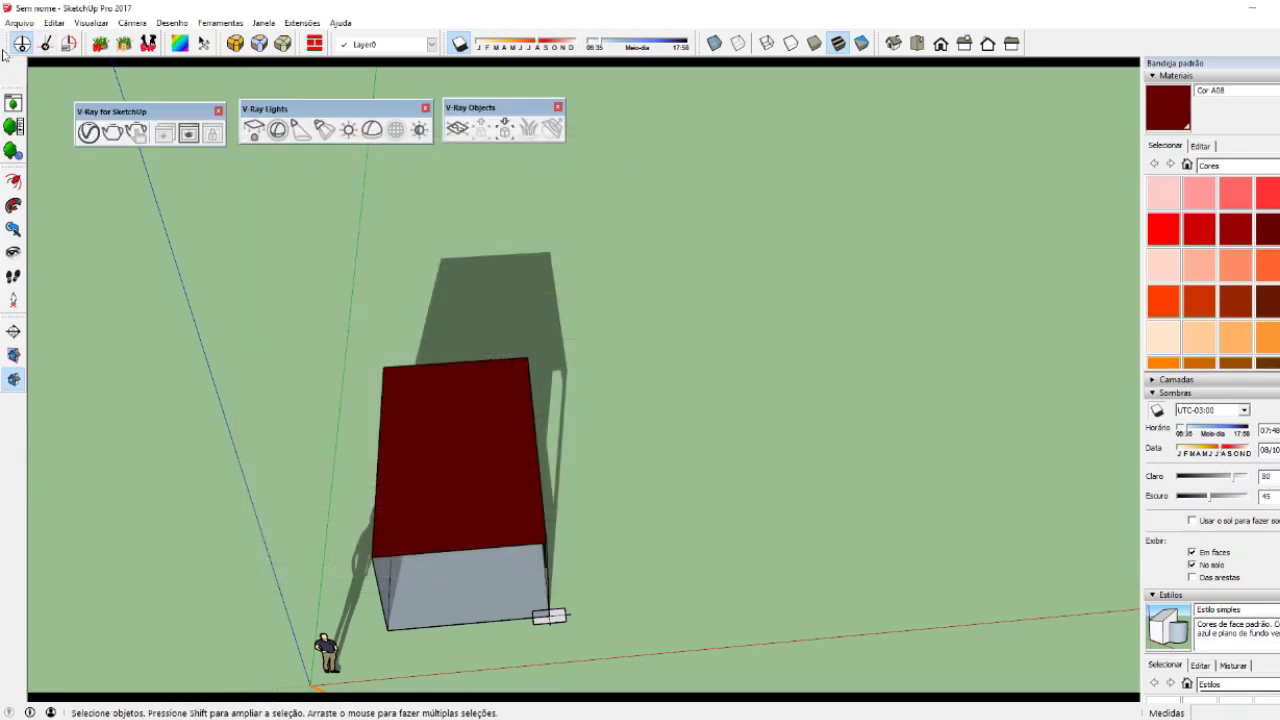
{"action": "mouse_move", "coordinate": [5, 43]}
{"action": "left_mouse_down"}
{"action": "mouse_move", "coordinate": [331, 272]}
{"action": "mouse_move", "coordinate": [20, 43]}
{"action": "left_mouse_up"}
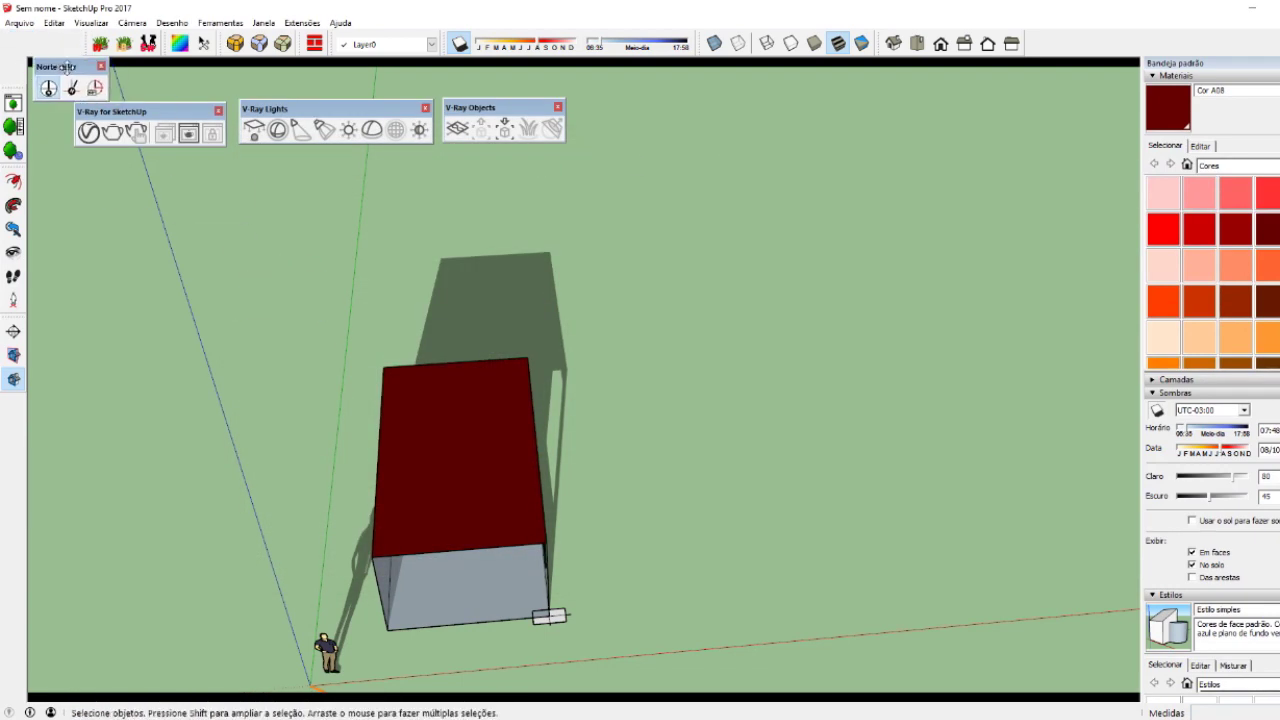
{"action": "middle_click_drag", "start_coordinate": [439, 528], "coordinate": [277, 349]}
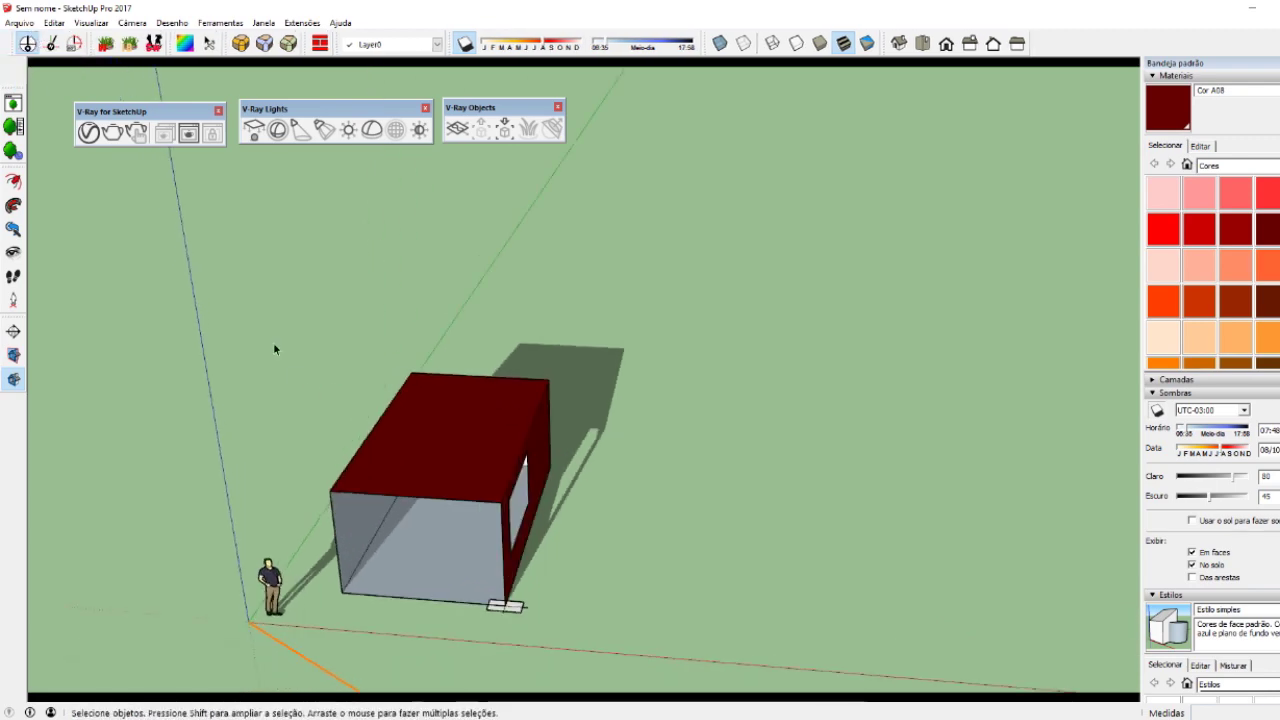
- Switch to the XMind lesson map and scroll to the 'Como usar o sol' branch
{"action": "key", "text": "alt+Tab"}
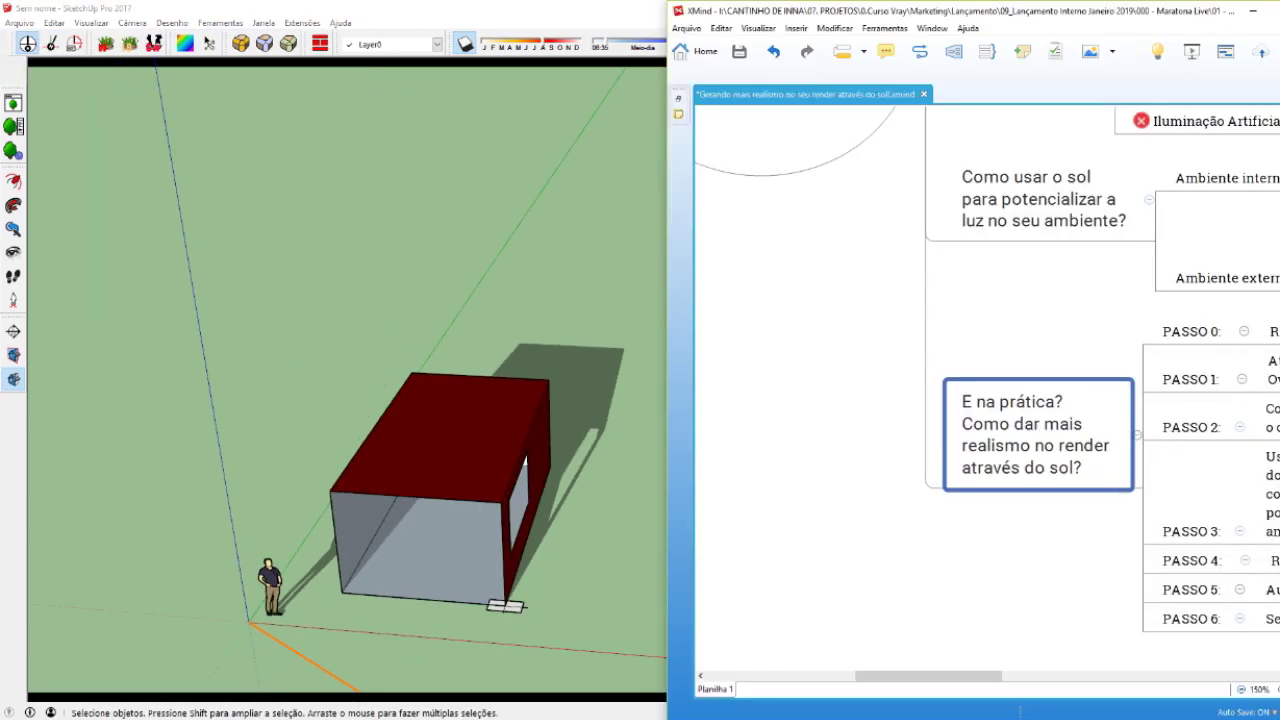
{"action": "mouse_move", "coordinate": [931, 677]}
{"action": "left_mouse_down"}
{"action": "mouse_move", "coordinate": [1035, 675]}
{"action": "mouse_move", "coordinate": [978, 680]}
{"action": "left_mouse_up"}
{"action": "scroll", "coordinate": [993, 677], "scroll_direction": "up", "scroll_amount": 5}
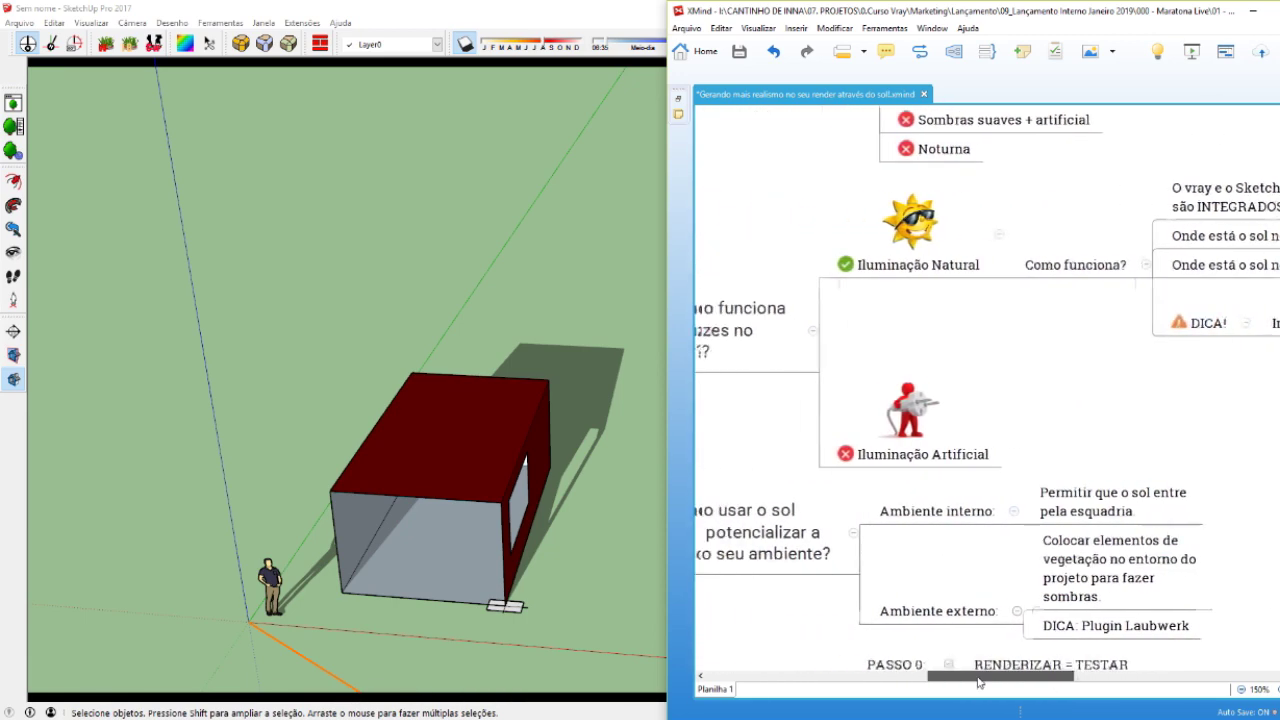
{"action": "scroll", "coordinate": [943, 511], "scroll_direction": "up", "scroll_amount": 3}
{"action": "scroll", "coordinate": [943, 511], "scroll_direction": "down", "scroll_amount": 3}
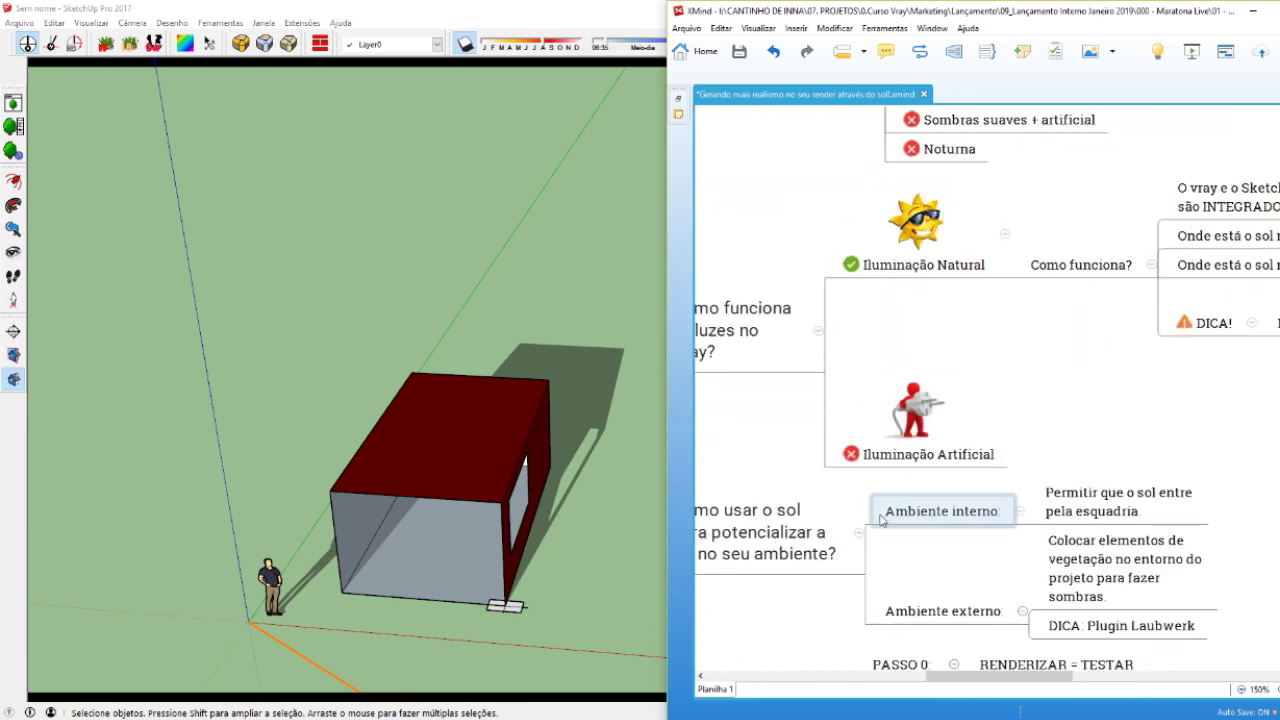
{"action": "left_click_drag", "start_coordinate": [970, 681], "coordinate": [945, 681]}
{"action": "scroll", "coordinate": [920, 640], "scroll_direction": "down", "scroll_amount": 2}
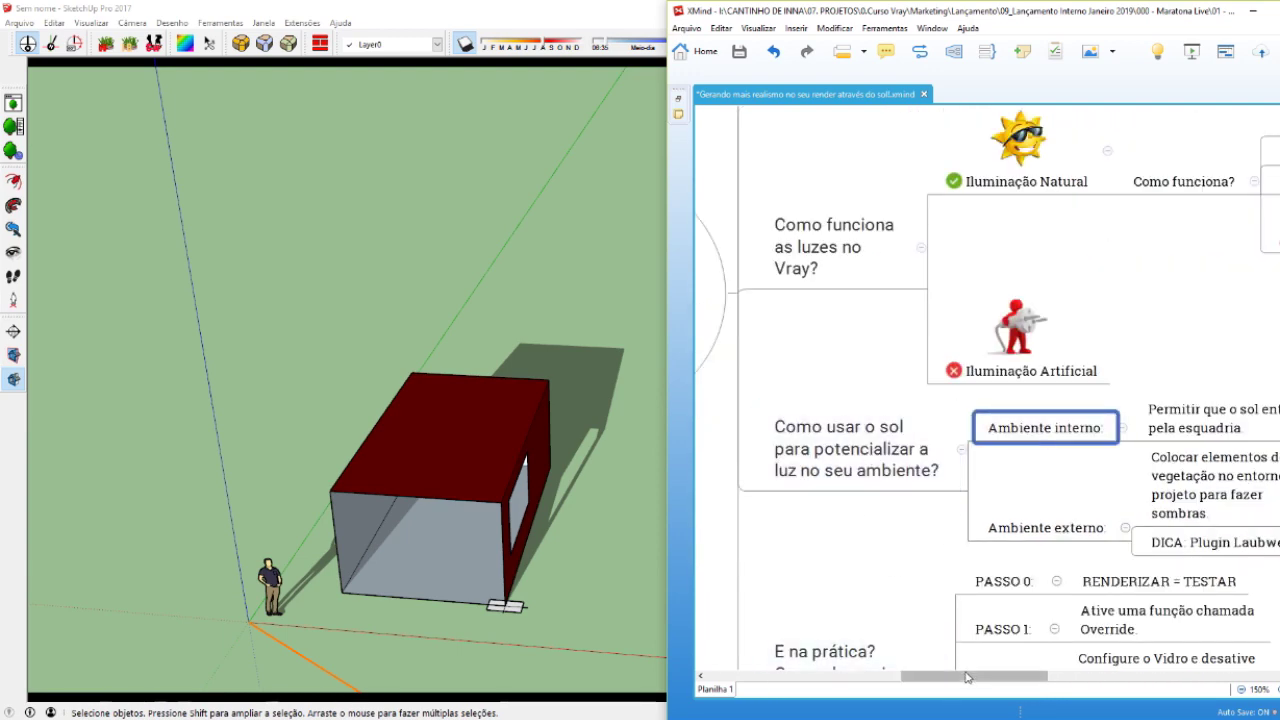
{"action": "left_click_drag", "start_coordinate": [945, 676], "coordinate": [978, 676]}
- Step through the sun-at-window, Ambiente externo, vegetation and 'DICA: Plugin Laubwerk' topics
{"action": "left_click", "coordinate": [1066, 426]}
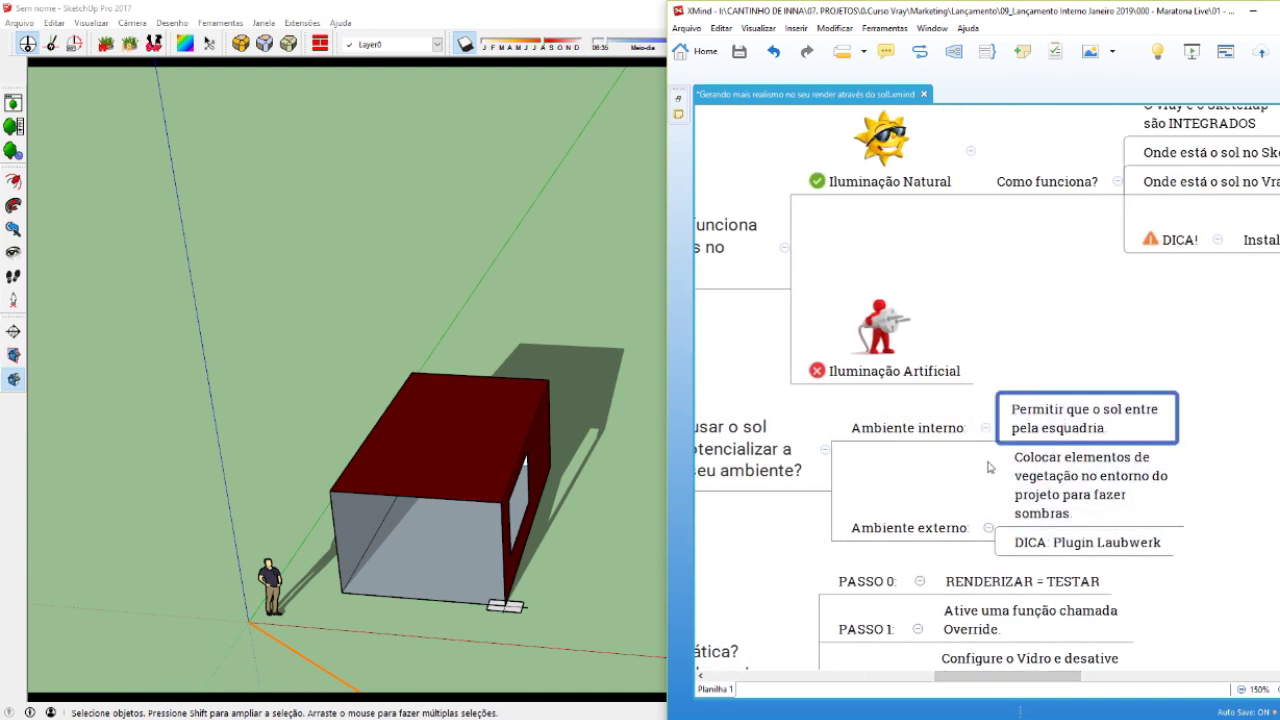
{"action": "left_click", "coordinate": [901, 534]}
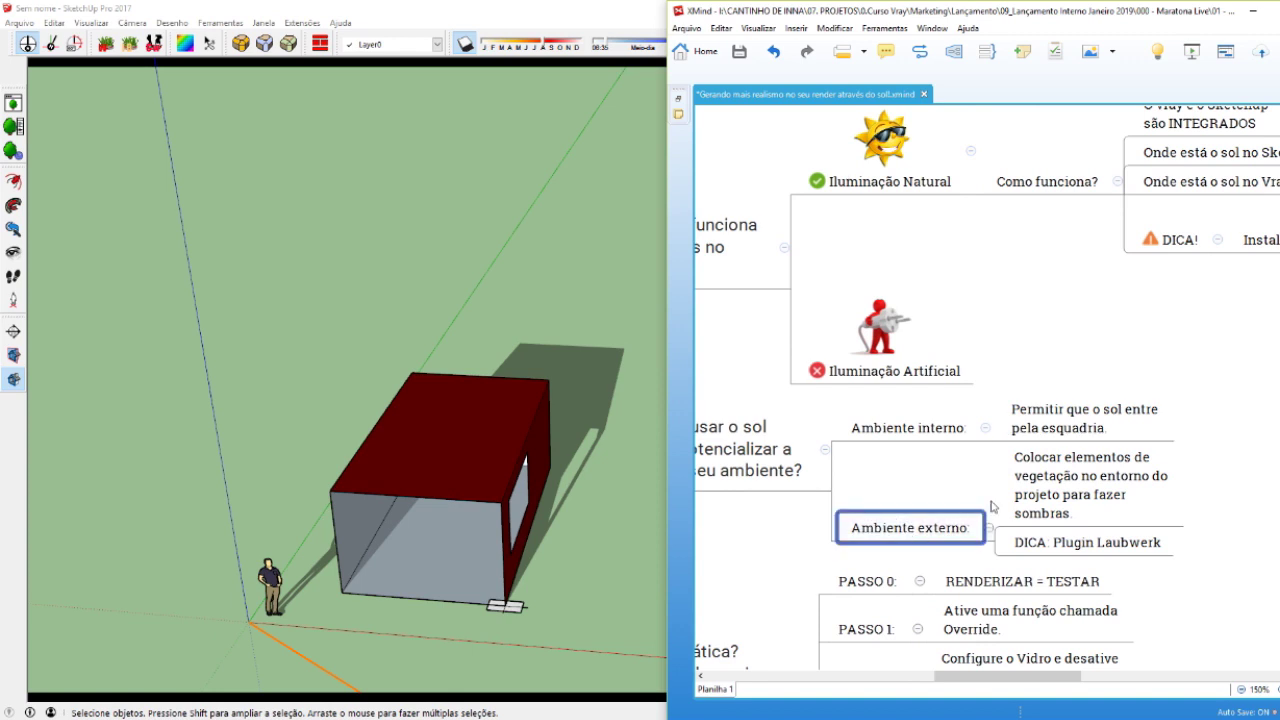
{"action": "left_click", "coordinate": [1005, 505]}
{"action": "left_click", "coordinate": [1094, 543]}
{"action": "left_click", "coordinate": [1063, 507]}
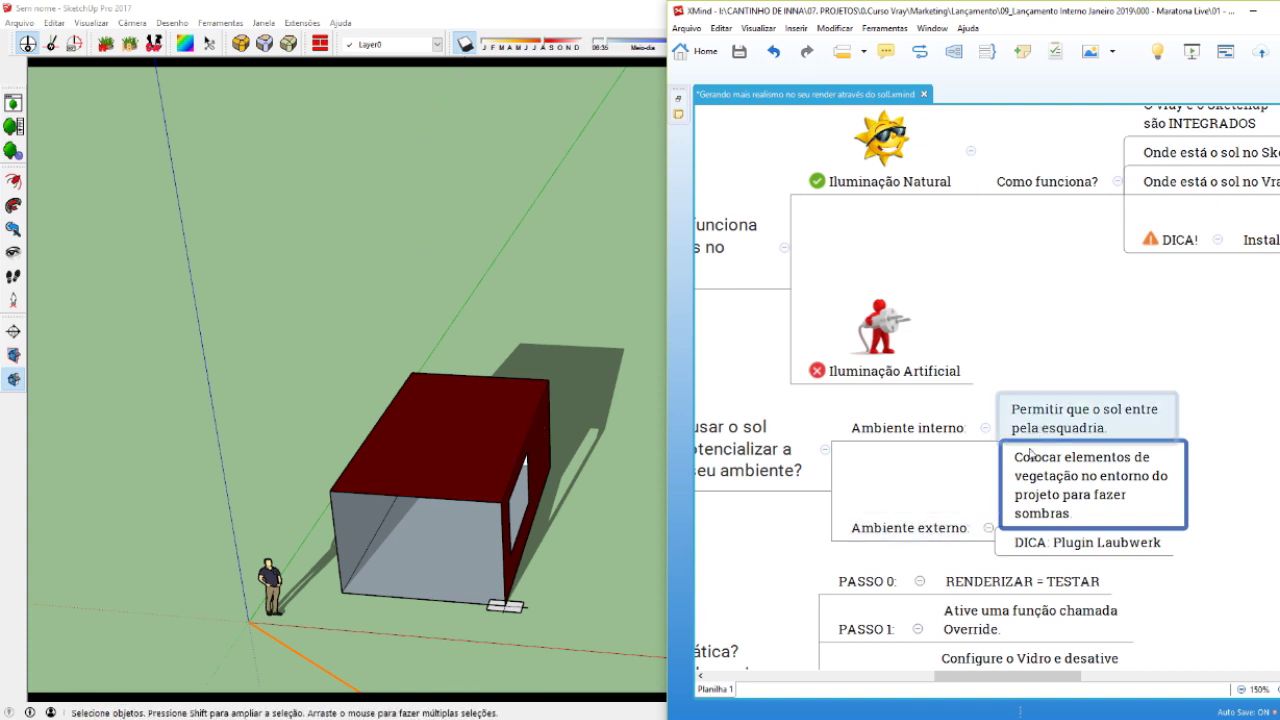
{"action": "left_click", "coordinate": [1060, 543]}
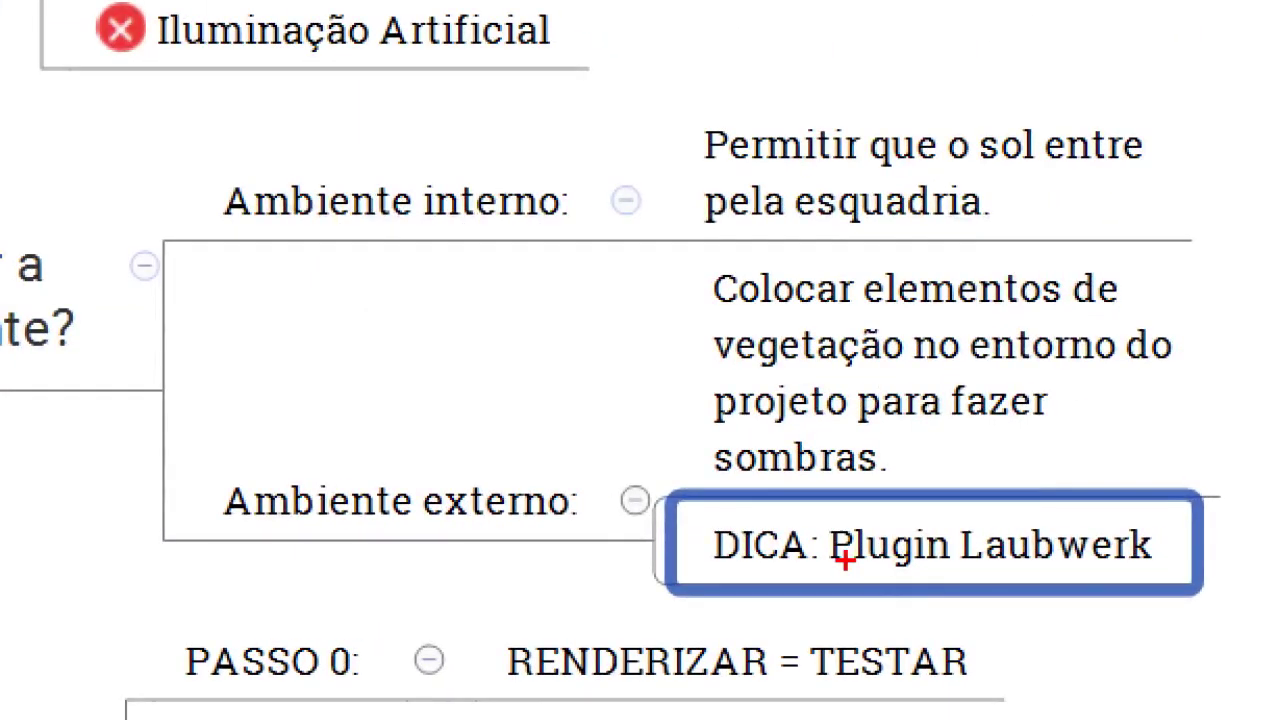
{"action": "left_click_drag", "start_coordinate": [842, 563], "coordinate": [1140, 565]}
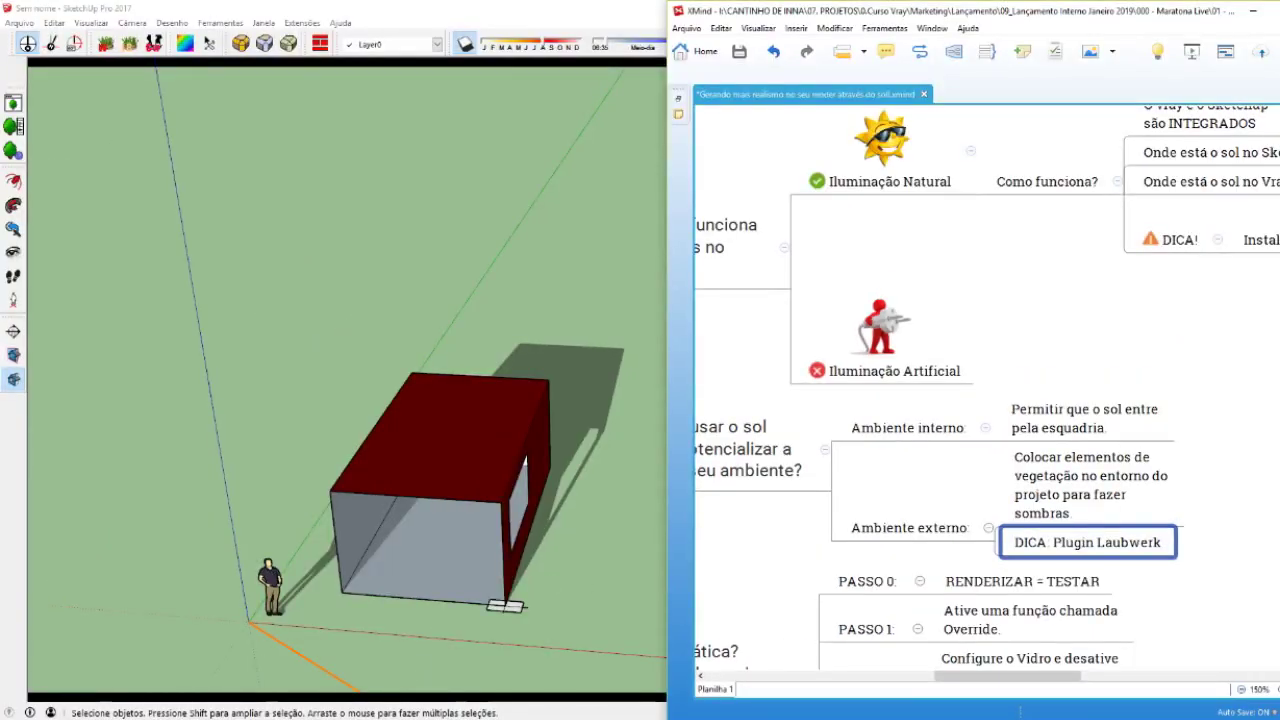
{"action": "left_click", "coordinate": [360, 719]}
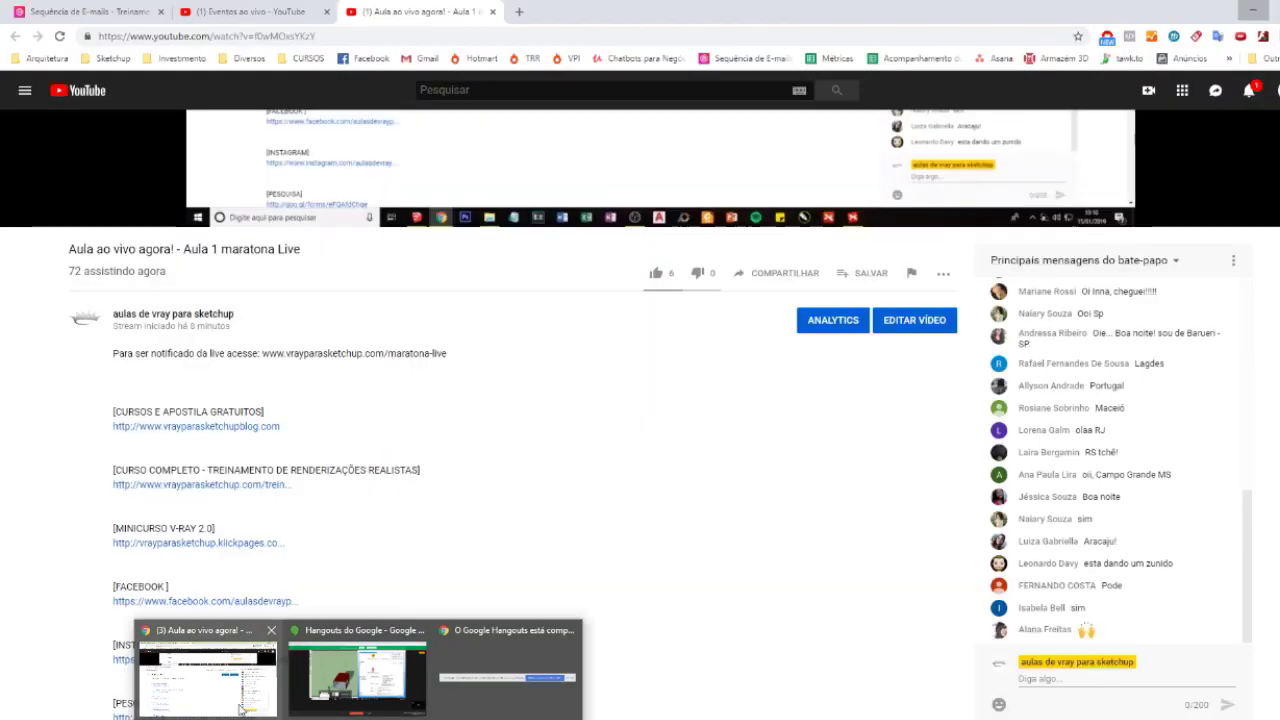
- Open laubwerk.com's PRODUCTS page in Chrome, scroll through it, then return to SketchUp
{"action": "left_click", "coordinate": [208, 670]}
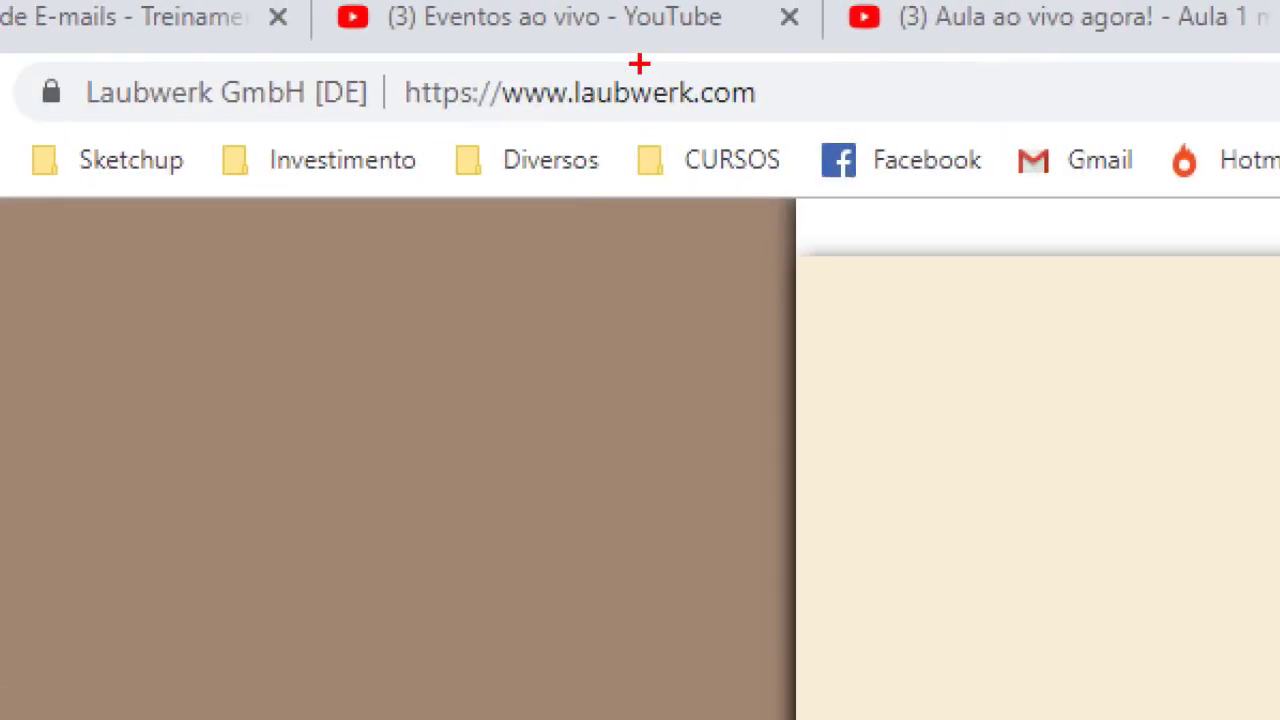
{"action": "mouse_move", "coordinate": [639, 64]}
{"action": "left_mouse_down"}
{"action": "mouse_move", "coordinate": [390, 54]}
{"action": "mouse_move", "coordinate": [432, 130]}
{"action": "mouse_move", "coordinate": [824, 122]}
{"action": "mouse_move", "coordinate": [588, 57]}
{"action": "left_mouse_up"}
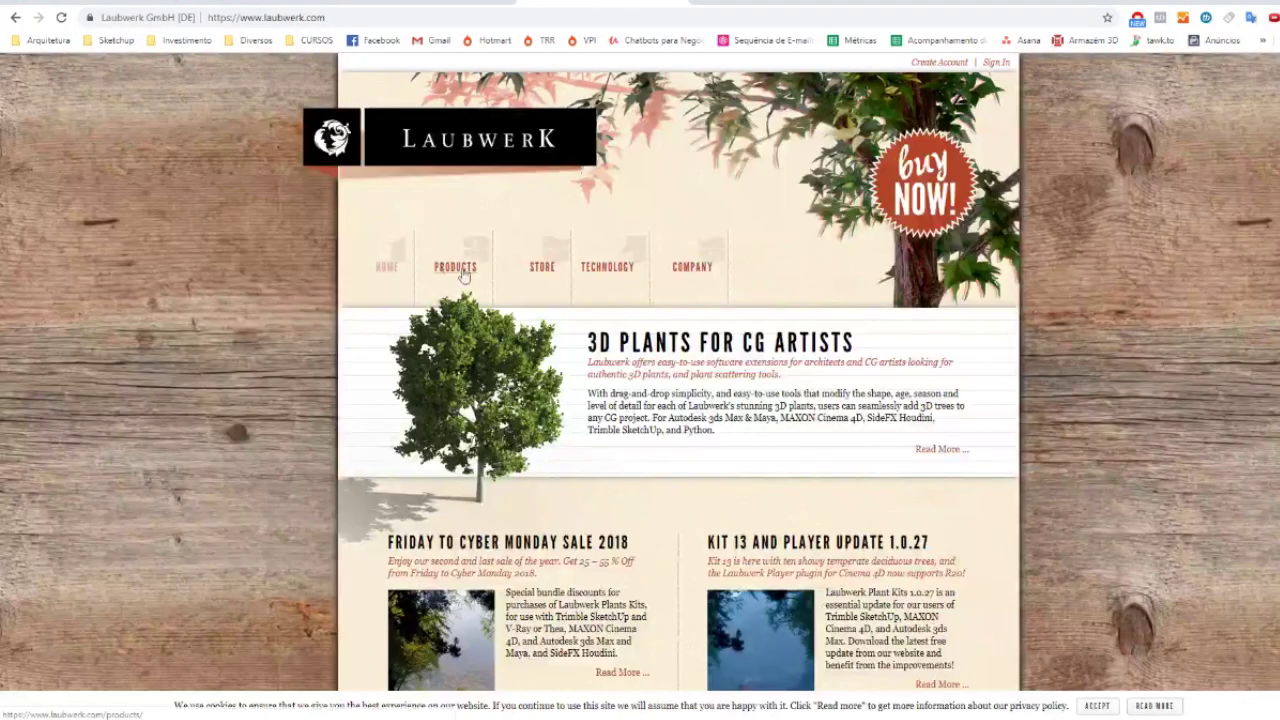
{"action": "left_click", "coordinate": [462, 272]}
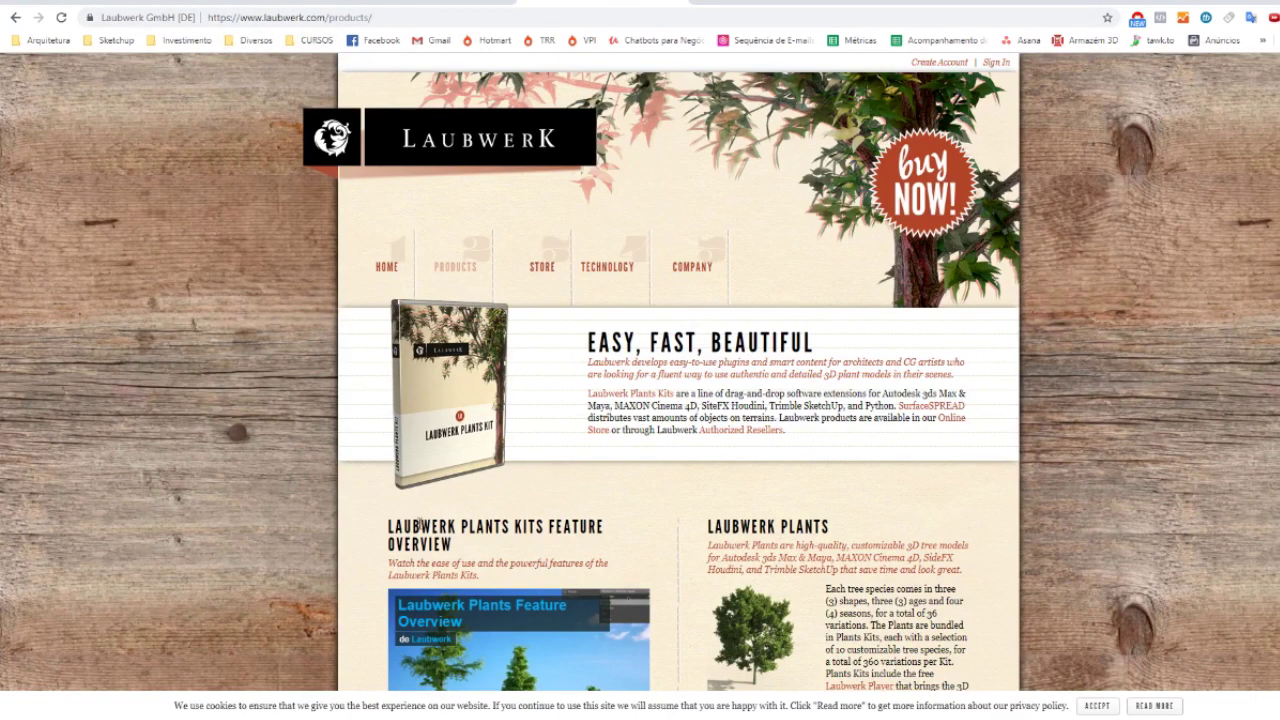
{"action": "scroll", "coordinate": [729, 630], "scroll_direction": "down", "scroll_amount": 2}
{"action": "scroll", "coordinate": [600, 640], "scroll_direction": "up", "scroll_amount": 2}
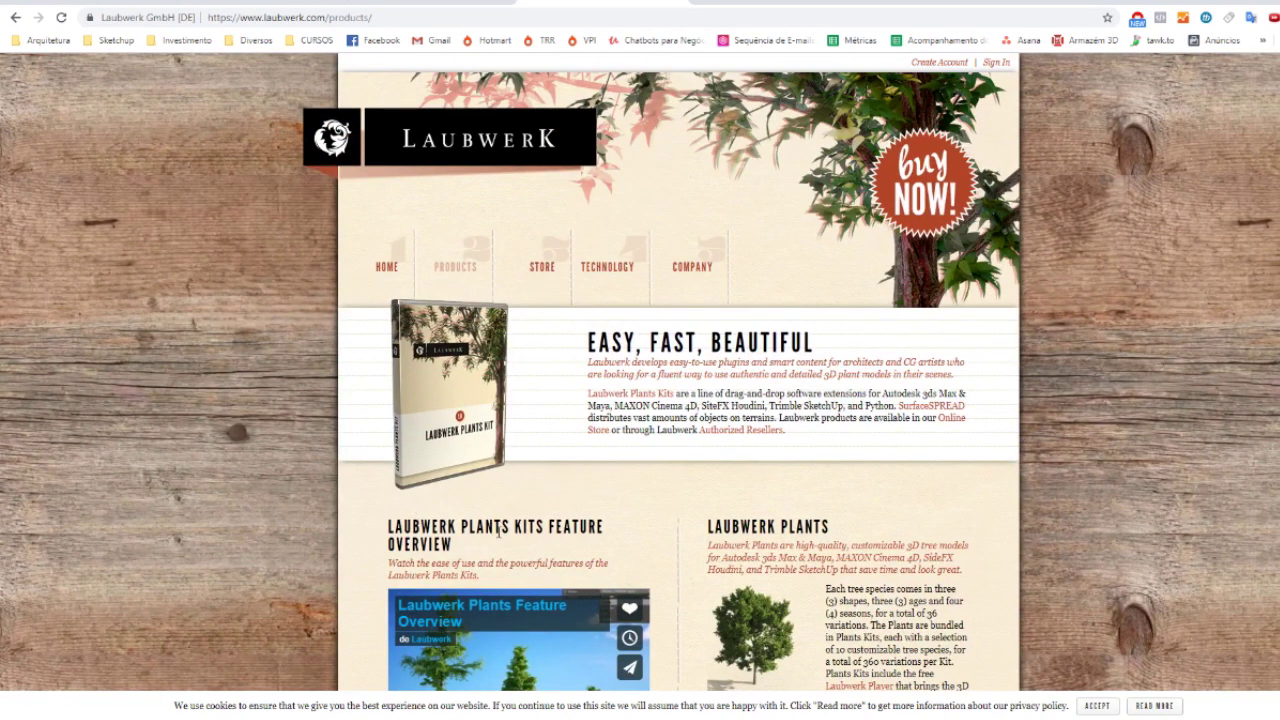
{"action": "scroll", "coordinate": [498, 531], "scroll_direction": "down", "scroll_amount": 2}
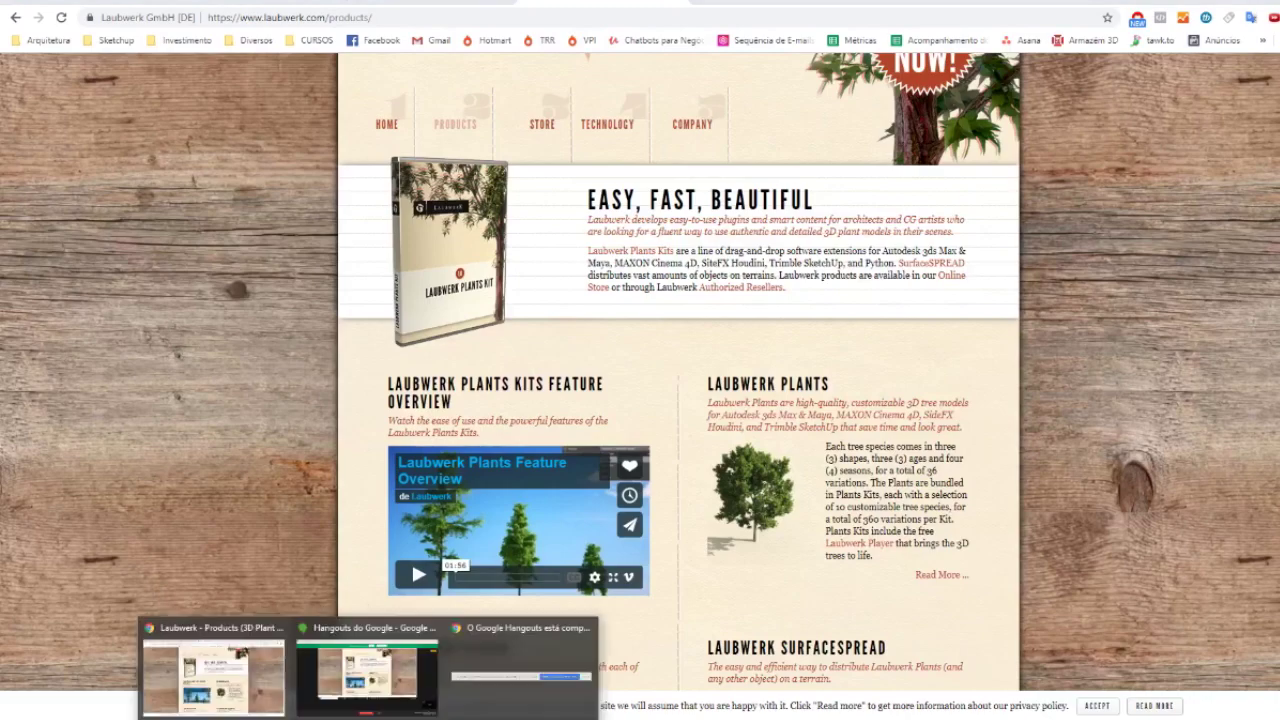
{"action": "left_click", "coordinate": [477, 710]}
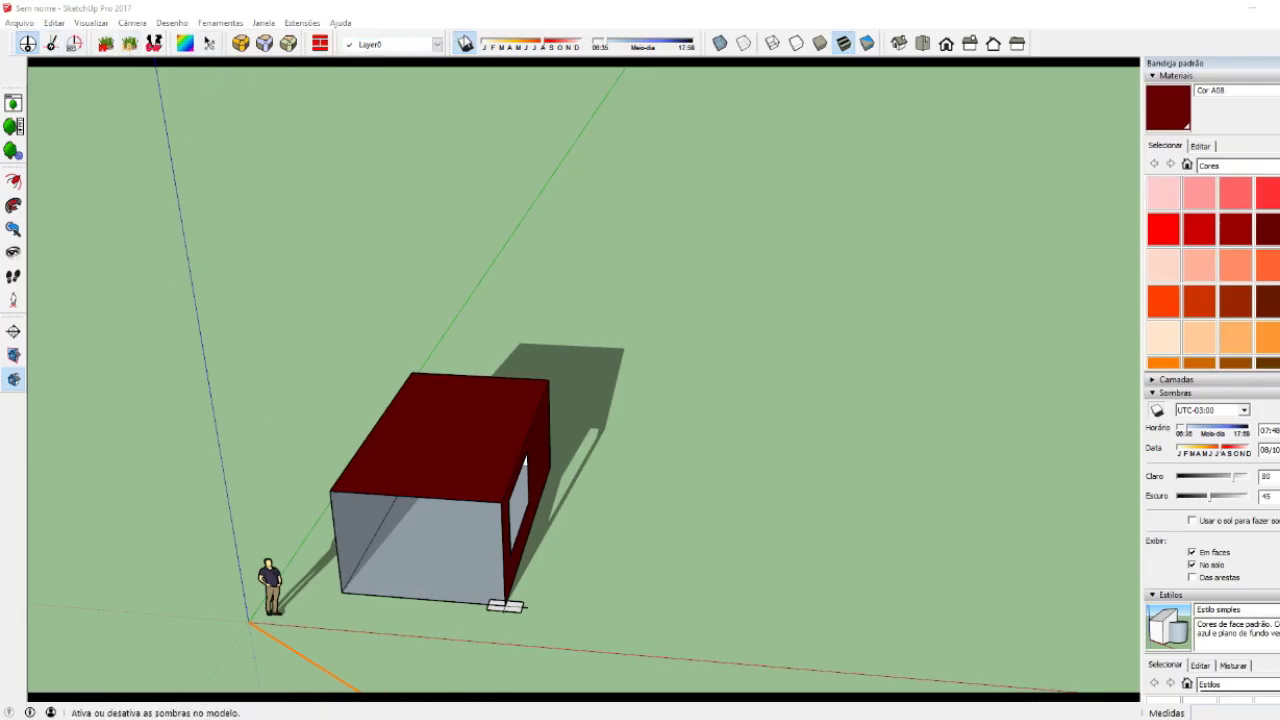
- Open and close the Laubwerk Browser, then orbit around the placed tree
{"action": "left_click", "coordinate": [13, 103]}
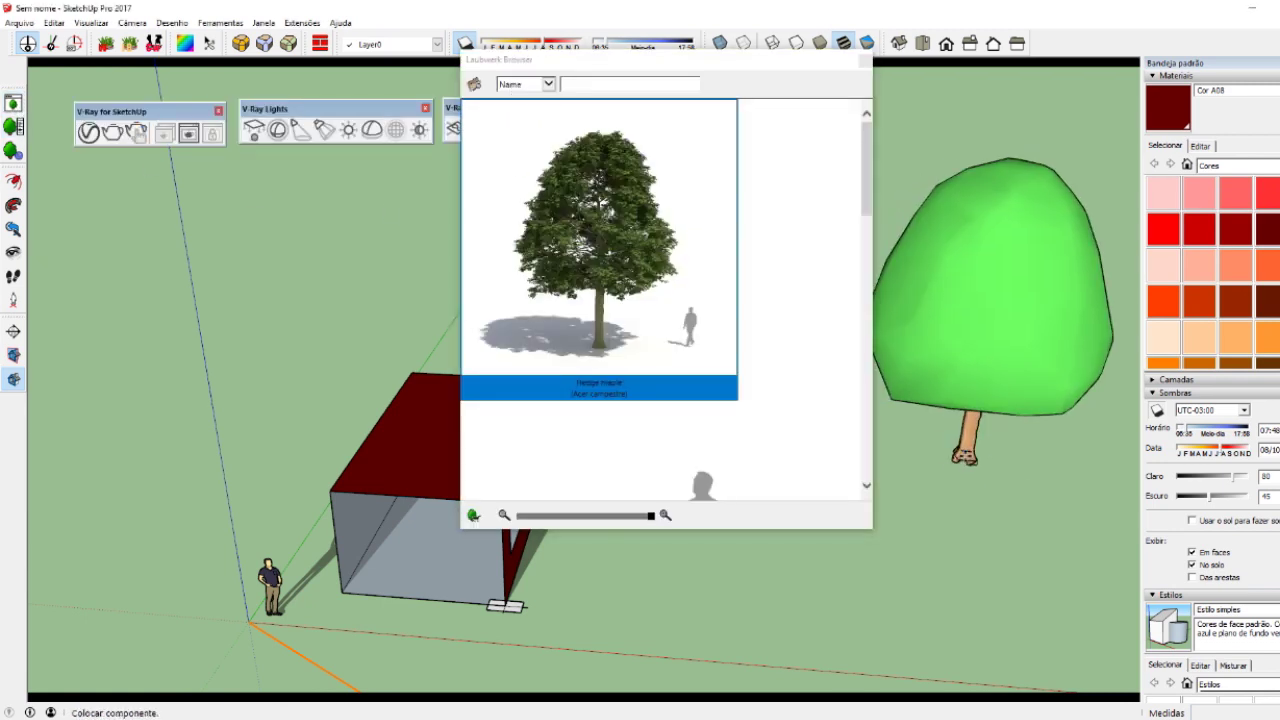
{"action": "left_click", "coordinate": [864, 64]}
{"action": "mouse_move", "coordinate": [846, 463]}
{"action": "middle_mouse_down"}
{"action": "mouse_move", "coordinate": [693, 370]}
{"action": "mouse_move", "coordinate": [560, 470]}
{"action": "middle_mouse_up"}
{"action": "scroll", "coordinate": [583, 489], "scroll_direction": "up", "scroll_amount": 2}
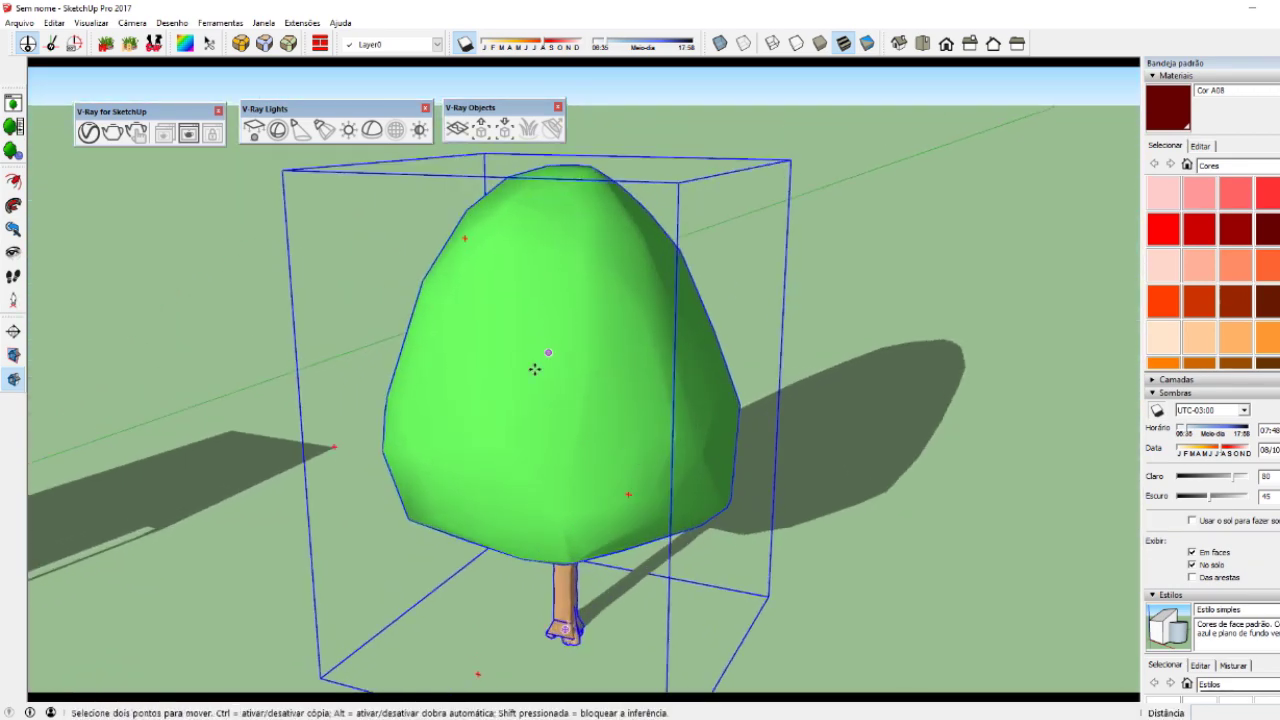
{"action": "mouse_move", "coordinate": [514, 509]}
{"action": "middle_mouse_down"}
{"action": "mouse_move", "coordinate": [643, 525]}
{"action": "mouse_move", "coordinate": [557, 463]}
{"action": "middle_mouse_up"}
{"action": "scroll", "coordinate": [643, 525], "scroll_direction": "down", "scroll_amount": 2}
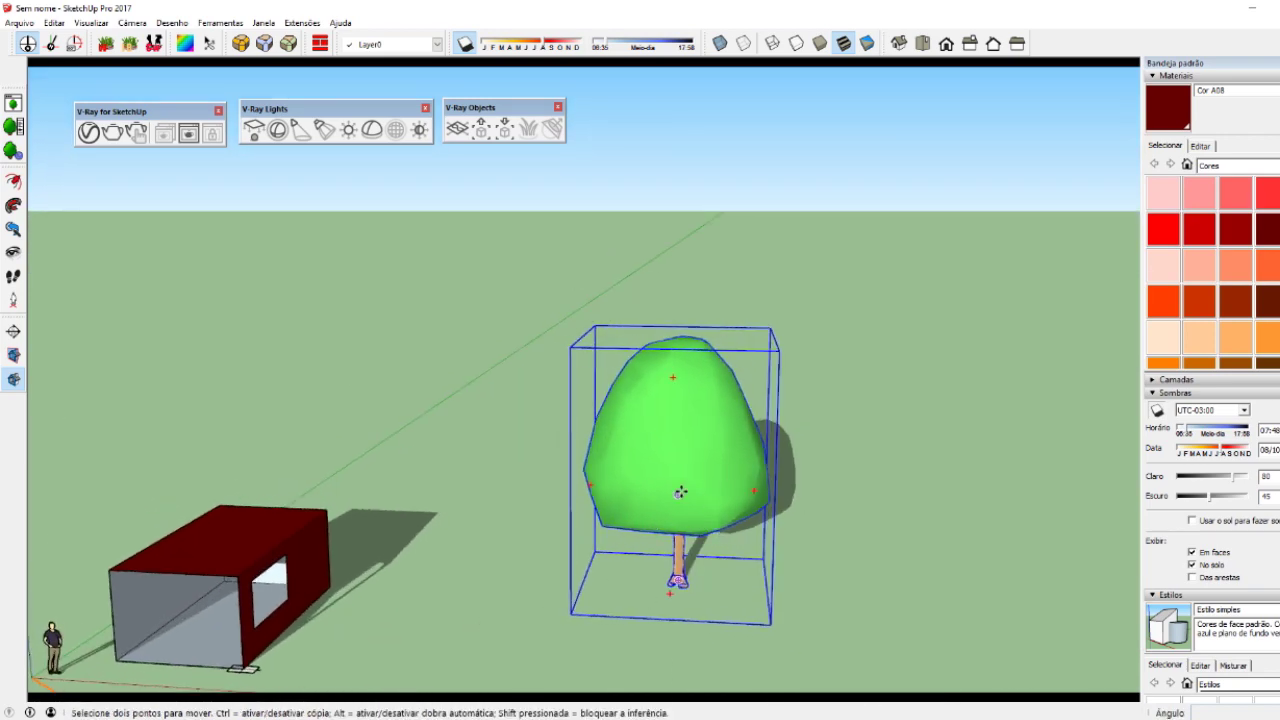
- Frame the tree beside the building and start a V-Ray render
{"action": "middle_click_drag", "start_coordinate": [577, 534], "coordinate": [800, 551]}
{"action": "scroll", "coordinate": [800, 551], "scroll_direction": "down", "scroll_amount": 2}
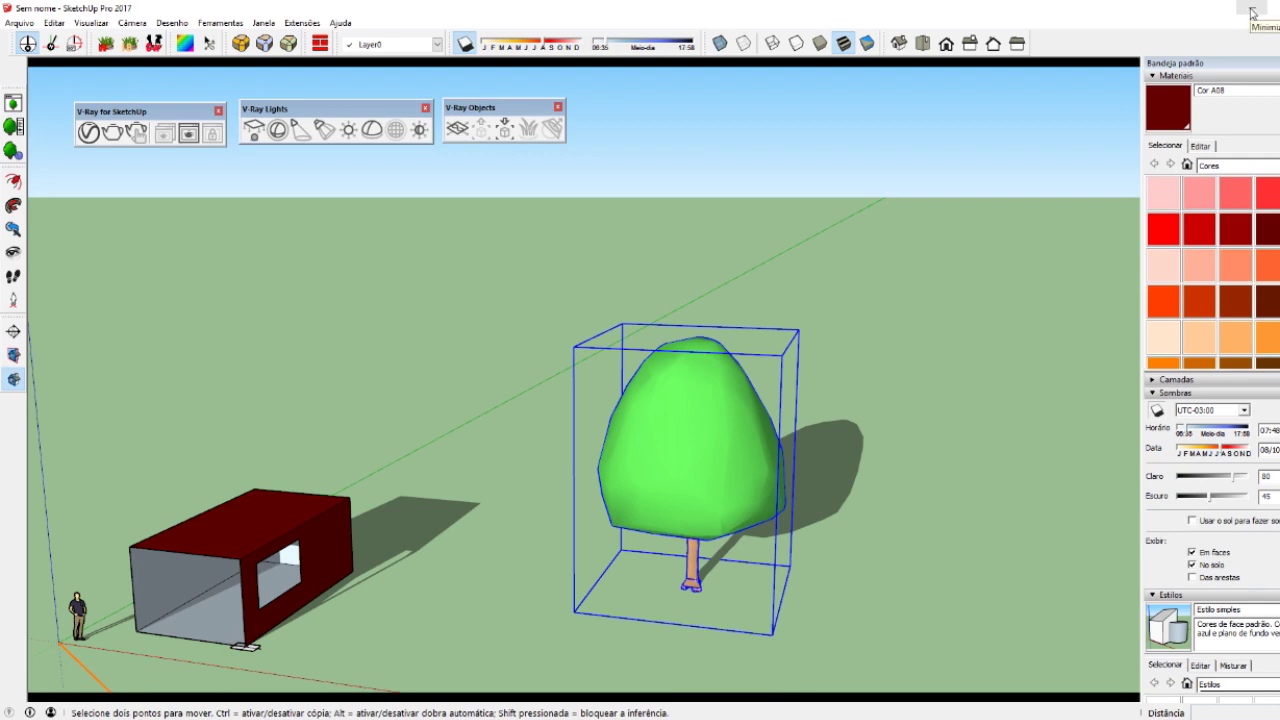
{"action": "mouse_move", "coordinate": [489, 615]}
{"action": "middle_mouse_down"}
{"action": "mouse_move", "coordinate": [503, 566]}
{"action": "mouse_move", "coordinate": [471, 614]}
{"action": "mouse_move", "coordinate": [257, 563]}
{"action": "middle_mouse_up"}
{"action": "scroll", "coordinate": [503, 566], "scroll_direction": "up", "scroll_amount": 3}
{"action": "scroll", "coordinate": [366, 609], "scroll_direction": "down", "scroll_amount": 2}
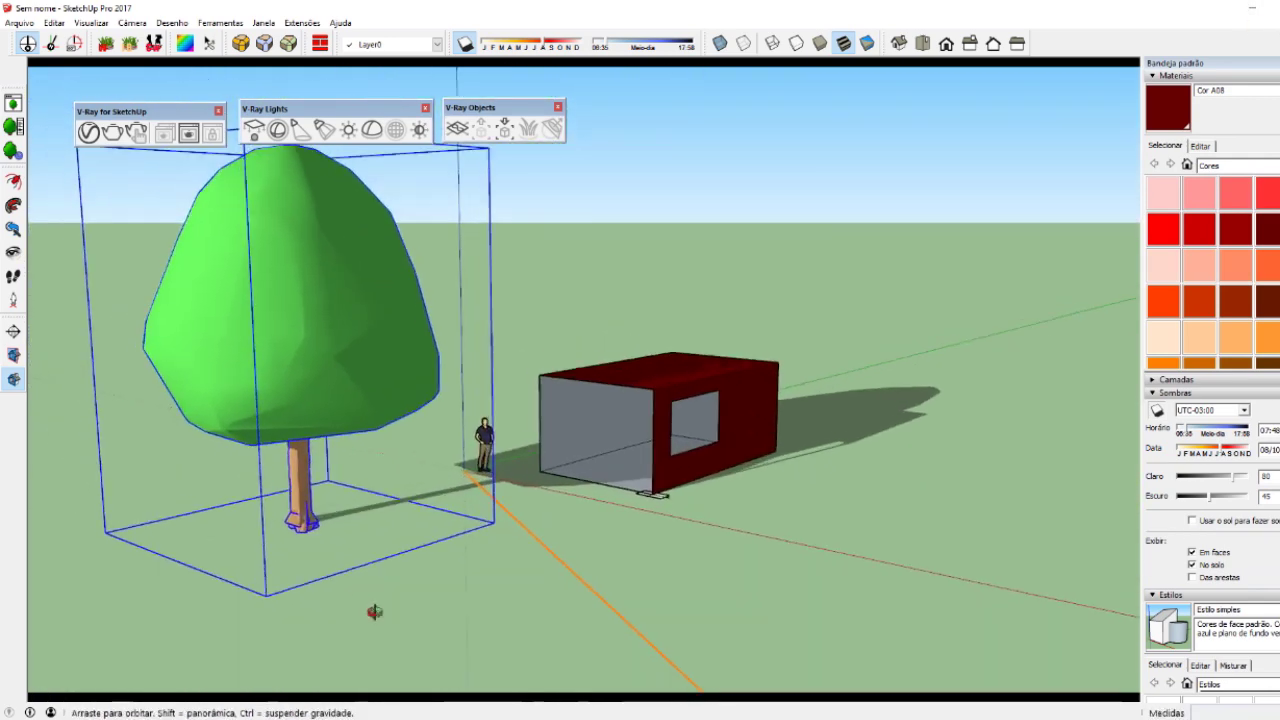
{"action": "left_click", "coordinate": [112, 132]}
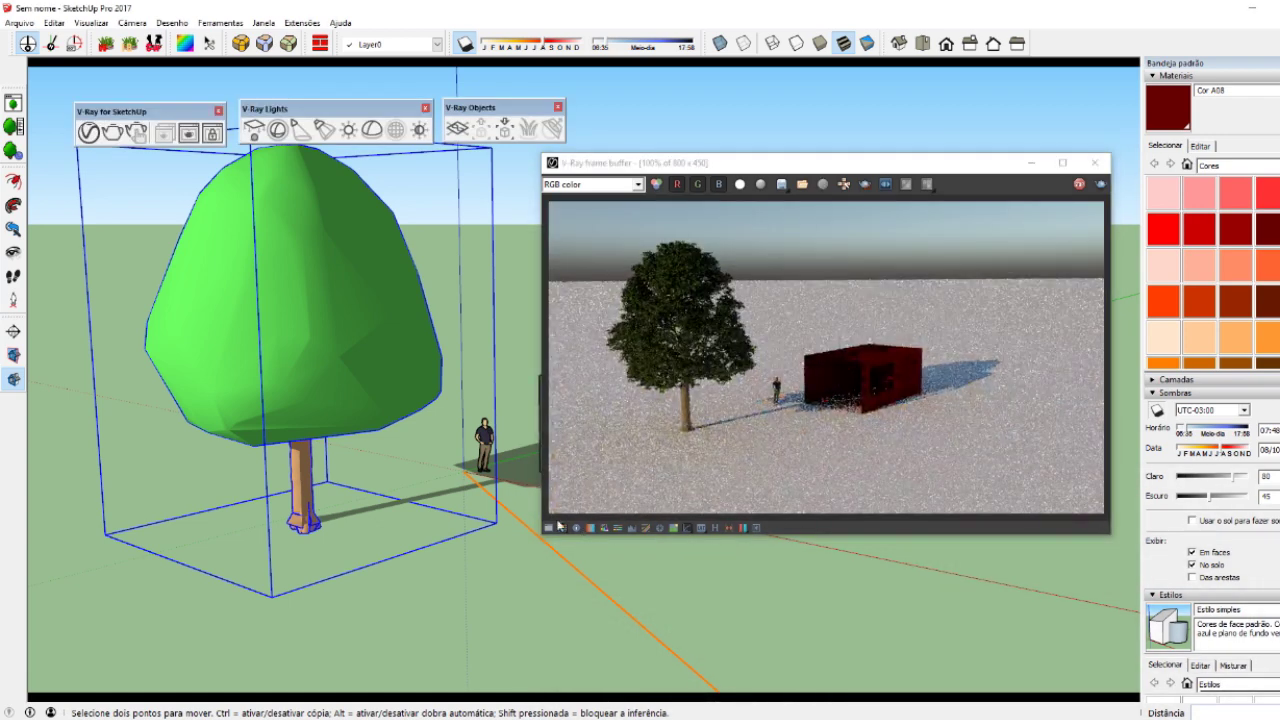
- Set the Shadows sun time to 09:00
{"action": "left_click_drag", "start_coordinate": [606, 48], "coordinate": [633, 47]}
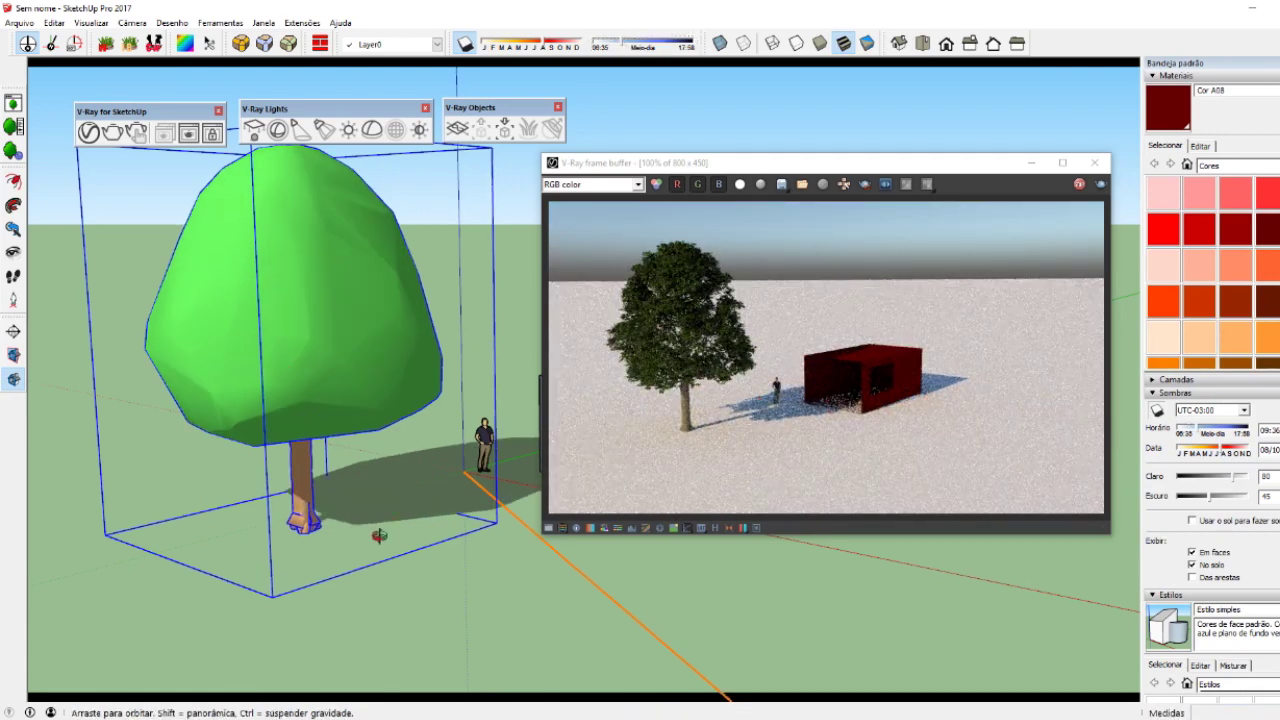
{"action": "scroll", "coordinate": [400, 525], "scroll_direction": "up", "scroll_amount": 3}
{"action": "scroll", "coordinate": [411, 522], "scroll_direction": "up", "scroll_amount": 2}
{"action": "scroll", "coordinate": [411, 522], "scroll_direction": "up", "scroll_amount": 2}
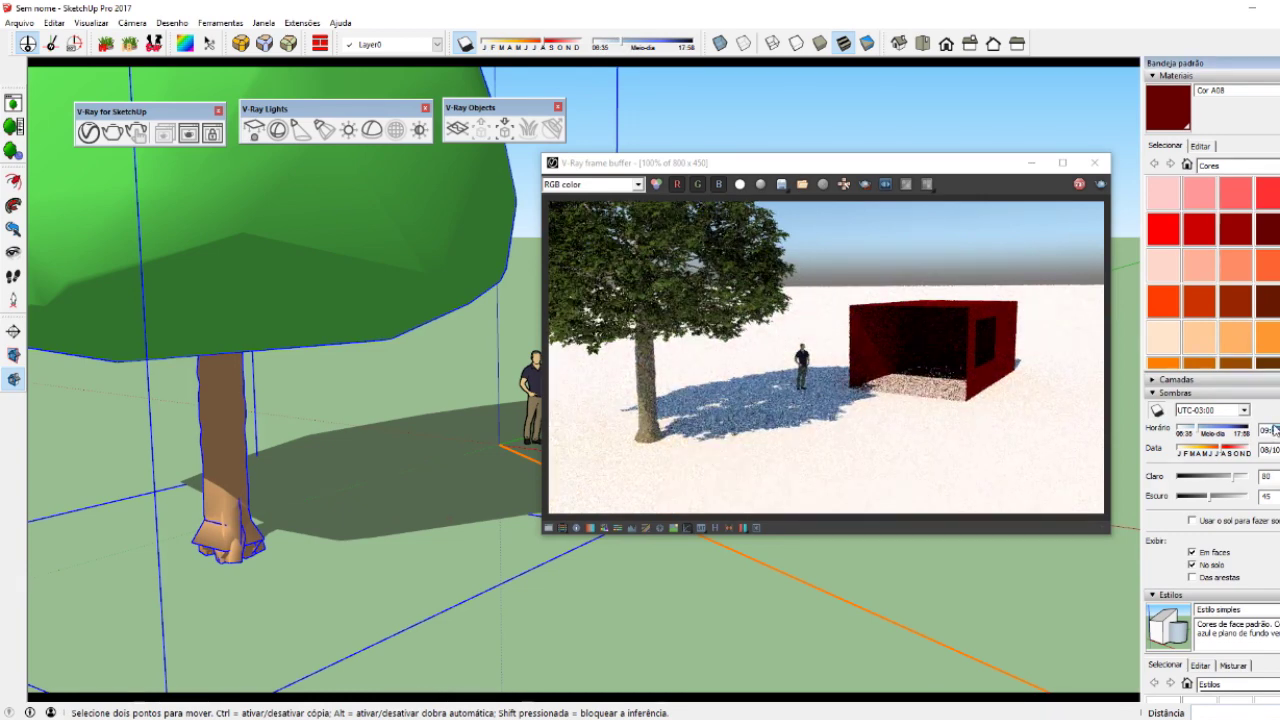
{"action": "key", "text": "Return"}
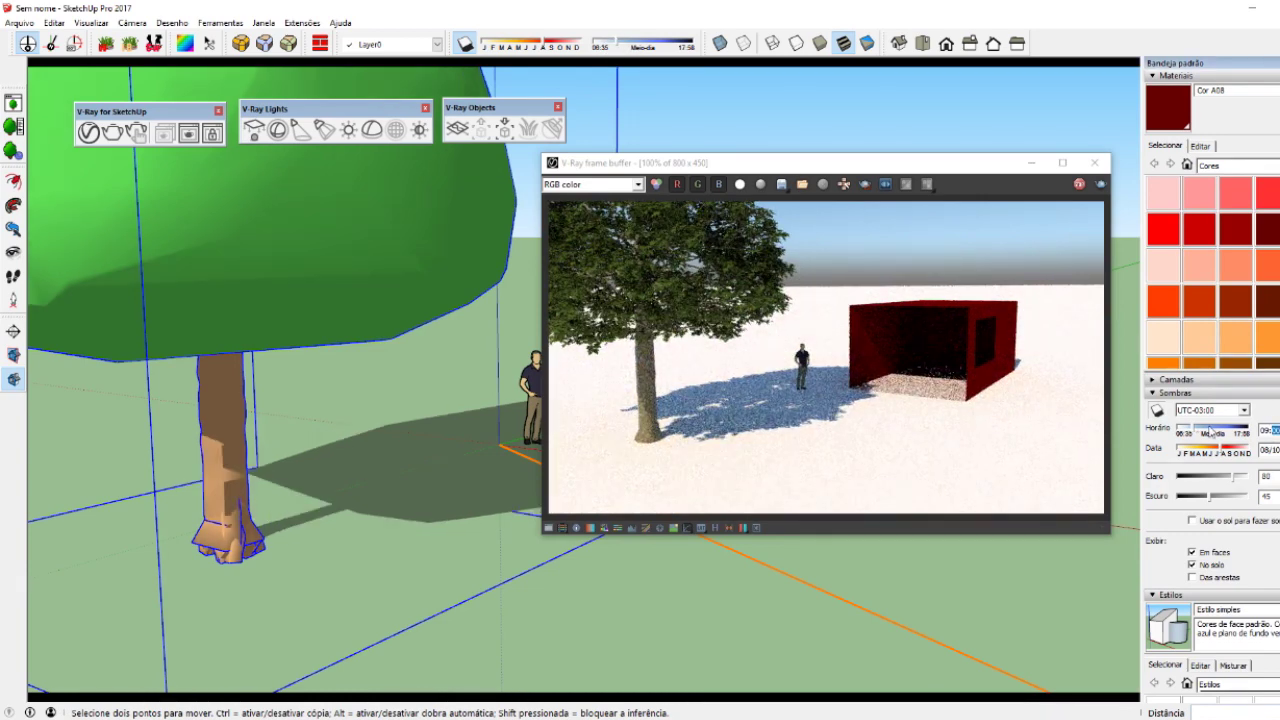
- Orbit and zoom around the tree to check its new shadow
{"action": "scroll", "coordinate": [493, 497], "scroll_direction": "up", "scroll_amount": 2}
{"action": "scroll", "coordinate": [440, 492], "scroll_direction": "down", "scroll_amount": 2}
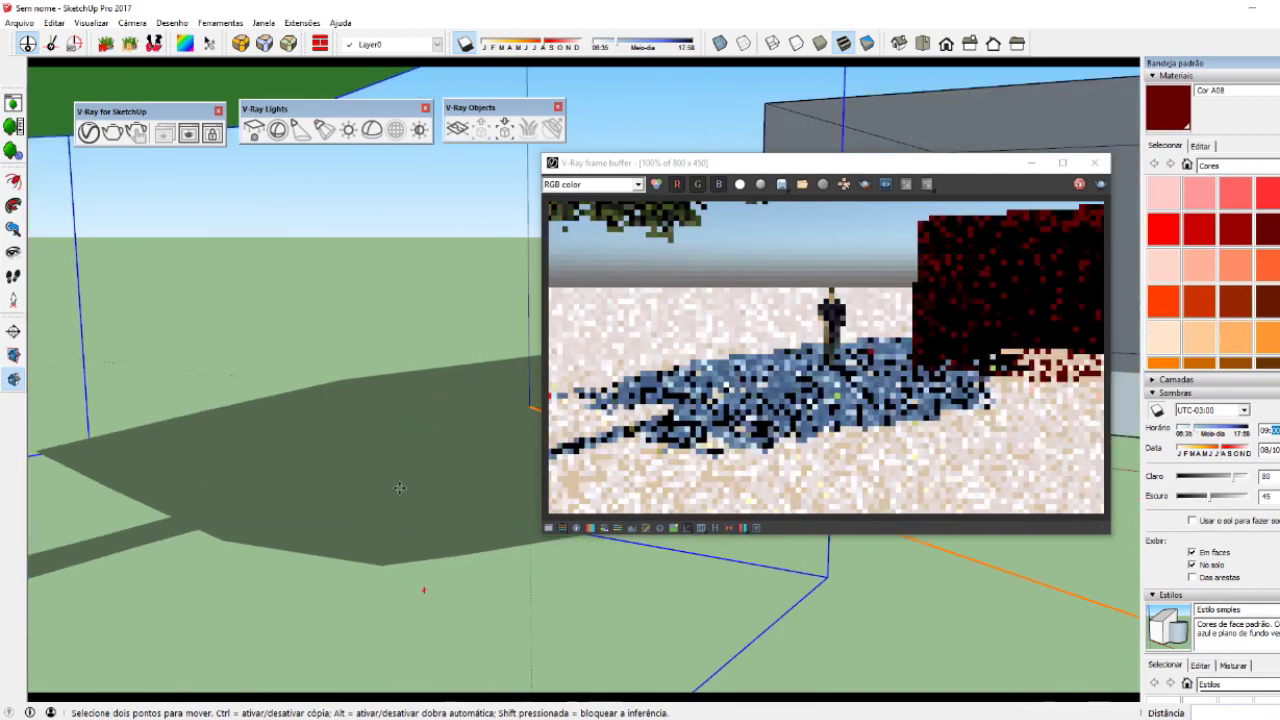
{"action": "mouse_move", "coordinate": [400, 492]}
{"action": "middle_mouse_down"}
{"action": "mouse_move", "coordinate": [392, 512]}
{"action": "mouse_move", "coordinate": [540, 524]}
{"action": "middle_mouse_up"}
{"action": "key", "text": "shift+z"}
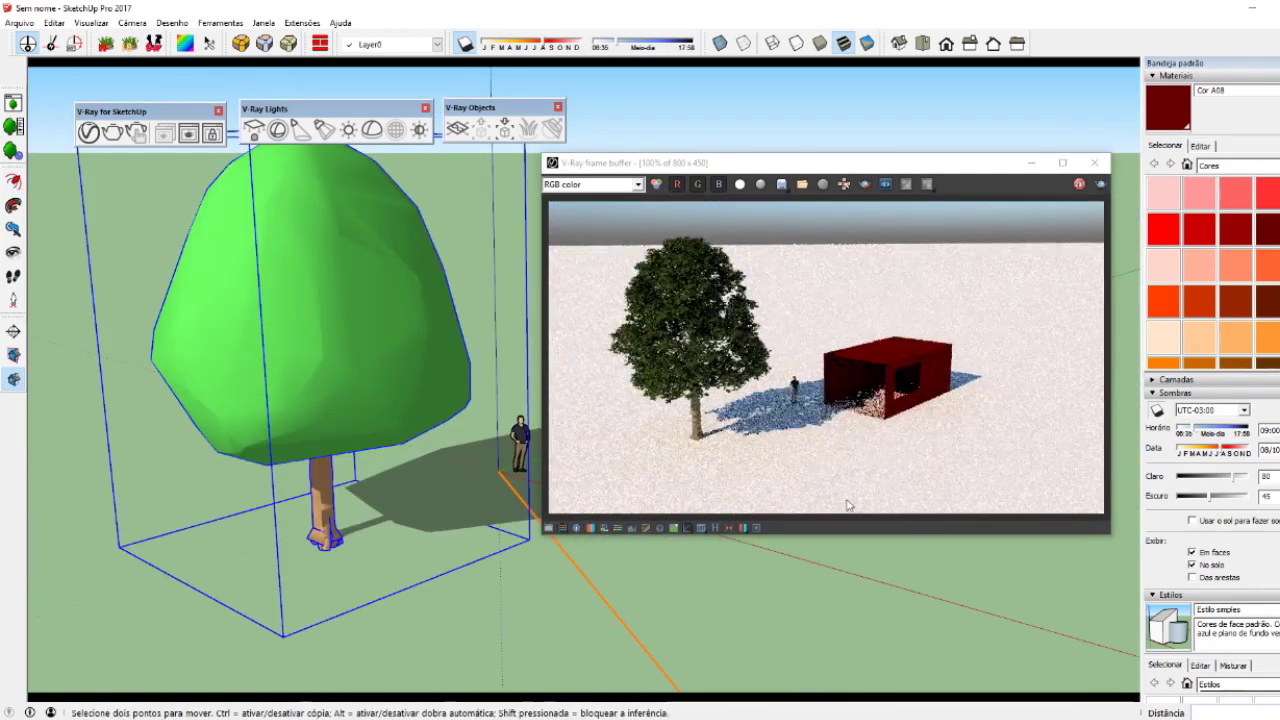
{"action": "scroll", "coordinate": [347, 569], "scroll_direction": "down", "scroll_amount": 2}
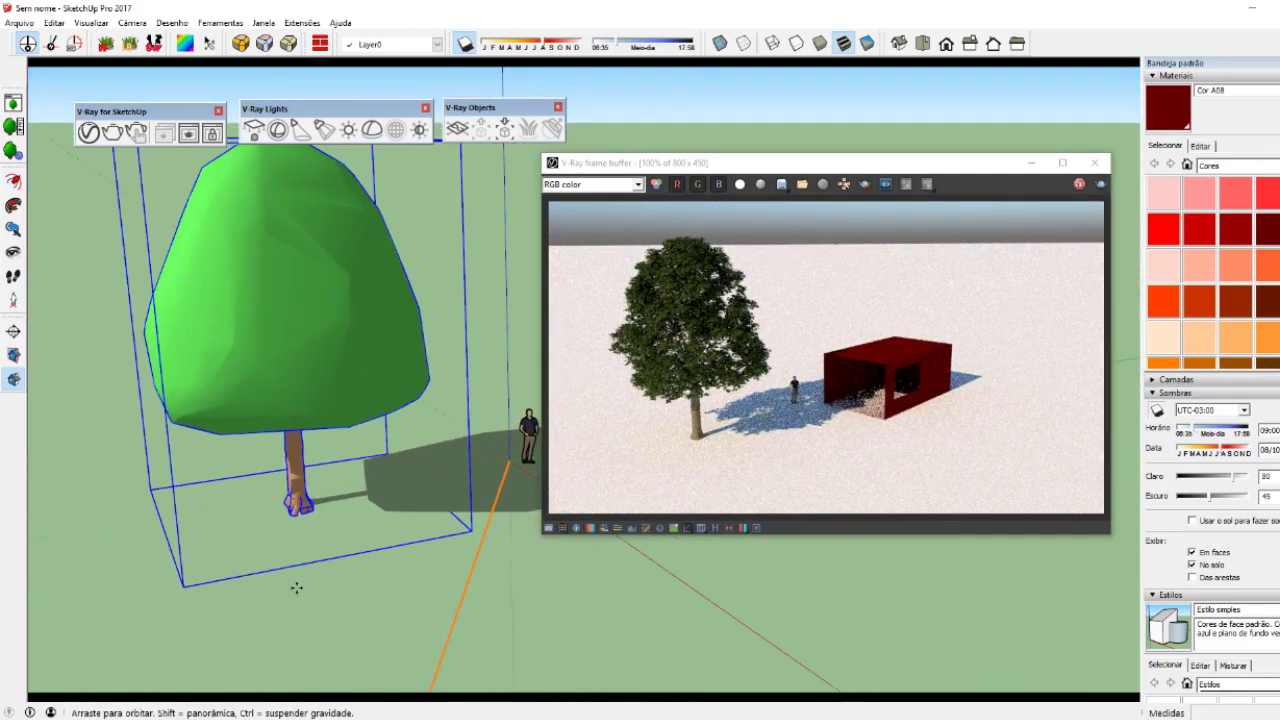
{"action": "middle_click_drag", "start_coordinate": [545, 465], "coordinate": [615, 537], "text": "shift"}
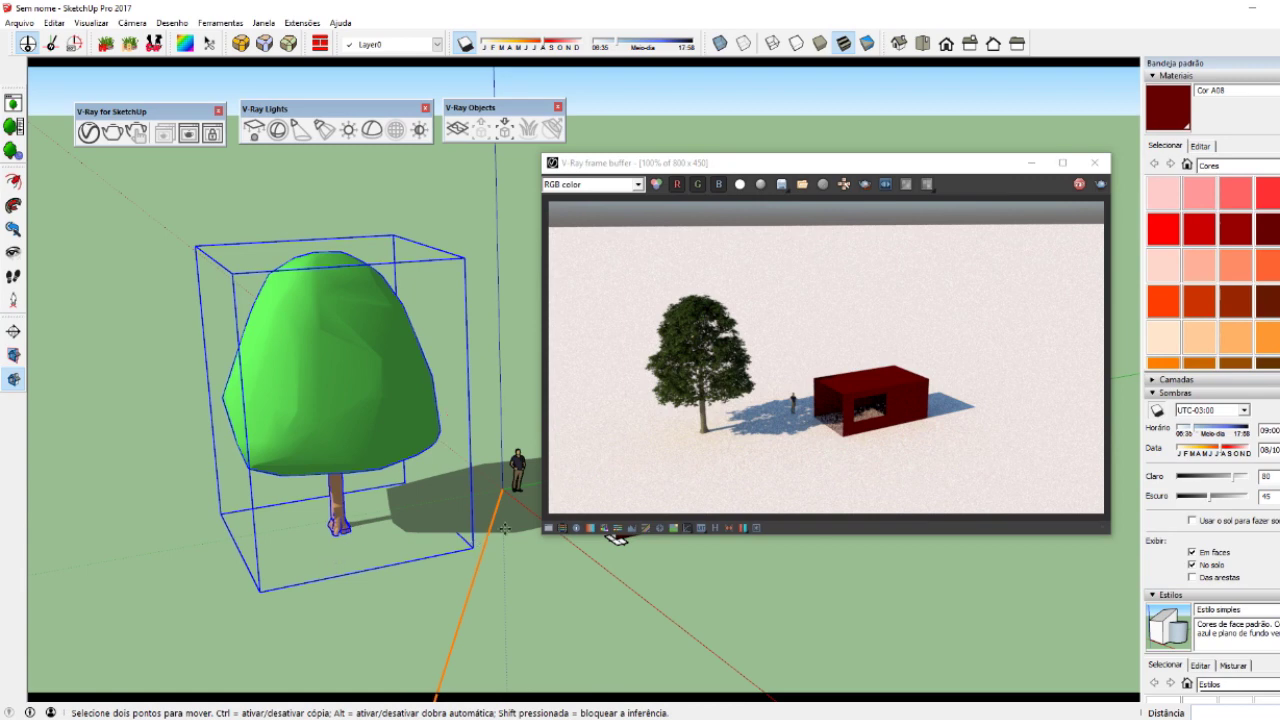
{"action": "middle_click_drag", "start_coordinate": [330, 592], "coordinate": [420, 572]}
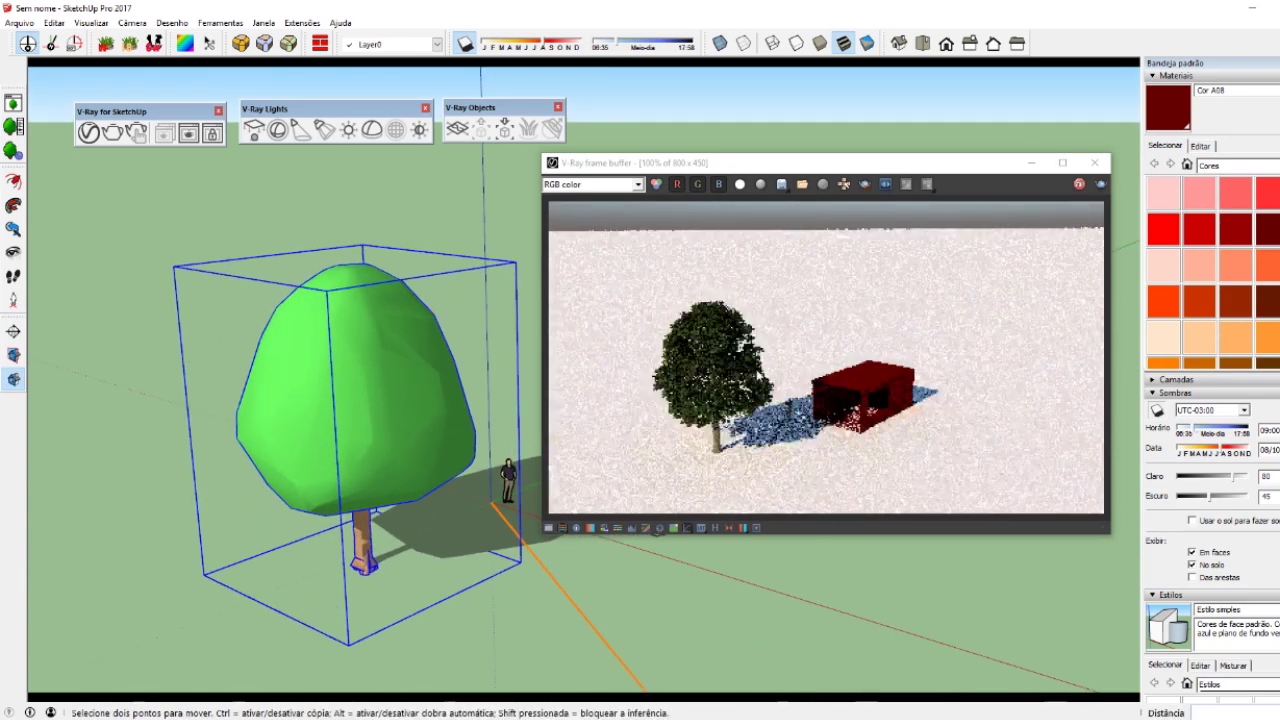
- Copy the tree twice beside the original, the first copy 1,92m to the left
{"action": "left_click", "coordinate": [365, 568]}
{"action": "key", "text": "ctrl"}
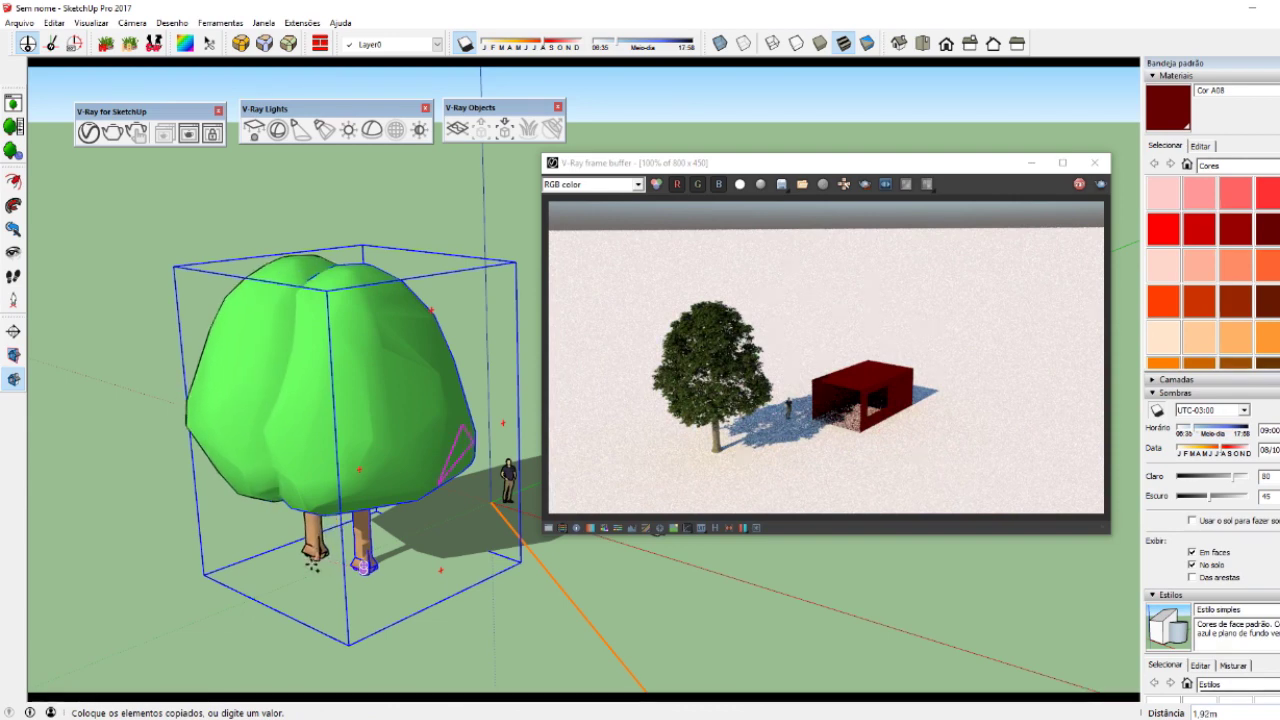
{"action": "left_click", "coordinate": [305, 559]}
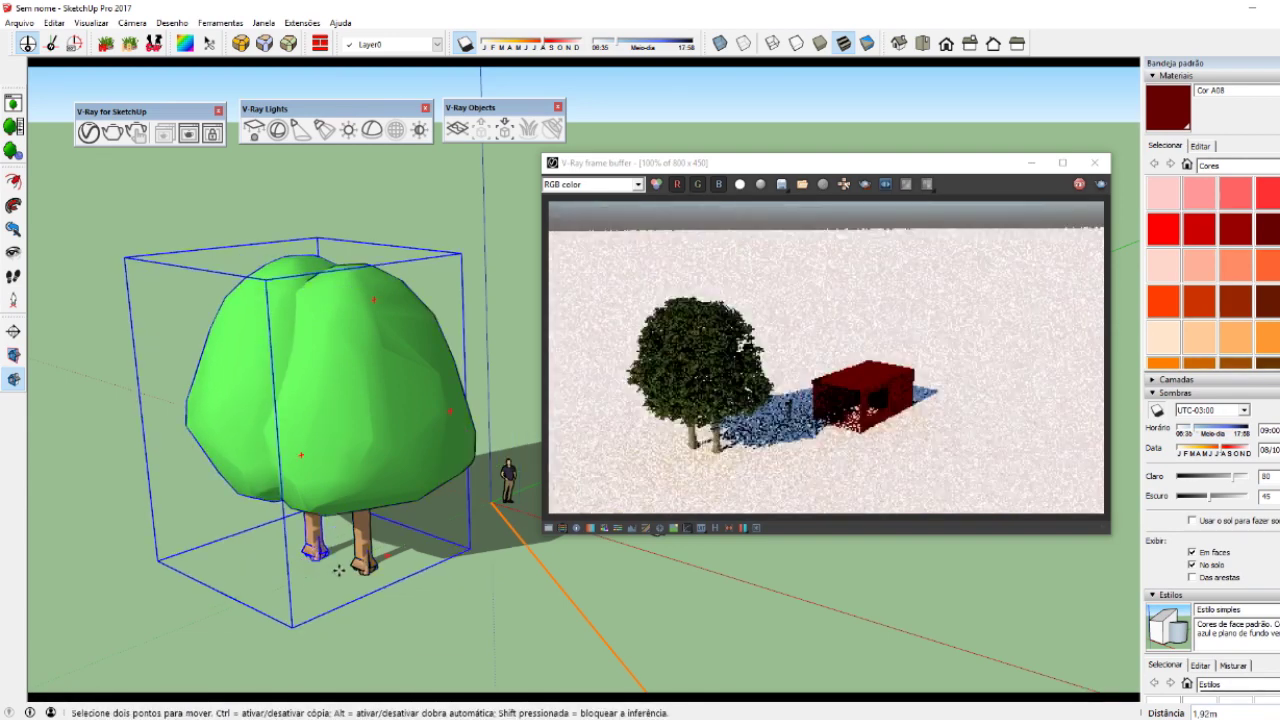
{"action": "left_click", "coordinate": [315, 567]}
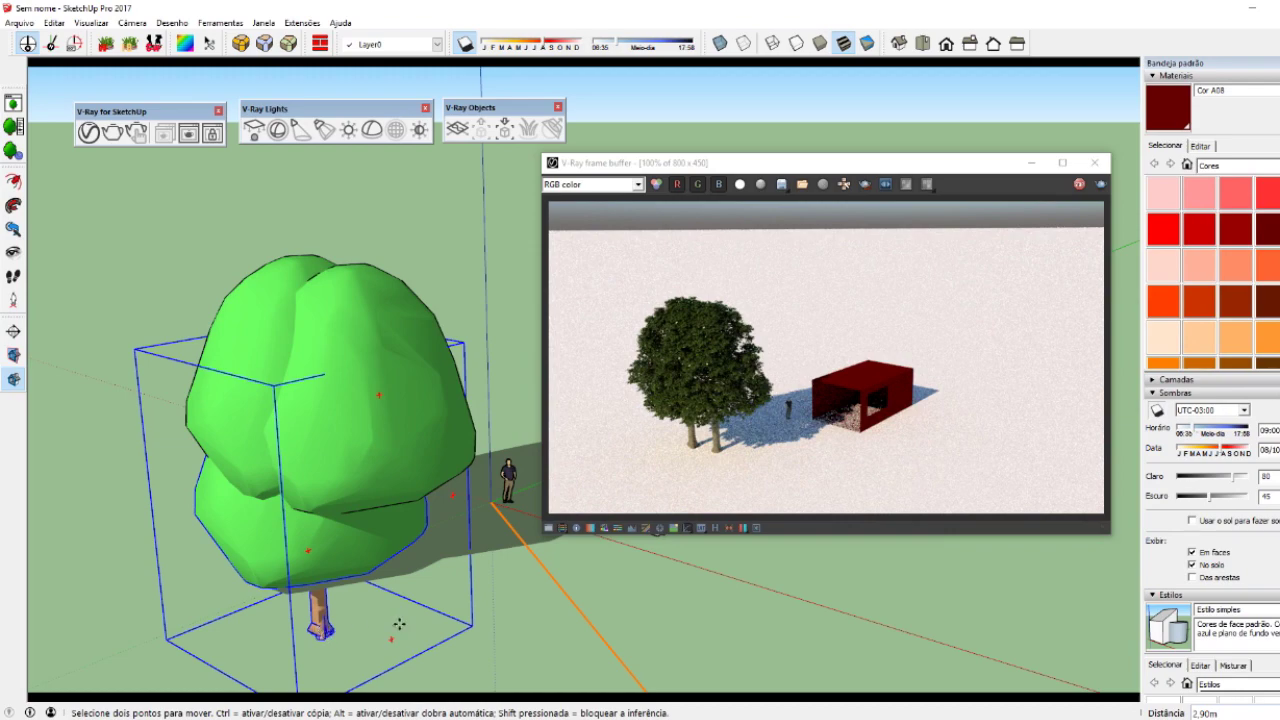
{"action": "scroll", "coordinate": [405, 615], "scroll_direction": "down", "scroll_amount": 3}
{"action": "key", "text": "Escape"}
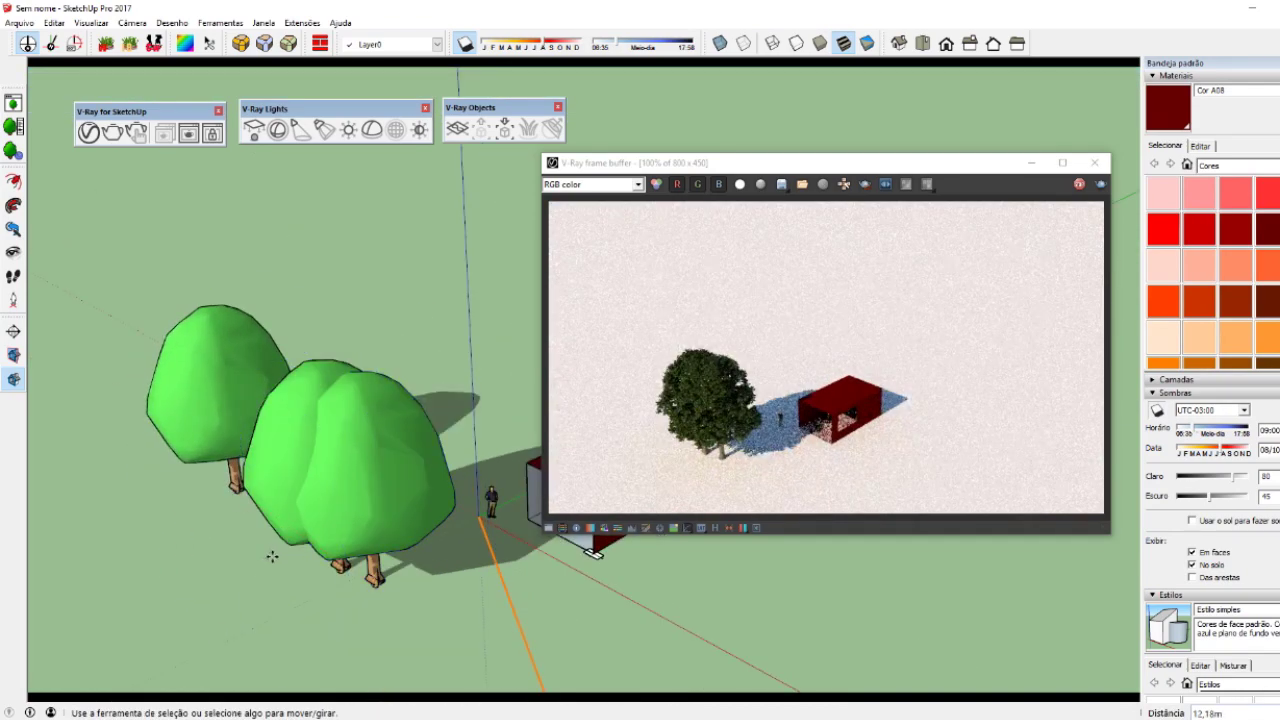
- Check the Hedge maple's Plant Attributes and confirm the Season stays Summer
{"action": "middle_click_drag", "start_coordinate": [344, 592], "coordinate": [362, 459]}
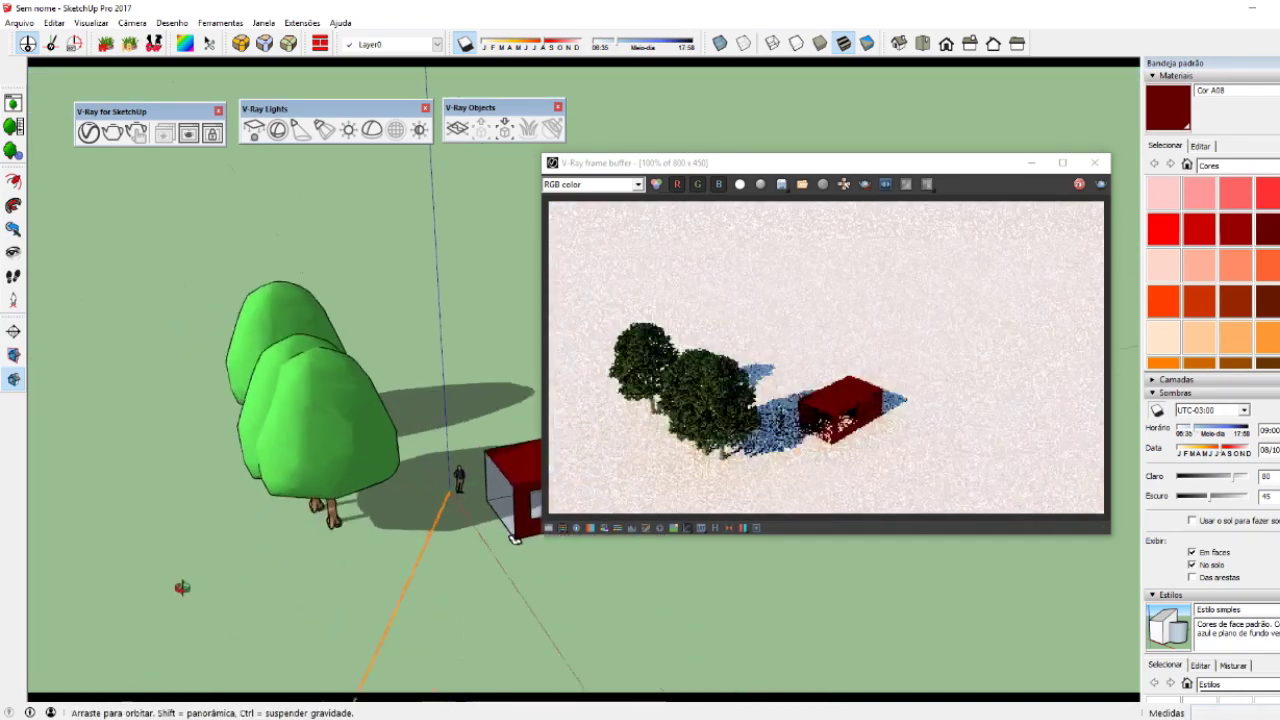
{"action": "key", "text": "space"}
{"action": "left_click", "coordinate": [361, 462]}
{"action": "scroll", "coordinate": [362, 460], "scroll_direction": "up", "scroll_amount": 2}
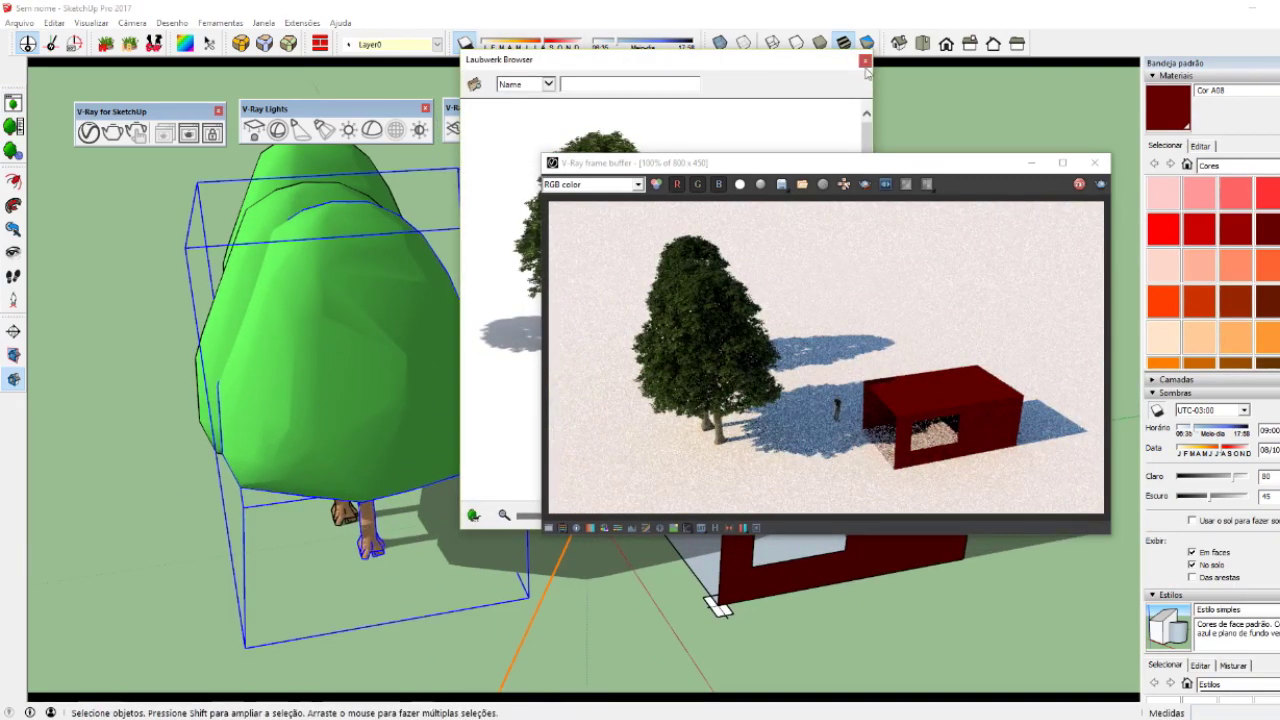
{"action": "left_click", "coordinate": [13, 126]}
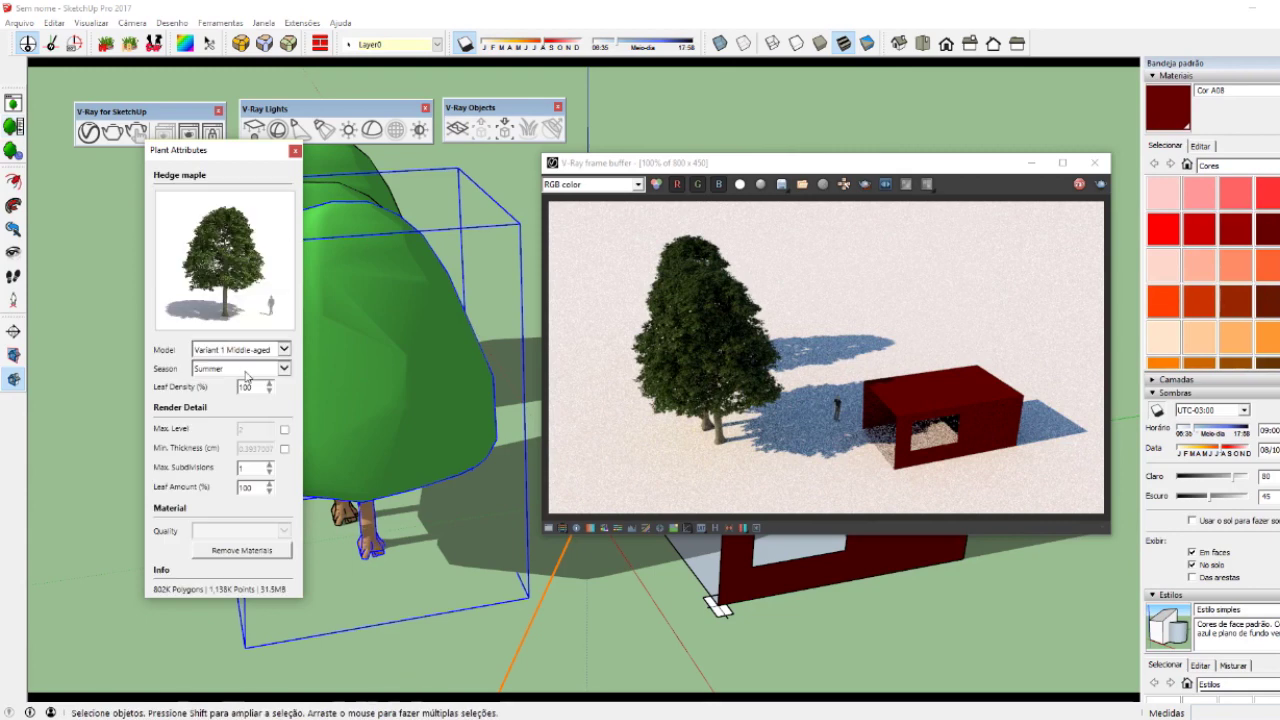
{"action": "left_click", "coordinate": [268, 371]}
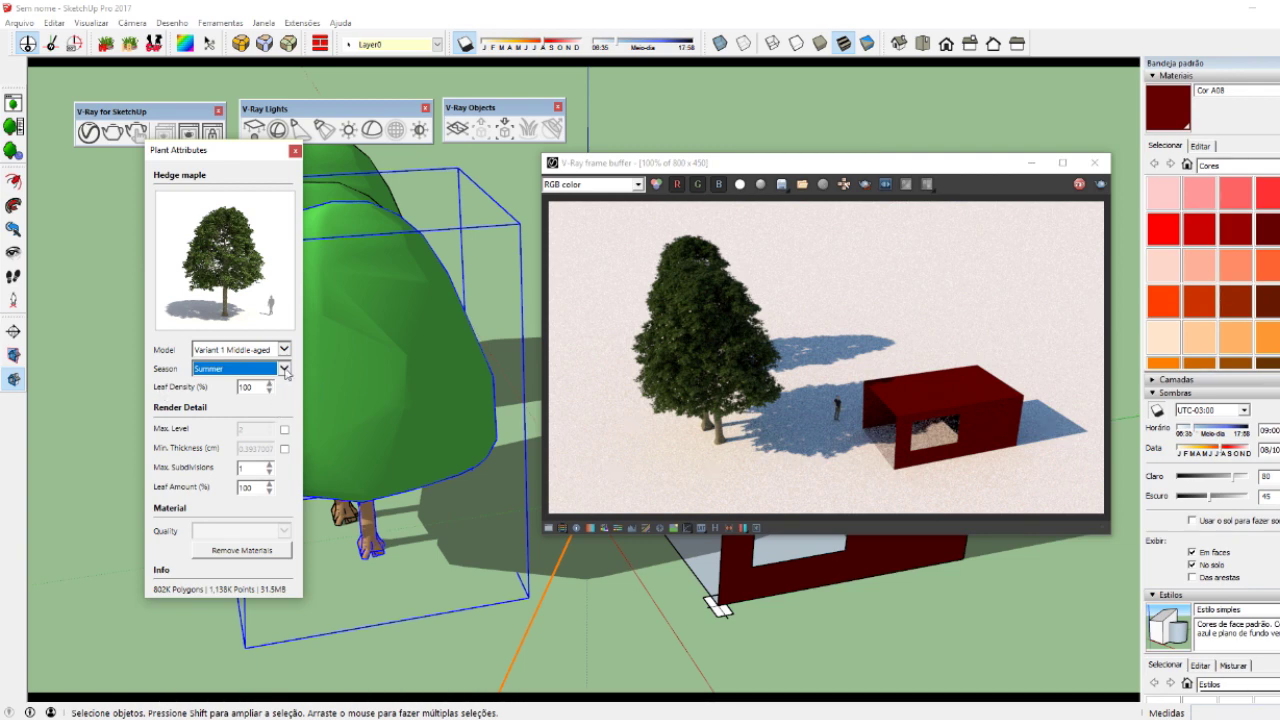
{"action": "left_click", "coordinate": [295, 151]}
- Zoom around the trees, then stop the render and switch to Chrome
{"action": "scroll", "coordinate": [420, 400], "scroll_direction": "down", "scroll_amount": 5}
{"action": "scroll", "coordinate": [655, 395], "scroll_direction": "up", "scroll_amount": 3}
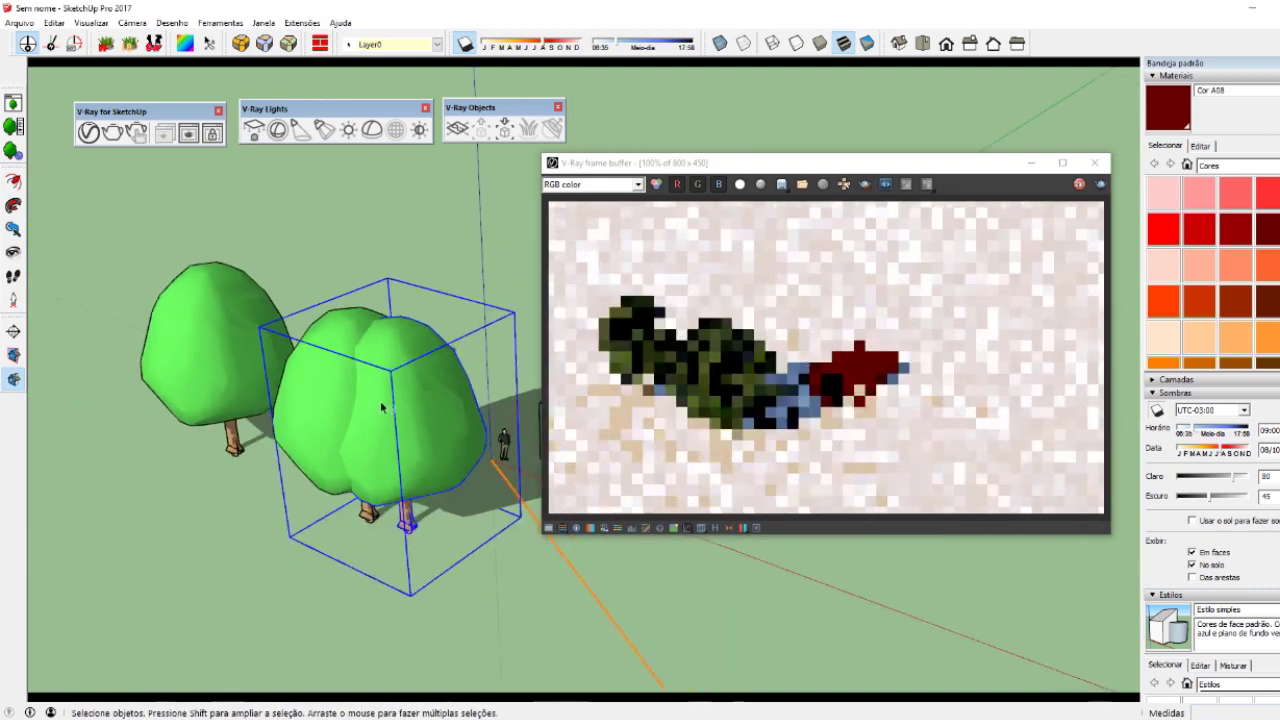
{"action": "scroll", "coordinate": [655, 395], "scroll_direction": "up", "scroll_amount": 3}
{"action": "scroll", "coordinate": [655, 395], "scroll_direction": "down", "scroll_amount": 3}
{"action": "scroll", "coordinate": [655, 395], "scroll_direction": "down", "scroll_amount": 1}
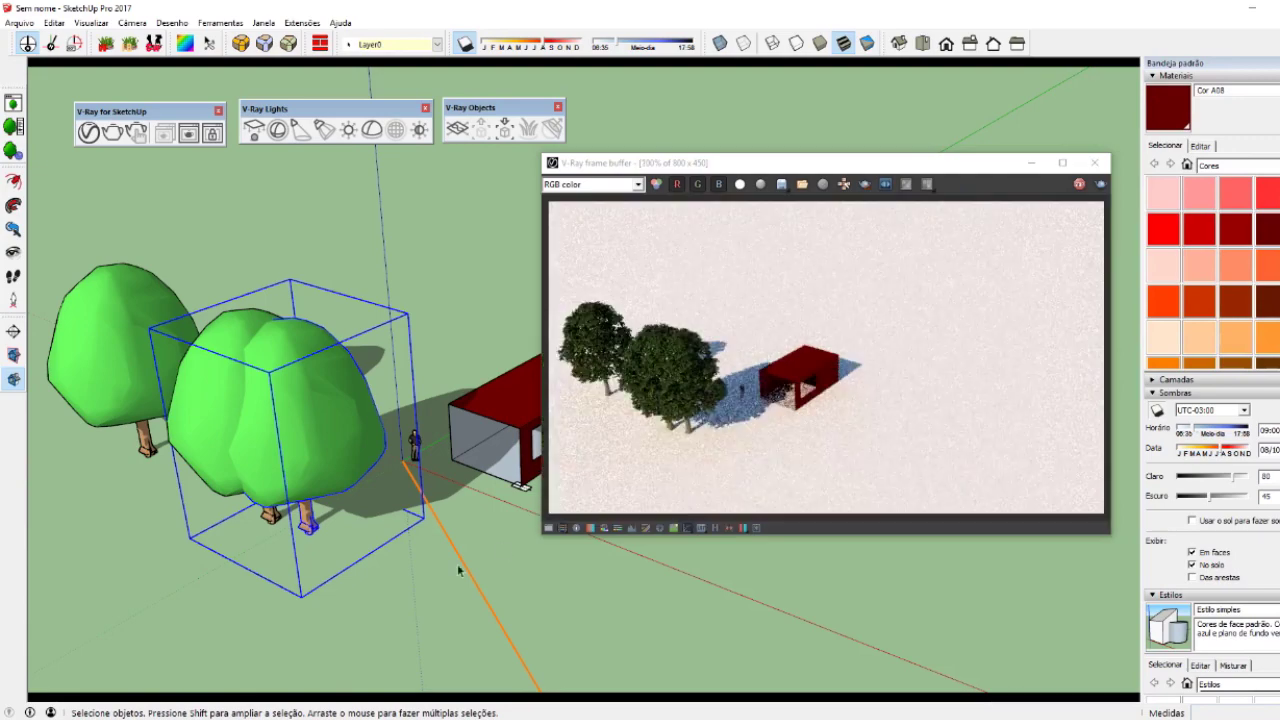
{"action": "scroll", "coordinate": [320, 466], "scroll_direction": "up", "scroll_amount": 2}
{"action": "scroll", "coordinate": [369, 458], "scroll_direction": "up", "scroll_amount": 2}
{"action": "scroll", "coordinate": [369, 458], "scroll_direction": "up", "scroll_amount": 2}
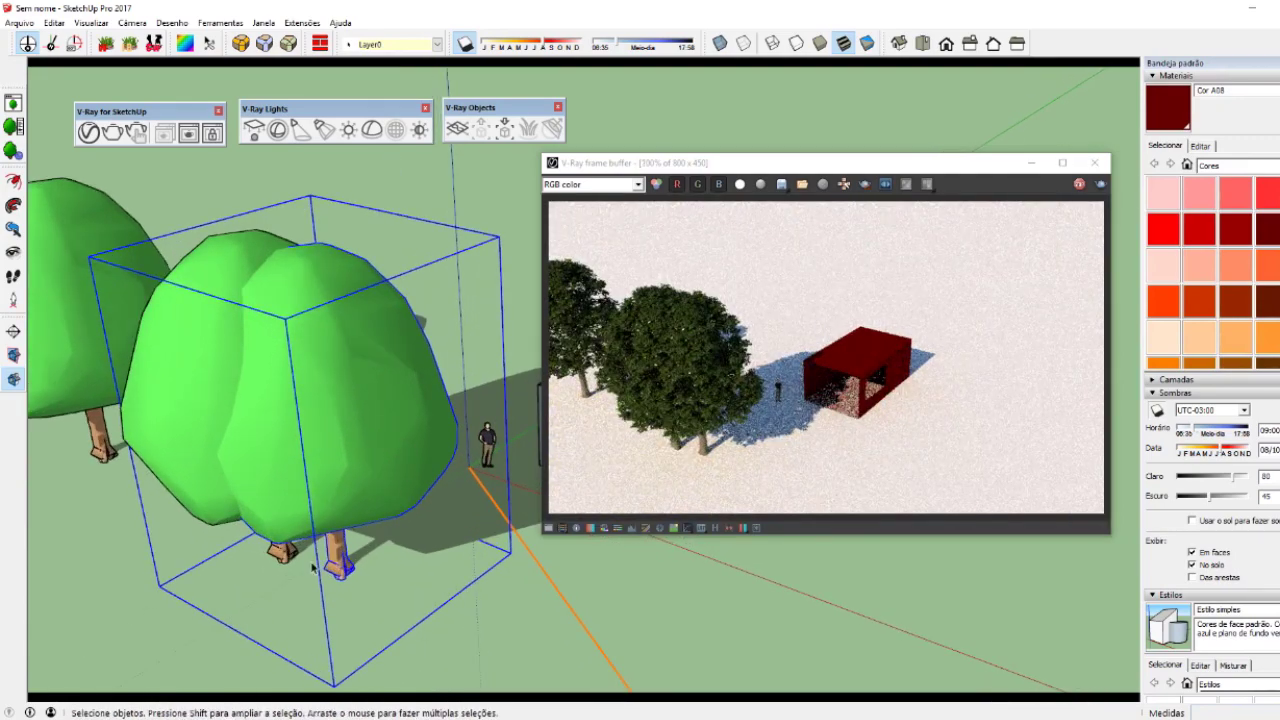
{"action": "scroll", "coordinate": [313, 560], "scroll_direction": "down", "scroll_amount": 1}
{"action": "left_click", "coordinate": [1080, 185]}
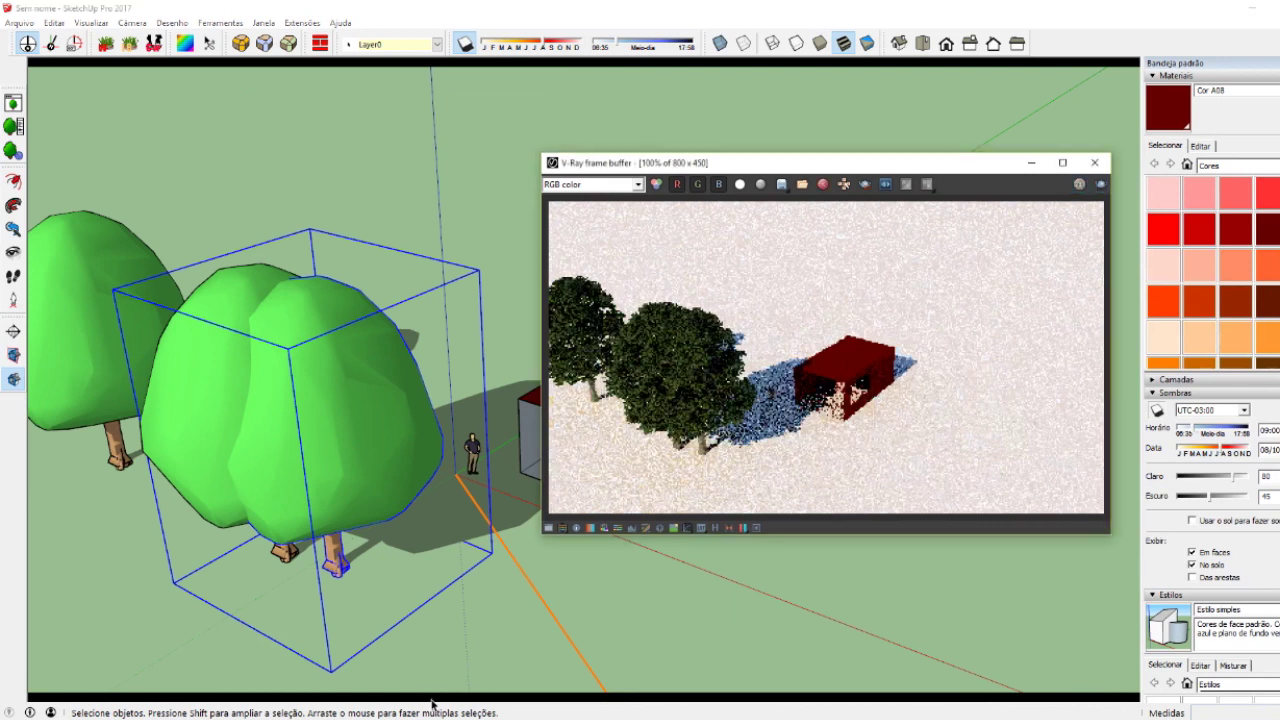
- Browse the Laubwerk Products page, then go to the STORE page
{"action": "left_click", "coordinate": [220, 688]}
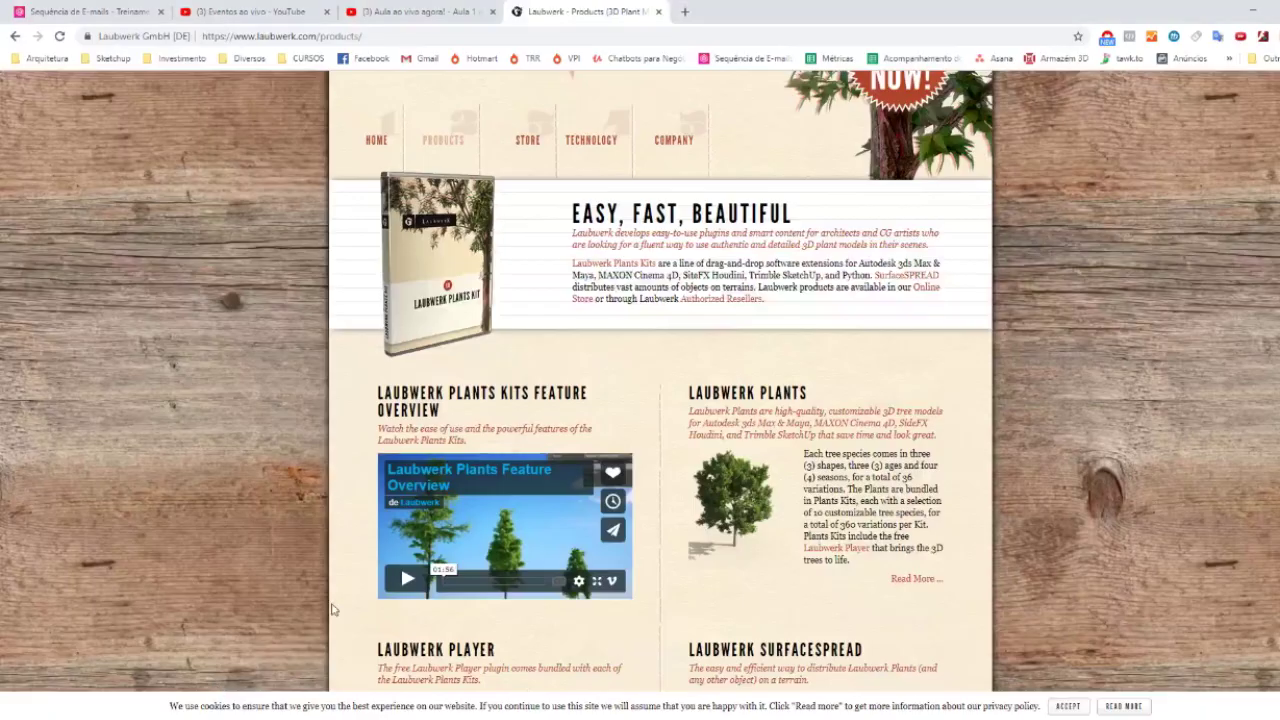
{"action": "scroll", "coordinate": [510, 322], "scroll_direction": "down", "scroll_amount": 2}
{"action": "scroll", "coordinate": [700, 423], "scroll_direction": "up", "scroll_amount": 1}
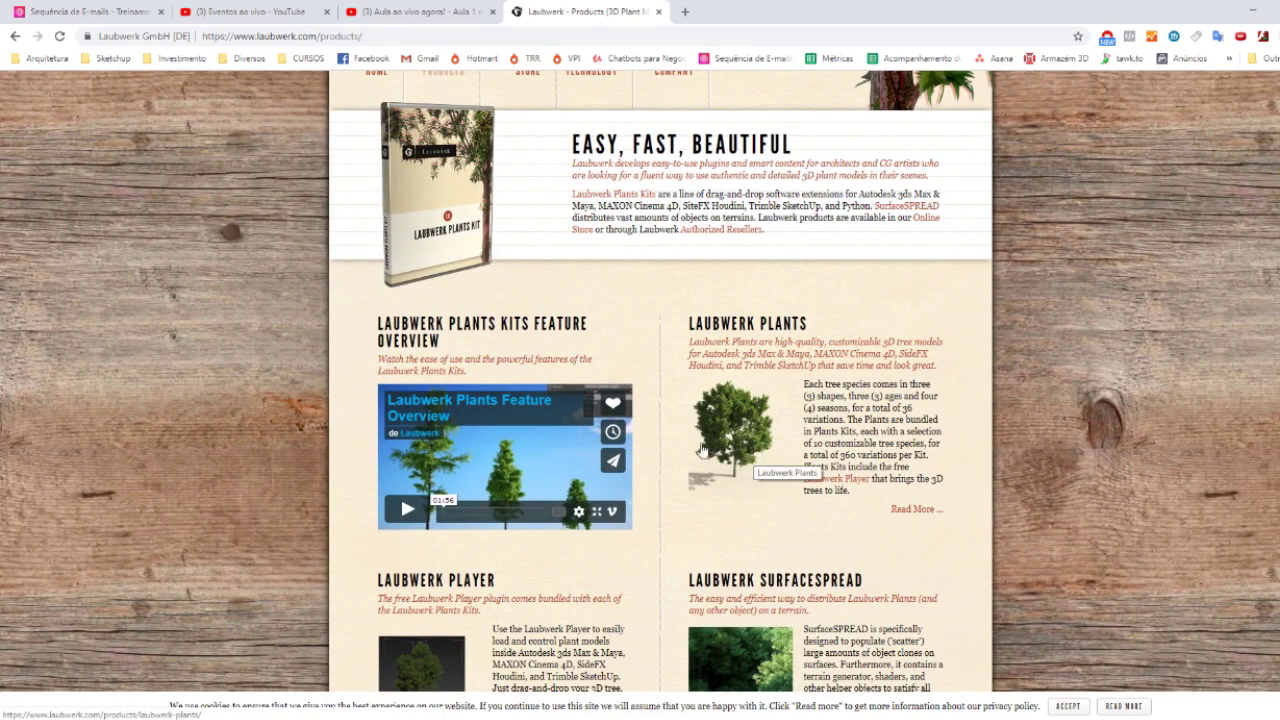
{"action": "scroll", "coordinate": [657, 466], "scroll_direction": "down", "scroll_amount": 1}
{"action": "scroll", "coordinate": [416, 296], "scroll_direction": "up", "scroll_amount": 4}
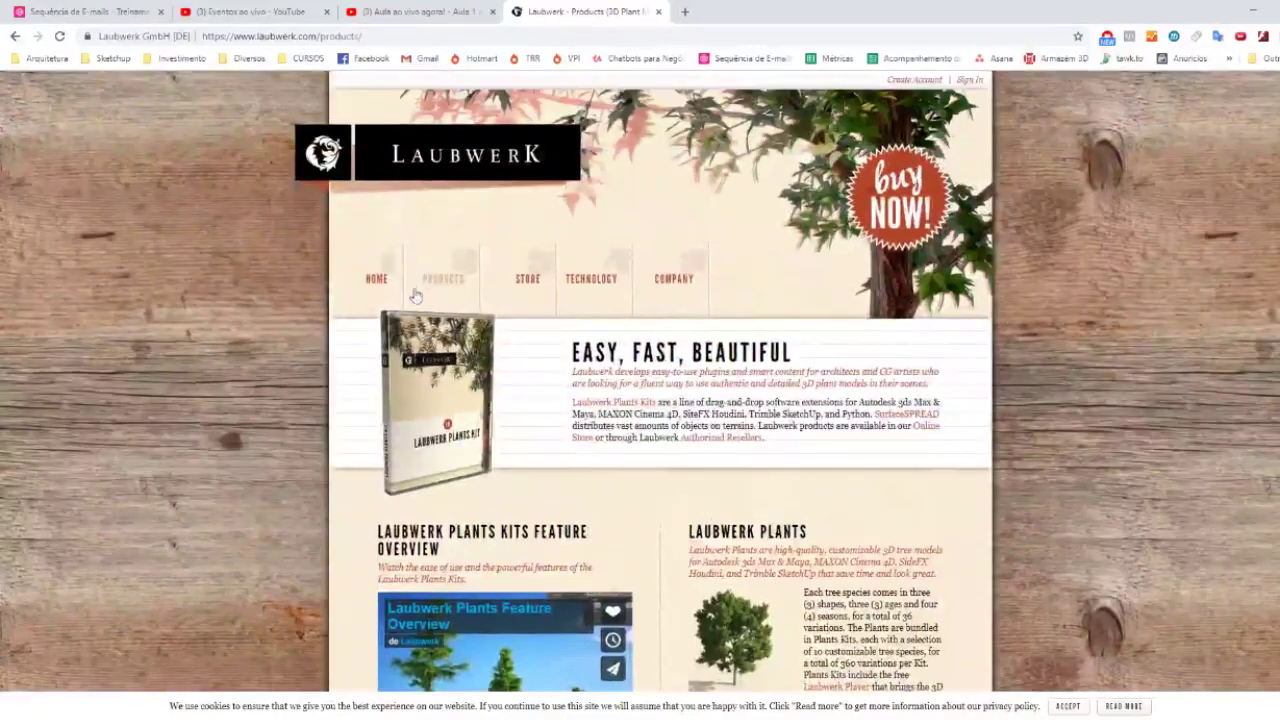
{"action": "scroll", "coordinate": [474, 284], "scroll_direction": "down", "scroll_amount": 1}
{"action": "scroll", "coordinate": [480, 320], "scroll_direction": "down", "scroll_amount": 3}
{"action": "scroll", "coordinate": [500, 400], "scroll_direction": "down", "scroll_amount": 1}
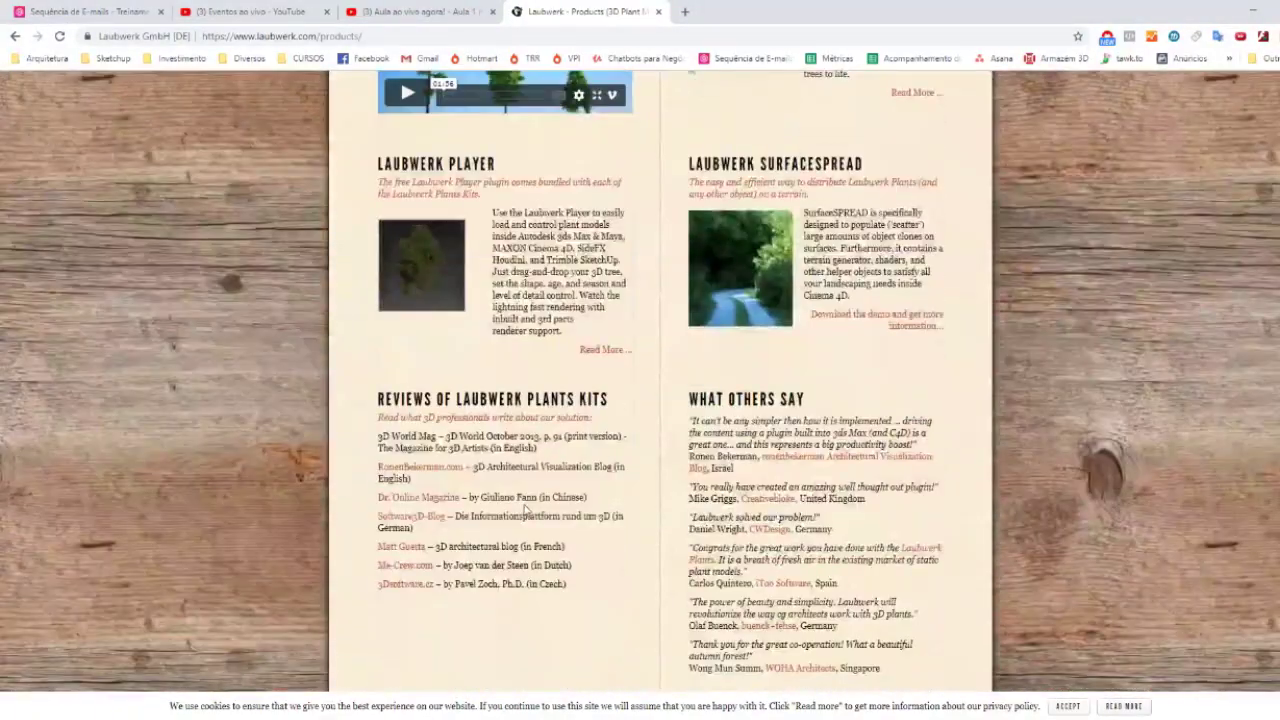
{"action": "scroll", "coordinate": [521, 505], "scroll_direction": "up", "scroll_amount": 5}
{"action": "left_click", "coordinate": [524, 290]}
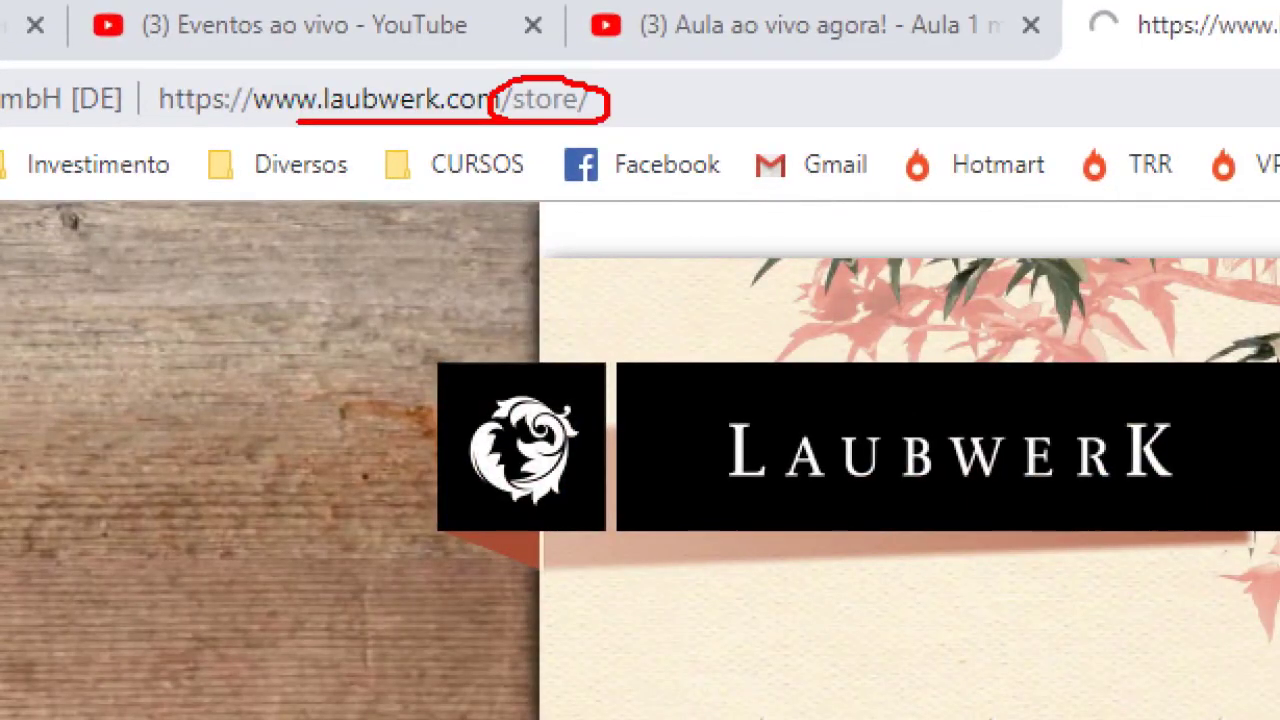
- Add the free Plants Kit Freebie to the cart and proceed to checkout
{"action": "scroll", "coordinate": [508, 486], "scroll_direction": "down", "scroll_amount": 1}
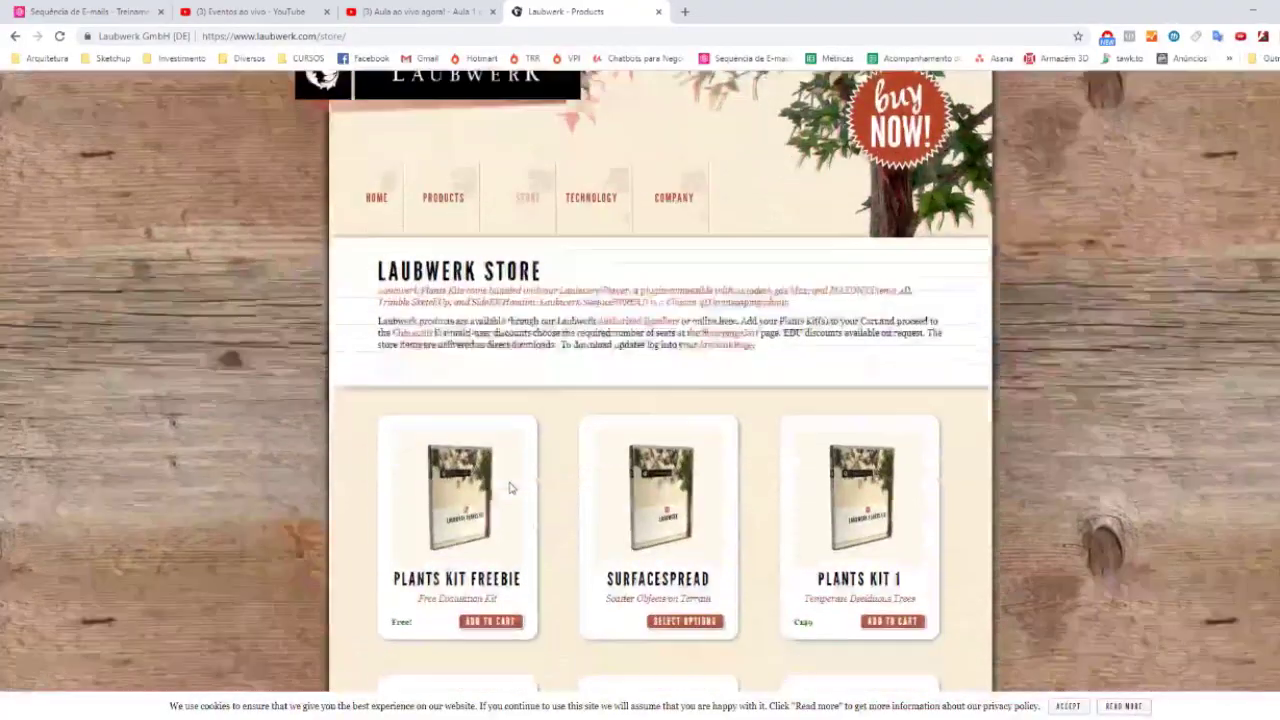
{"action": "scroll", "coordinate": [535, 492], "scroll_direction": "down", "scroll_amount": 2}
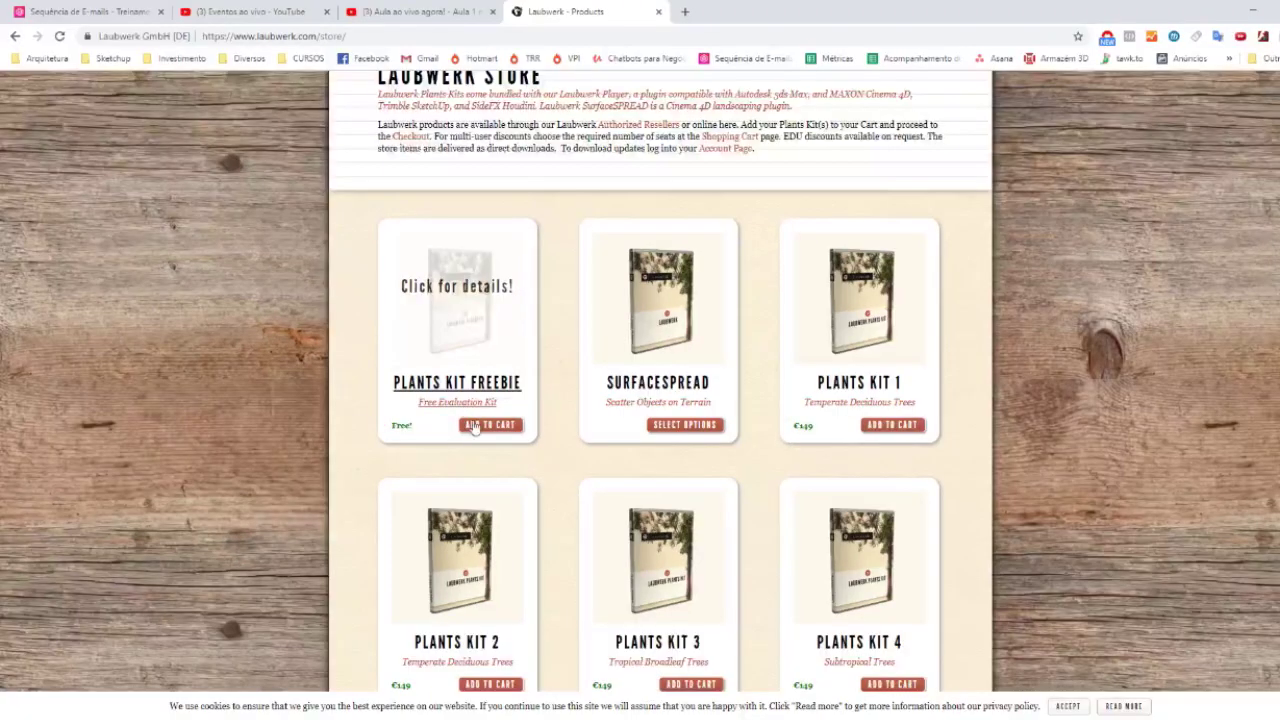
{"action": "left_click", "coordinate": [474, 427]}
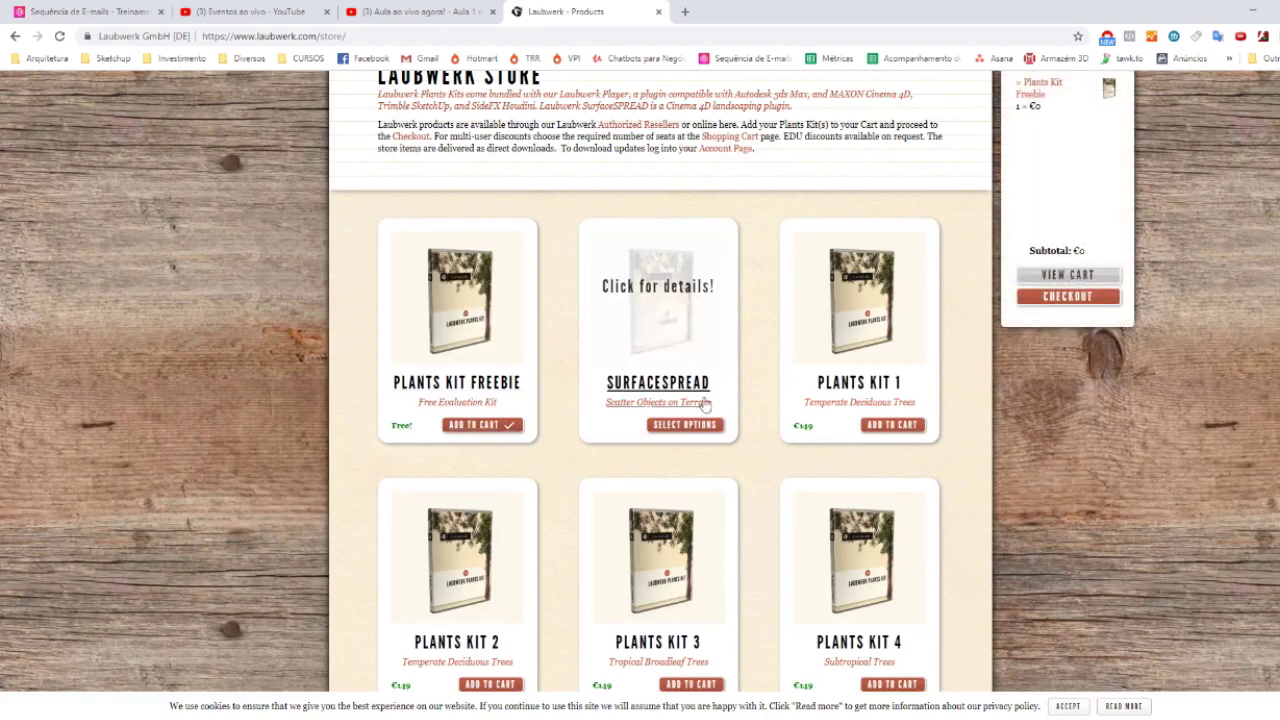
{"action": "scroll", "coordinate": [1007, 350], "scroll_direction": "up", "scroll_amount": 2}
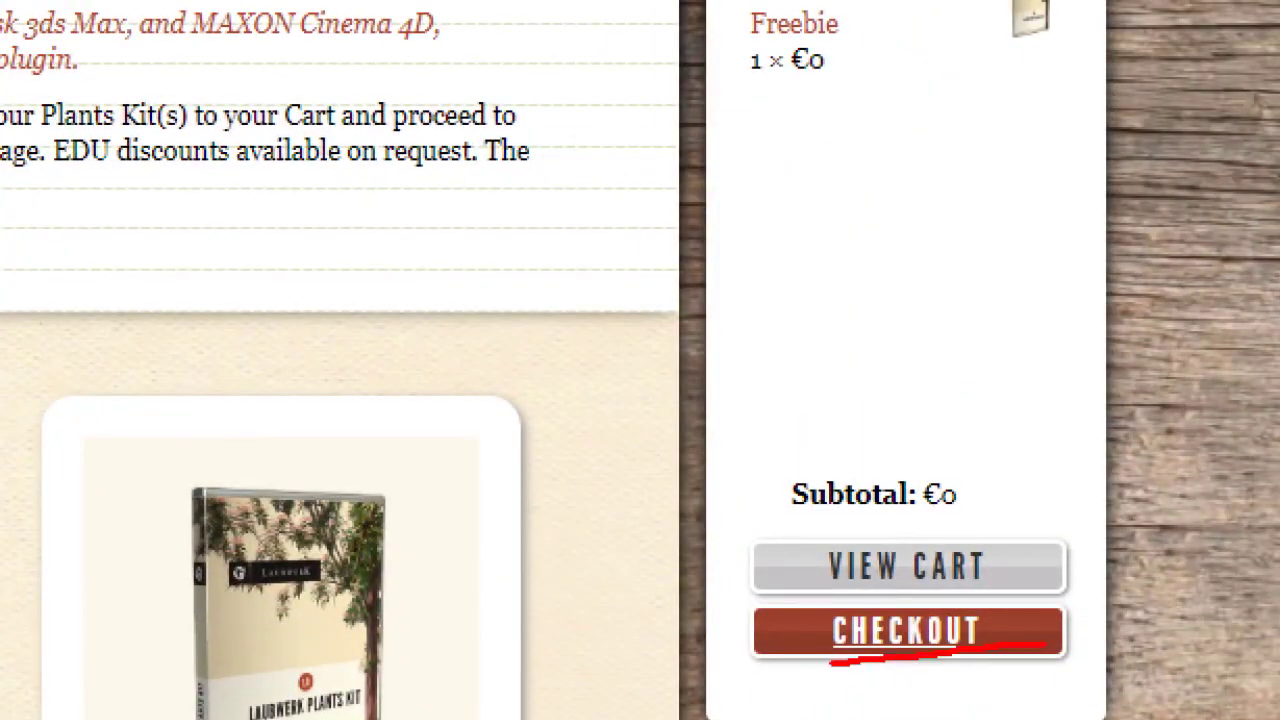
{"action": "left_click", "coordinate": [840, 650]}
{"action": "scroll", "coordinate": [342, 509], "scroll_direction": "down", "scroll_amount": 1}
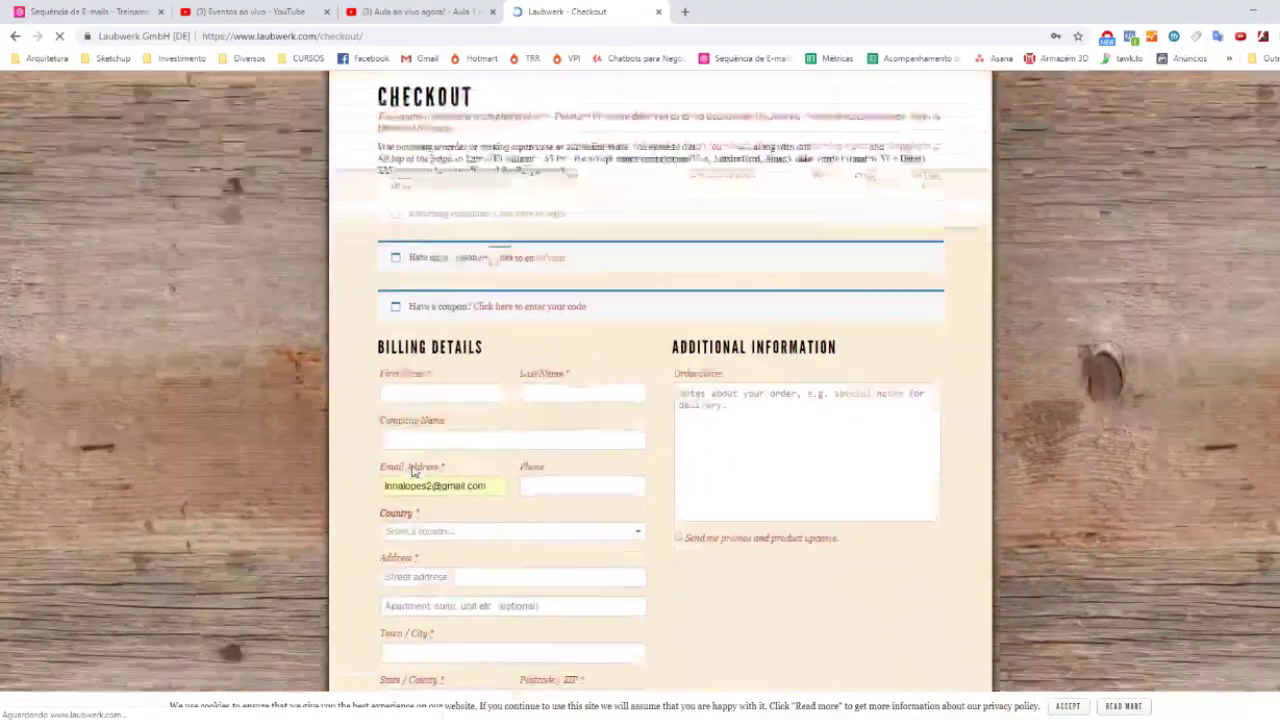
{"action": "scroll", "coordinate": [400, 400], "scroll_direction": "down", "scroll_amount": 2}
{"action": "scroll", "coordinate": [600, 500], "scroll_direction": "down", "scroll_amount": 2}
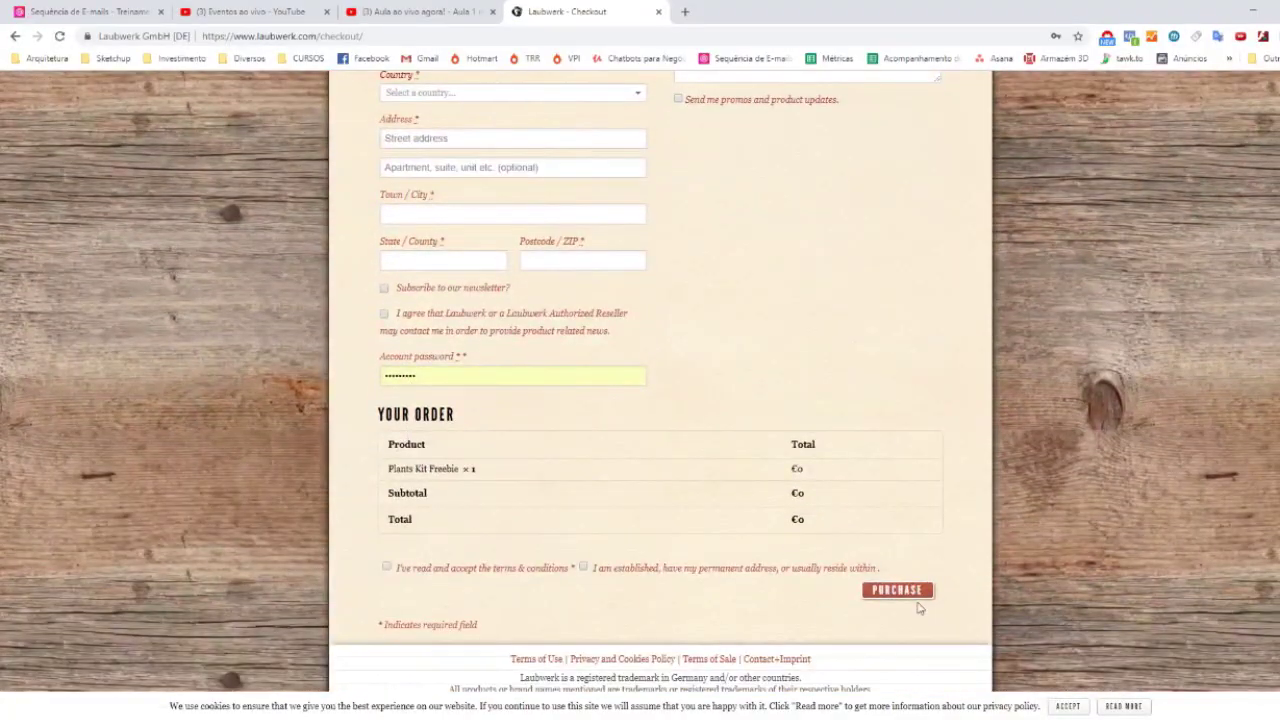
{"action": "scroll", "coordinate": [600, 450], "scroll_direction": "up", "scroll_amount": 3}
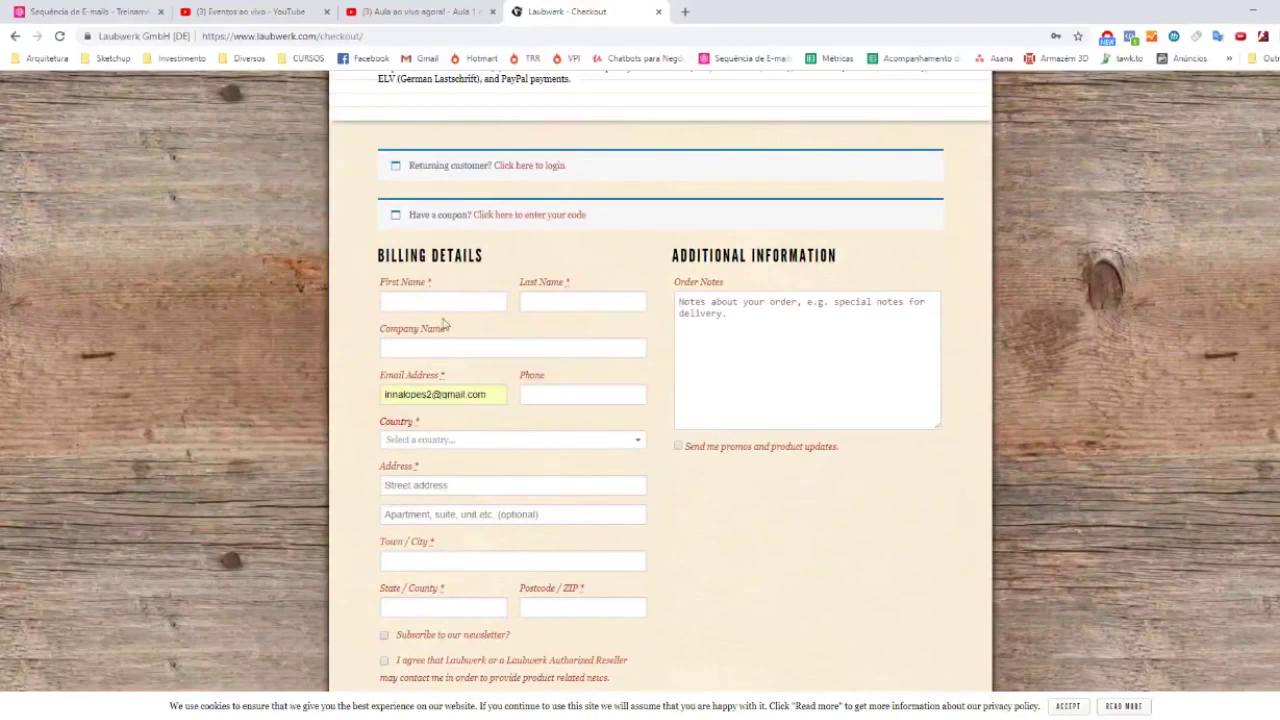
{"action": "scroll", "coordinate": [460, 289], "scroll_direction": "down", "scroll_amount": 1}
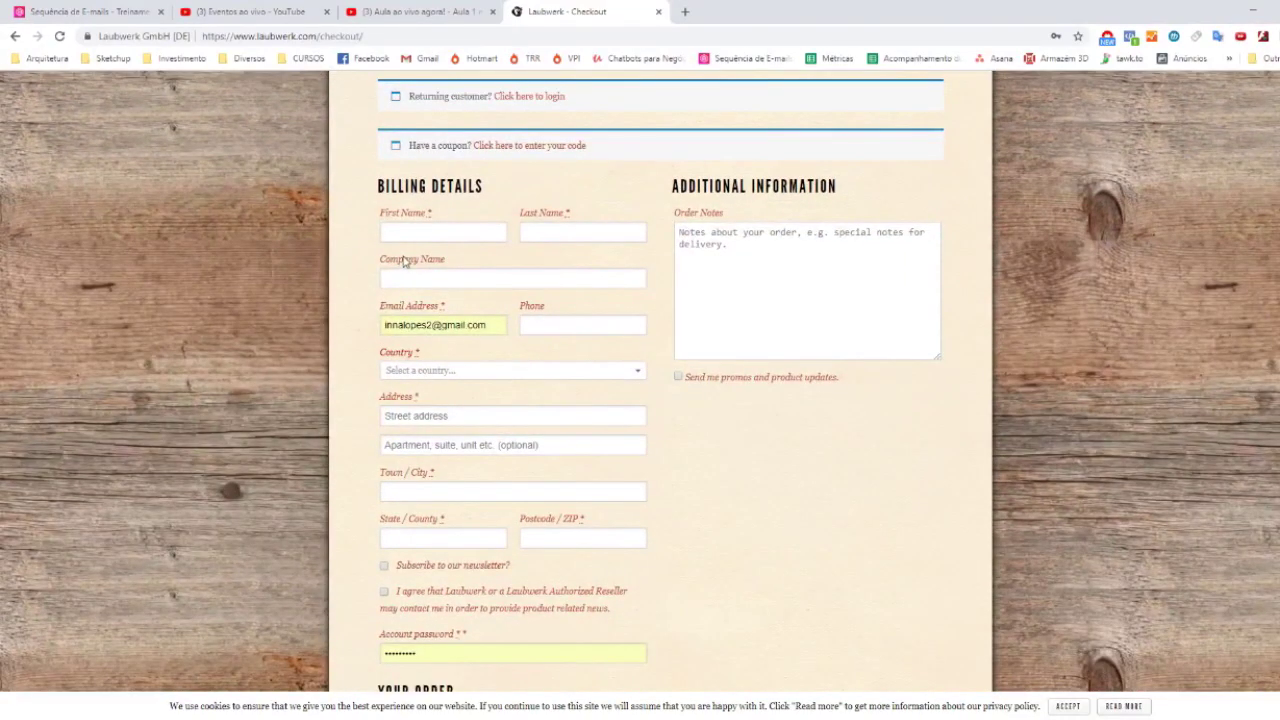
{"action": "left_click", "coordinate": [405, 232]}
{"action": "left_click", "coordinate": [341, 274]}
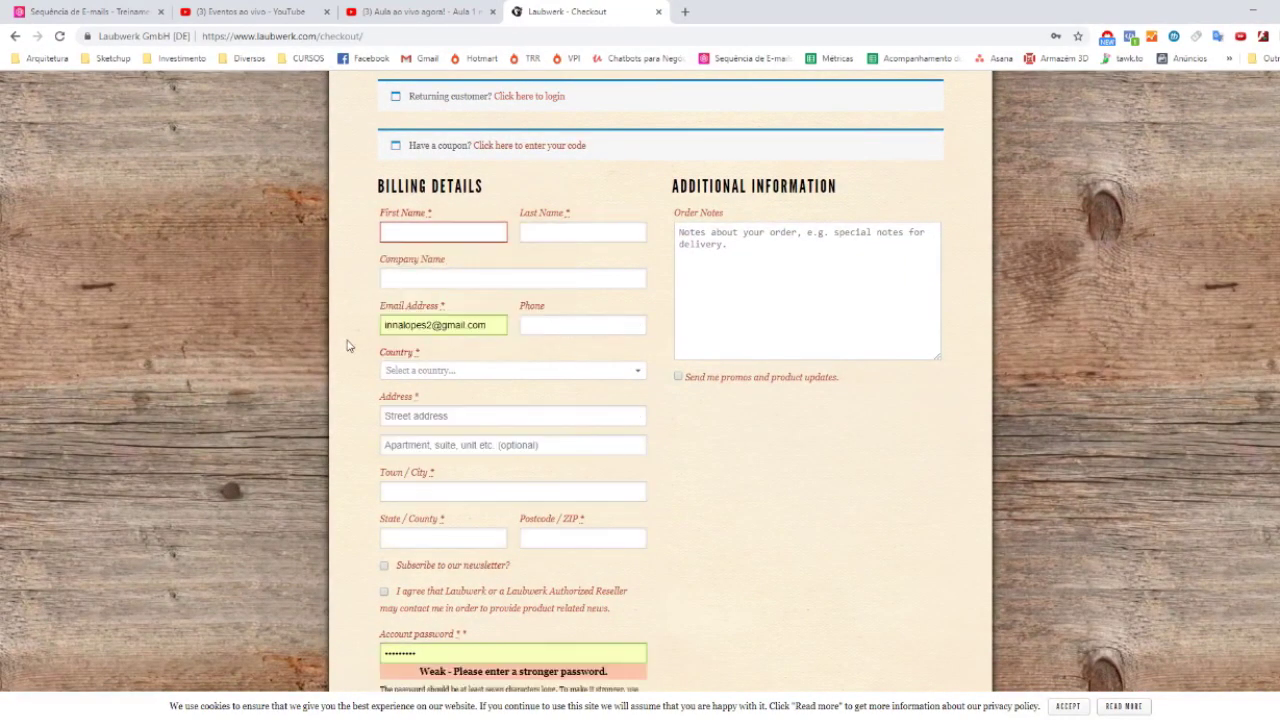
{"action": "scroll", "coordinate": [466, 494], "scroll_direction": "down", "scroll_amount": 3}
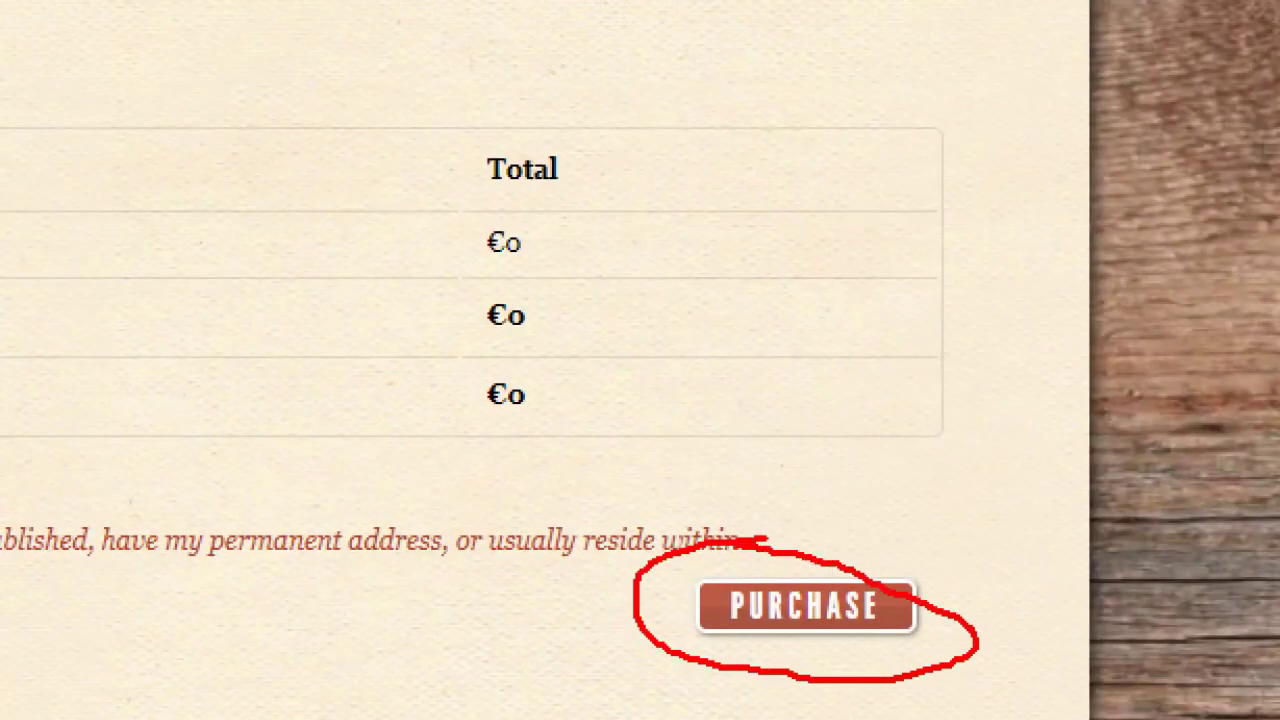
{"action": "scroll", "coordinate": [773, 576], "scroll_direction": "up", "scroll_amount": 2}
{"action": "scroll", "coordinate": [773, 576], "scroll_direction": "up", "scroll_amount": 3}
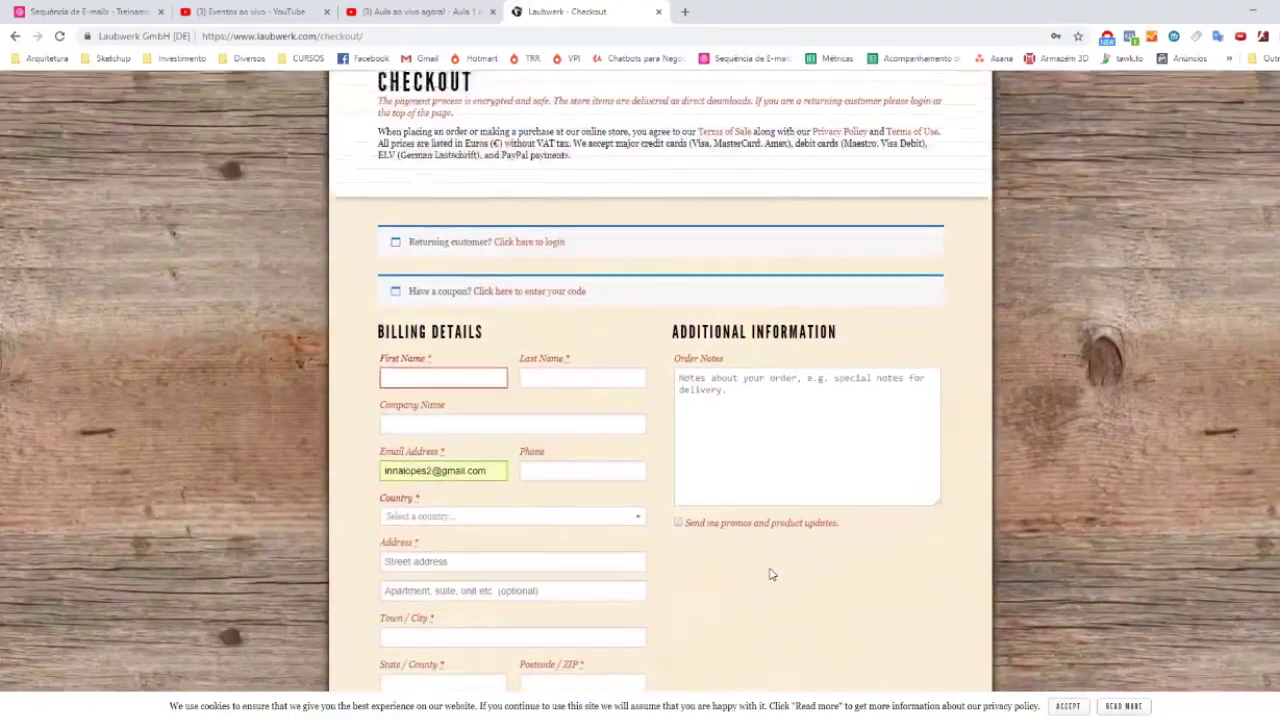
{"action": "scroll", "coordinate": [768, 571], "scroll_direction": "up", "scroll_amount": 2}
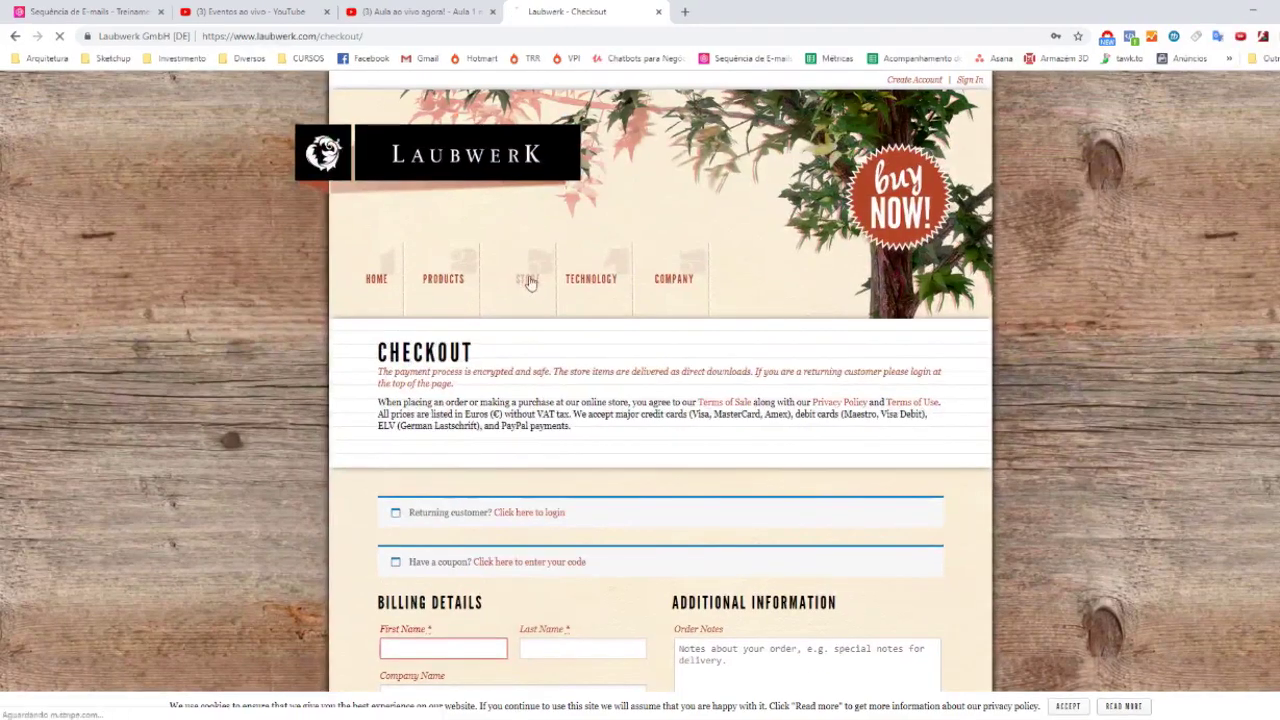
- Return to the Laubwerk store listing, browse the plant kits, then switch back to XMind
{"action": "left_click", "coordinate": [506, 252]}
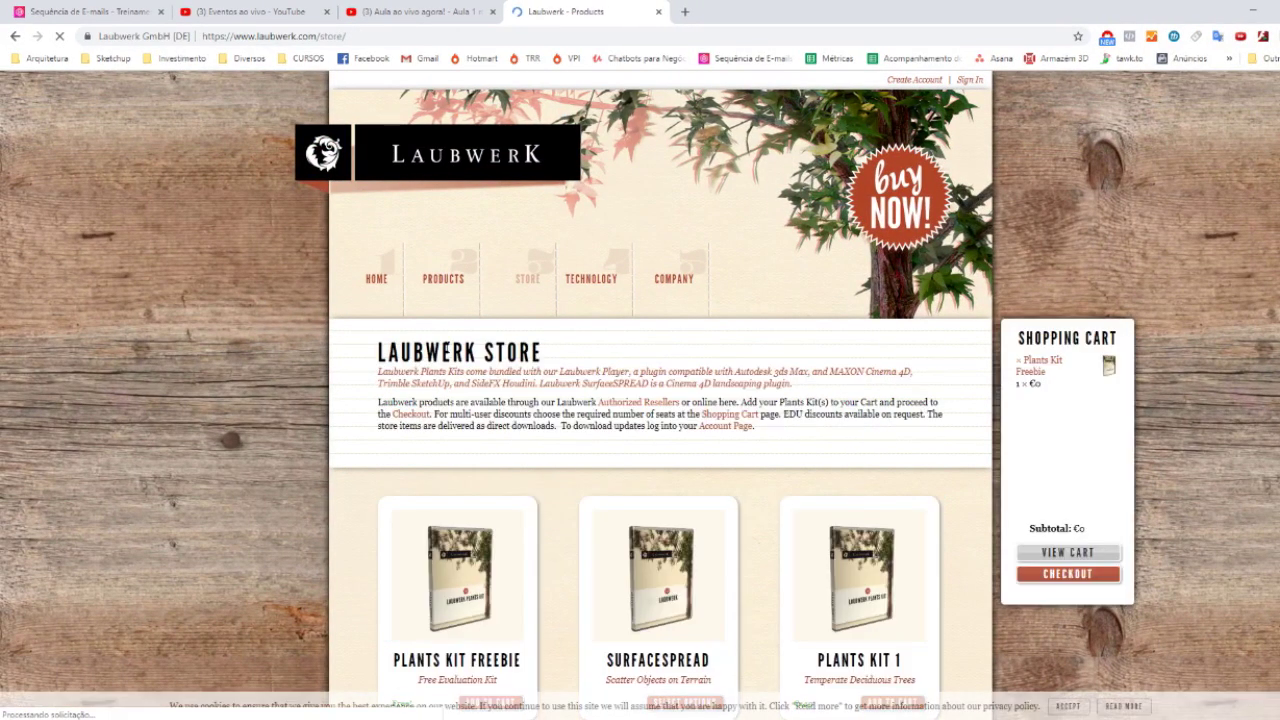
{"action": "scroll", "coordinate": [440, 527], "scroll_direction": "down", "scroll_amount": 2}
{"action": "scroll", "coordinate": [440, 527], "scroll_direction": "down", "scroll_amount": 1}
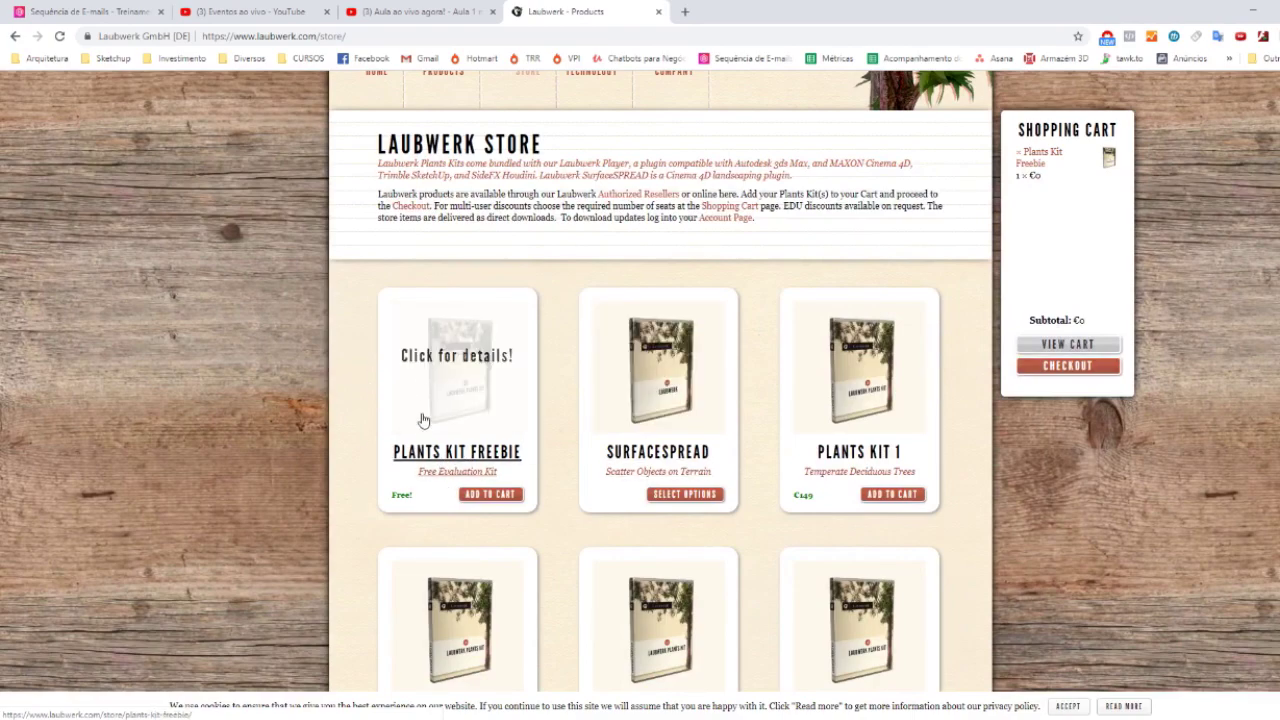
{"action": "scroll", "coordinate": [512, 482], "scroll_direction": "down", "scroll_amount": 1}
{"action": "scroll", "coordinate": [530, 475], "scroll_direction": "down", "scroll_amount": 2}
{"action": "scroll", "coordinate": [590, 450], "scroll_direction": "up", "scroll_amount": 2}
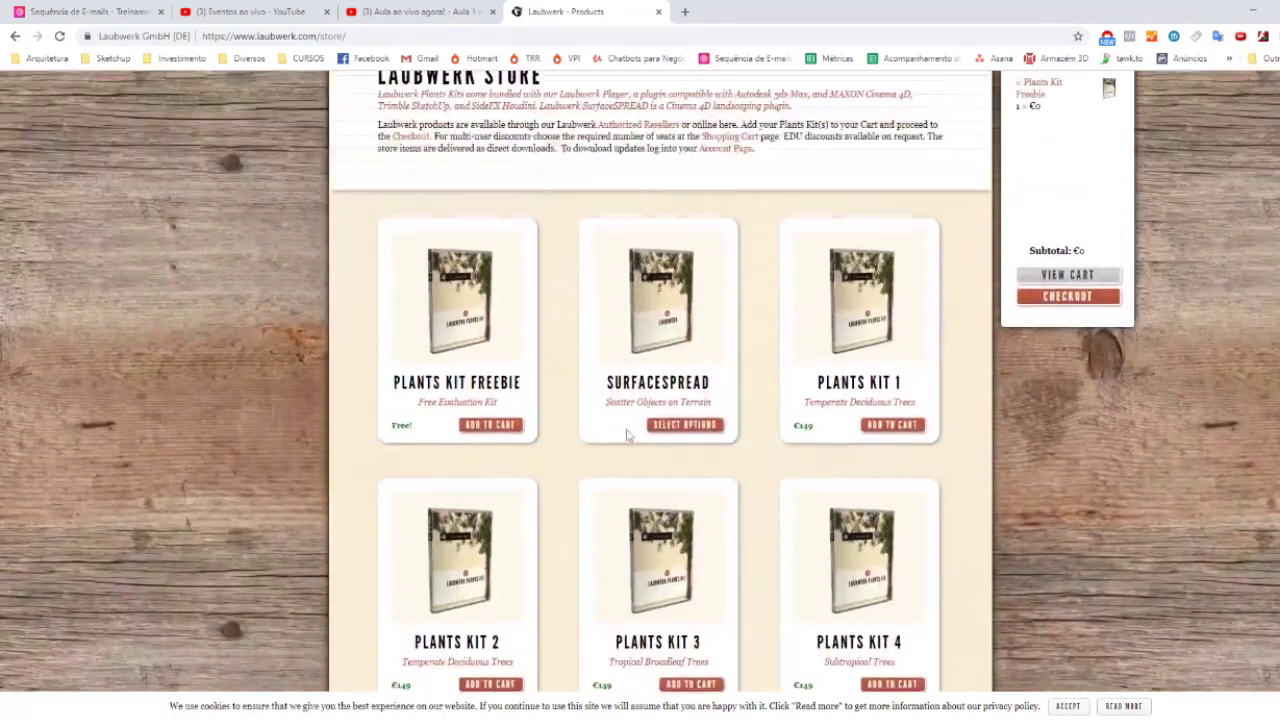
{"action": "scroll", "coordinate": [457, 470], "scroll_direction": "down", "scroll_amount": 2}
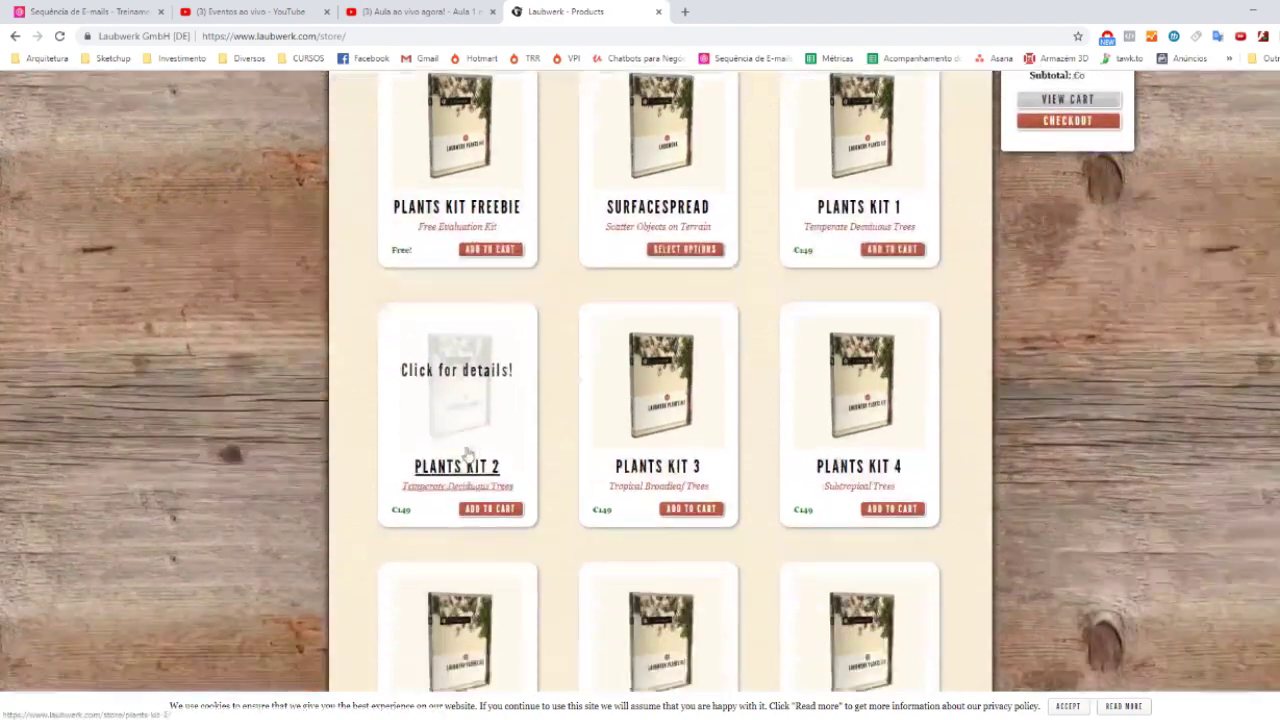
{"action": "scroll", "coordinate": [446, 463], "scroll_direction": "down", "scroll_amount": 2}
{"action": "scroll", "coordinate": [771, 221], "scroll_direction": "up", "scroll_amount": 2}
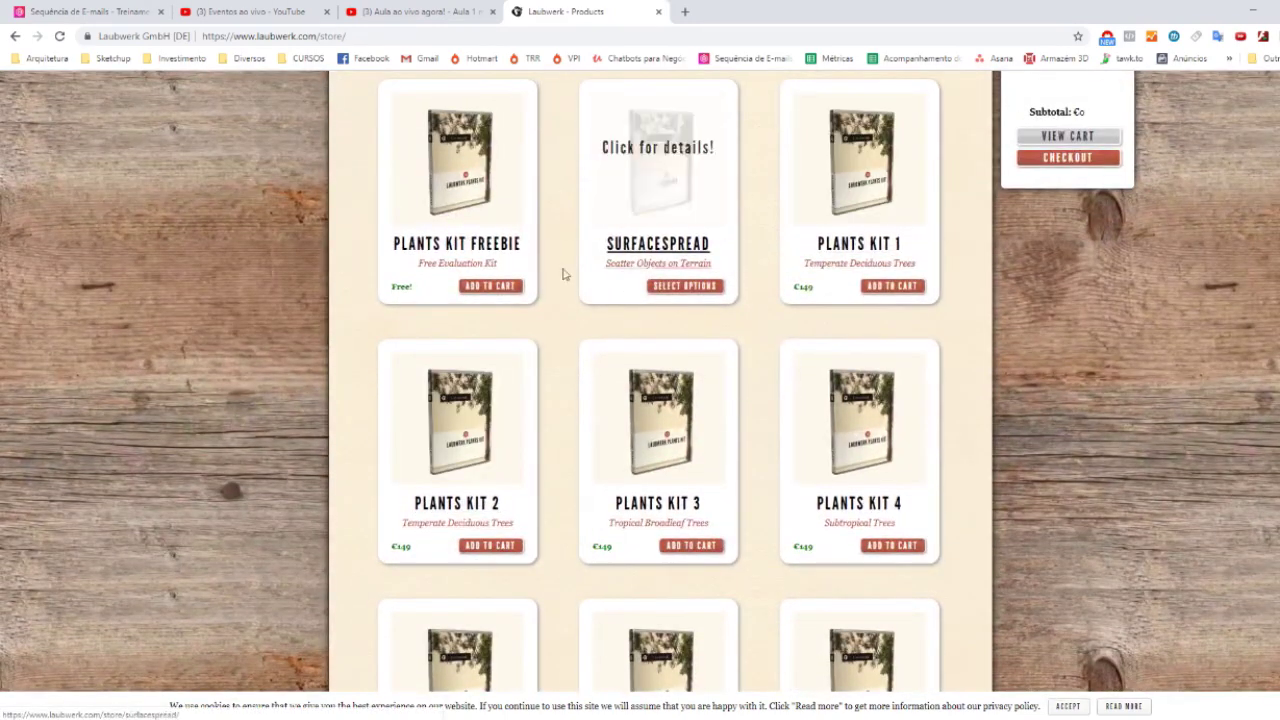
{"action": "scroll", "coordinate": [557, 320], "scroll_direction": "up", "scroll_amount": 2}
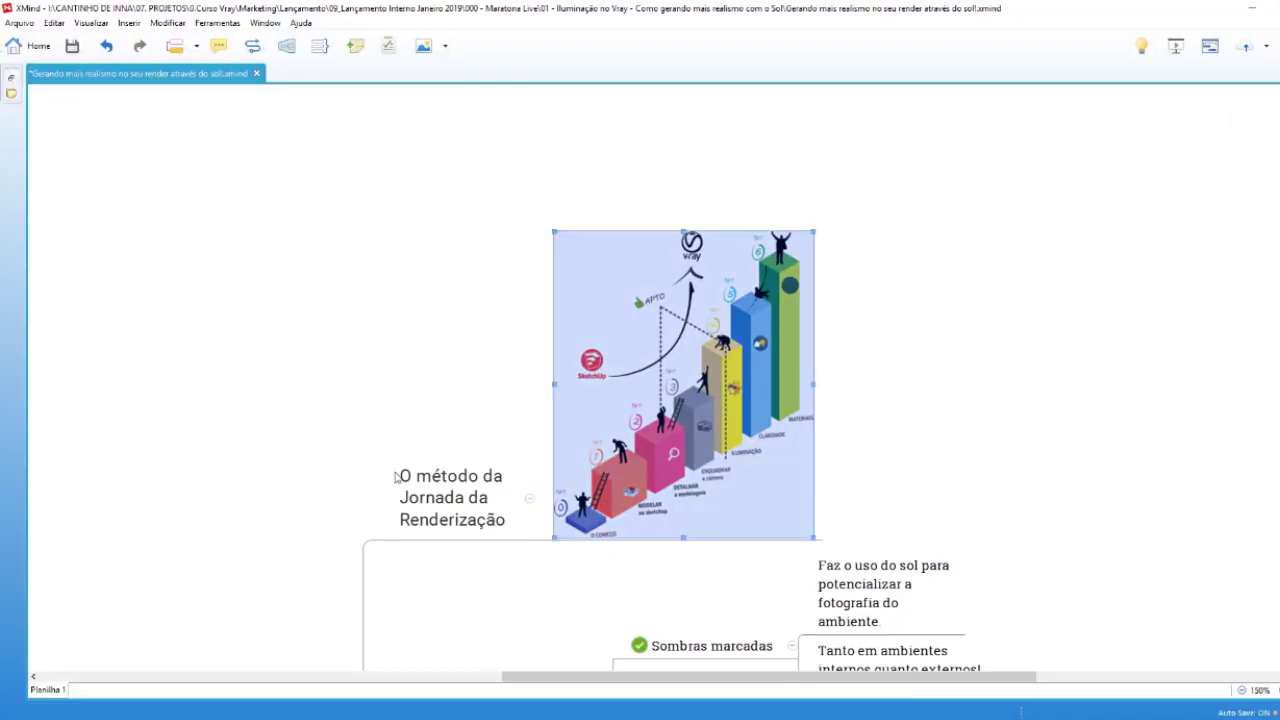
{"action": "left_click", "coordinate": [370, 493]}
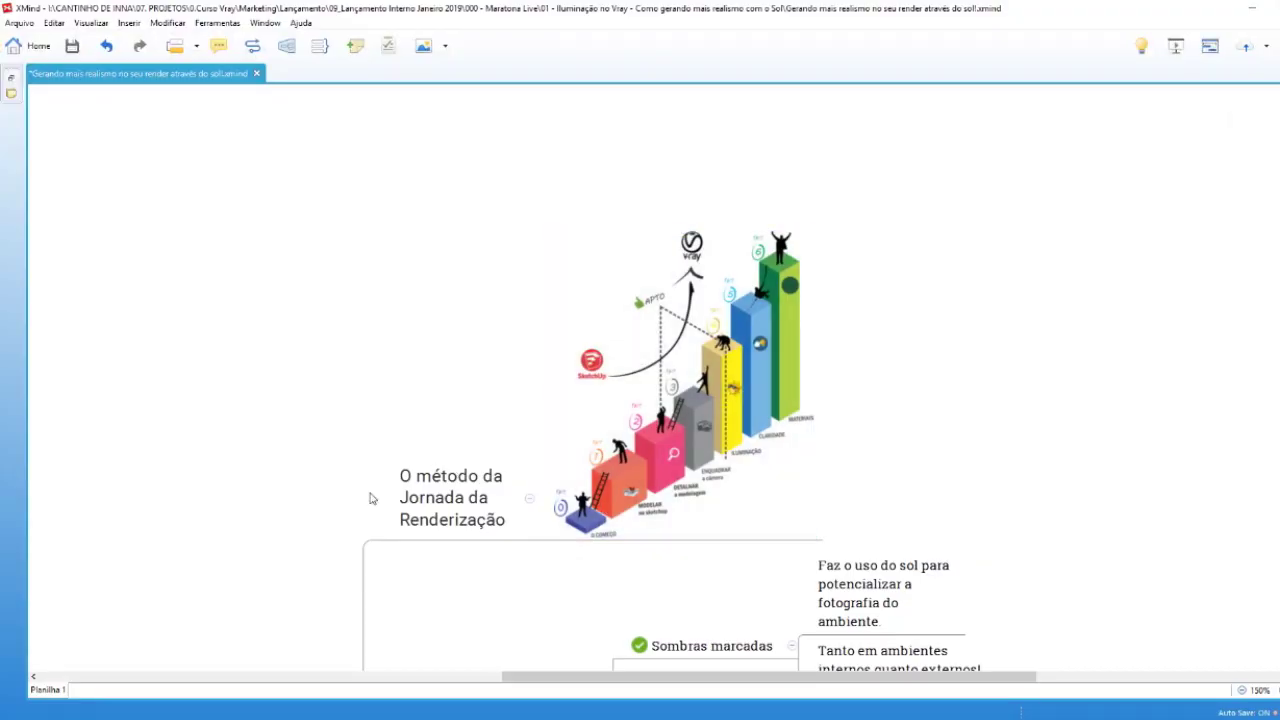
{"action": "scroll", "coordinate": [296, 489], "scroll_direction": "down", "scroll_amount": 1}
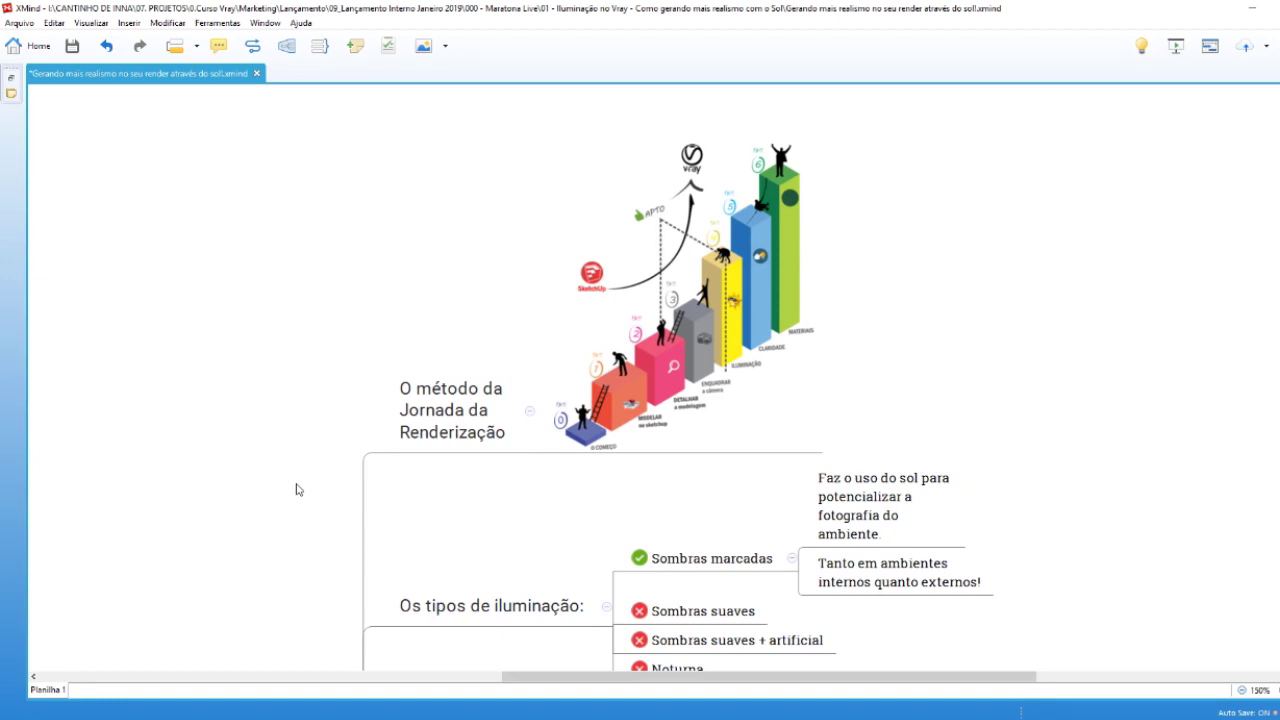
{"action": "left_click", "coordinate": [720, 292]}
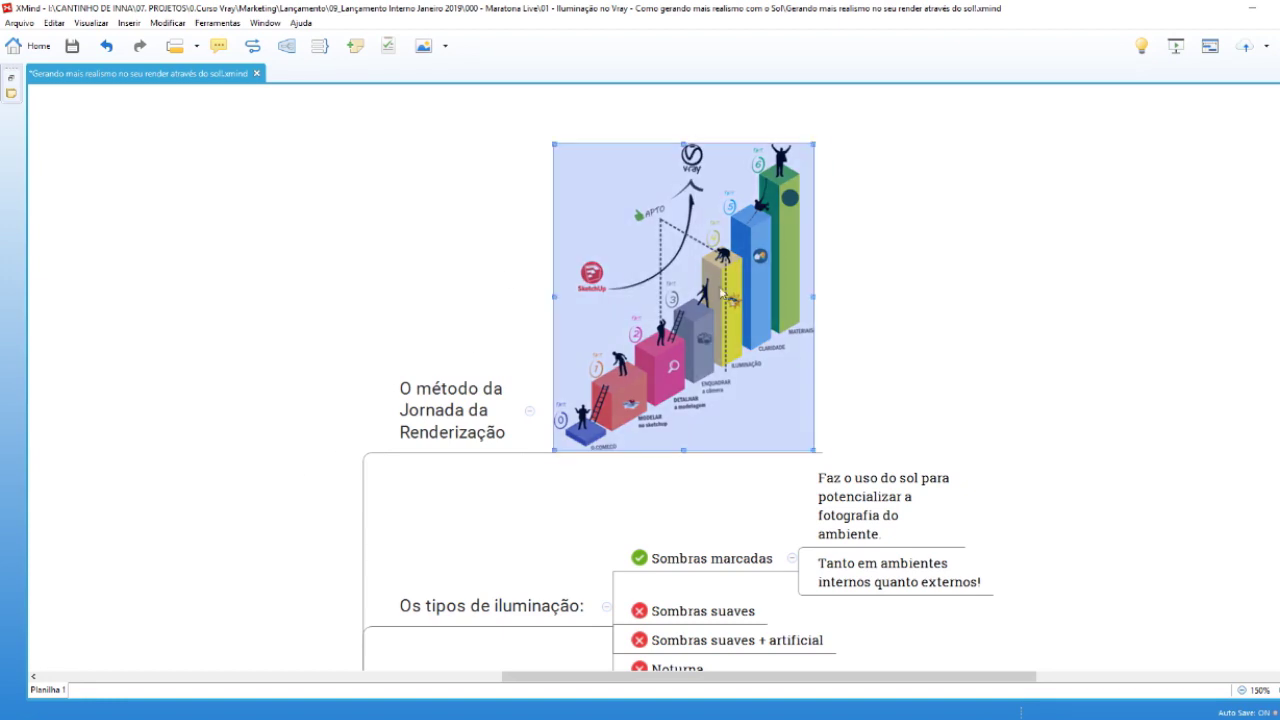
{"action": "key", "text": "ctrl+1"}
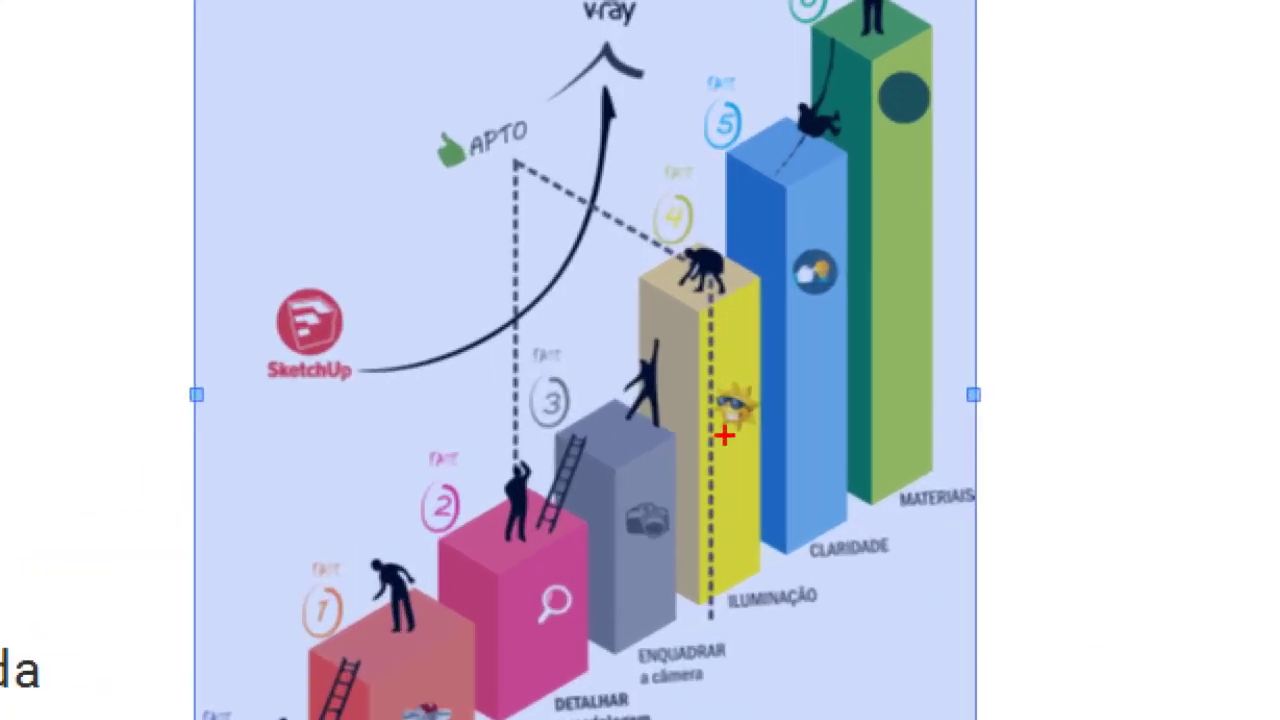
{"action": "mouse_move", "coordinate": [716, 100]}
{"action": "left_mouse_down"}
{"action": "mouse_move", "coordinate": [674, 160]}
{"action": "mouse_move", "coordinate": [648, 718]}
{"action": "mouse_move", "coordinate": [806, 286]}
{"action": "mouse_move", "coordinate": [700, 115]}
{"action": "left_mouse_up"}
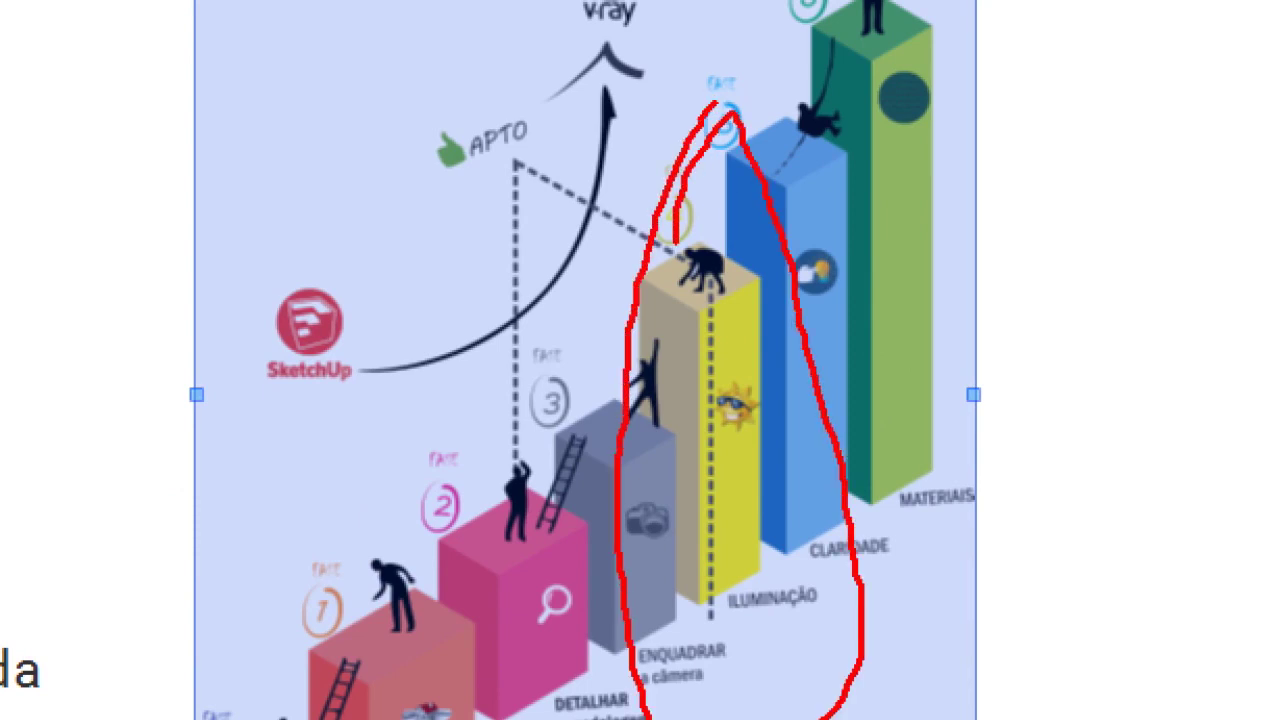
{"action": "key", "text": "Escape"}
{"action": "scroll", "coordinate": [648, 334], "scroll_direction": "up", "scroll_amount": 3}
{"action": "scroll", "coordinate": [690, 345], "scroll_direction": "up", "scroll_amount": 4}
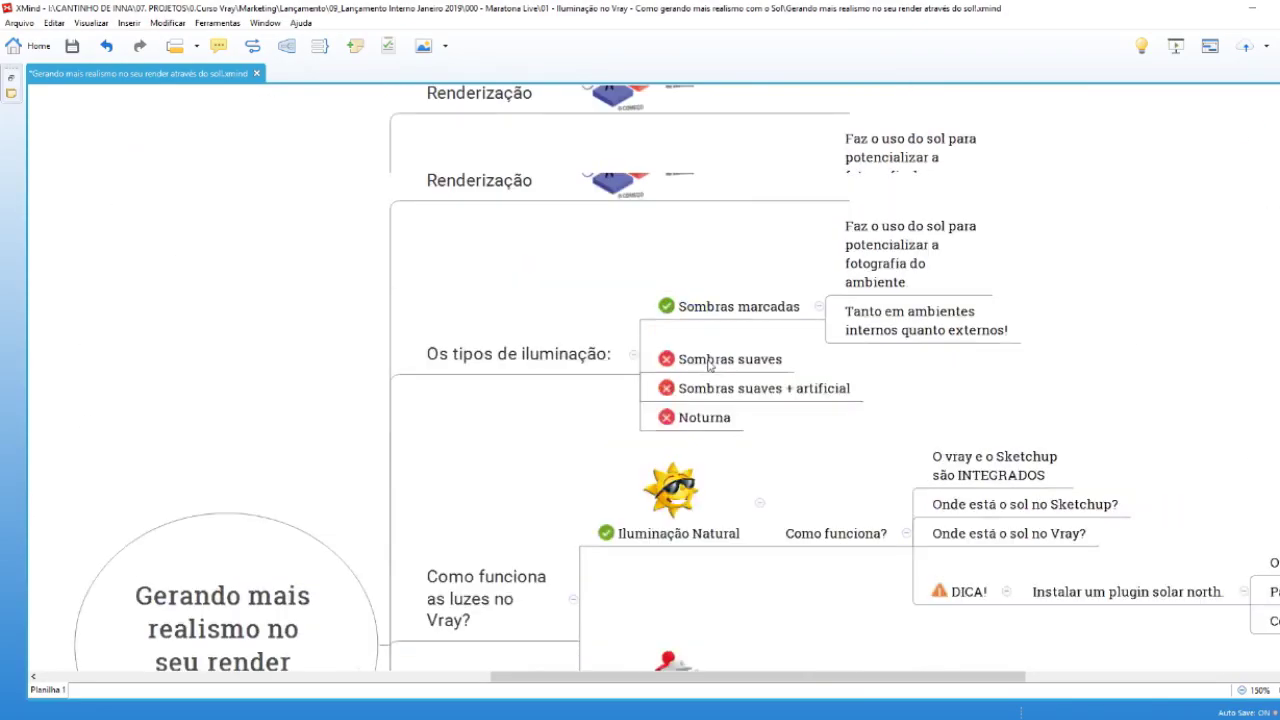
{"action": "scroll", "coordinate": [730, 355], "scroll_direction": "up", "scroll_amount": 3}
{"action": "scroll", "coordinate": [743, 432], "scroll_direction": "down", "scroll_amount": 2}
{"action": "scroll", "coordinate": [715, 430], "scroll_direction": "down", "scroll_amount": 1}
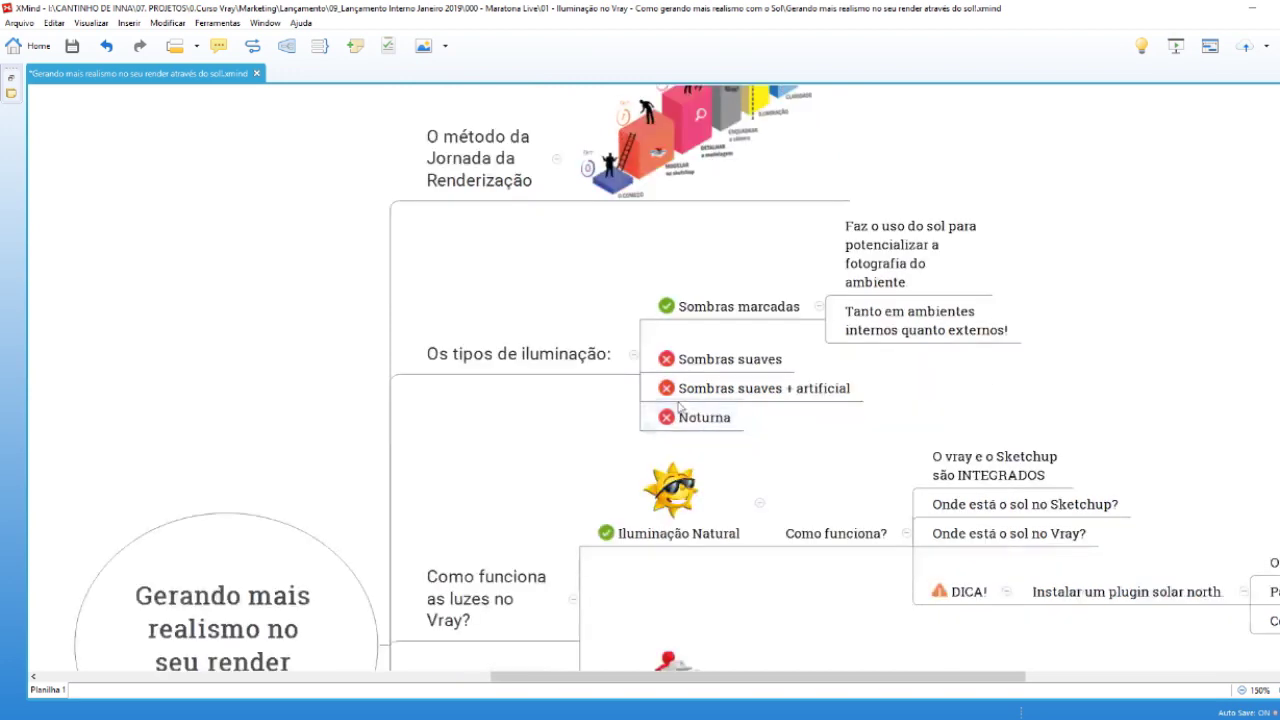
{"action": "left_click", "coordinate": [538, 360]}
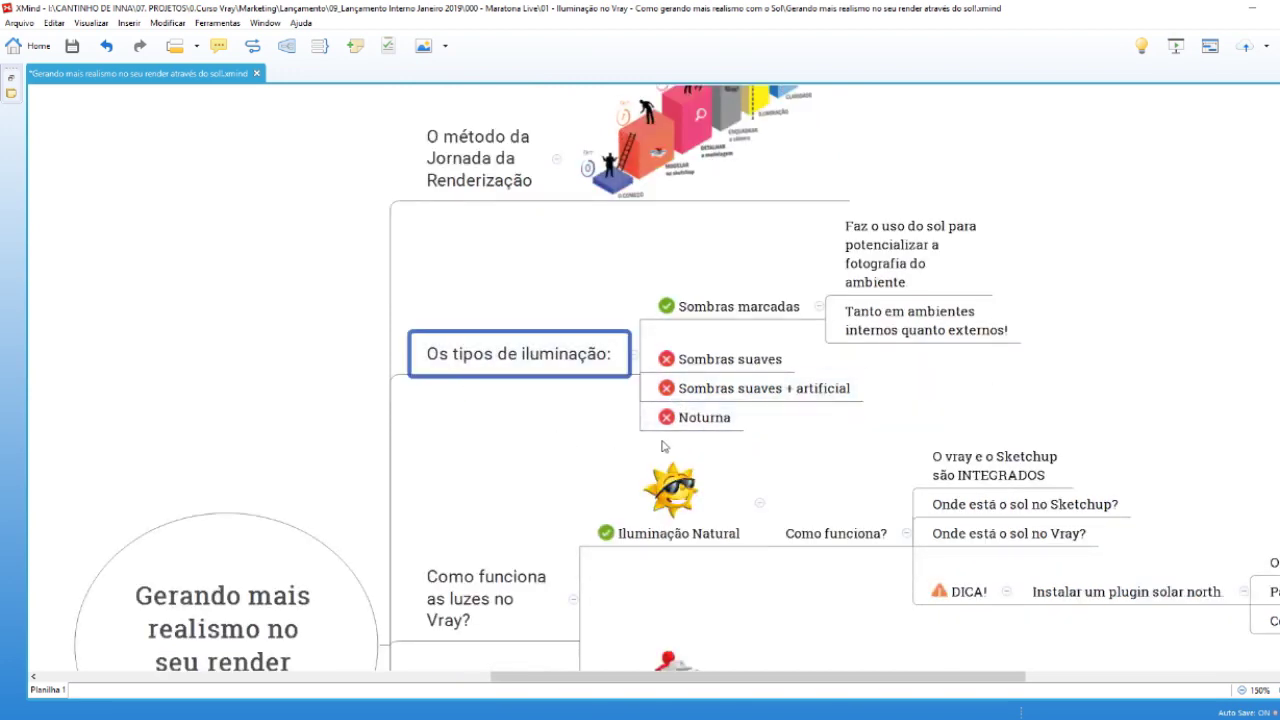
{"action": "left_click_drag", "start_coordinate": [735, 444], "coordinate": [663, 311]}
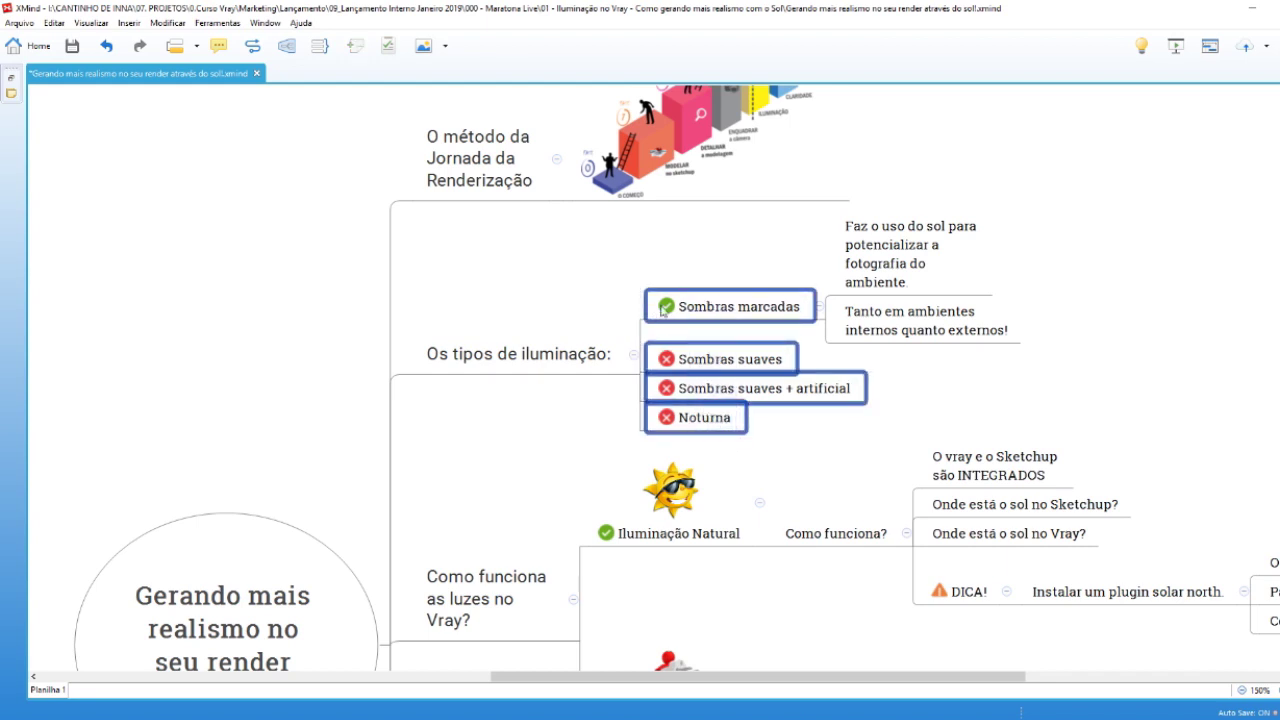
{"action": "left_click", "coordinate": [563, 283]}
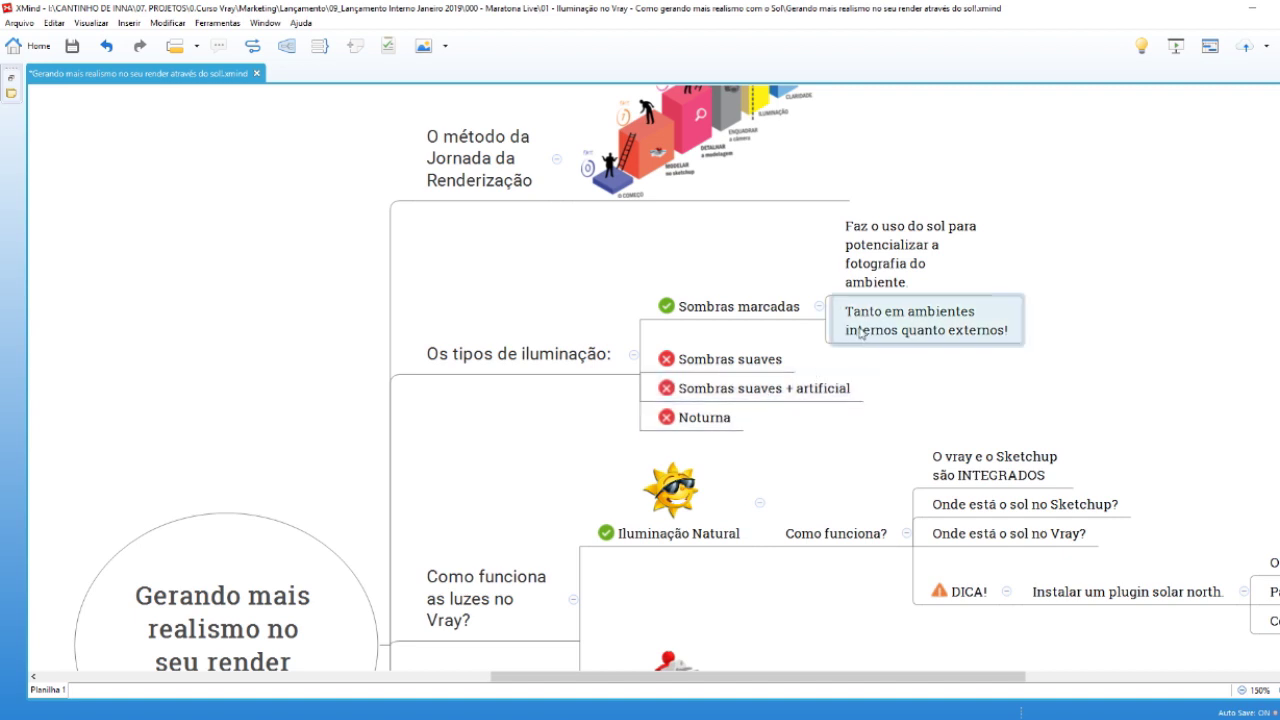
{"action": "left_click", "coordinate": [752, 306]}
{"action": "left_click", "coordinate": [850, 292]}
{"action": "left_click", "coordinate": [713, 312]}
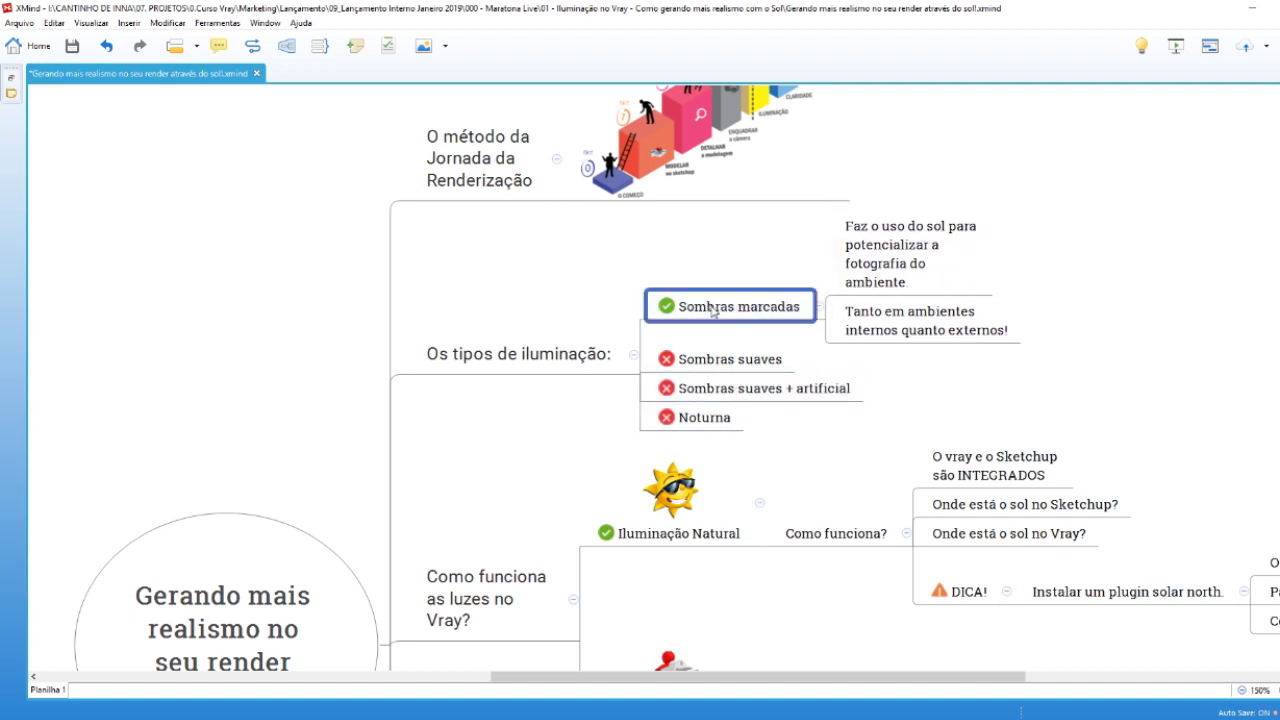
{"action": "left_click", "coordinate": [843, 276]}
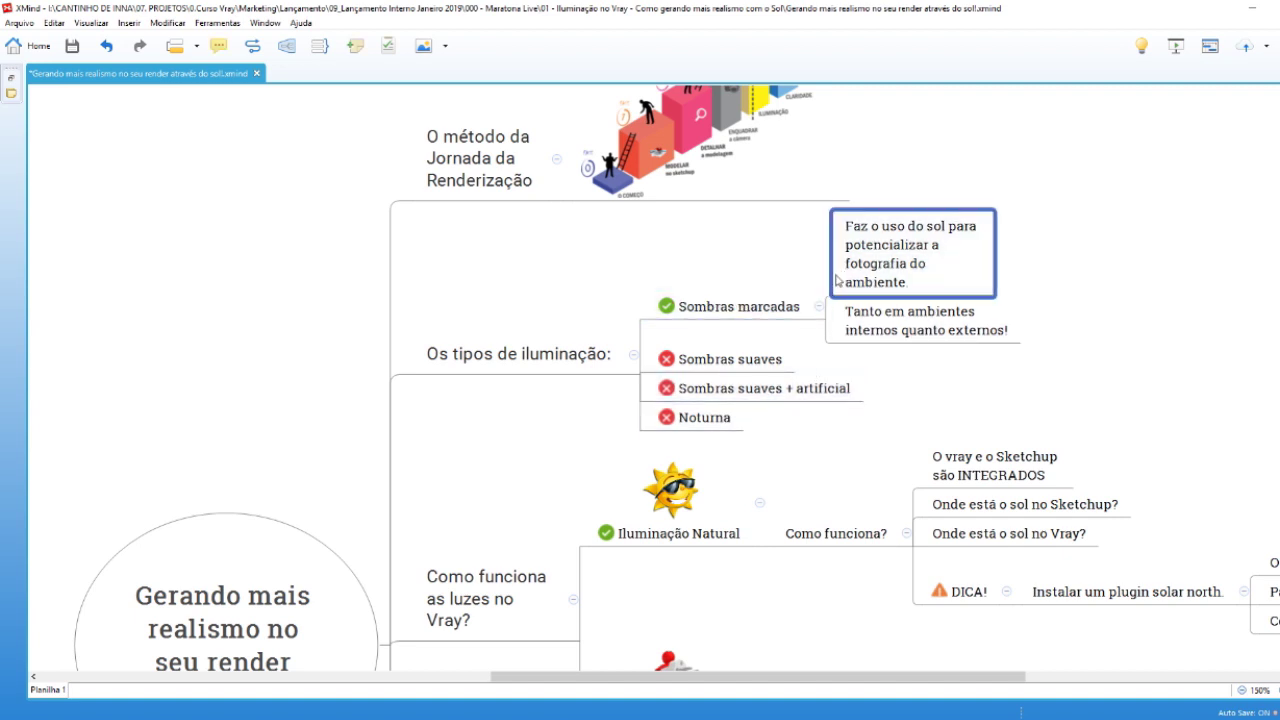
{"action": "left_click", "coordinate": [873, 338]}
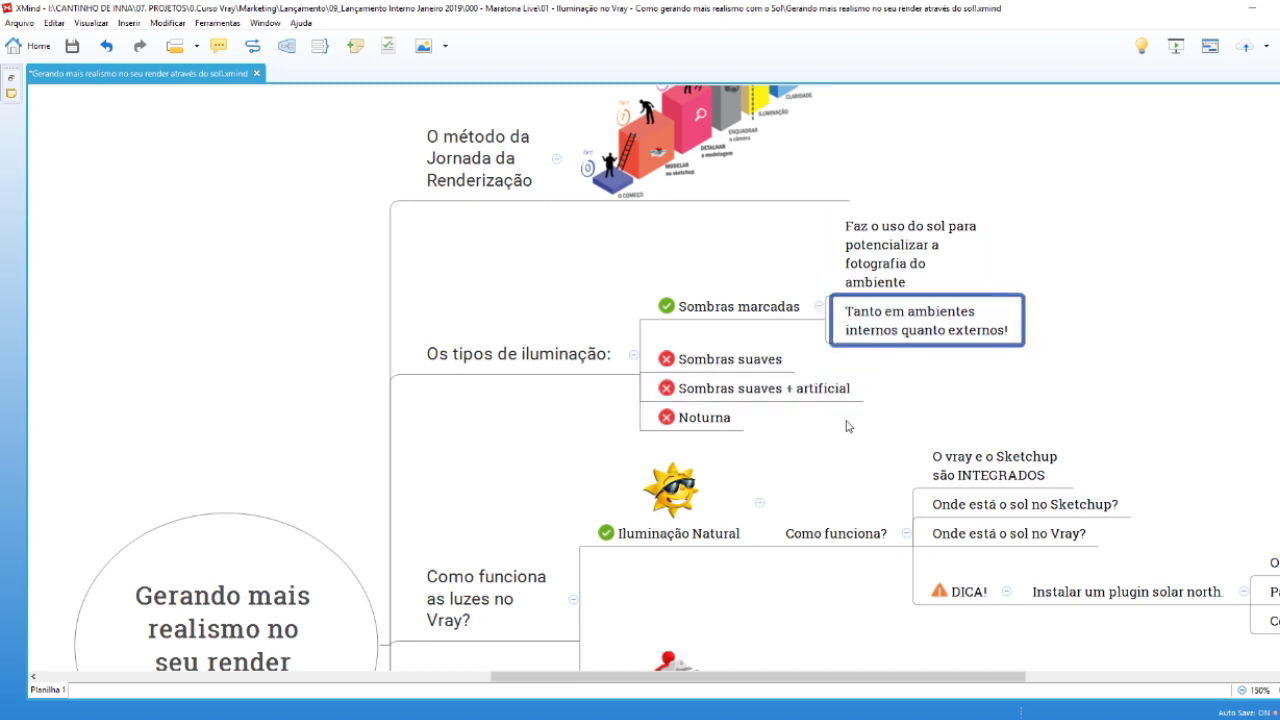
{"action": "scroll", "coordinate": [834, 366], "scroll_direction": "down", "scroll_amount": 1}
{"action": "scroll", "coordinate": [800, 420], "scroll_direction": "down", "scroll_amount": 2}
{"action": "left_click", "coordinate": [497, 364]}
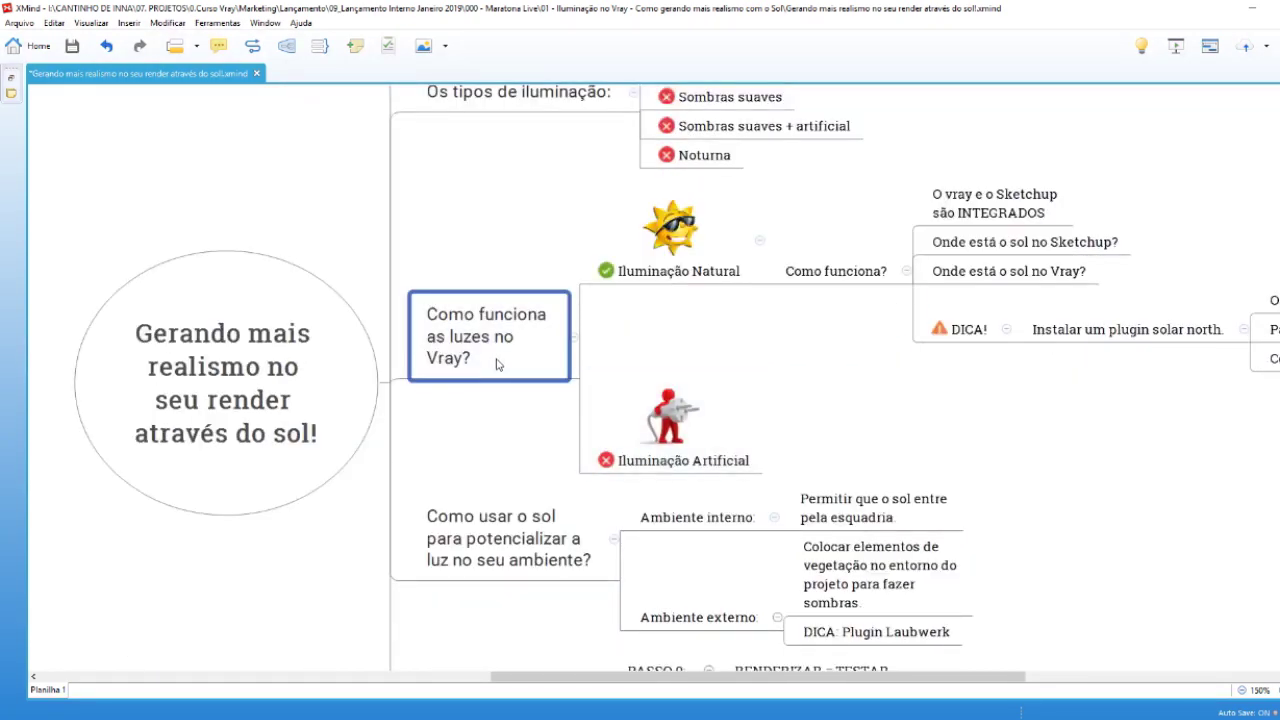
{"action": "left_click", "coordinate": [627, 279]}
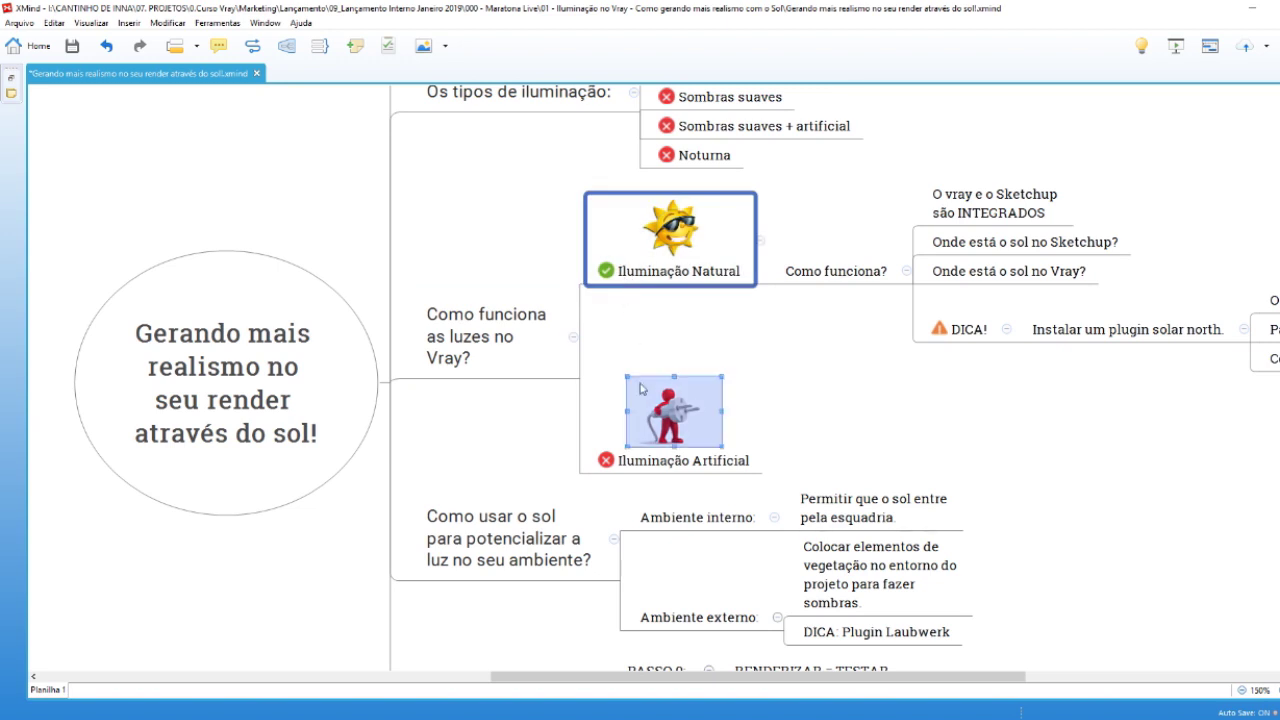
{"action": "left_click", "coordinate": [680, 446]}
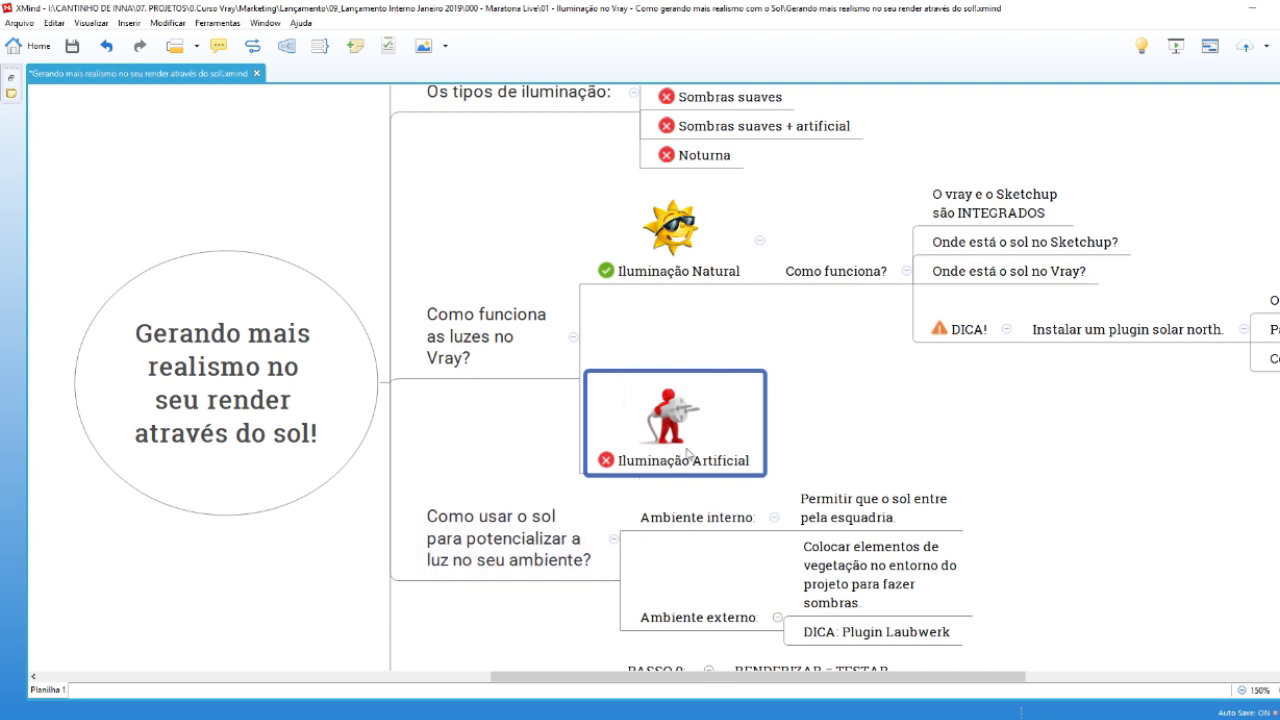
{"action": "left_click", "coordinate": [665, 279]}
{"action": "left_click", "coordinate": [821, 278]}
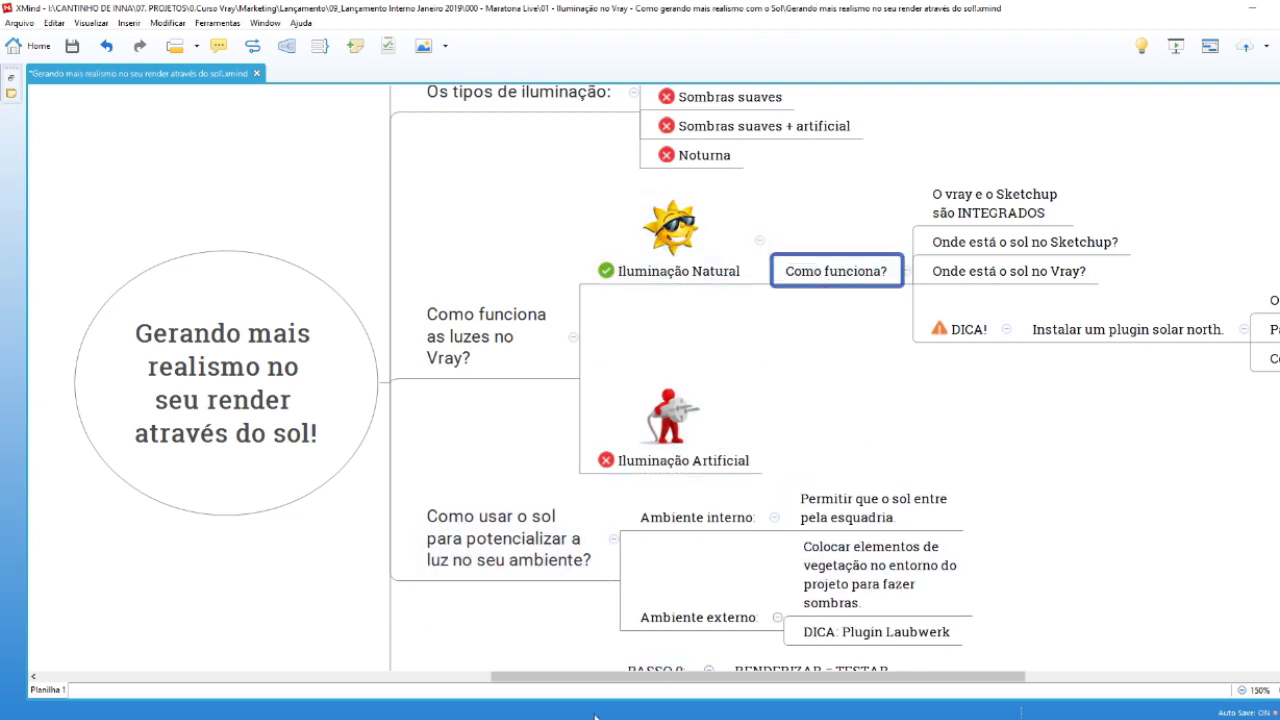
{"action": "left_click", "coordinate": [359, 714]}
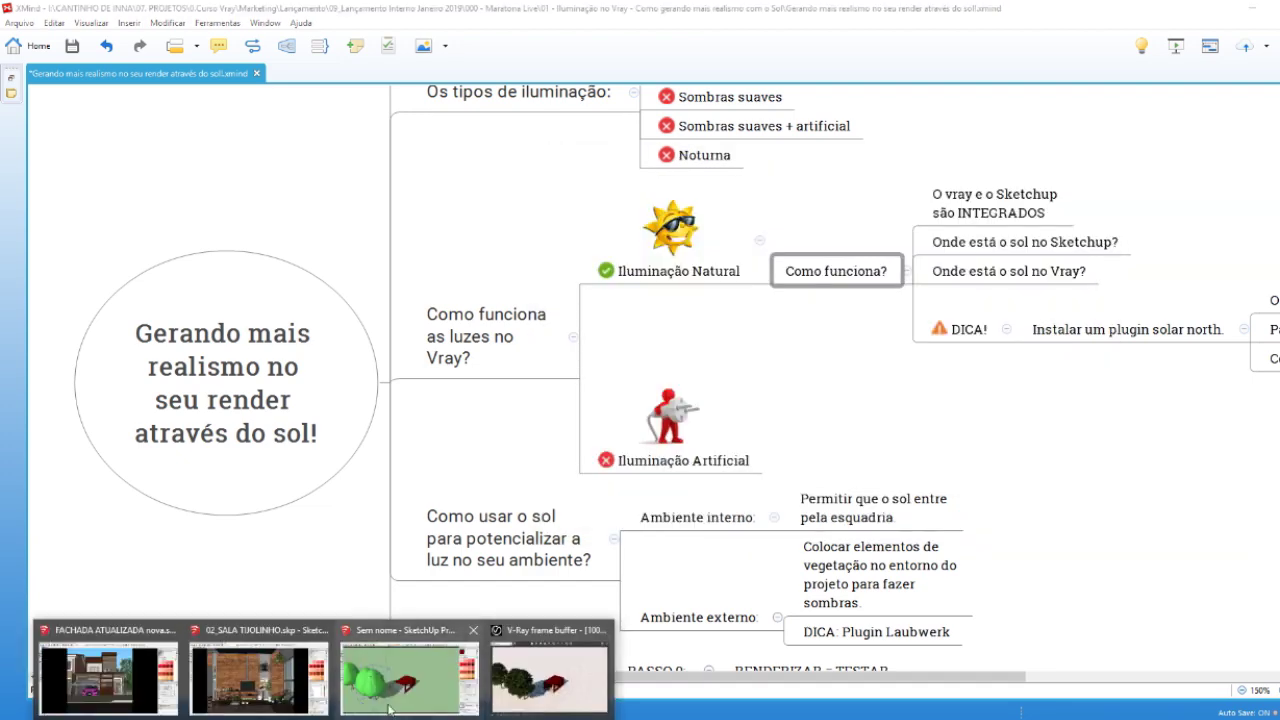
- Bring up the SketchUp test scene and review the SunLight settings in the V-Ray Asset Editor
{"action": "left_click", "coordinate": [390, 710]}
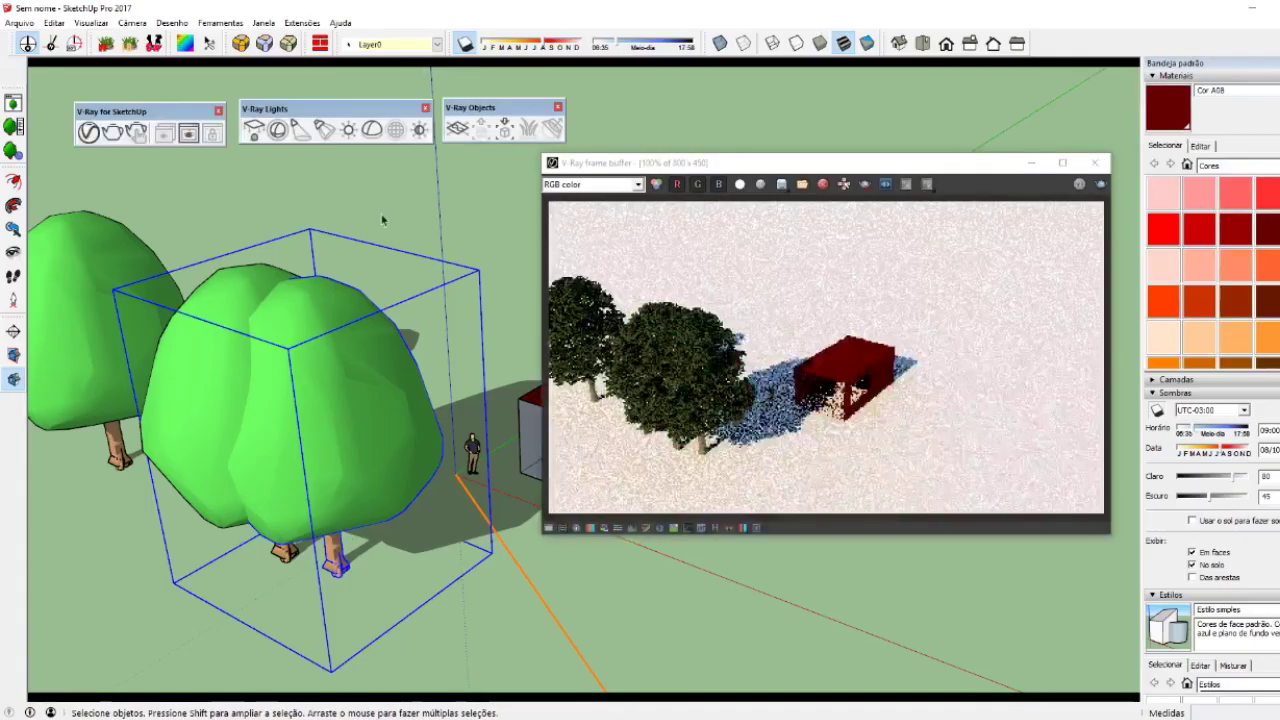
{"action": "left_click", "coordinate": [530, 30]}
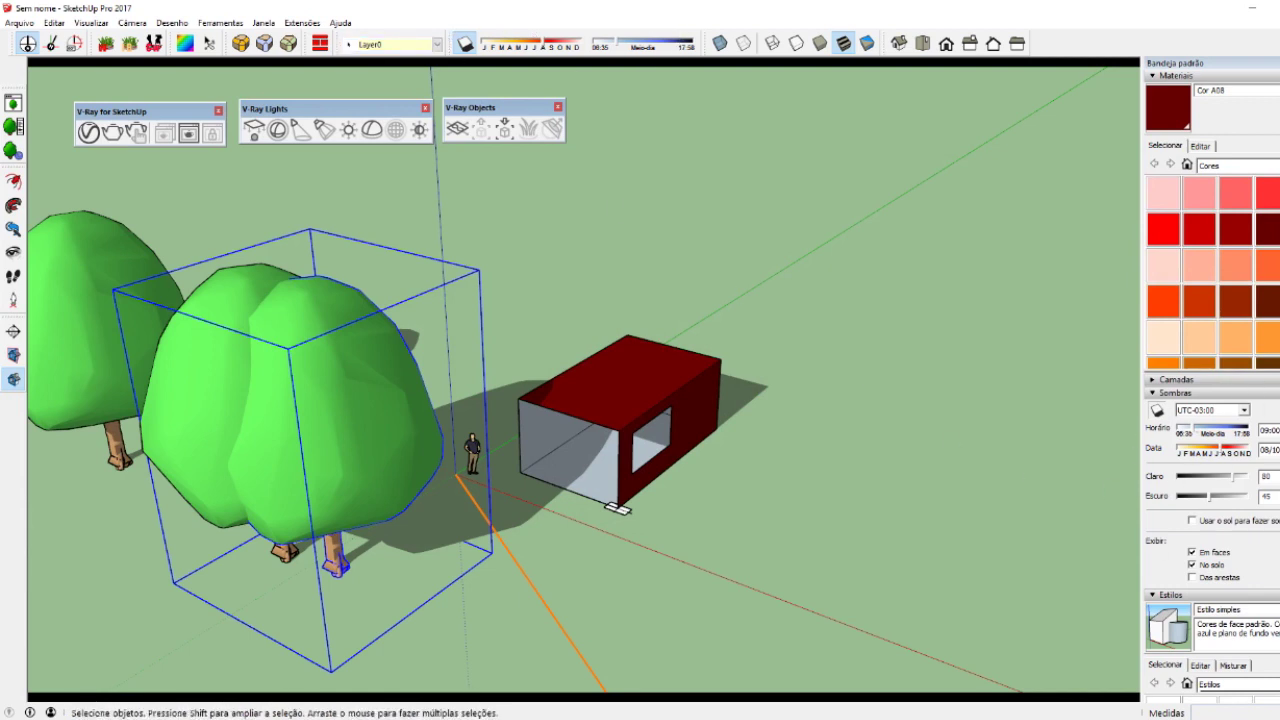
{"action": "left_click", "coordinate": [88, 132]}
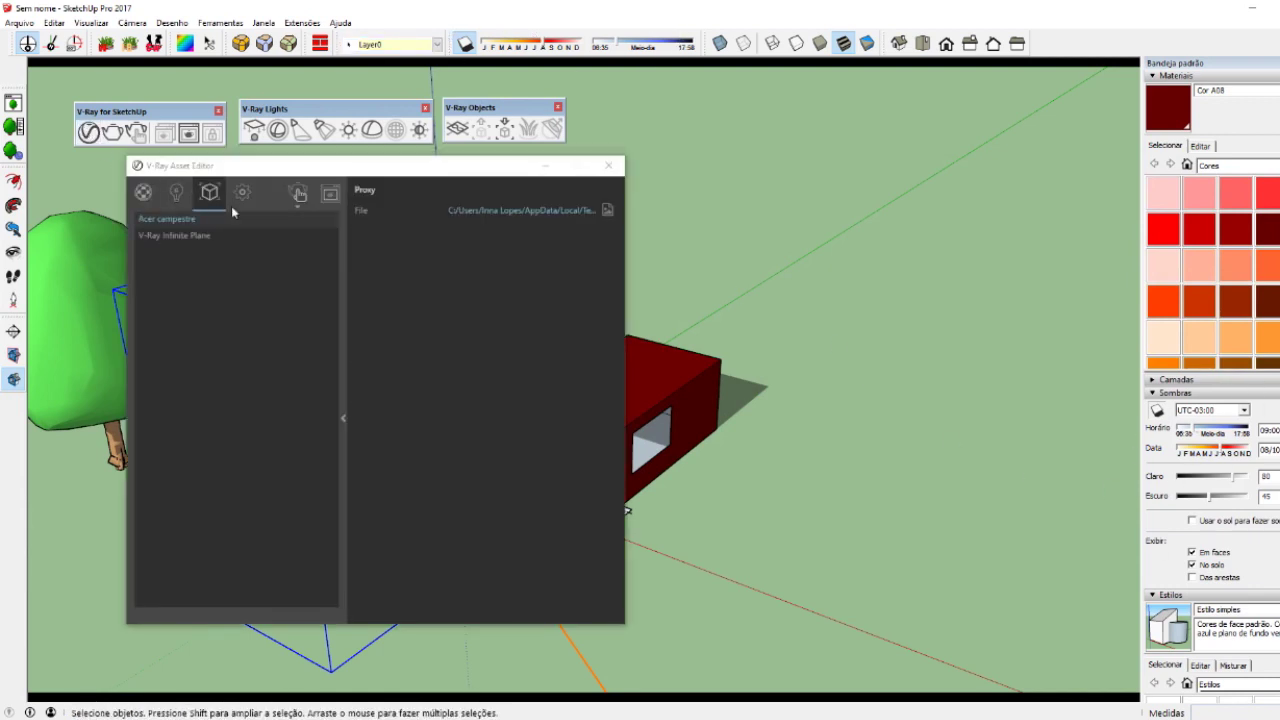
{"action": "left_click", "coordinate": [175, 190]}
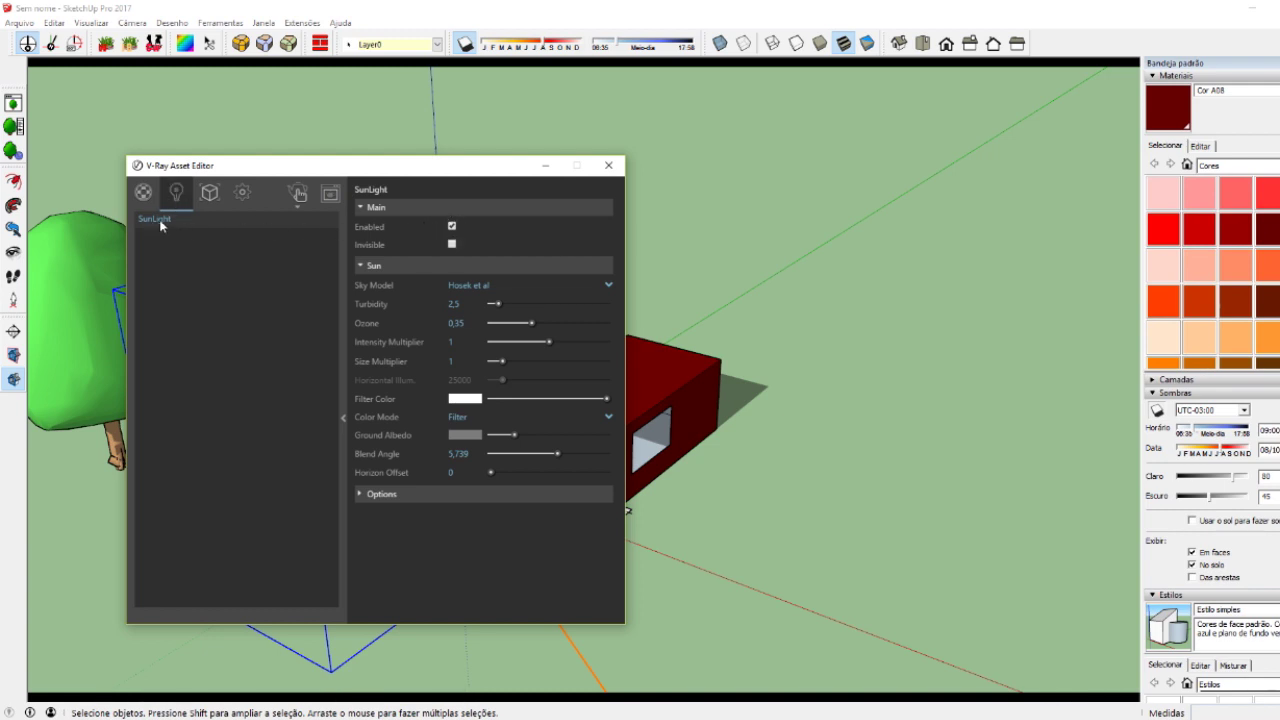
{"action": "left_click", "coordinate": [608, 165]}
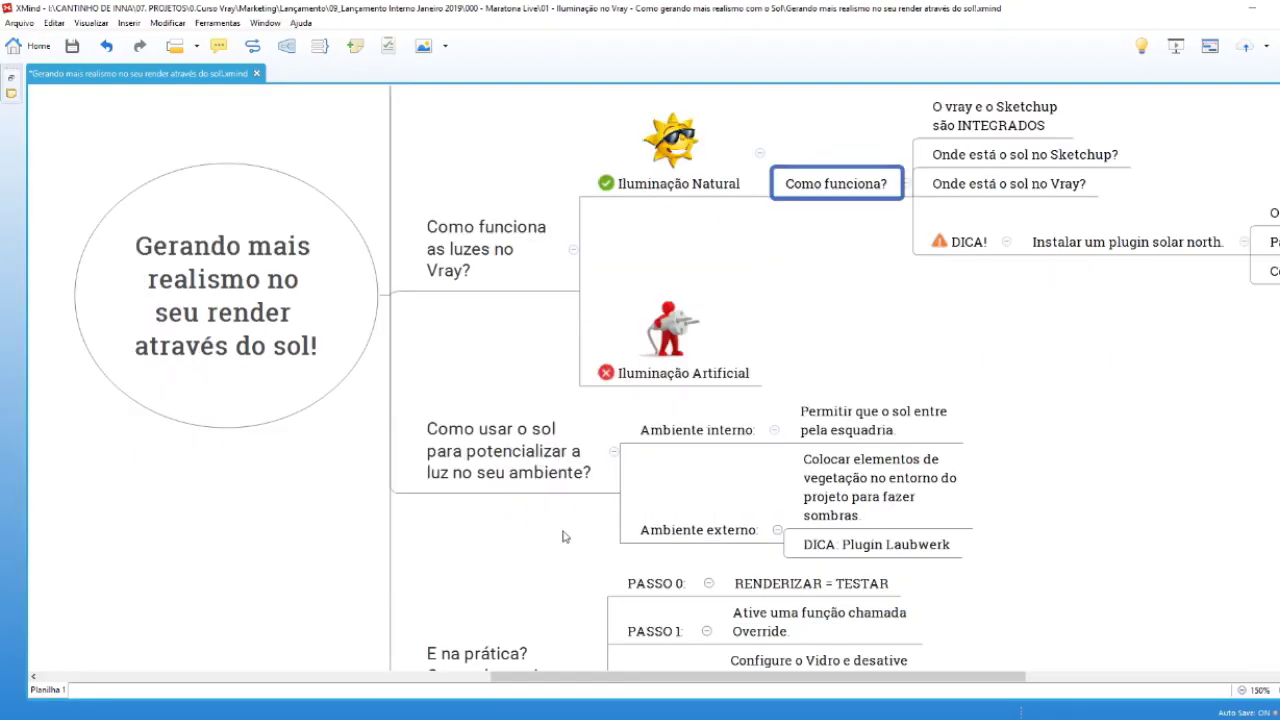
- Review the 'Como usar o sol' topics: internal and external settings, vegetation shadows, and the Laubwerk plugin tip
{"action": "scroll", "coordinate": [560, 525], "scroll_direction": "down", "scroll_amount": 1}
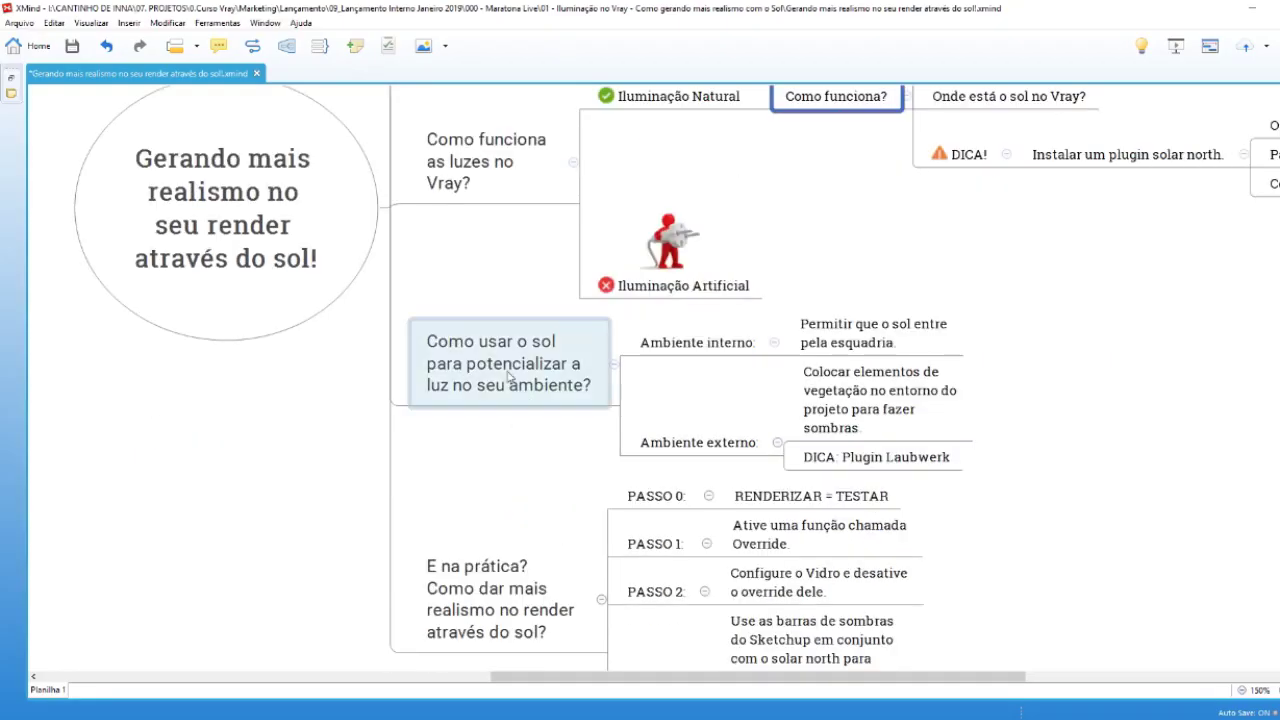
{"action": "left_click", "coordinate": [511, 384]}
{"action": "scroll", "coordinate": [505, 495], "scroll_direction": "down", "scroll_amount": 1}
{"action": "scroll", "coordinate": [505, 470], "scroll_direction": "up", "scroll_amount": 1}
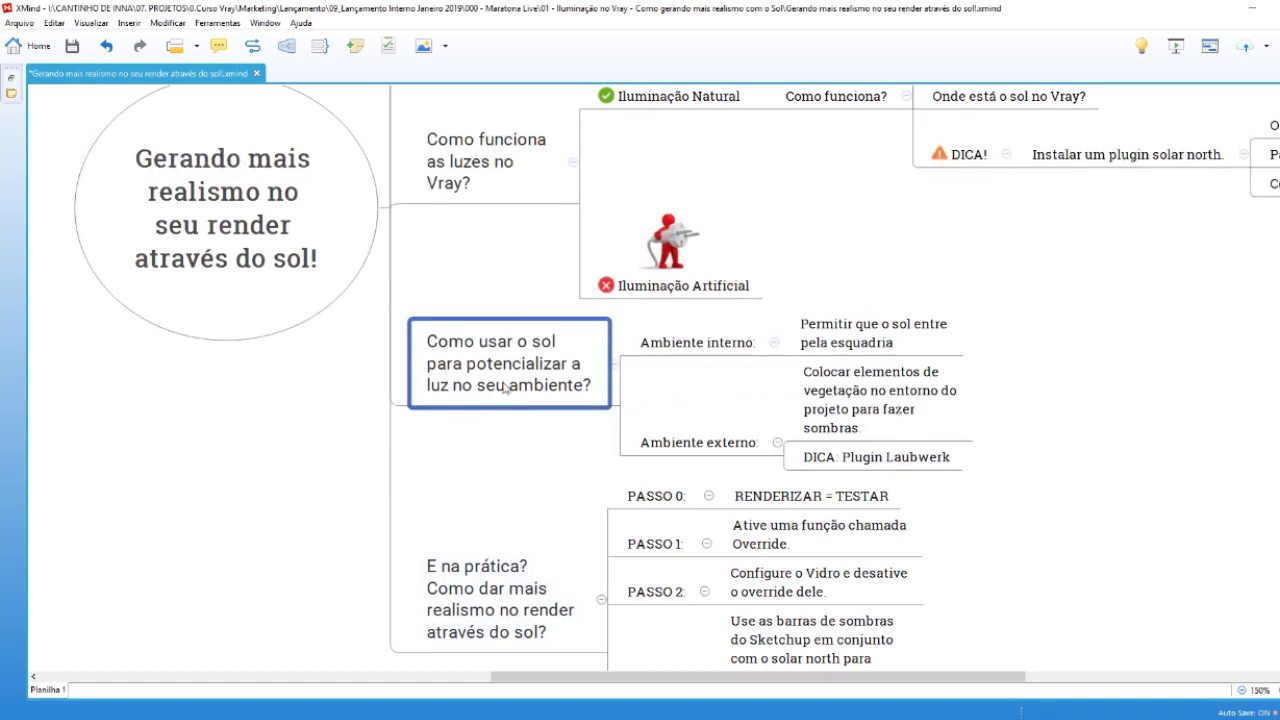
{"action": "left_click", "coordinate": [695, 345]}
{"action": "left_click", "coordinate": [845, 350]}
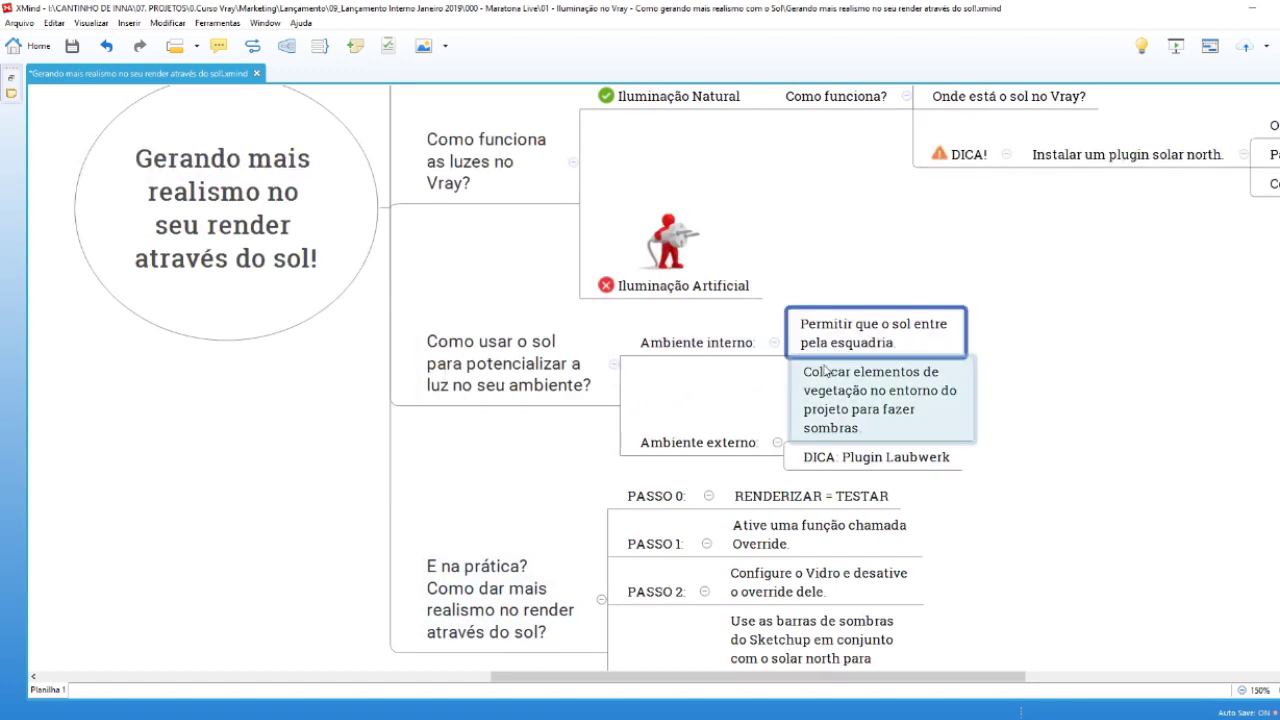
{"action": "left_click", "coordinate": [698, 442]}
{"action": "left_click", "coordinate": [810, 430]}
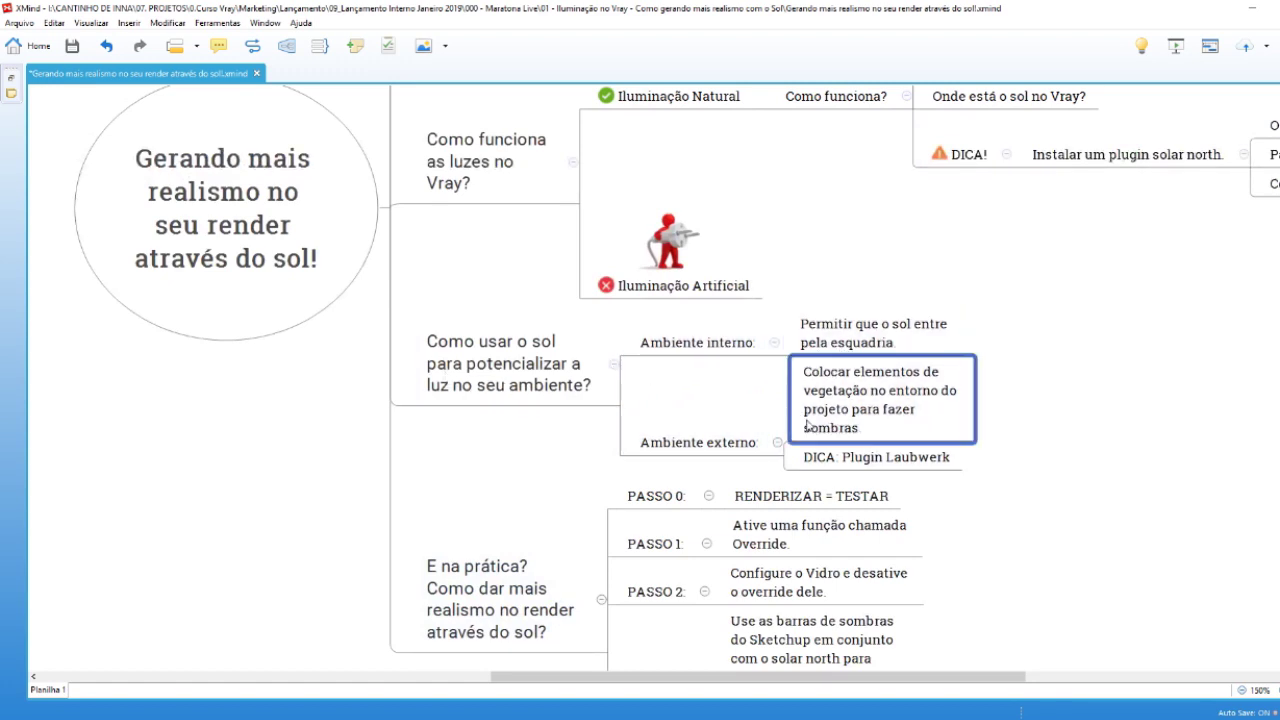
{"action": "left_click", "coordinate": [925, 460]}
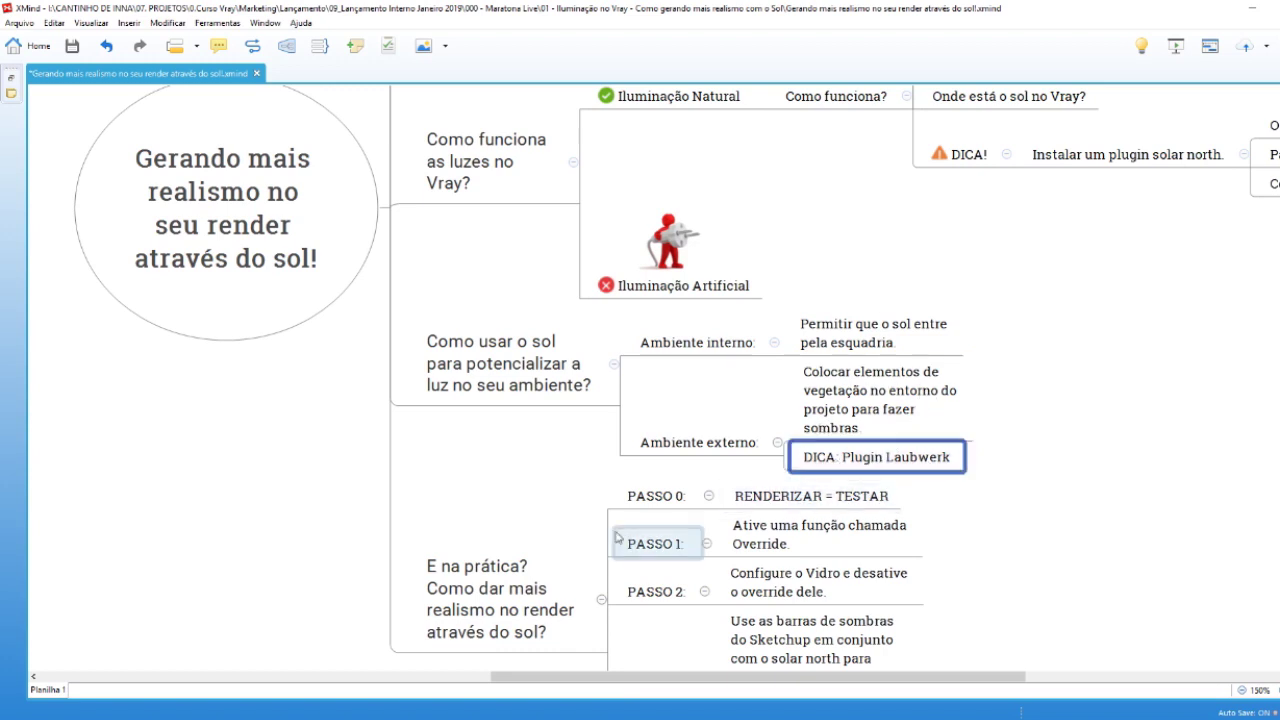
- Scroll down to the PASSO 0–6 practical steps and clear the topic selection
{"action": "scroll", "coordinate": [620, 540], "scroll_direction": "down", "scroll_amount": 2}
{"action": "scroll", "coordinate": [490, 530], "scroll_direction": "down", "scroll_amount": 2}
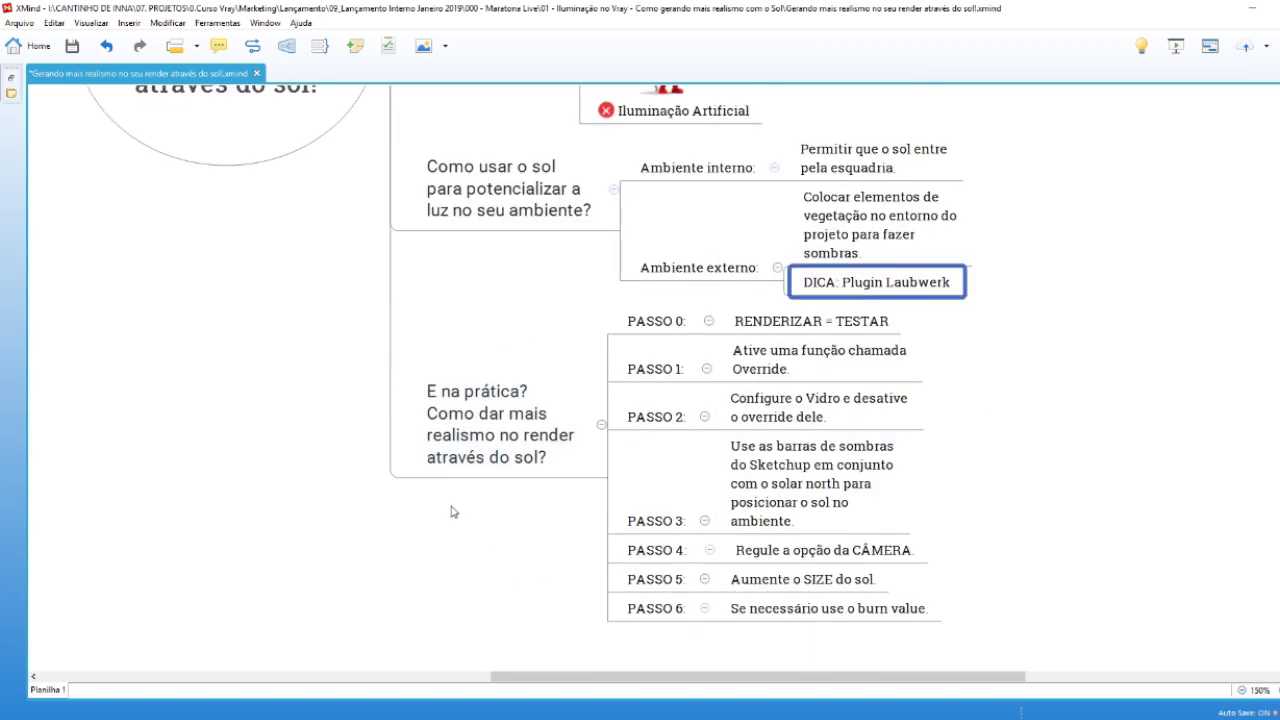
{"action": "left_click", "coordinate": [449, 564]}
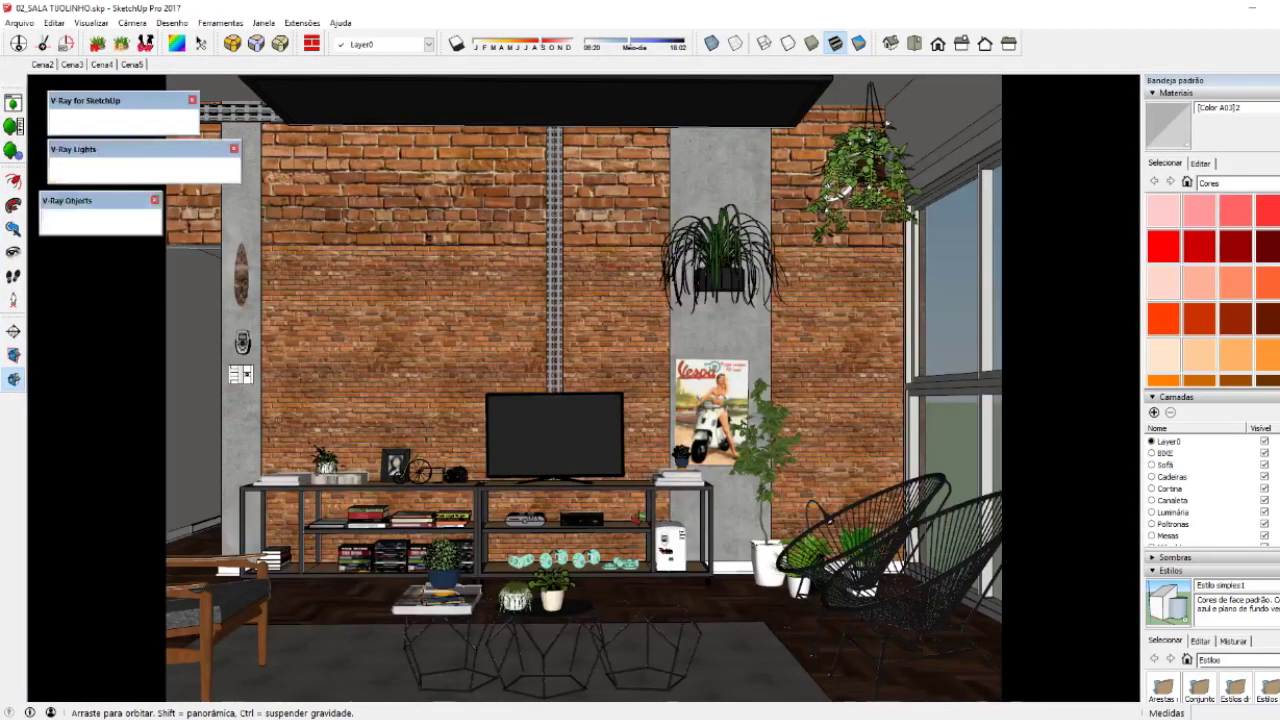
- Show 02_SALA TIJOLINHO.skp at scene Cena5 and draw arrows marking the V-Ray Render button
{"action": "left_click", "coordinate": [138, 65]}
{"action": "left_click", "coordinate": [134, 65]}
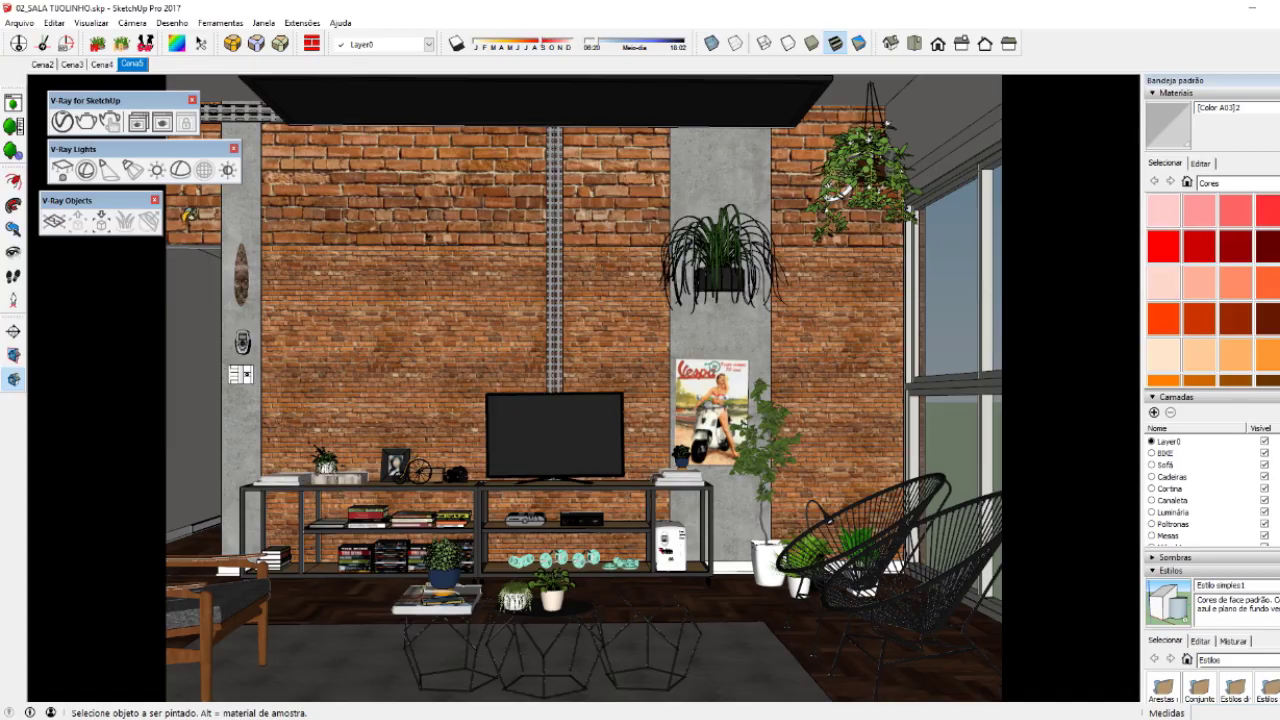
{"action": "key", "text": "ctrl"}
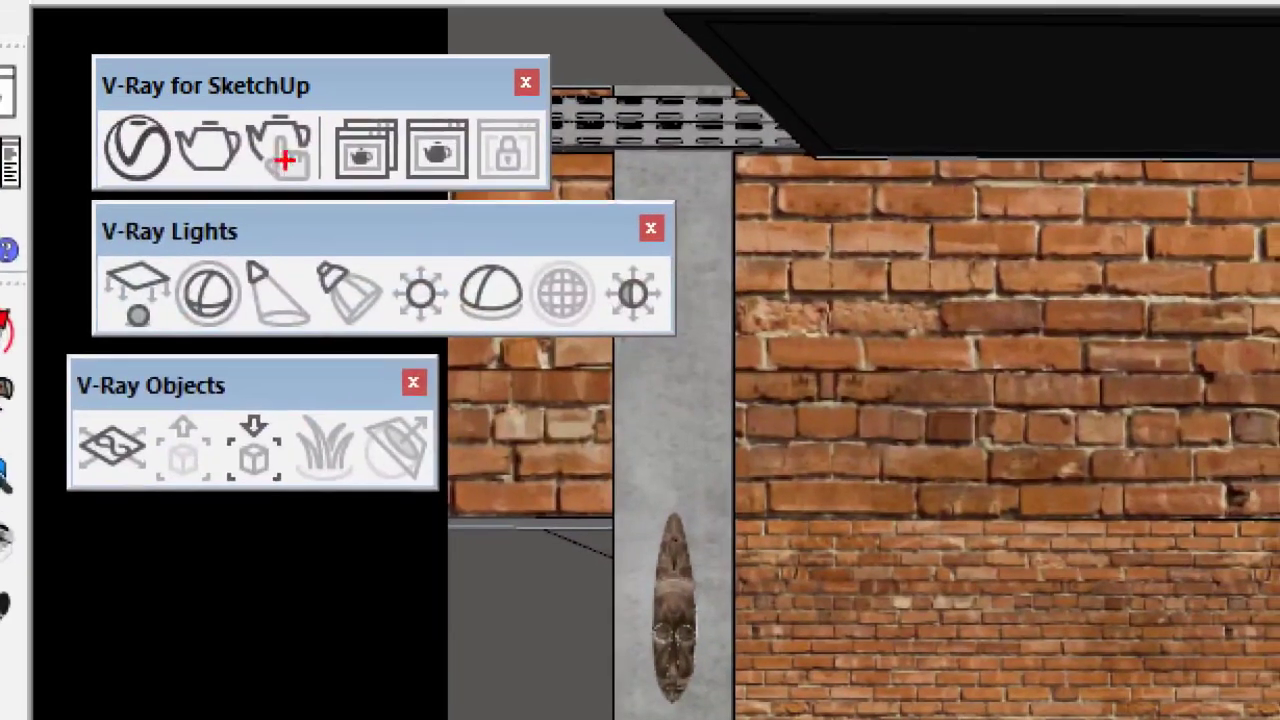
{"action": "mouse_move", "coordinate": [212, 114]}
{"action": "left_mouse_down"}
{"action": "mouse_move", "coordinate": [180, 140]}
{"action": "mouse_move", "coordinate": [260, 178]}
{"action": "mouse_move", "coordinate": [214, 110]}
{"action": "left_mouse_up"}
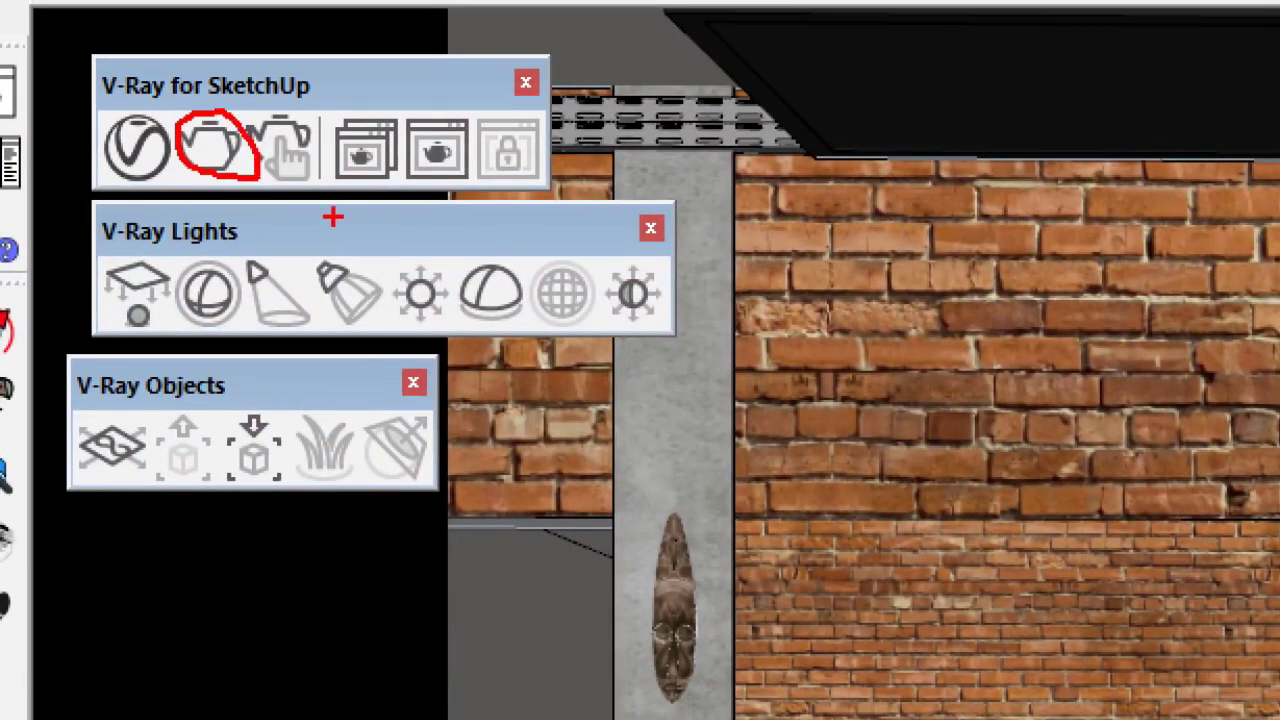
{"action": "mouse_move", "coordinate": [296, 186]}
{"action": "left_mouse_down"}
{"action": "mouse_move", "coordinate": [348, 226]}
{"action": "mouse_move", "coordinate": [306, 168]}
{"action": "mouse_move", "coordinate": [326, 210]}
{"action": "left_mouse_up"}
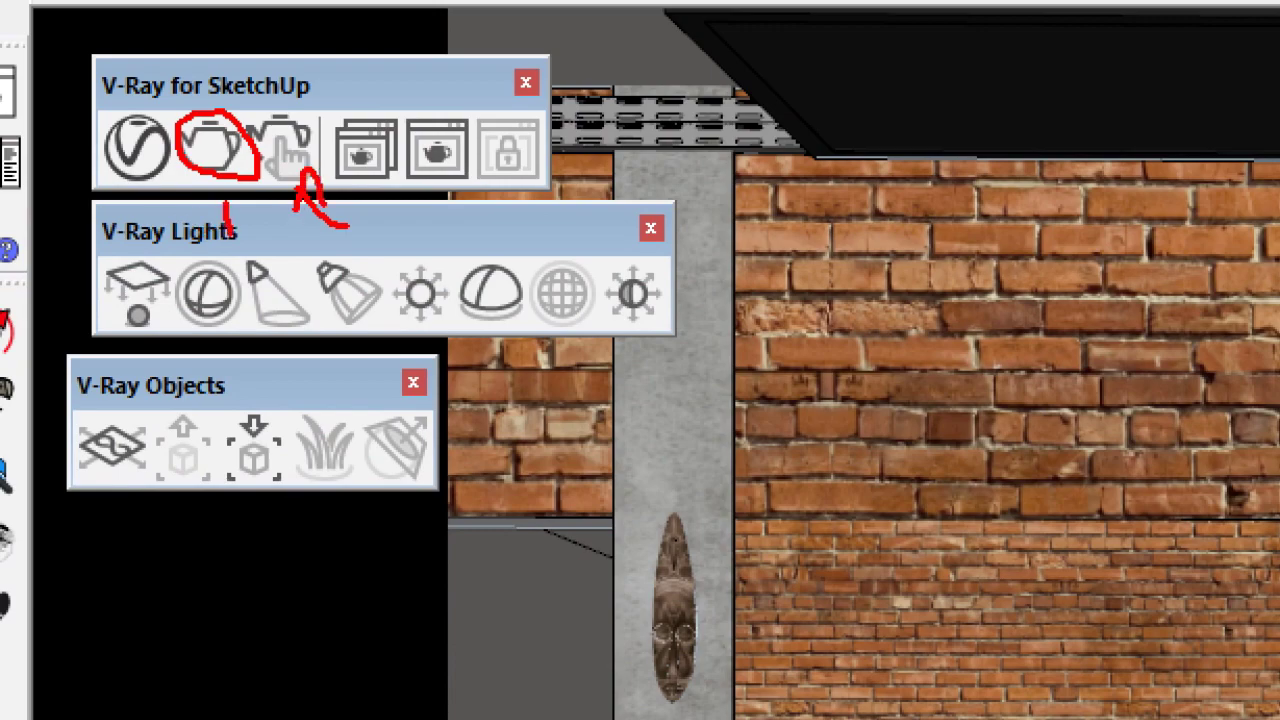
{"action": "left_click_drag", "start_coordinate": [222, 240], "coordinate": [220, 194]}
{"action": "left_click_drag", "start_coordinate": [208, 214], "coordinate": [232, 212]}
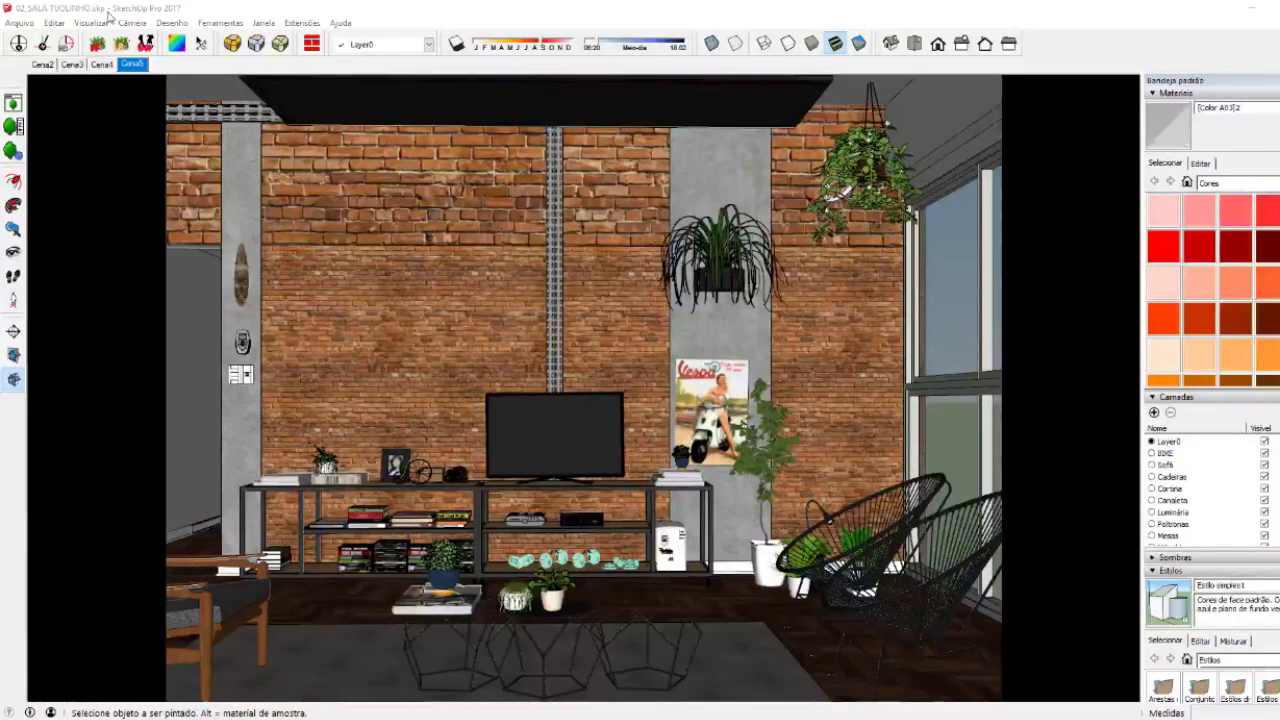
- Run a V-Ray test render, stop it, and close the frame buffer and progress window
{"action": "left_click", "coordinate": [88, 121]}
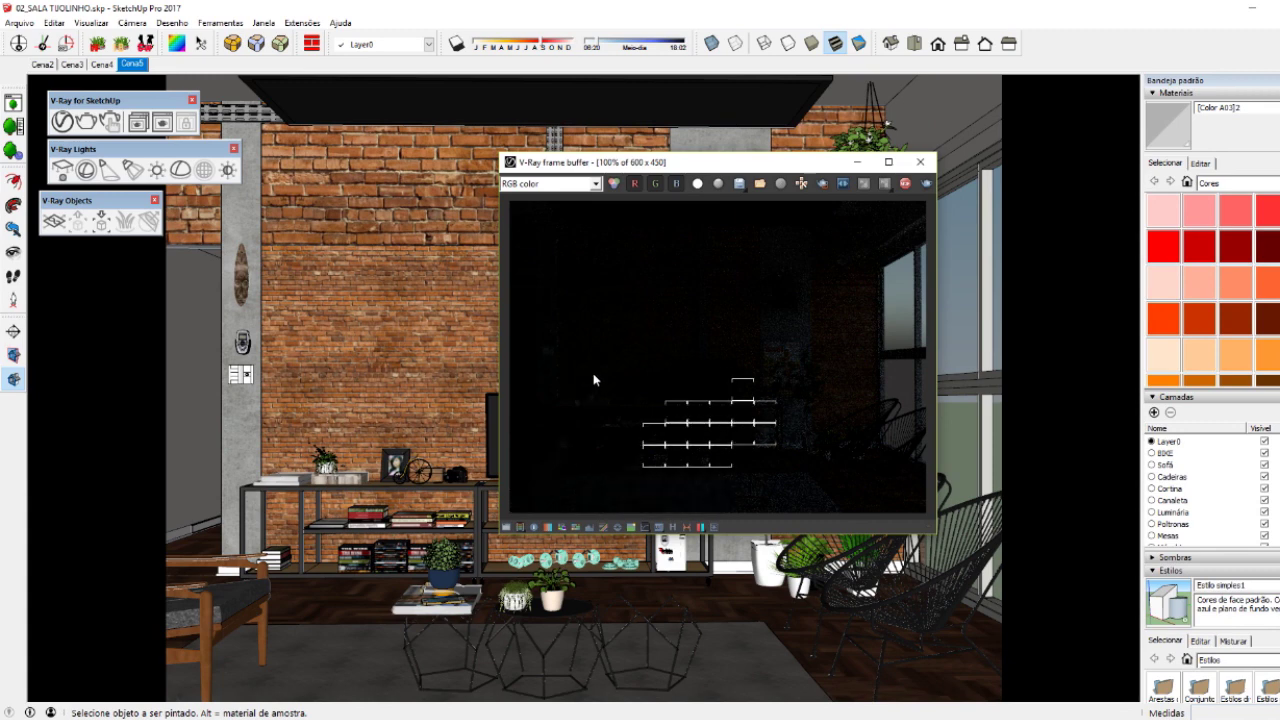
{"action": "left_click", "coordinate": [905, 183]}
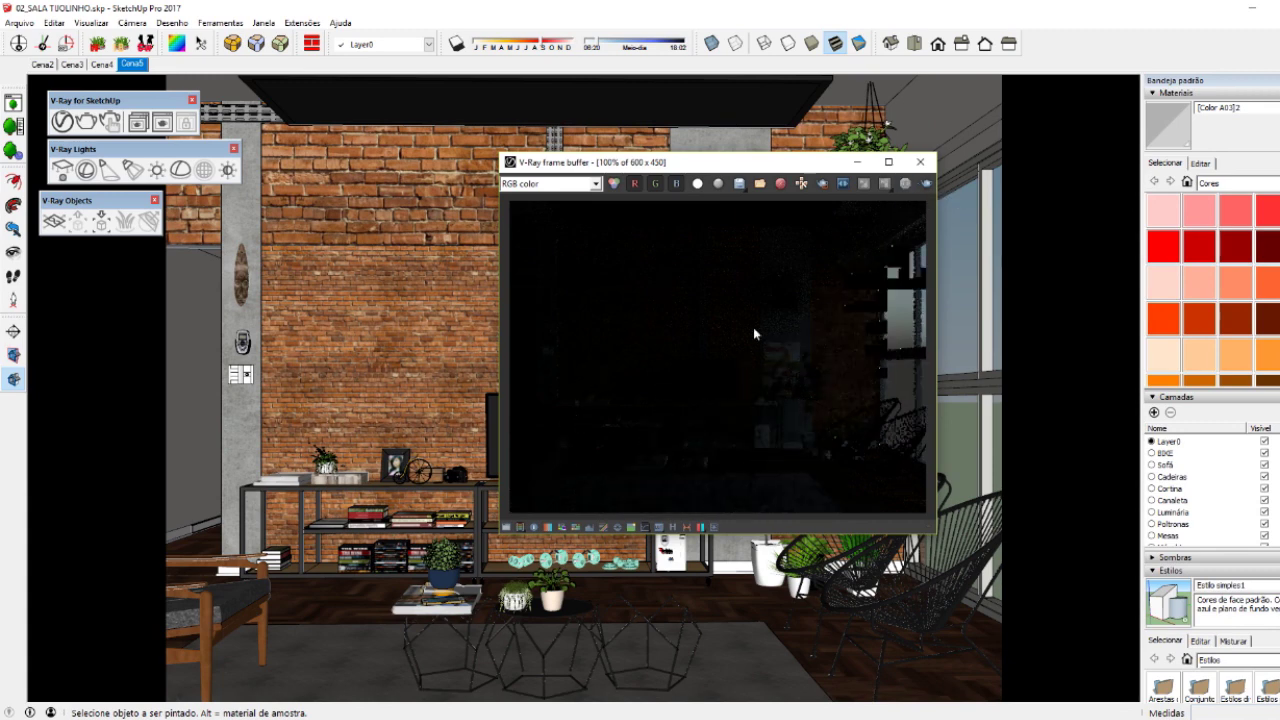
{"action": "left_click", "coordinate": [920, 161]}
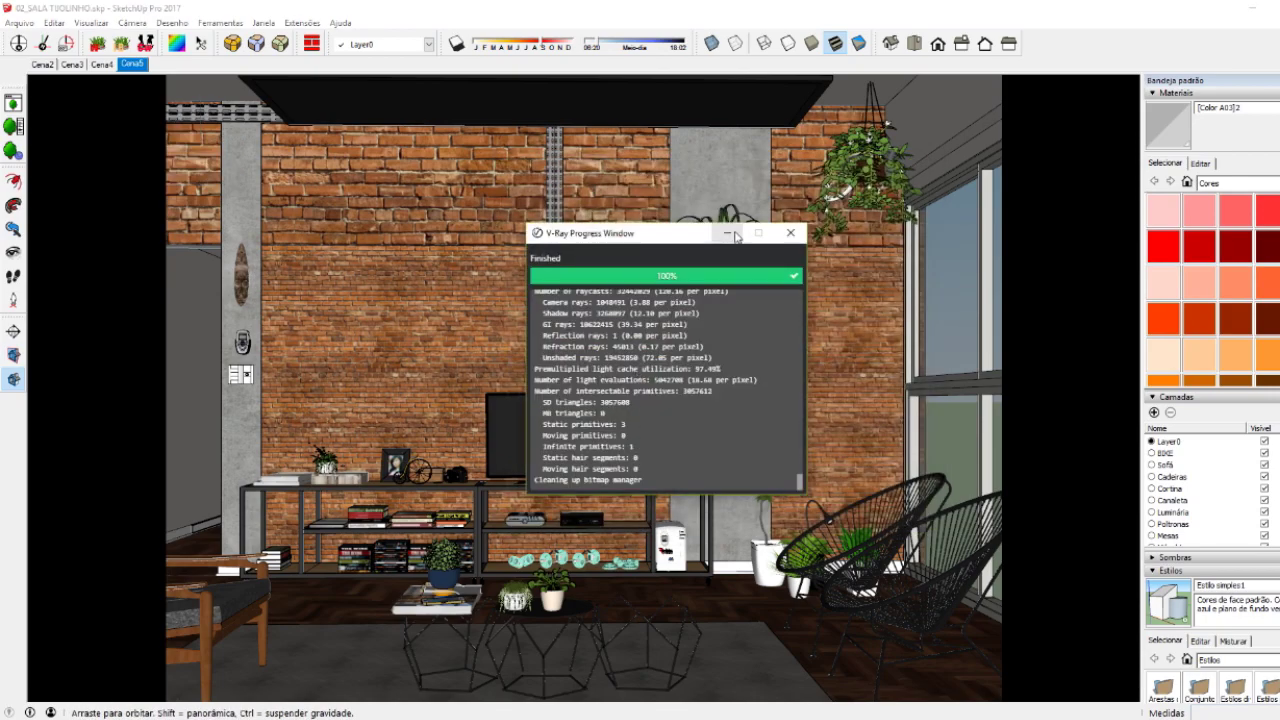
{"action": "left_click", "coordinate": [727, 233]}
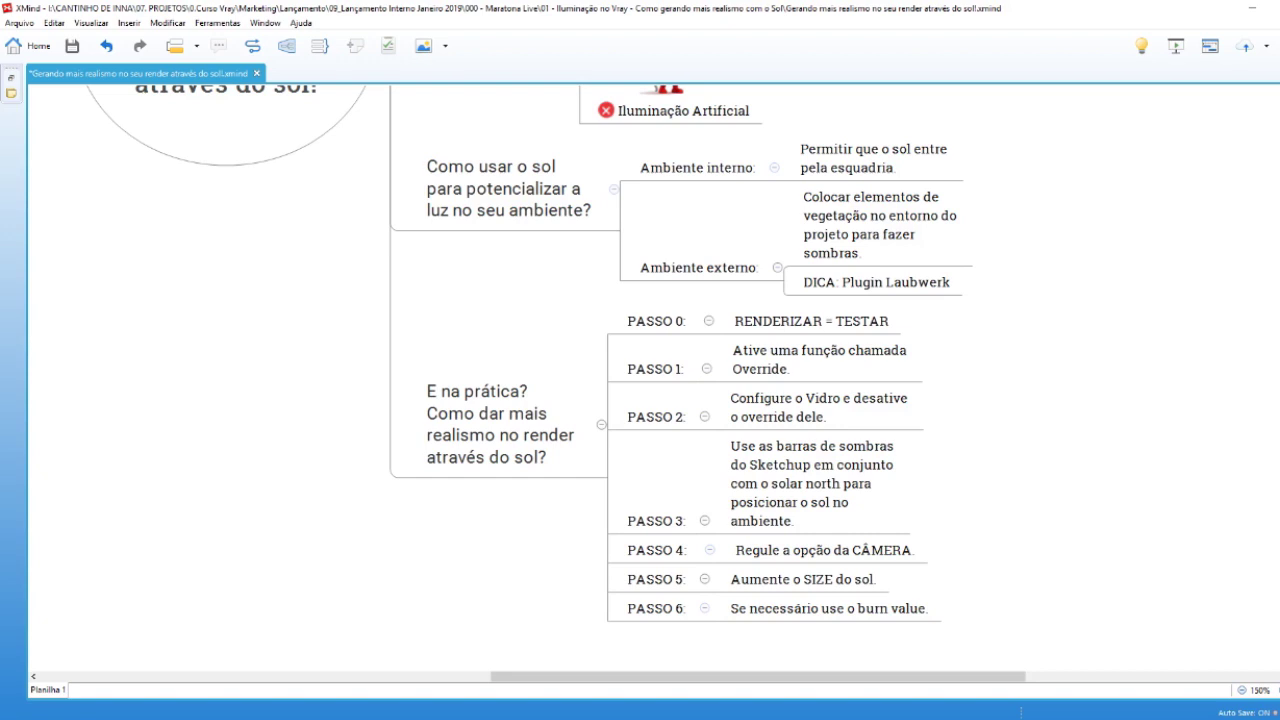
- Add a topic below PASSO 0 labelled '1' with a 'Posicionar o SOL' subtopic
{"action": "key", "text": "Tab"}
{"action": "left_click_drag", "start_coordinate": [770, 336], "coordinate": [667, 351]}
{"action": "double_click", "coordinate": [667, 343]}
{"action": "type", "text": "1.1"}
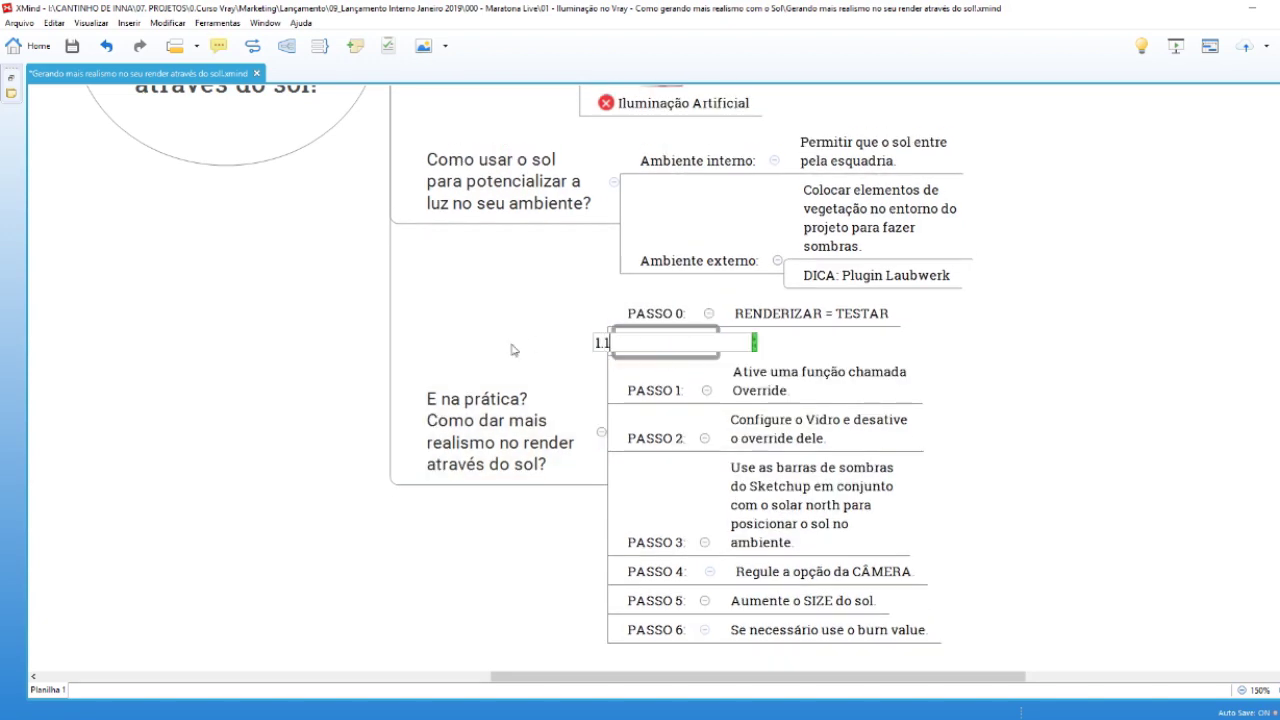
{"action": "key", "text": "Tab"}
{"action": "type", "text": "Pos"}
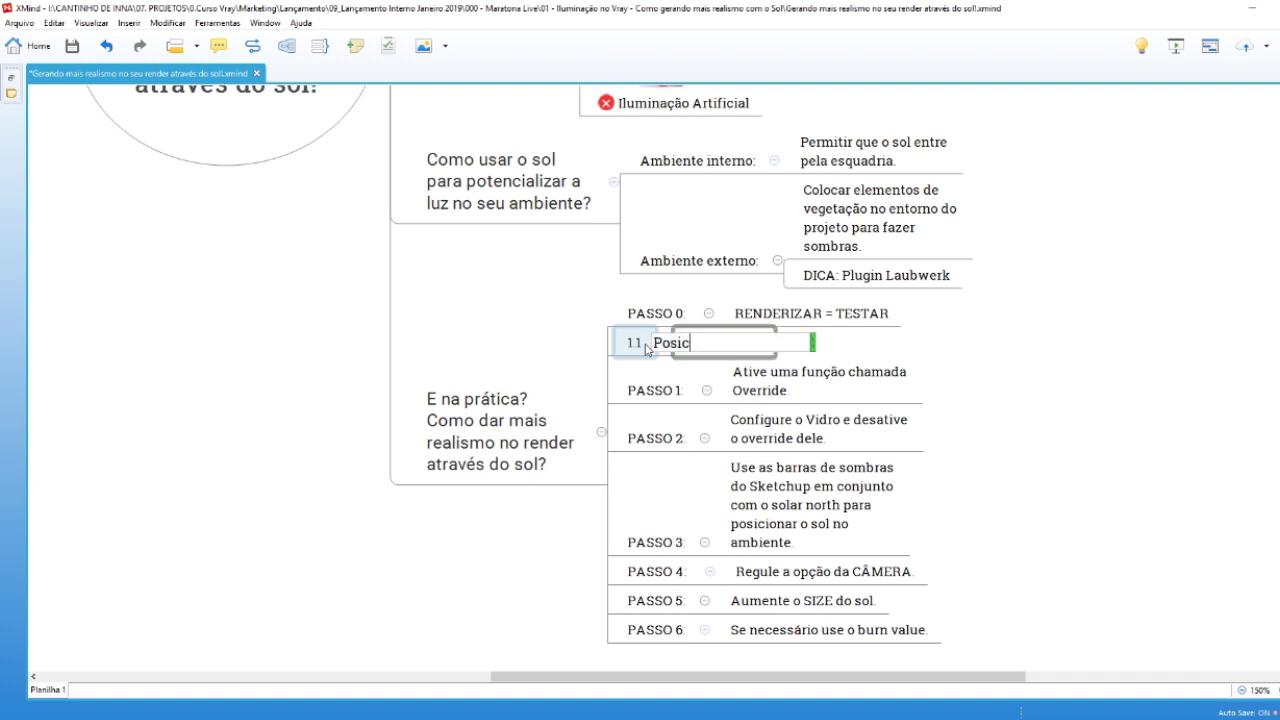
{"action": "type", "text": "icionar o SOL"}
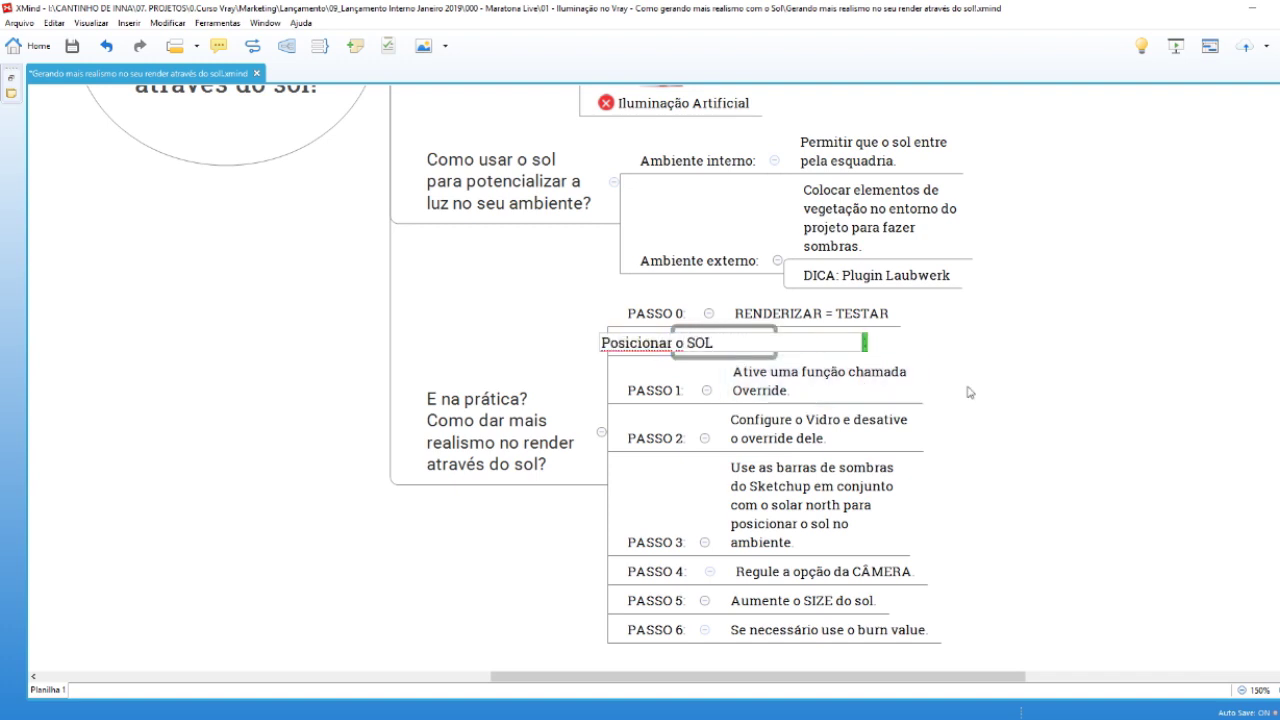
{"action": "left_click", "coordinate": [985, 393]}
{"action": "left_click", "coordinate": [811, 390]}
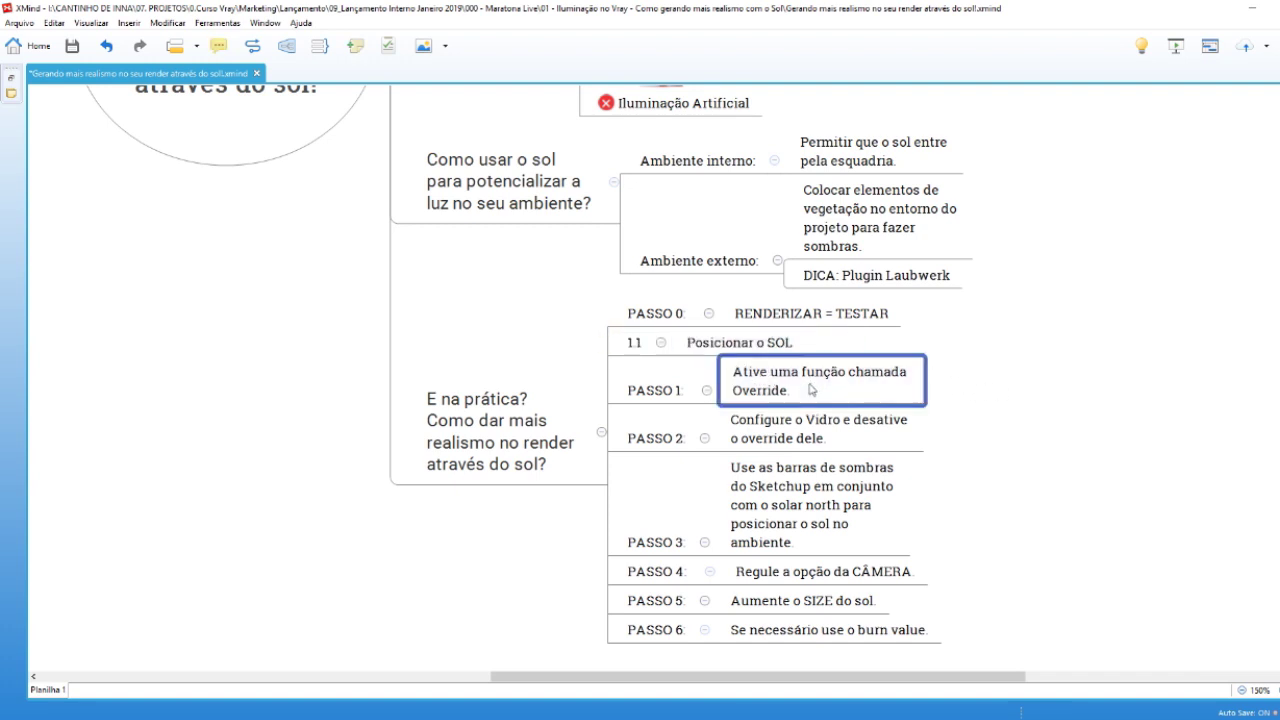
- Prefix the new label with 'PASSO' so it reads 'PASSO 1.1'
{"action": "double_click", "coordinate": [627, 343]}
{"action": "left_click", "coordinate": [566, 343]}
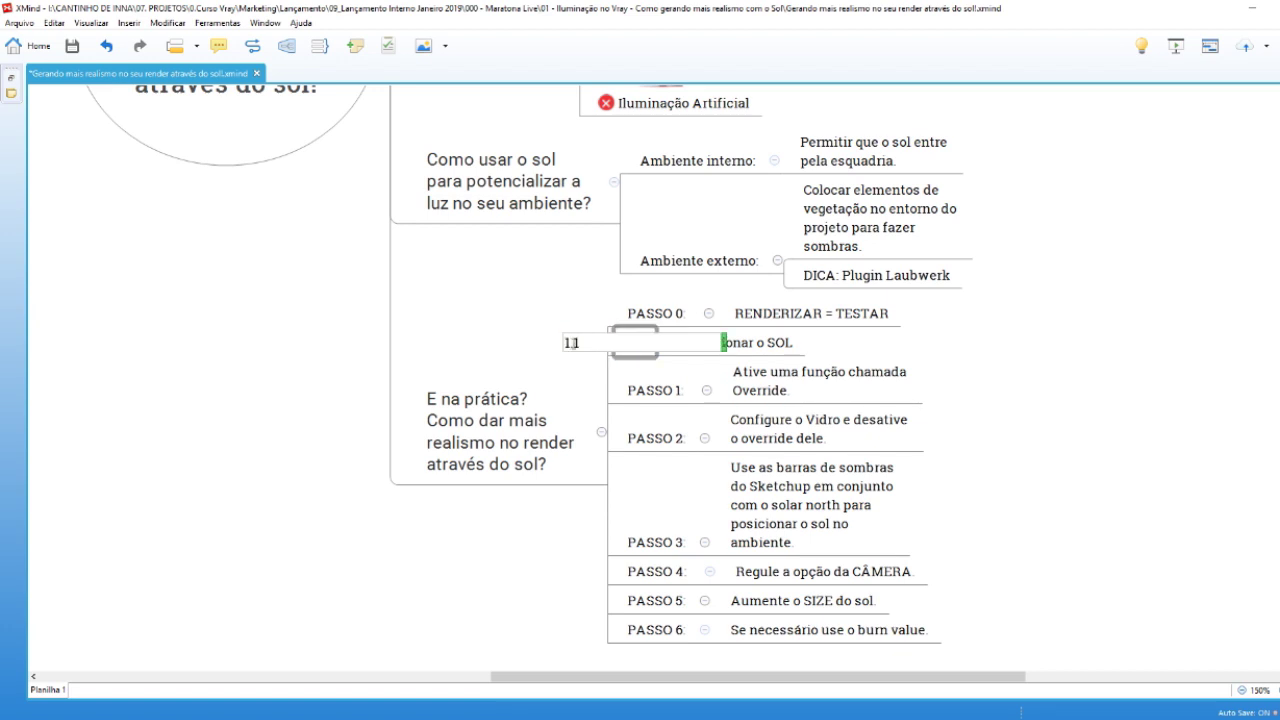
{"action": "type", "text": "PASSO"}
{"action": "left_click", "coordinate": [686, 316]}
{"action": "left_click", "coordinate": [750, 320]}
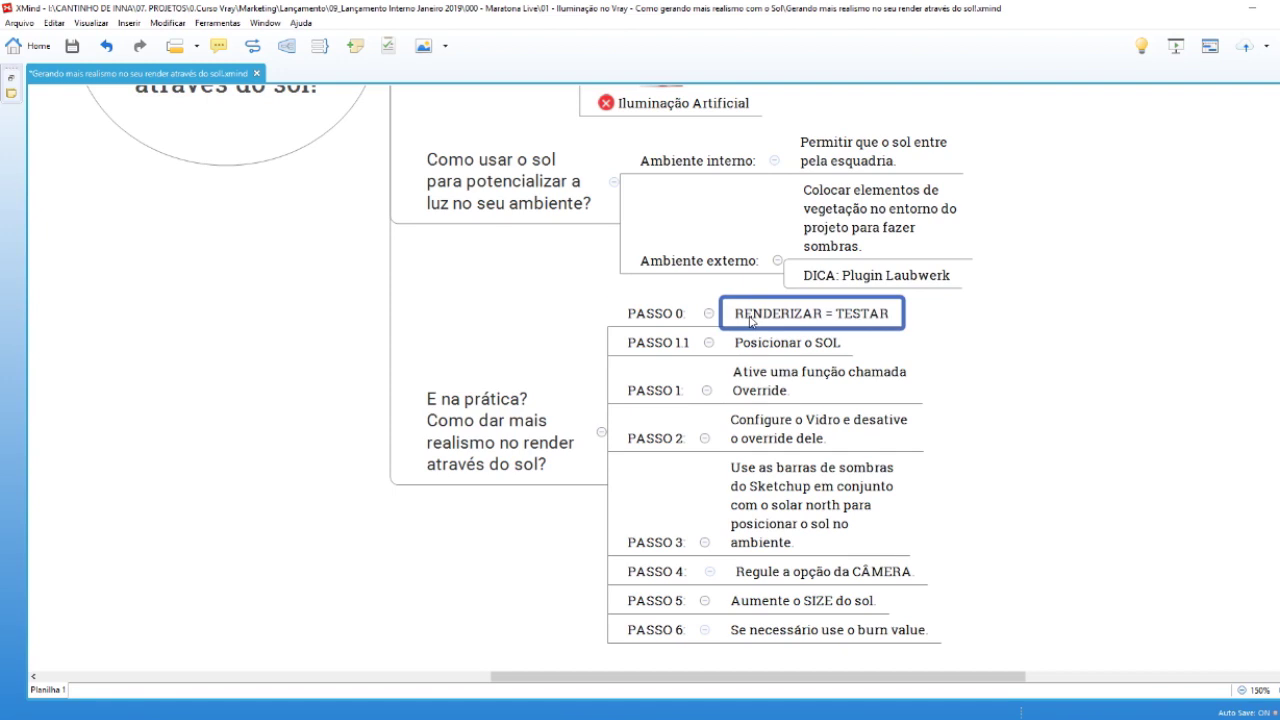
{"action": "left_click", "coordinate": [322, 711]}
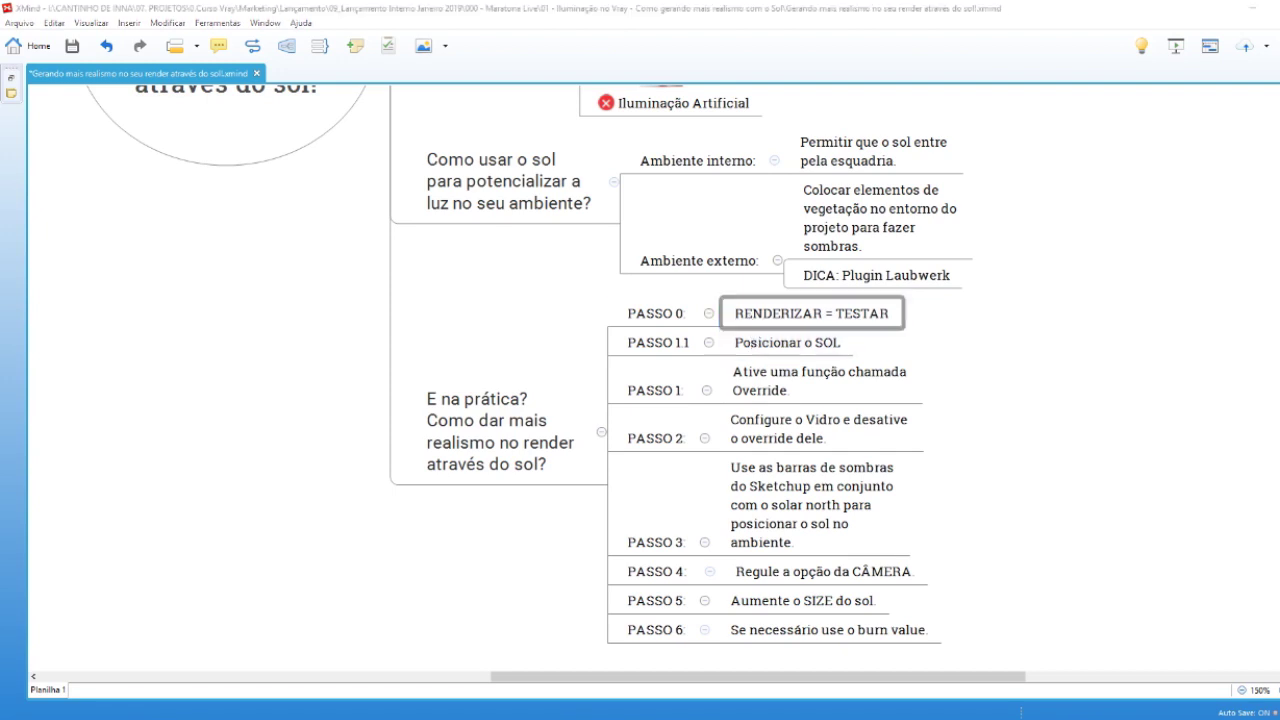
- Return to the living-room model and close the V-Ray Asset Editor
{"action": "left_click", "coordinate": [330, 680]}
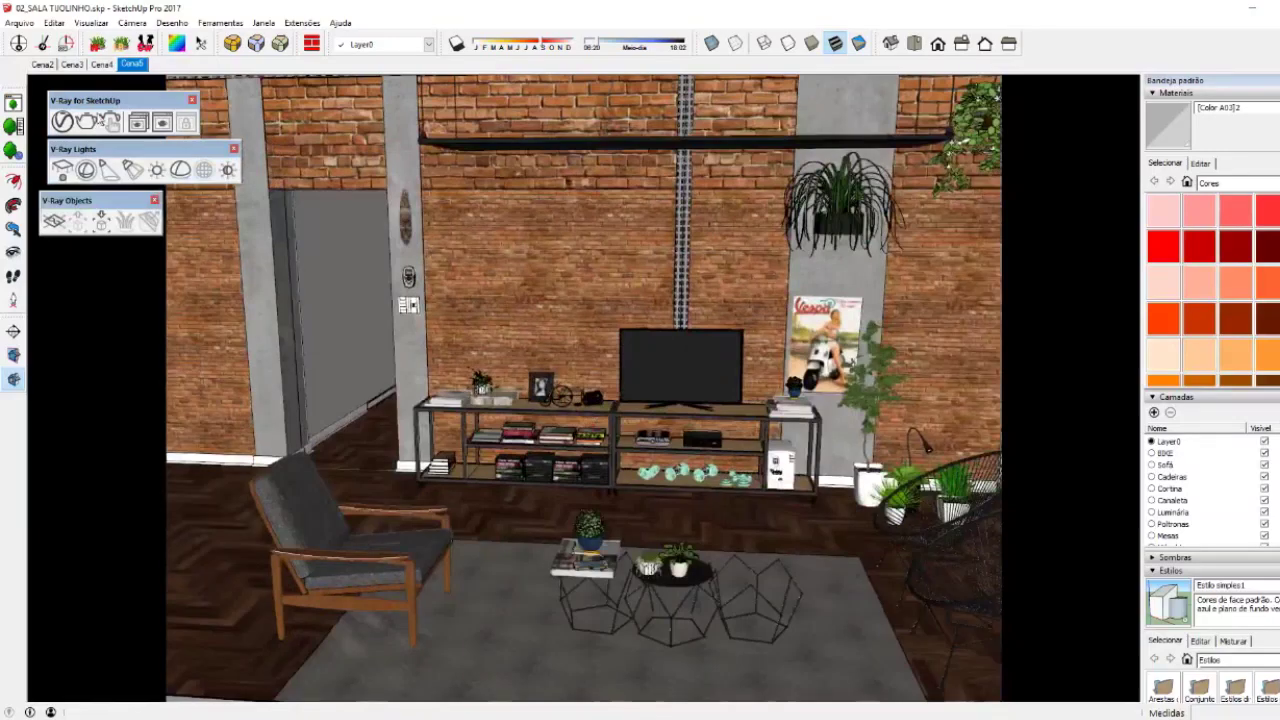
{"action": "left_click", "coordinate": [86, 121]}
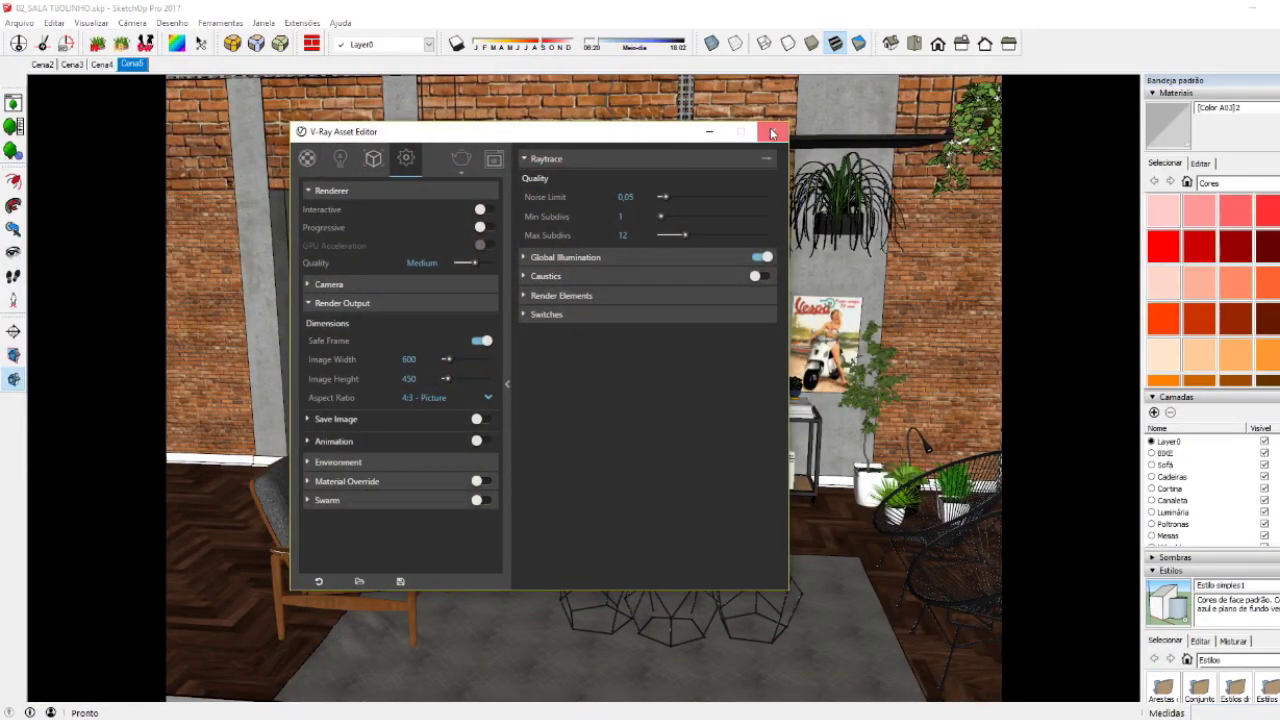
{"action": "left_click", "coordinate": [772, 131]}
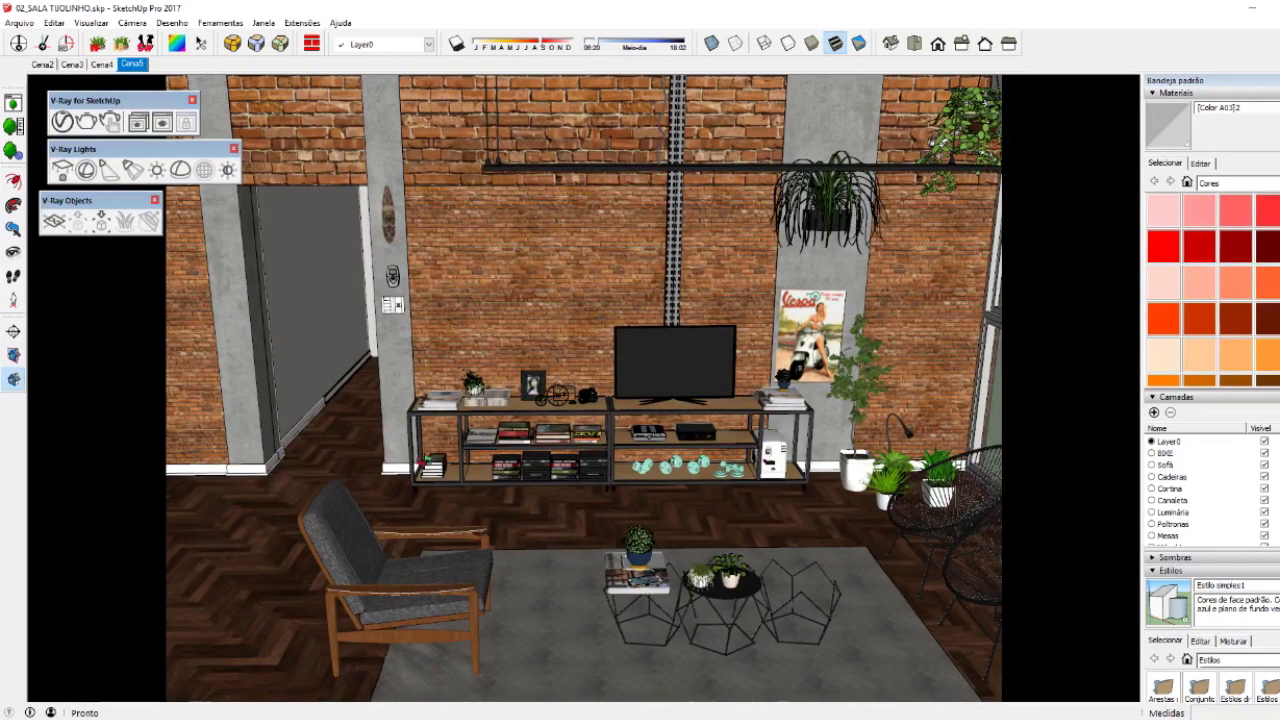
- Zoom around the room, then highlight the Override and 'Posicionar o SOL' steps in XMind
{"action": "scroll", "coordinate": [503, 537], "scroll_direction": "down", "scroll_amount": 2}
{"action": "scroll", "coordinate": [503, 537], "scroll_direction": "down", "scroll_amount": 3}
{"action": "scroll", "coordinate": [510, 520], "scroll_direction": "up", "scroll_amount": 2}
{"action": "scroll", "coordinate": [515, 510], "scroll_direction": "up", "scroll_amount": 2}
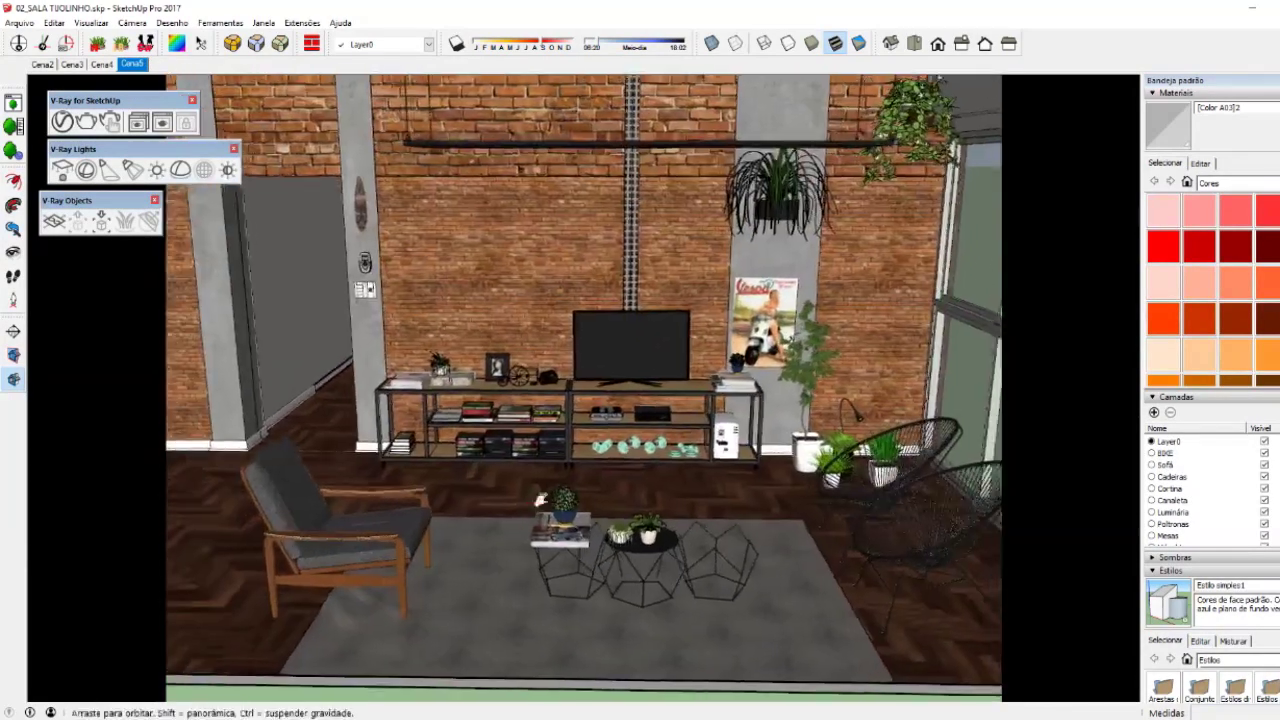
{"action": "scroll", "coordinate": [520, 502], "scroll_direction": "up", "scroll_amount": 1}
{"action": "scroll", "coordinate": [520, 502], "scroll_direction": "up", "scroll_amount": 2}
{"action": "scroll", "coordinate": [558, 516], "scroll_direction": "up", "scroll_amount": 1}
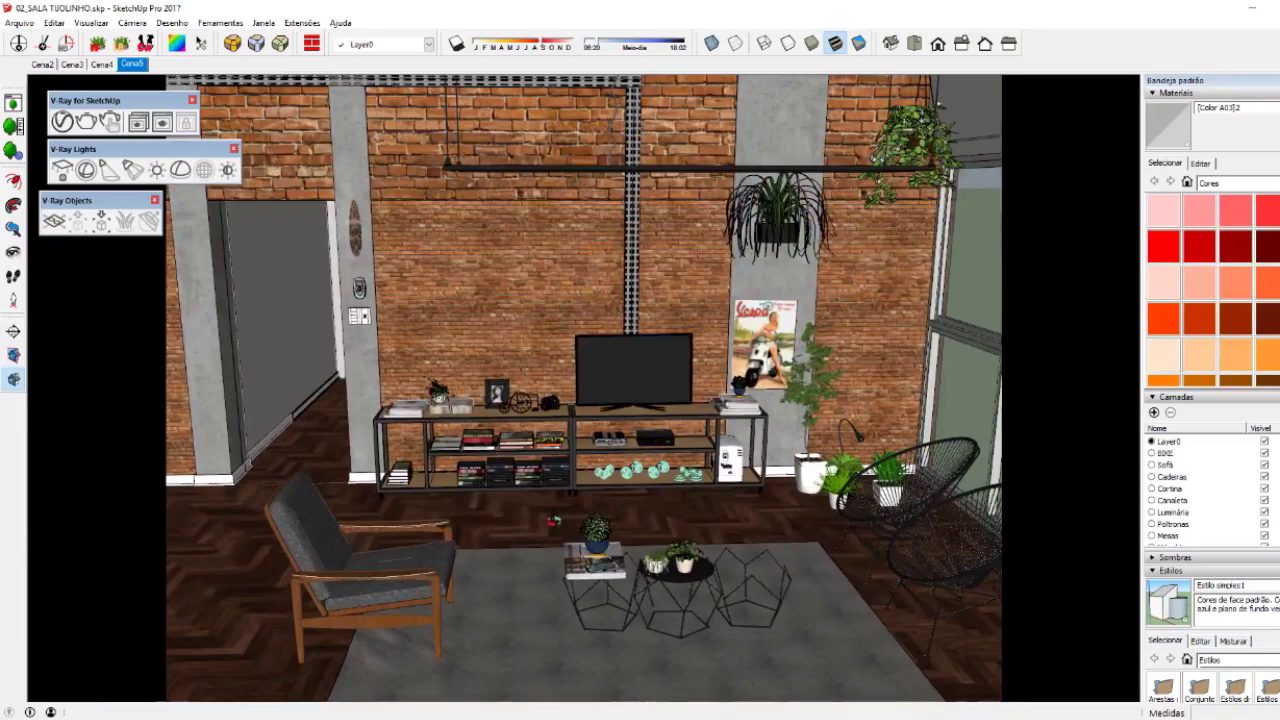
{"action": "scroll", "coordinate": [553, 519], "scroll_direction": "up", "scroll_amount": 2}
{"action": "scroll", "coordinate": [568, 527], "scroll_direction": "down", "scroll_amount": 2}
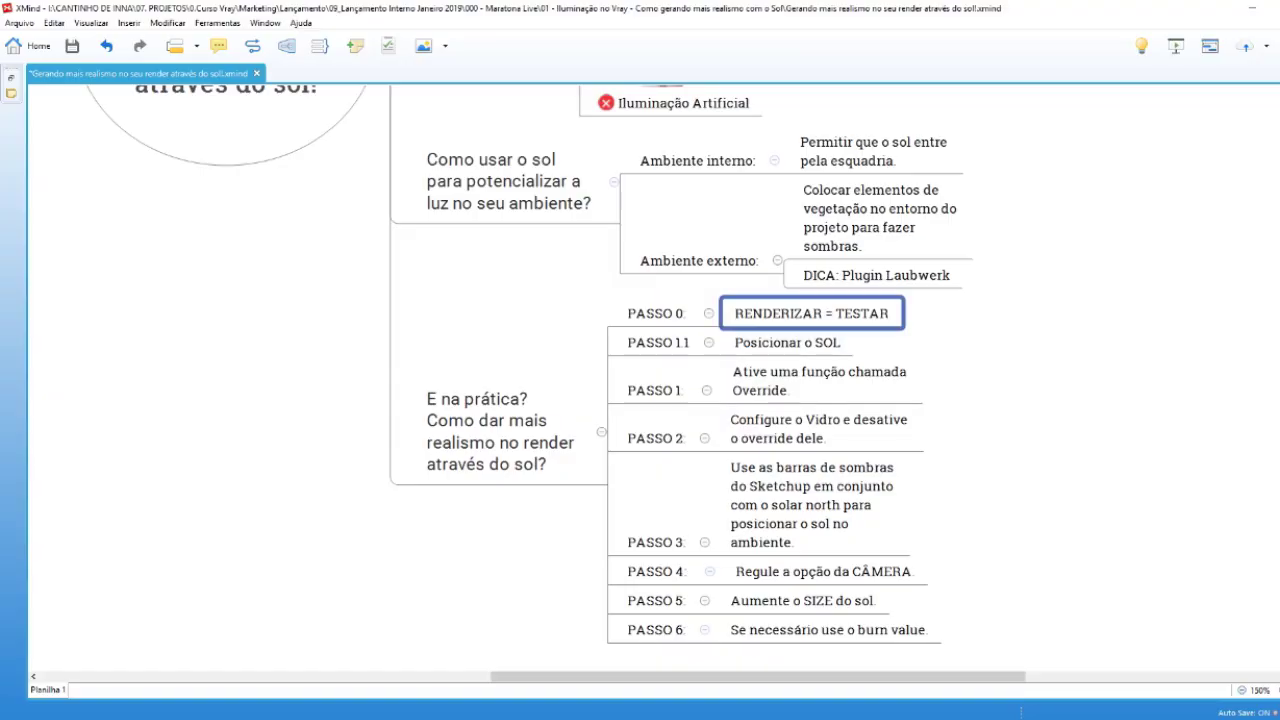
{"action": "left_click", "coordinate": [757, 390]}
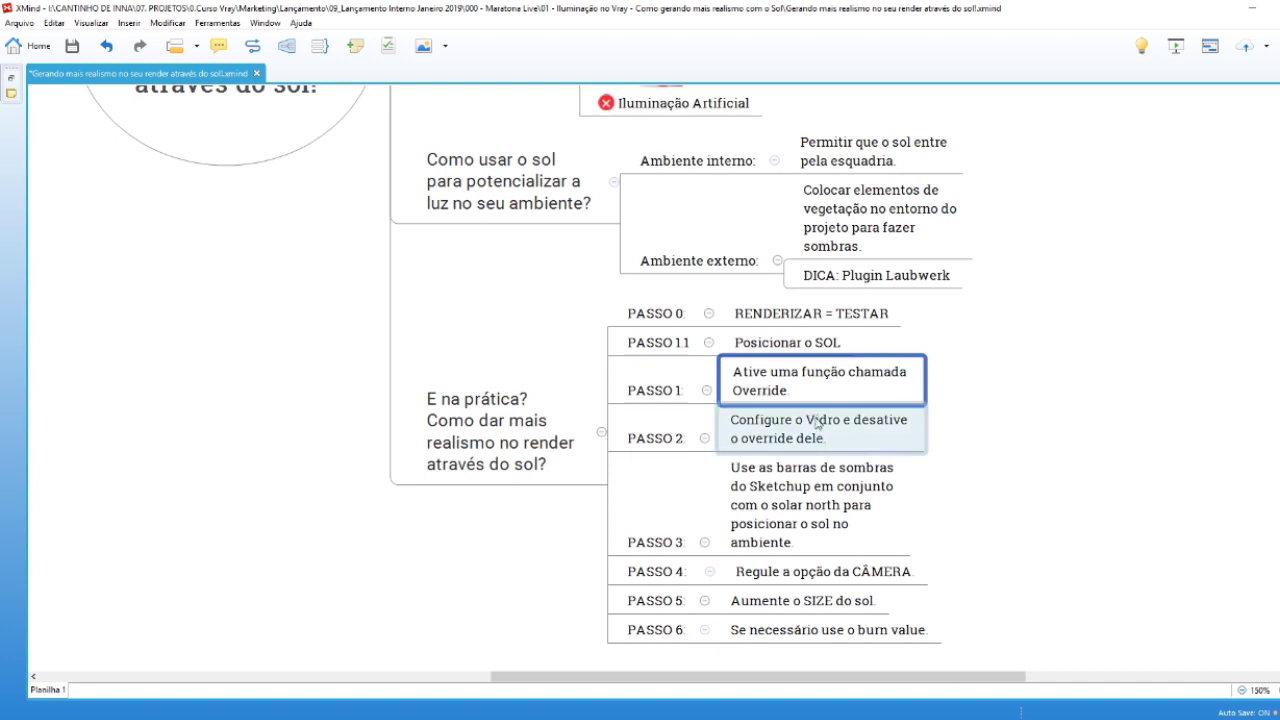
{"action": "left_click", "coordinate": [777, 345]}
- Orbit out to the whole room and float the Sombras toolbar in the viewport
{"action": "key", "text": "alt+Tab"}
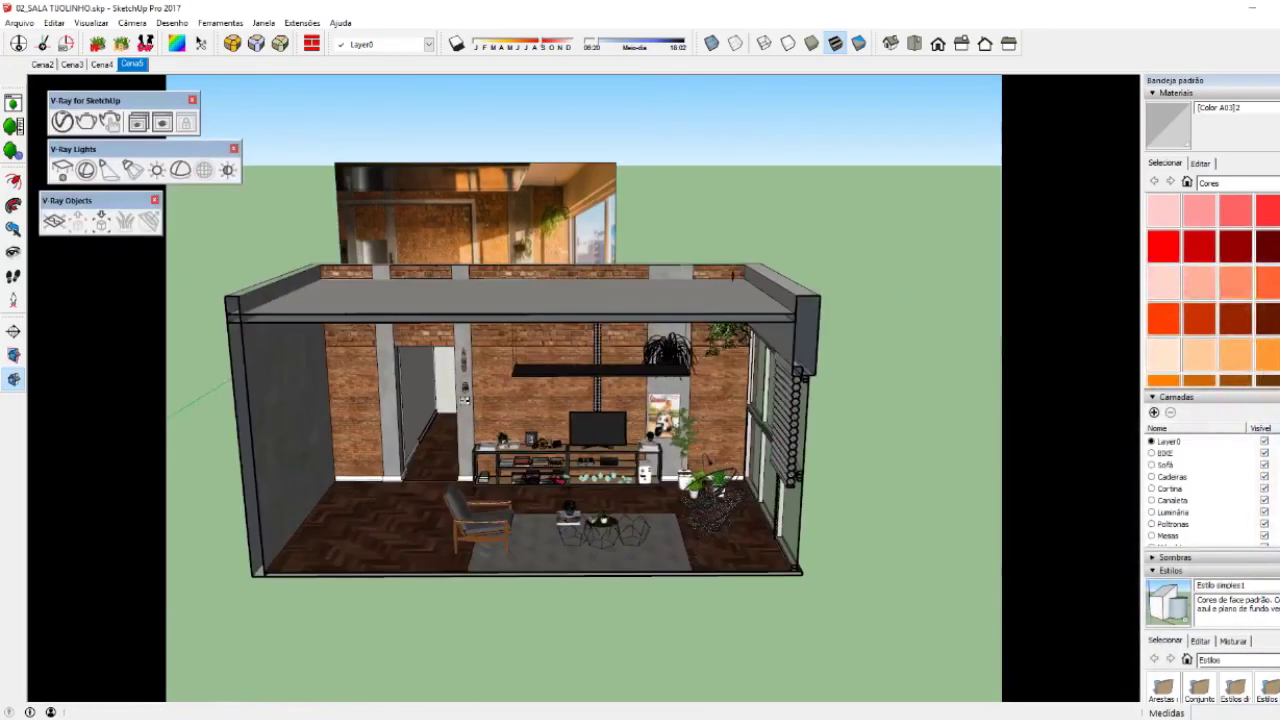
{"action": "left_click_drag", "start_coordinate": [568, 508], "coordinate": [578, 515]}
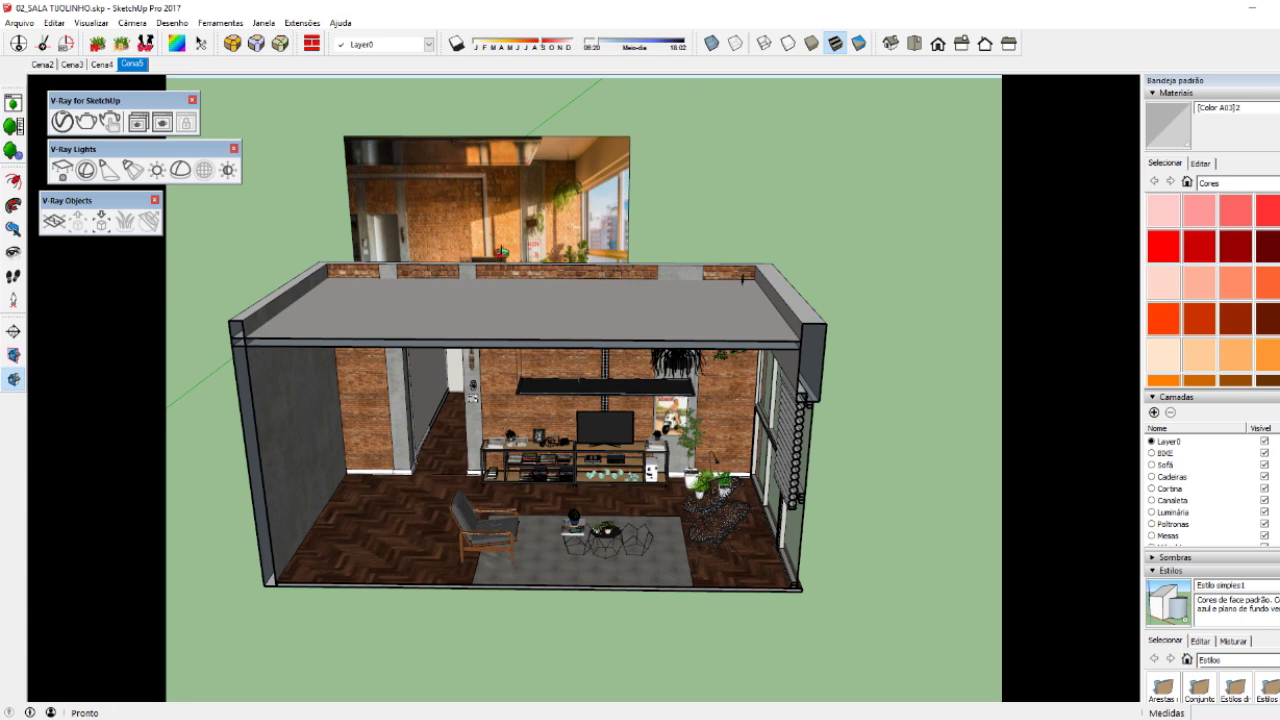
{"action": "left_click_drag", "start_coordinate": [447, 43], "coordinate": [677, 178]}
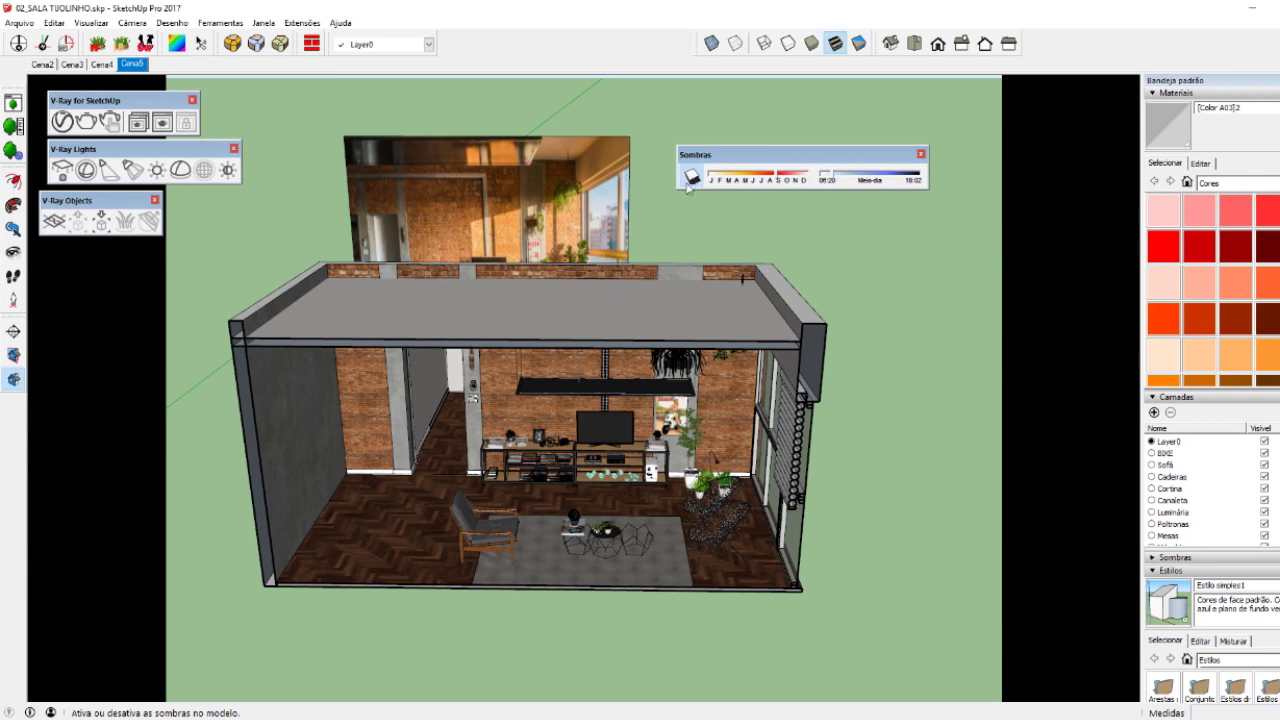
- Switch on shadows from the Sombras toolbar
{"action": "left_click", "coordinate": [692, 176]}
{"action": "key", "text": "o"}
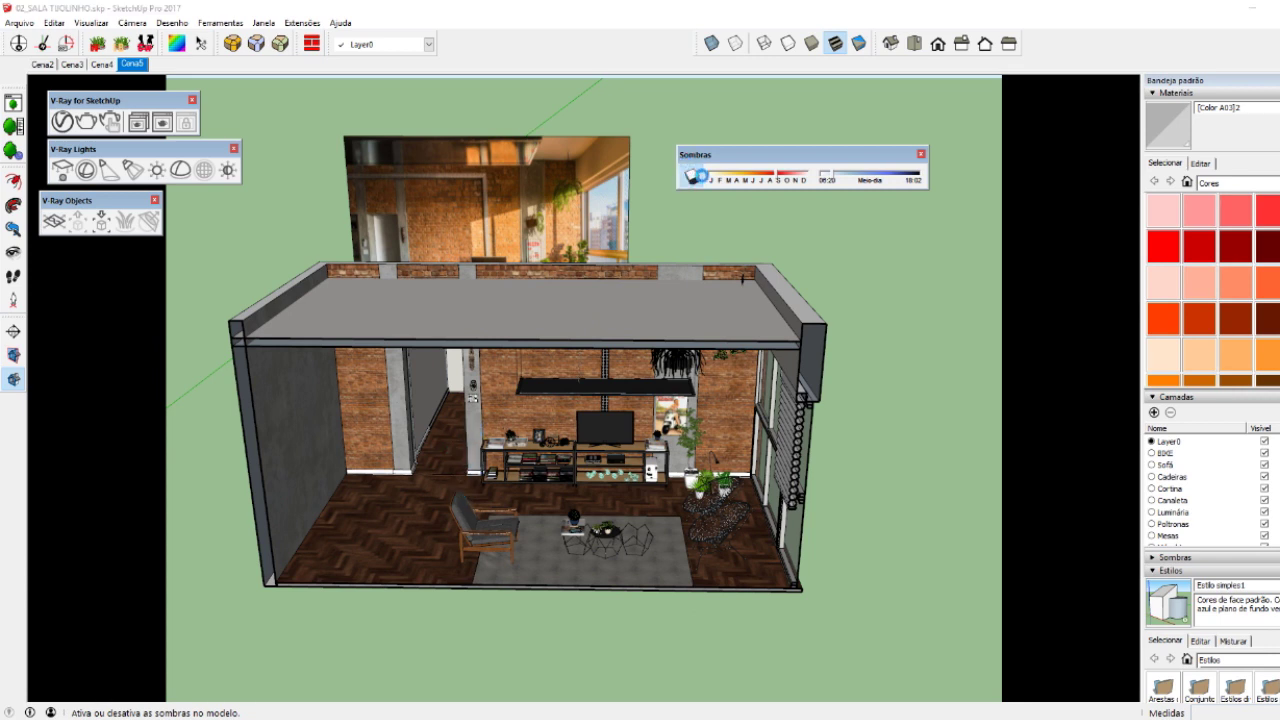
{"action": "left_click", "coordinate": [690, 176]}
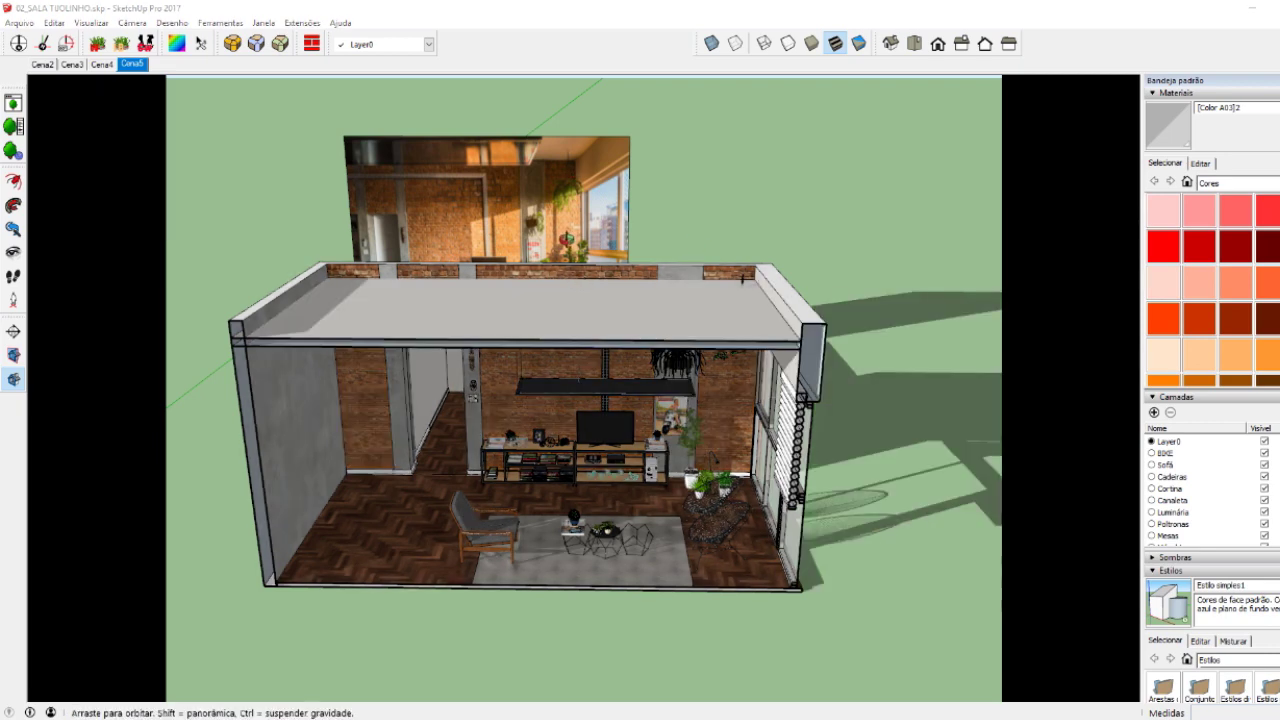
{"action": "middle_click_drag", "start_coordinate": [520, 230], "coordinate": [507, 203]}
- Orbit and zoom out to see the room's large shadow on the green ground
{"action": "scroll", "coordinate": [507, 203], "scroll_direction": "down", "scroll_amount": 3}
{"action": "scroll", "coordinate": [507, 203], "scroll_direction": "down", "scroll_amount": 2}
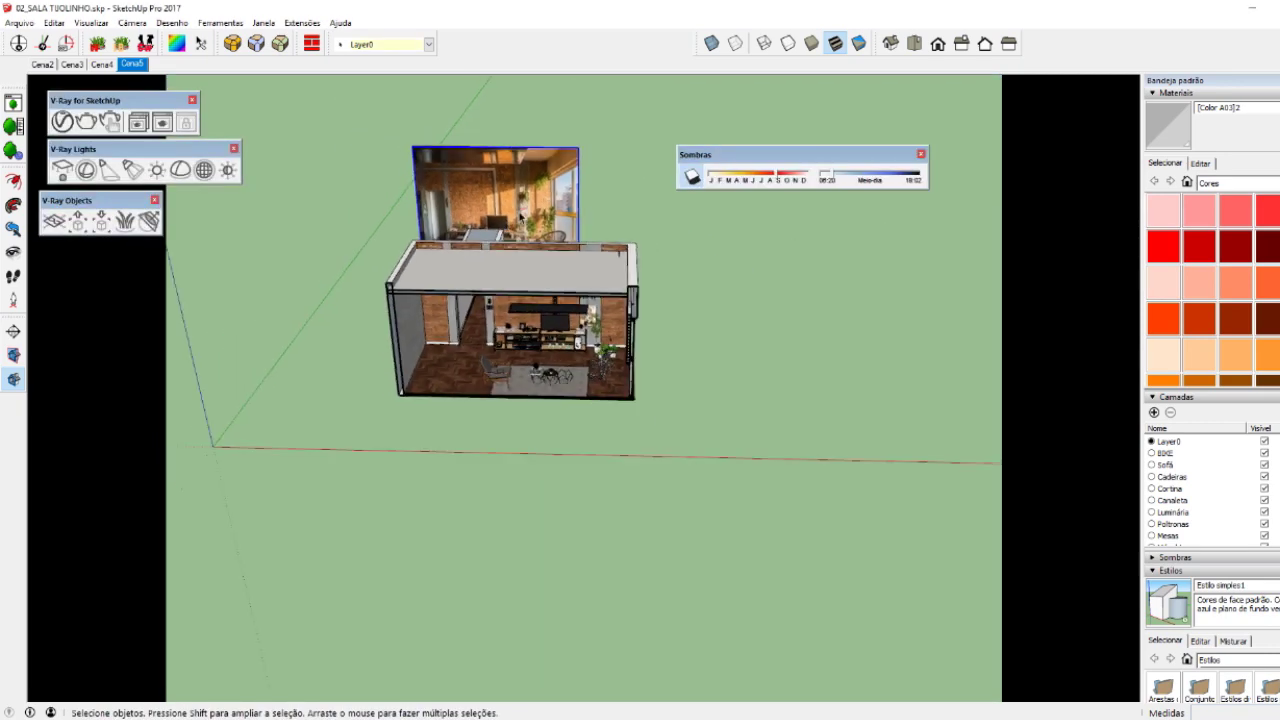
{"action": "scroll", "coordinate": [520, 240], "scroll_direction": "up", "scroll_amount": 5}
{"action": "mouse_move", "coordinate": [530, 250]}
{"action": "middle_mouse_down"}
{"action": "mouse_move", "coordinate": [562, 278]}
{"action": "mouse_move", "coordinate": [502, 320]}
{"action": "middle_mouse_up"}
{"action": "scroll", "coordinate": [502, 320], "scroll_direction": "down", "scroll_amount": 2}
{"action": "scroll", "coordinate": [502, 320], "scroll_direction": "down", "scroll_amount": 1}
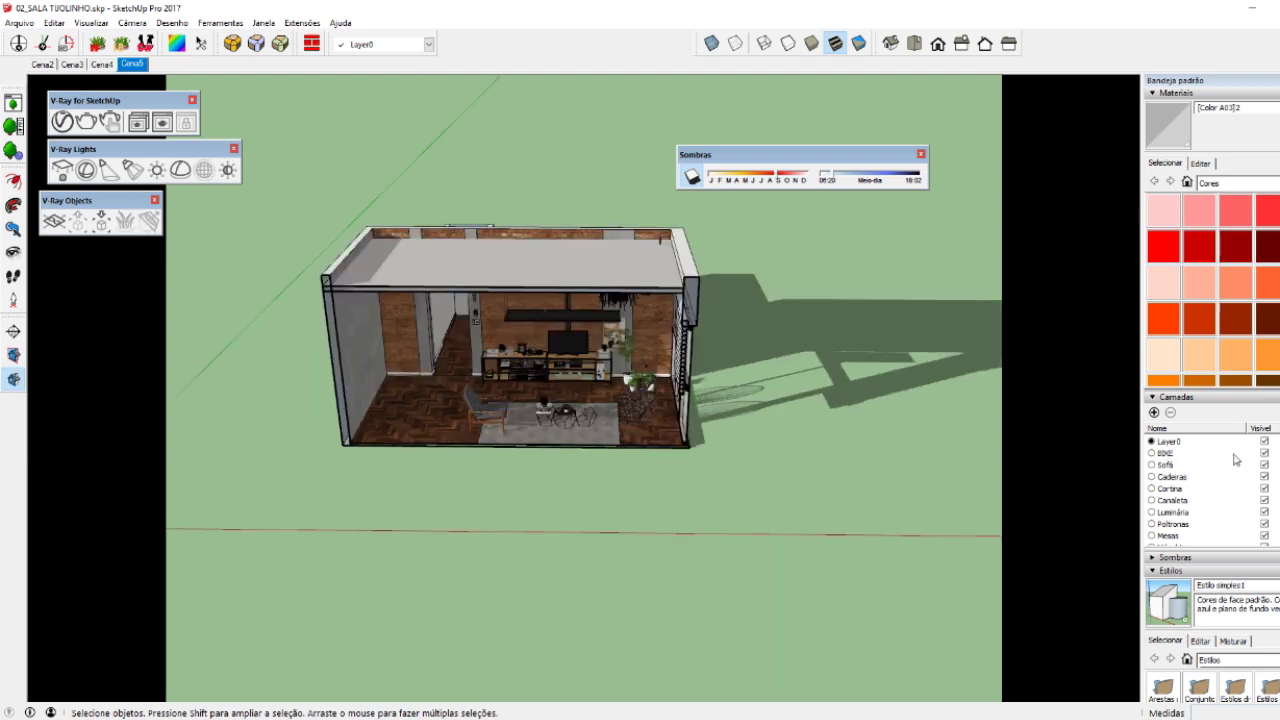
{"action": "scroll", "coordinate": [1205, 488], "scroll_direction": "down", "scroll_amount": 2}
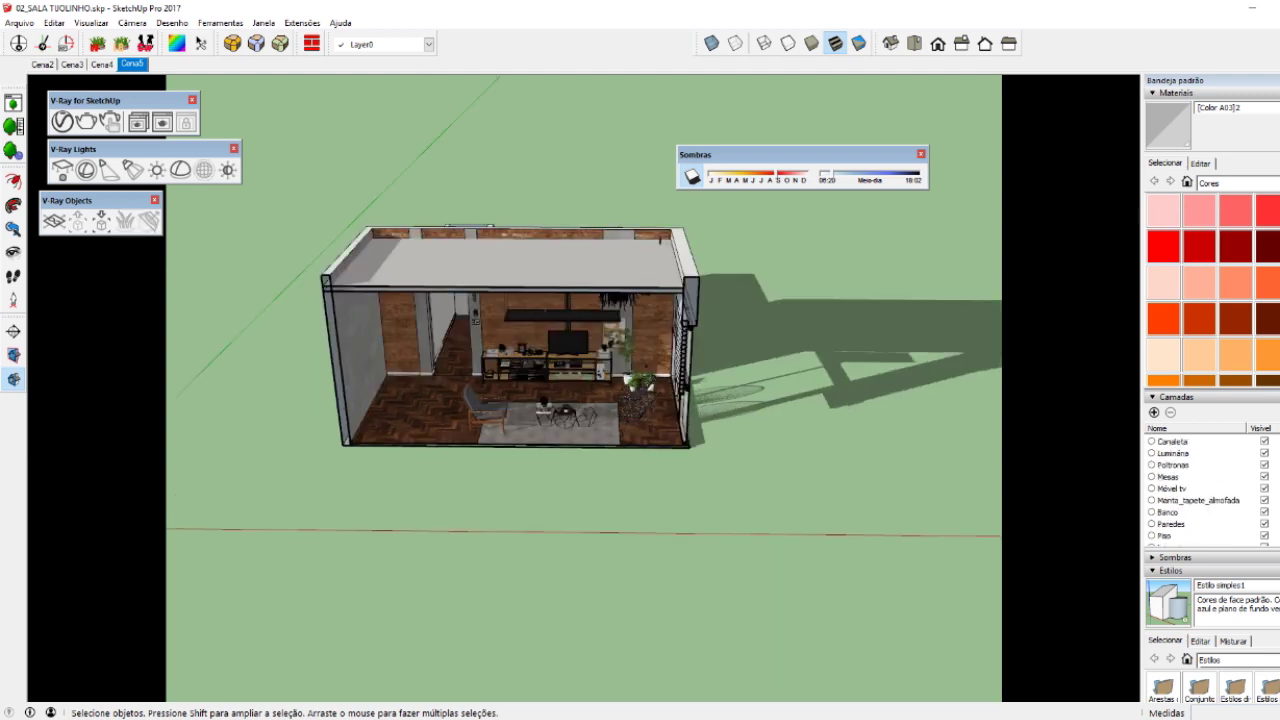
{"action": "scroll", "coordinate": [1205, 488], "scroll_direction": "down", "scroll_amount": 1}
{"action": "scroll", "coordinate": [1205, 488], "scroll_direction": "down", "scroll_amount": 1}
{"action": "scroll", "coordinate": [1205, 488], "scroll_direction": "down", "scroll_amount": 2}
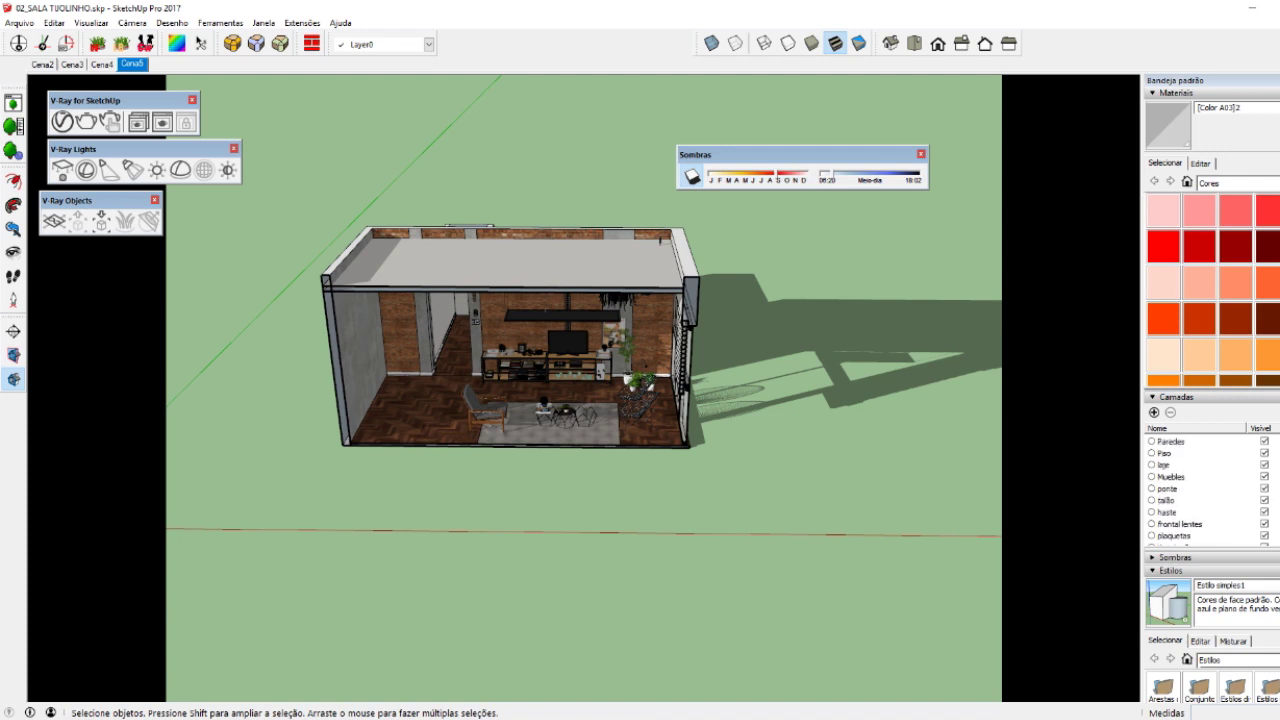
{"action": "scroll", "coordinate": [1205, 488], "scroll_direction": "up", "scroll_amount": 3}
- Hide the Poltronas and Decoração Objetos layers by unticking their Visível boxes in Camadas
{"action": "left_click", "coordinate": [498, 417]}
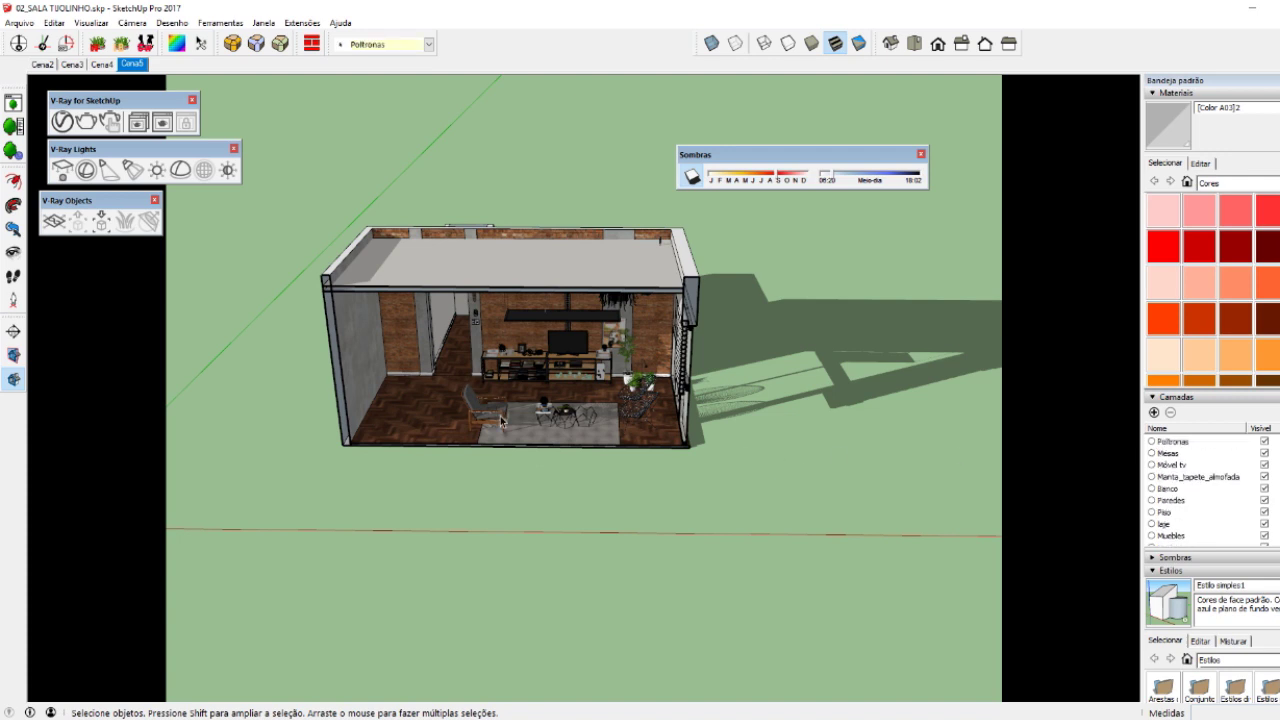
{"action": "left_click", "coordinate": [1264, 441]}
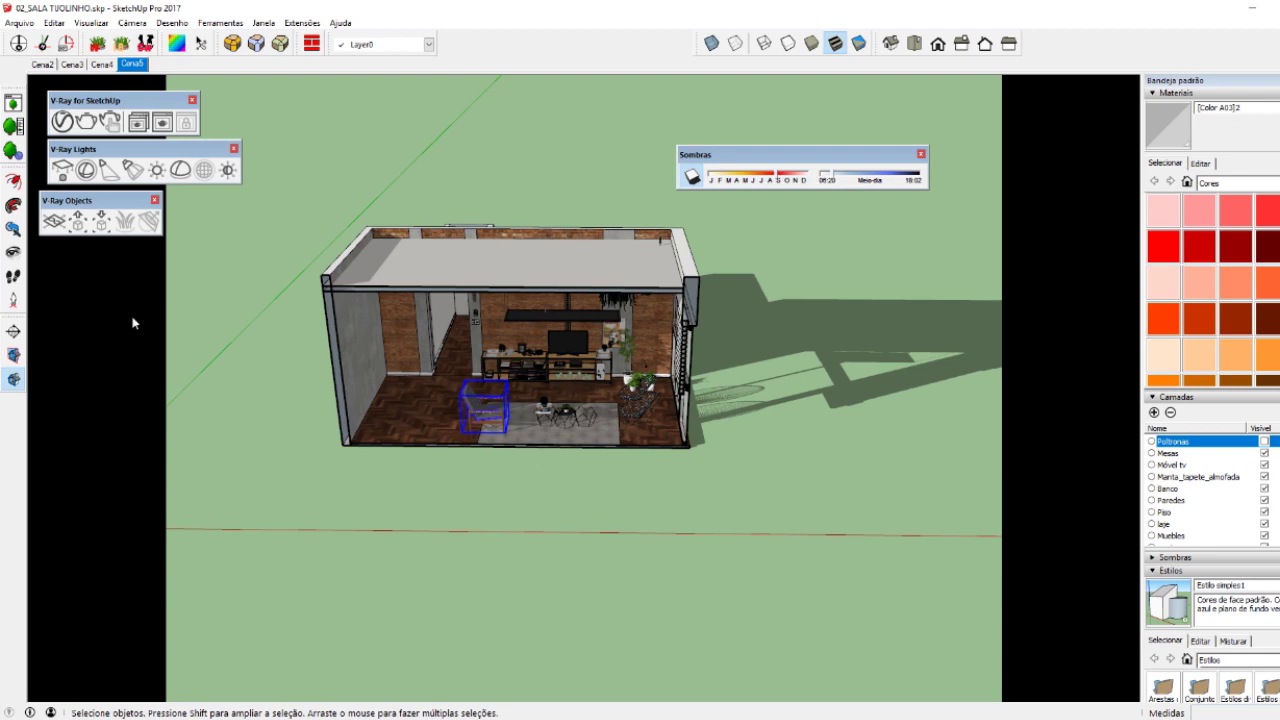
{"action": "left_click", "coordinate": [120, 250]}
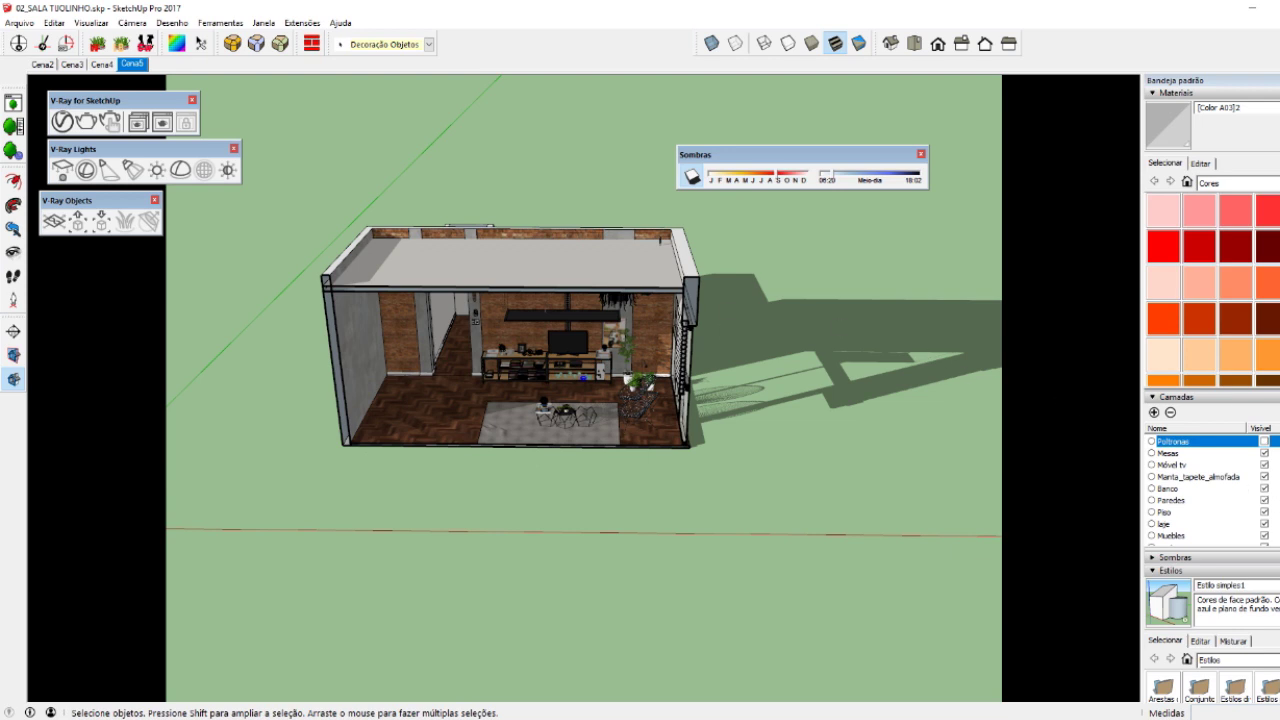
{"action": "scroll", "coordinate": [1200, 490], "scroll_direction": "up", "scroll_amount": 2}
{"action": "scroll", "coordinate": [1200, 490], "scroll_direction": "up", "scroll_amount": 2}
{"action": "scroll", "coordinate": [1200, 490], "scroll_direction": "up", "scroll_amount": 1}
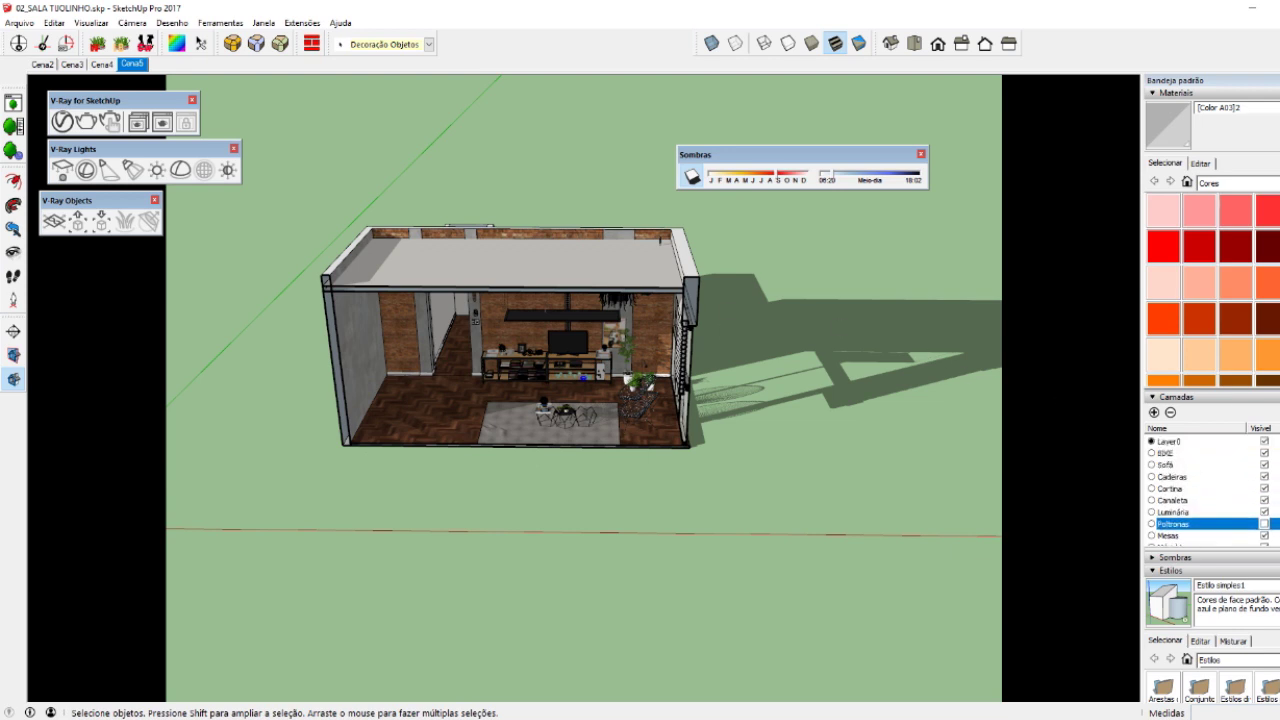
{"action": "scroll", "coordinate": [1200, 490], "scroll_direction": "down", "scroll_amount": 2}
{"action": "scroll", "coordinate": [1200, 490], "scroll_direction": "down", "scroll_amount": 2}
{"action": "scroll", "coordinate": [1200, 490], "scroll_direction": "down", "scroll_amount": 1}
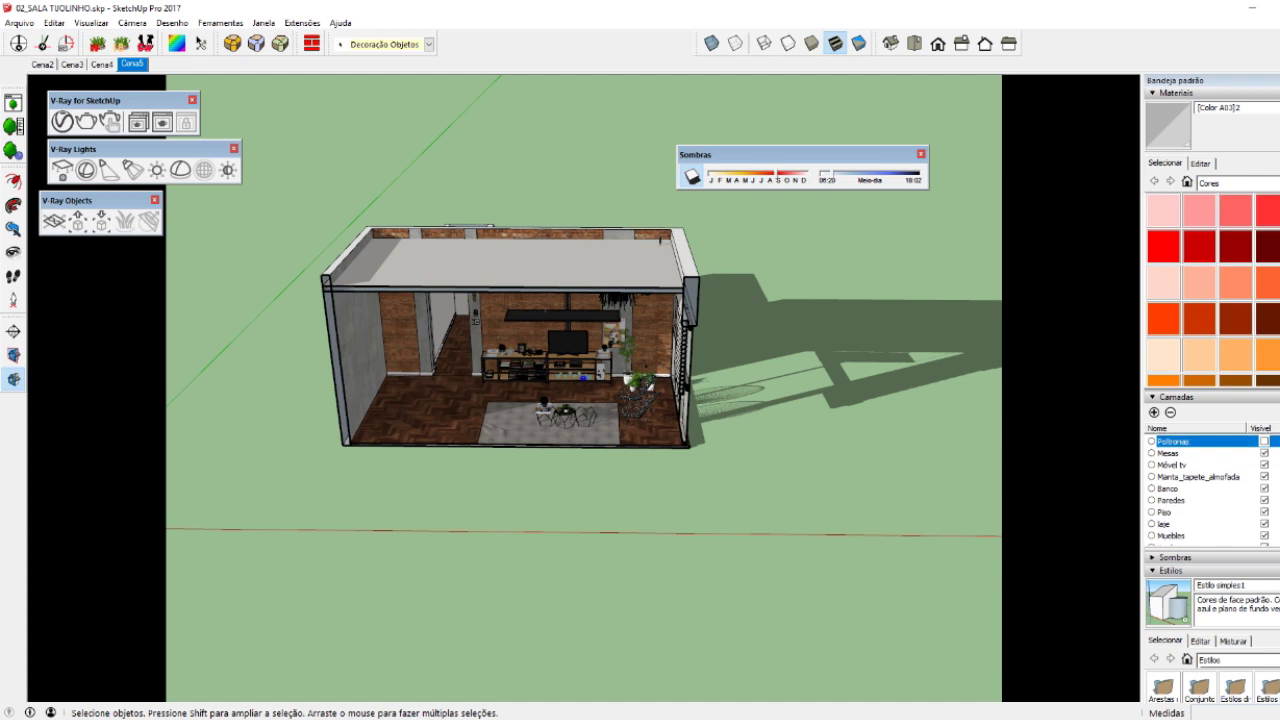
{"action": "scroll", "coordinate": [1200, 490], "scroll_direction": "down", "scroll_amount": 2}
{"action": "scroll", "coordinate": [1200, 490], "scroll_direction": "down", "scroll_amount": 2}
{"action": "left_click", "coordinate": [1205, 512]}
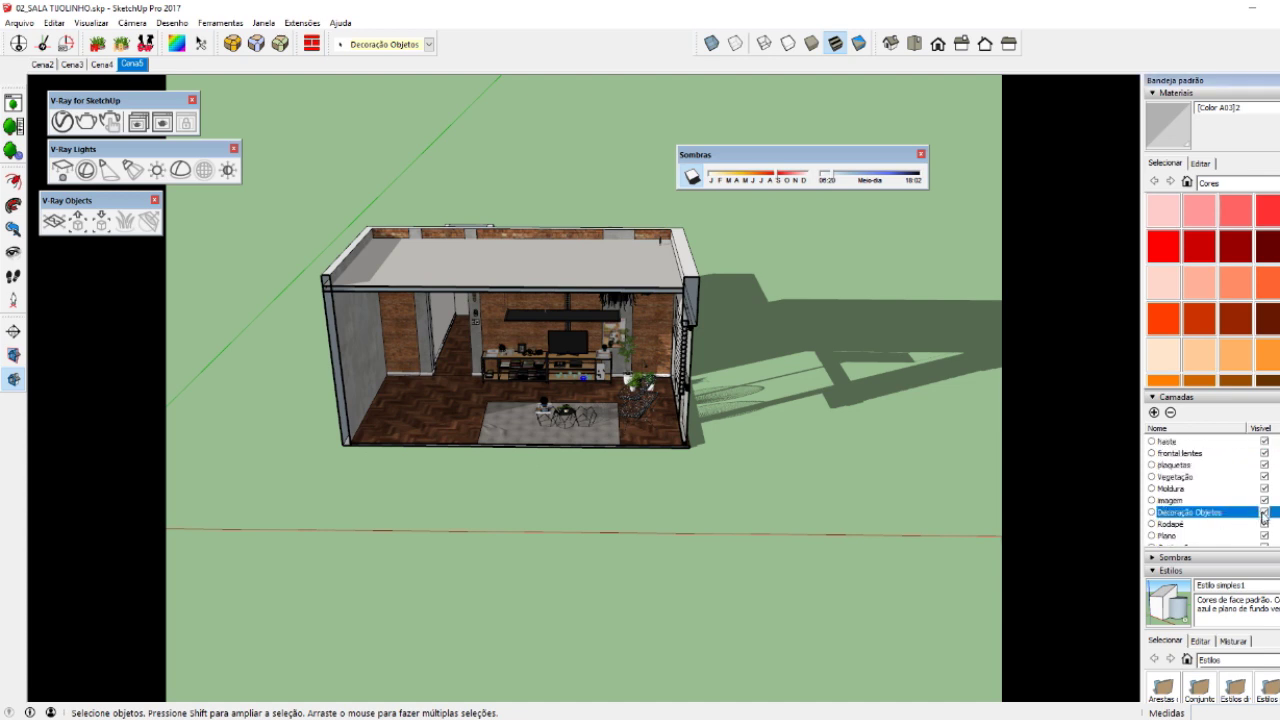
{"action": "left_click", "coordinate": [1264, 512]}
- Orbit the view to look down on the room from higher up
{"action": "mouse_move", "coordinate": [540, 390]}
{"action": "middle_mouse_down"}
{"action": "mouse_move", "coordinate": [537, 482]}
{"action": "mouse_move", "coordinate": [570, 442]}
{"action": "mouse_move", "coordinate": [455, 342]}
{"action": "middle_mouse_up"}
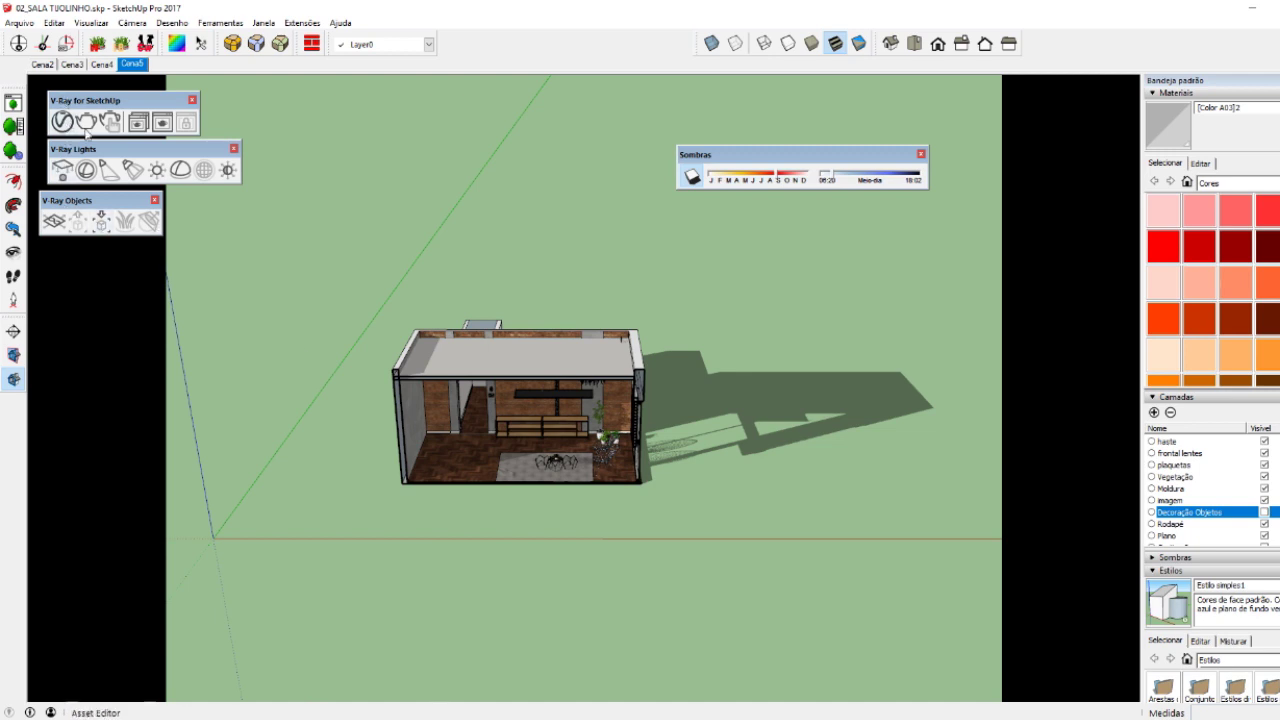
- Float the Solar North toolbar and set a north direction below the room
{"action": "left_click_drag", "start_coordinate": [6, 43], "coordinate": [278, 525]}
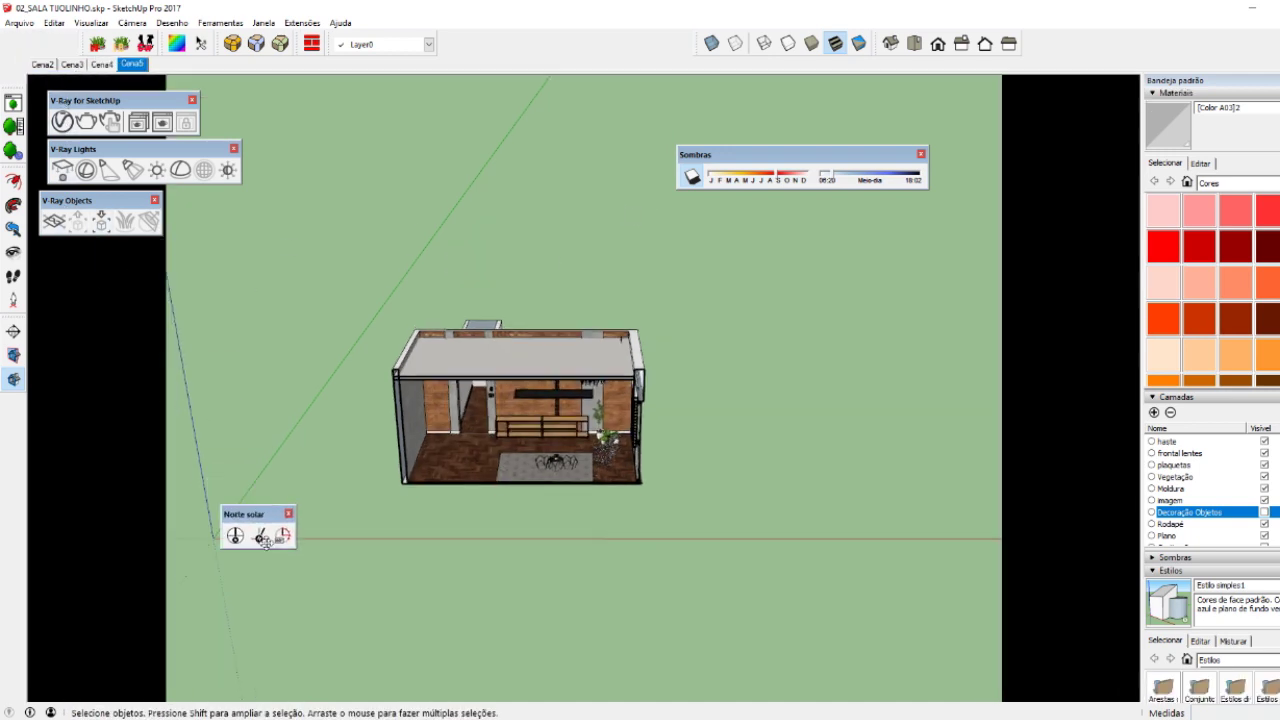
{"action": "left_click", "coordinate": [324, 549]}
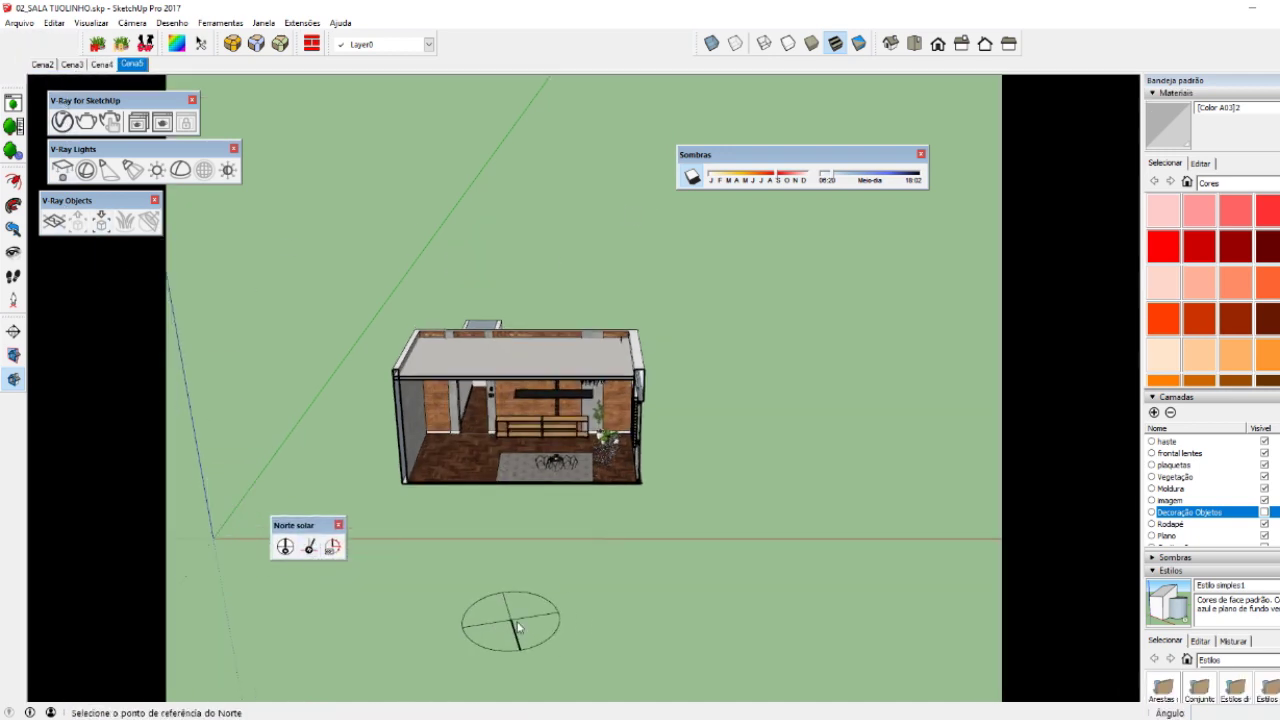
{"action": "left_click", "coordinate": [517, 622]}
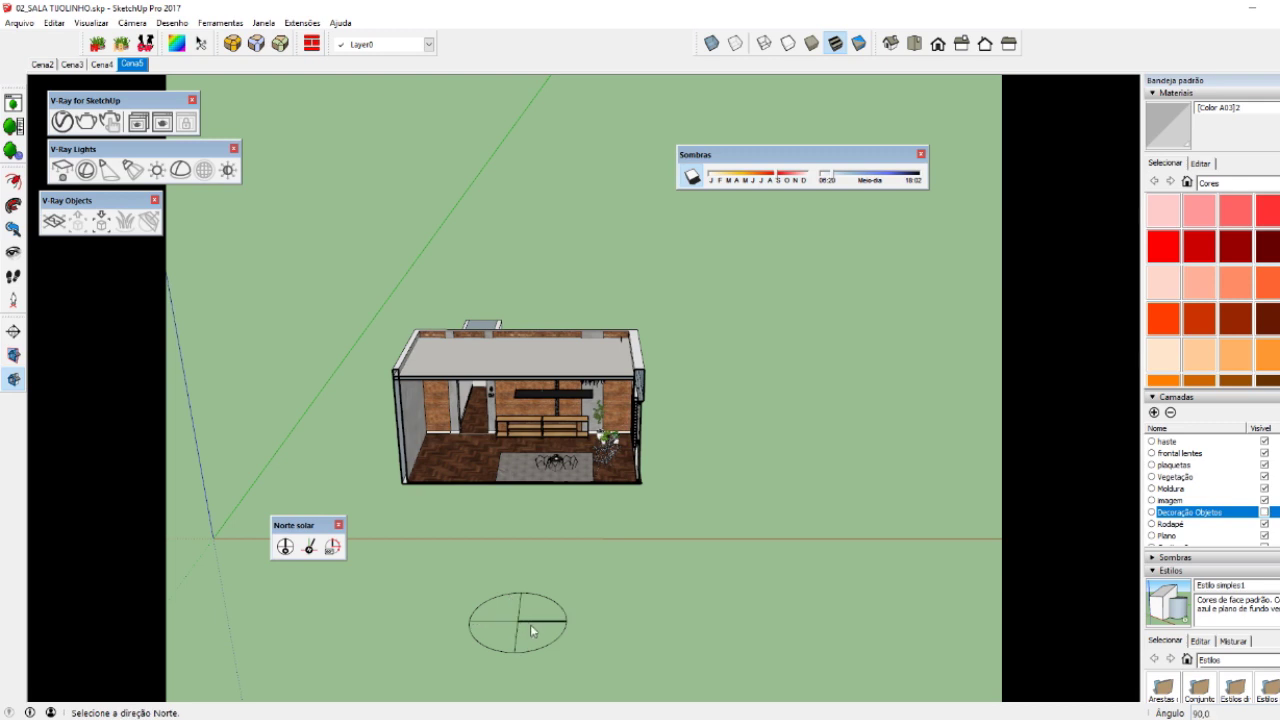
{"action": "left_click", "coordinate": [491, 577]}
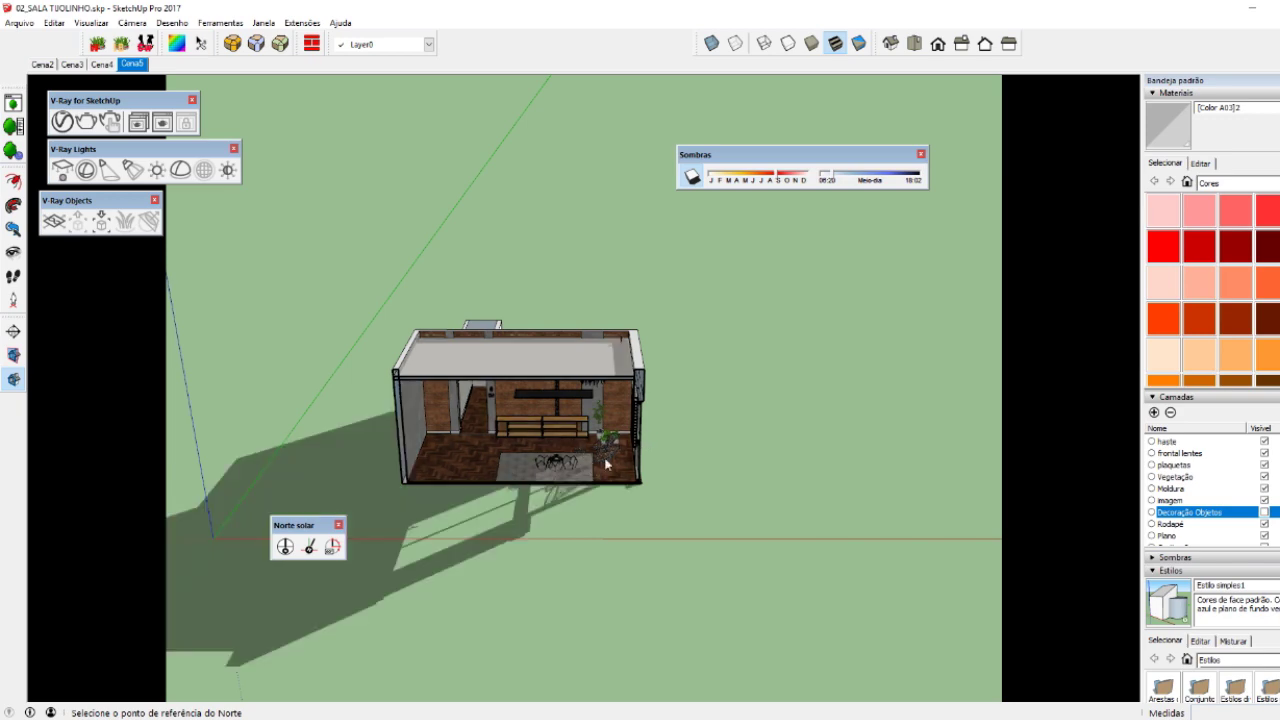
{"action": "scroll", "coordinate": [525, 470], "scroll_direction": "up", "scroll_amount": 1}
{"action": "scroll", "coordinate": [560, 473], "scroll_direction": "up", "scroll_amount": 2}
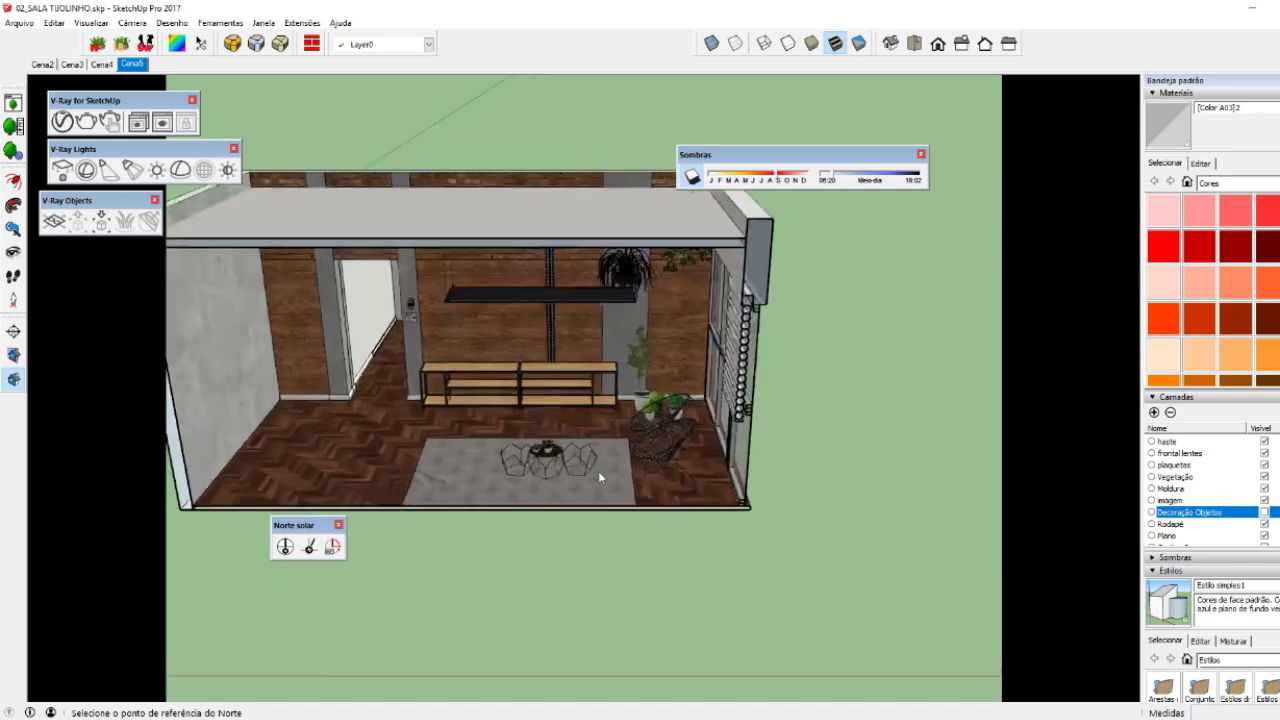
{"action": "scroll", "coordinate": [590, 476], "scroll_direction": "up", "scroll_amount": 2}
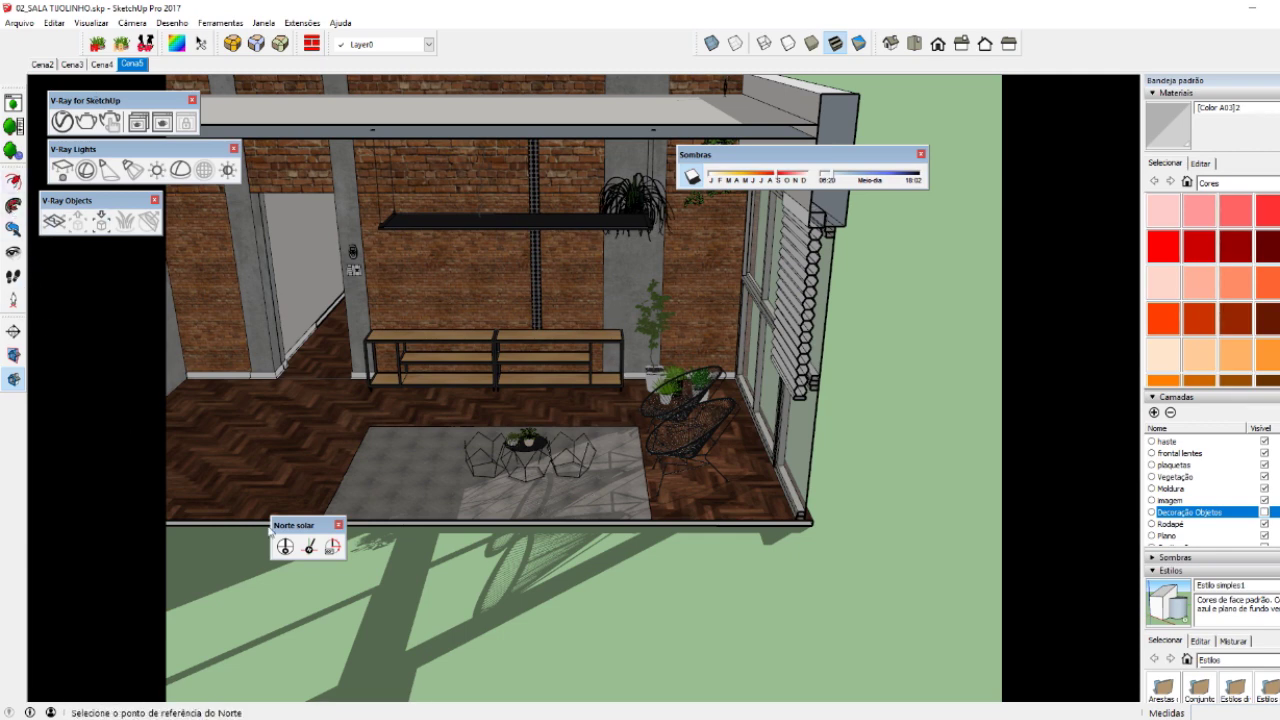
- Start redefining north, then cancel the Solar North placement
{"action": "left_click", "coordinate": [806, 660]}
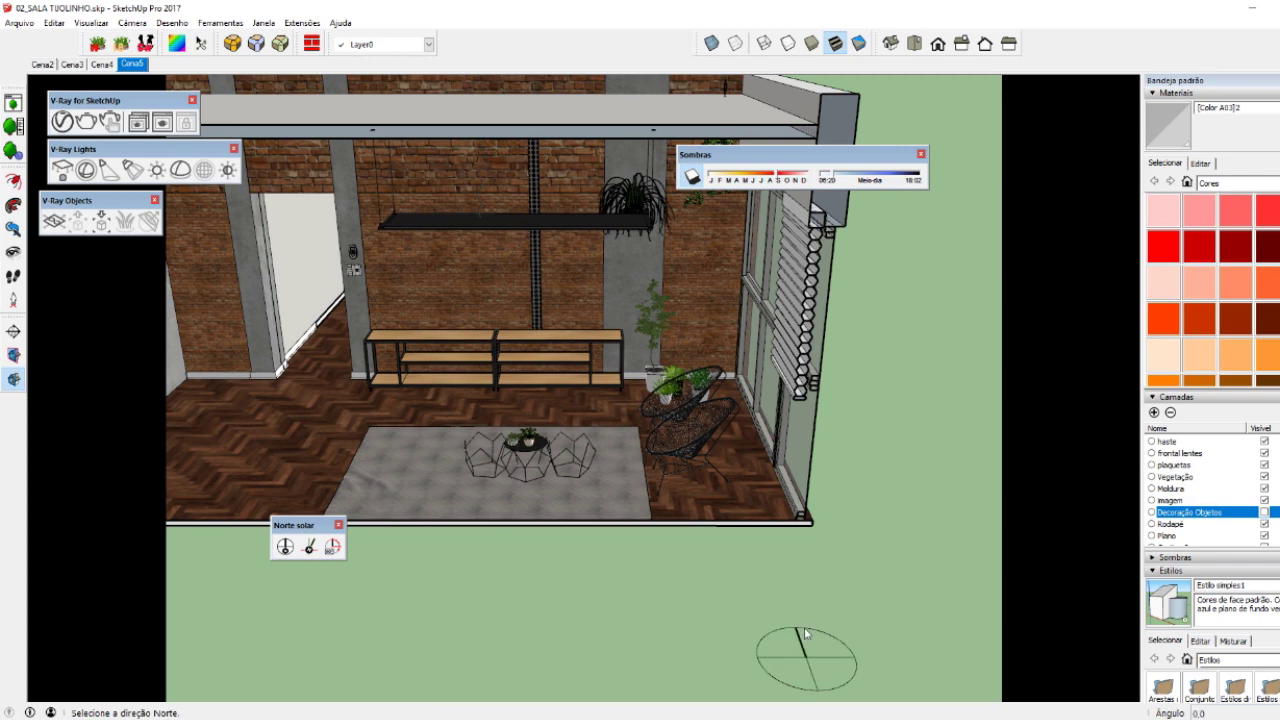
{"action": "middle_click_drag", "start_coordinate": [806, 640], "coordinate": [798, 676]}
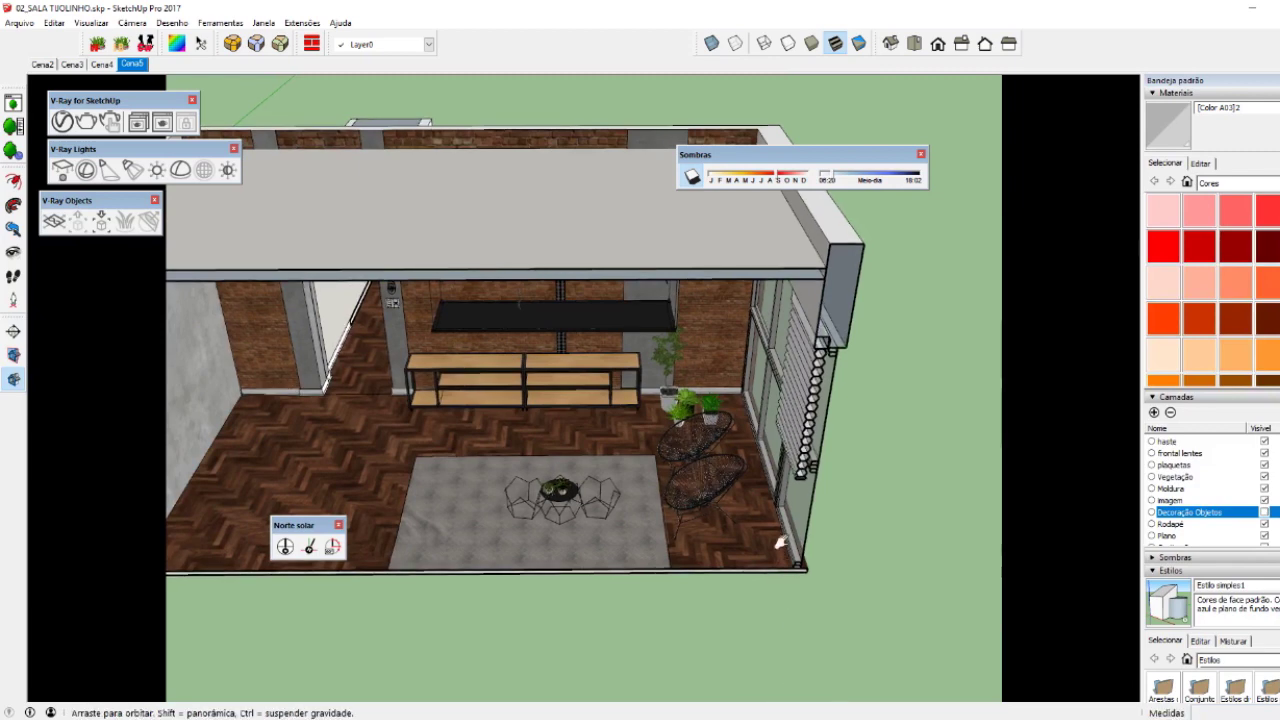
{"action": "middle_click_drag", "start_coordinate": [779, 543], "coordinate": [735, 657]}
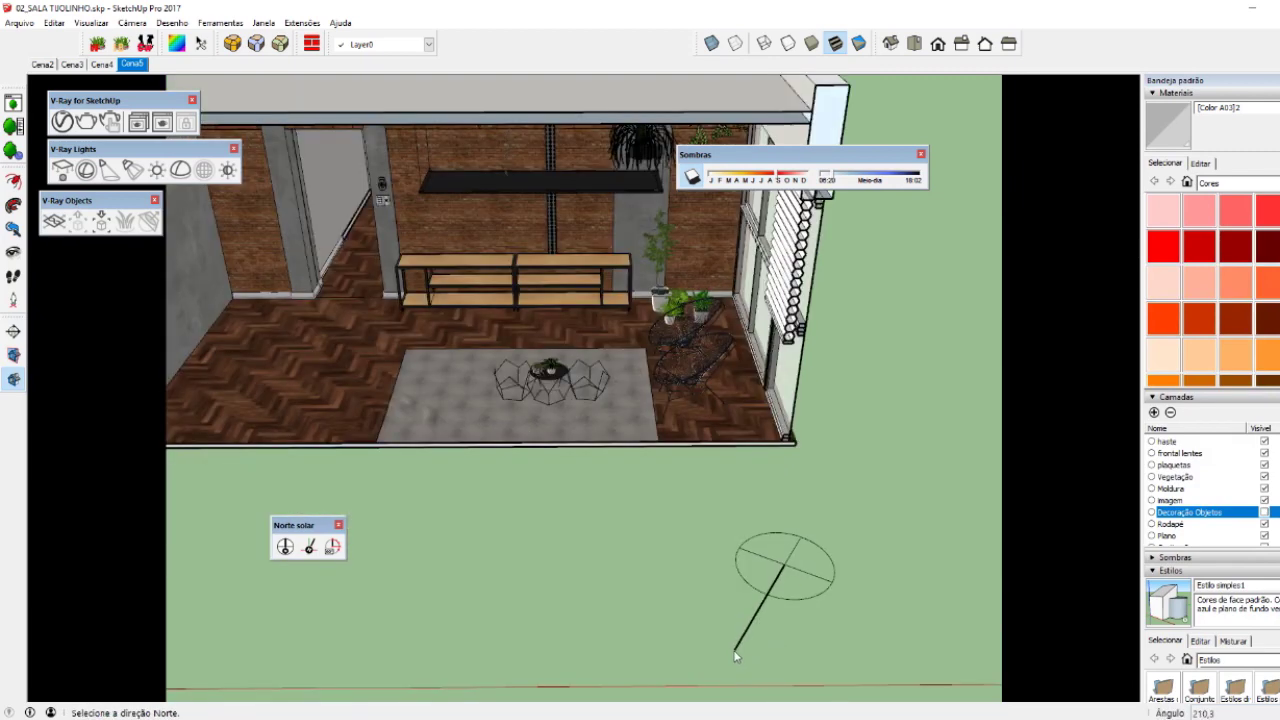
{"action": "left_click", "coordinate": [742, 618]}
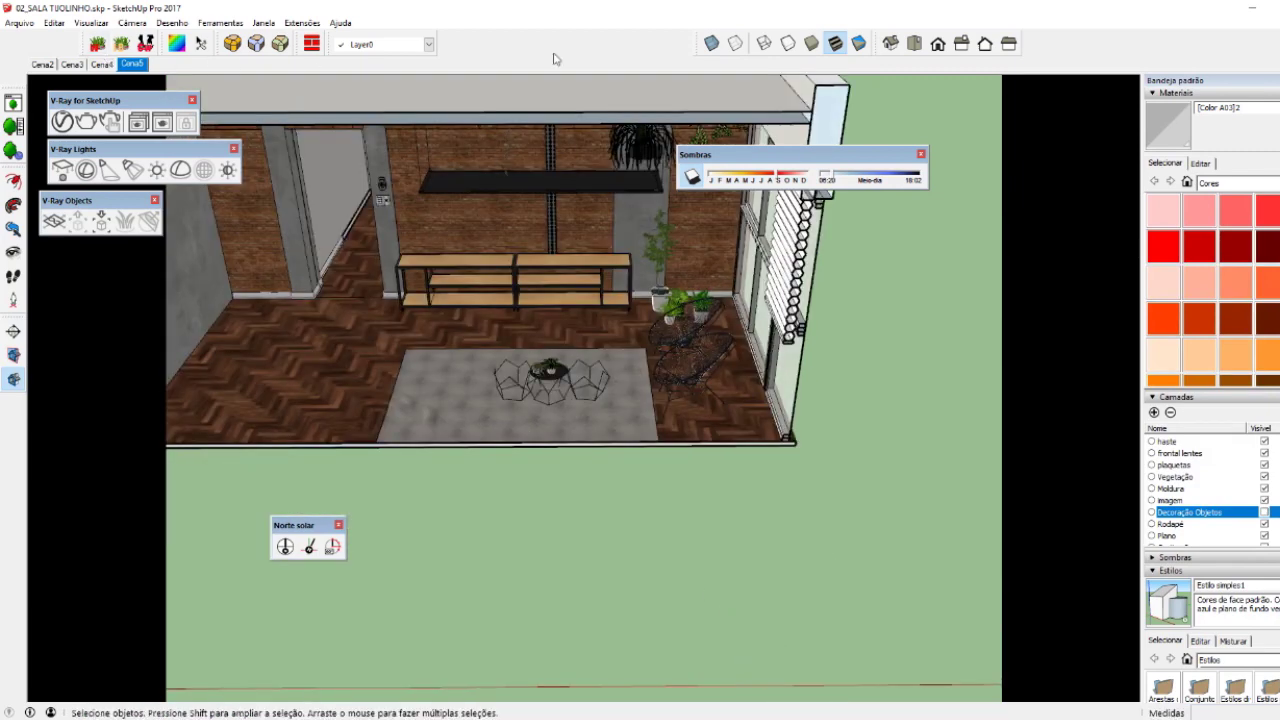
- Orbit and zoom in until the brick walls and shelves fill the view
{"action": "middle_click_drag", "start_coordinate": [680, 470], "coordinate": [686, 500]}
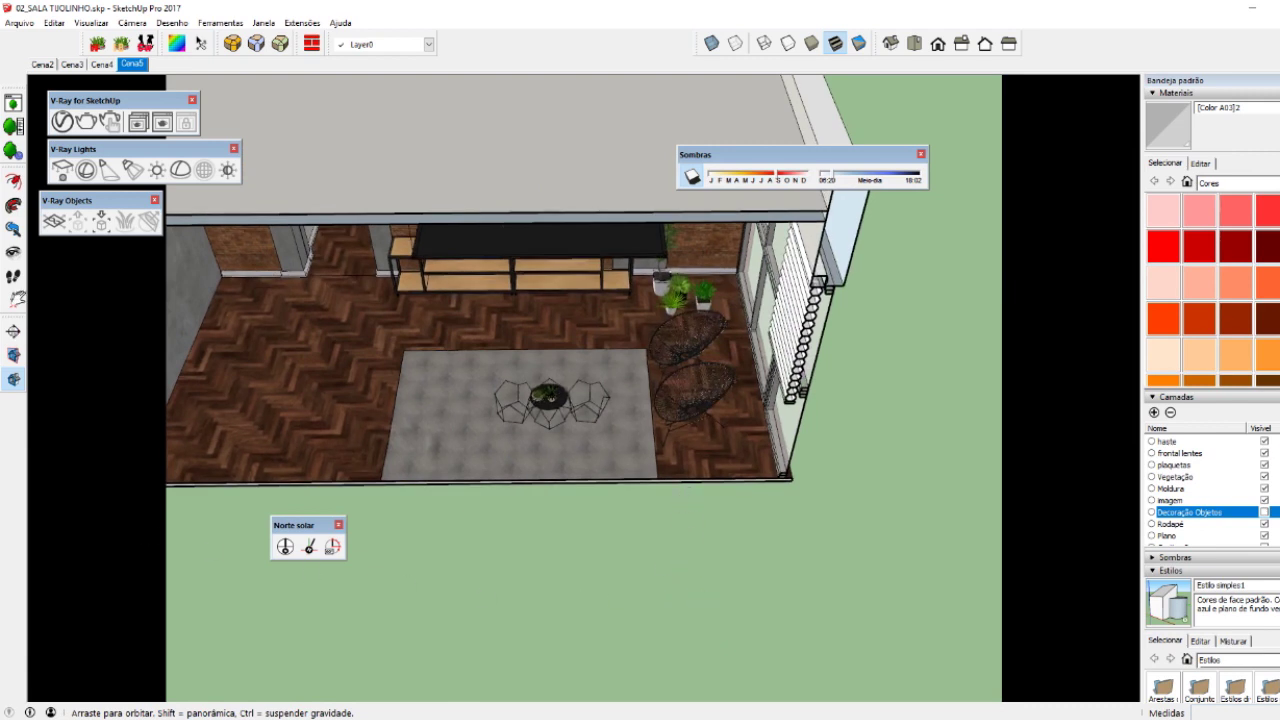
{"action": "middle_click_drag", "start_coordinate": [62, 308], "coordinate": [64, 350]}
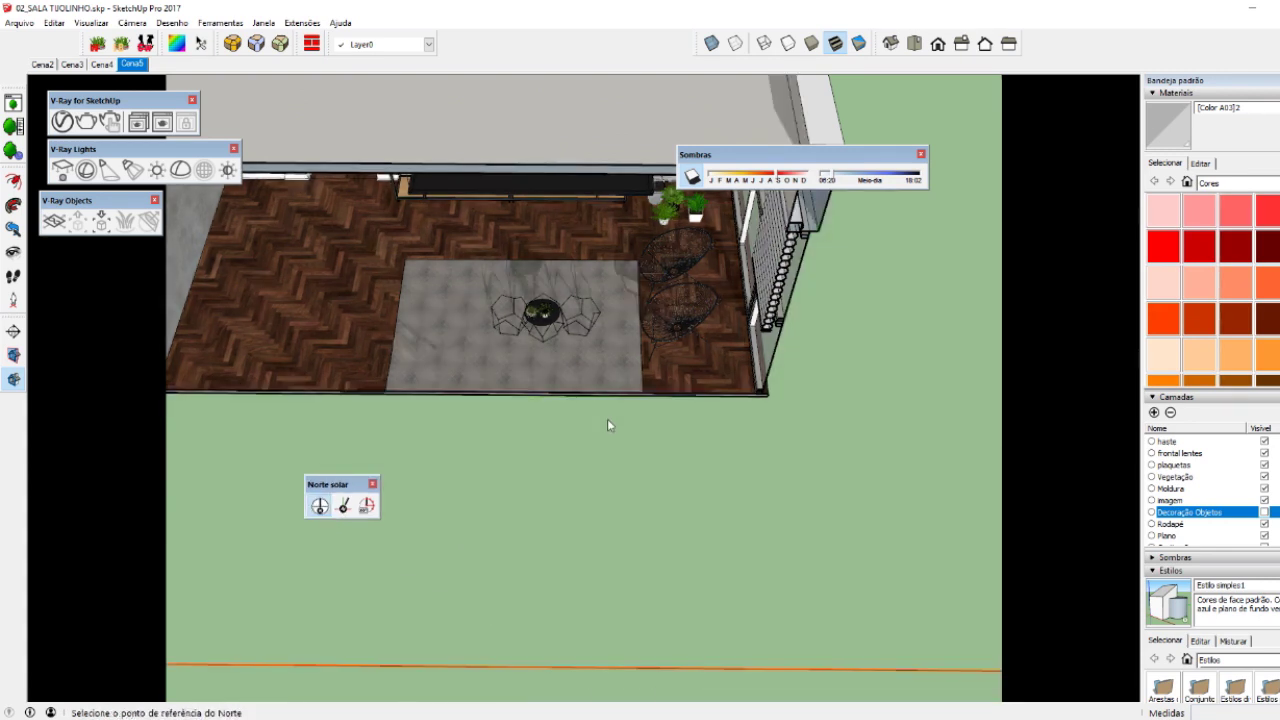
{"action": "mouse_move", "coordinate": [607, 418]}
{"action": "middle_mouse_down"}
{"action": "mouse_move", "coordinate": [588, 257]}
{"action": "mouse_move", "coordinate": [577, 347]}
{"action": "mouse_move", "coordinate": [632, 432]}
{"action": "middle_mouse_up"}
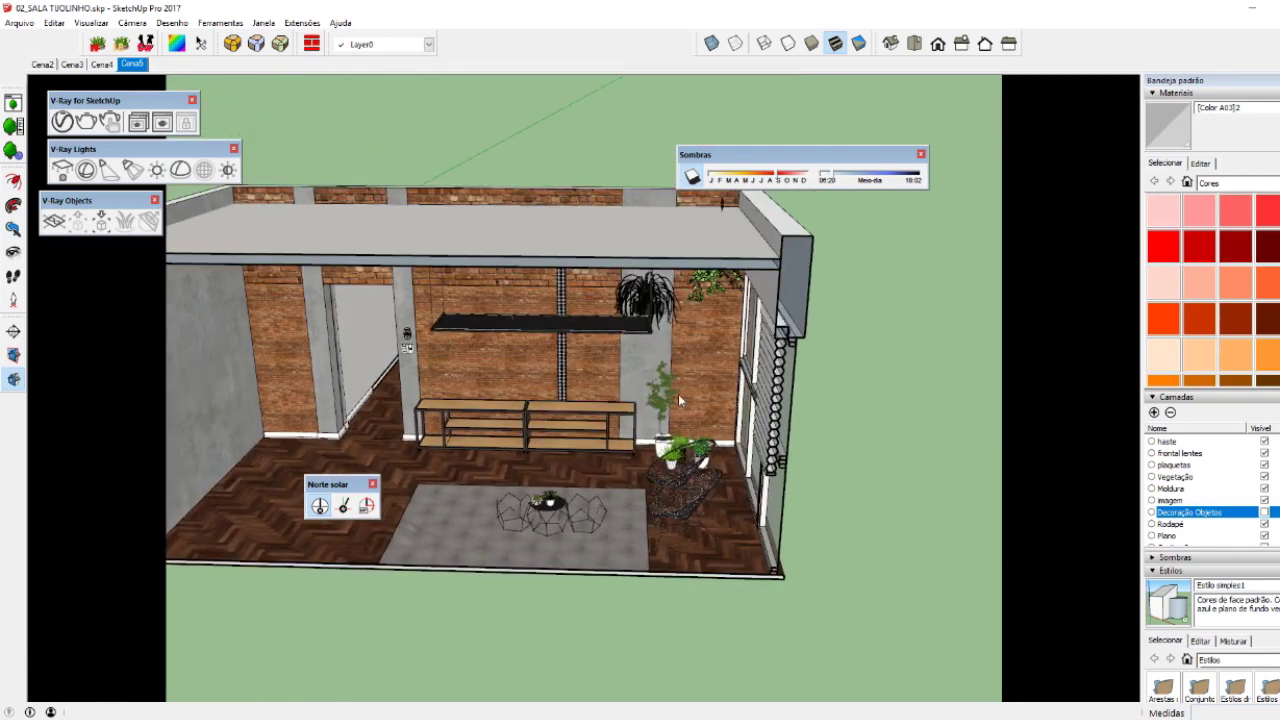
{"action": "scroll", "coordinate": [703, 375], "scroll_direction": "up", "scroll_amount": 2}
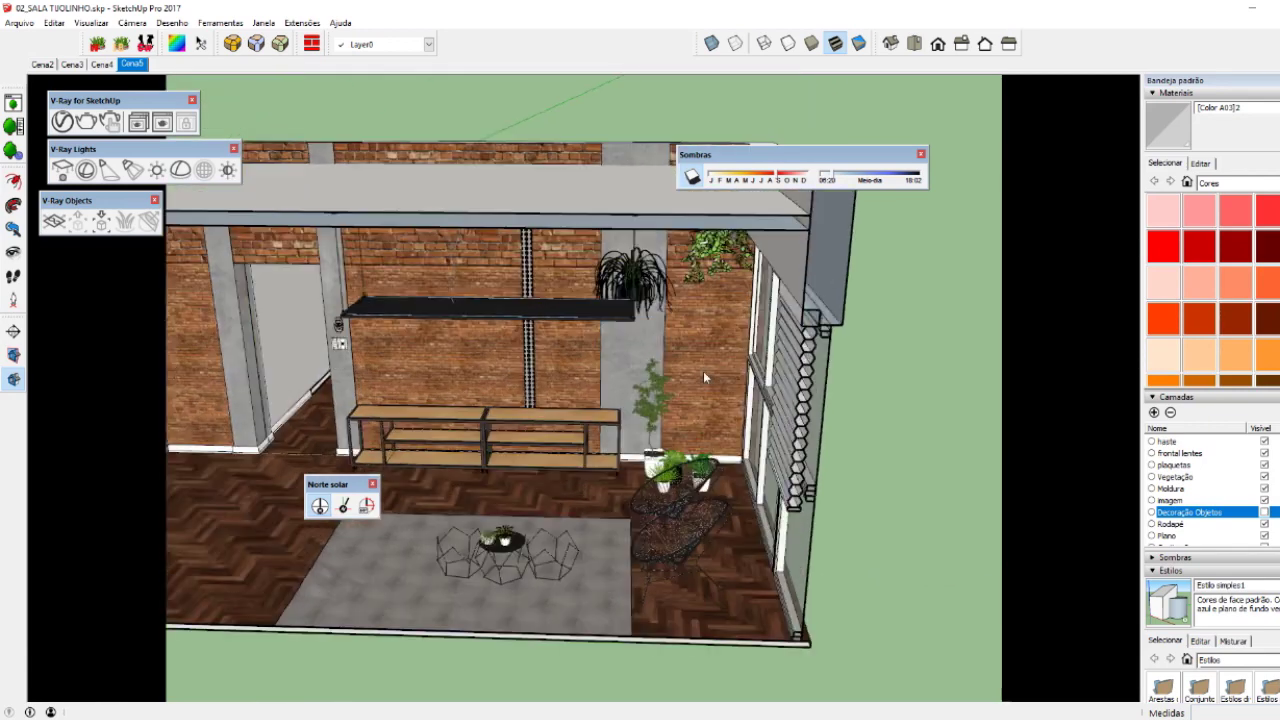
{"action": "scroll", "coordinate": [705, 377], "scroll_direction": "up", "scroll_amount": 1}
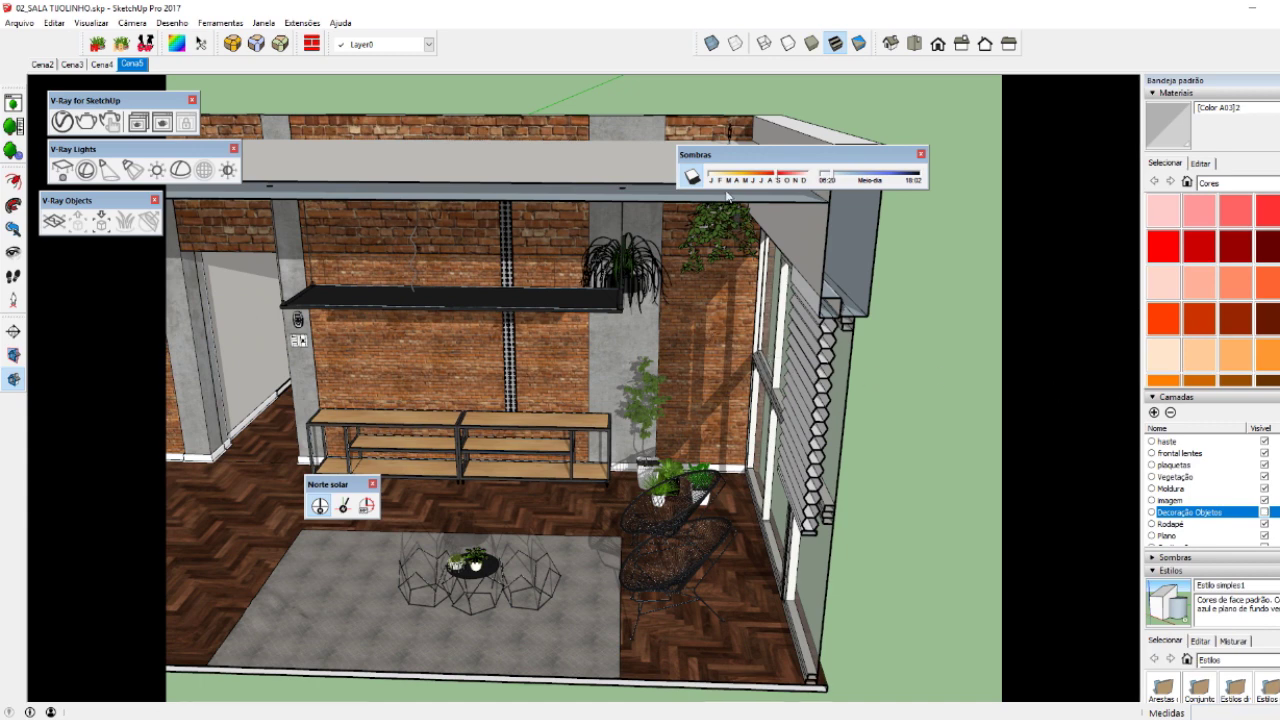
- Collapse the Layers tray, expand Shadows, and change the shadow time's hour to 08
{"action": "left_click", "coordinate": [1150, 397]}
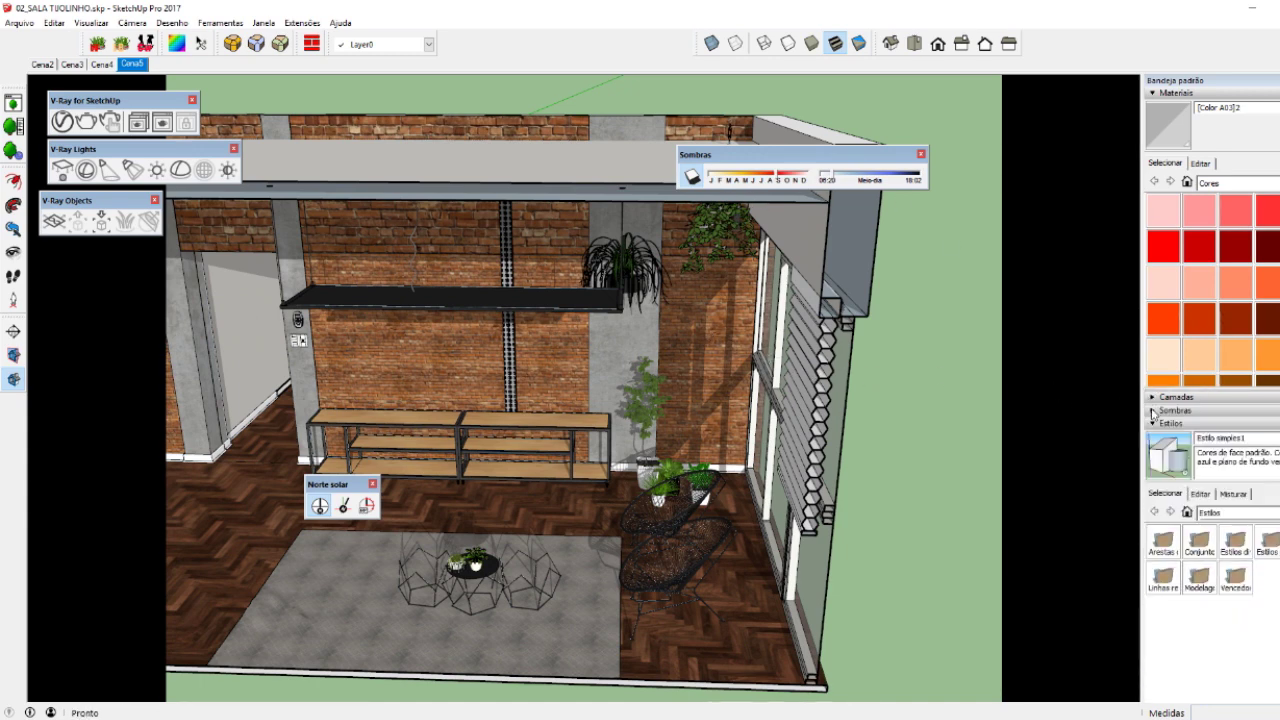
{"action": "left_click", "coordinate": [1152, 411]}
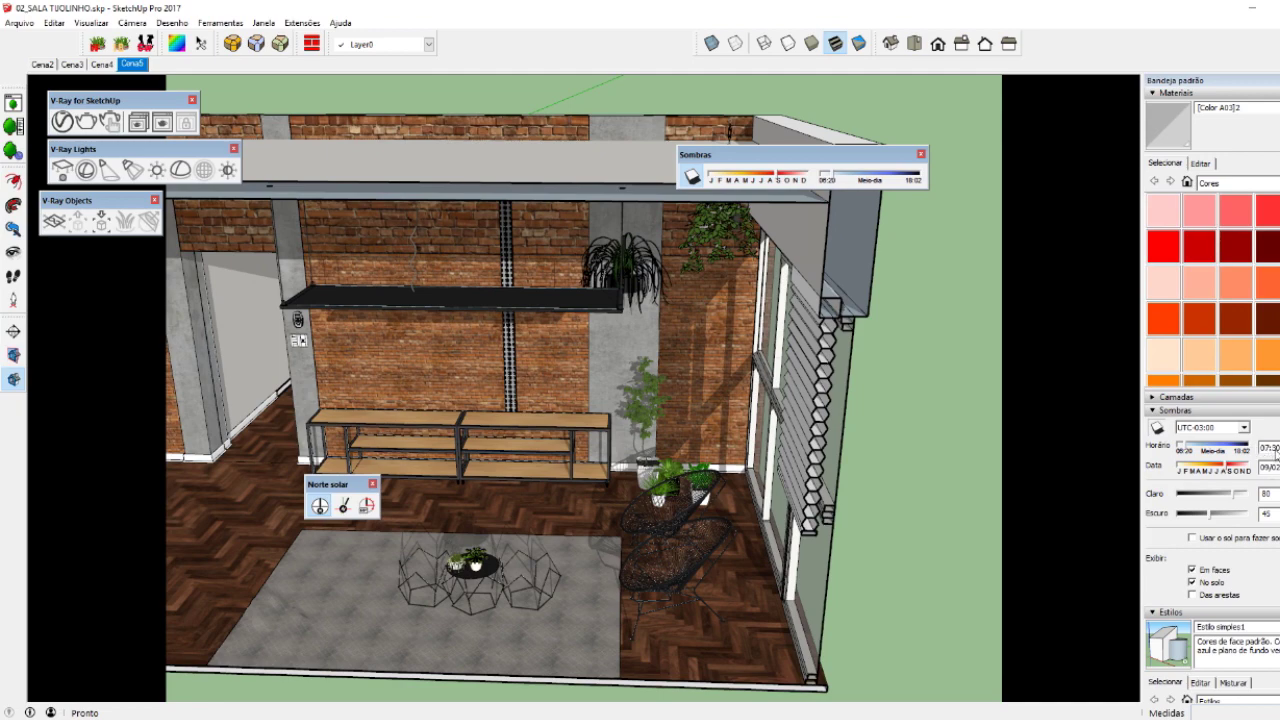
{"action": "double_click", "coordinate": [1275, 449]}
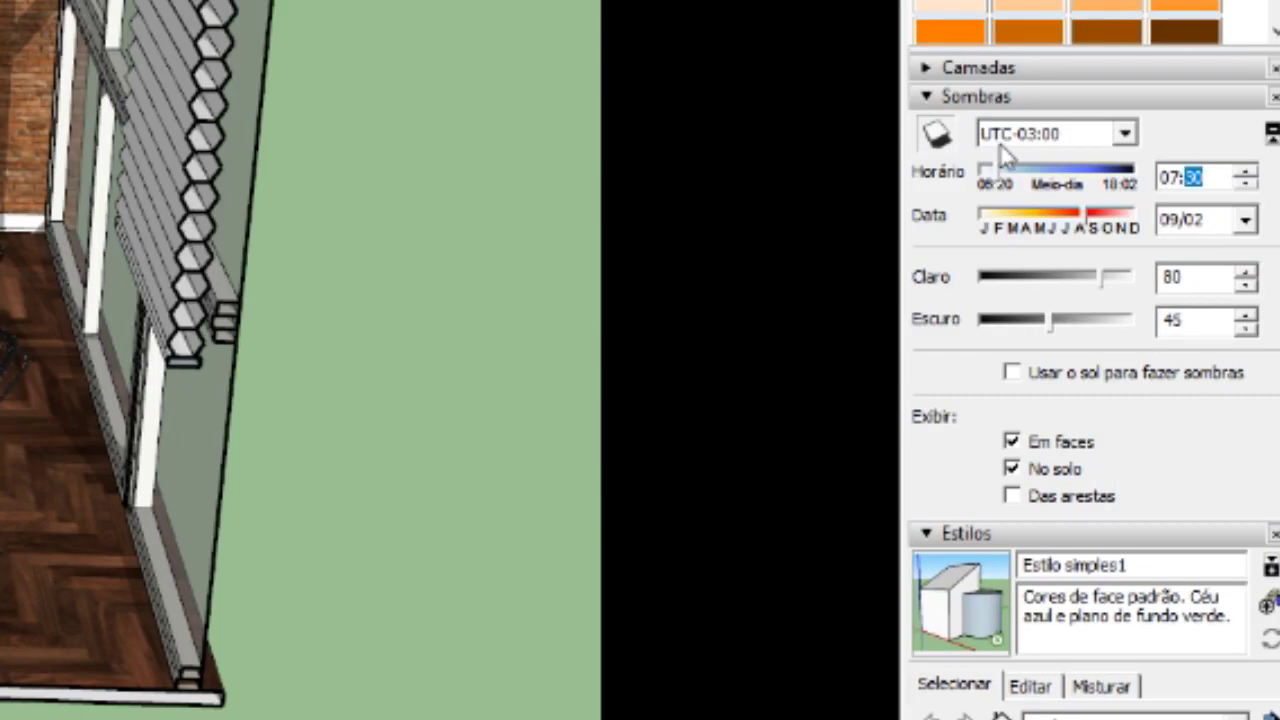
{"action": "left_click", "coordinate": [1263, 447]}
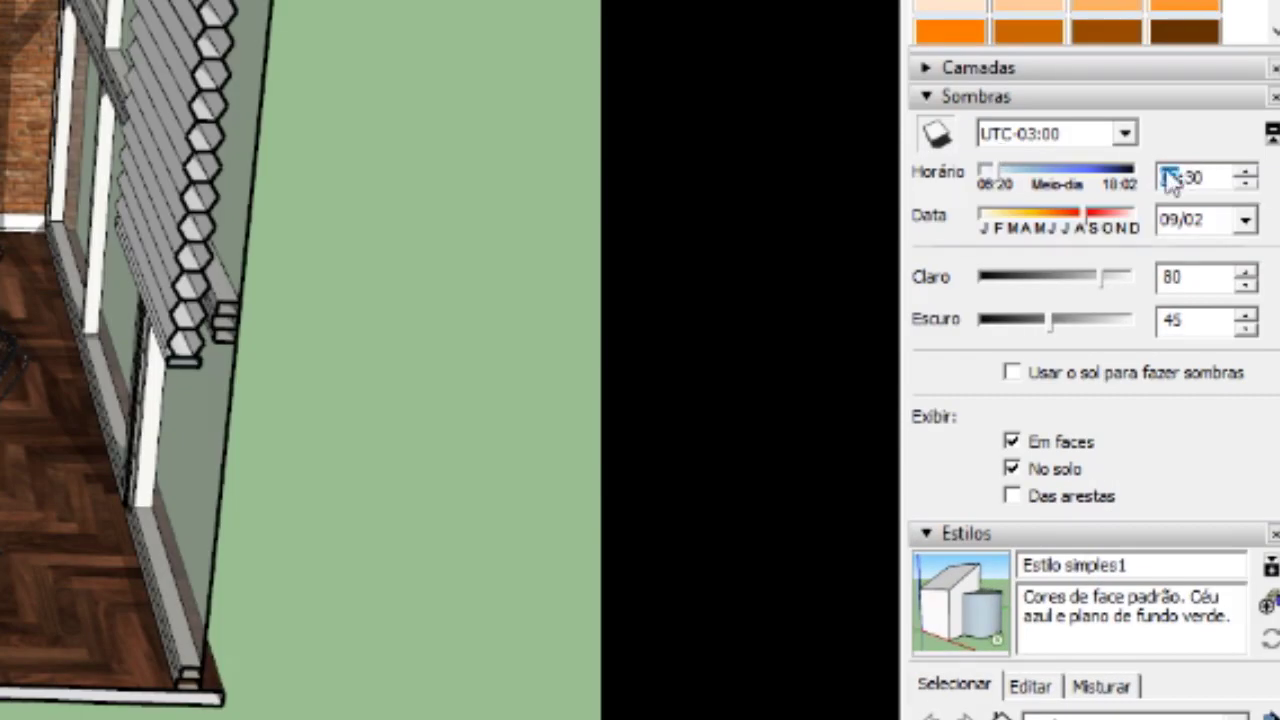
{"action": "type", "text": "0"}
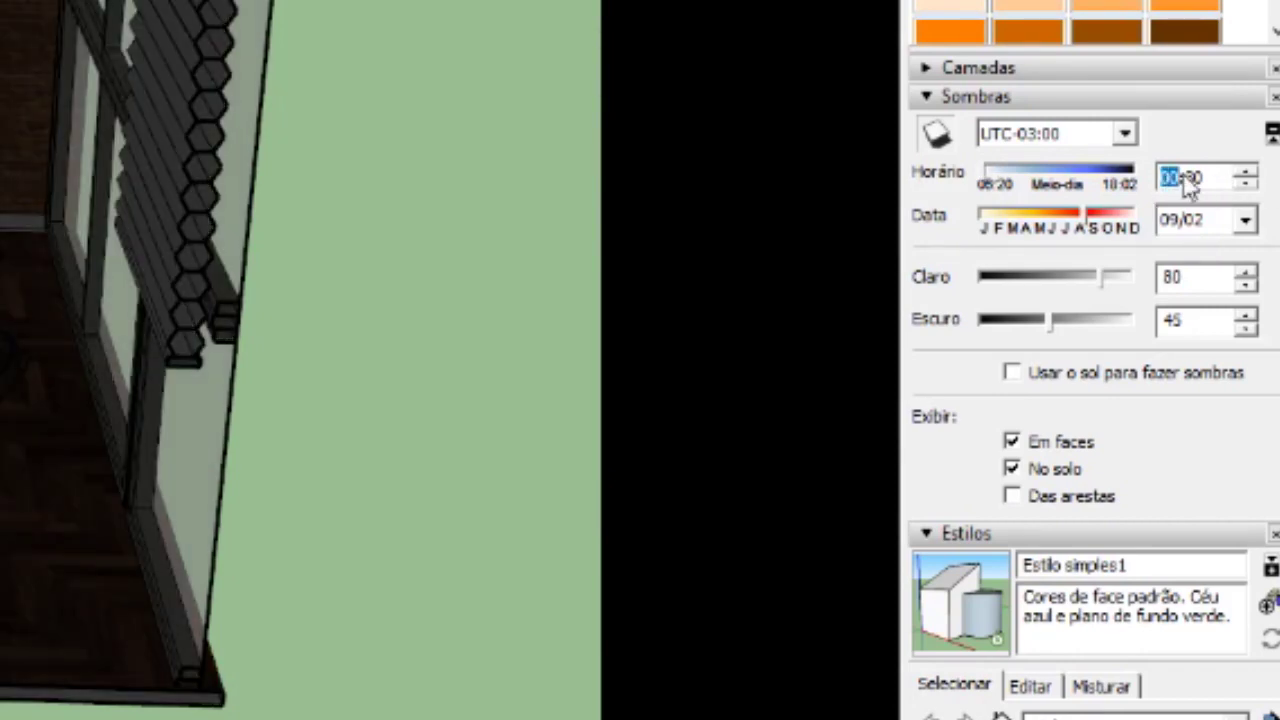
{"action": "type", "text": "8"}
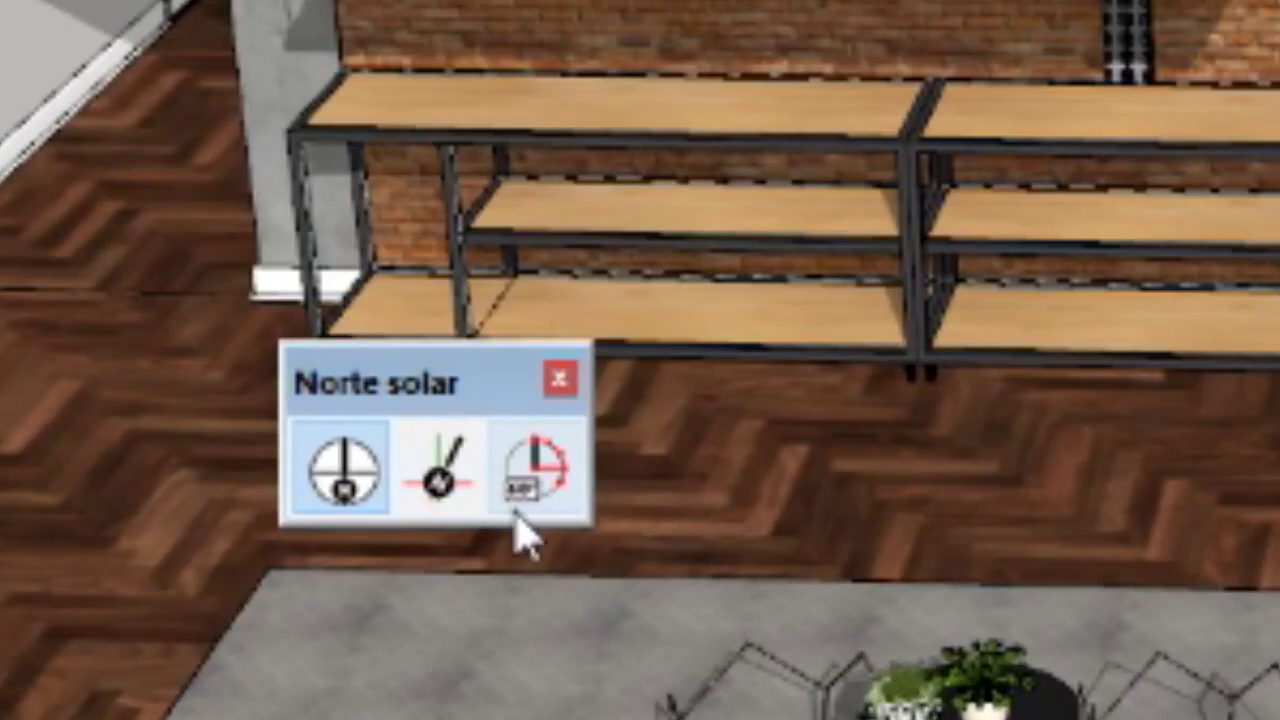
- Replace the north angle value with 65 and confirm it
{"action": "left_click", "coordinate": [537, 470]}
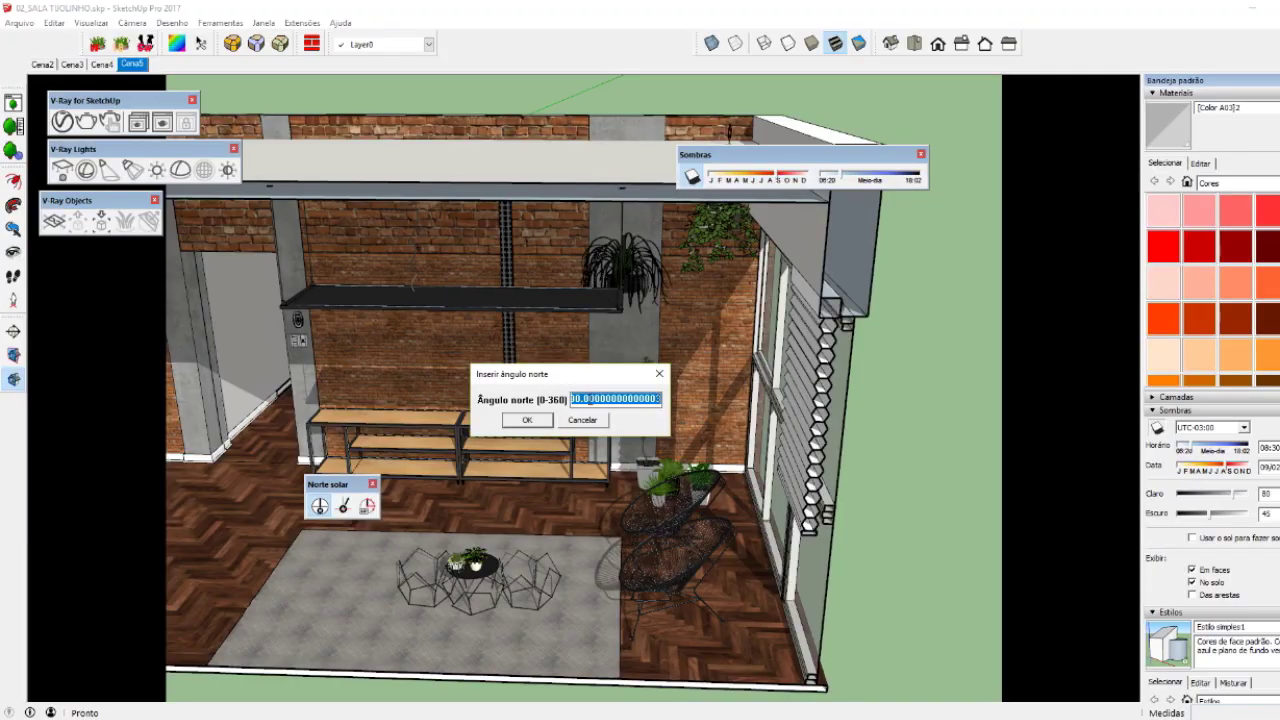
{"action": "left_click", "coordinate": [588, 398]}
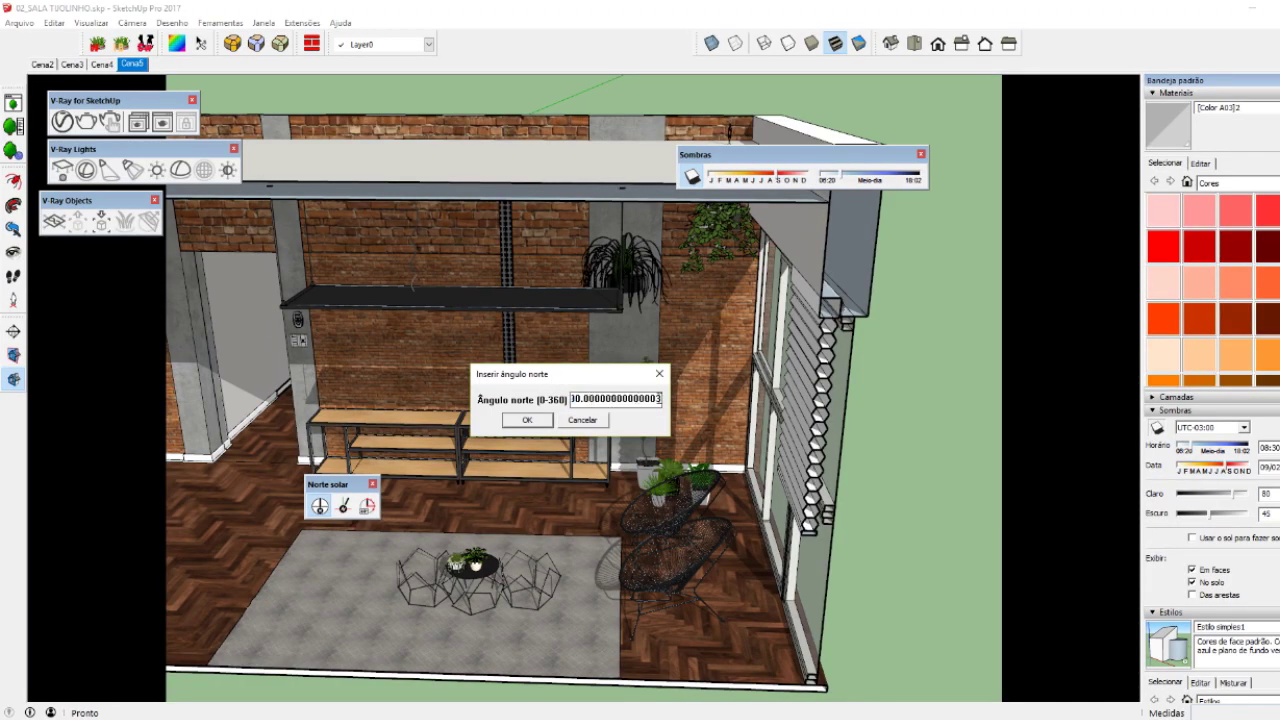
{"action": "left_click_drag", "start_coordinate": [661, 398], "coordinate": [569, 399]}
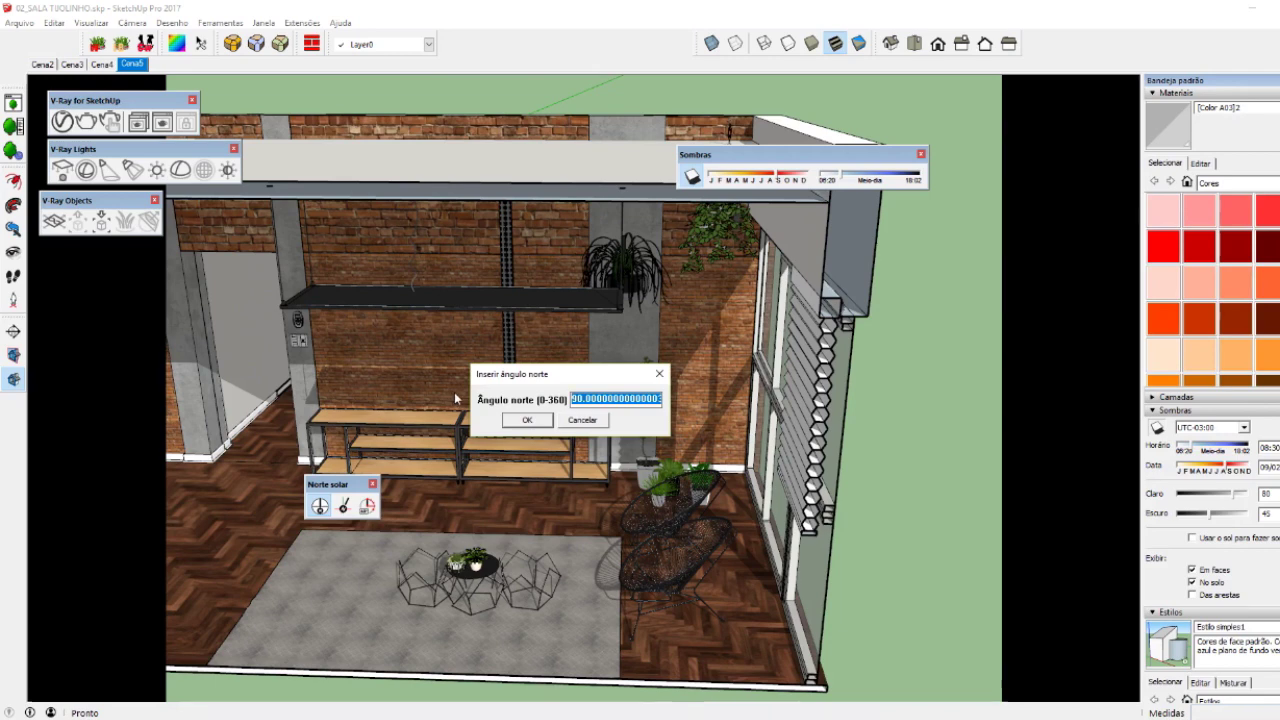
{"action": "type", "text": "65"}
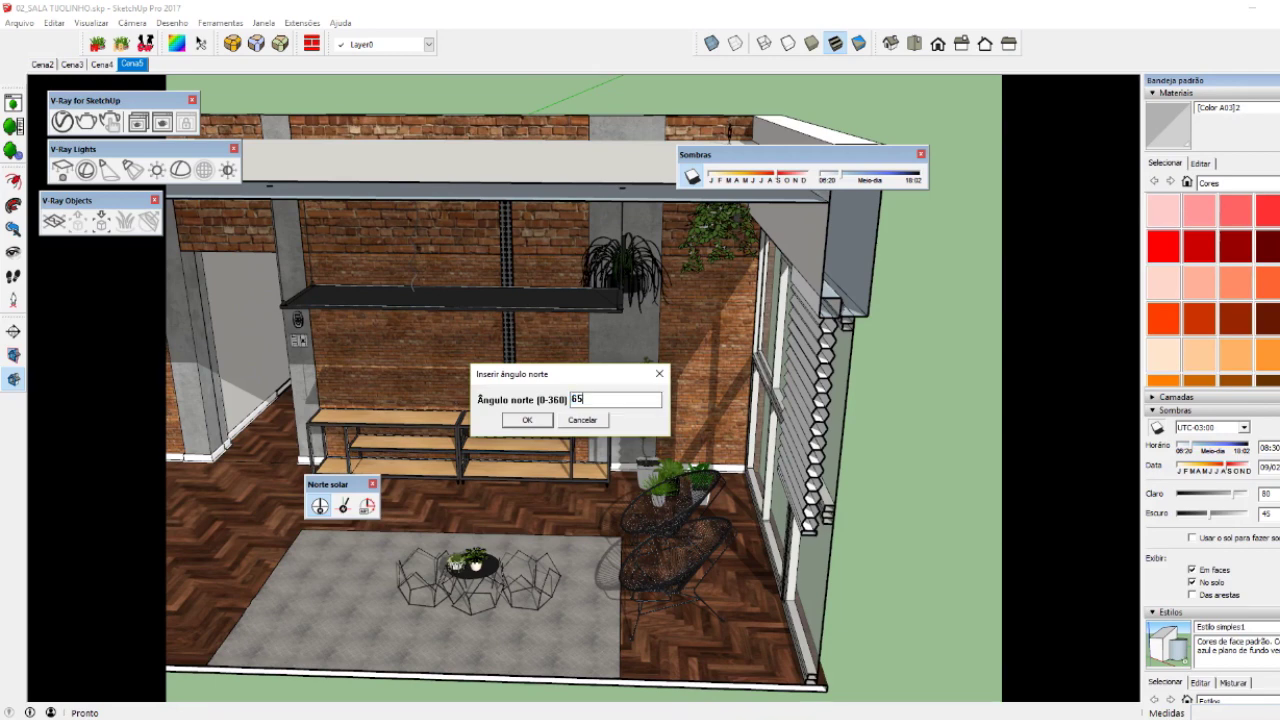
{"action": "left_click", "coordinate": [518, 421]}
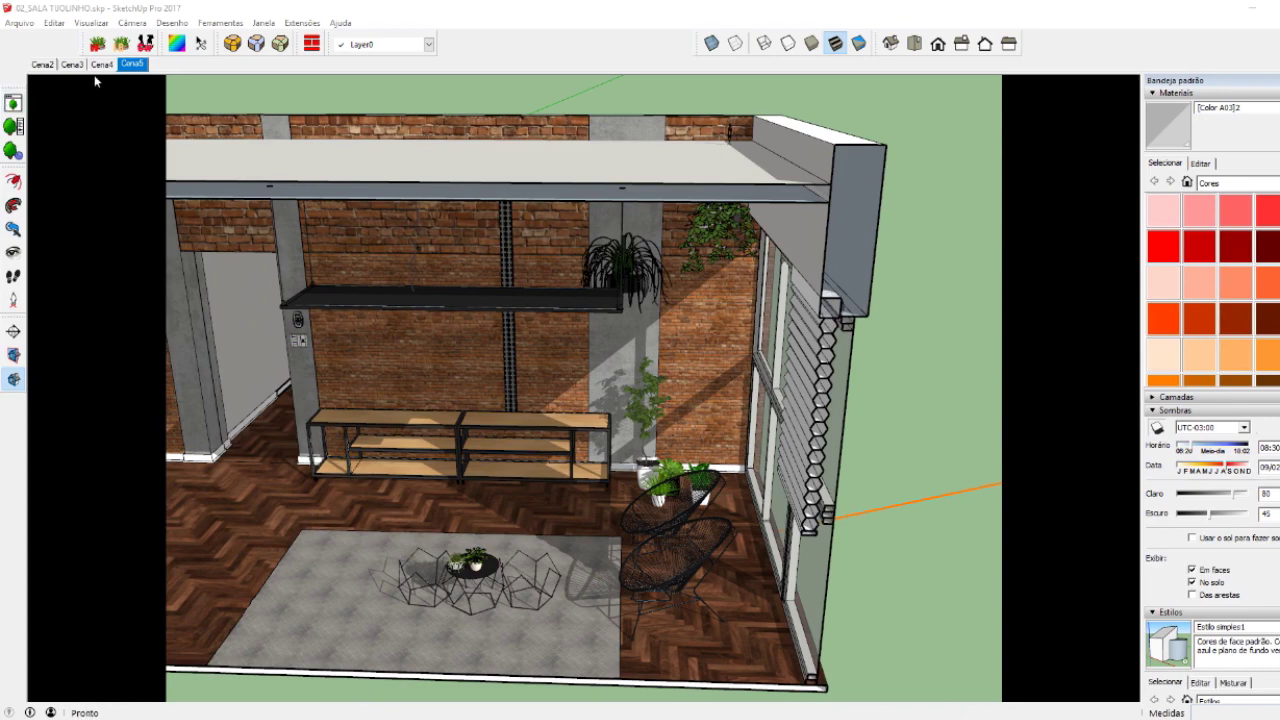
- Switch to scene Cena5 and dock the Shadows toolbar among the top toolbars
{"action": "left_click", "coordinate": [140, 66]}
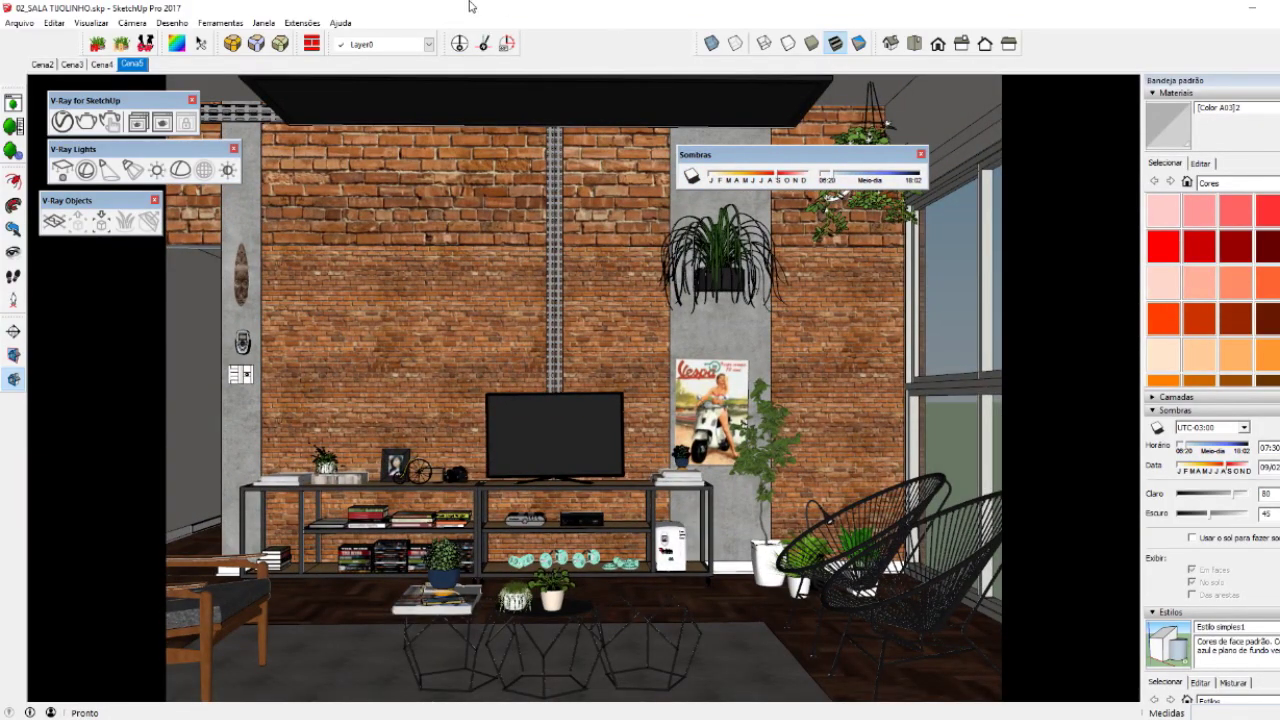
{"action": "left_click_drag", "start_coordinate": [733, 156], "coordinate": [576, 38]}
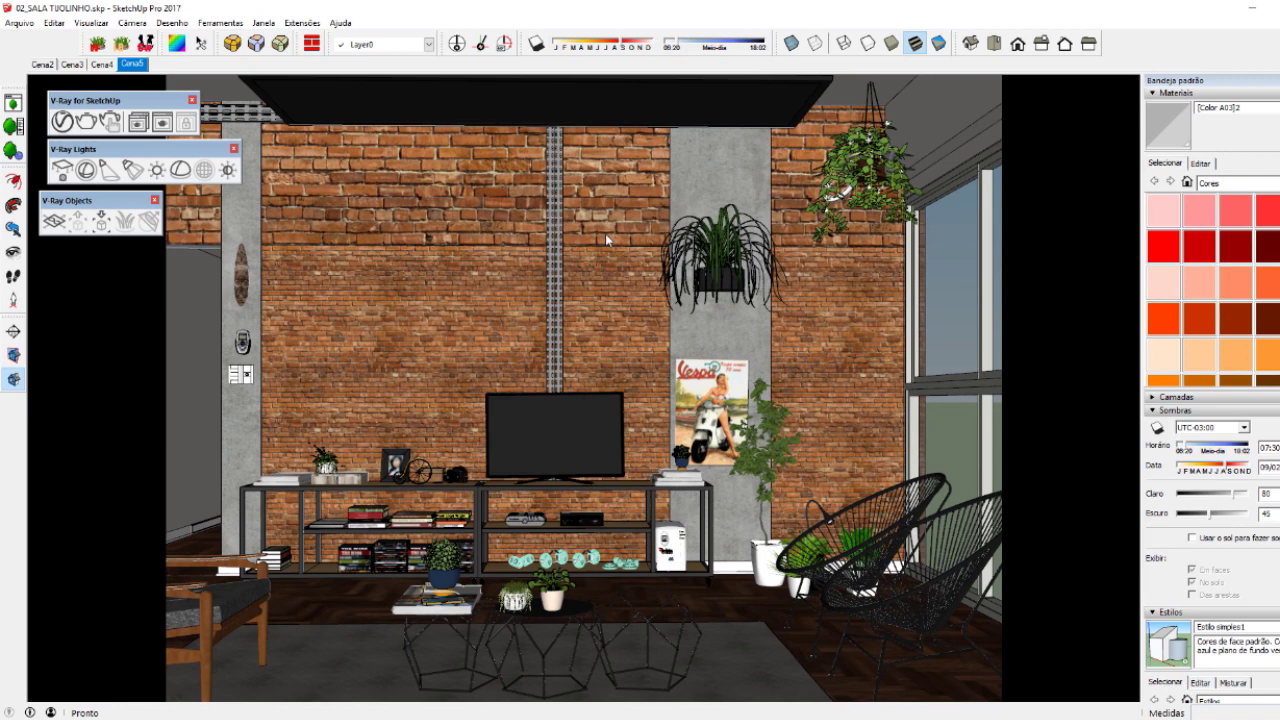
- Turn on shadow display from the Shadows toolbar
{"action": "left_click", "coordinate": [537, 44]}
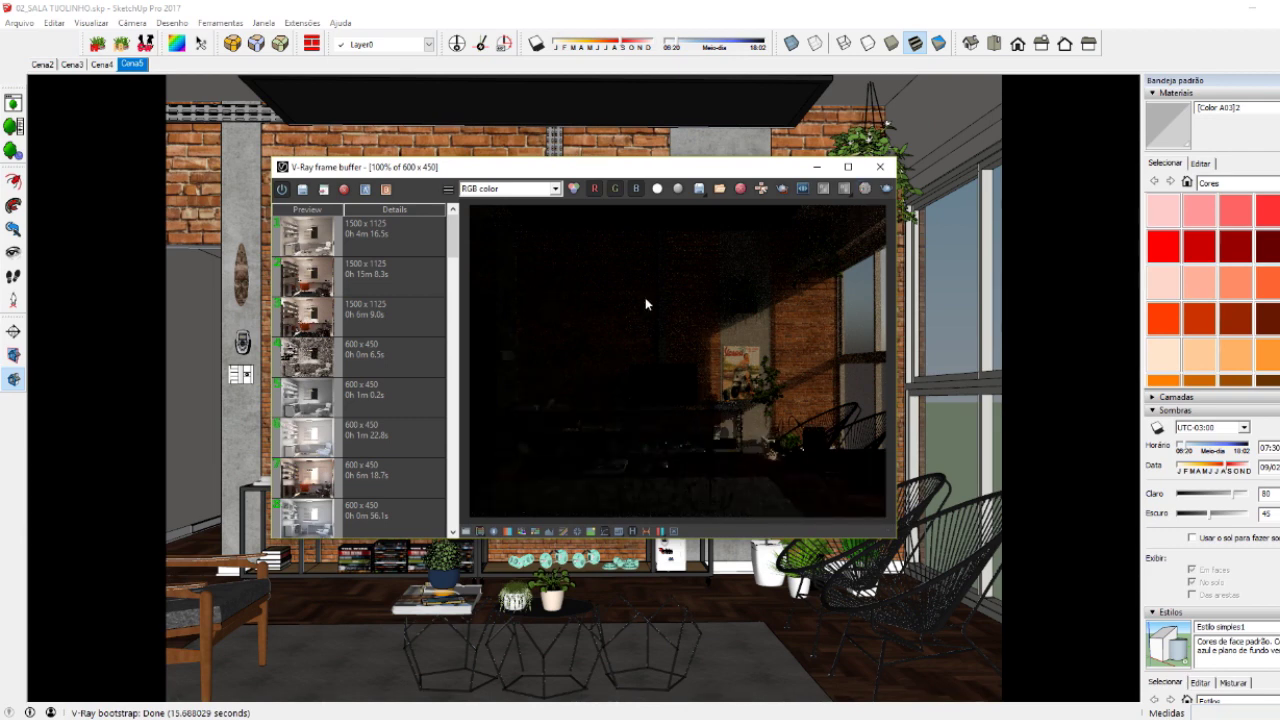
- Save the dark 600x450 render to the V-Ray history, then close the frame buffer
{"action": "left_click", "coordinate": [303, 189]}
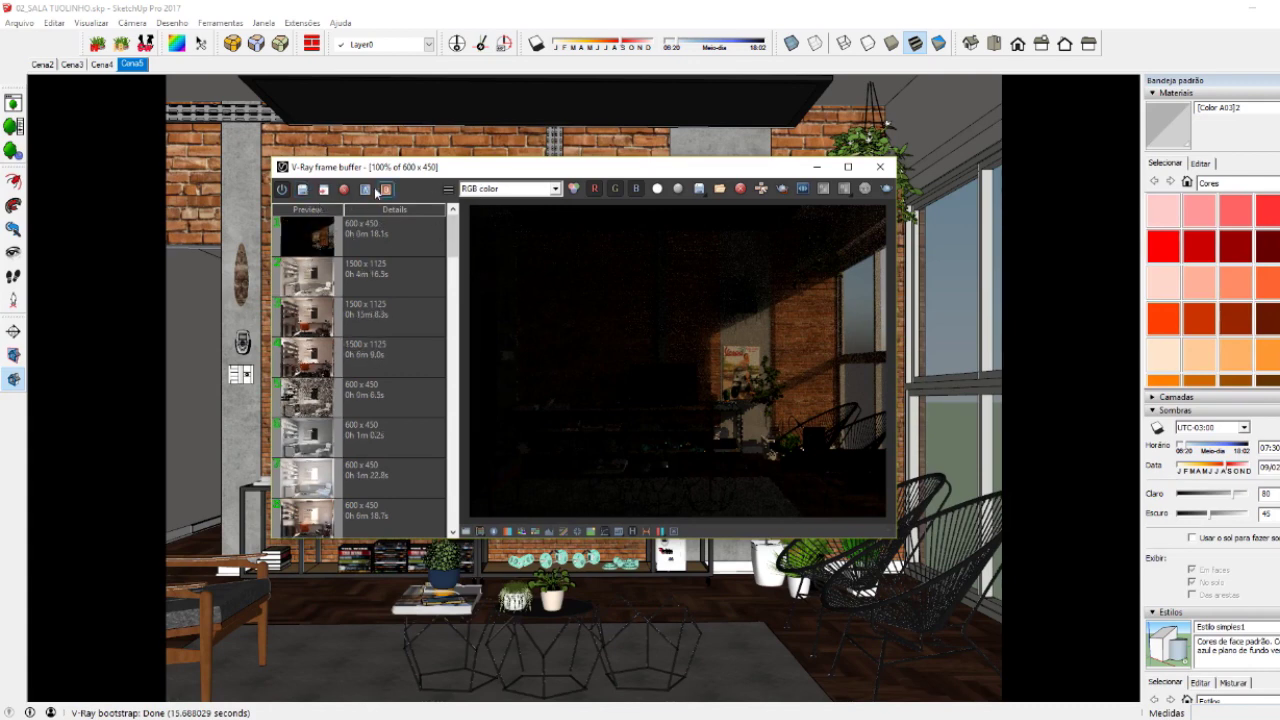
{"action": "left_click_drag", "start_coordinate": [362, 167], "coordinate": [396, 159]}
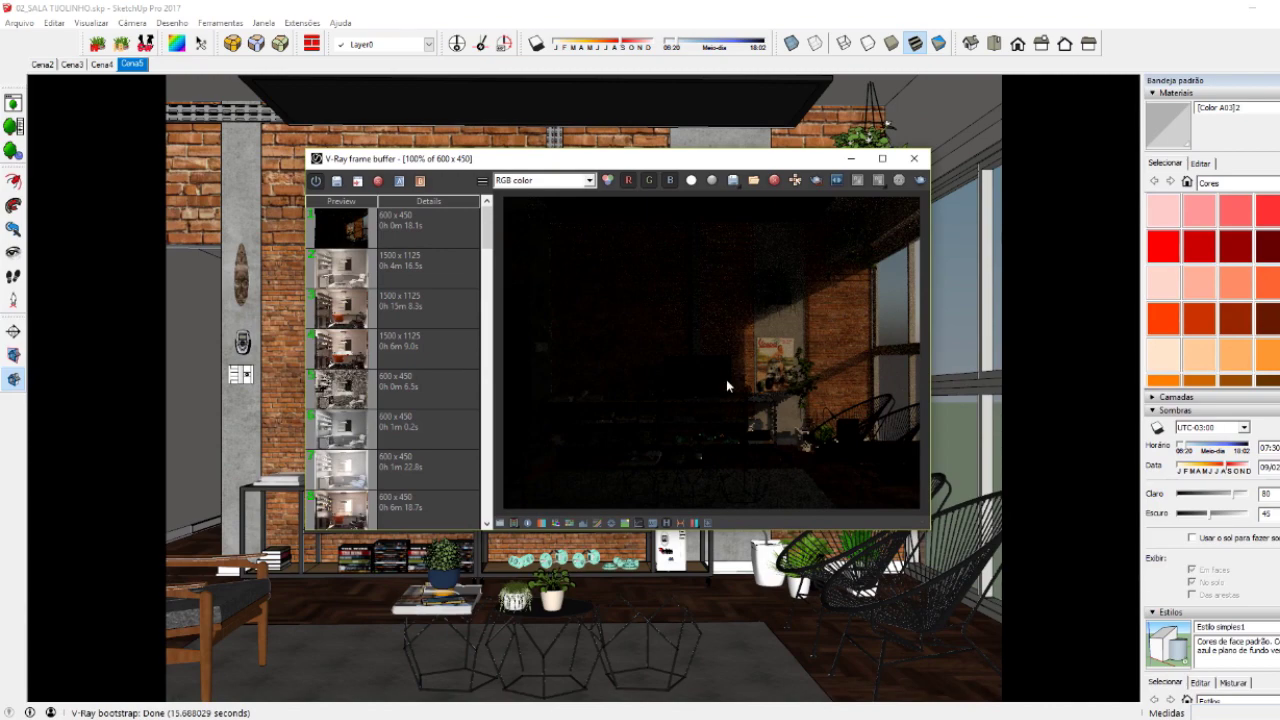
{"action": "left_click", "coordinate": [913, 158]}
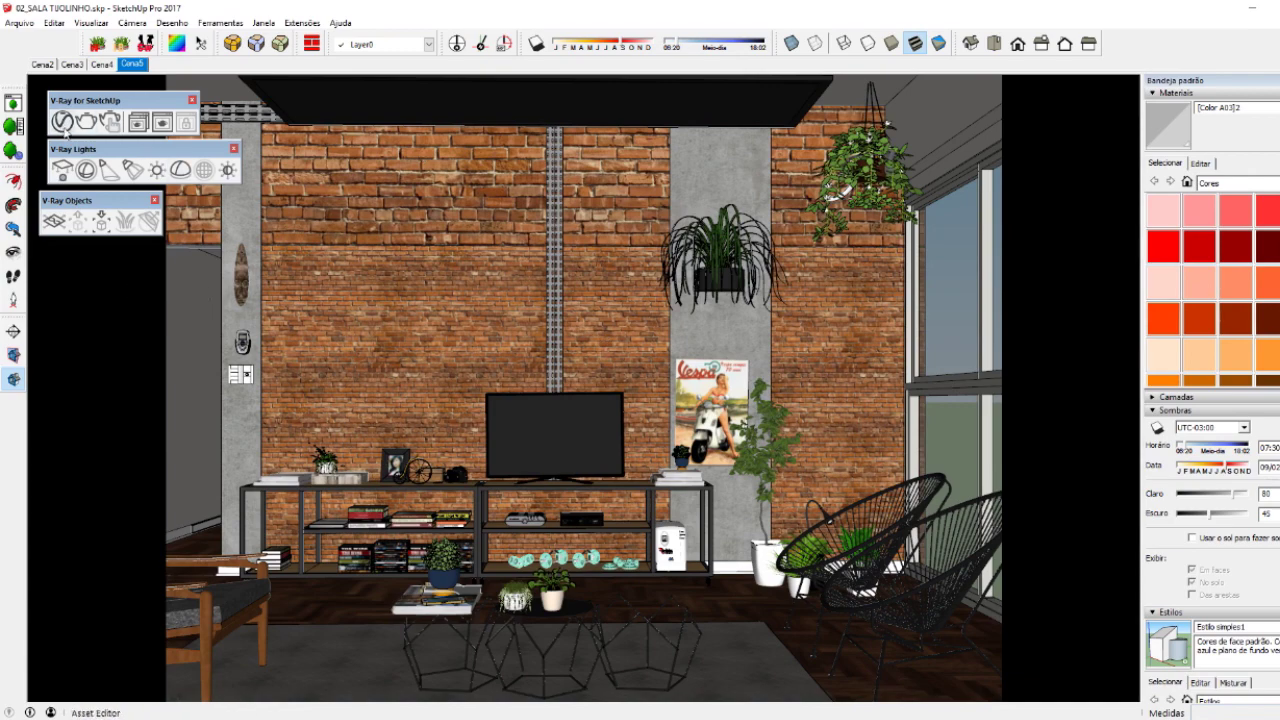
- Compare earlier history renders: the 1500x1125 white-room renders and the 600x450 render
{"action": "left_click", "coordinate": [63, 123]}
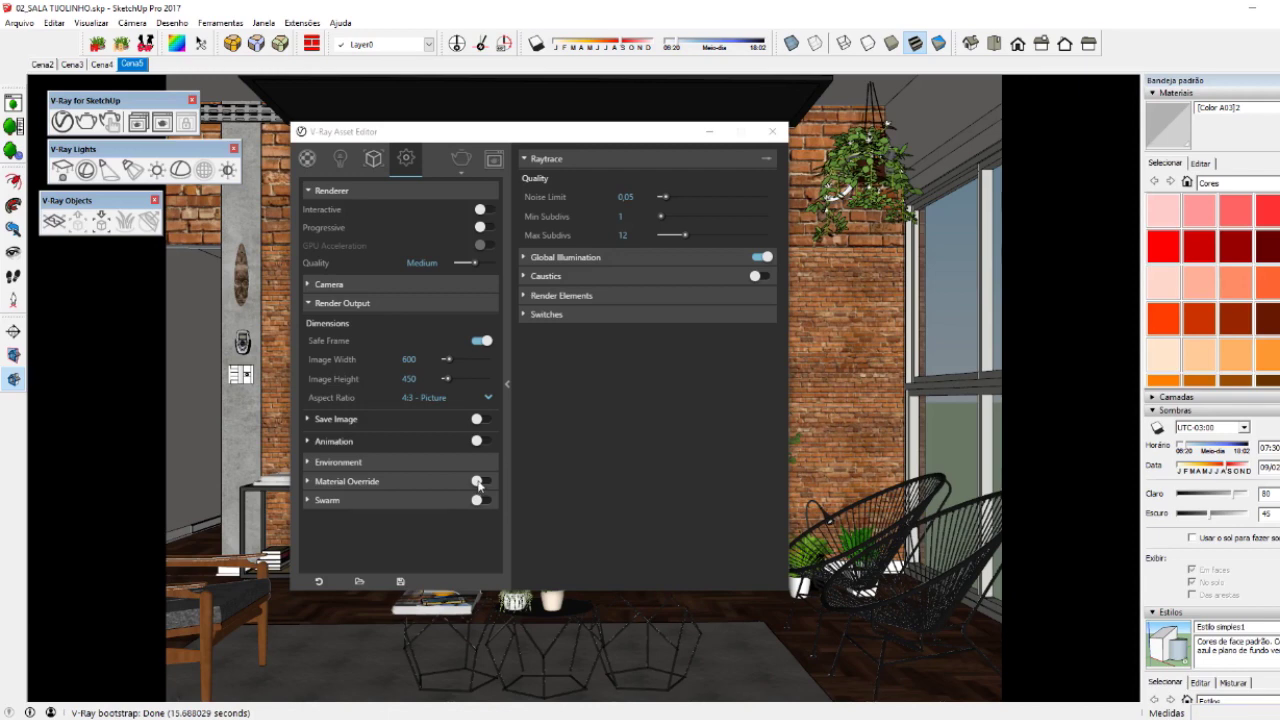
{"action": "left_click", "coordinate": [493, 159]}
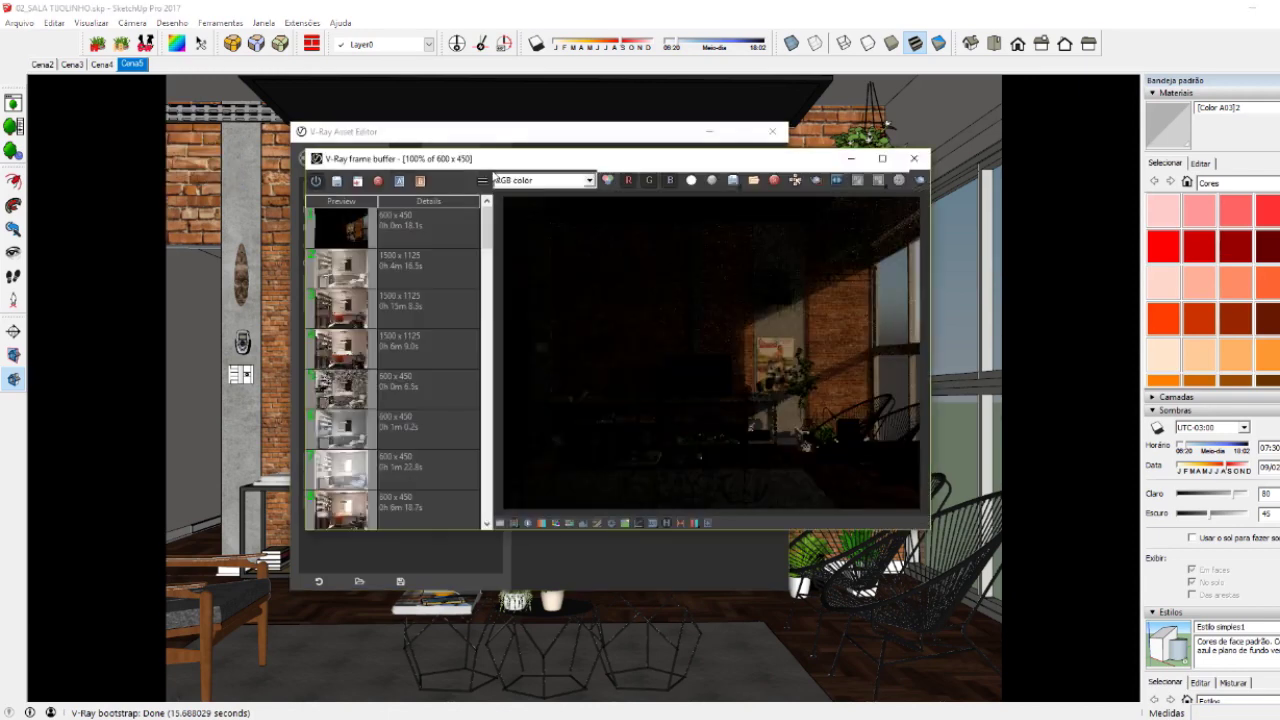
{"action": "left_click", "coordinate": [379, 282]}
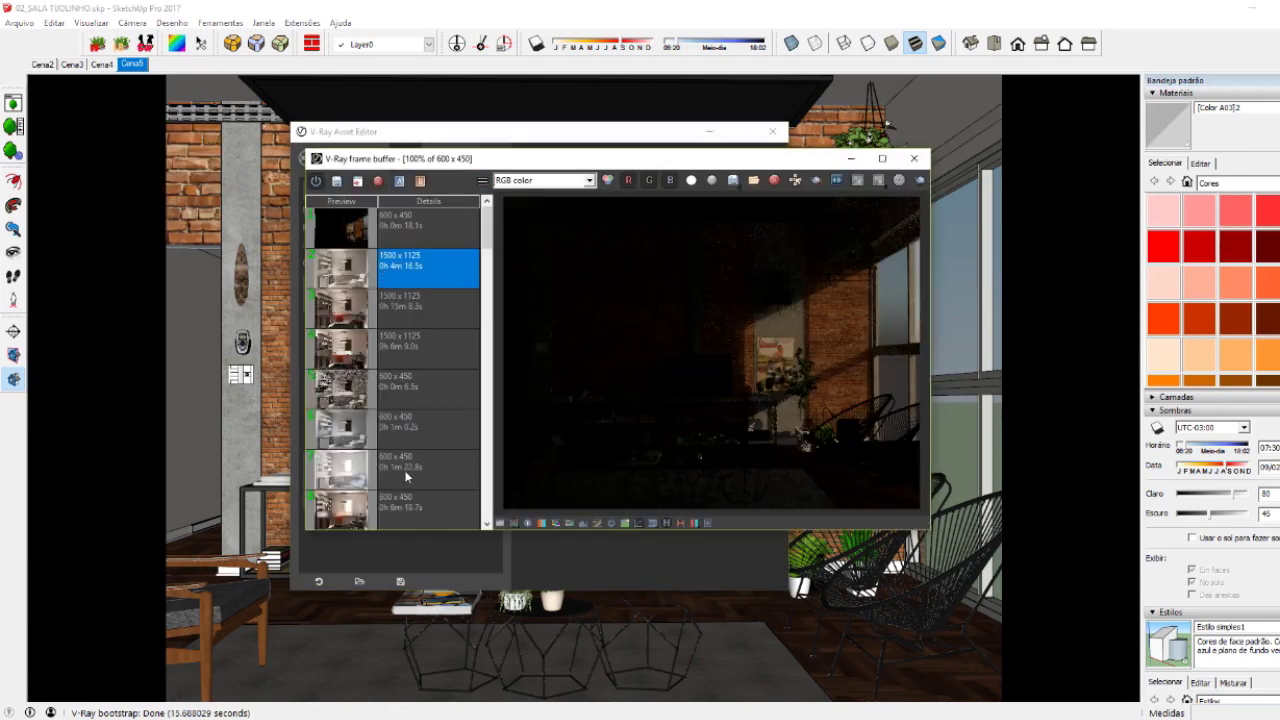
{"action": "left_click", "coordinate": [405, 477]}
{"action": "left_click", "coordinate": [357, 181]}
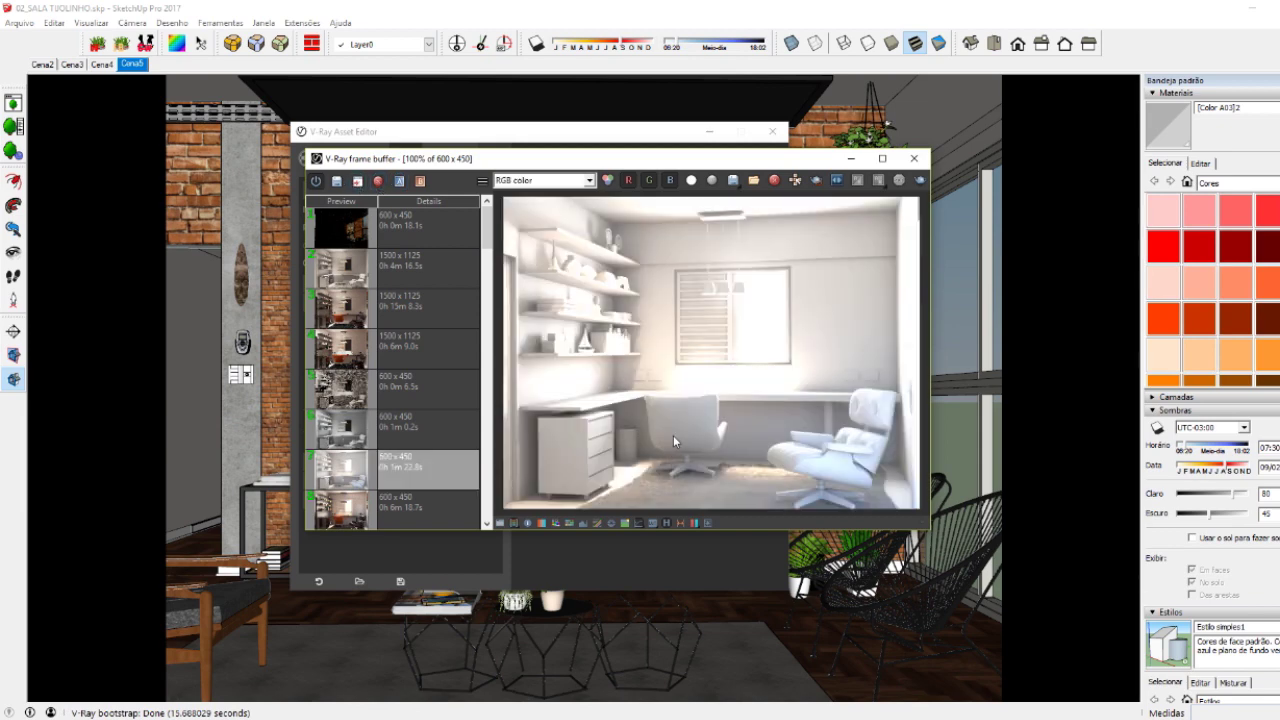
{"action": "left_click", "coordinate": [405, 305]}
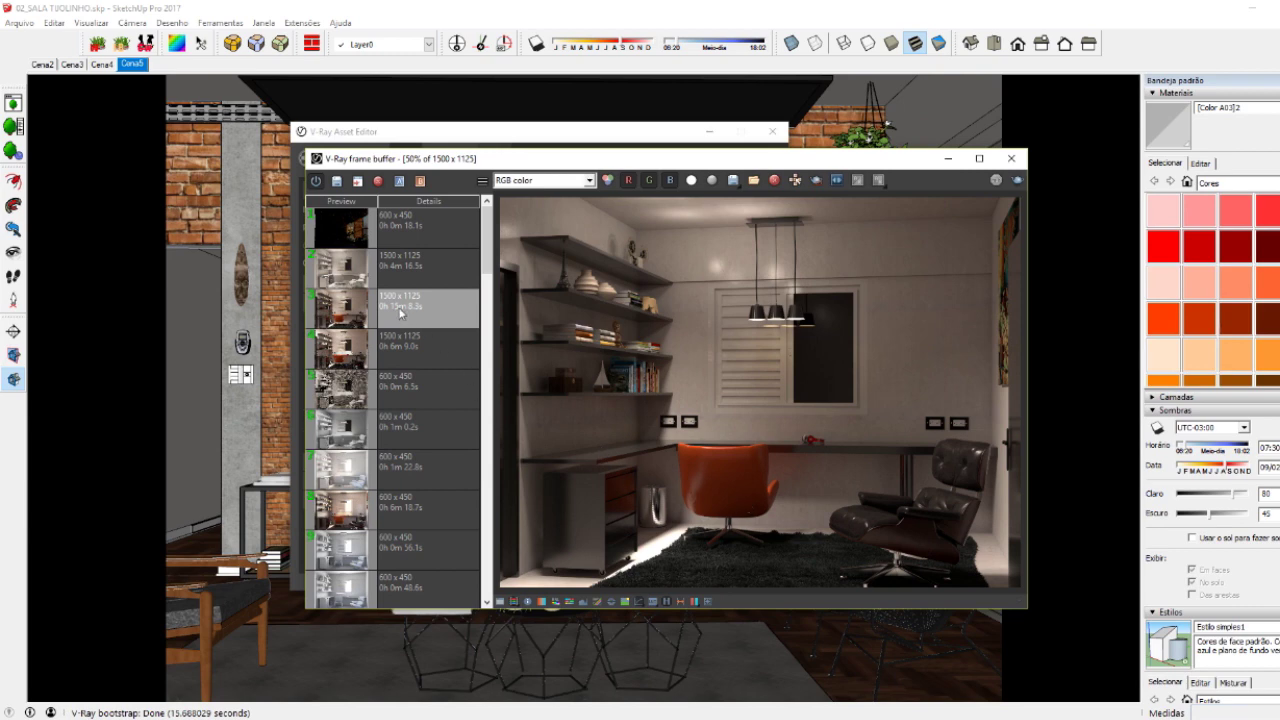
{"action": "left_click", "coordinate": [398, 472]}
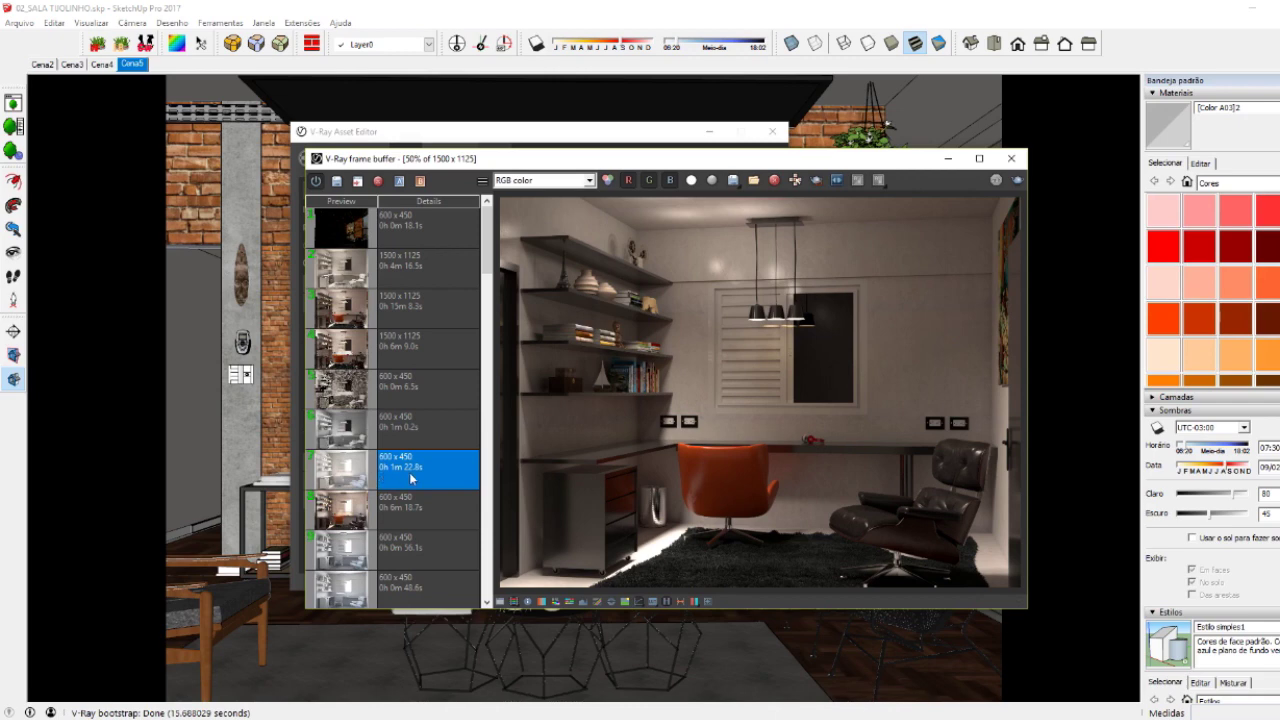
{"action": "left_click", "coordinate": [358, 184]}
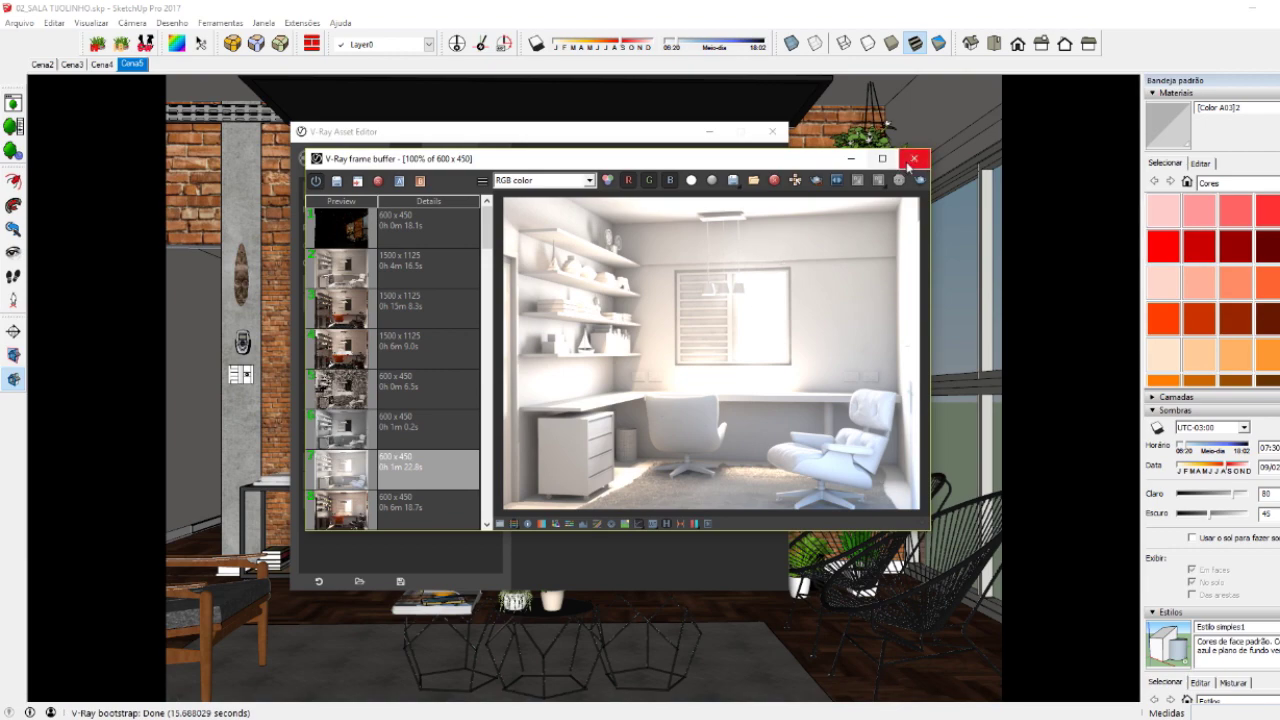
{"action": "left_click", "coordinate": [913, 158]}
{"action": "left_click", "coordinate": [772, 131]}
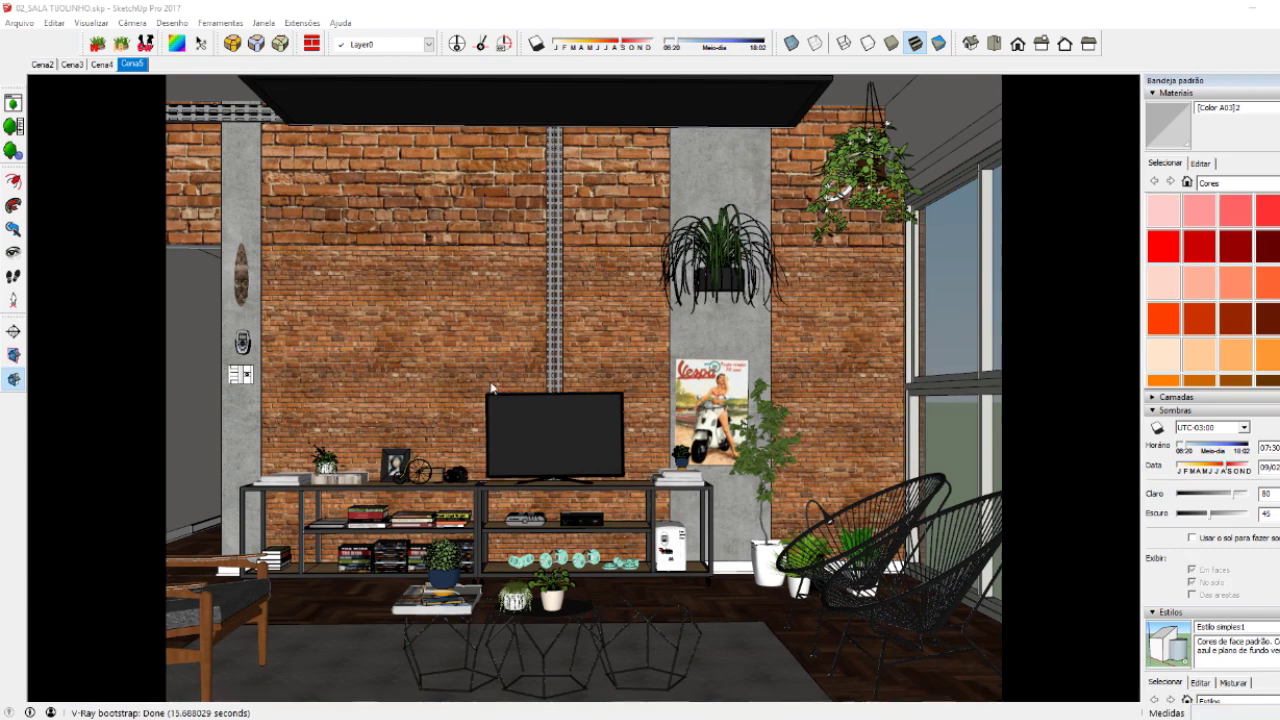
- Run a new 600x450 test render, view an earlier history entry, and minimize the frame buffer
{"action": "left_click", "coordinate": [231, 45]}
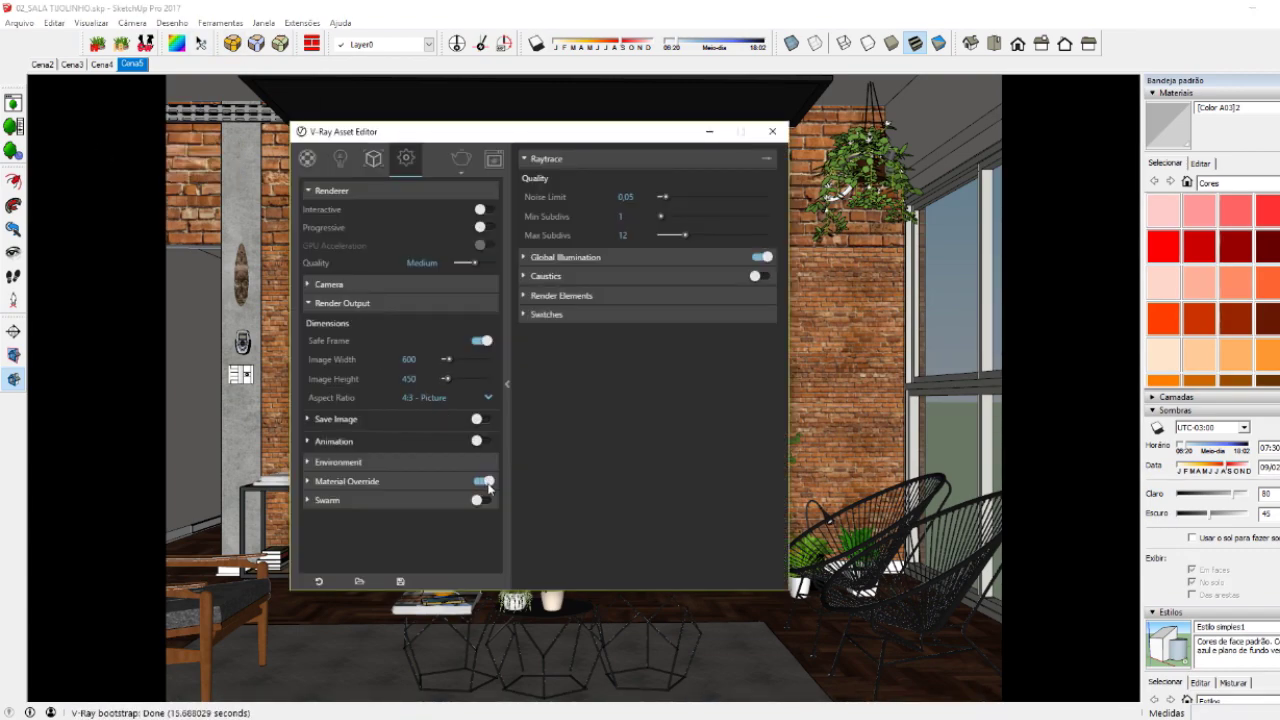
{"action": "left_click", "coordinate": [460, 158]}
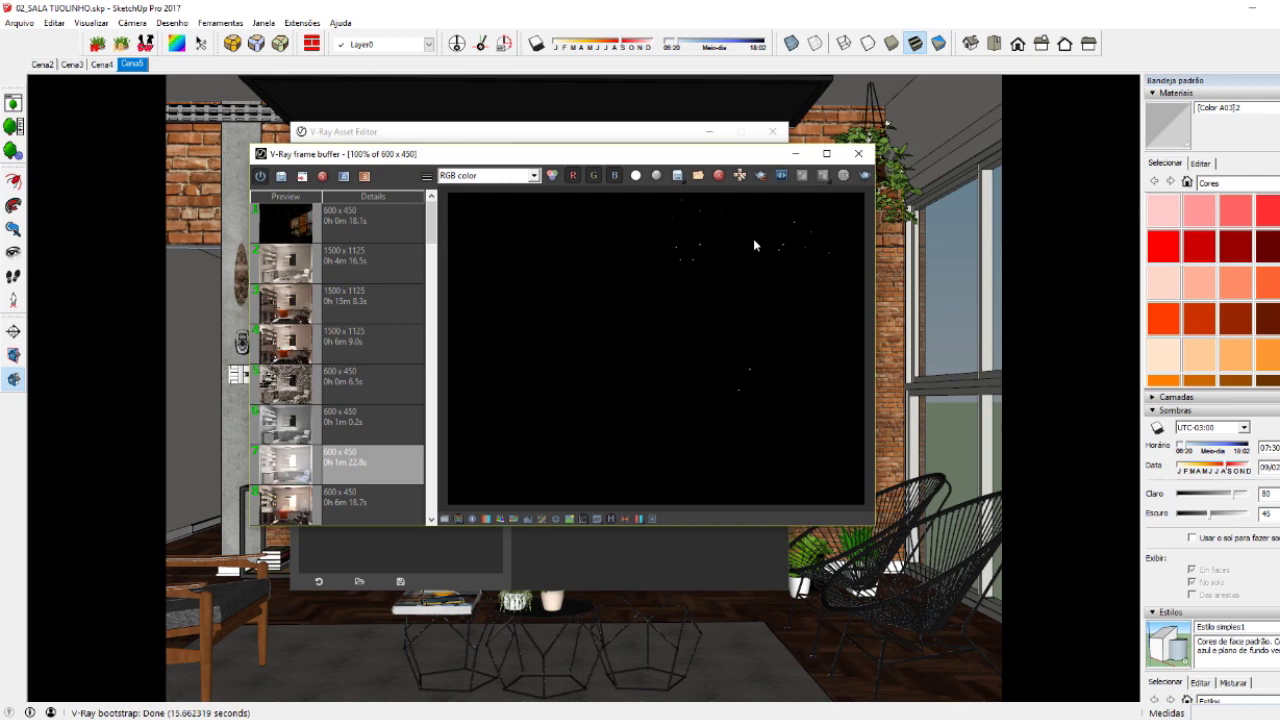
{"action": "double_click", "coordinate": [368, 445]}
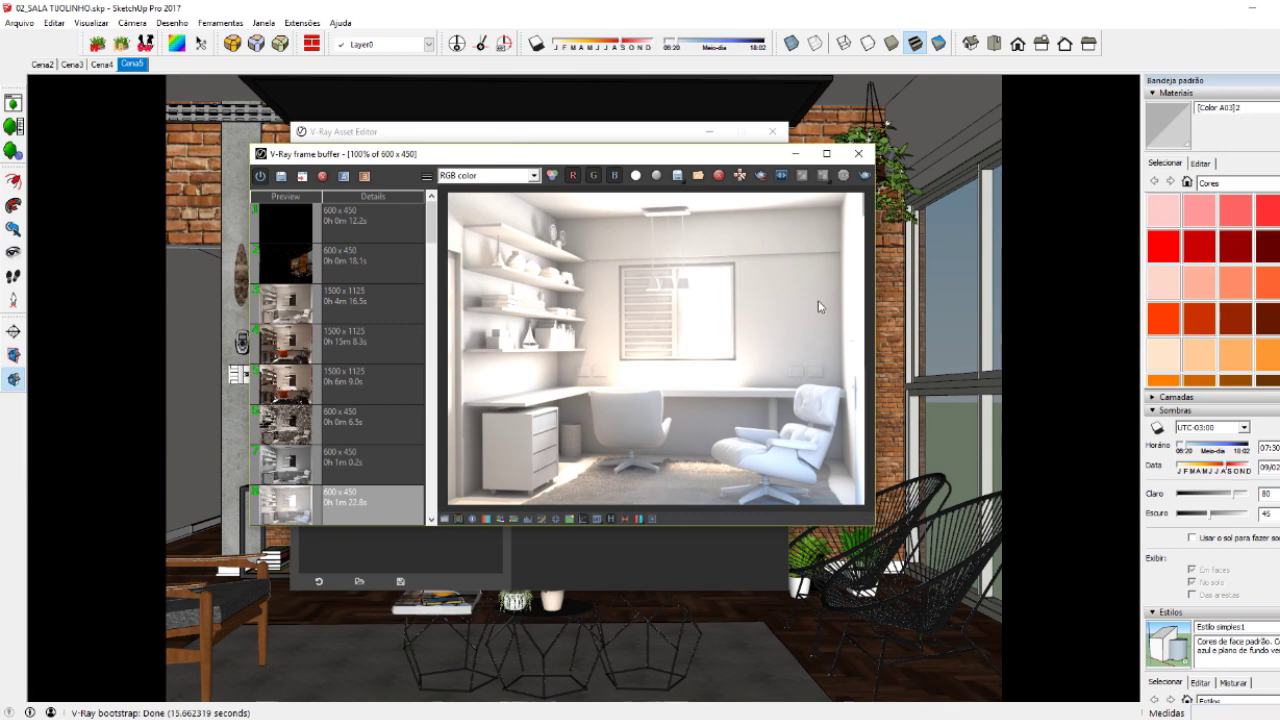
{"action": "left_click", "coordinate": [796, 154]}
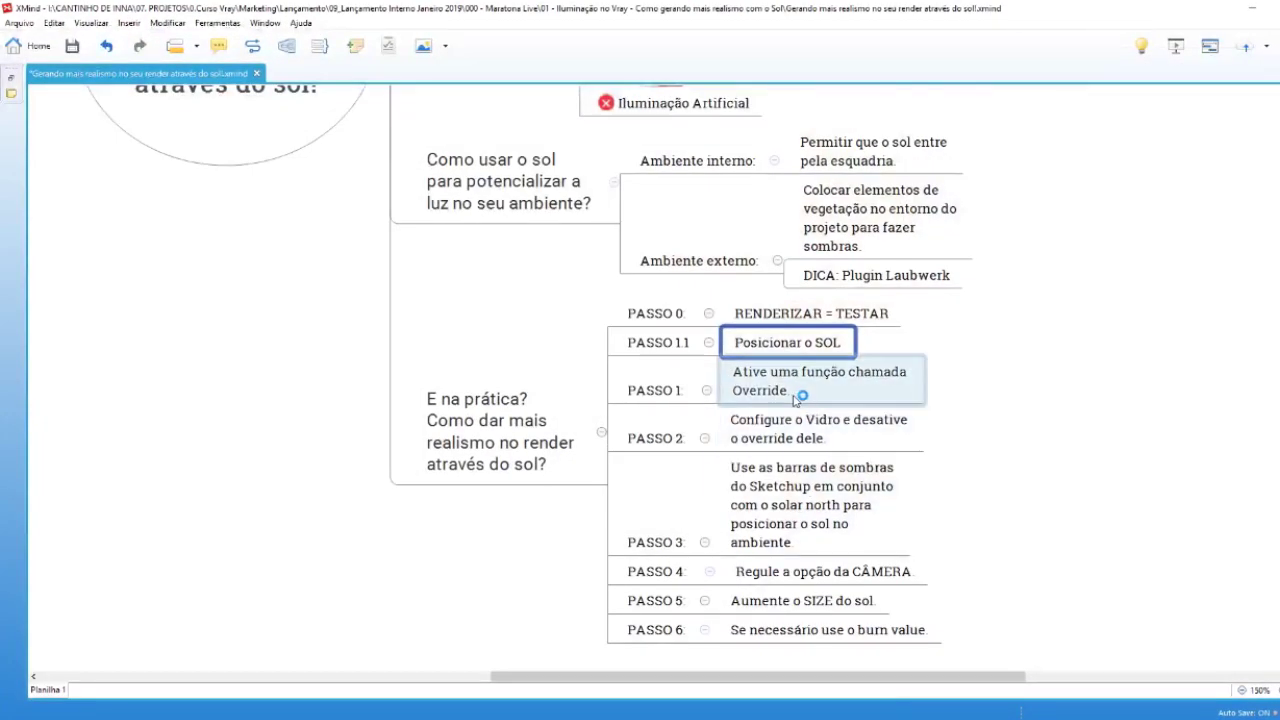
- In XMind, review the Posicionar o SOL and Sombras marcadas nodes
{"action": "left_click", "coordinate": [812, 392]}
{"action": "left_click", "coordinate": [742, 347]}
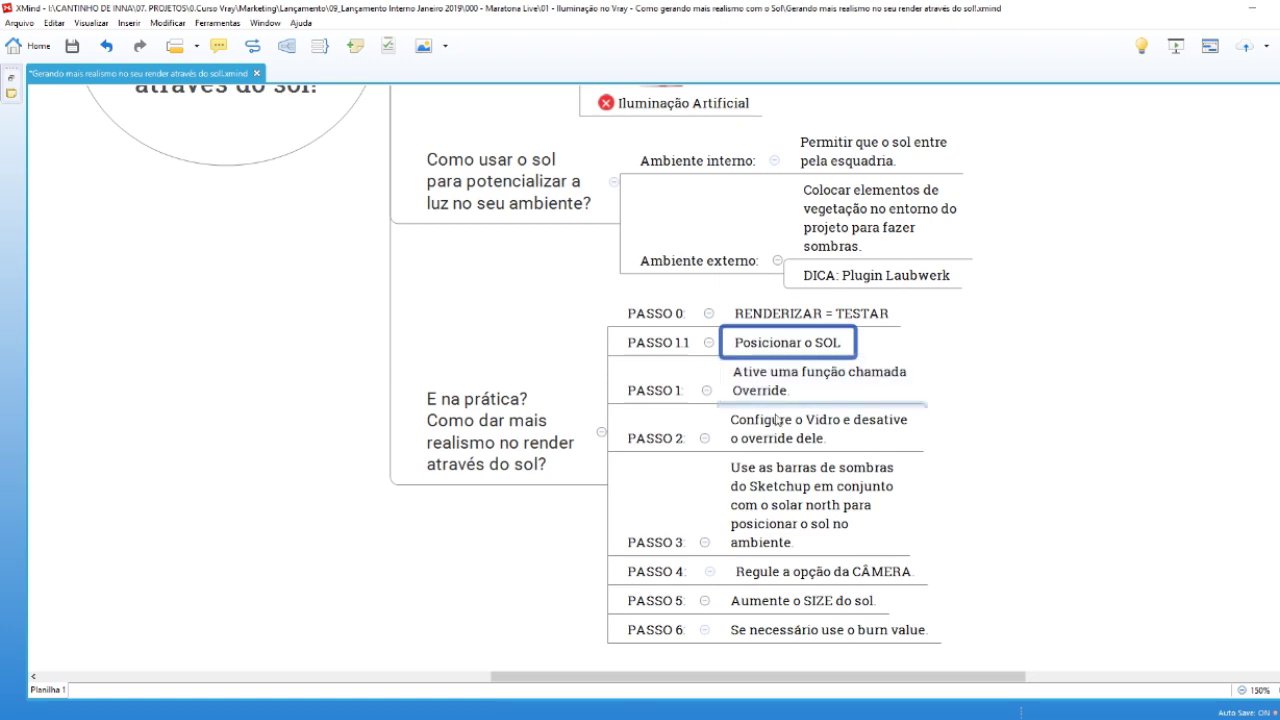
{"action": "scroll", "coordinate": [760, 430], "scroll_direction": "up", "scroll_amount": 5}
{"action": "scroll", "coordinate": [711, 446], "scroll_direction": "up", "scroll_amount": 2}
{"action": "scroll", "coordinate": [663, 394], "scroll_direction": "up", "scroll_amount": 1}
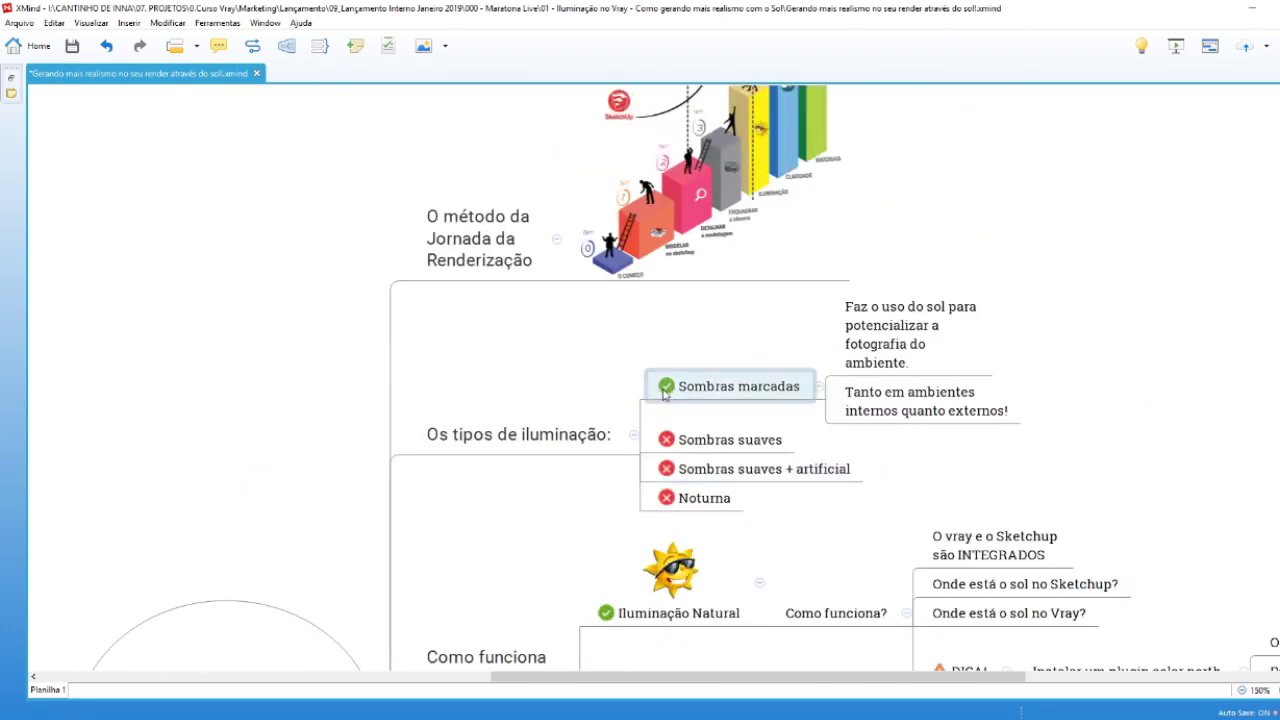
{"action": "left_click", "coordinate": [735, 398]}
- Move down the map to the Override and Configure o Vidro step nodes
{"action": "scroll", "coordinate": [781, 496], "scroll_direction": "down", "scroll_amount": 3}
{"action": "scroll", "coordinate": [781, 496], "scroll_direction": "down", "scroll_amount": 1}
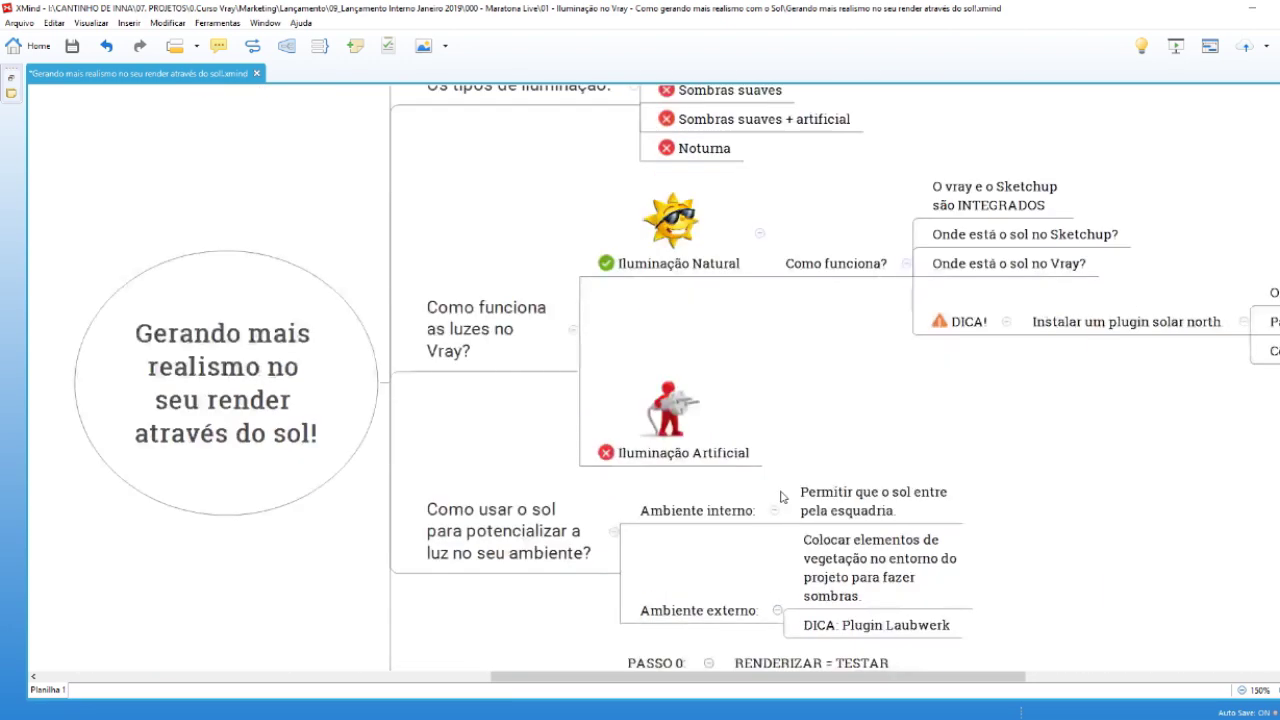
{"action": "scroll", "coordinate": [781, 496], "scroll_direction": "down", "scroll_amount": 2}
{"action": "scroll", "coordinate": [791, 493], "scroll_direction": "down", "scroll_amount": 1}
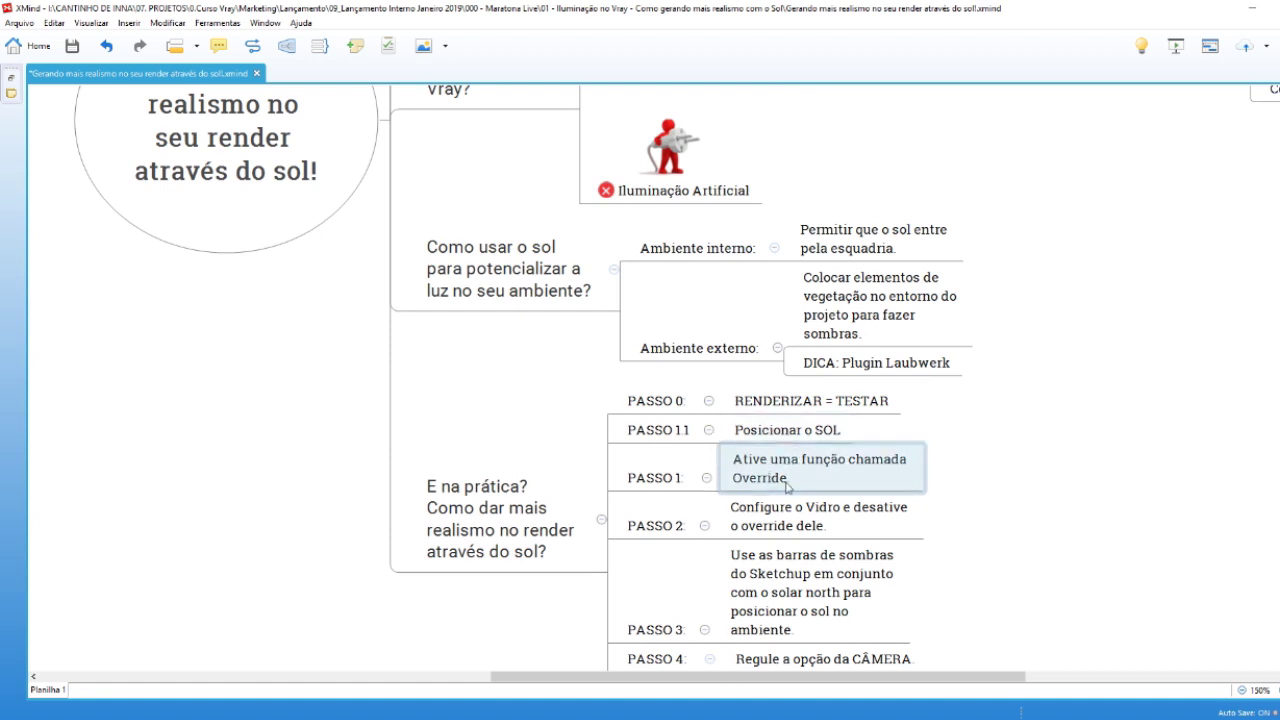
{"action": "left_click", "coordinate": [788, 484]}
{"action": "scroll", "coordinate": [786, 482], "scroll_direction": "down", "scroll_amount": 2}
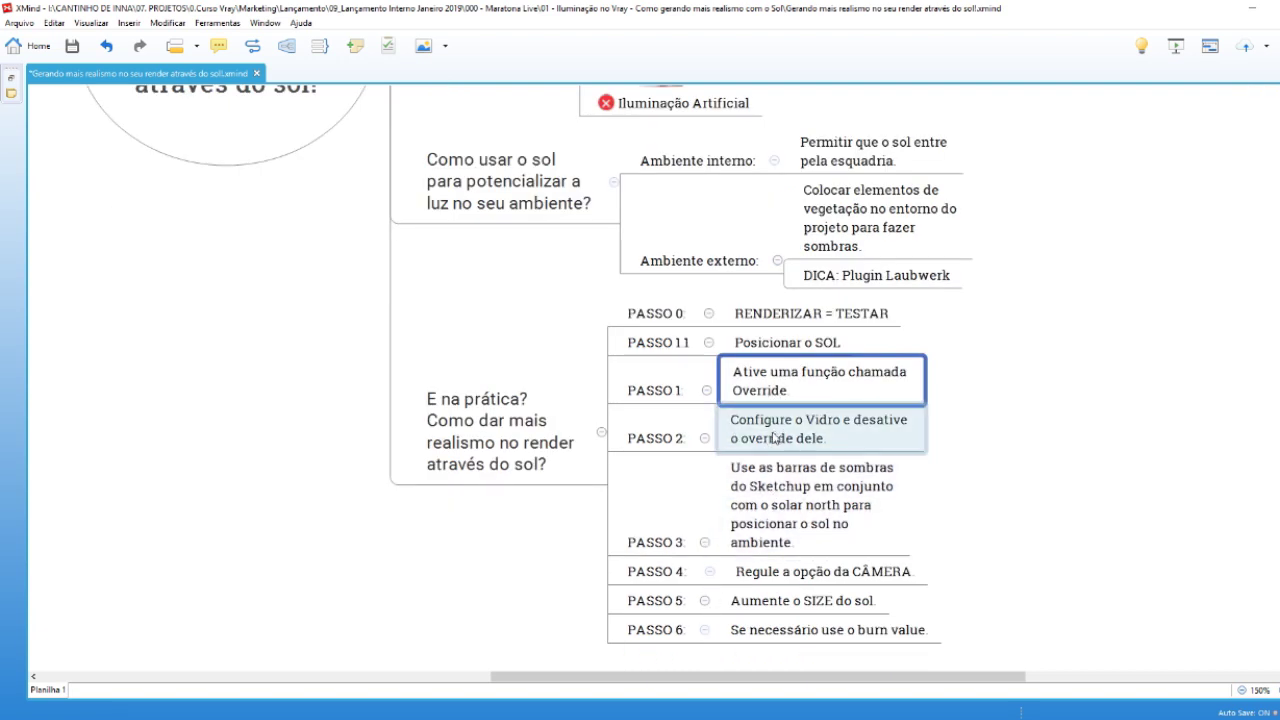
{"action": "left_click", "coordinate": [763, 437]}
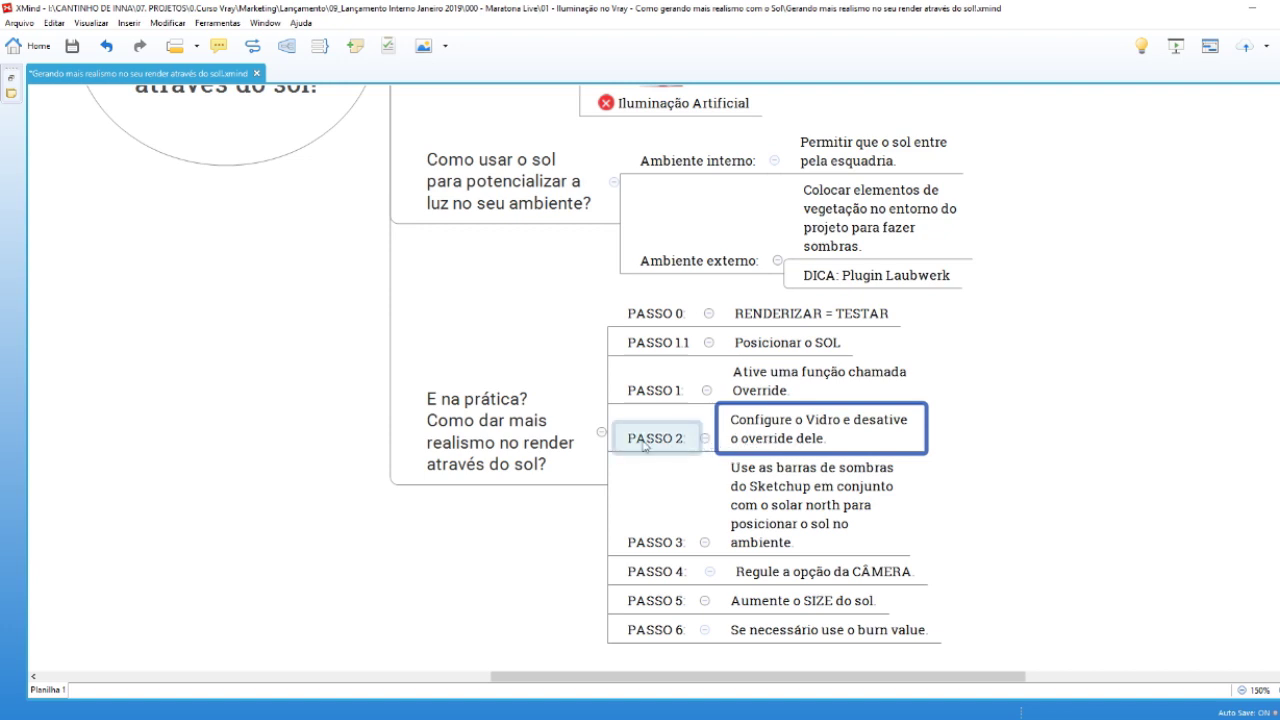
- Change the PASSO 1.1 label to PASSO 1 and retype the following step numbers
{"action": "double_click", "coordinate": [669, 343]}
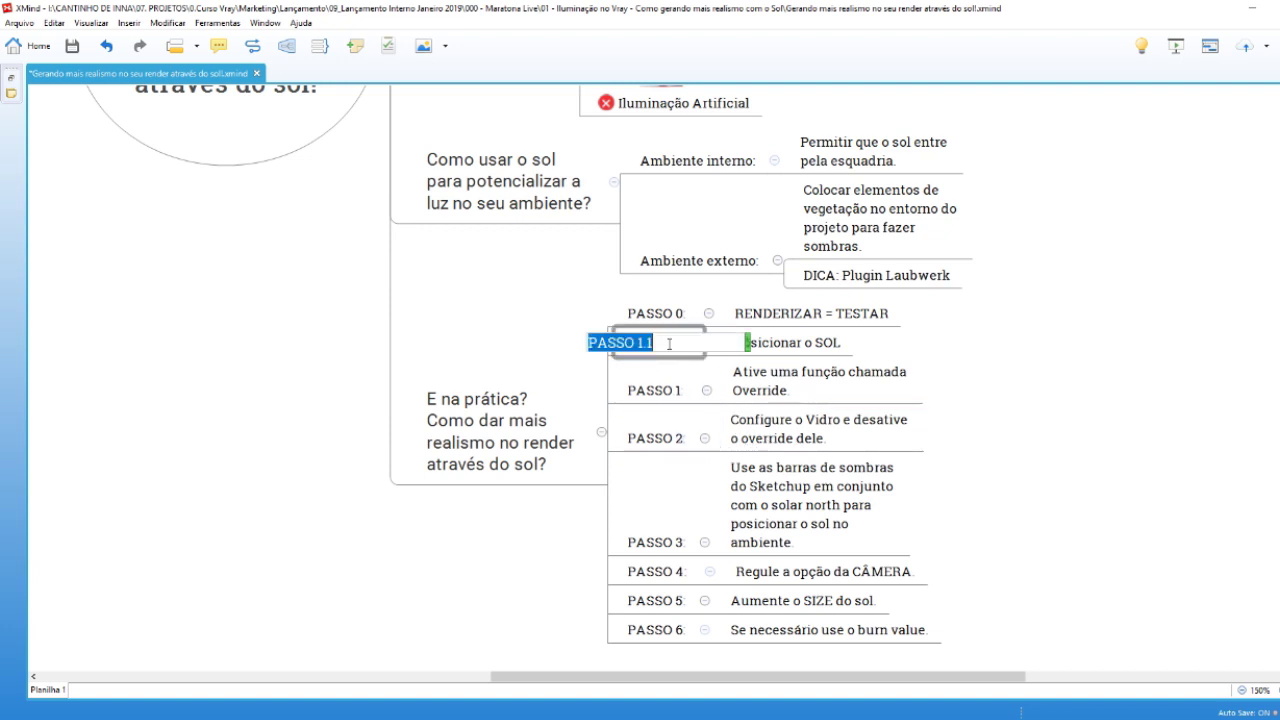
{"action": "double_click", "coordinate": [640, 343]}
{"action": "key", "text": "BackSpace"}
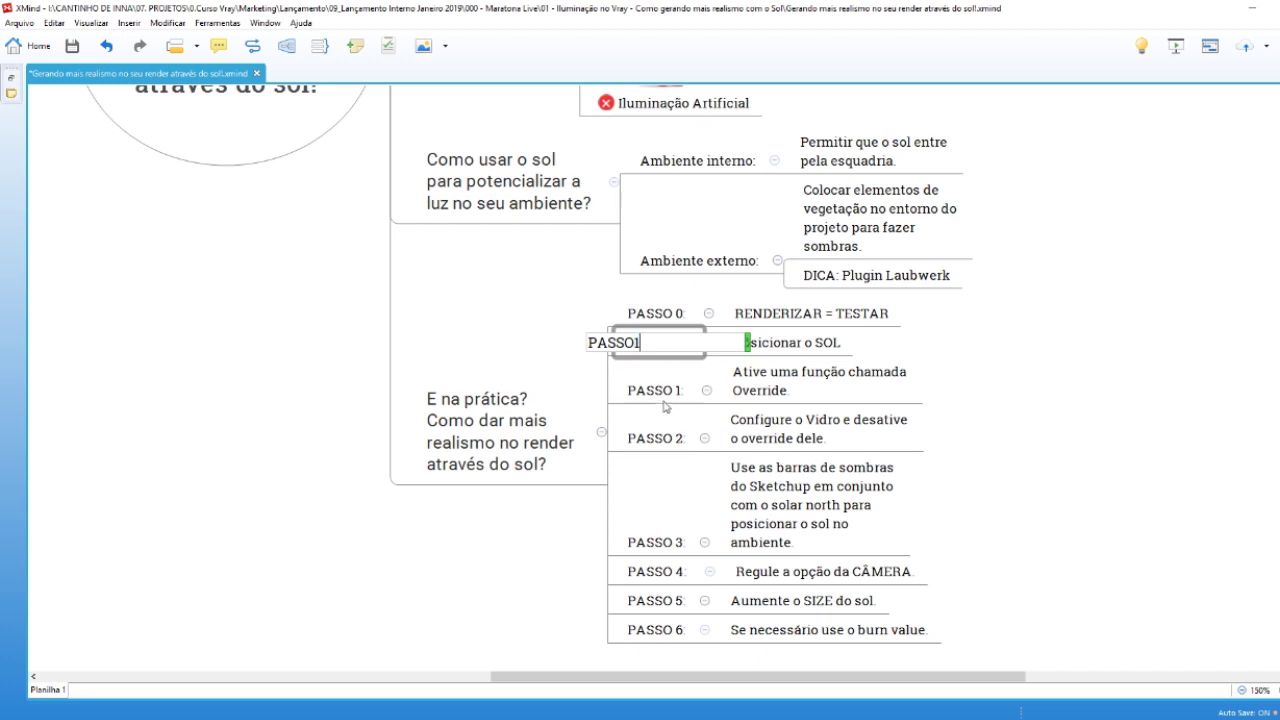
{"action": "type", "text": " 1"}
{"action": "double_click", "coordinate": [655, 390]}
{"action": "type", "text": "23"}
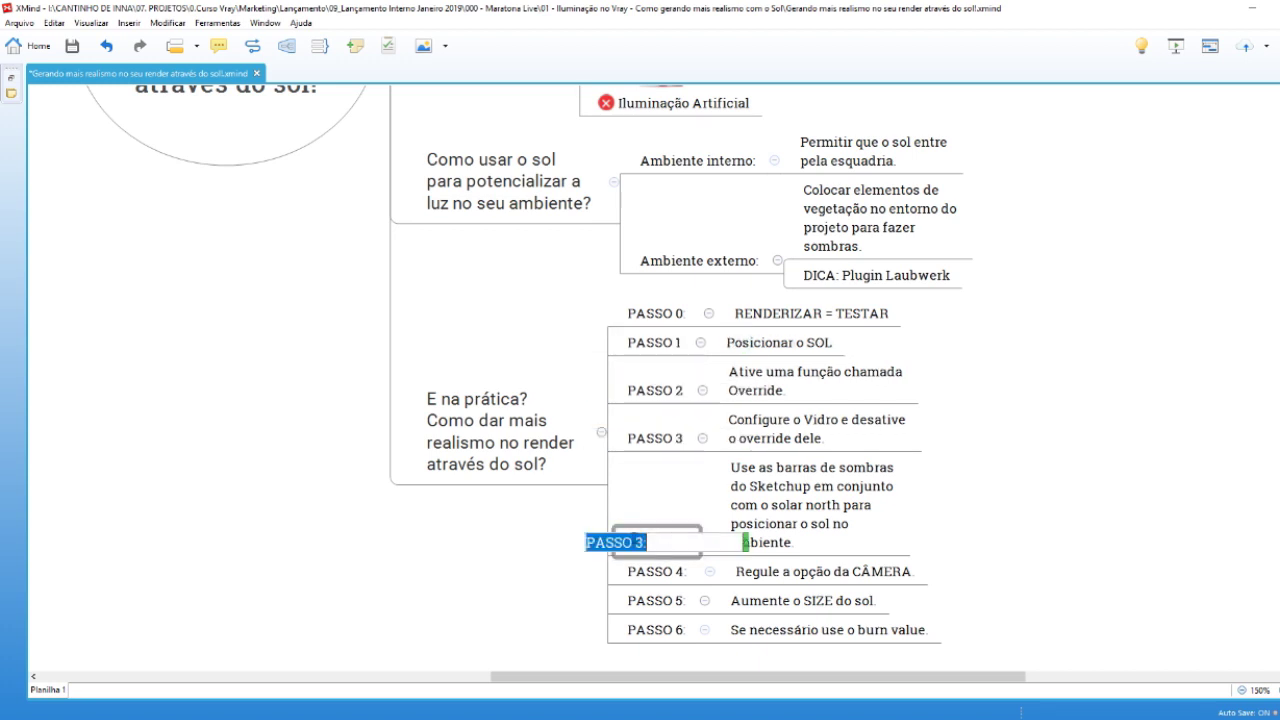
{"action": "type", "text": "4"}
- Renumber the remaining step labels to PASSO 5, PASSO 6 and PASSO 7
{"action": "double_click", "coordinate": [643, 571]}
{"action": "type", "text": "5"}
{"action": "double_click", "coordinate": [673, 600]}
{"action": "double_click", "coordinate": [673, 597]}
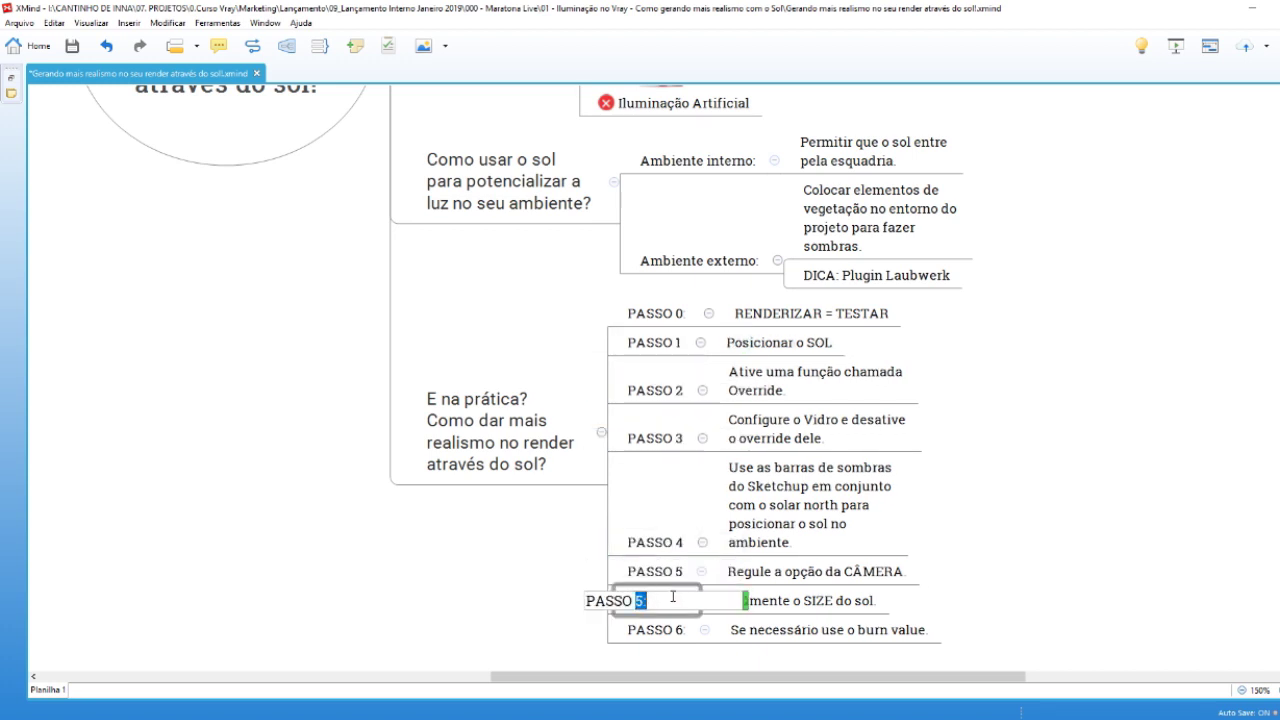
{"action": "type", "text": "6"}
{"action": "left_click", "coordinate": [670, 629]}
{"action": "double_click", "coordinate": [670, 629]}
{"action": "double_click", "coordinate": [642, 629]}
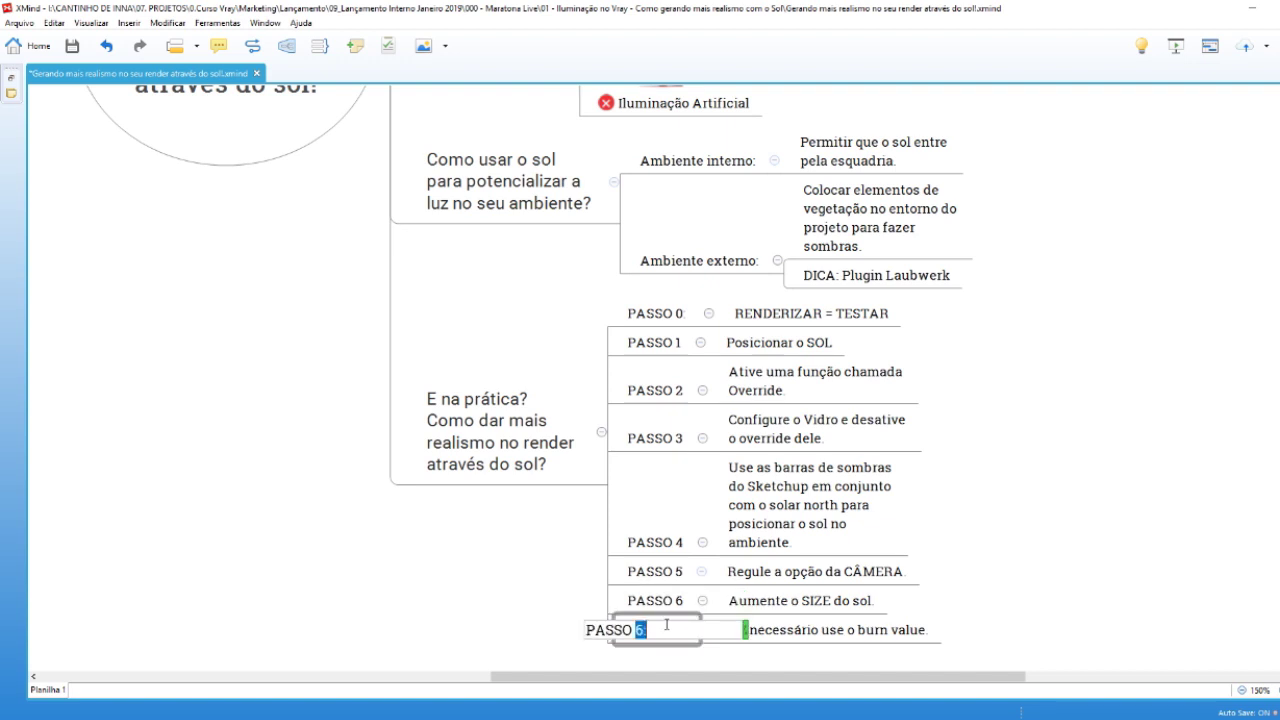
{"action": "type", "text": "7"}
{"action": "left_click", "coordinate": [973, 558]}
- Review the PASSO 0 RENDERIZAR = TESTAR, Override and glass configuration nodes
{"action": "left_click", "coordinate": [800, 313]}
{"action": "left_click", "coordinate": [655, 313]}
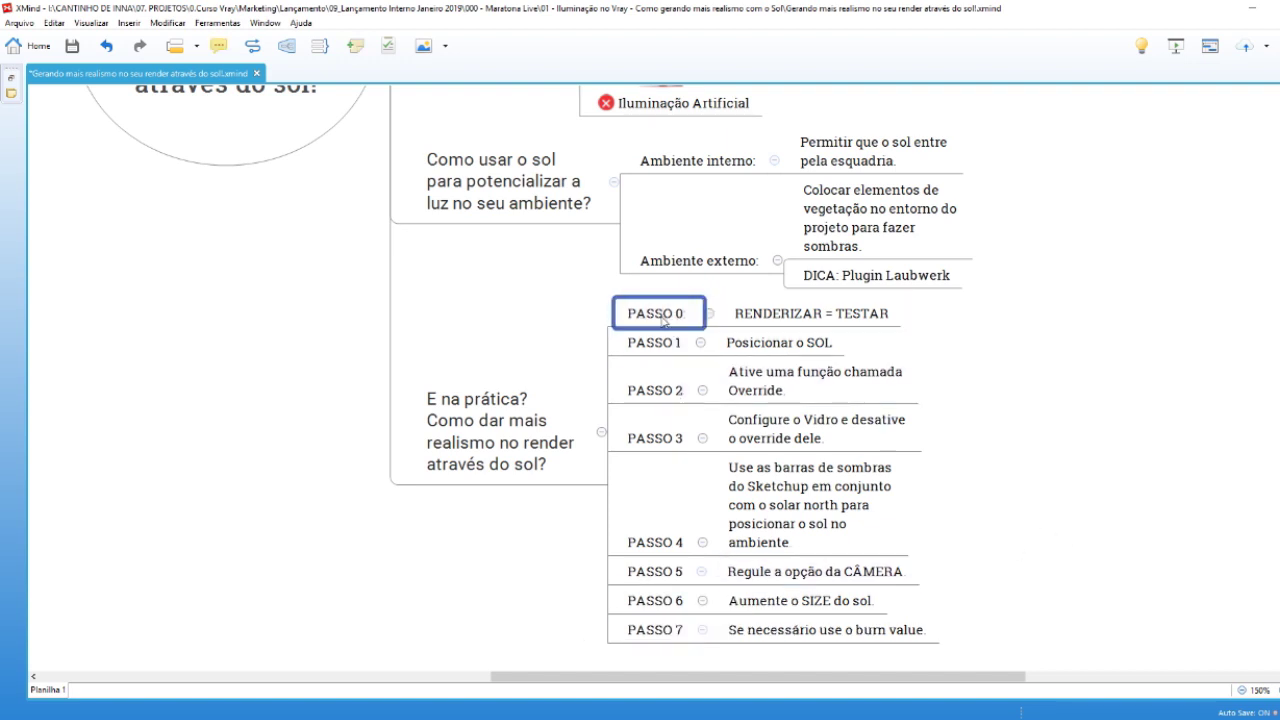
{"action": "left_click", "coordinate": [745, 313]}
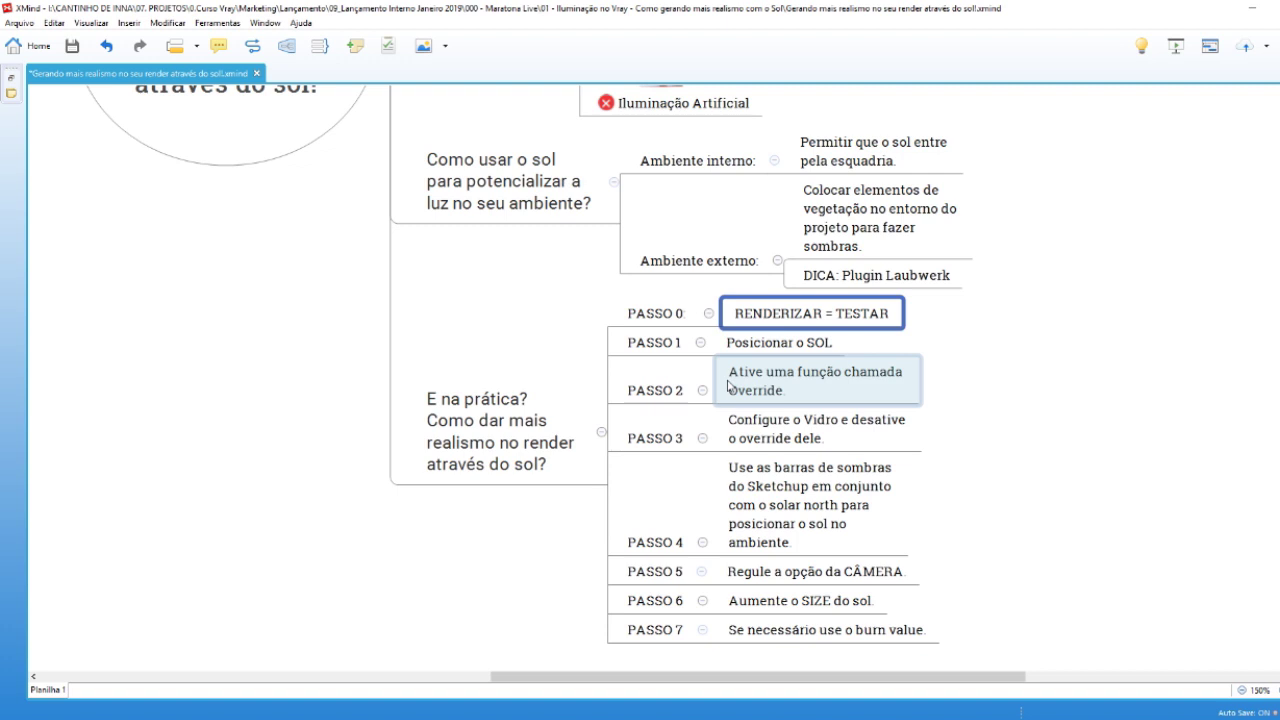
{"action": "left_click", "coordinate": [766, 396]}
{"action": "type", "text": "O"}
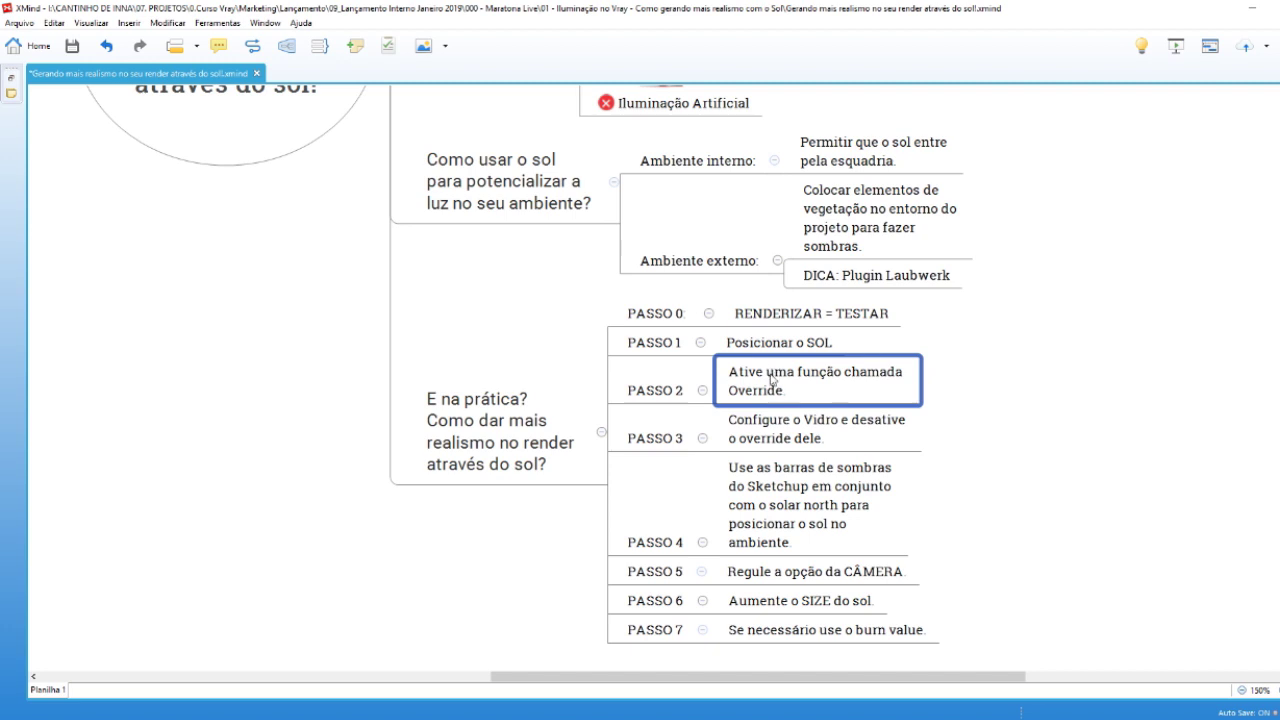
{"action": "left_click", "coordinate": [770, 424]}
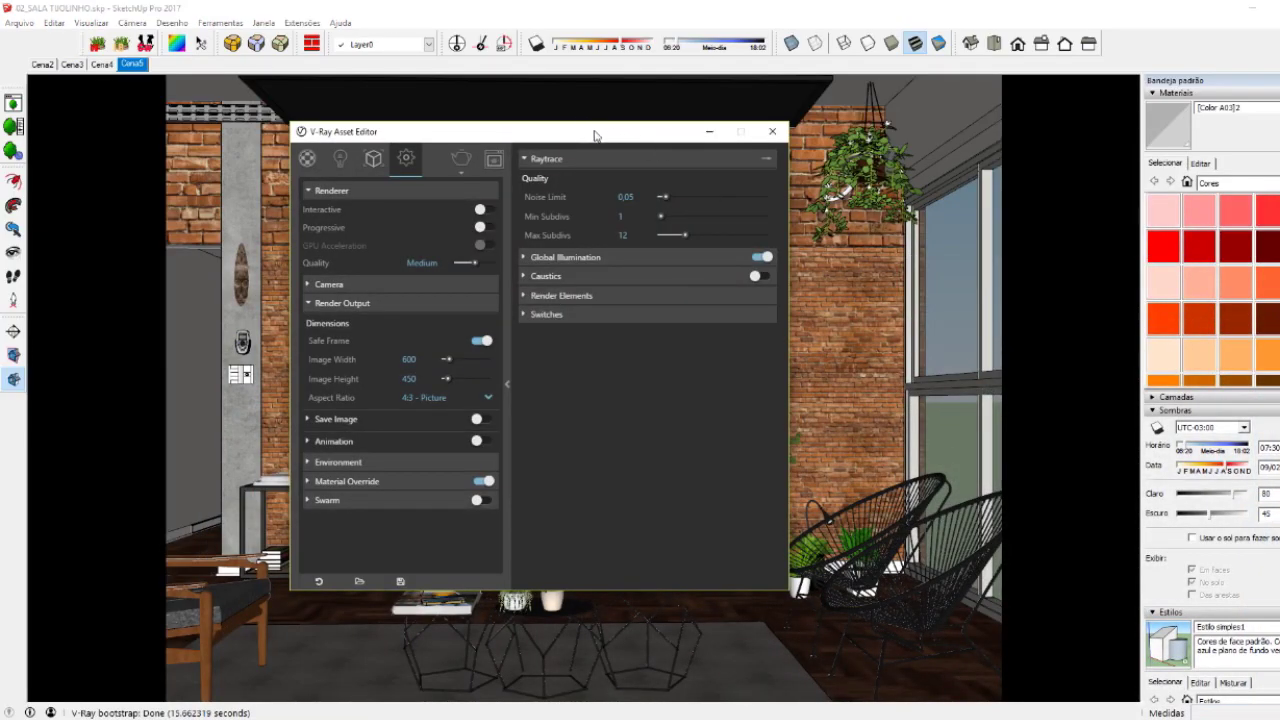
- Drag the V-Ray Asset Editor aside and close it, returning to the viewport
{"action": "left_click_drag", "start_coordinate": [594, 131], "coordinate": [712, 131]}
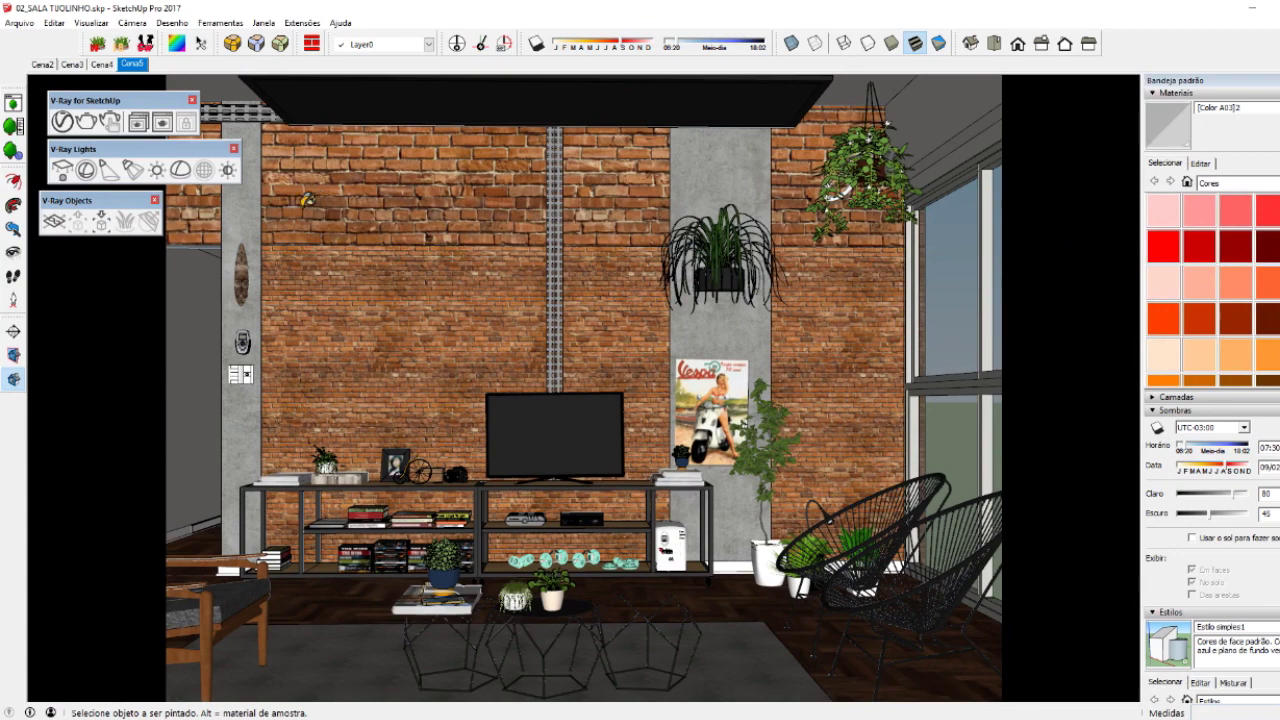
- Sample the brick wall material and inspect its V-Ray settings
{"action": "left_click", "coordinate": [62, 121]}
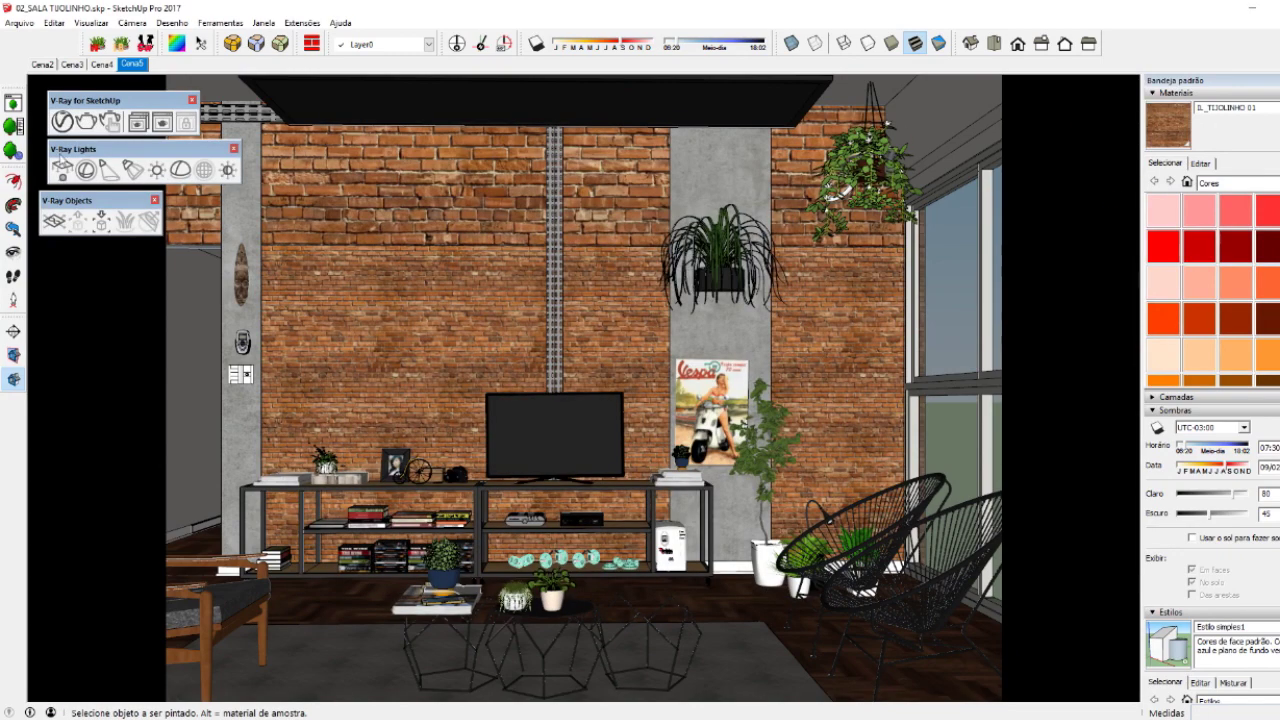
{"action": "left_click", "coordinate": [62, 121]}
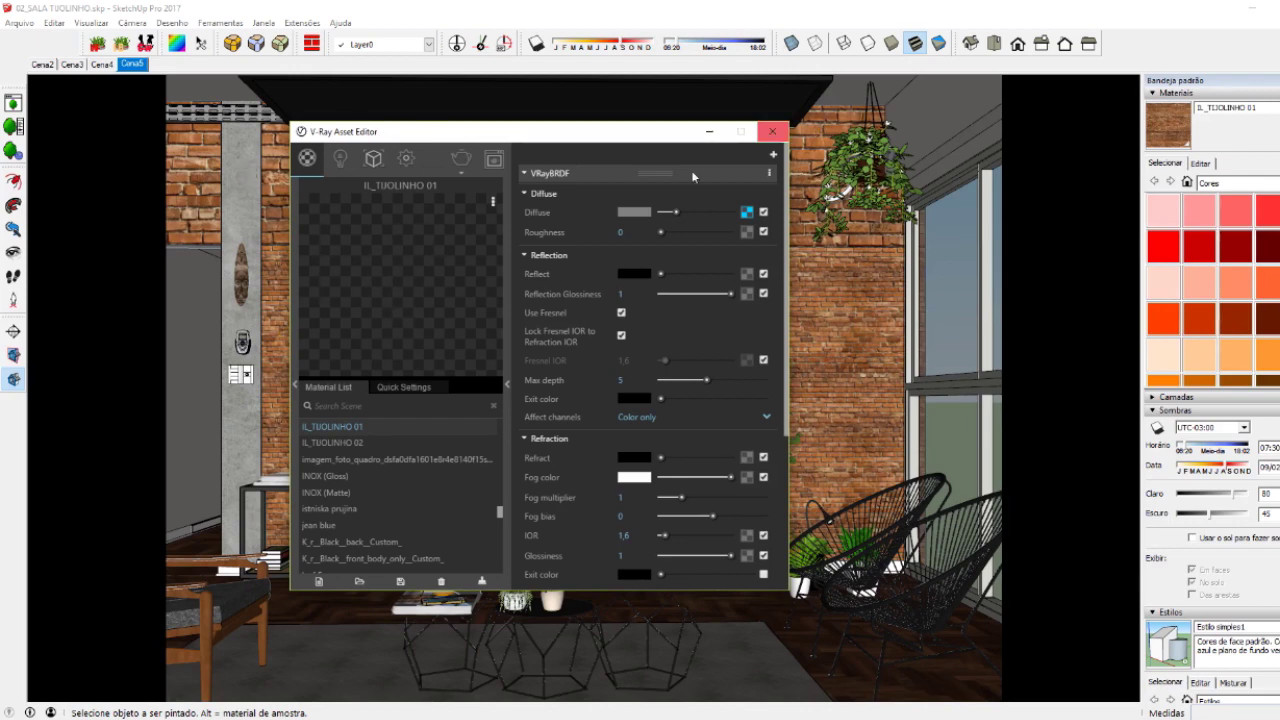
{"action": "left_click", "coordinate": [772, 131]}
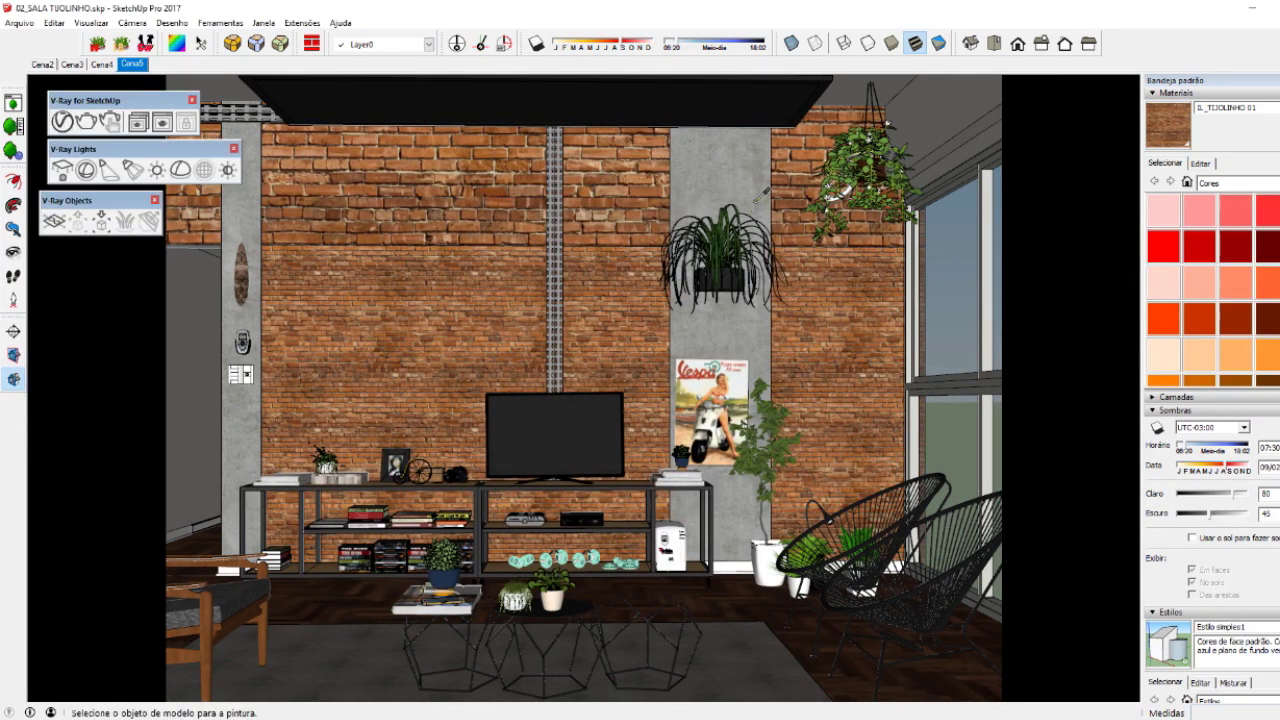
- Sample scene materials down to the 'Tapete de pelúcia cinza escuro' rug and open its V-Ray settings
{"action": "left_click", "coordinate": [730, 177], "text": "alt"}
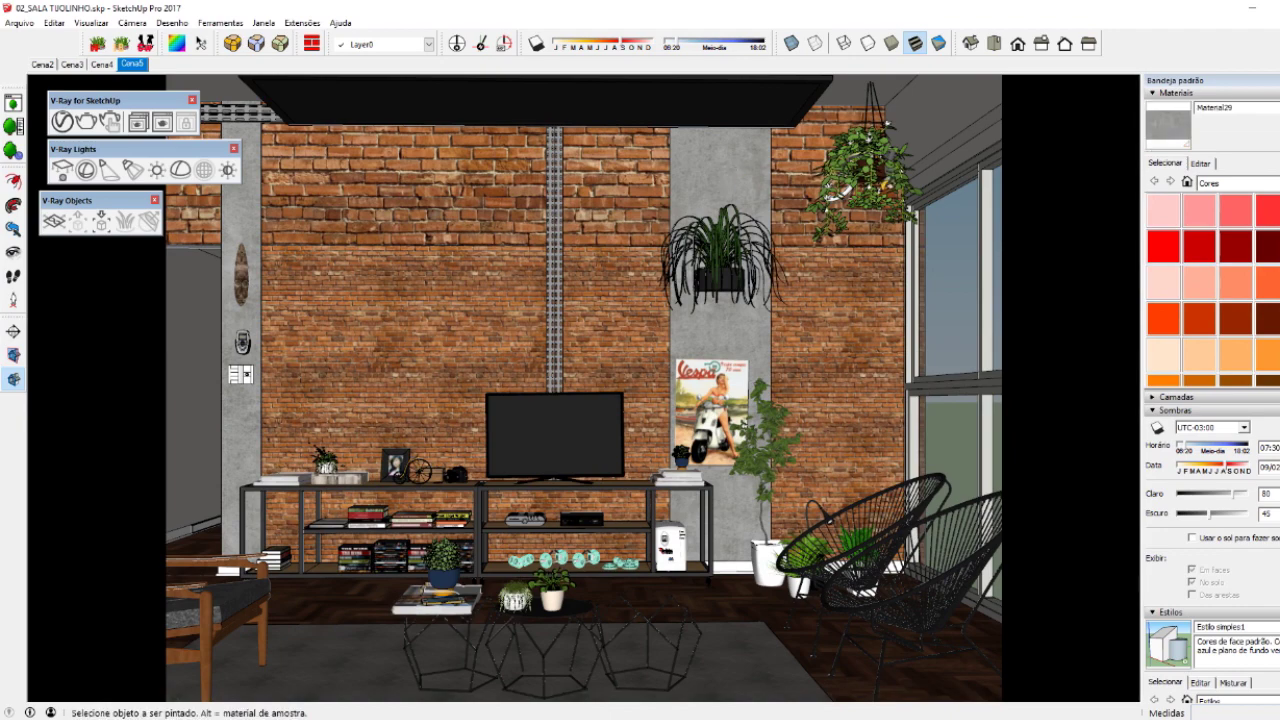
{"action": "left_click", "coordinate": [541, 429], "text": "alt"}
{"action": "left_click", "coordinate": [663, 100], "text": "alt"}
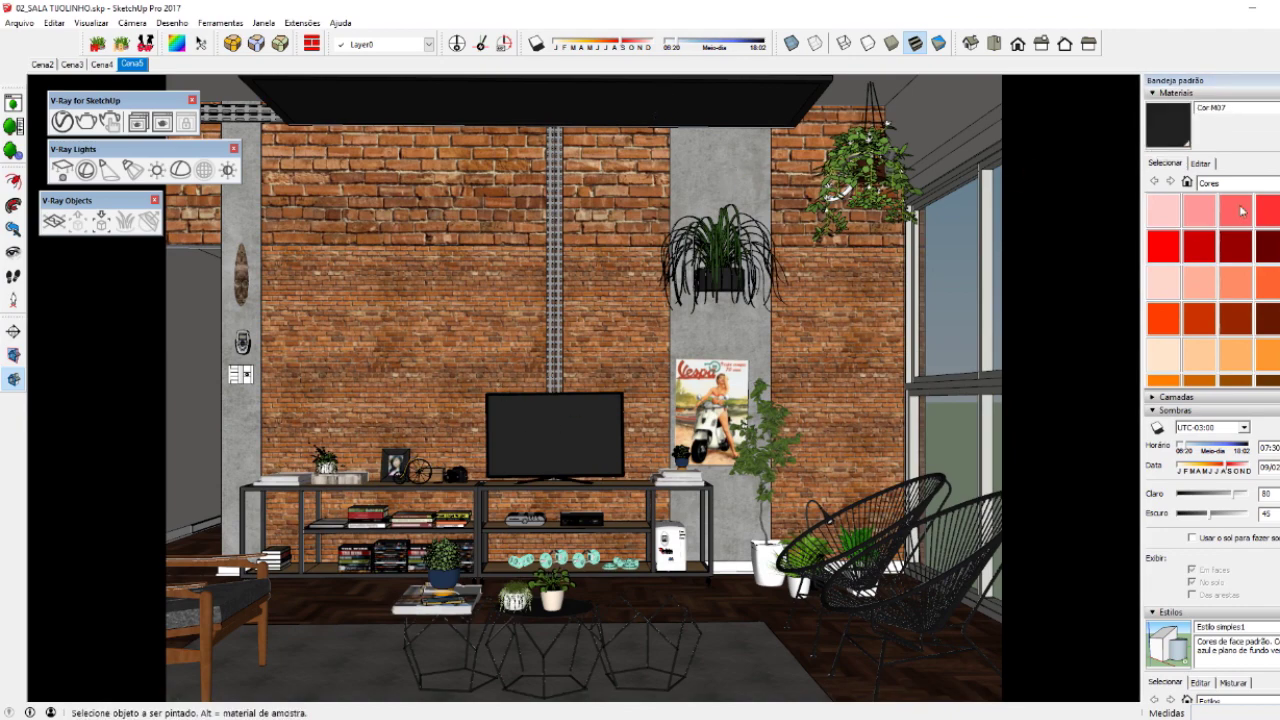
{"action": "left_click", "coordinate": [233, 600], "text": "alt"}
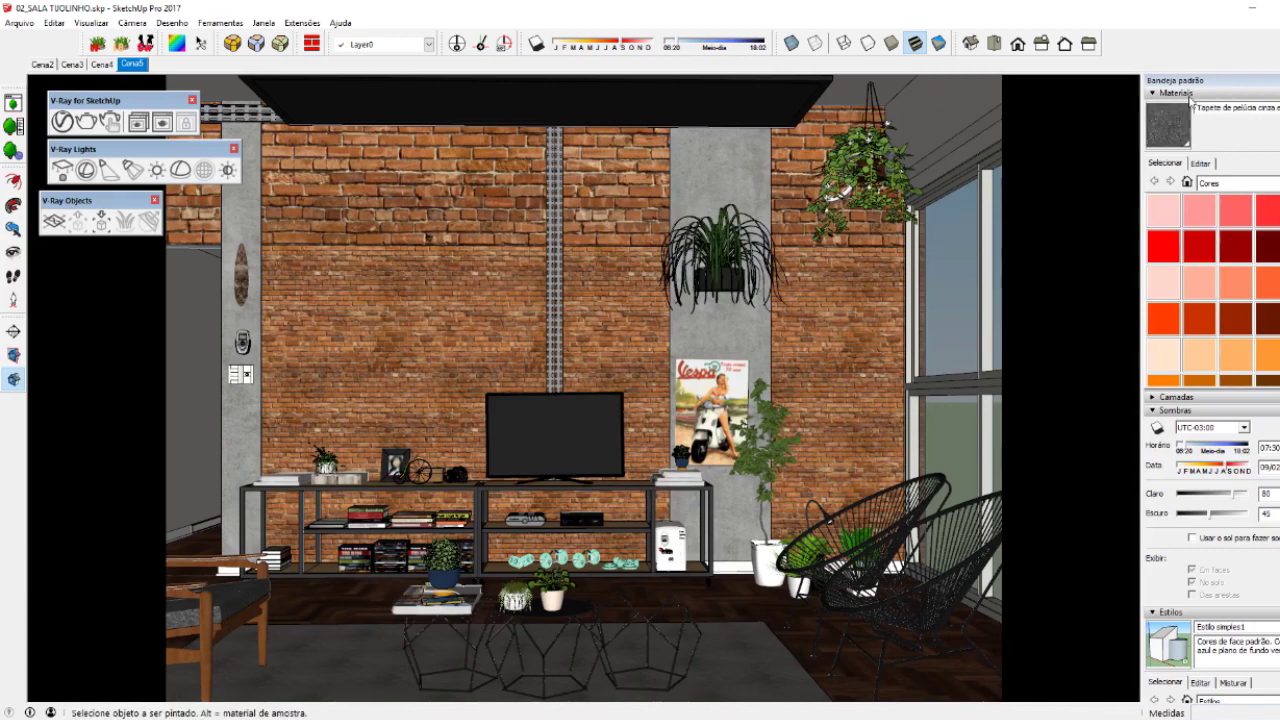
{"action": "left_click", "coordinate": [62, 121]}
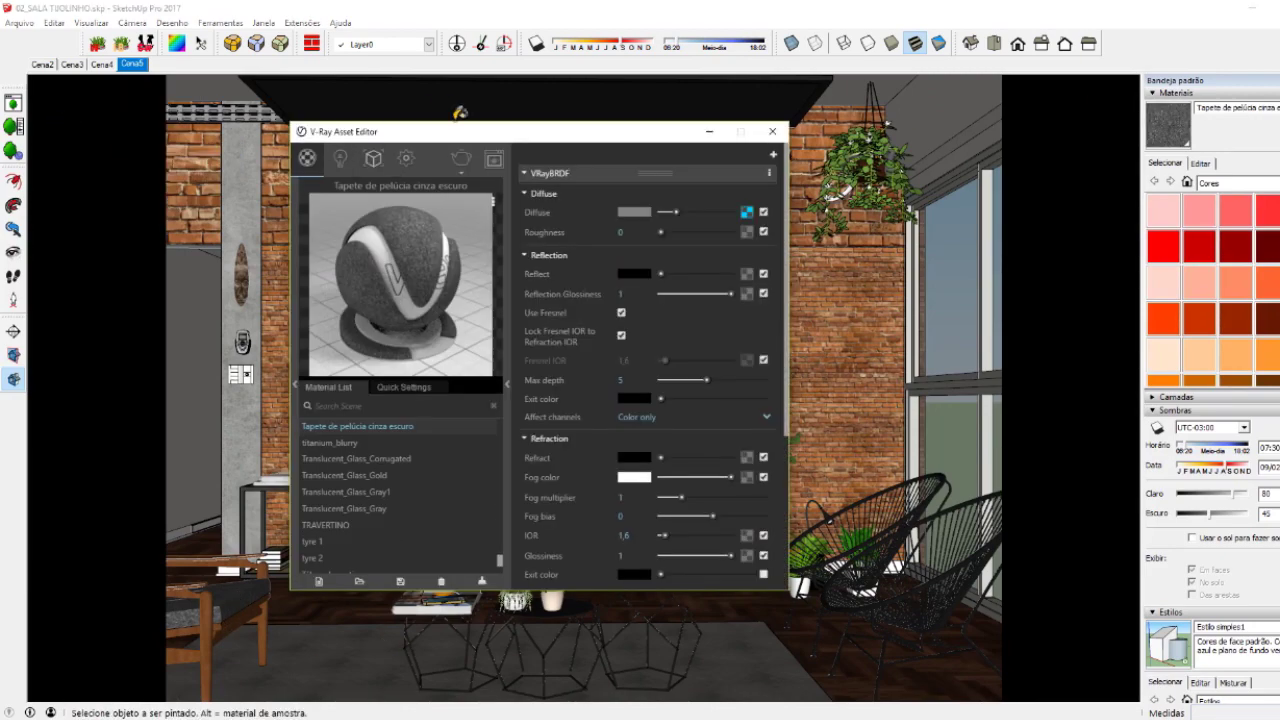
{"action": "left_click_drag", "start_coordinate": [458, 134], "coordinate": [516, 136]}
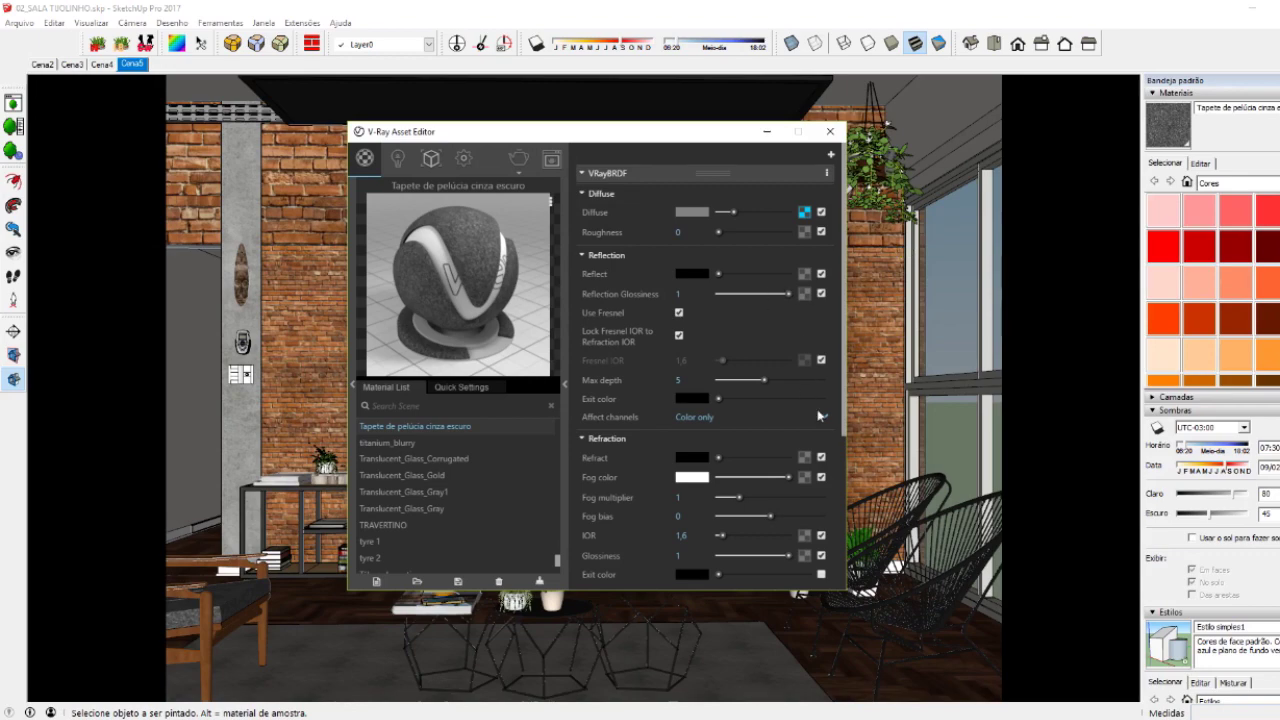
- Review the PASSO 2 Override and PASSO 3 glass topics in XMind, then return to SketchUp
{"action": "left_click", "coordinate": [830, 131]}
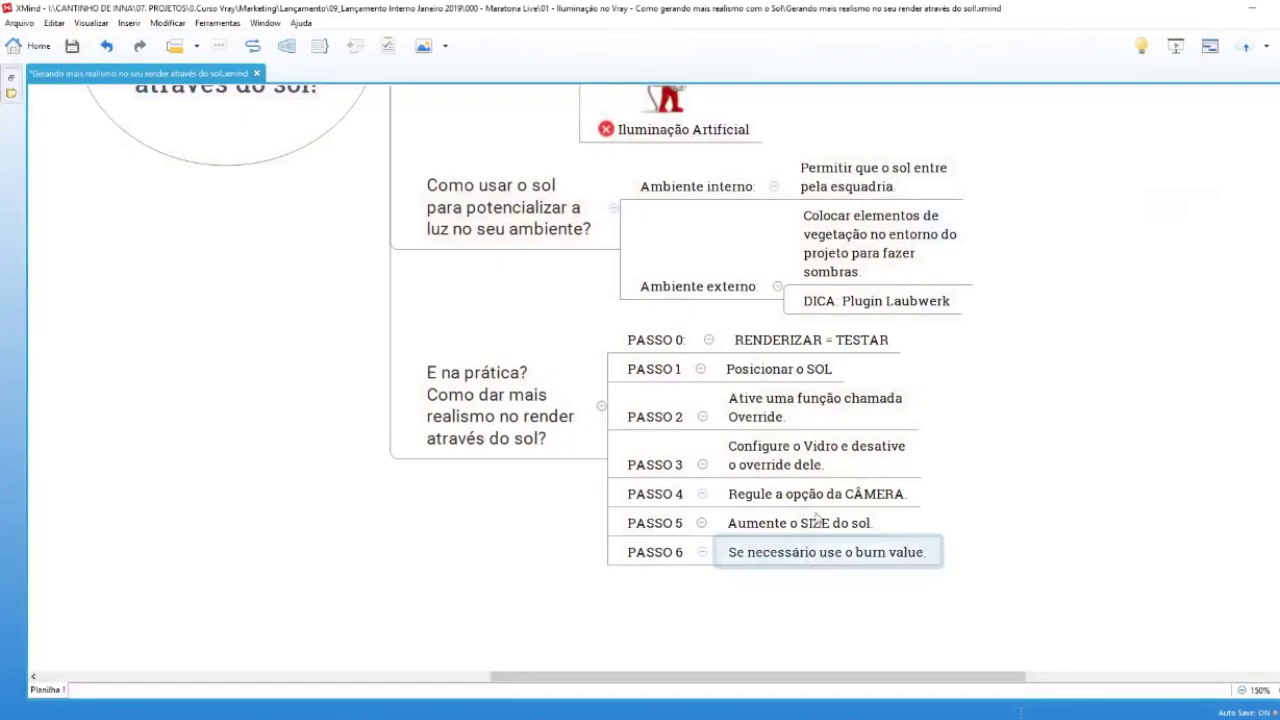
{"action": "left_click", "coordinate": [790, 369]}
{"action": "left_click", "coordinate": [776, 420]}
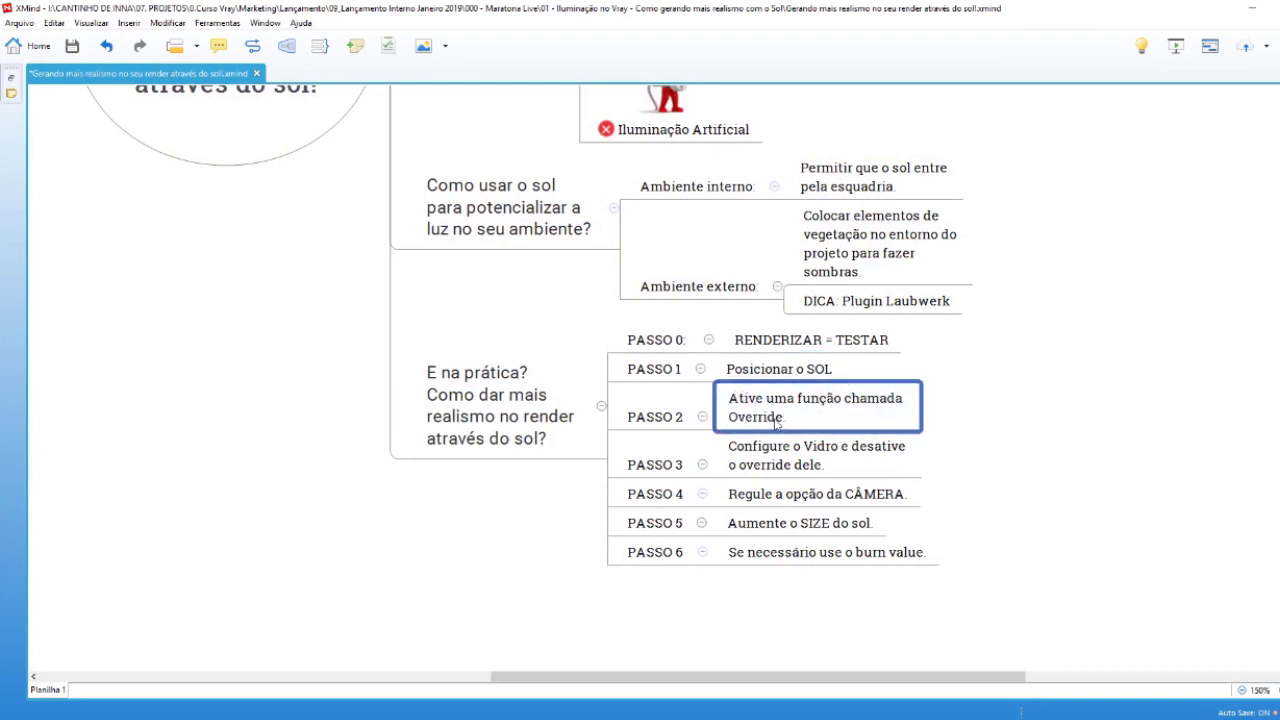
{"action": "left_click", "coordinate": [776, 452]}
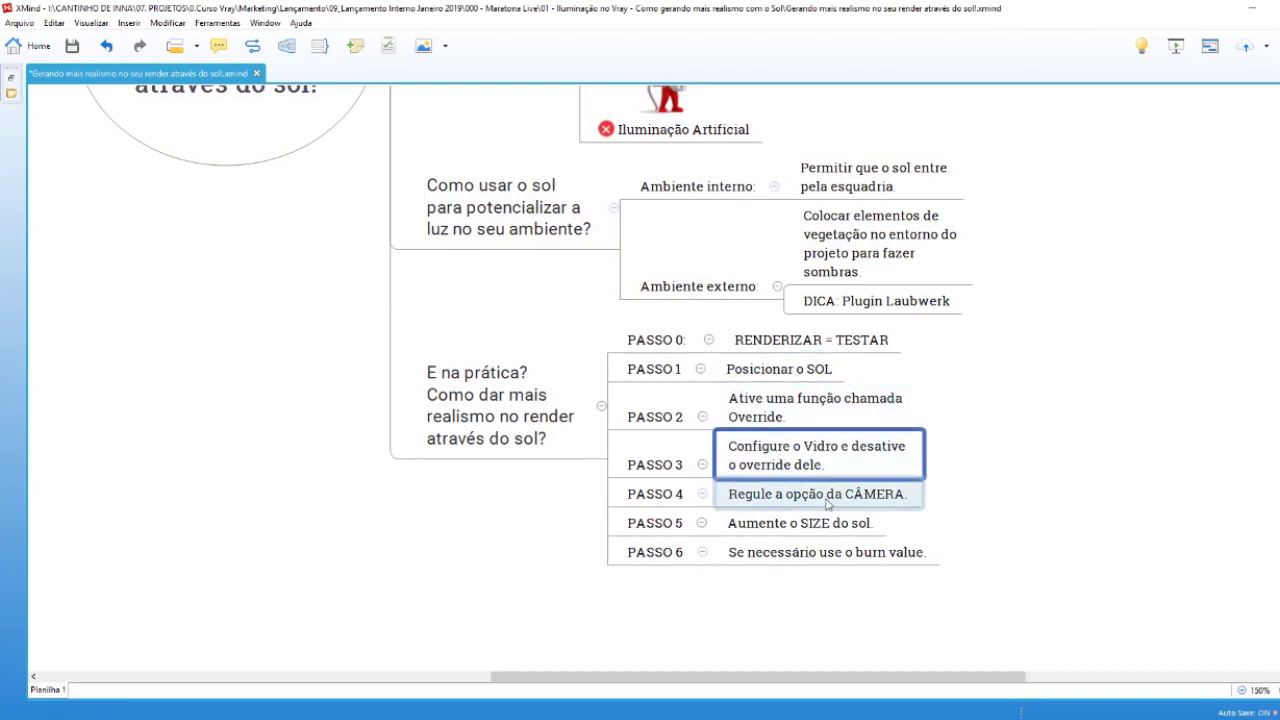
{"action": "key", "text": "alt+Tab"}
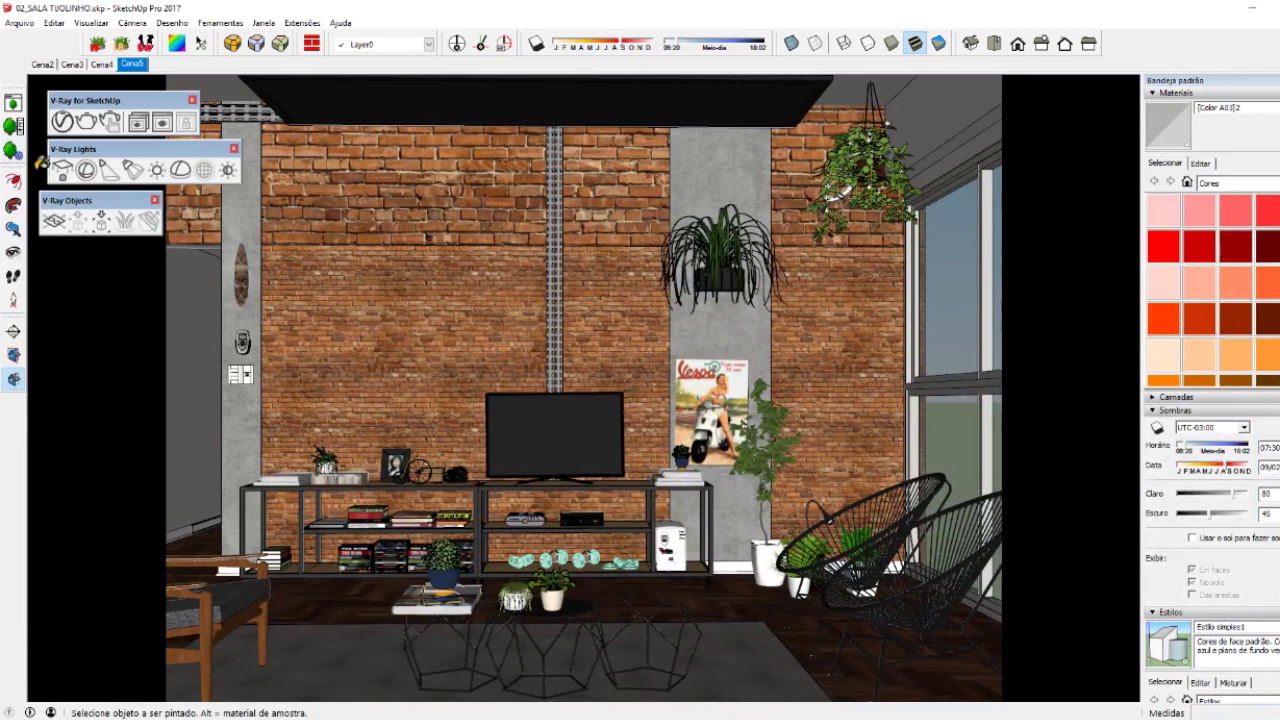
- Reopen the V-Ray Asset Editor on [Color A03]2 and expand its Options rollout
{"action": "left_click", "coordinate": [62, 121]}
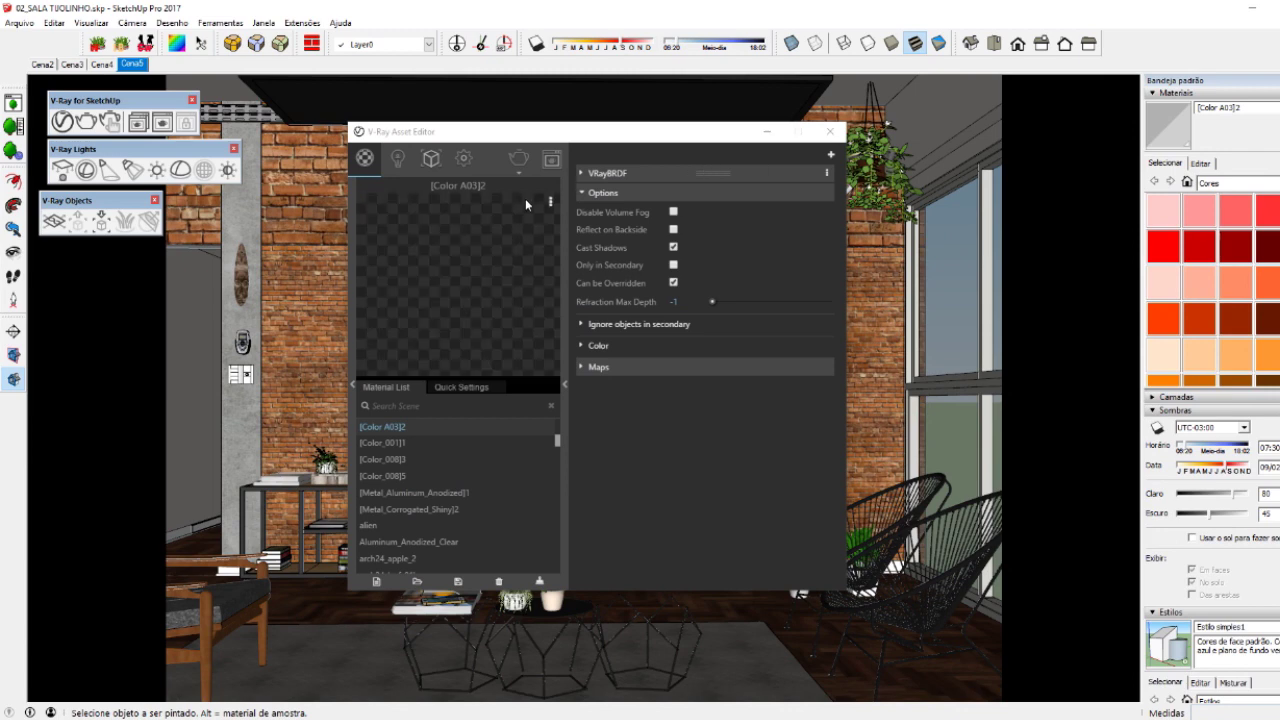
{"action": "left_click", "coordinate": [605, 187]}
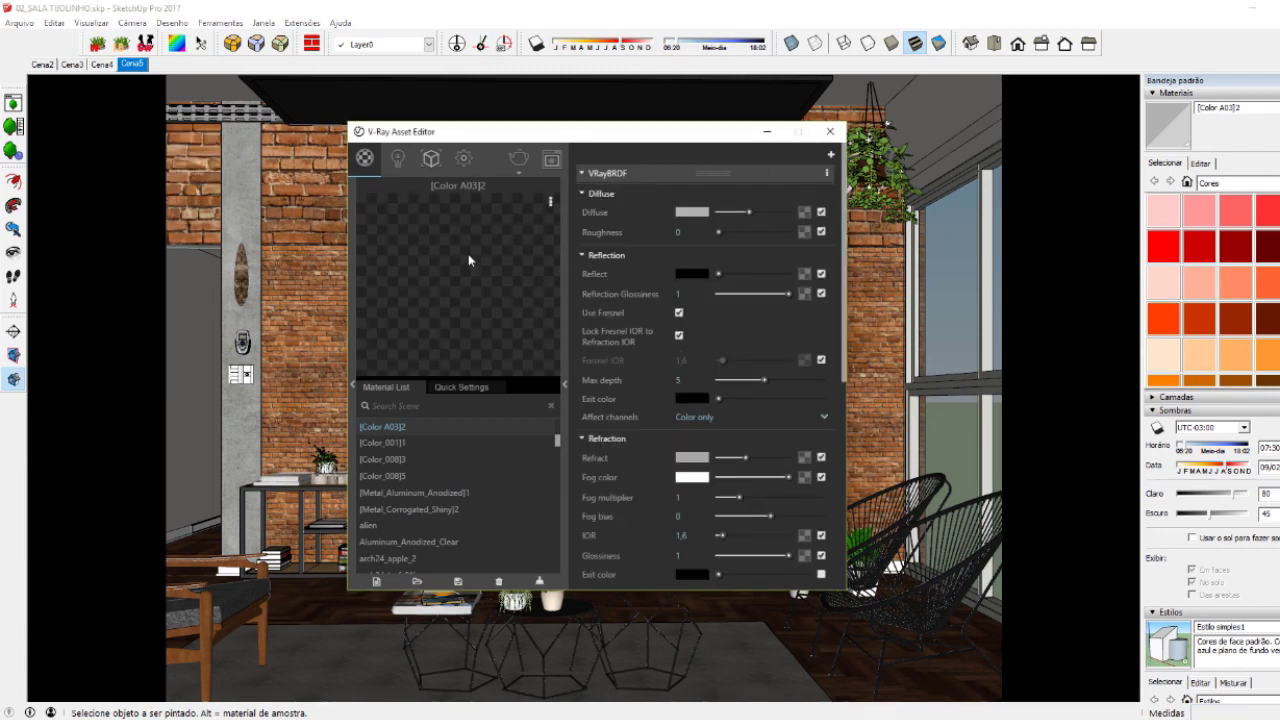
{"action": "left_click", "coordinate": [622, 175]}
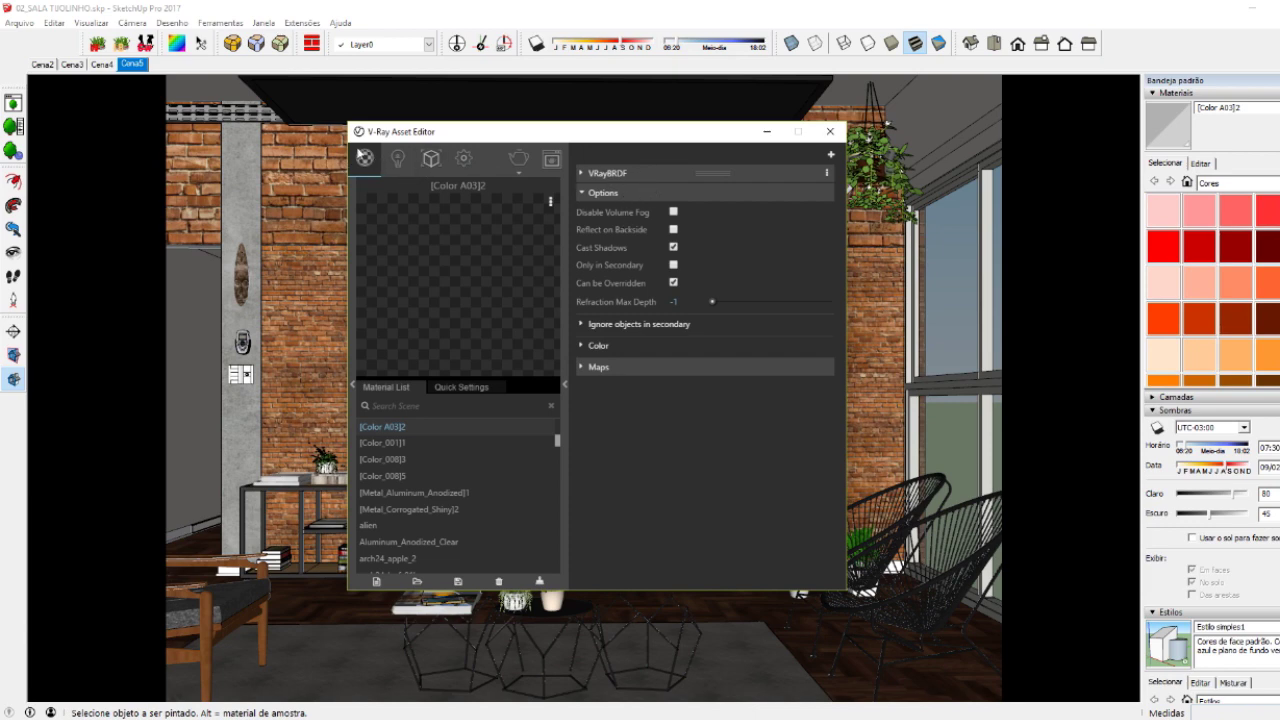
{"action": "left_click", "coordinate": [830, 131]}
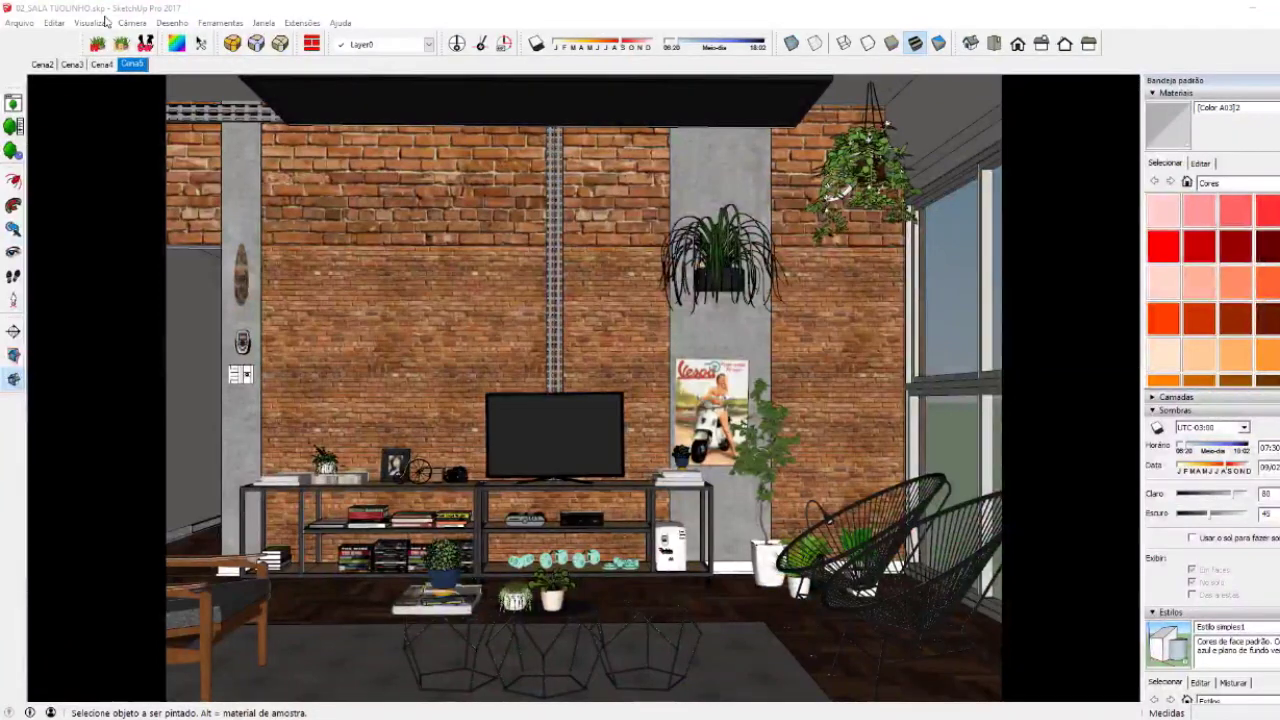
{"action": "left_click", "coordinate": [62, 124]}
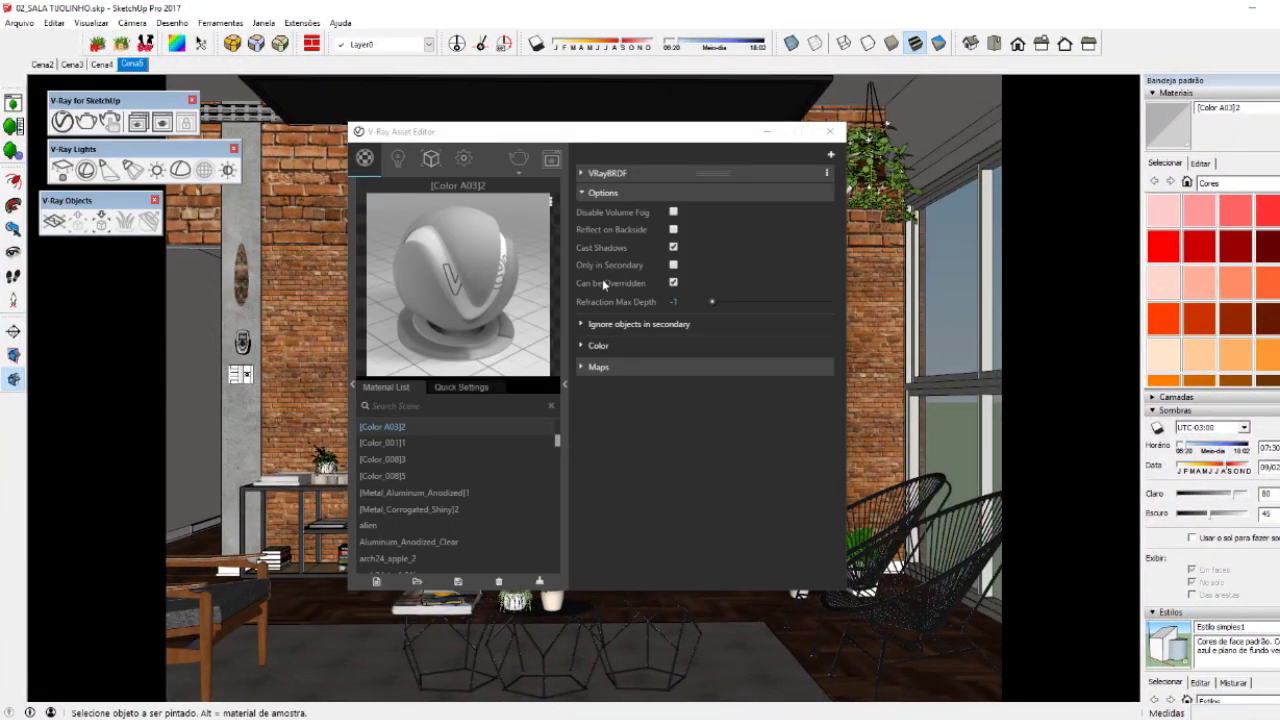
{"action": "left_click", "coordinate": [600, 193]}
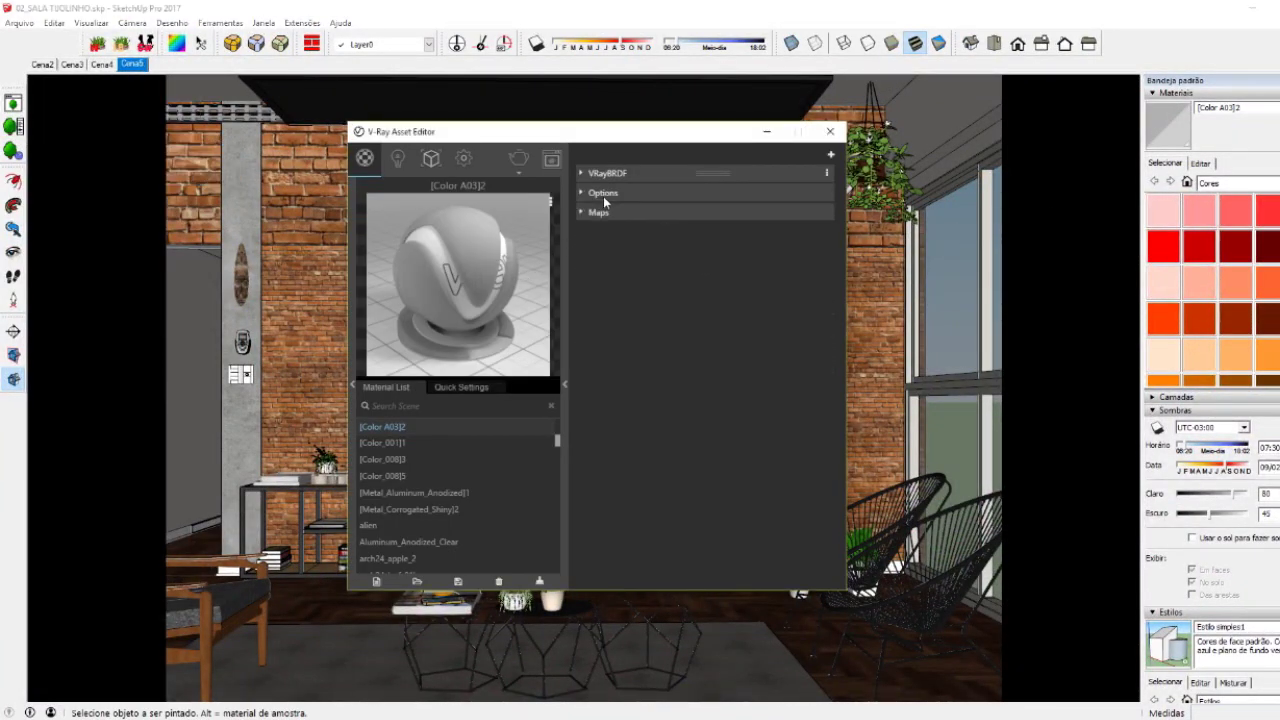
{"action": "left_click", "coordinate": [600, 193]}
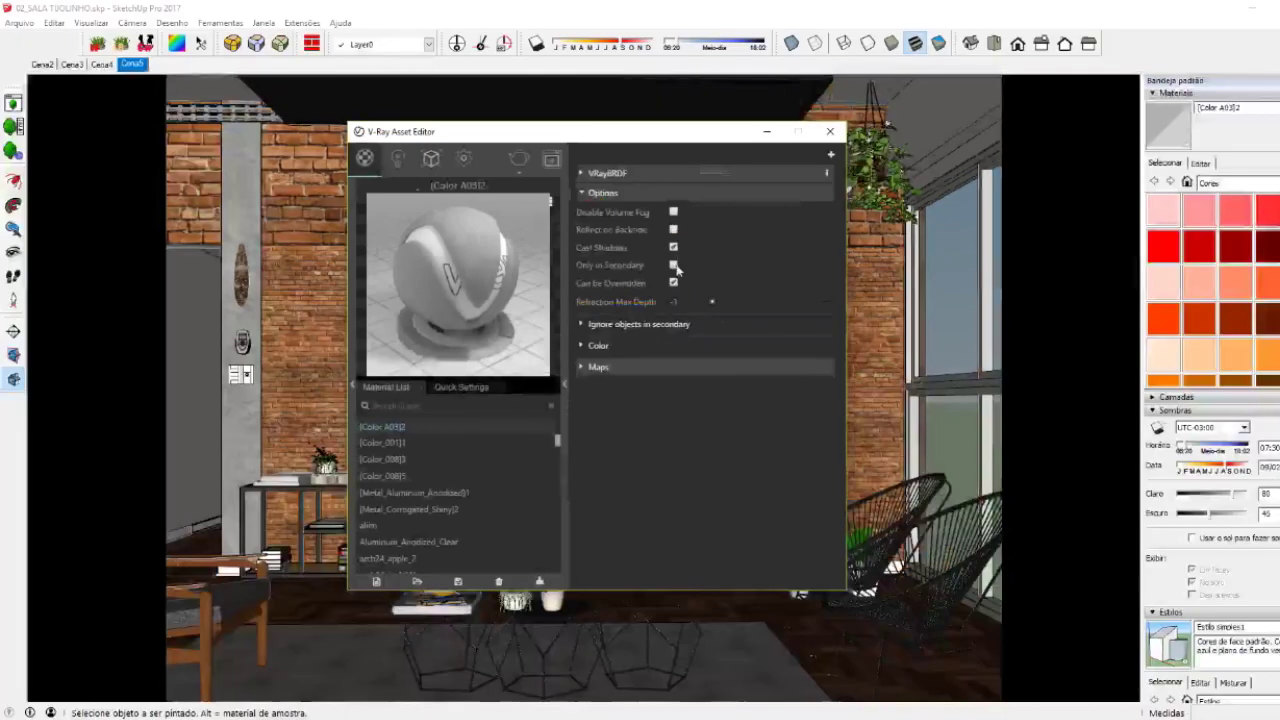
- Untick Can be Overridden for [Color A03]2 and expand its VRayBRDF settings again
{"action": "left_click", "coordinate": [673, 282]}
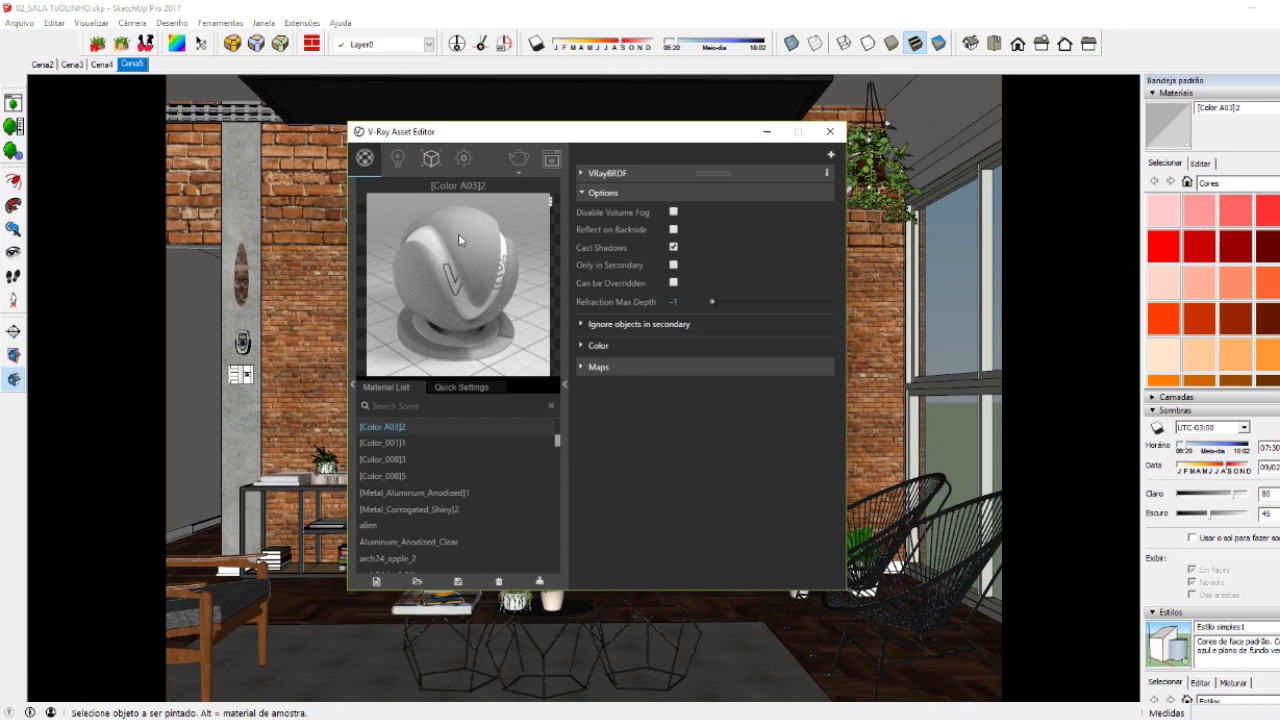
{"action": "left_click", "coordinate": [650, 173]}
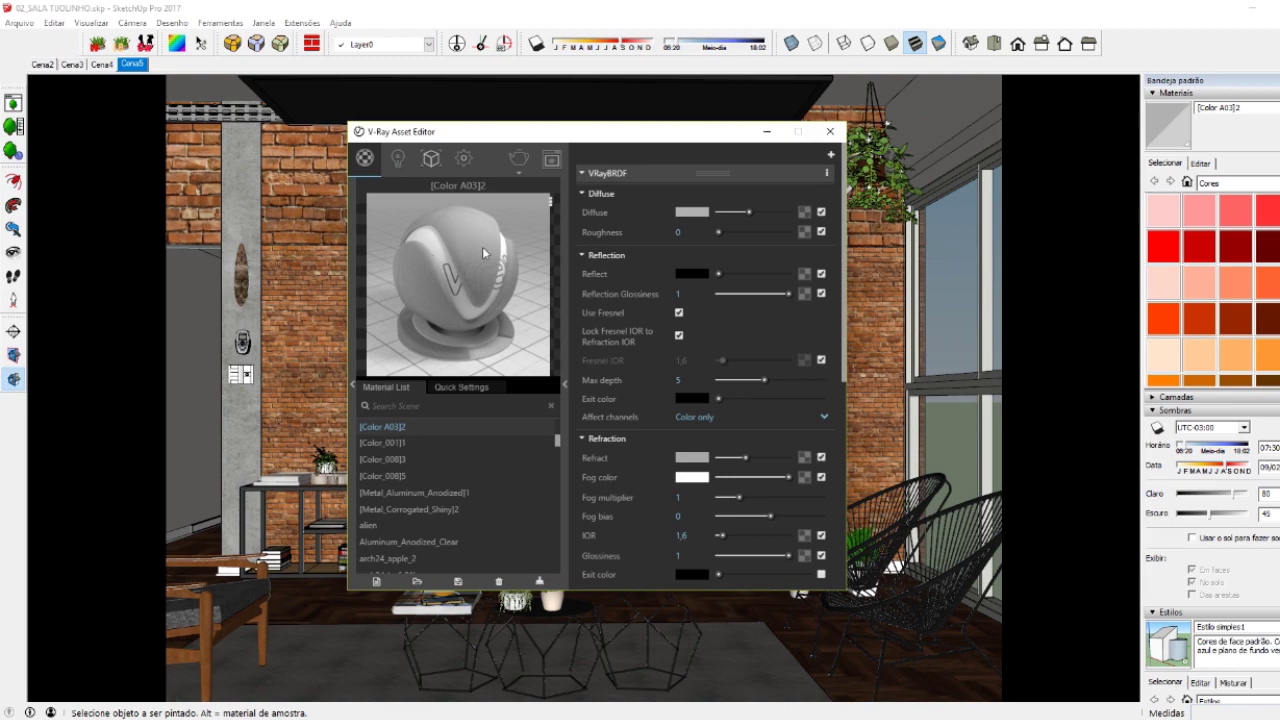
{"action": "left_click", "coordinate": [605, 174]}
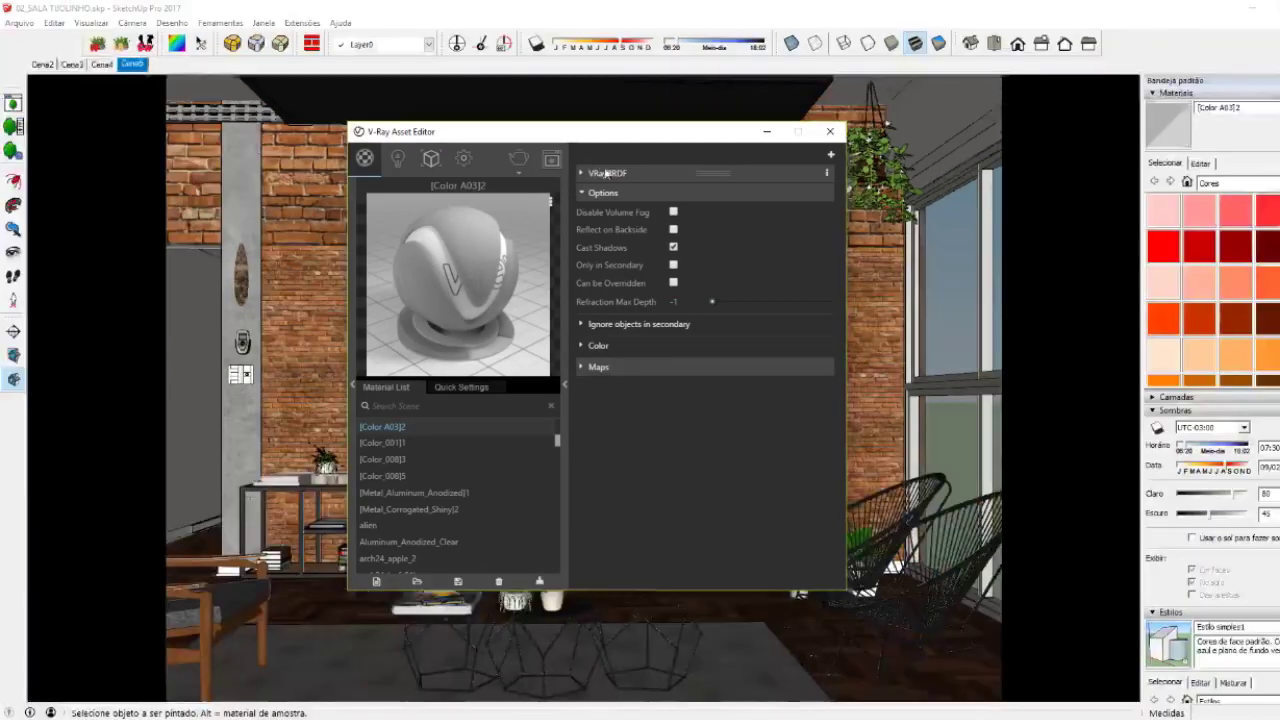
{"action": "left_click", "coordinate": [605, 172]}
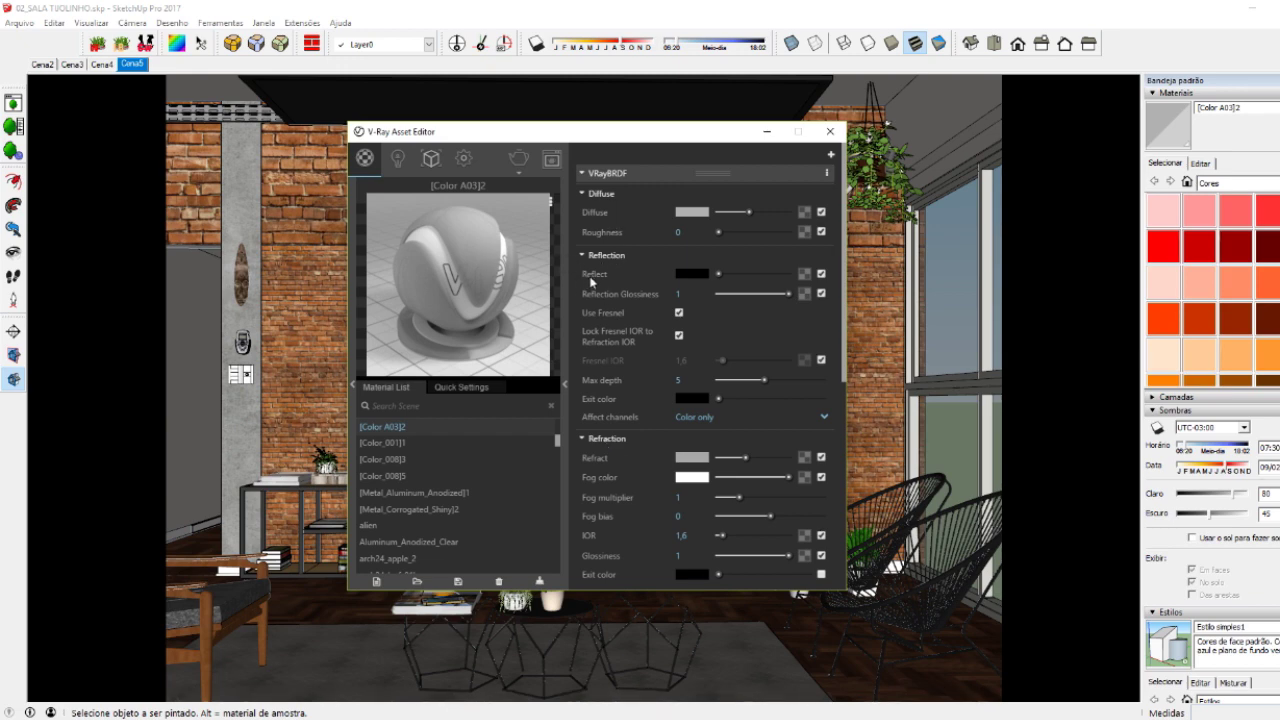
- Set [Color A03]2's Reflect and Refract colours to white for clear glass, then close the editor
{"action": "left_click_drag", "start_coordinate": [718, 274], "coordinate": [790, 274]}
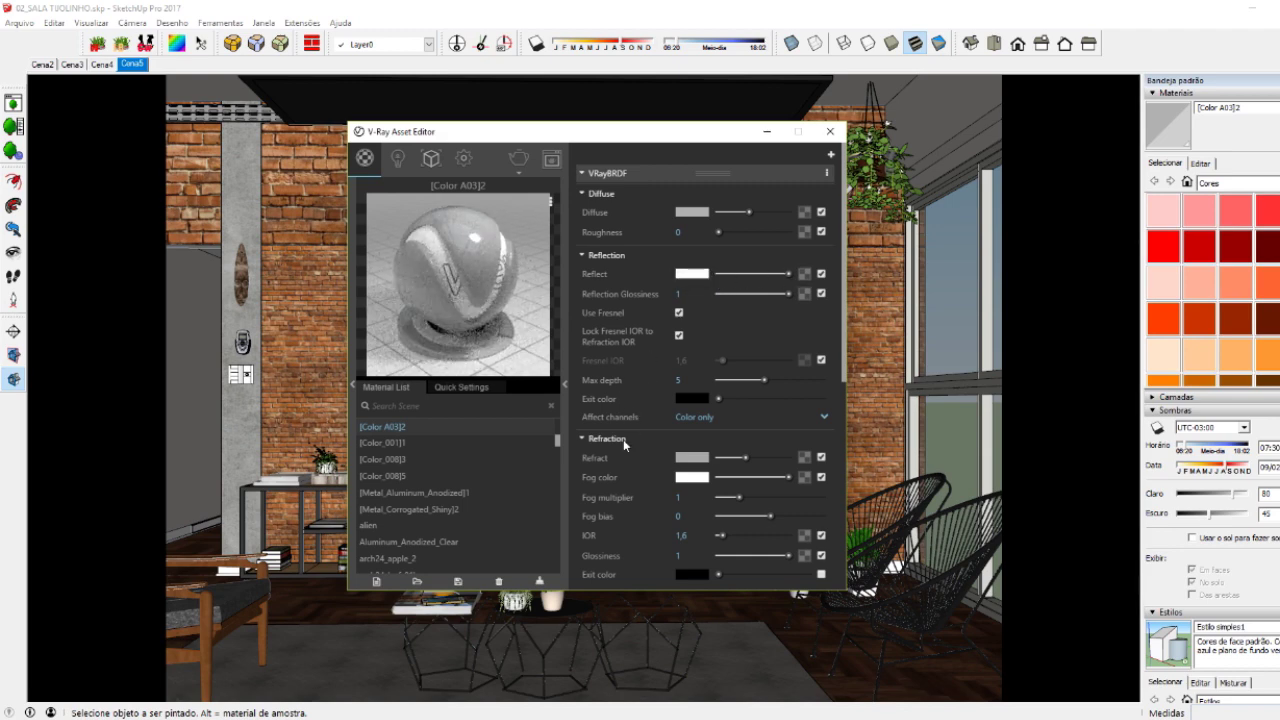
{"action": "left_click_drag", "start_coordinate": [745, 458], "coordinate": [790, 458]}
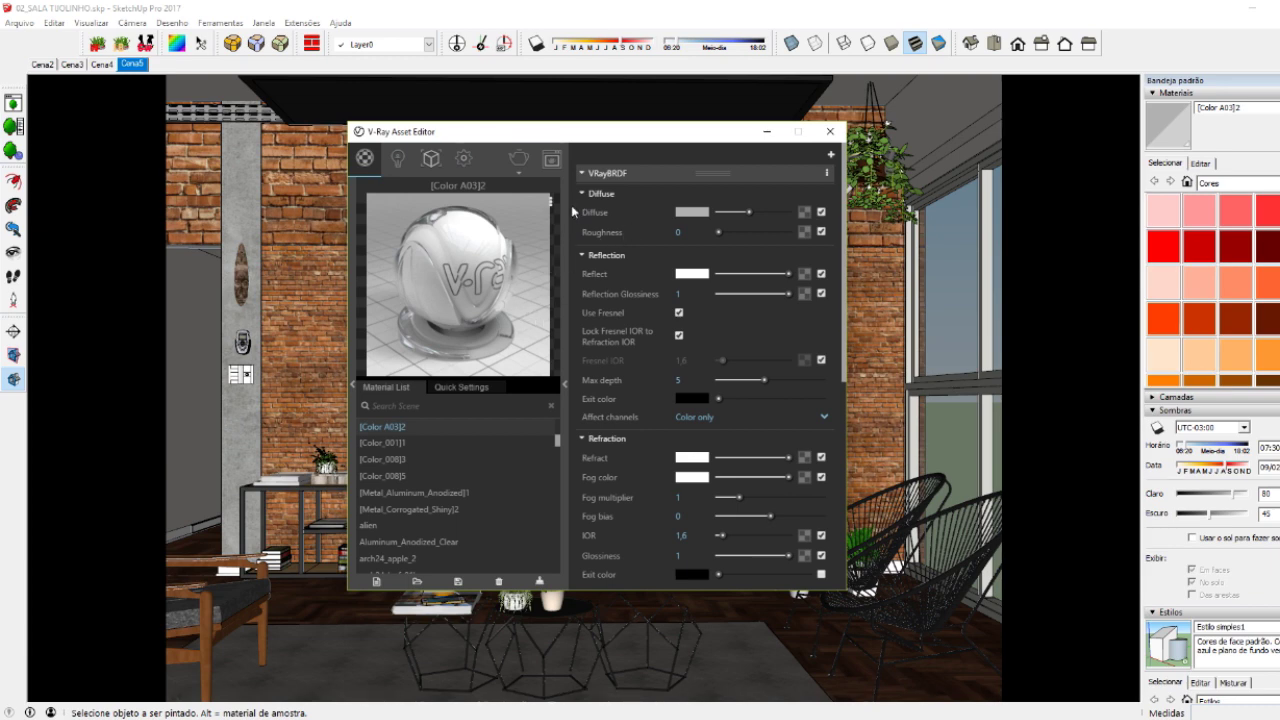
{"action": "left_click", "coordinate": [612, 174]}
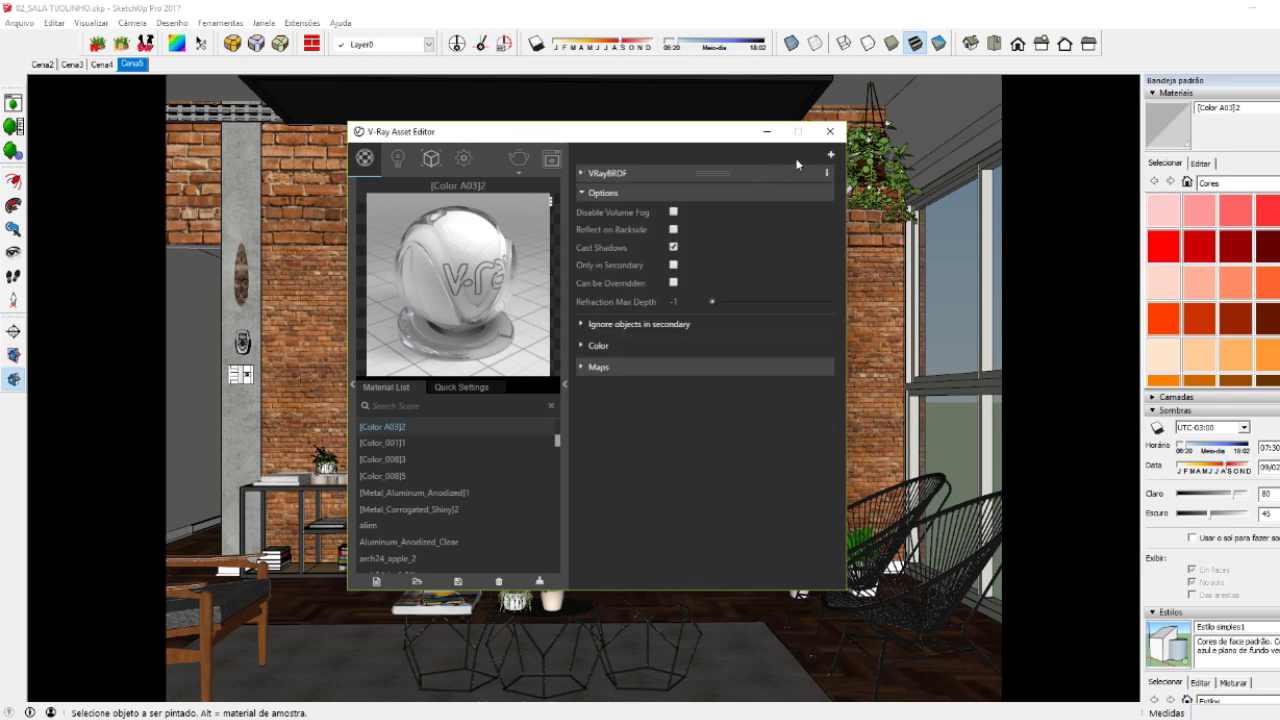
{"action": "left_click", "coordinate": [829, 131]}
- Render the living room in V-Ray and dismiss the Progress Window
{"action": "left_click", "coordinate": [162, 122]}
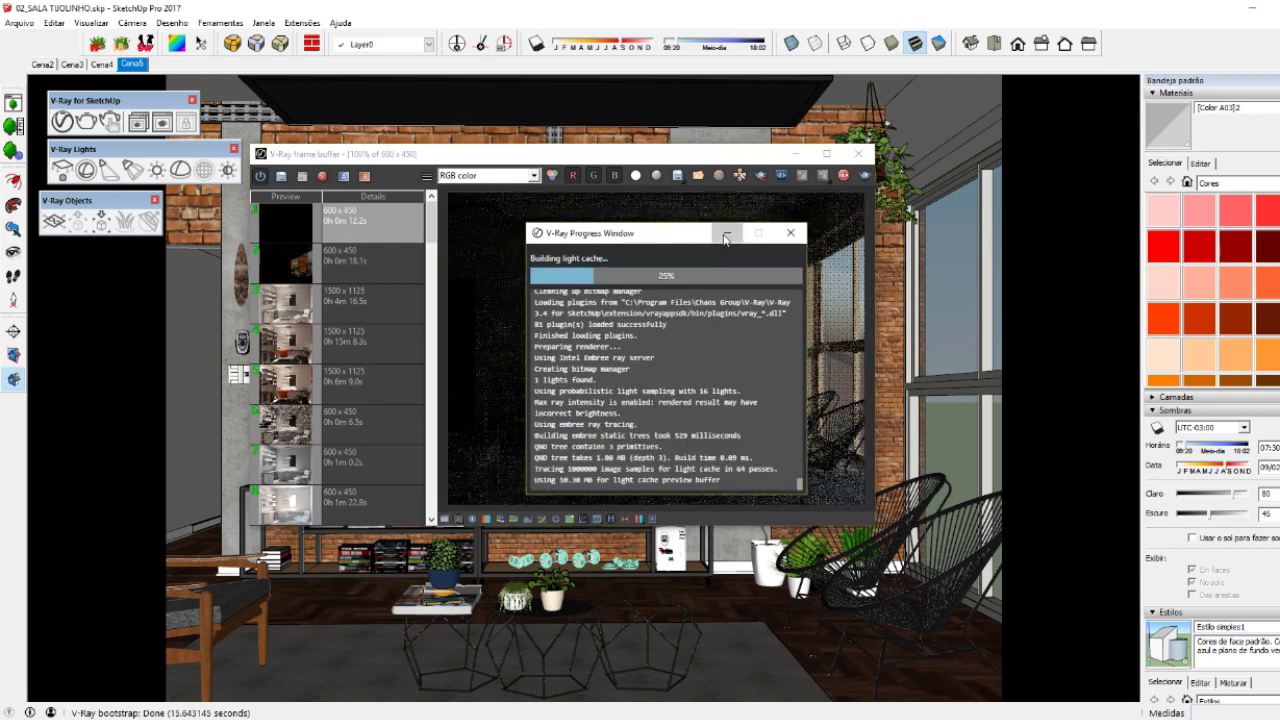
{"action": "left_click", "coordinate": [727, 234]}
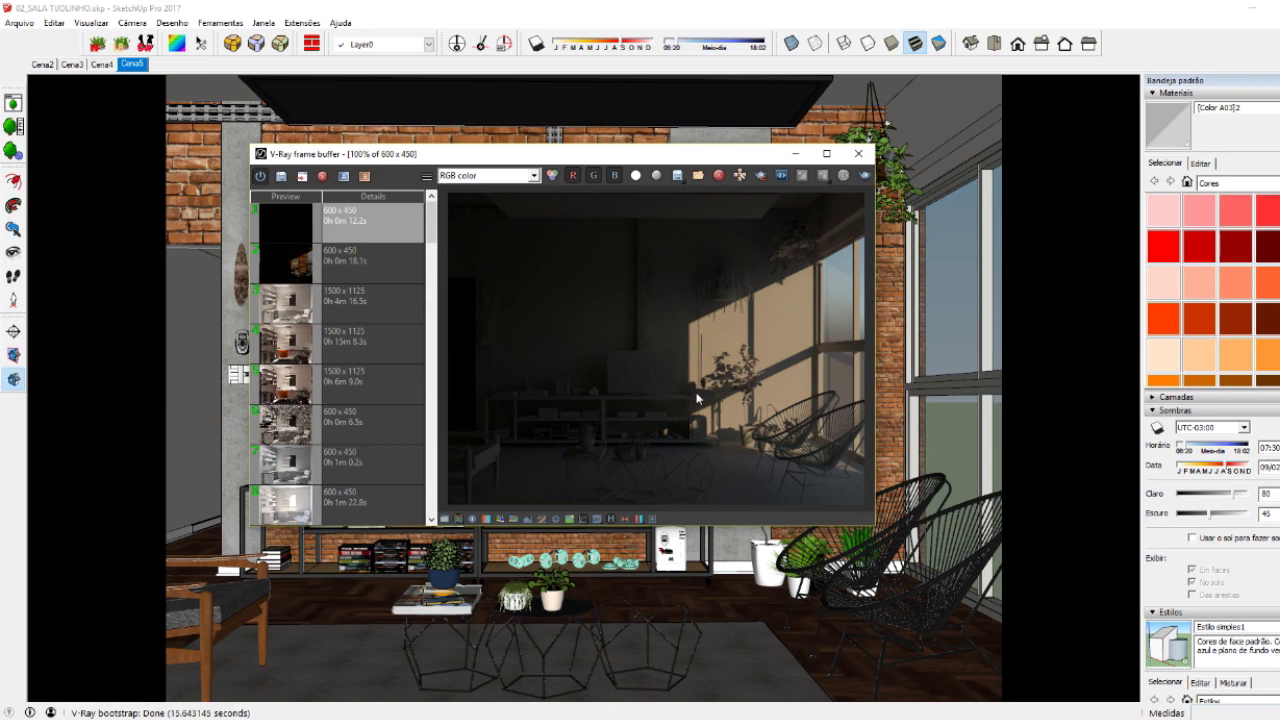
- A/B compare the new render with history item 2, dragging the divider to reveal it
{"action": "left_click", "coordinate": [352, 251]}
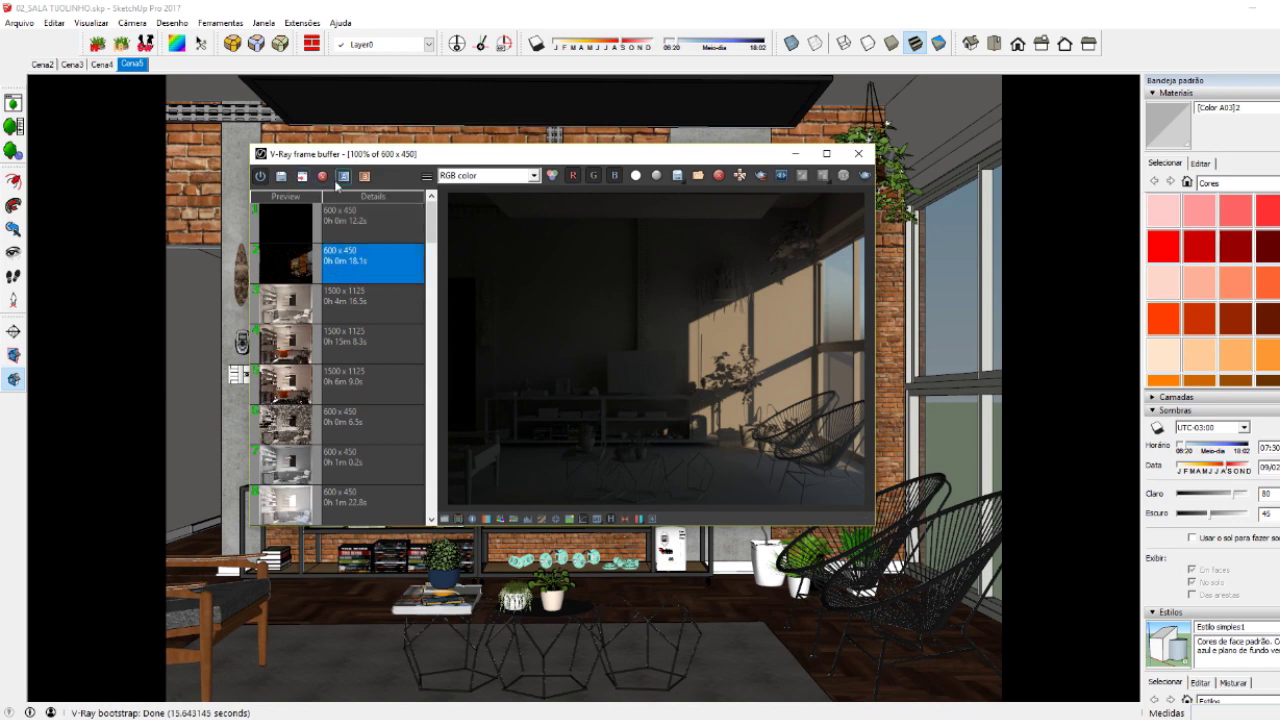
{"action": "left_click", "coordinate": [301, 176]}
{"action": "mouse_move", "coordinate": [660, 328]}
{"action": "left_mouse_down"}
{"action": "mouse_move", "coordinate": [886, 360]}
{"action": "mouse_move", "coordinate": [892, 425]}
{"action": "mouse_move", "coordinate": [527, 423]}
{"action": "left_mouse_up"}
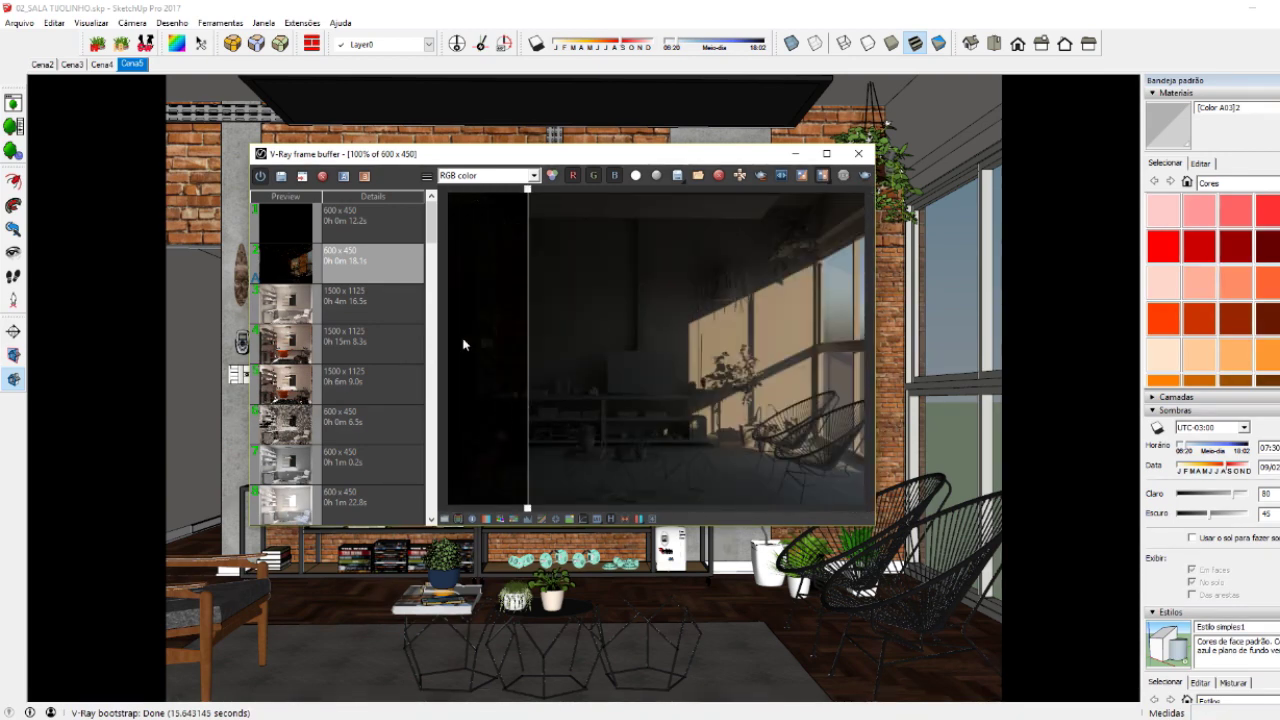
- Save the 600×450 render to the V-Ray history, select it, and switch to XMind
{"action": "left_click", "coordinate": [283, 178]}
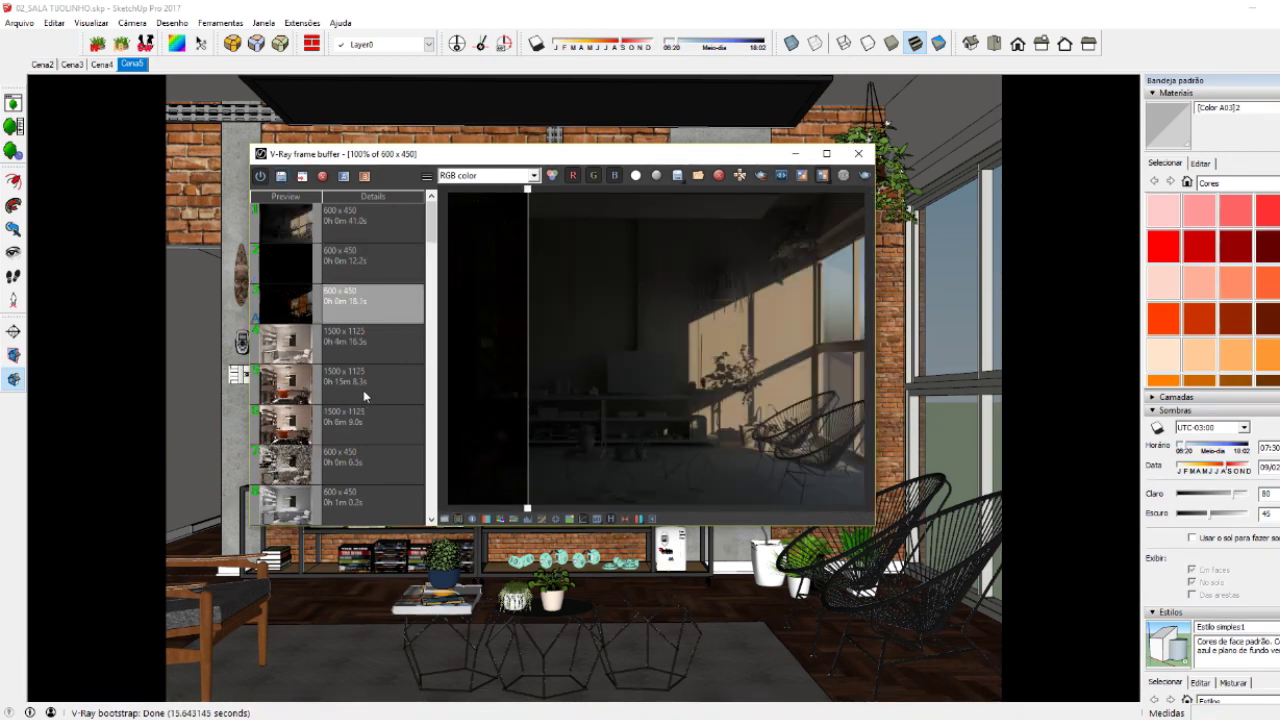
{"action": "left_click", "coordinate": [371, 224]}
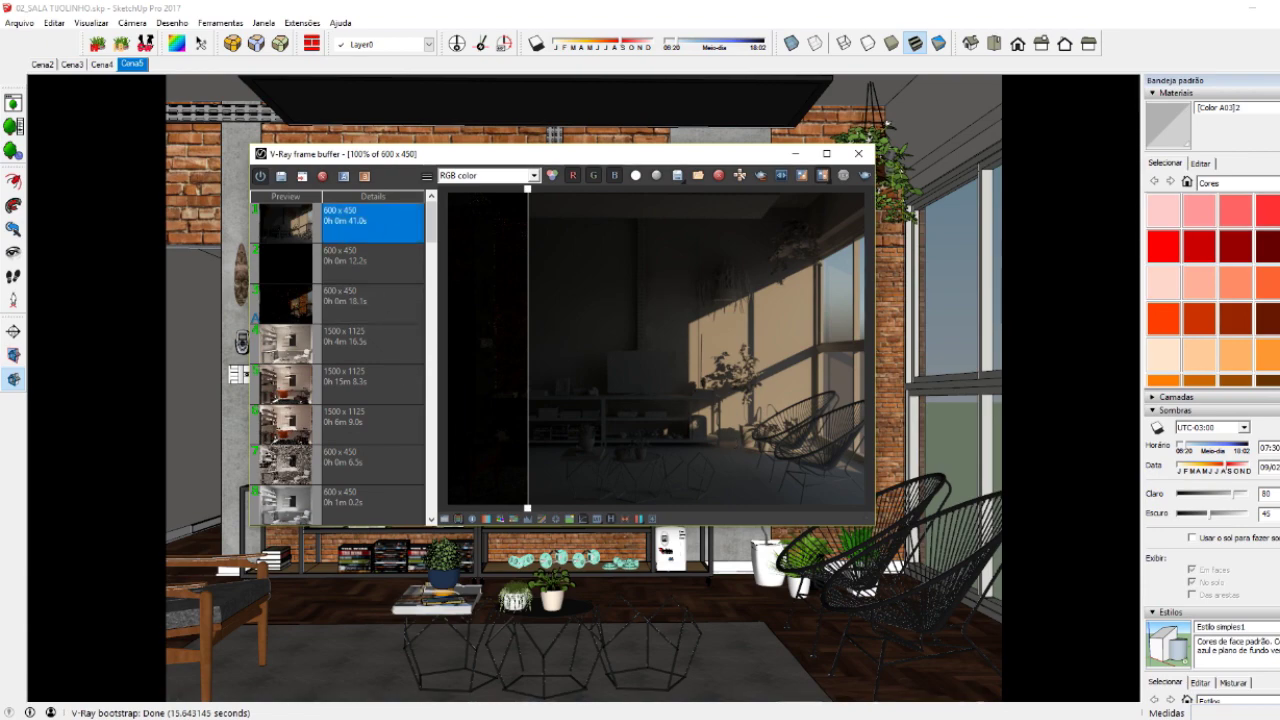
{"action": "key", "text": "alt+Tab"}
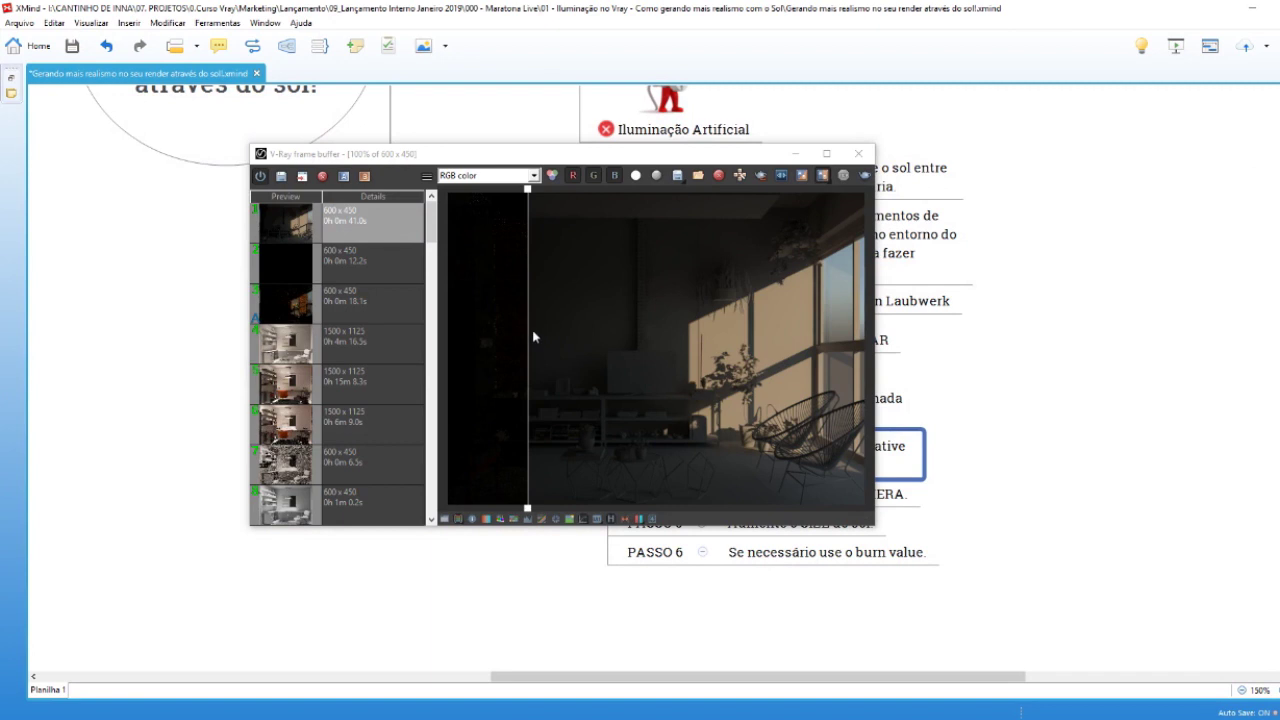
- Review PASSO 2 through PASSO 4, Regule a opção da CÂMERA, then refocus SketchUp's render window
{"action": "left_click", "coordinate": [532, 330]}
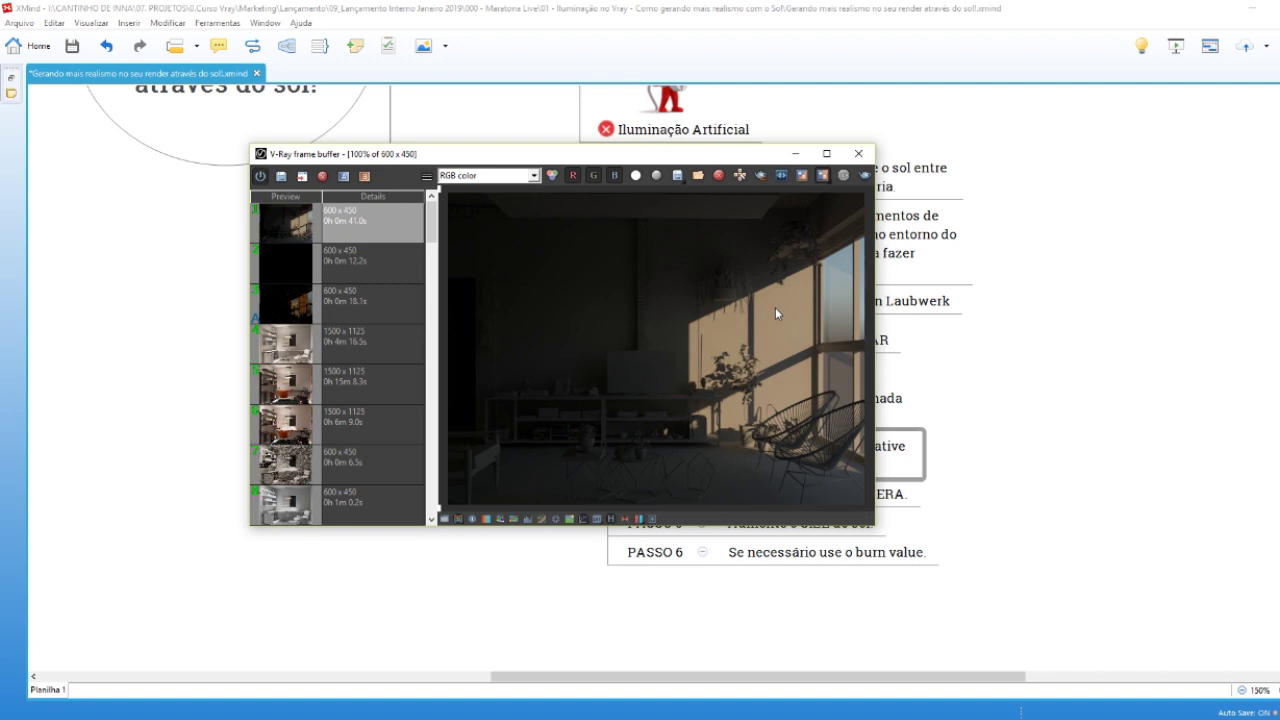
{"action": "left_click", "coordinate": [1006, 363]}
{"action": "left_click", "coordinate": [790, 417]}
{"action": "left_click", "coordinate": [786, 451]}
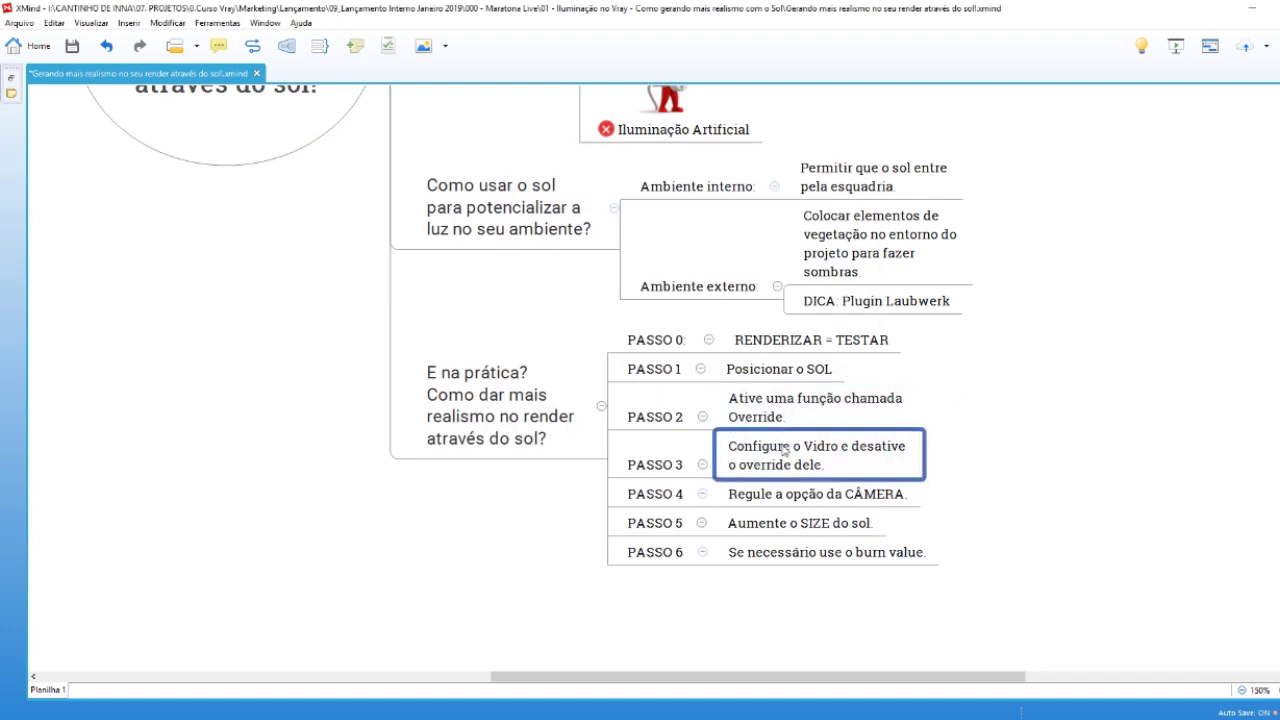
{"action": "left_click", "coordinate": [762, 495]}
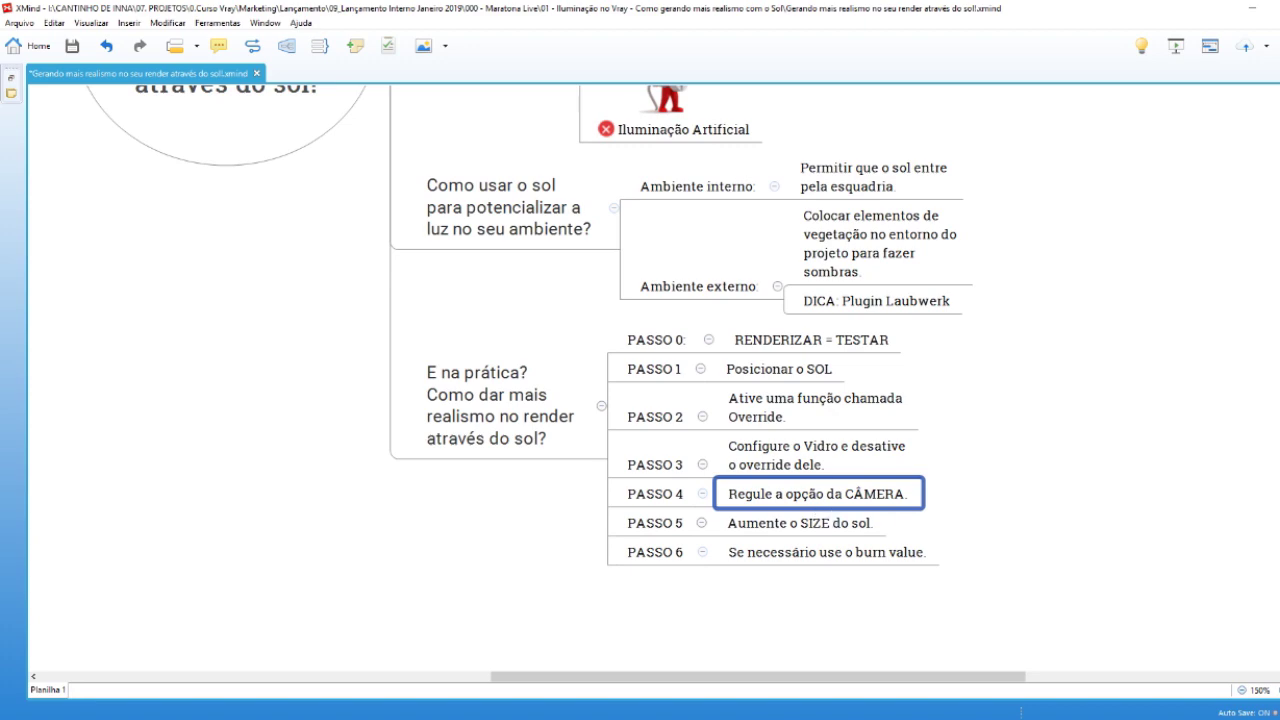
{"action": "key", "text": "alt+Tab"}
{"action": "left_click", "coordinate": [577, 299]}
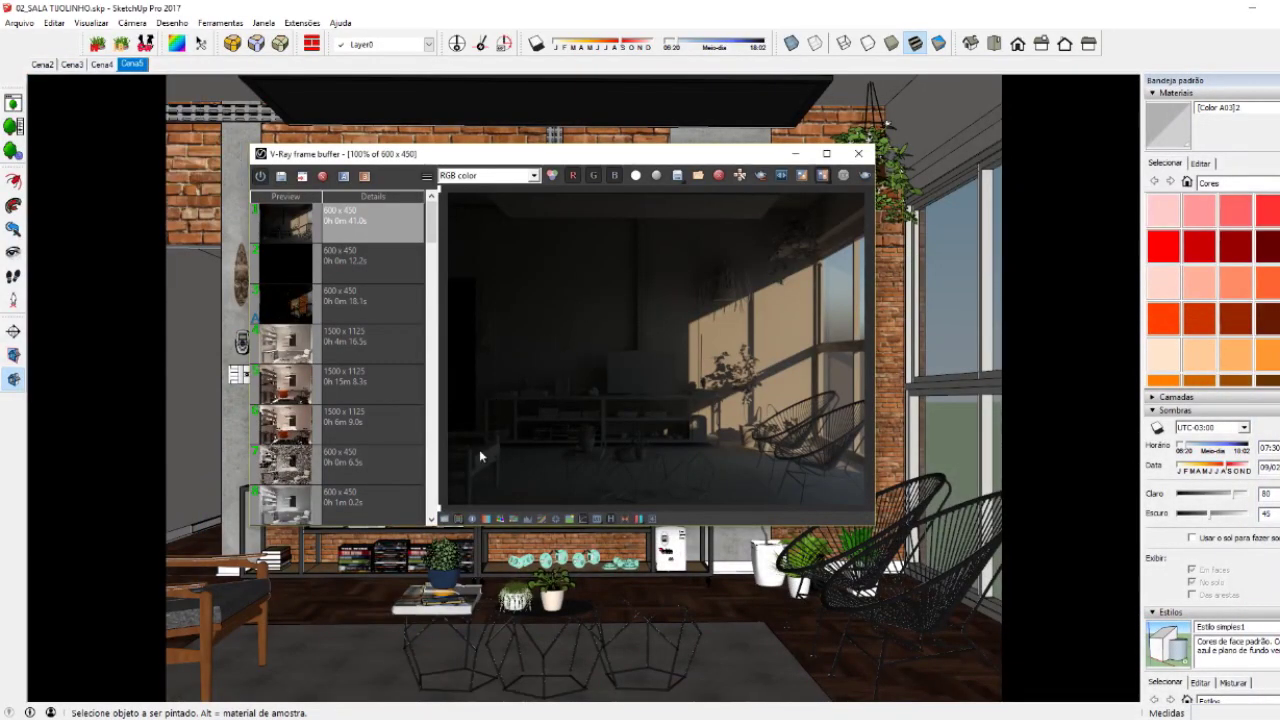
- Hide the frame buffer's corrections and history panels so only the render shows
{"action": "left_click", "coordinate": [445, 518]}
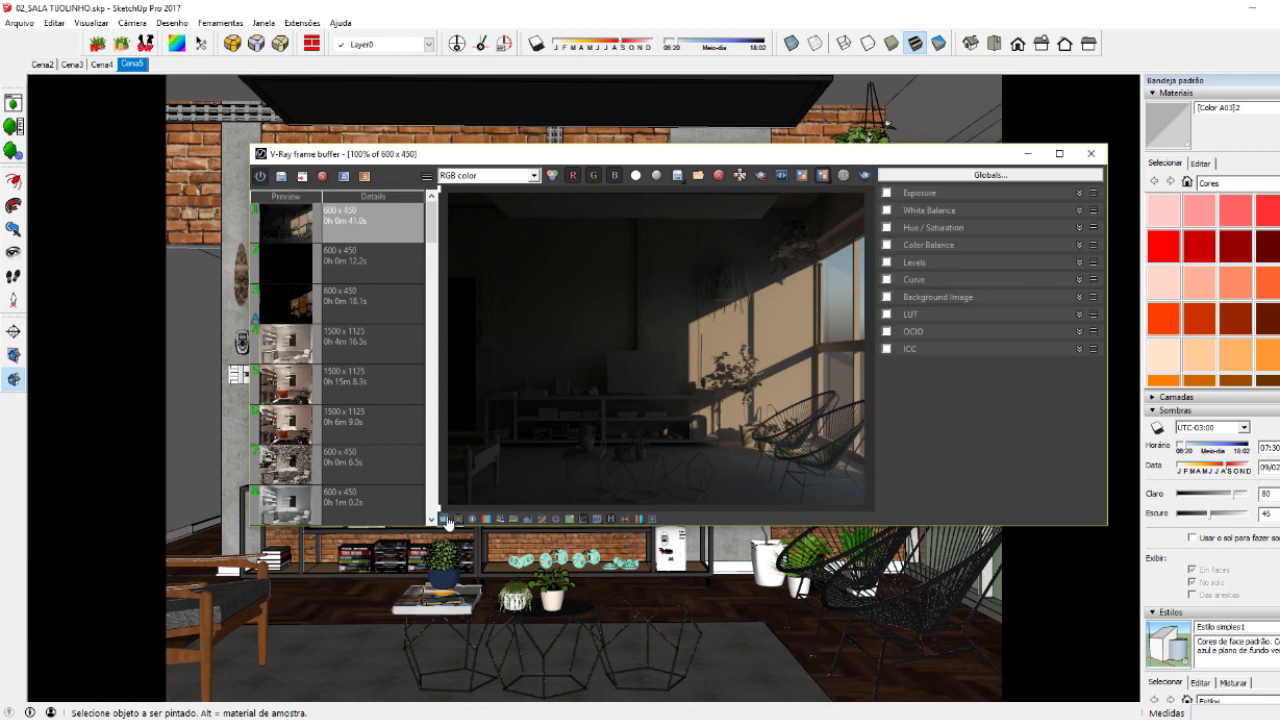
{"action": "left_click", "coordinate": [445, 518]}
{"action": "left_click", "coordinate": [610, 518]}
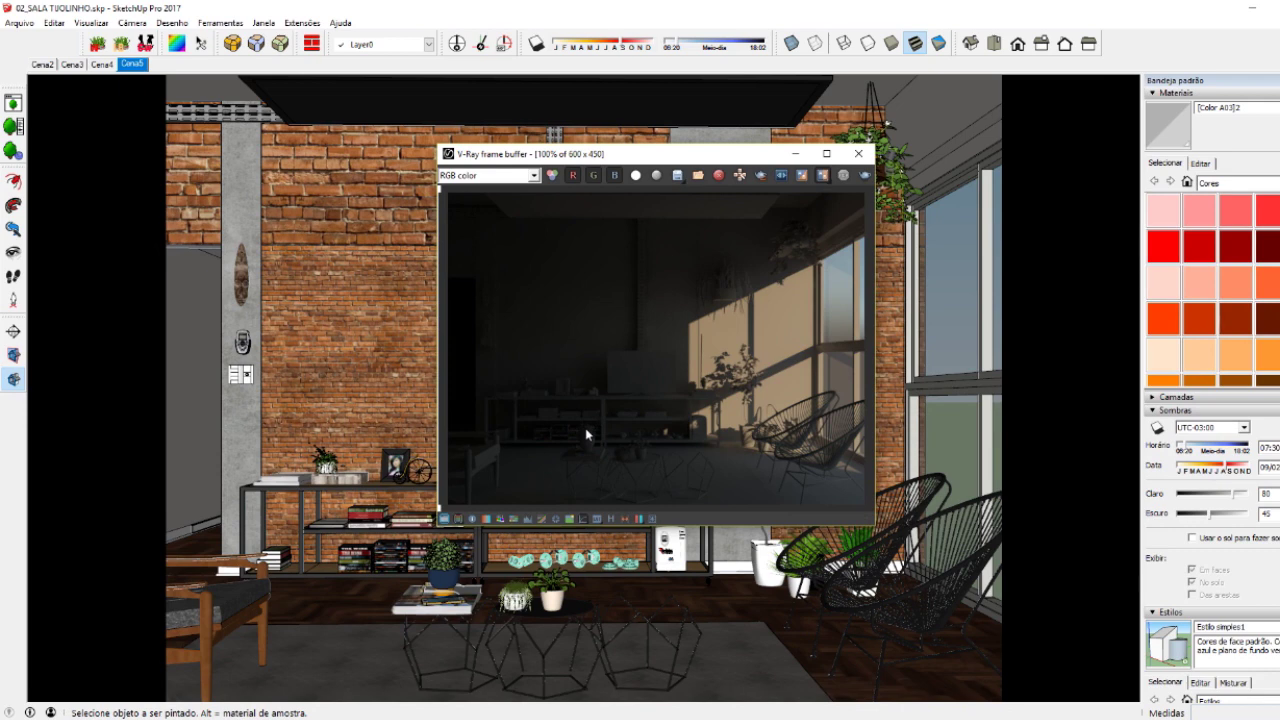
{"action": "left_click", "coordinate": [256, 44]}
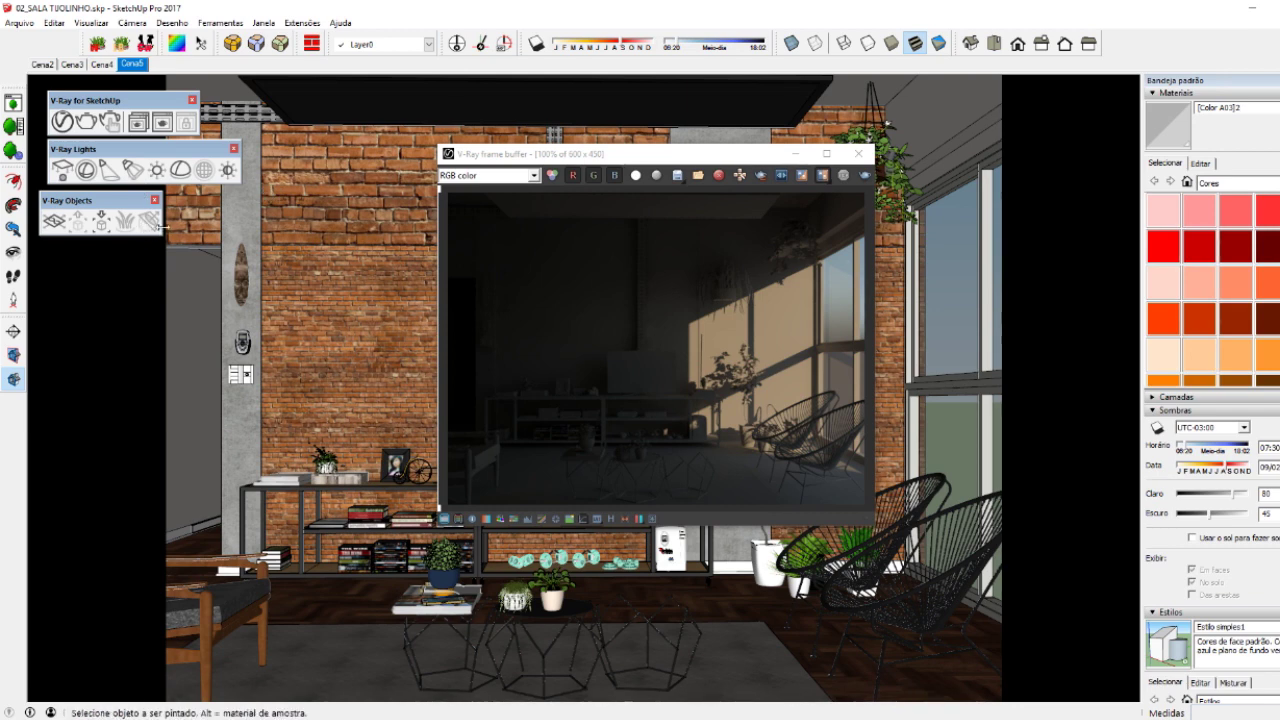
- Open V-Ray's render settings and expand the Camera rollout
{"action": "left_click", "coordinate": [69, 131]}
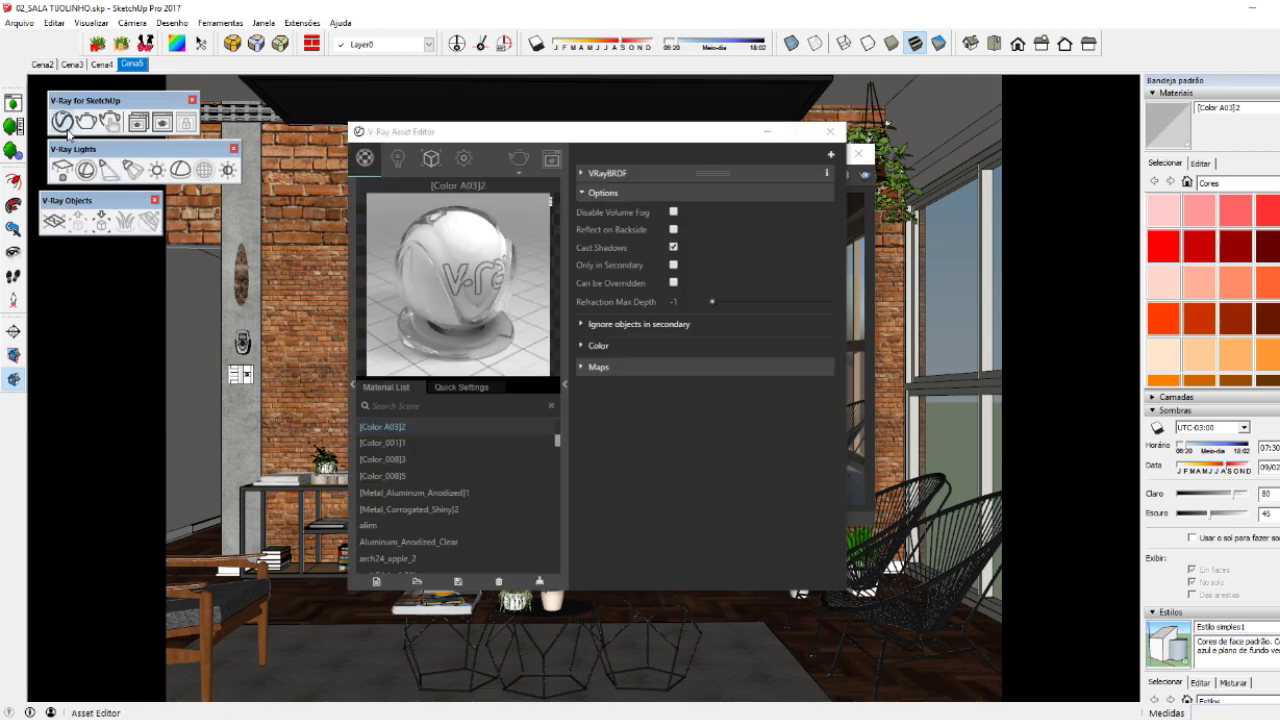
{"action": "left_click", "coordinate": [461, 158]}
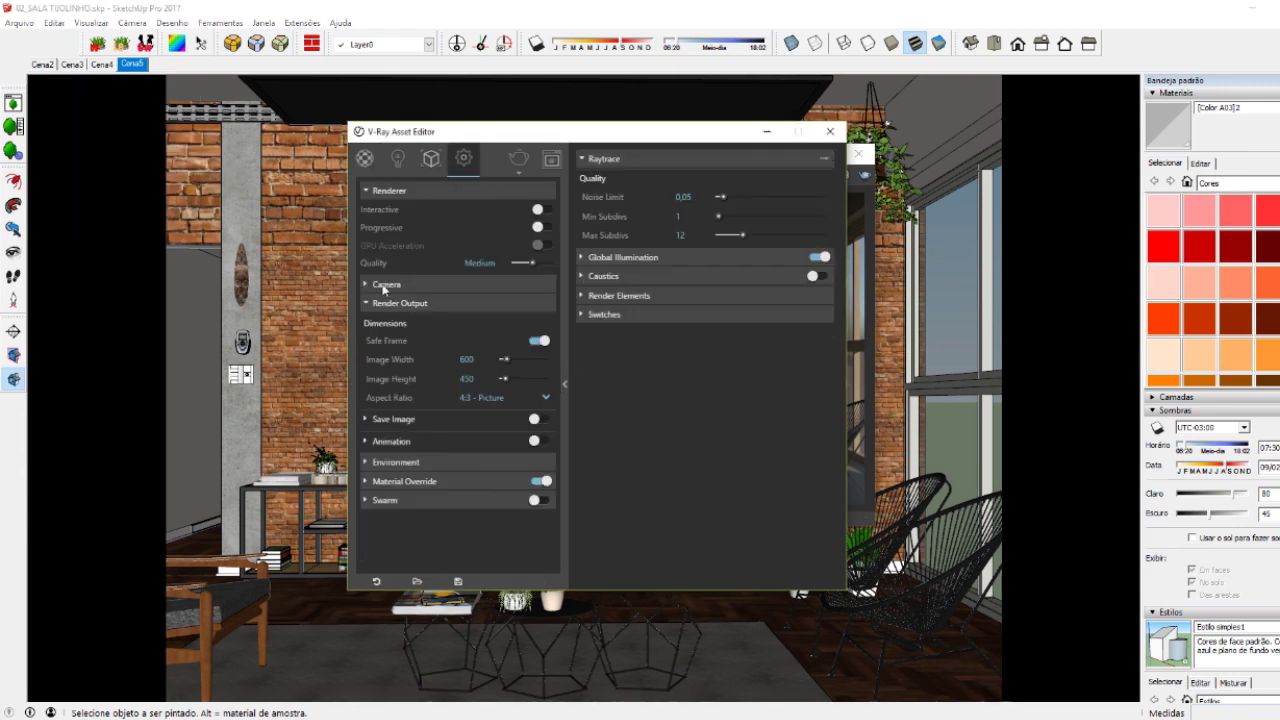
{"action": "left_click", "coordinate": [392, 287]}
{"action": "left_click", "coordinate": [388, 288]}
{"action": "left_click", "coordinate": [383, 289]}
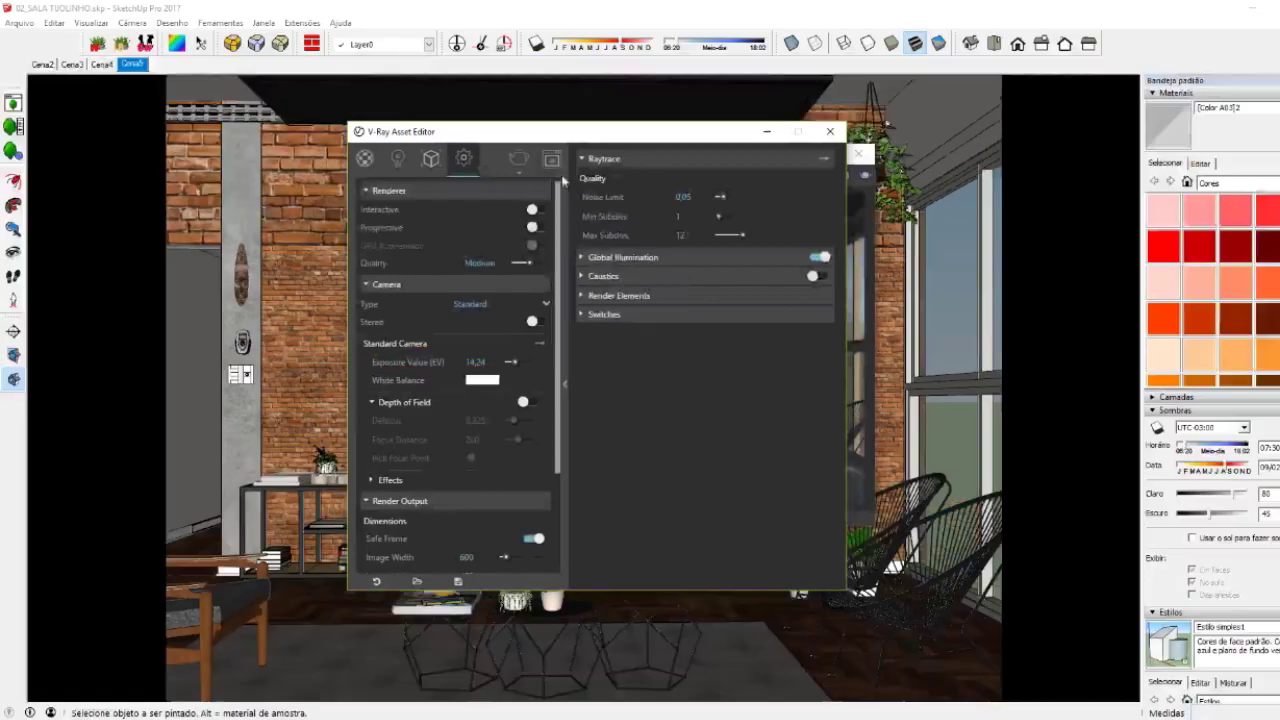
- Place the settings beside the render preview and start an Interactive render
{"action": "left_click_drag", "start_coordinate": [556, 150], "coordinate": [349, 148]}
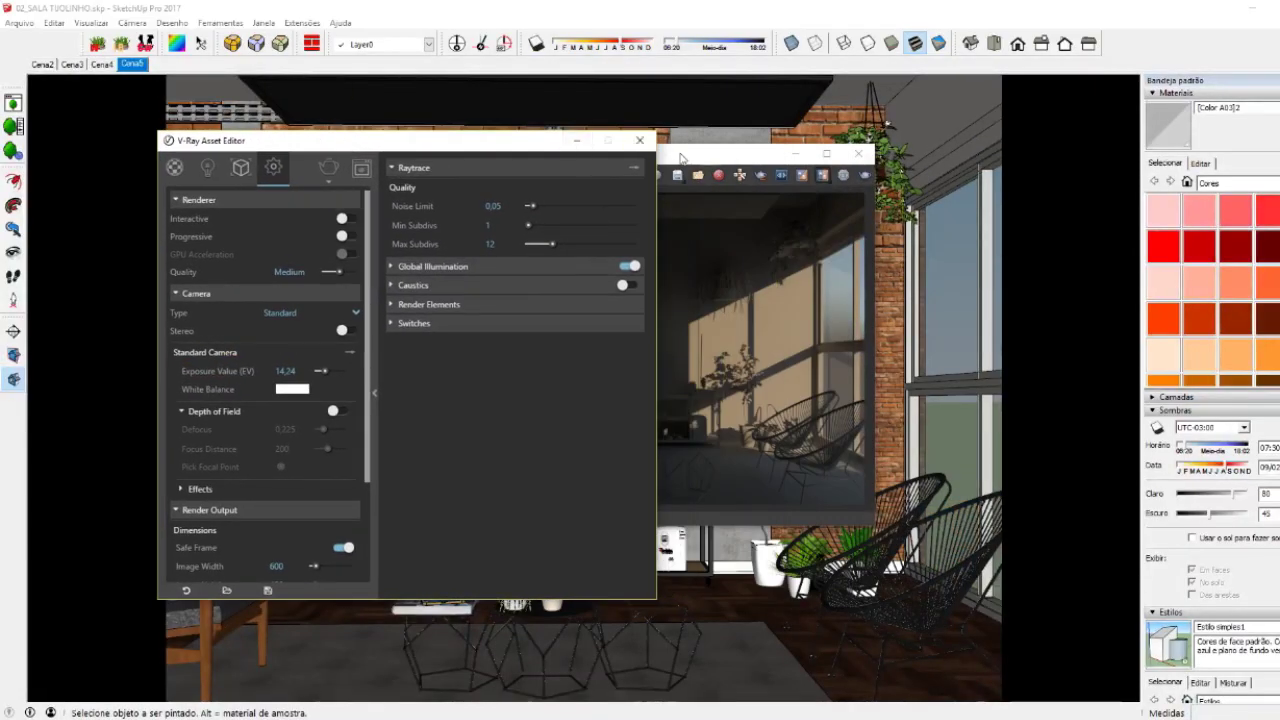
{"action": "left_click_drag", "start_coordinate": [660, 152], "coordinate": [860, 150]}
{"action": "left_click_drag", "start_coordinate": [524, 148], "coordinate": [472, 148]}
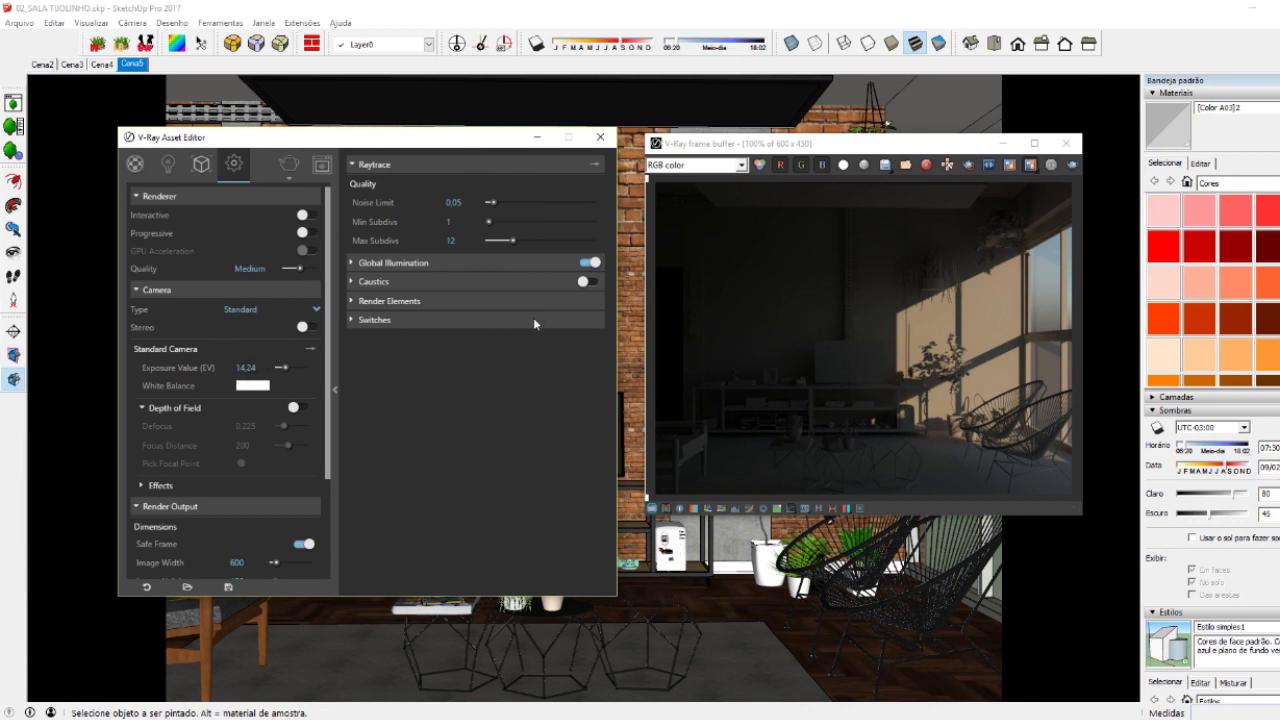
{"action": "left_click", "coordinate": [291, 183]}
{"action": "left_click", "coordinate": [292, 226]}
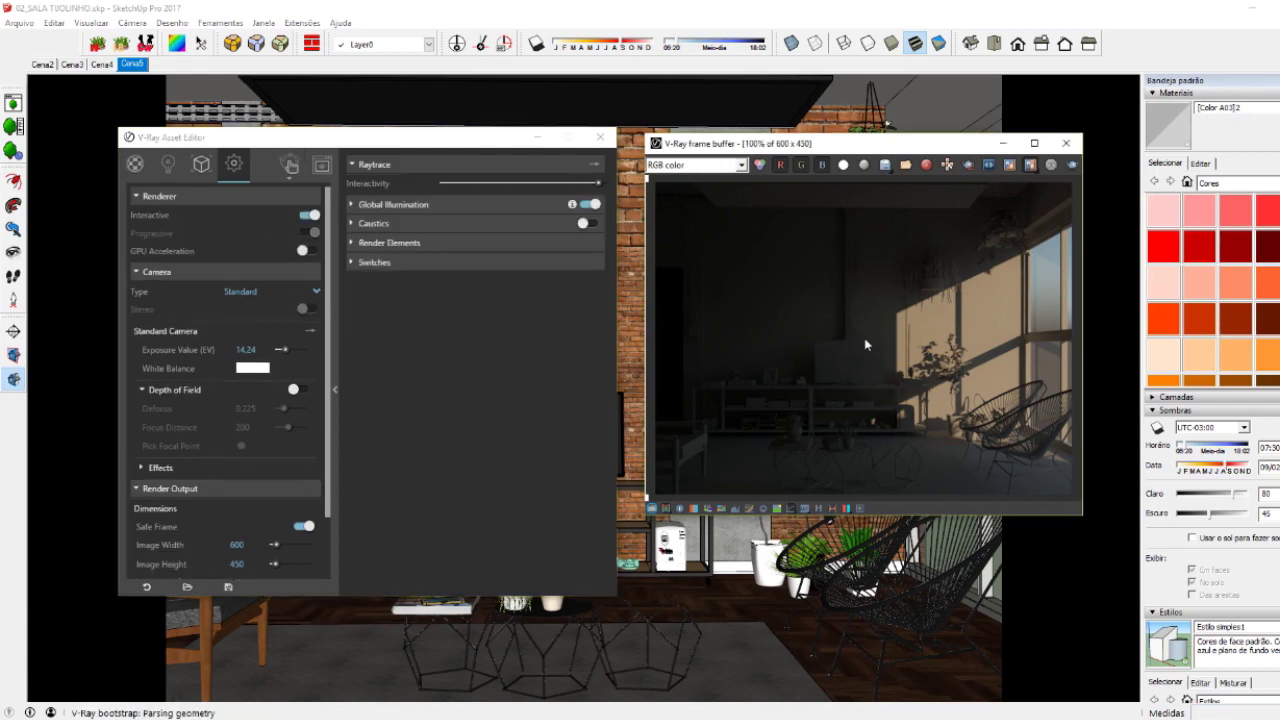
- Change the camera Exposure Value from 14,24 to 10 and stop the interactive render
{"action": "left_click_drag", "start_coordinate": [505, 148], "coordinate": [521, 154]}
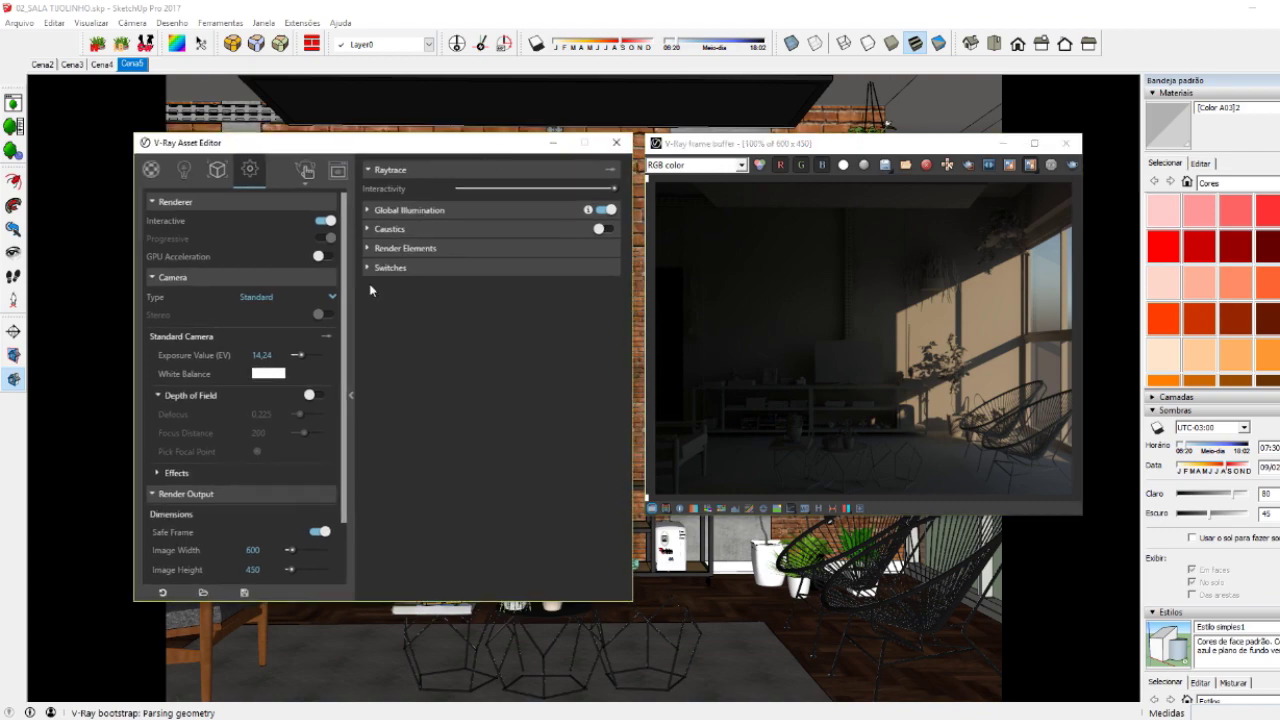
{"action": "double_click", "coordinate": [262, 355]}
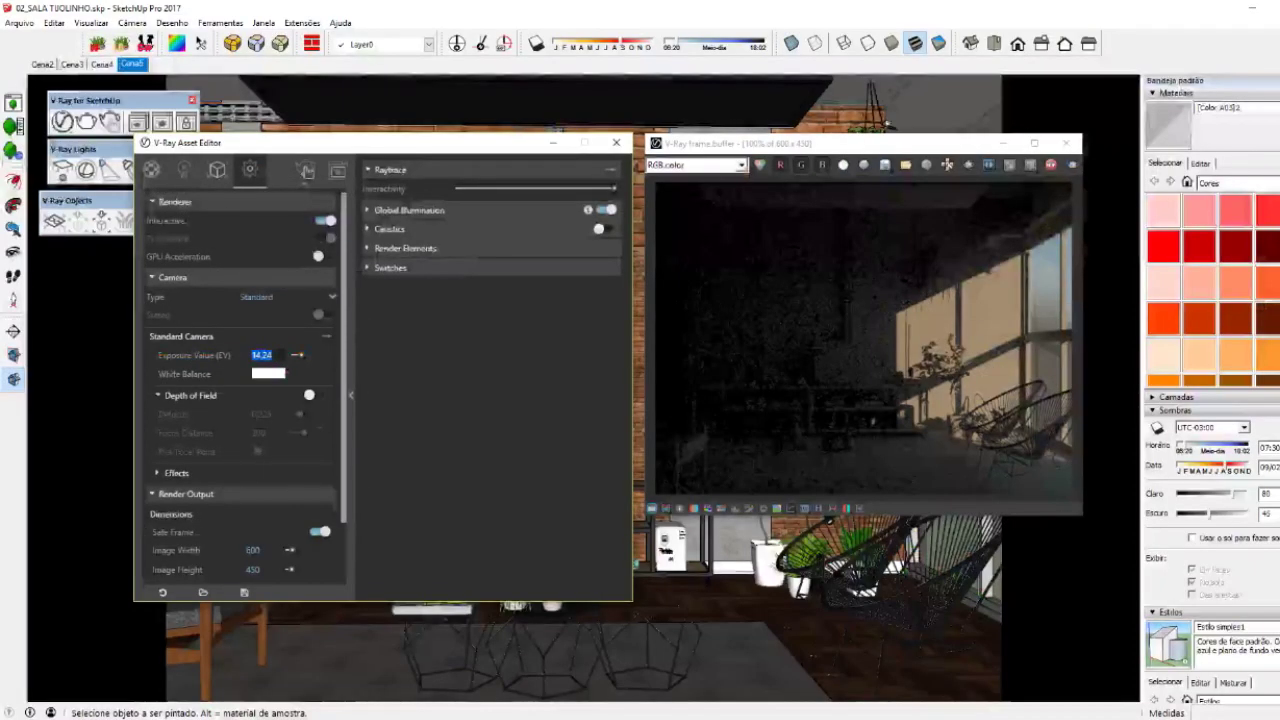
{"action": "type", "text": "10"}
{"action": "key", "text": "Return"}
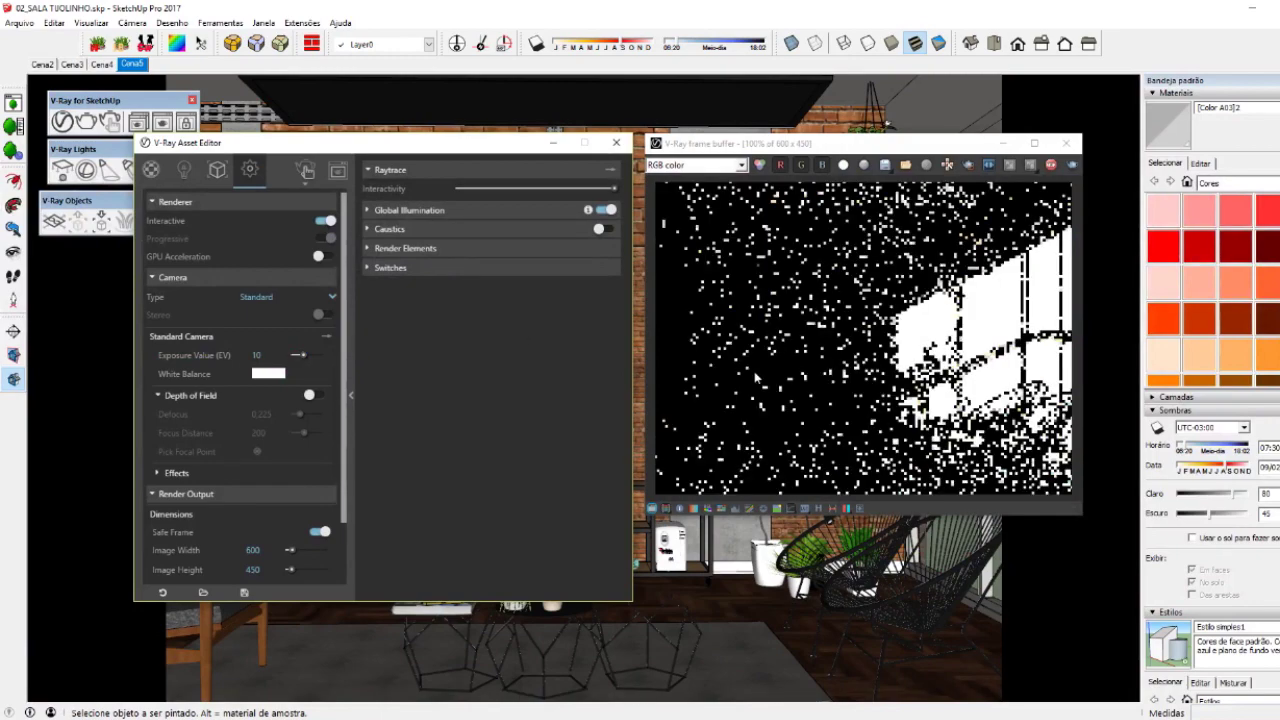
{"action": "left_click", "coordinate": [757, 453]}
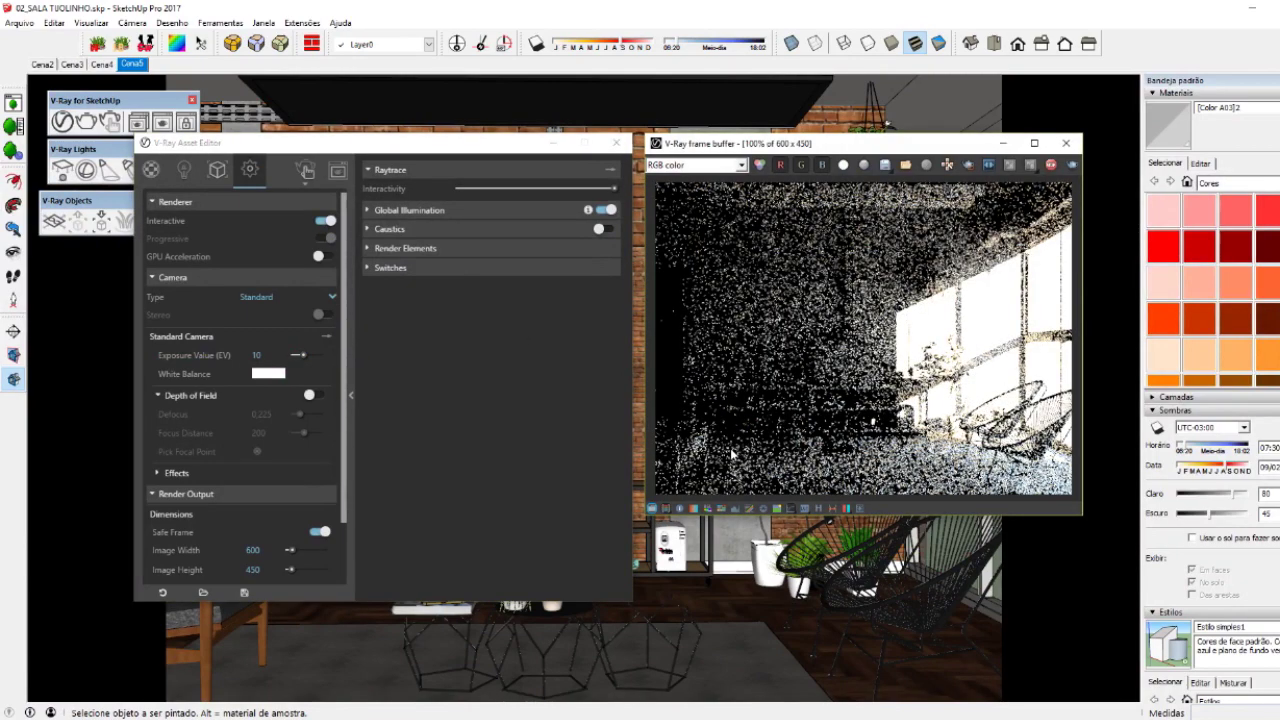
{"action": "left_click", "coordinate": [1050, 166]}
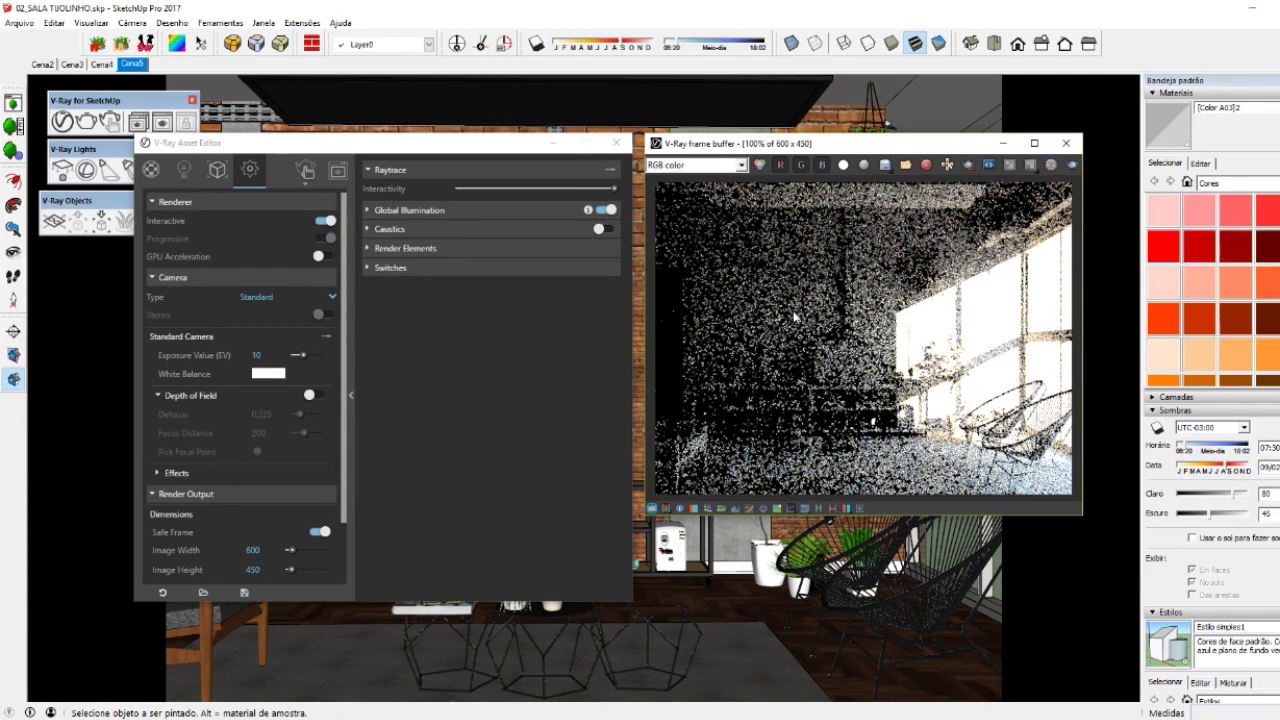
- Try exposure 15, return it to 10, and switch Interactive rendering off
{"action": "double_click", "coordinate": [255, 356]}
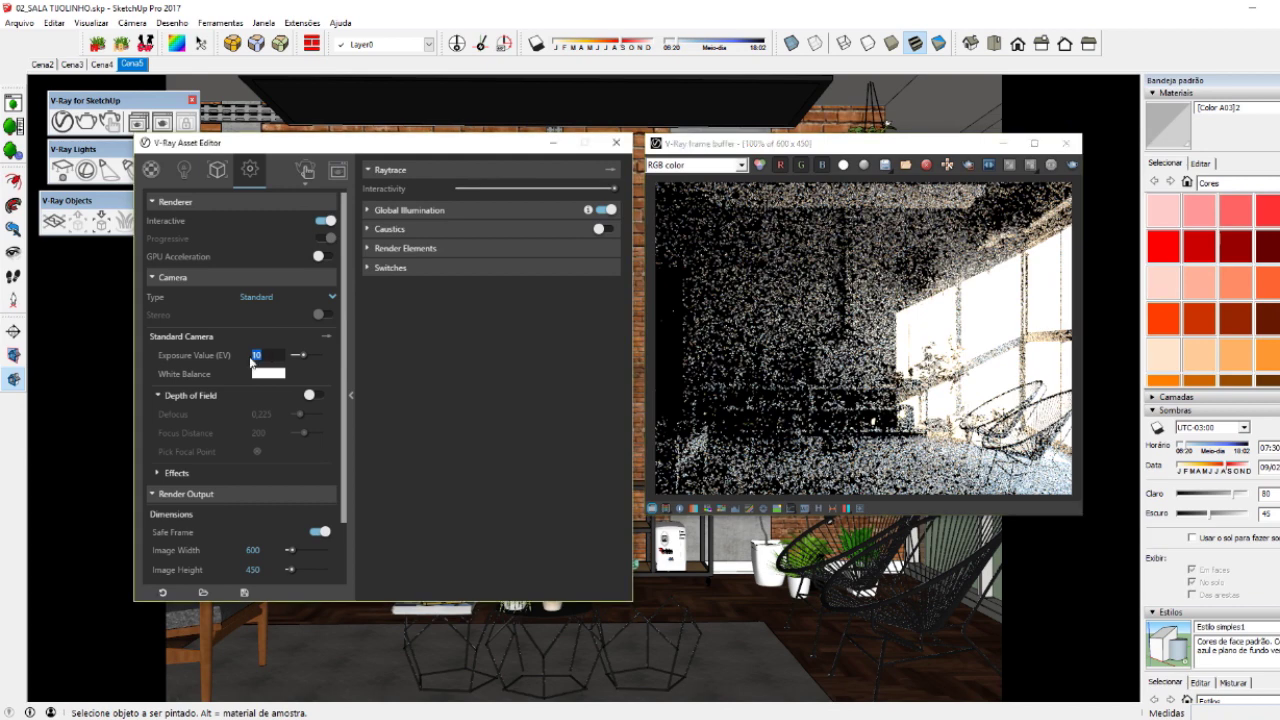
{"action": "left_click", "coordinate": [306, 170]}
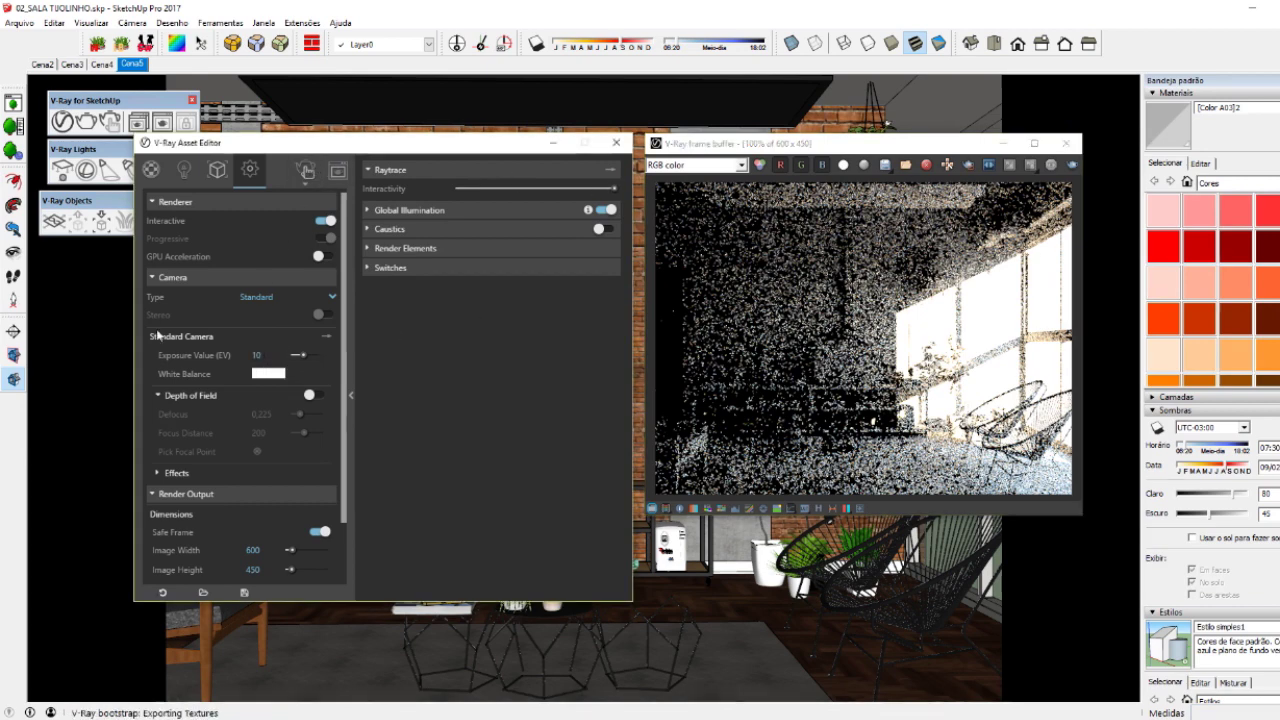
{"action": "double_click", "coordinate": [256, 355]}
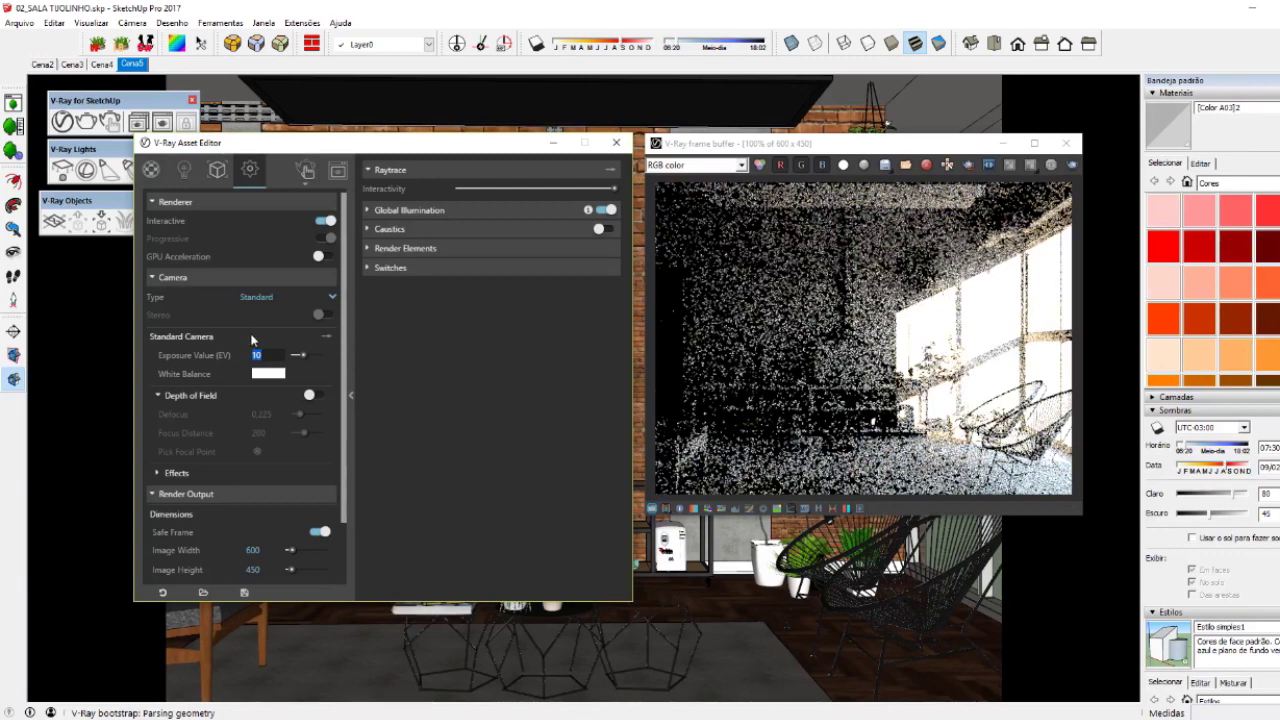
{"action": "type", "text": "15"}
{"action": "key", "text": "Return"}
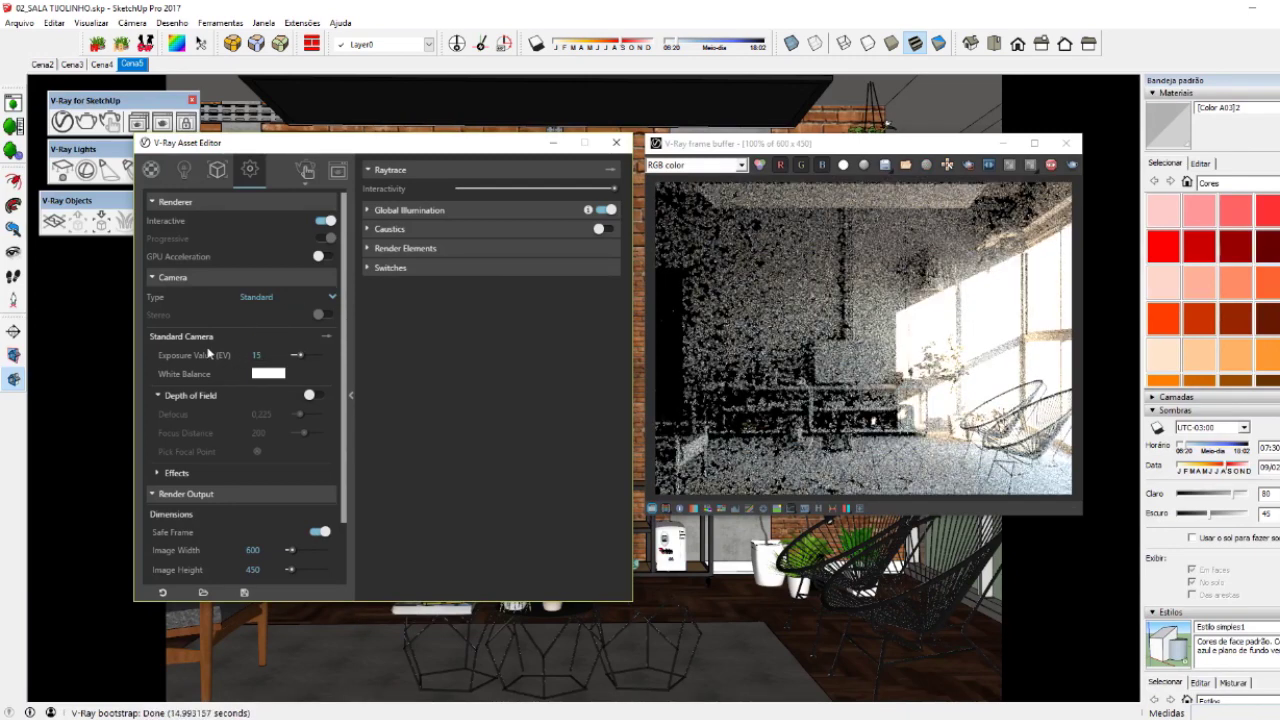
{"action": "left_click", "coordinate": [838, 348]}
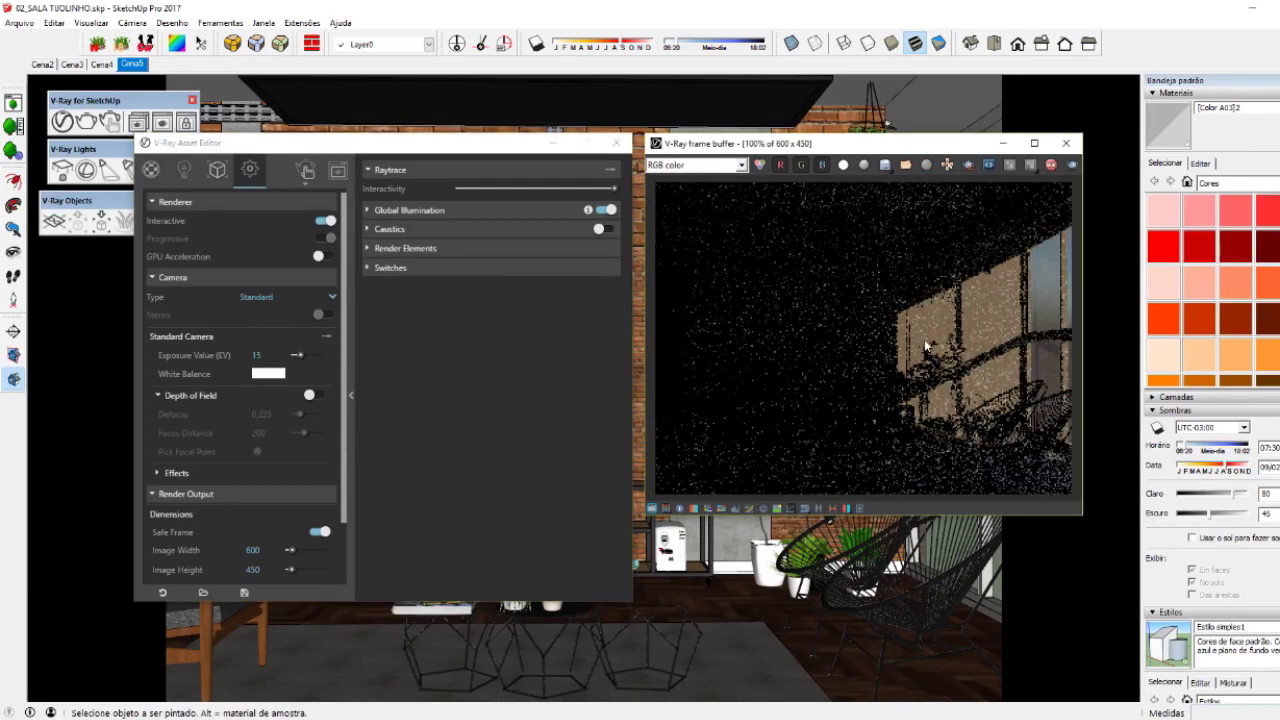
{"action": "double_click", "coordinate": [256, 355]}
{"action": "type", "text": "10"}
{"action": "key", "text": "Return"}
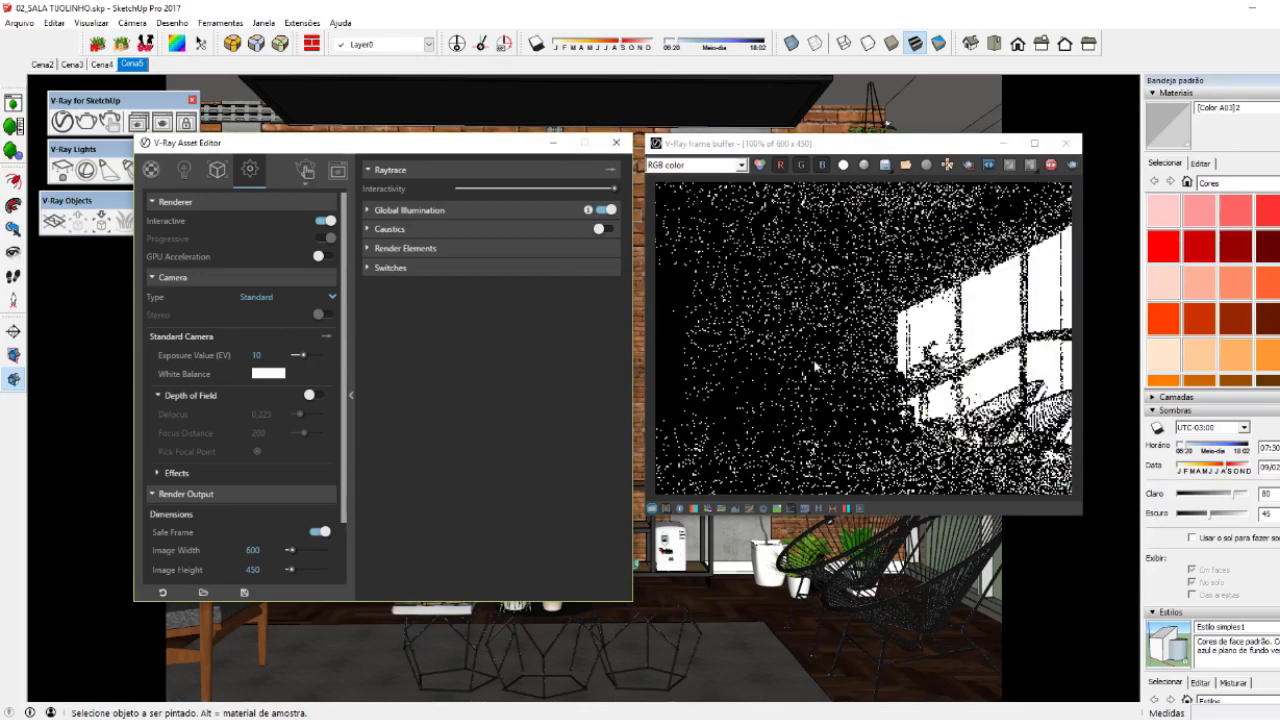
{"action": "left_click", "coordinate": [830, 368]}
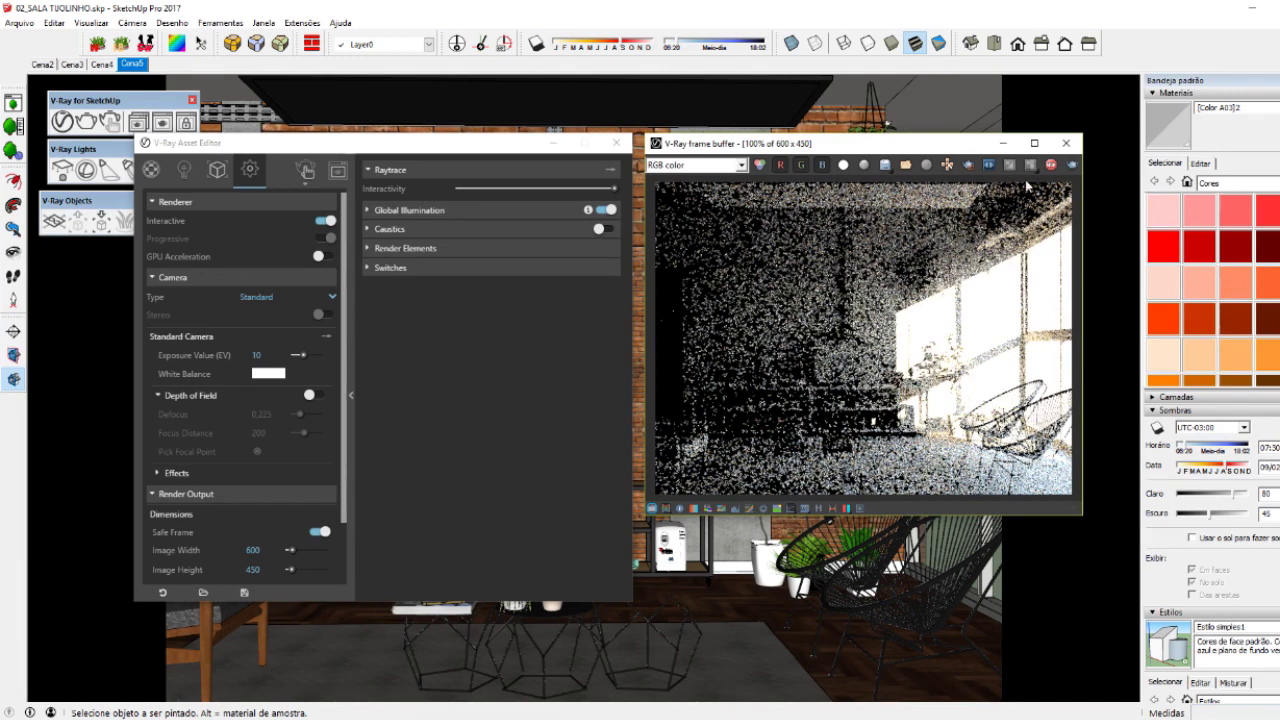
{"action": "left_click", "coordinate": [324, 221]}
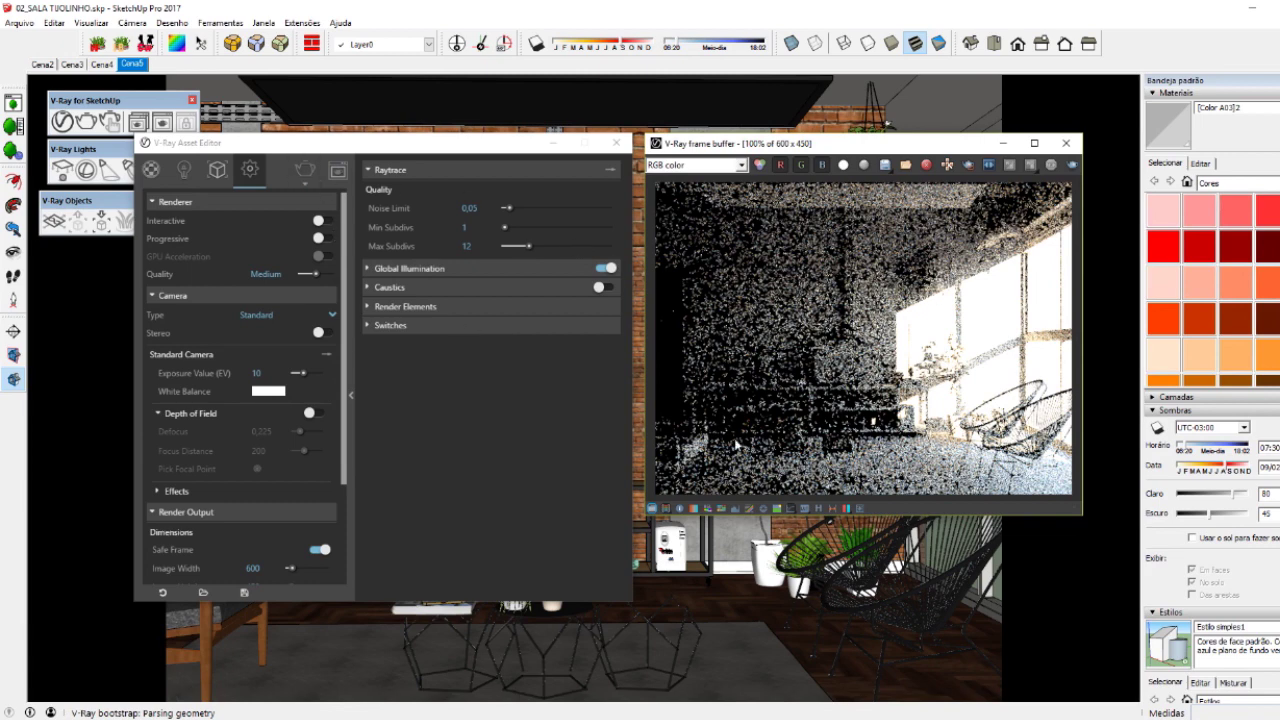
{"action": "key", "text": "alt+Tab"}
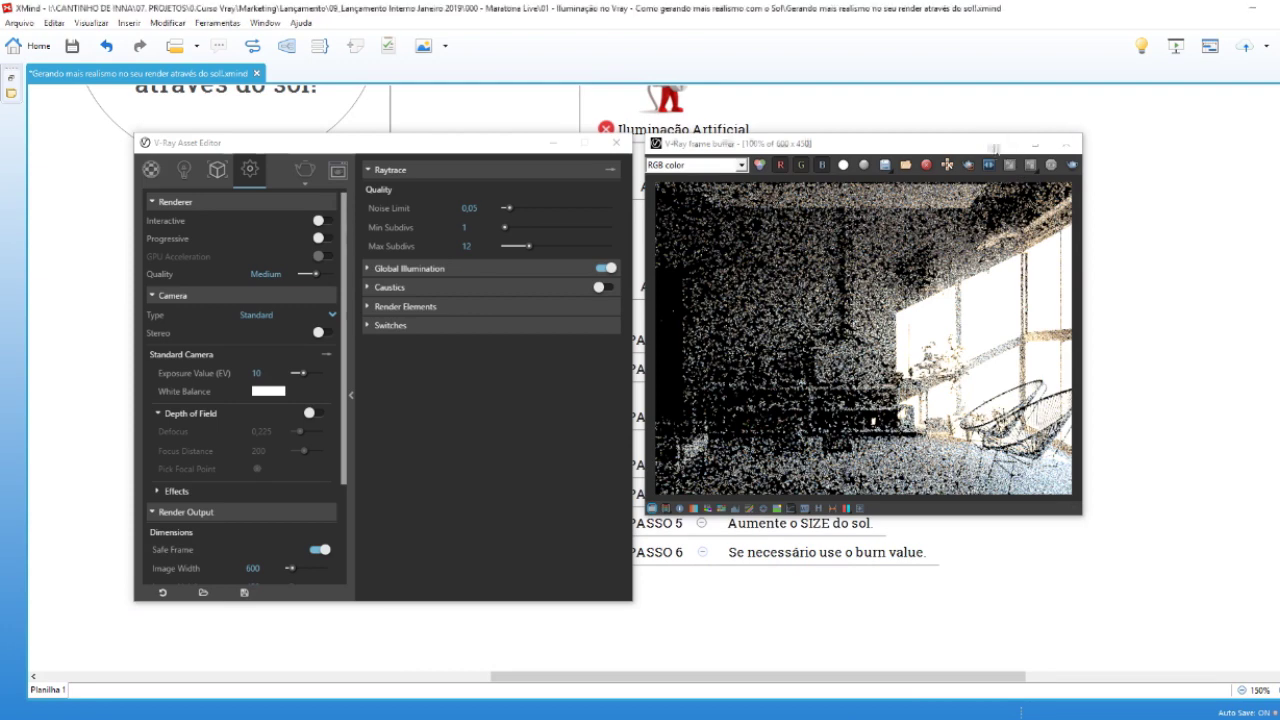
- In the XMind map, move from camera step PASSO 4 to PASSO 5, 'Aumente o SIZE do sol'
{"action": "left_click", "coordinate": [1003, 143]}
{"action": "left_click", "coordinate": [553, 143]}
{"action": "left_click", "coordinate": [806, 502]}
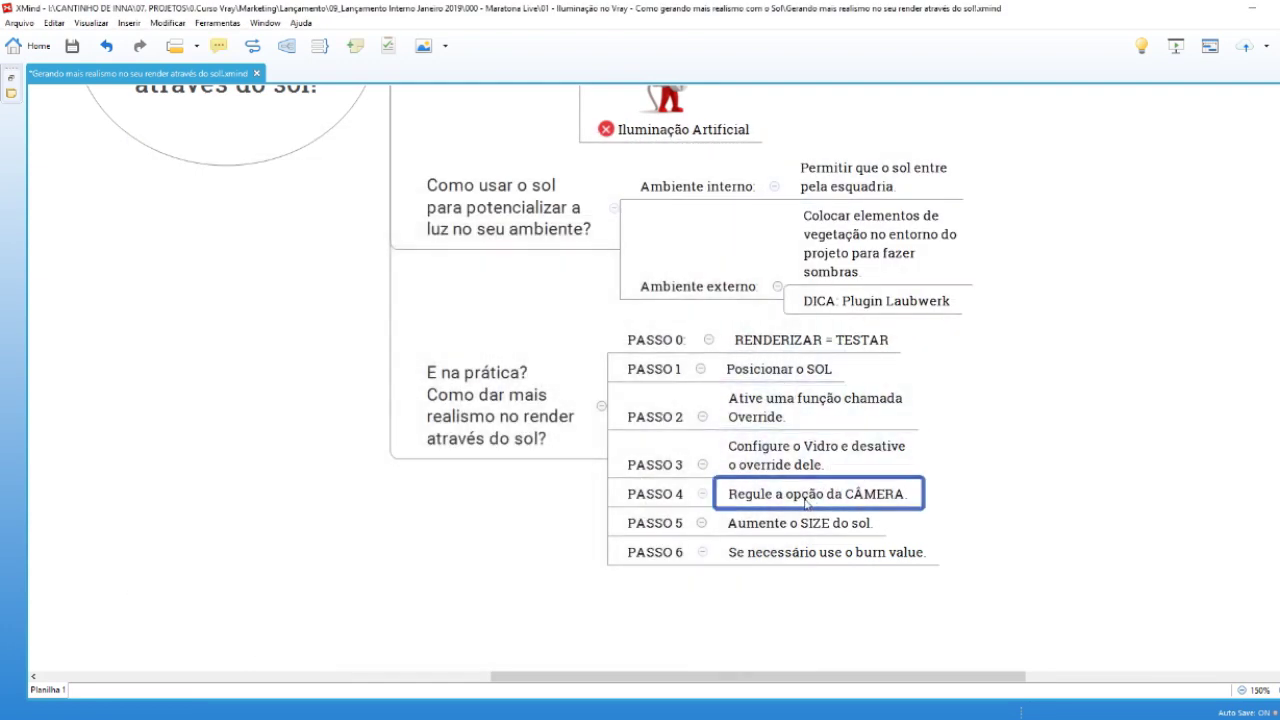
{"action": "left_click", "coordinate": [868, 529]}
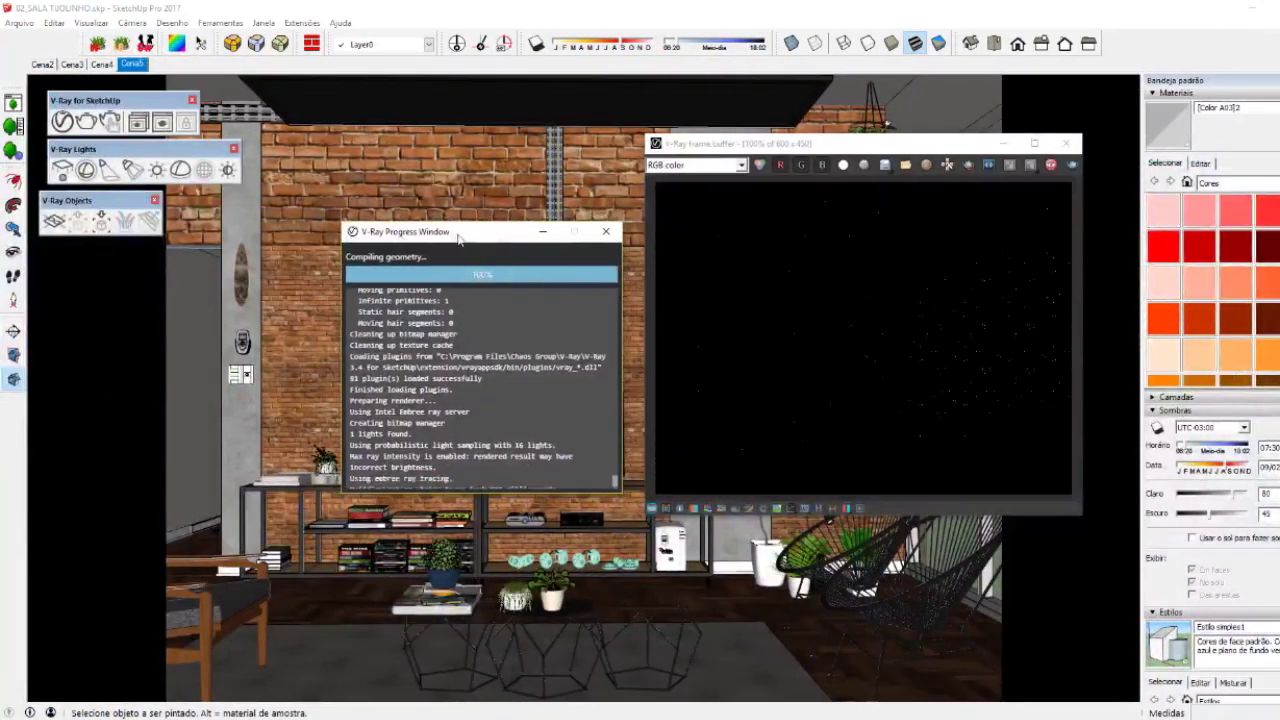
- Set the V-Ray camera Exposure Value to 12 and re-render the sunlit living room
{"action": "left_click", "coordinate": [284, 8]}
{"action": "left_click", "coordinate": [63, 121]}
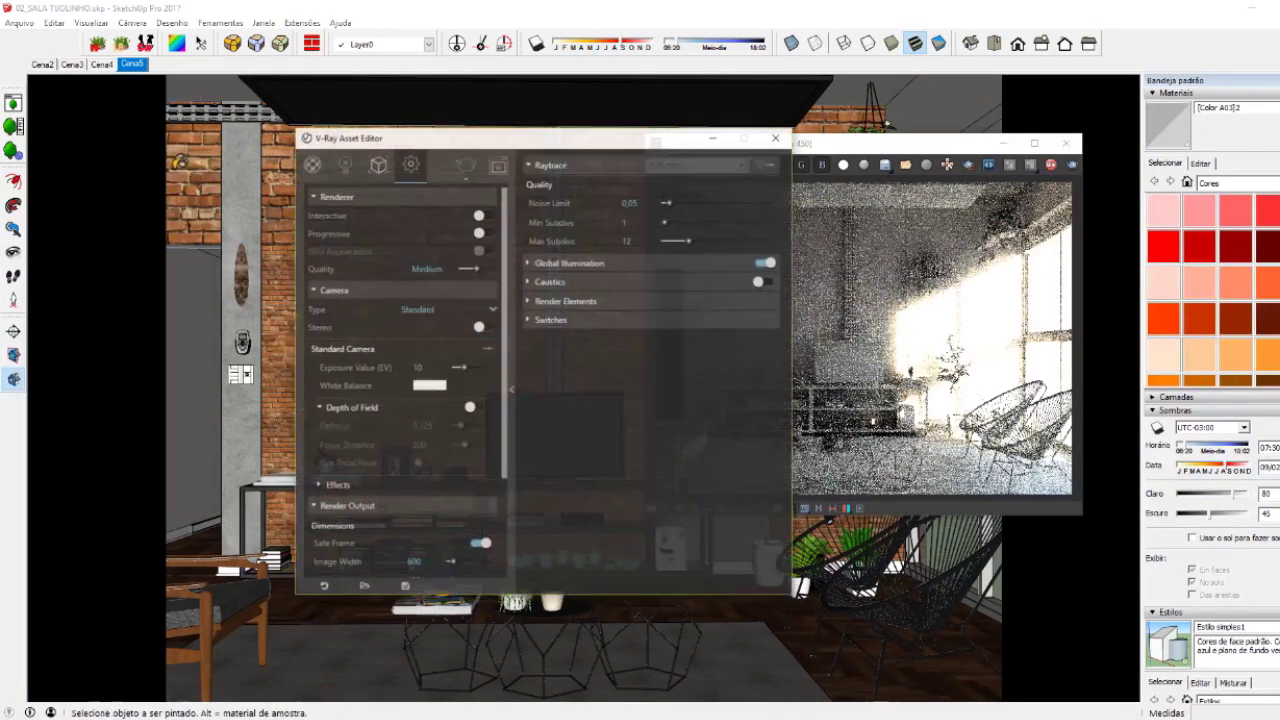
{"action": "left_click", "coordinate": [748, 400]}
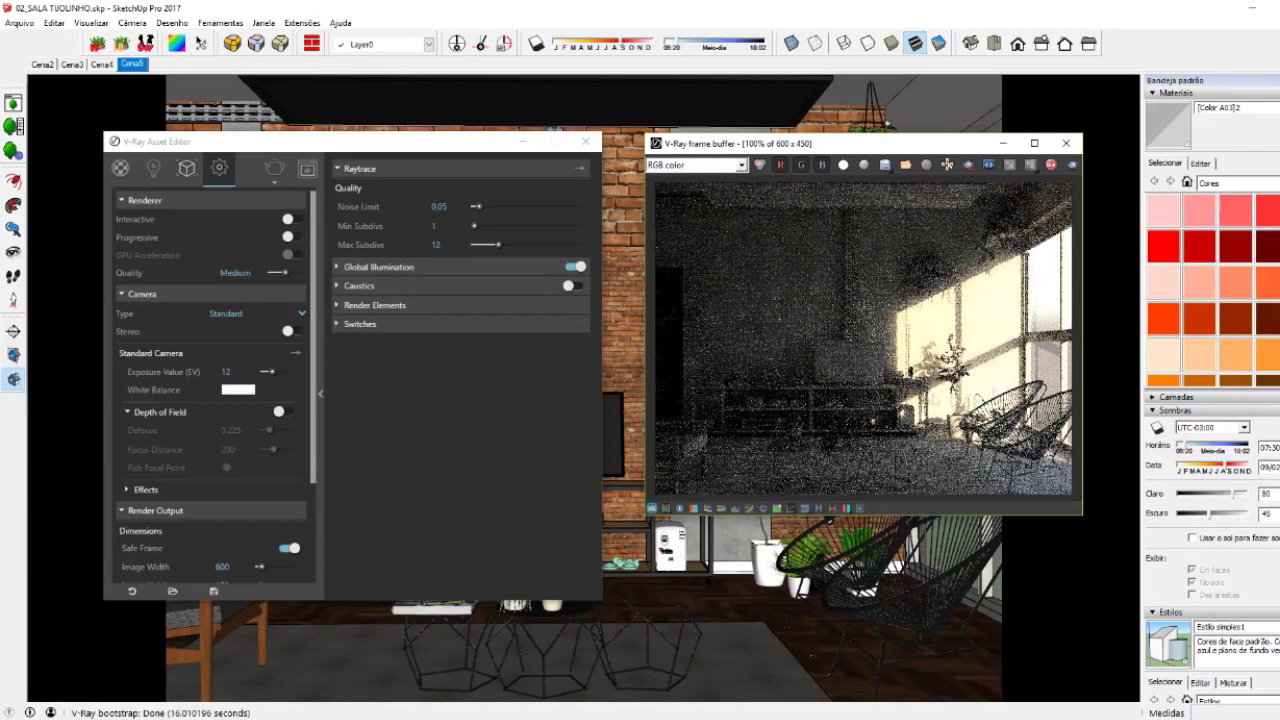
{"action": "left_click", "coordinate": [594, 557]}
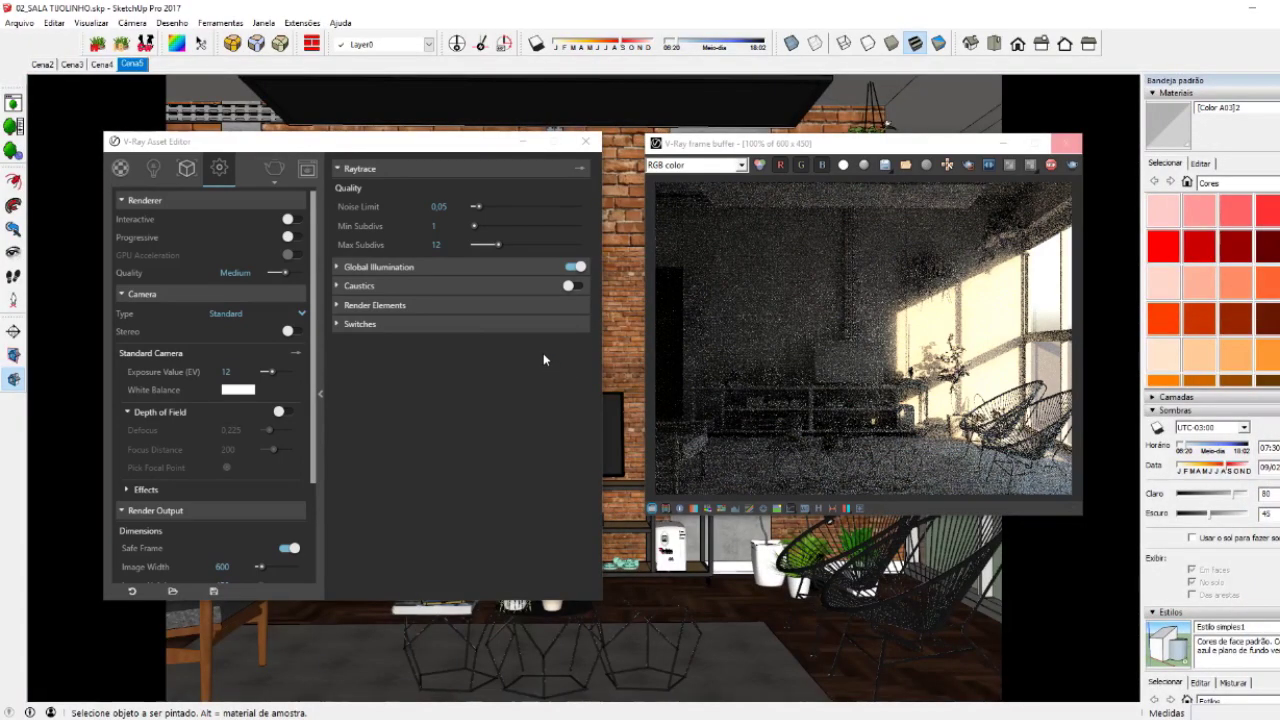
{"action": "left_click", "coordinate": [663, 403]}
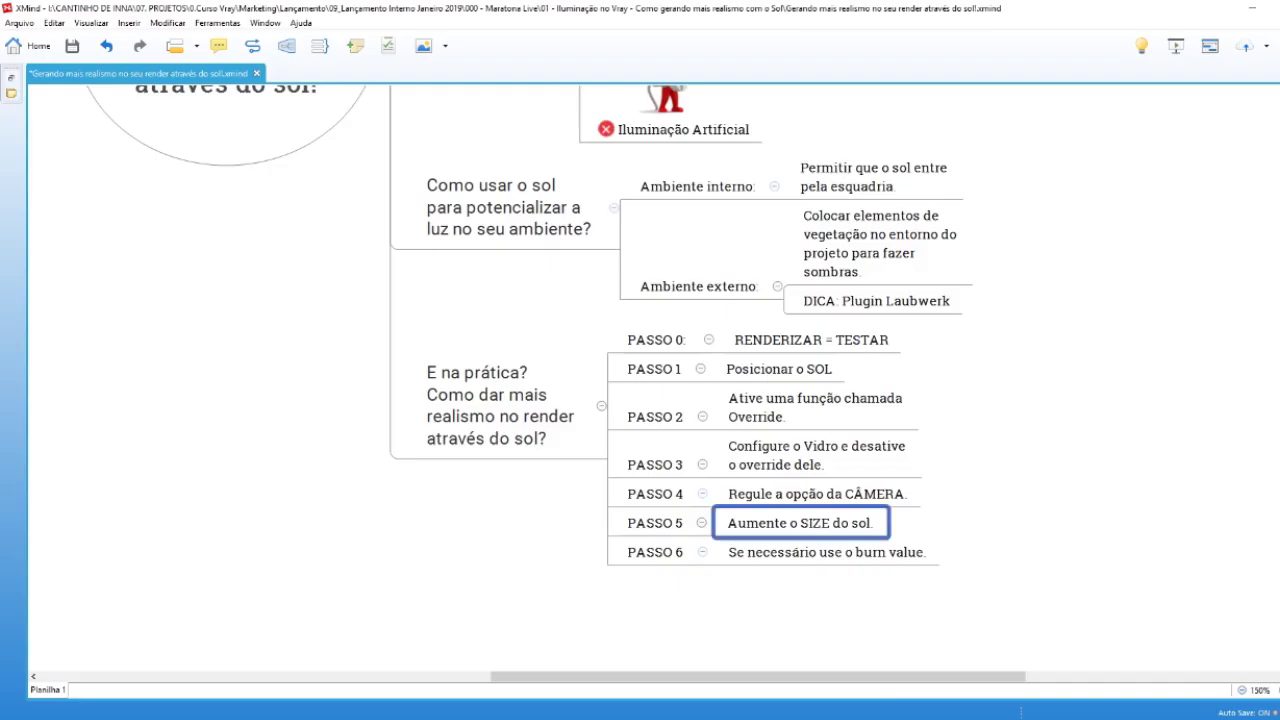
- Review the XMind checklist topics: sun, Override, glass, camera, then PASSO 5 sun size
{"action": "left_click", "coordinate": [752, 370]}
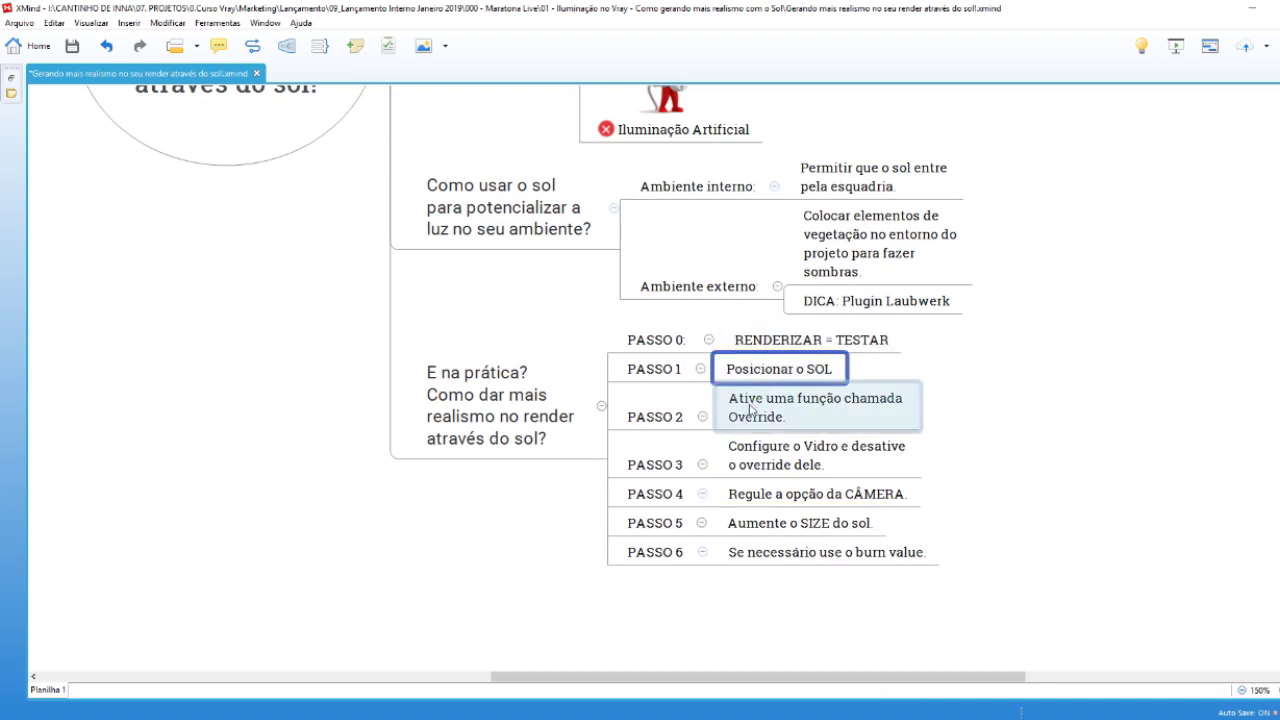
{"action": "left_click", "coordinate": [733, 412]}
{"action": "left_click", "coordinate": [731, 447]}
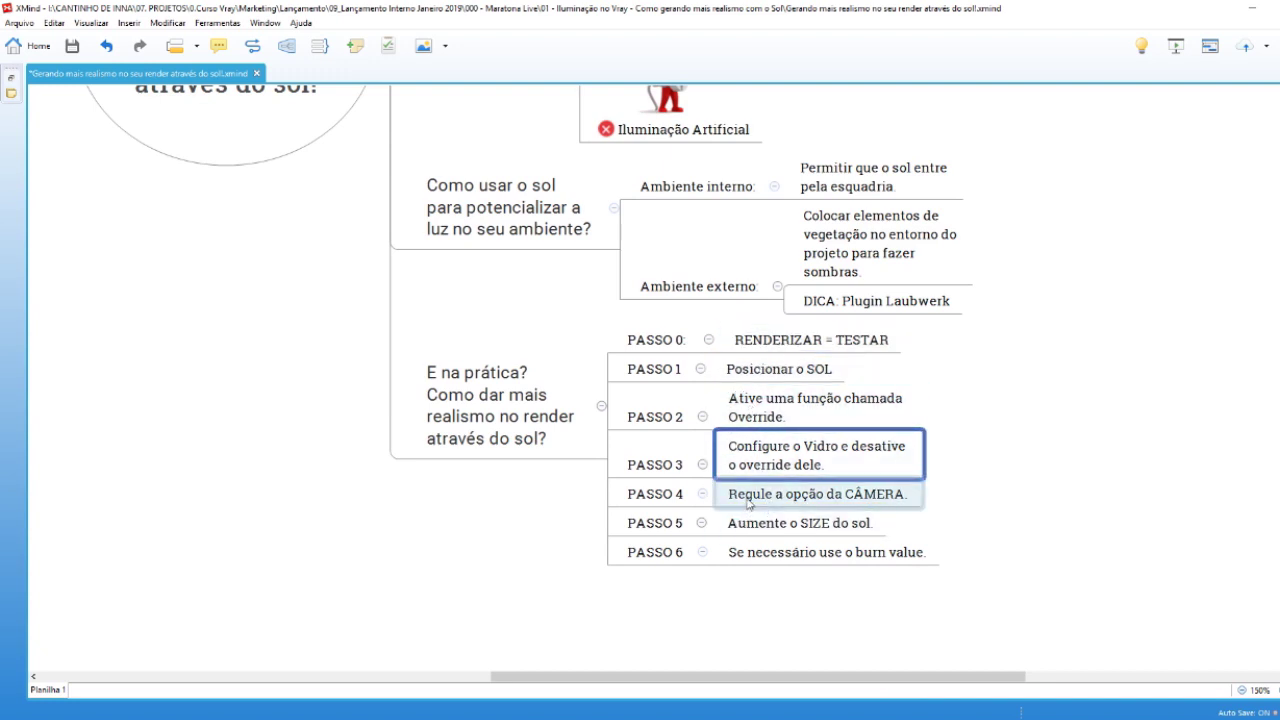
{"action": "left_click", "coordinate": [750, 496]}
{"action": "left_click", "coordinate": [745, 527]}
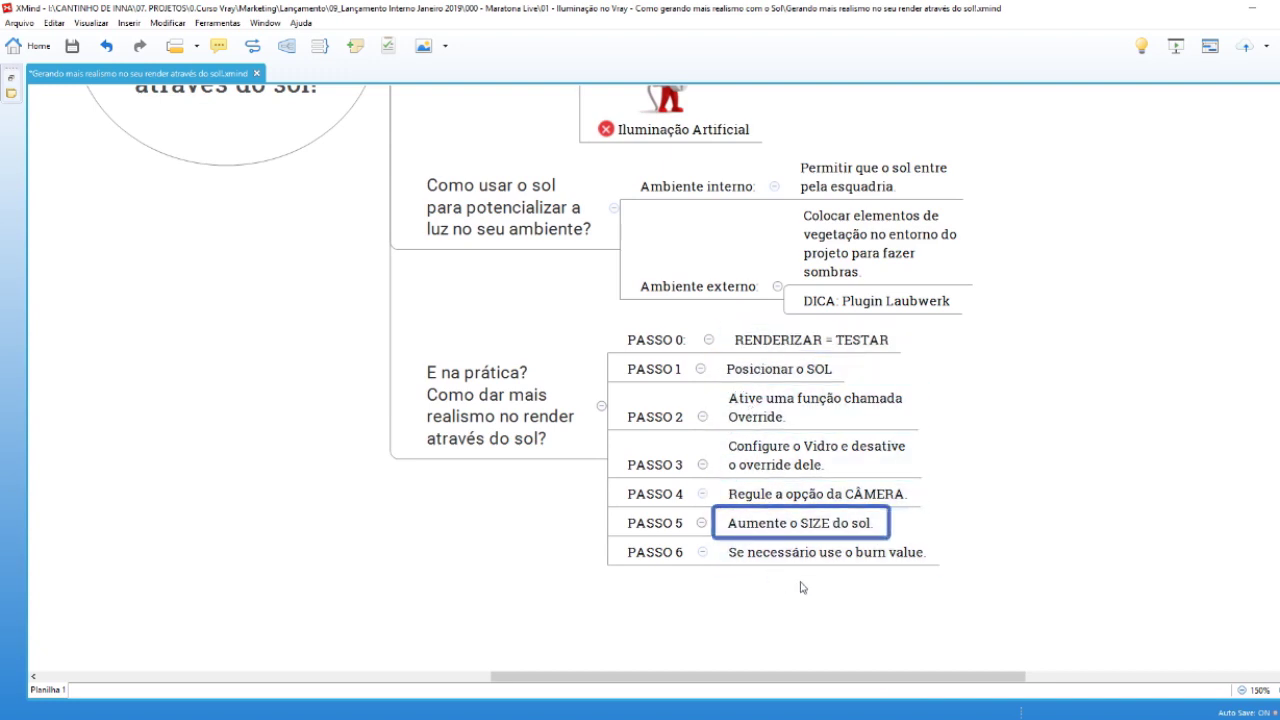
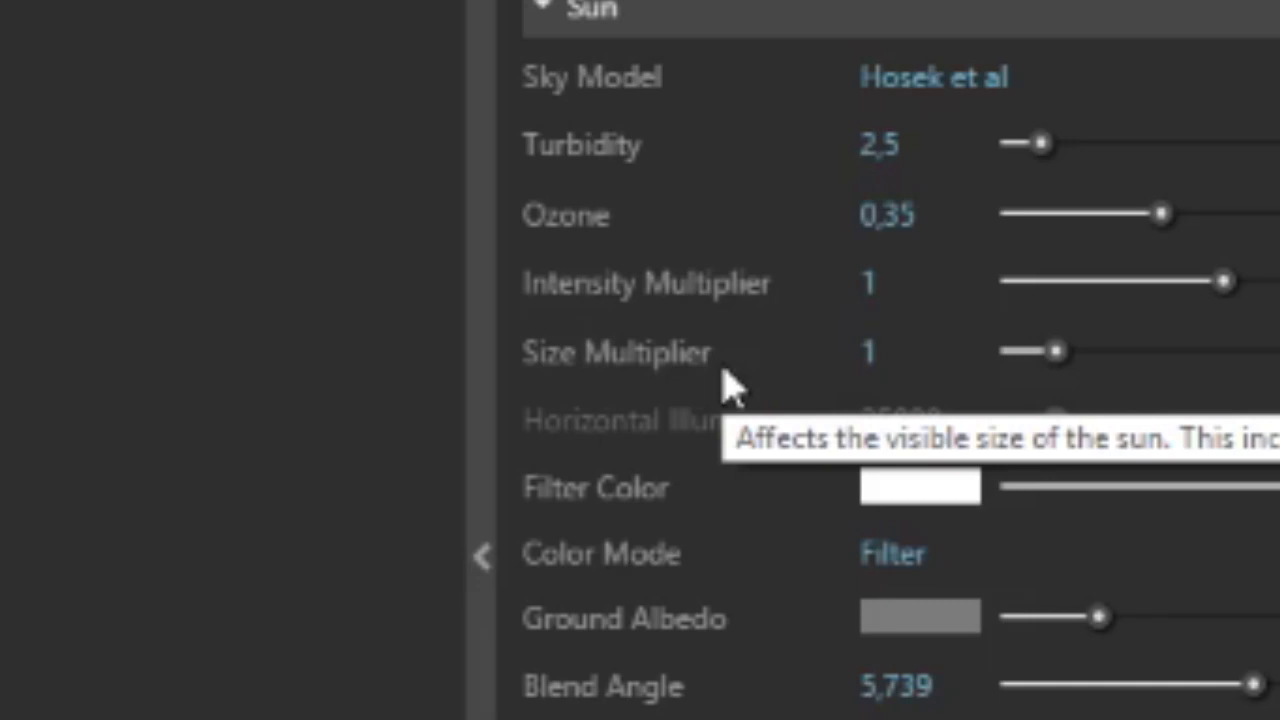
- Set the SunLight Size Multiplier to 5
{"action": "left_click", "coordinate": [810, 335]}
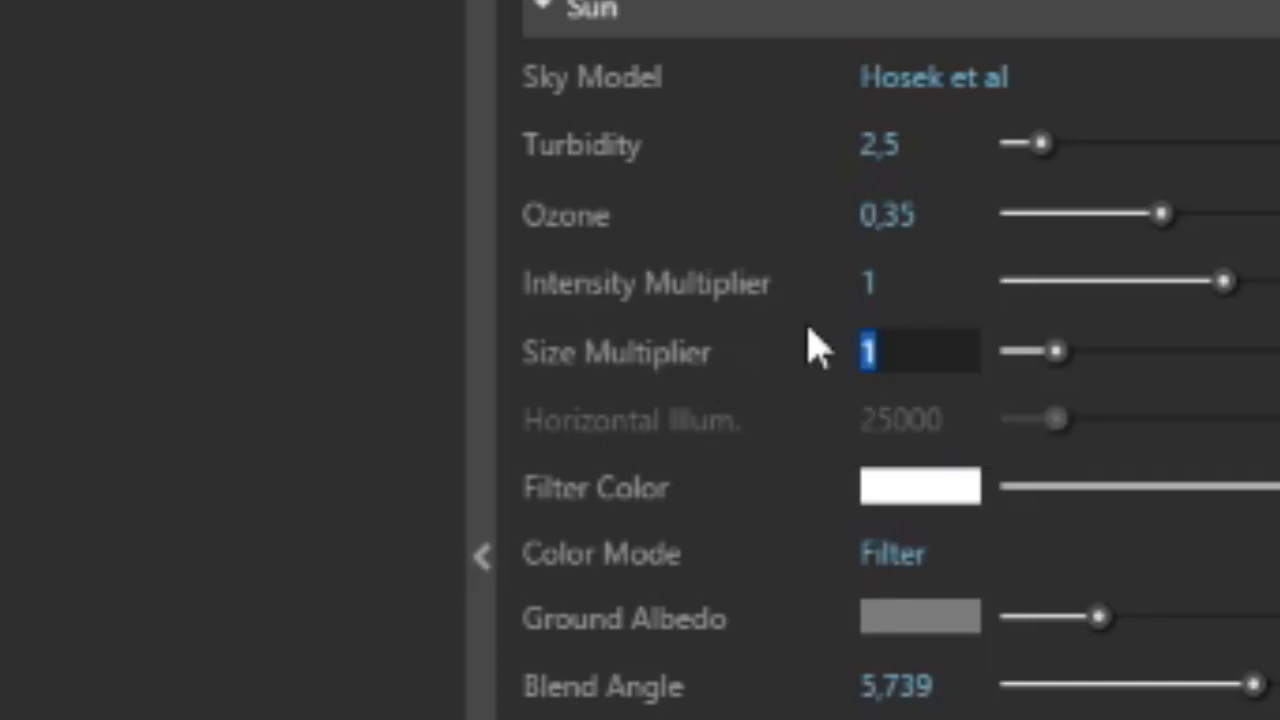
{"action": "type", "text": "5"}
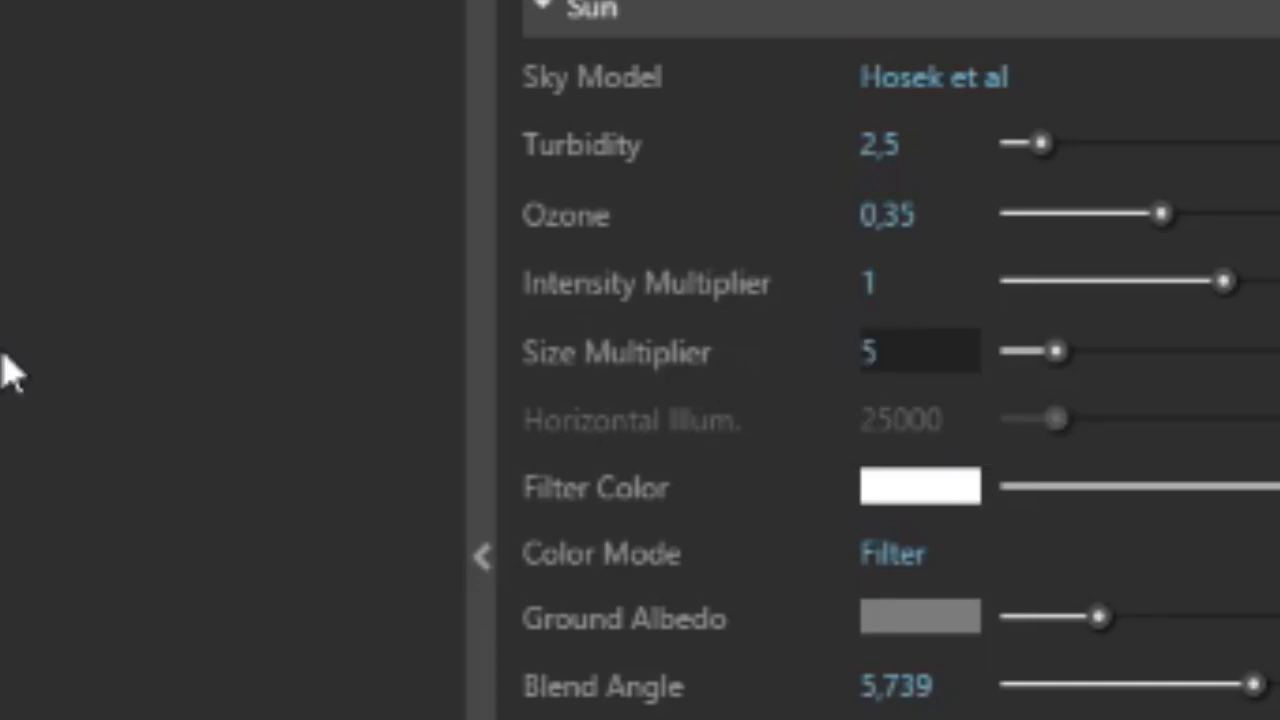
{"action": "key", "text": "Return"}
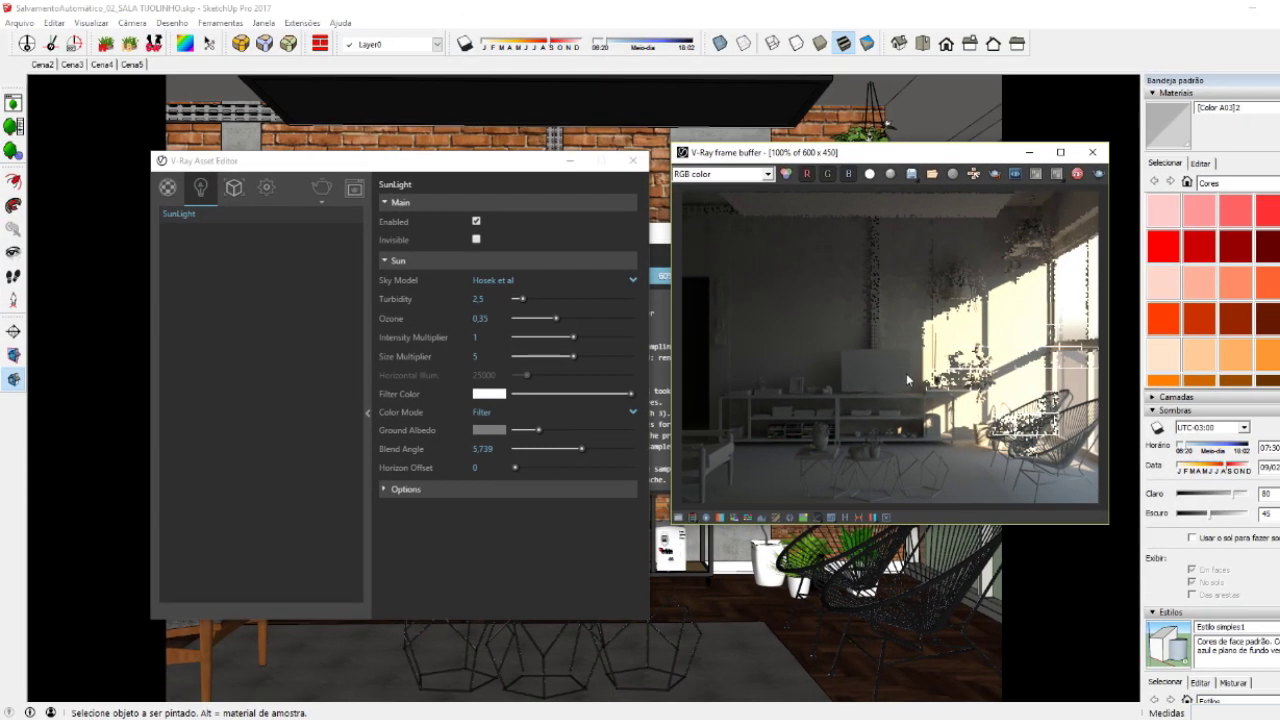
- Open the render history and draw a region render box over the sunlit right side
{"action": "left_click", "coordinate": [843, 518]}
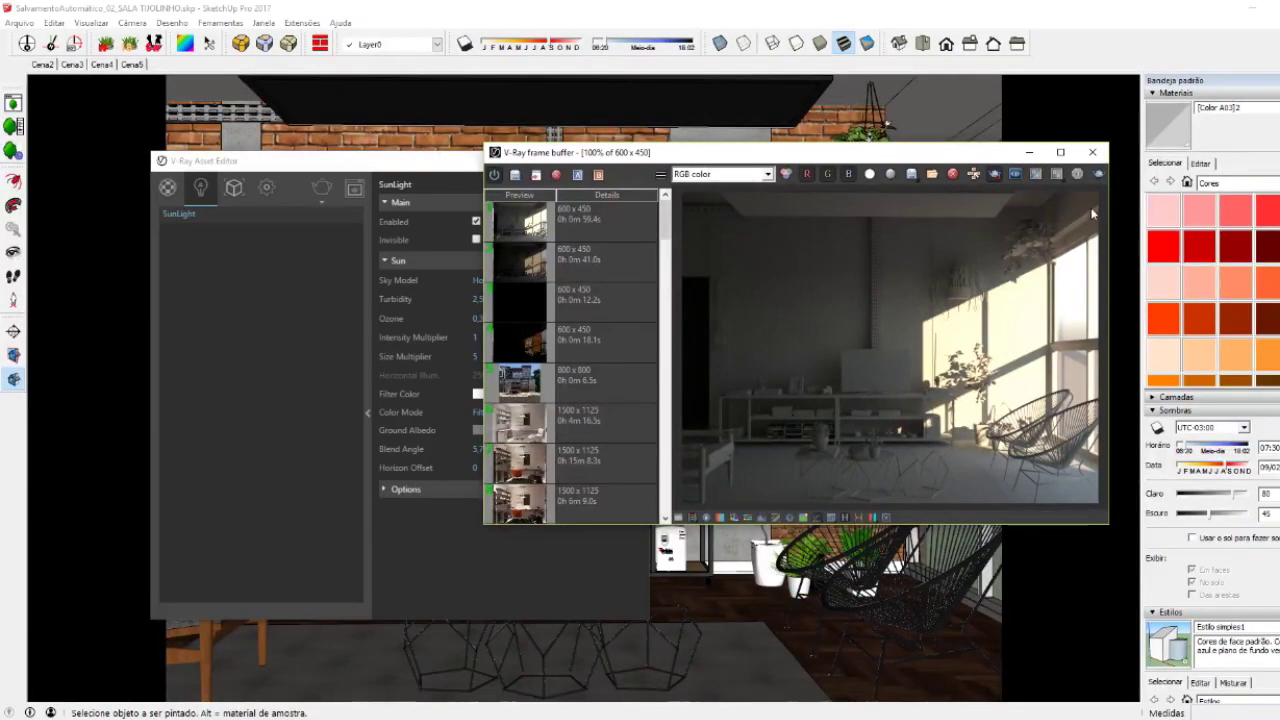
{"action": "left_click_drag", "start_coordinate": [1093, 213], "coordinate": [917, 456]}
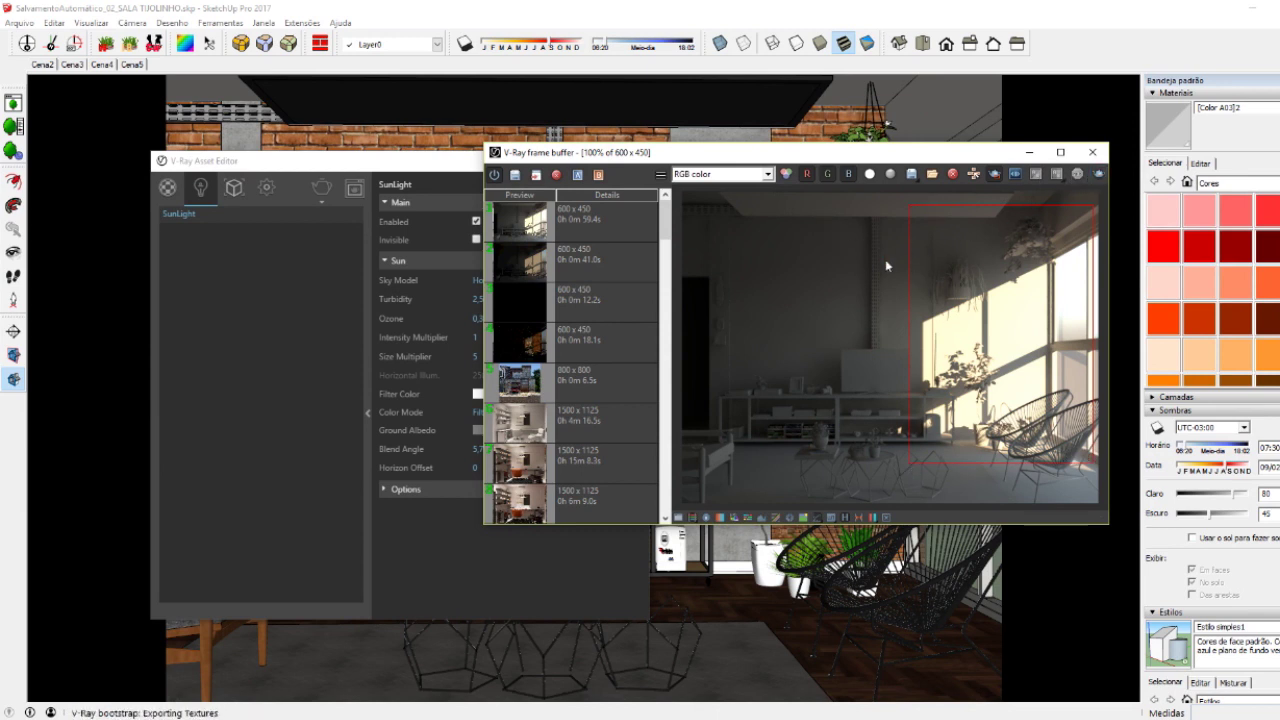
{"action": "left_click", "coordinate": [355, 167]}
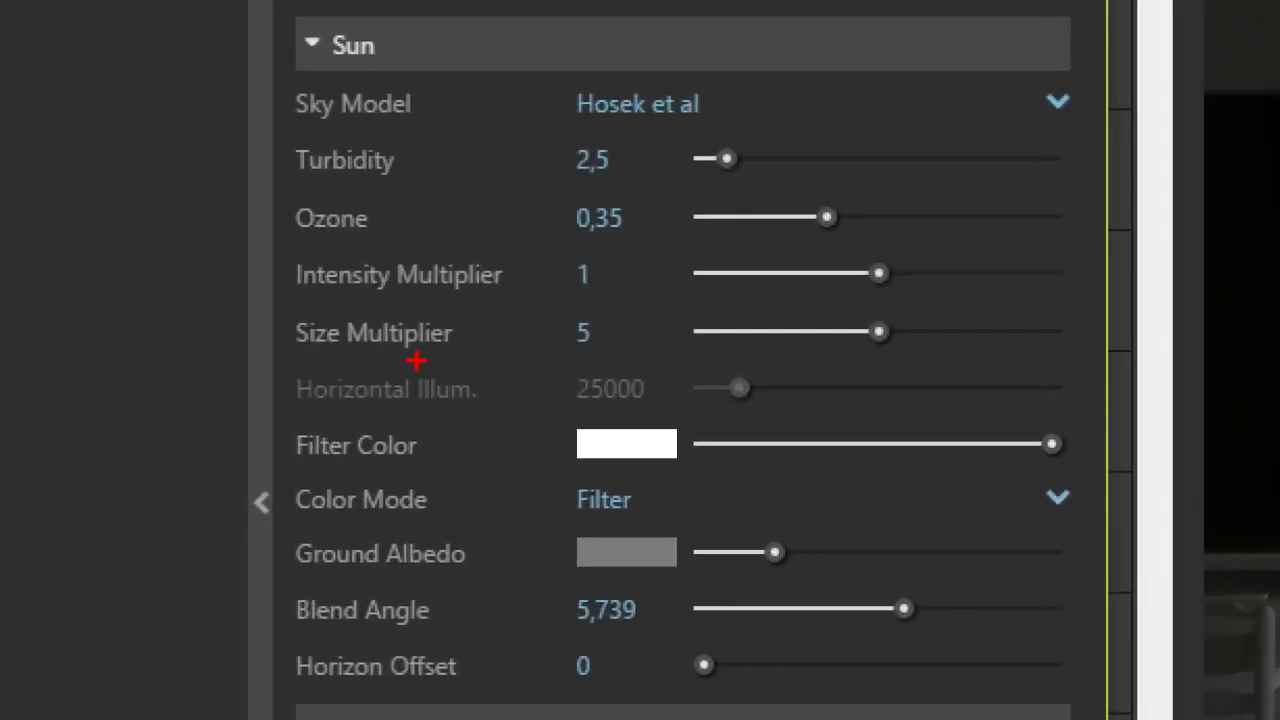
{"action": "left_click_drag", "start_coordinate": [250, 356], "coordinate": [612, 355]}
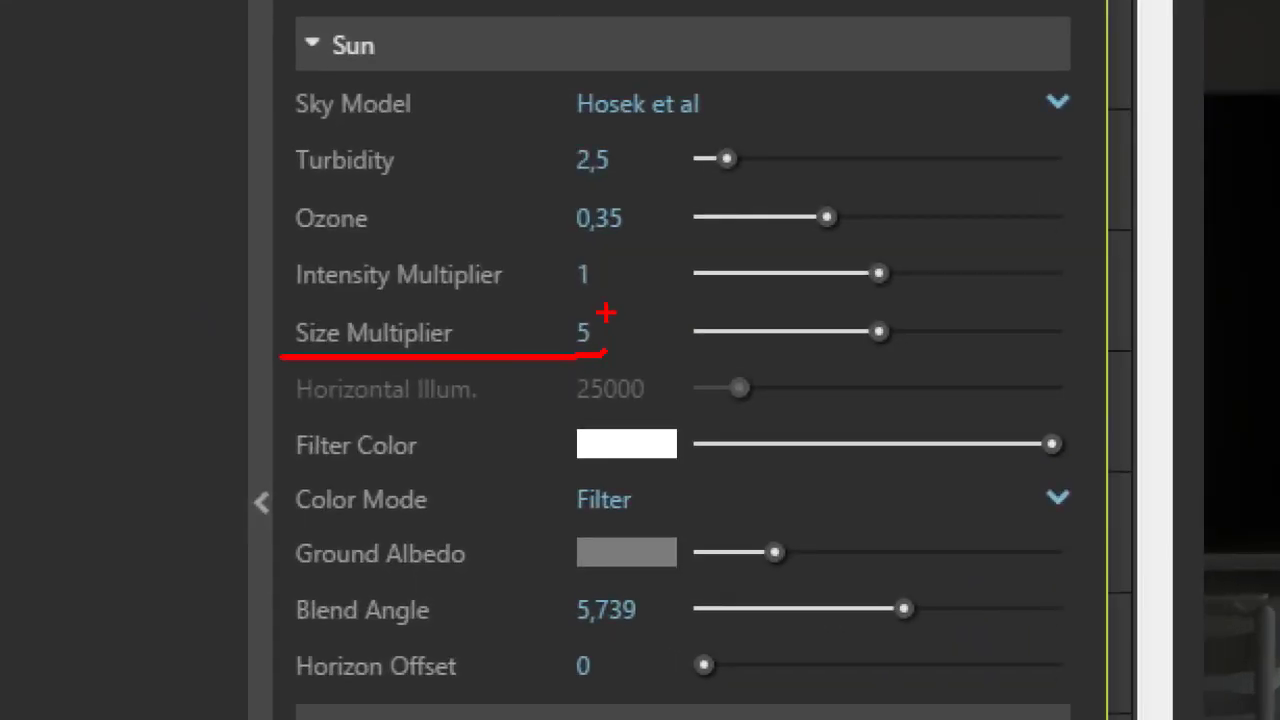
{"action": "key", "text": "Escape"}
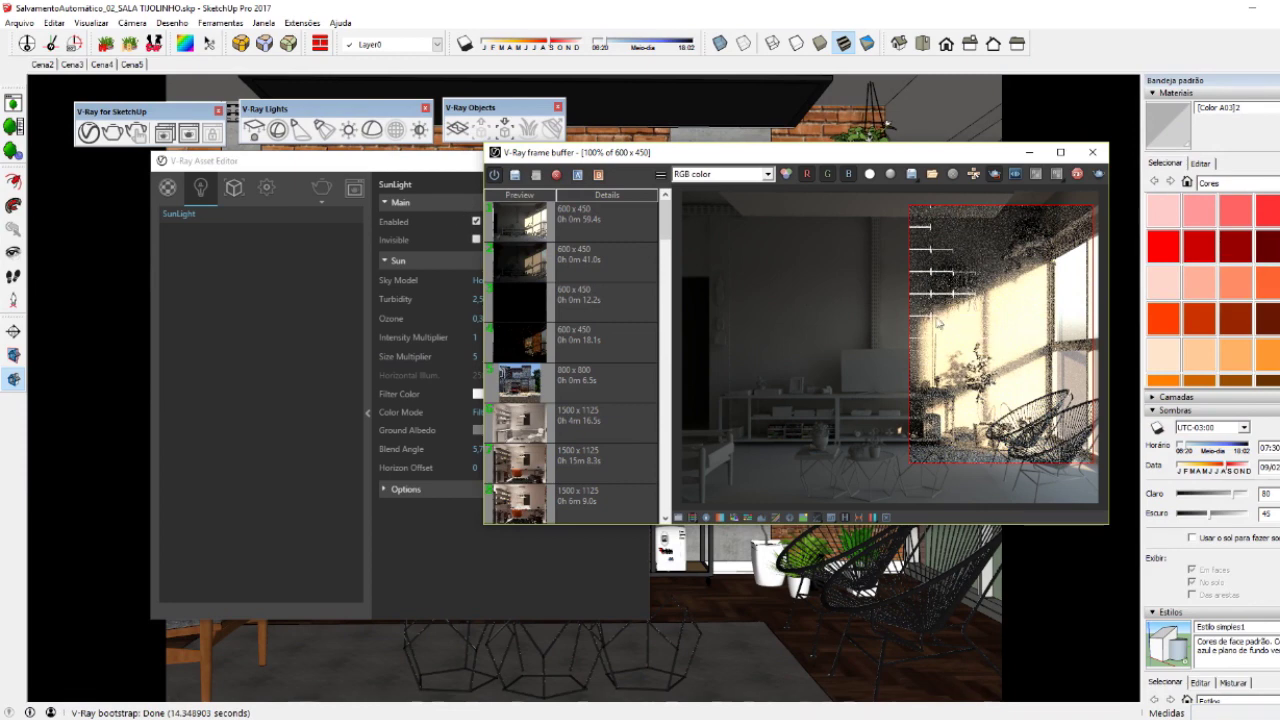
- A/B compare the new render against the earlier 59.4 s render by sliding the split
{"action": "left_click", "coordinate": [545, 226]}
{"action": "left_click", "coordinate": [938, 360]}
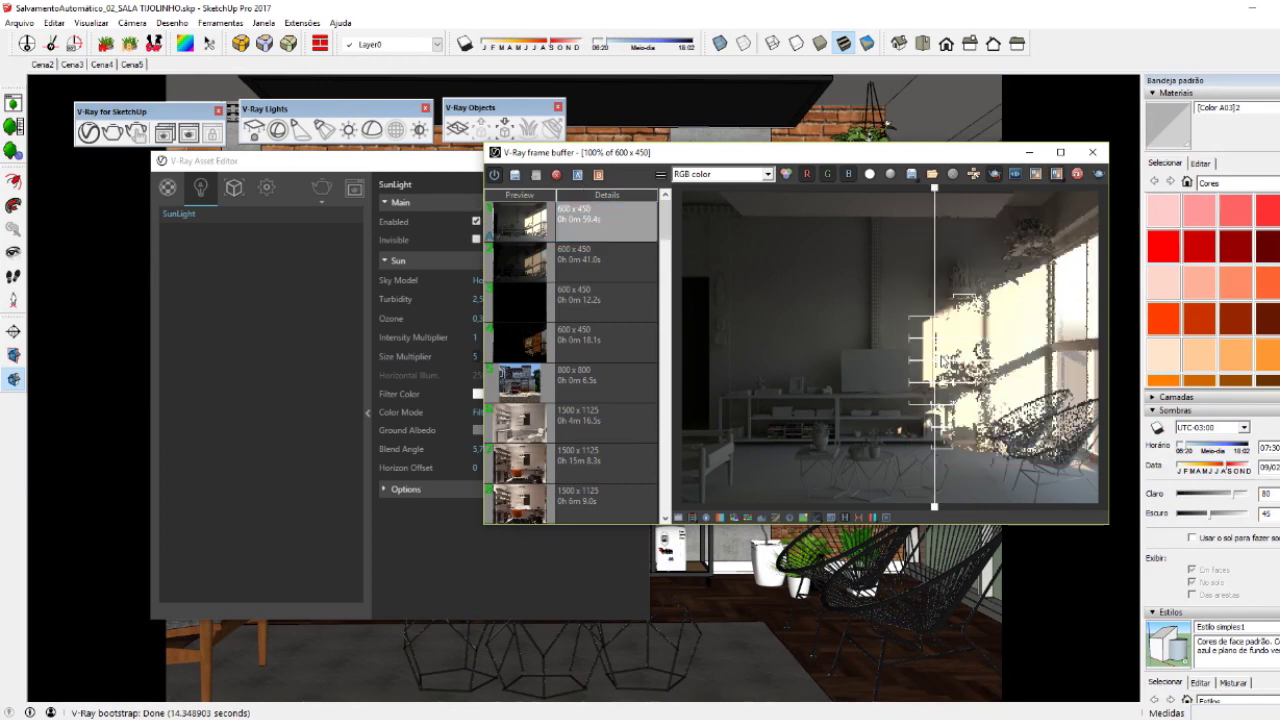
{"action": "scroll", "coordinate": [944, 361], "scroll_direction": "up", "scroll_amount": 1}
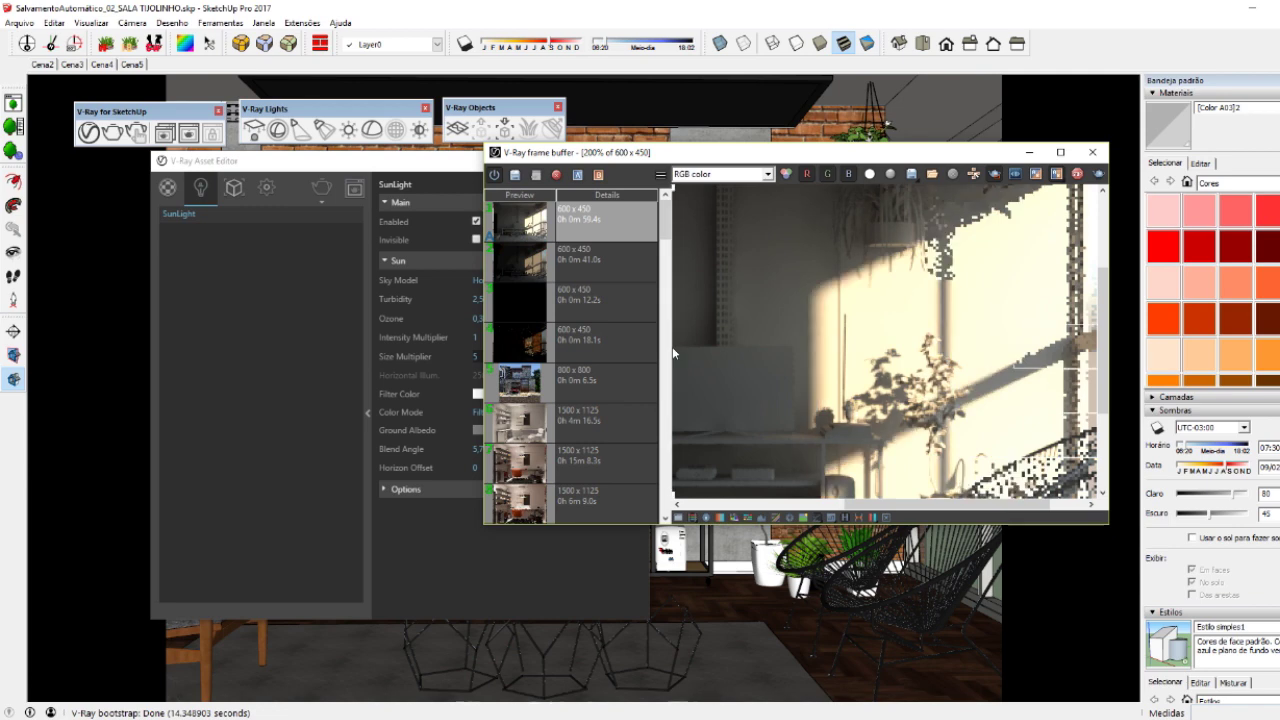
{"action": "scroll", "coordinate": [800, 336], "scroll_direction": "down", "scroll_amount": 1}
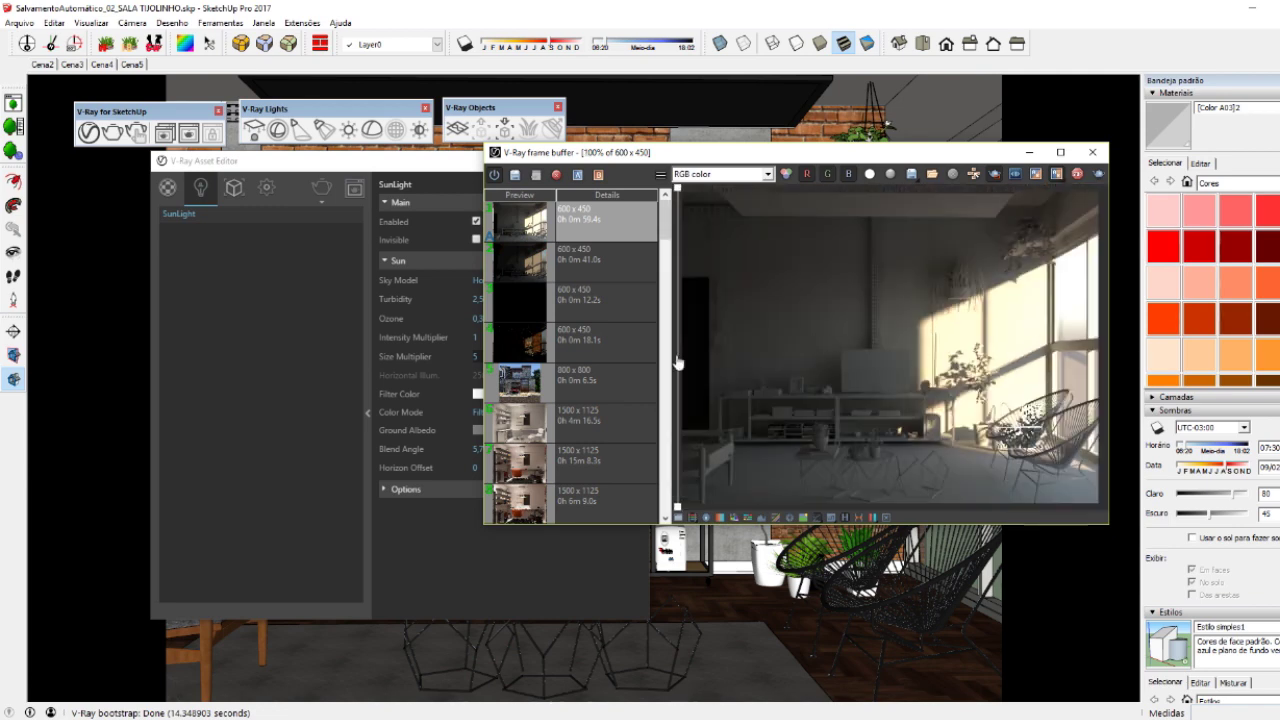
{"action": "left_click_drag", "start_coordinate": [677, 363], "coordinate": [926, 390]}
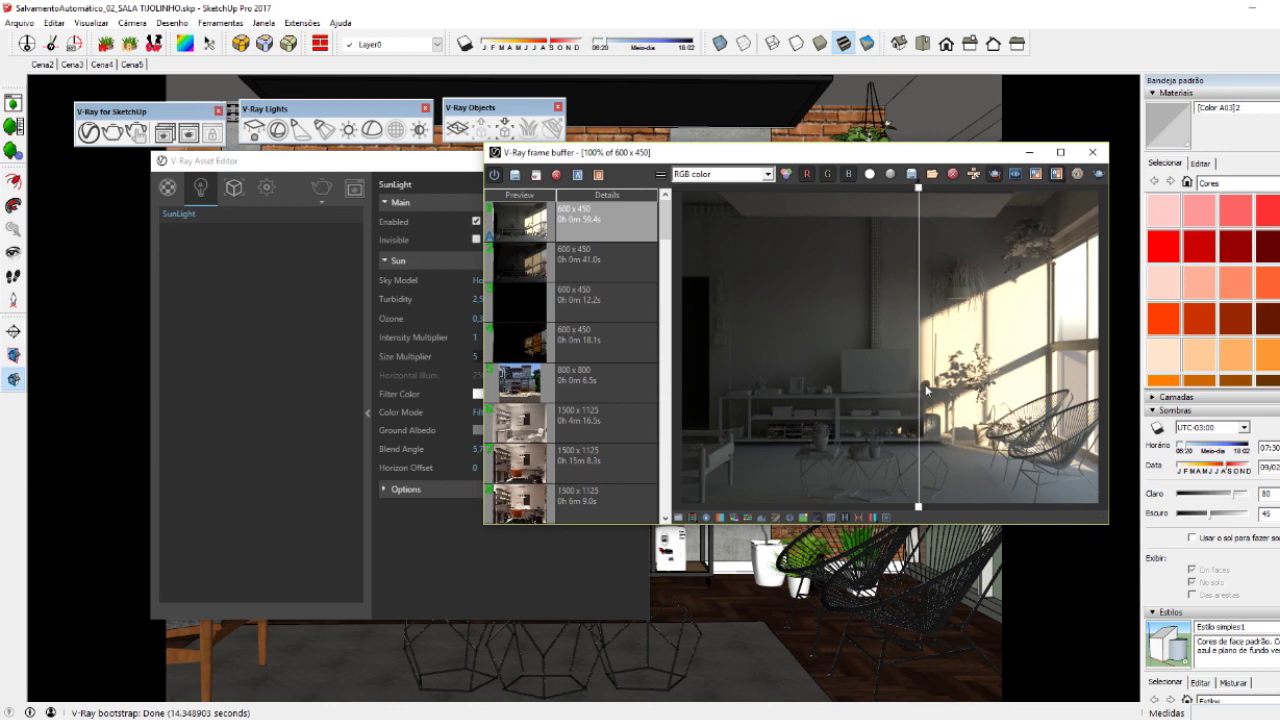
- Inspect the comparison in a maximized frame buffer, then restore it and hide the history panel
{"action": "left_click", "coordinate": [1060, 152]}
{"action": "scroll", "coordinate": [840, 388], "scroll_direction": "up", "scroll_amount": 1}
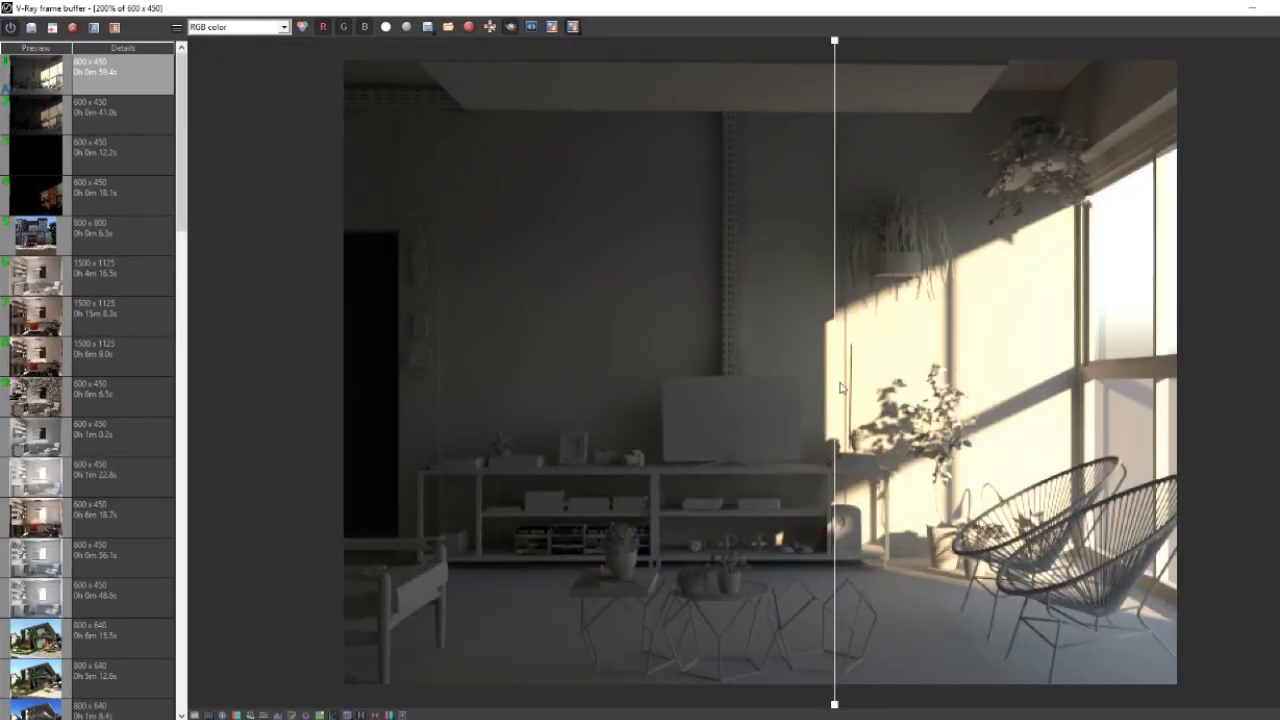
{"action": "mouse_move", "coordinate": [840, 388]}
{"action": "left_mouse_down"}
{"action": "mouse_move", "coordinate": [657, 400]}
{"action": "mouse_move", "coordinate": [1199, 399]}
{"action": "mouse_move", "coordinate": [517, 398]}
{"action": "left_mouse_up"}
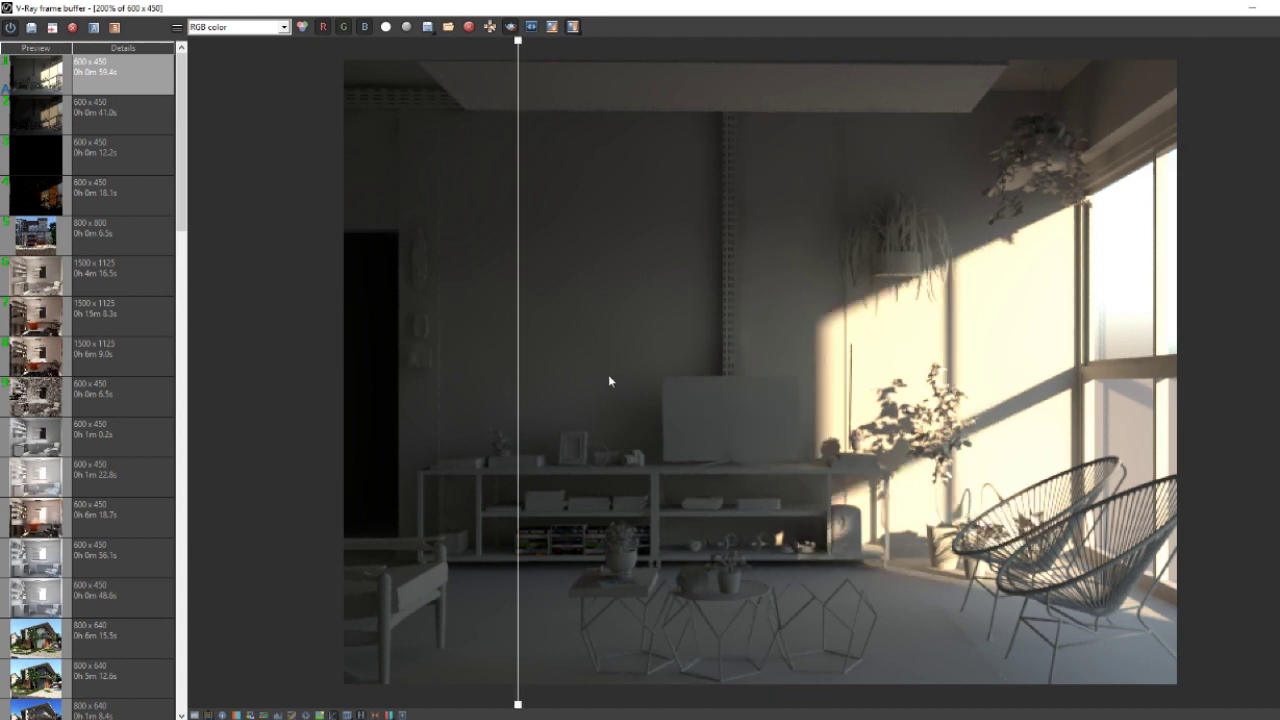
{"action": "scroll", "coordinate": [608, 380], "scroll_direction": "down", "scroll_amount": 1}
{"action": "scroll", "coordinate": [611, 334], "scroll_direction": "up", "scroll_amount": 1}
{"action": "left_click", "coordinate": [1275, 8]}
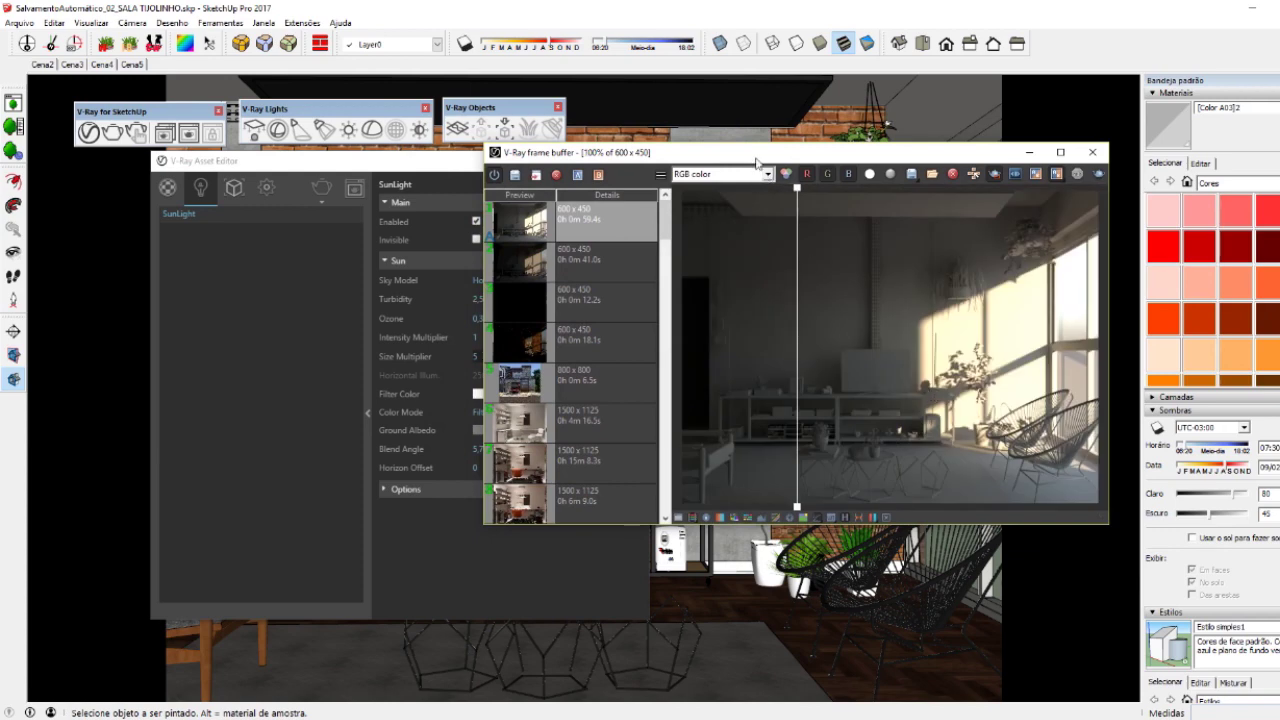
{"action": "mouse_move", "coordinate": [757, 163]}
{"action": "left_mouse_down"}
{"action": "mouse_move", "coordinate": [777, 137]}
{"action": "mouse_move", "coordinate": [436, 140]}
{"action": "left_mouse_up"}
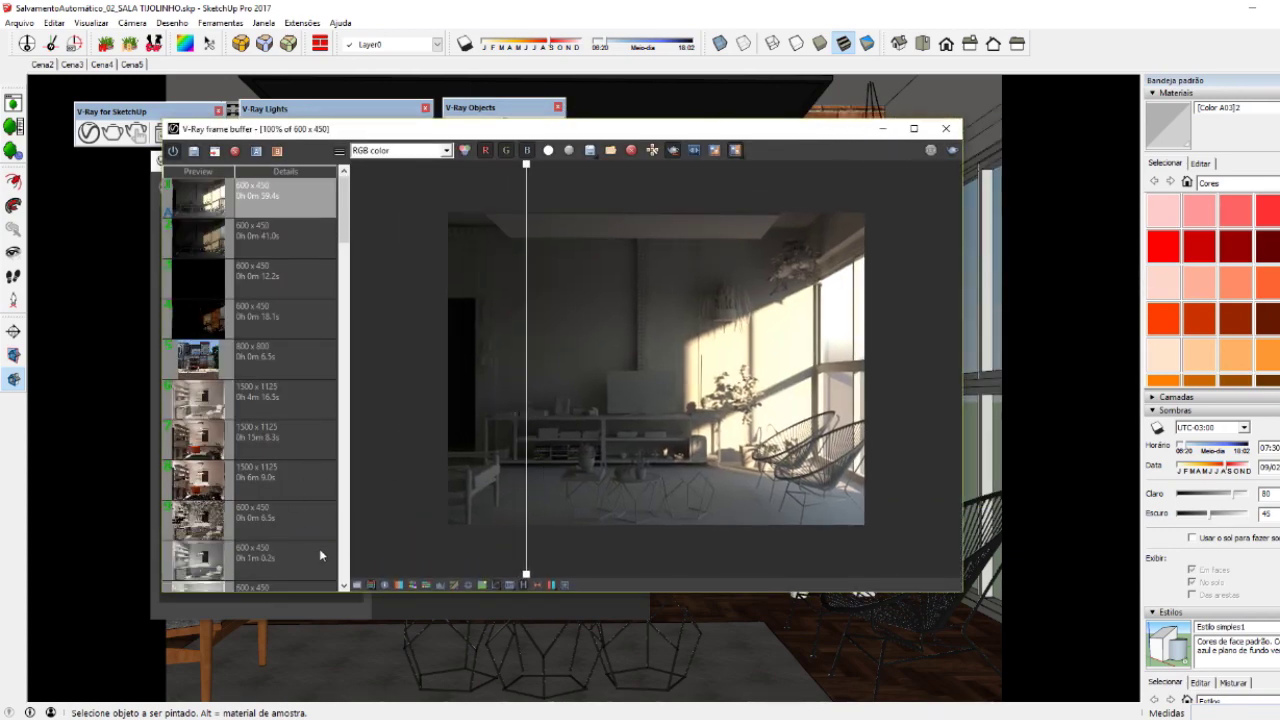
{"action": "left_click", "coordinate": [512, 587]}
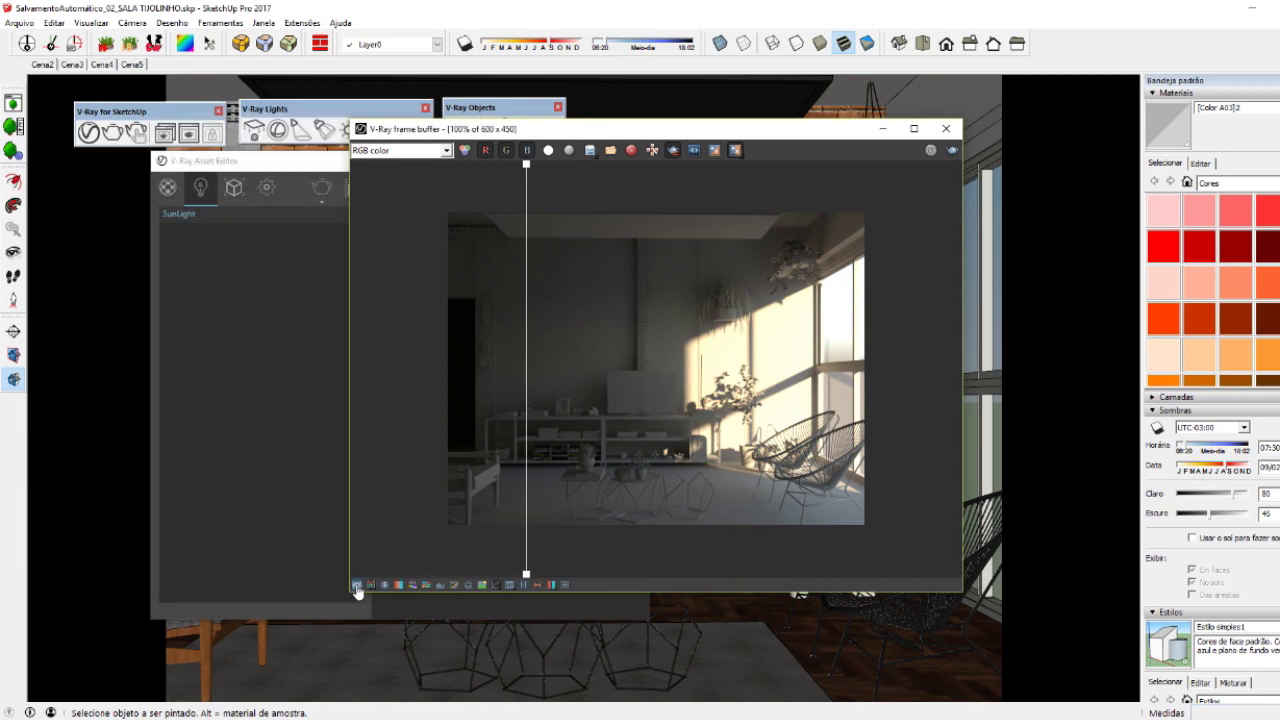
{"action": "left_click_drag", "start_coordinate": [529, 401], "coordinate": [414, 400]}
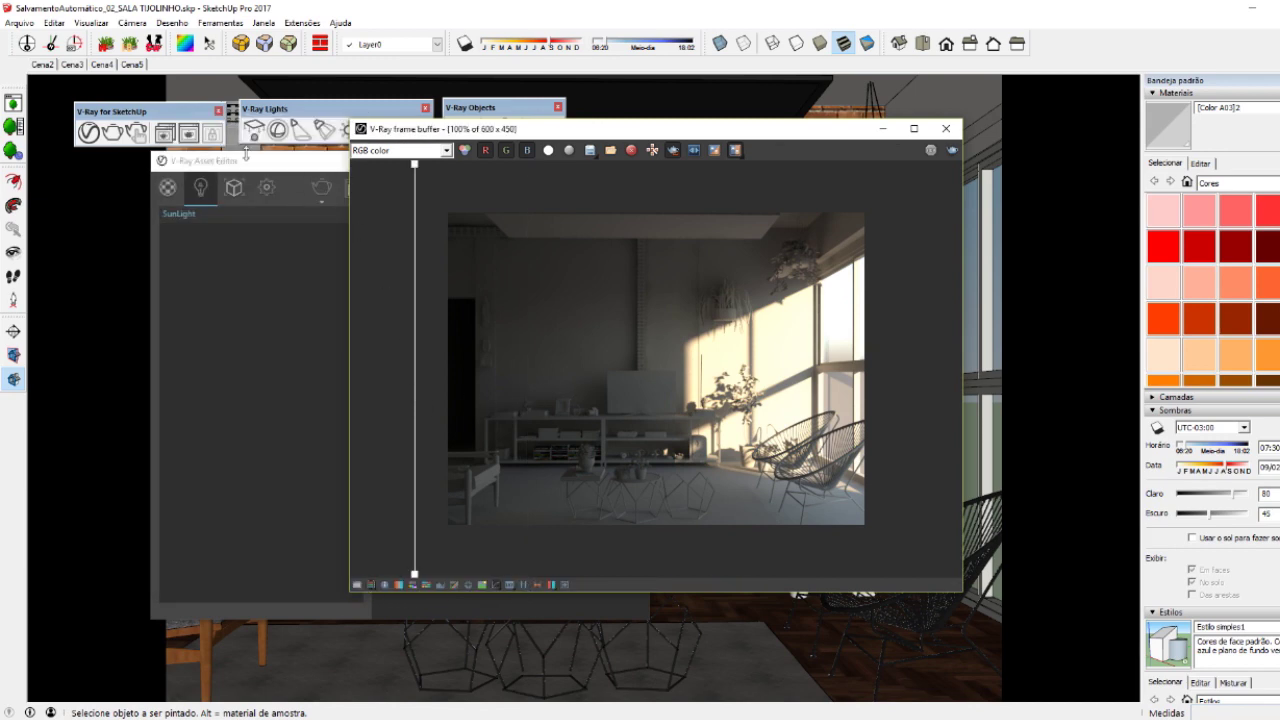
- Lower the camera Exposure Value from 12 to 11 and start a new render
{"action": "left_click", "coordinate": [266, 187]}
{"action": "double_click", "coordinate": [273, 391]}
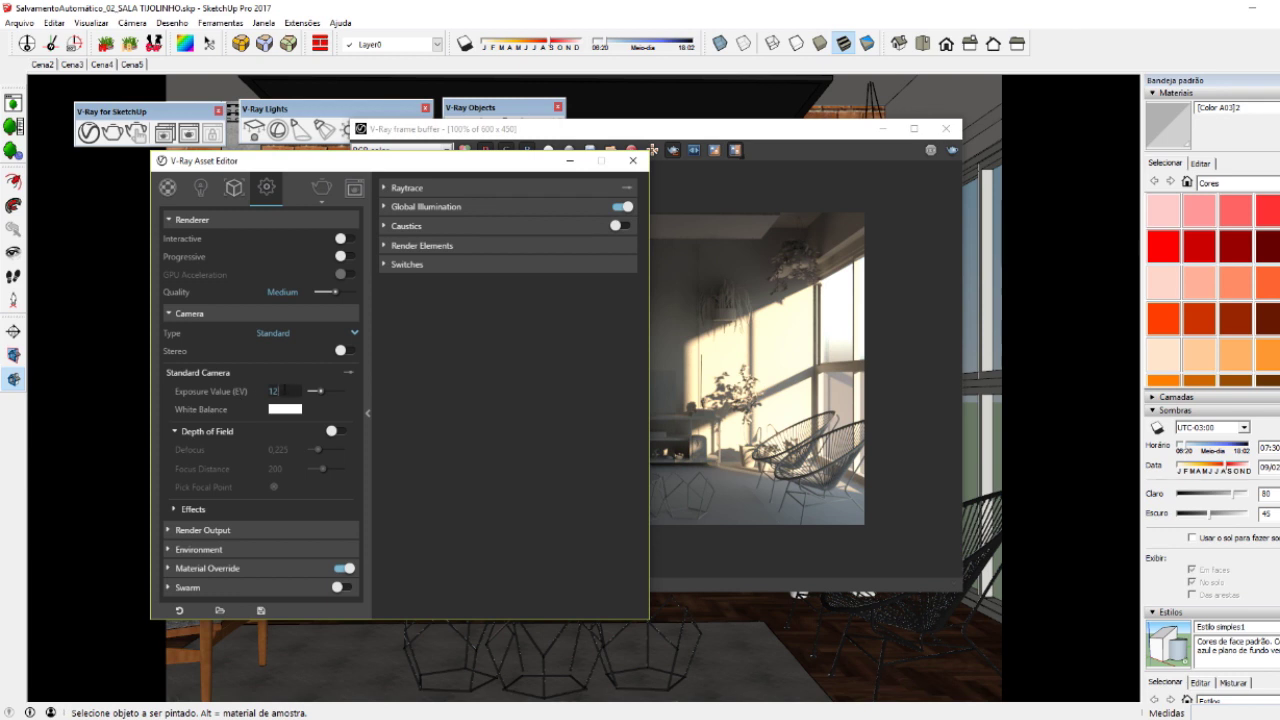
{"action": "left_click_drag", "start_coordinate": [720, 130], "coordinate": [810, 132]}
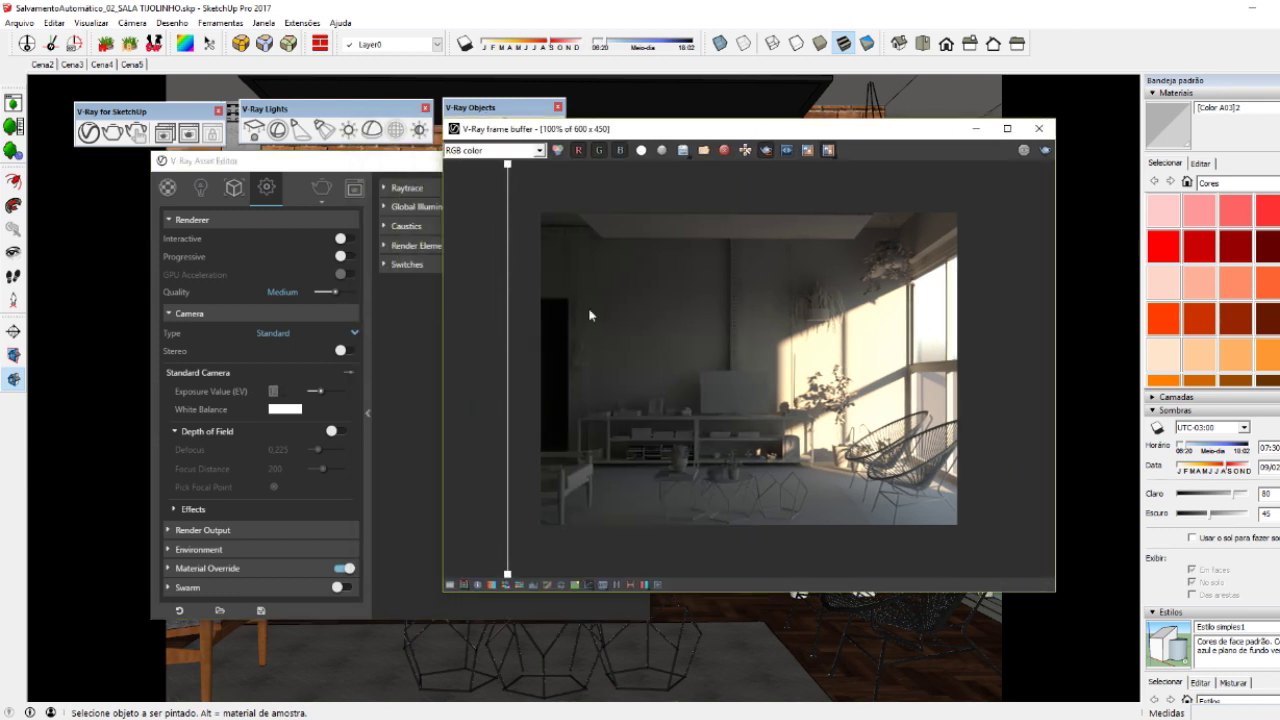
{"action": "left_click", "coordinate": [285, 392]}
{"action": "left_click_drag", "start_coordinate": [285, 392], "coordinate": [238, 394]}
{"action": "type", "text": "11"}
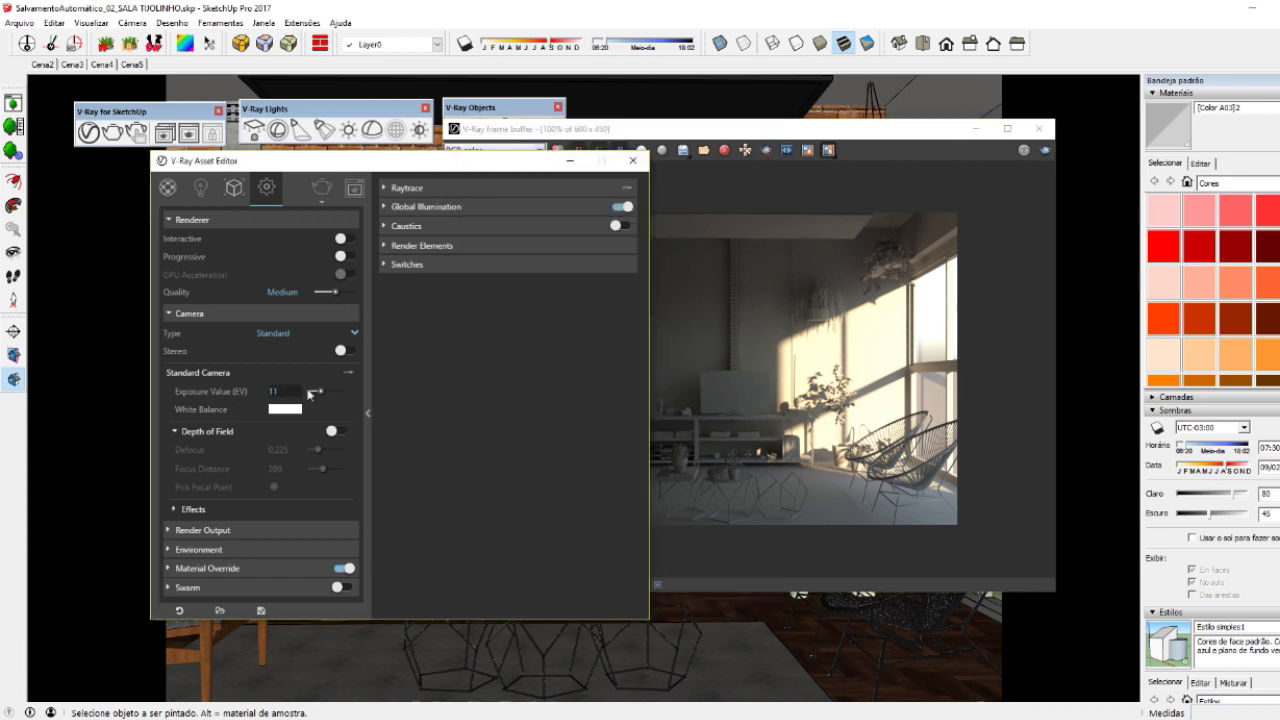
{"action": "left_click", "coordinate": [717, 370]}
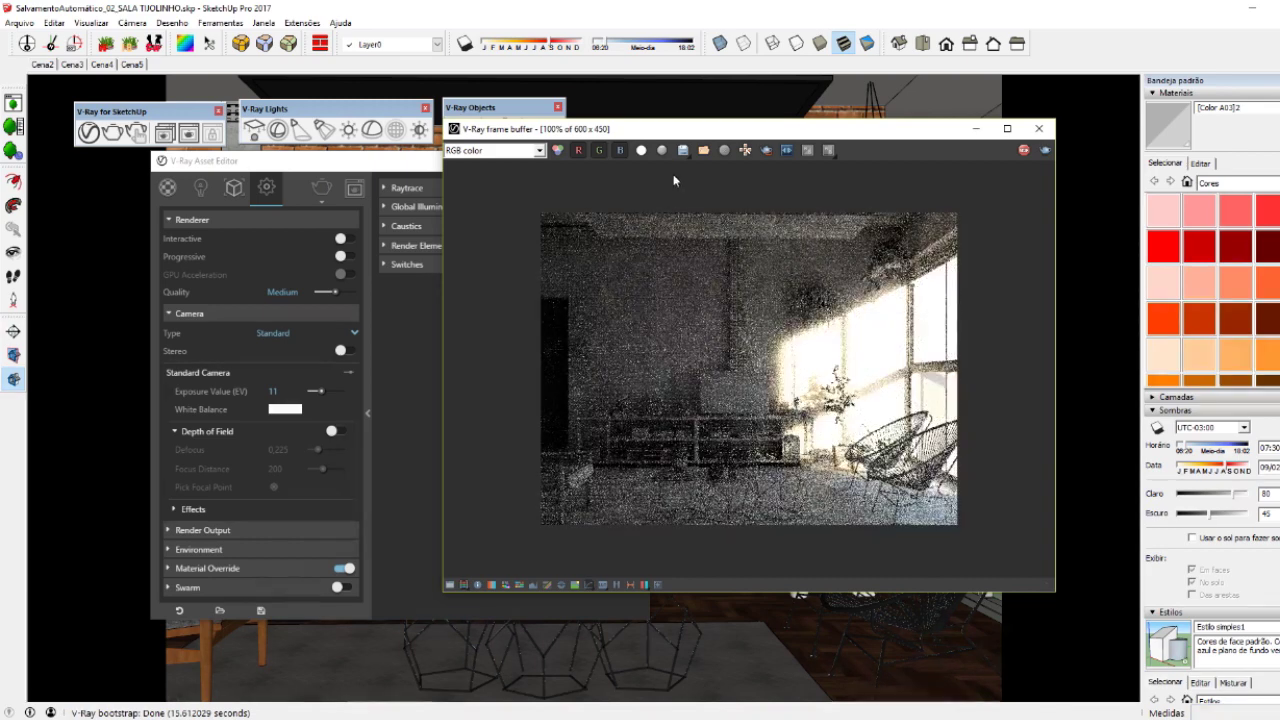
- Turn off the A/B comparison and show the frame buffer's corrections panel
{"action": "left_click_drag", "start_coordinate": [680, 129], "coordinate": [652, 130]}
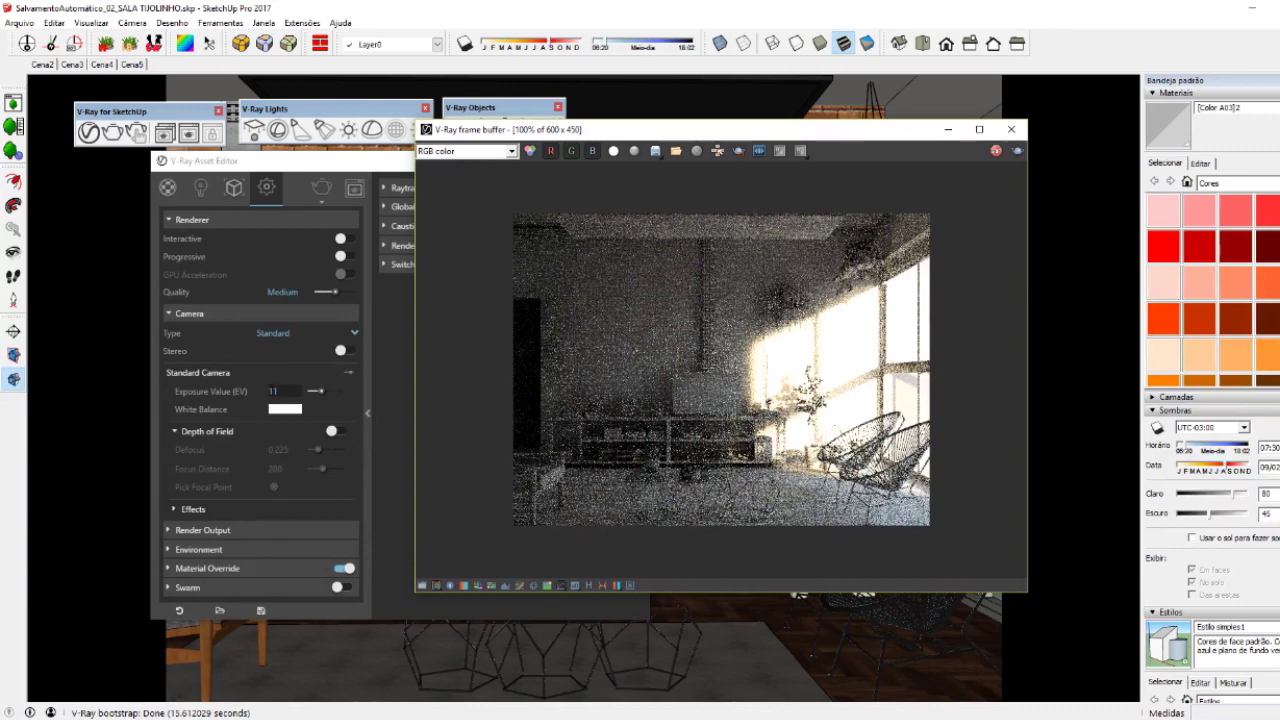
{"action": "left_click", "coordinate": [272, 391]}
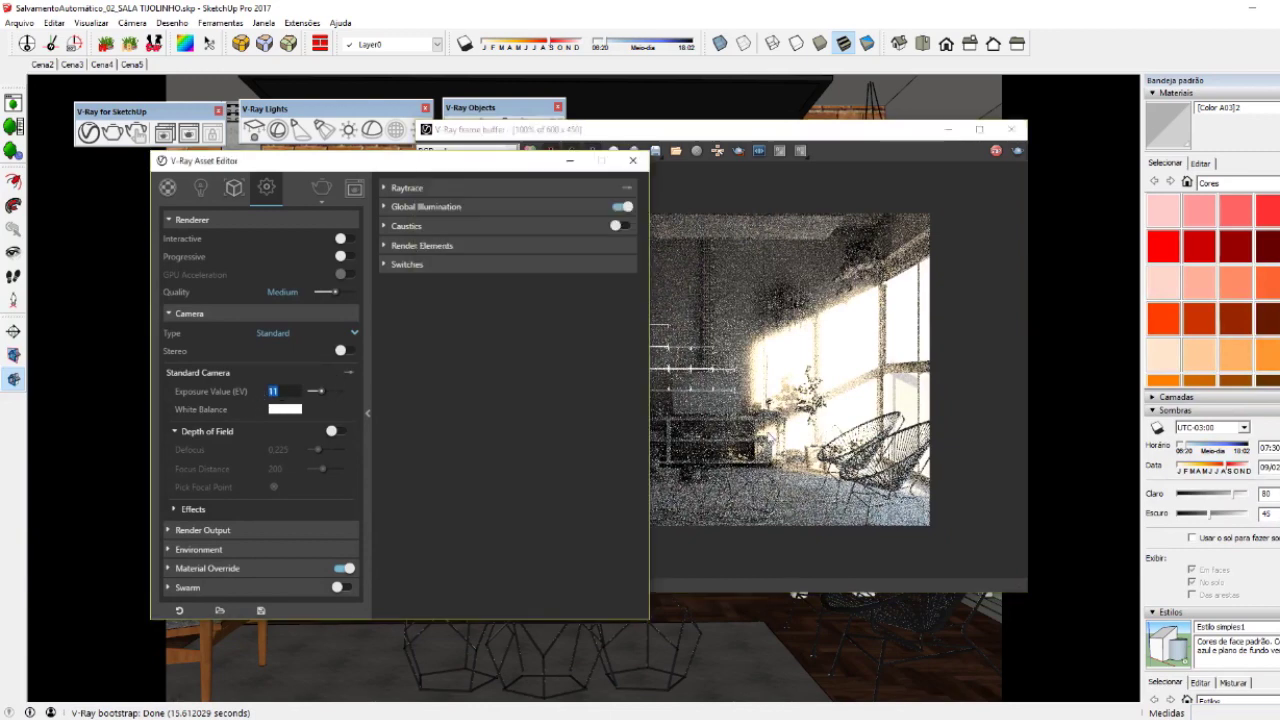
{"action": "left_click", "coordinate": [537, 386]}
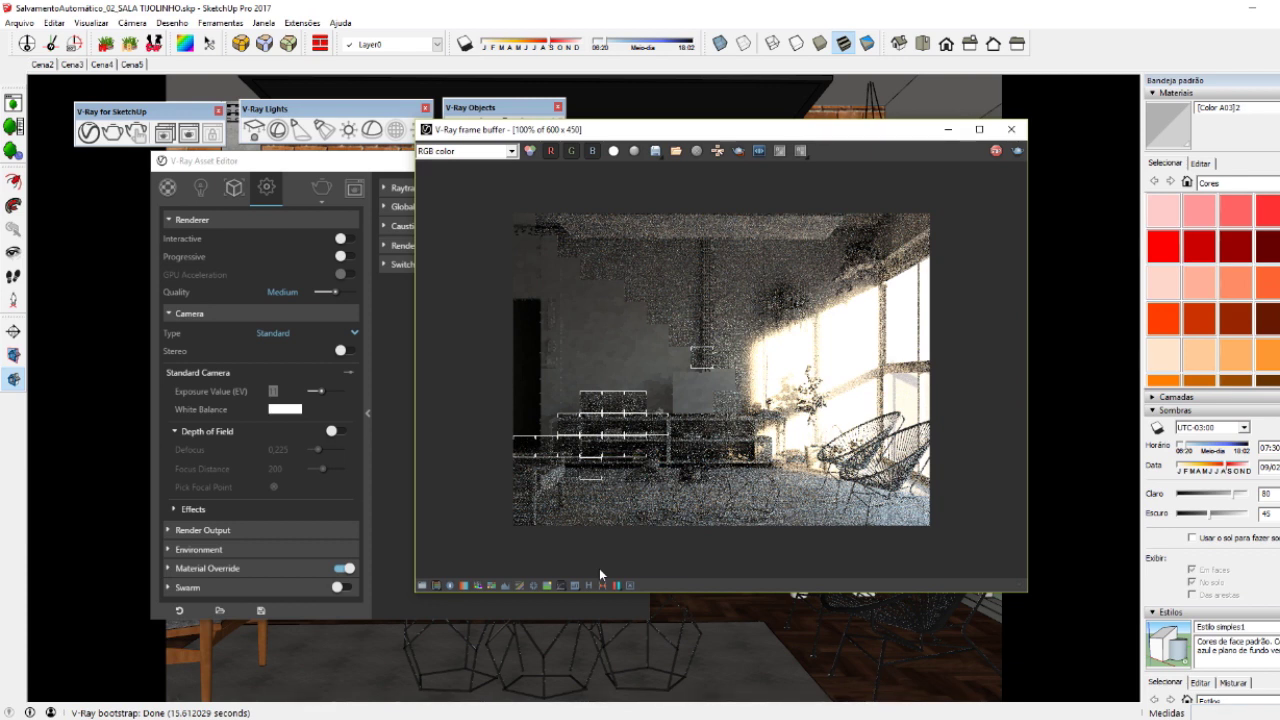
{"action": "left_click", "coordinate": [602, 585]}
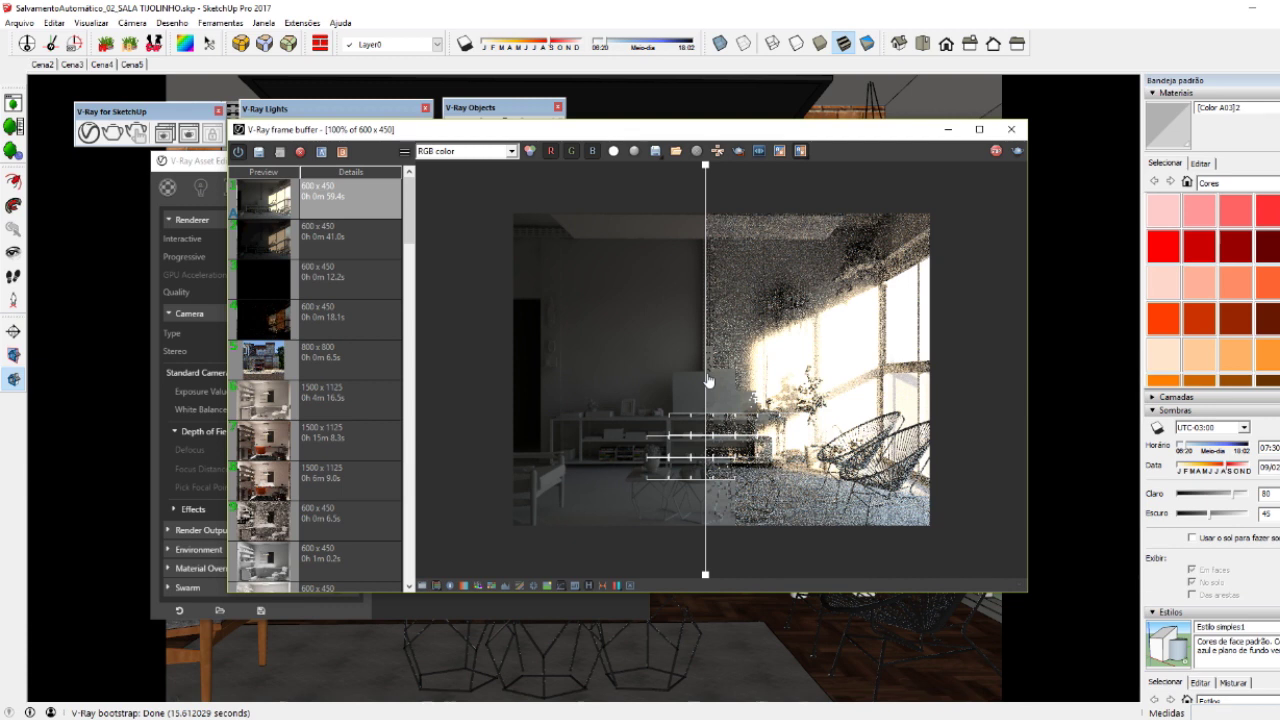
{"action": "left_click", "coordinate": [422, 586]}
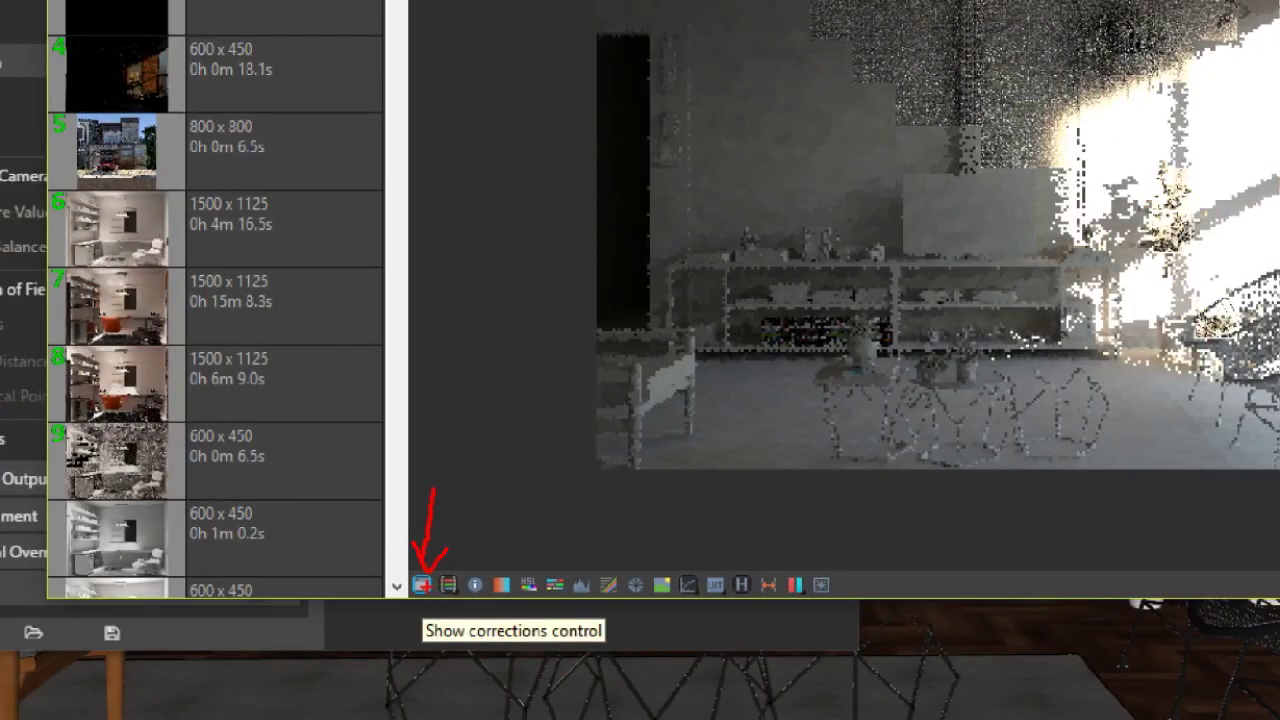
{"action": "left_click", "coordinate": [422, 585]}
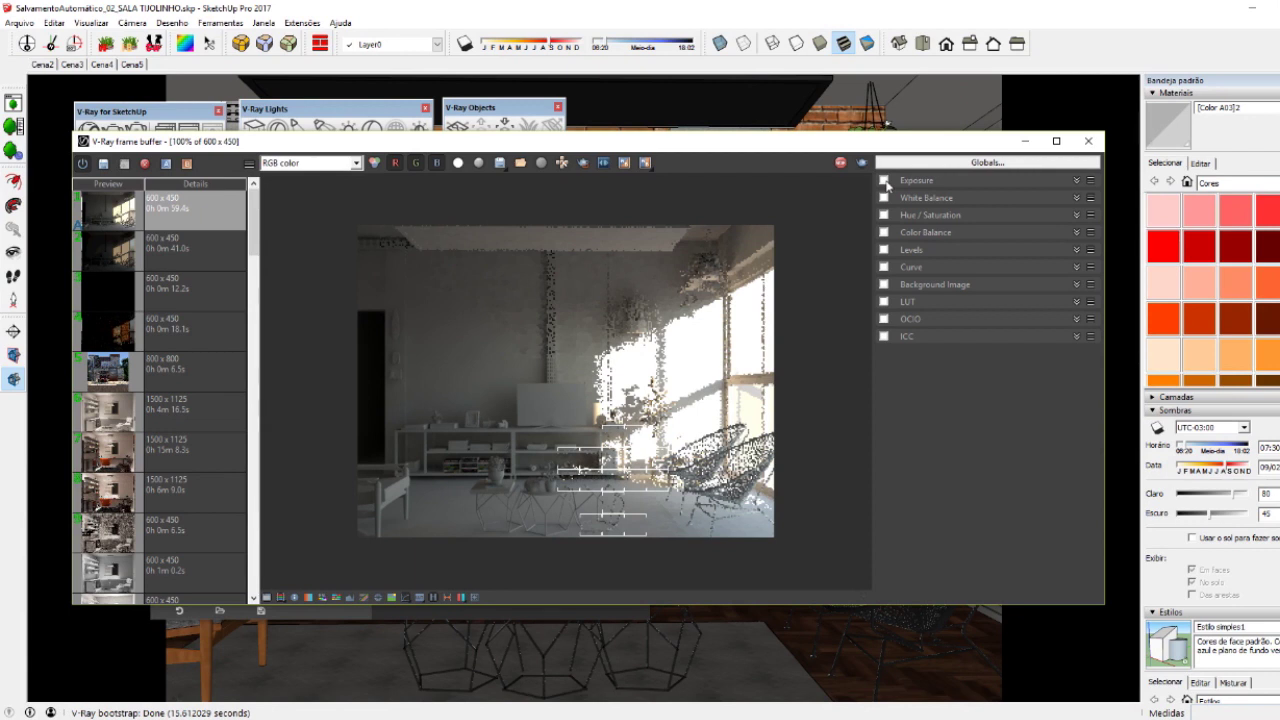
- Enable the Exposure correction and expand its settings
{"action": "left_click", "coordinate": [884, 181]}
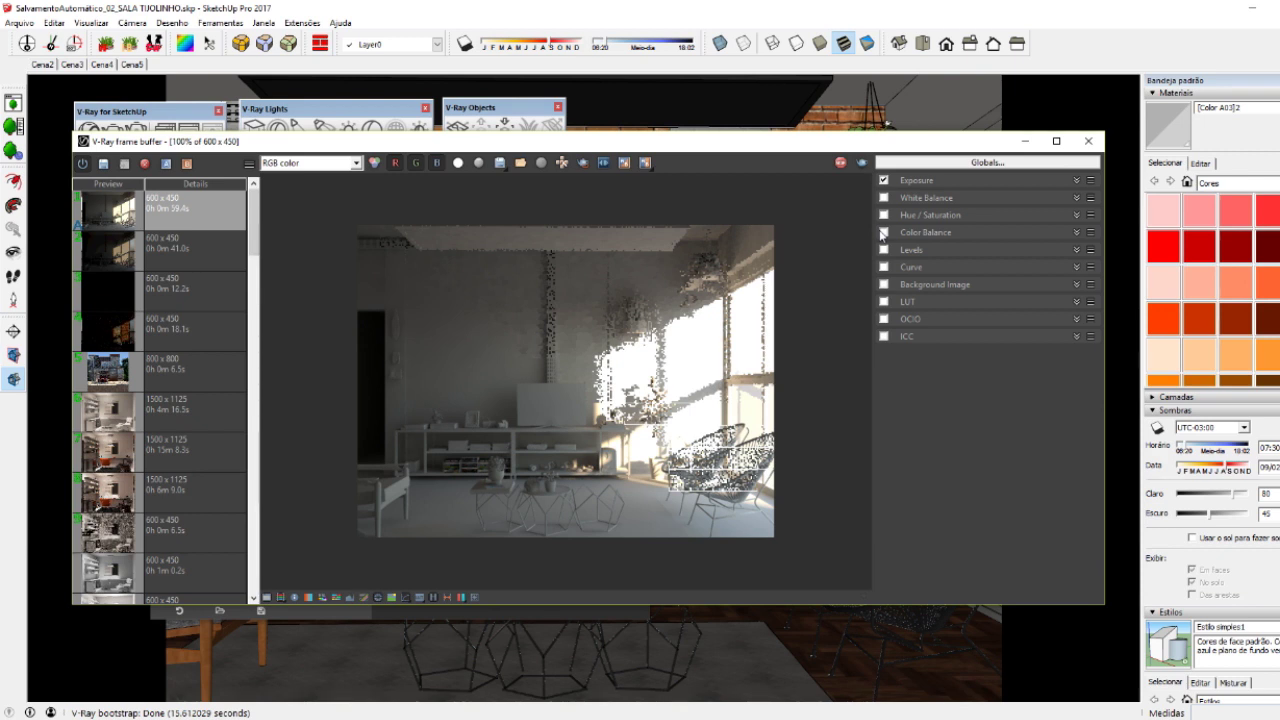
{"action": "left_click", "coordinate": [915, 180]}
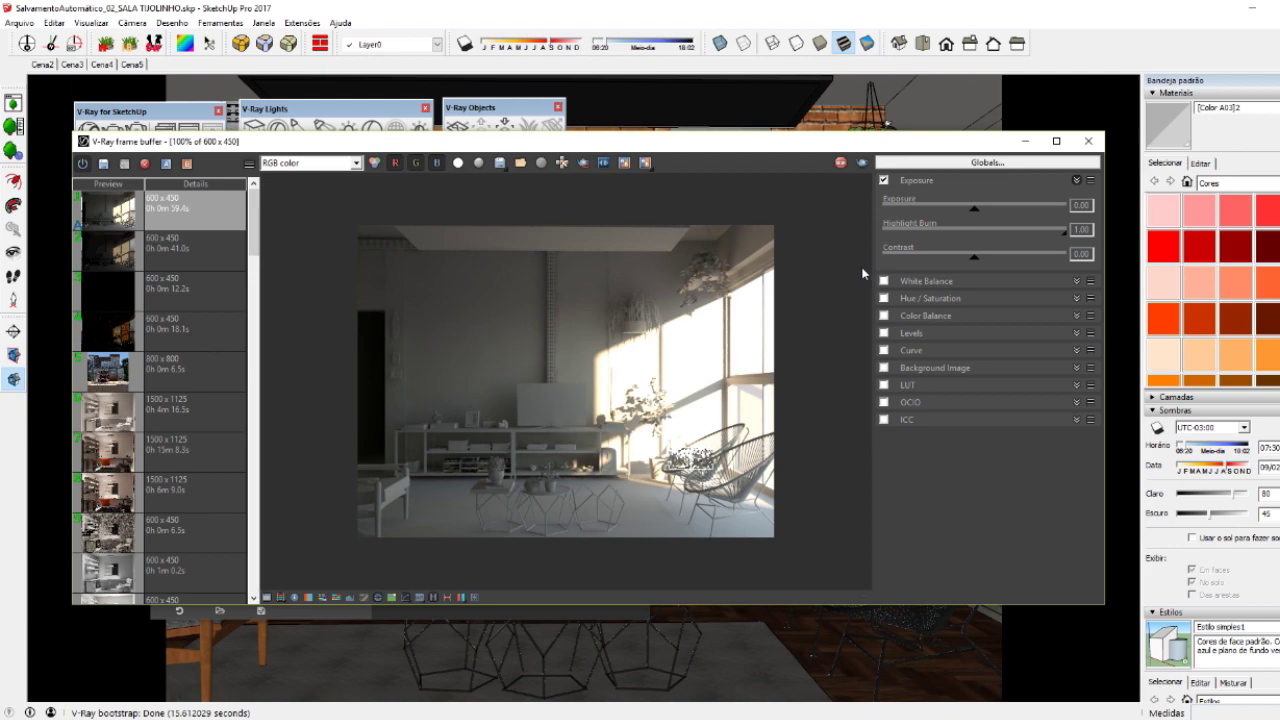
{"action": "key", "text": "ctrl+1"}
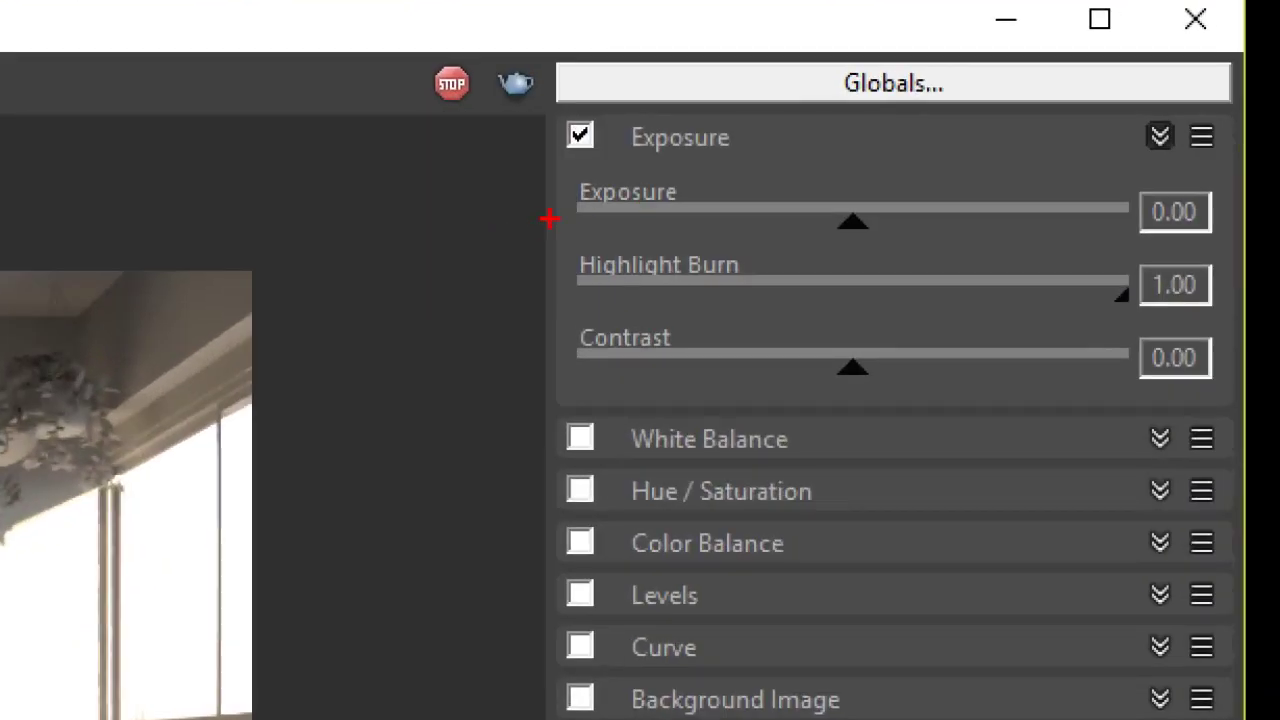
{"action": "left_click_drag", "start_coordinate": [588, 212], "coordinate": [663, 215]}
{"action": "left_click_drag", "start_coordinate": [566, 282], "coordinate": [775, 282]}
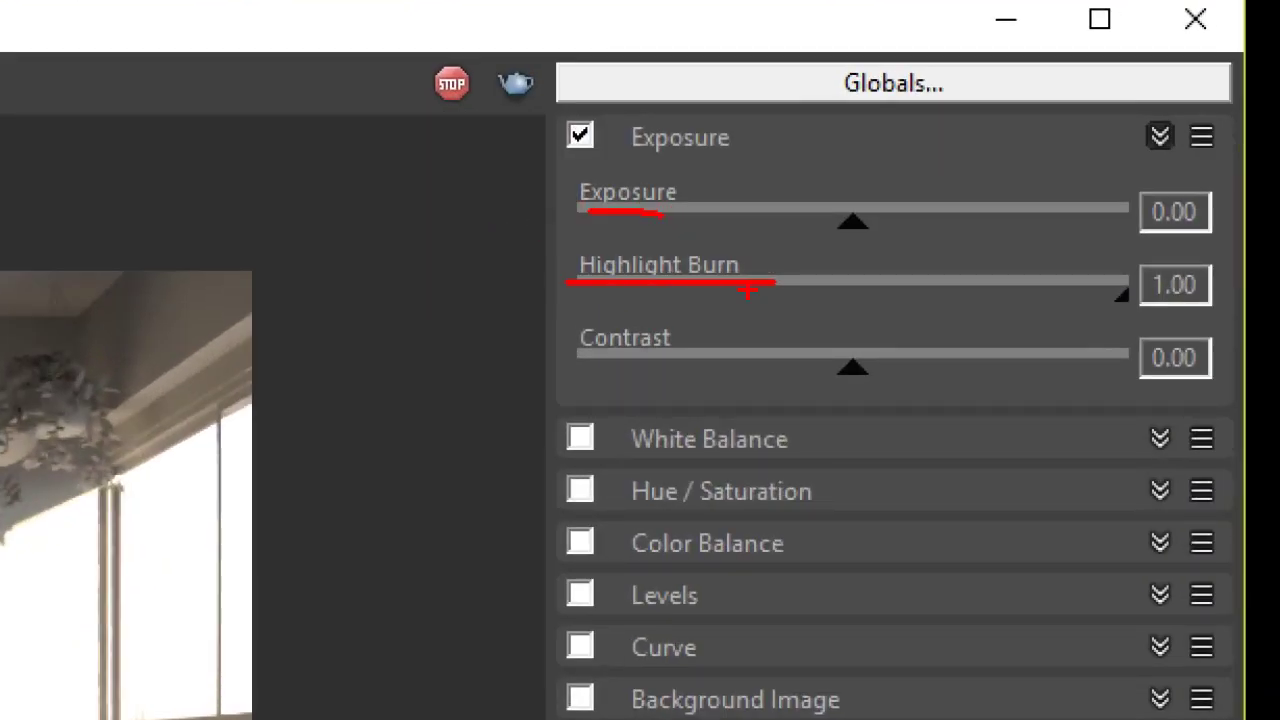
{"action": "key", "text": "Escape"}
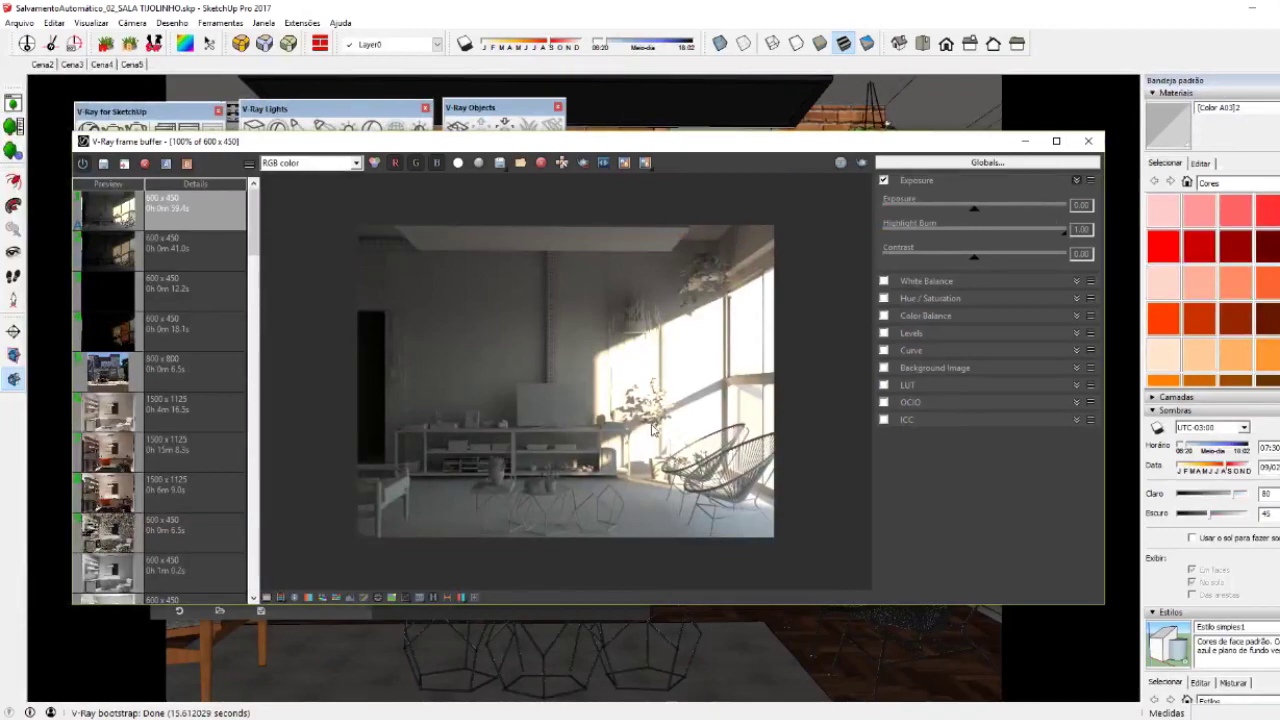
{"action": "key", "text": "ctrl+1"}
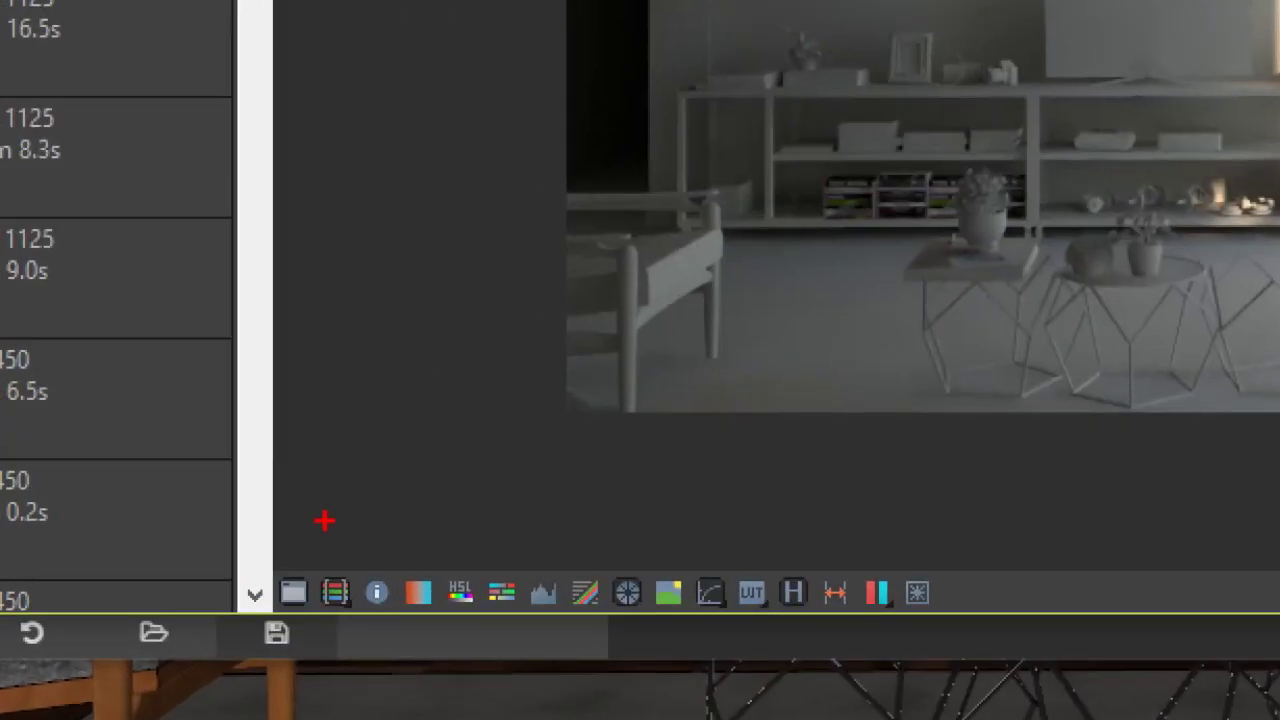
{"action": "mouse_move", "coordinate": [343, 518]}
{"action": "left_mouse_down"}
{"action": "mouse_move", "coordinate": [337, 570]}
{"action": "mouse_move", "coordinate": [349, 572]}
{"action": "left_mouse_up"}
{"action": "key", "text": "Escape"}
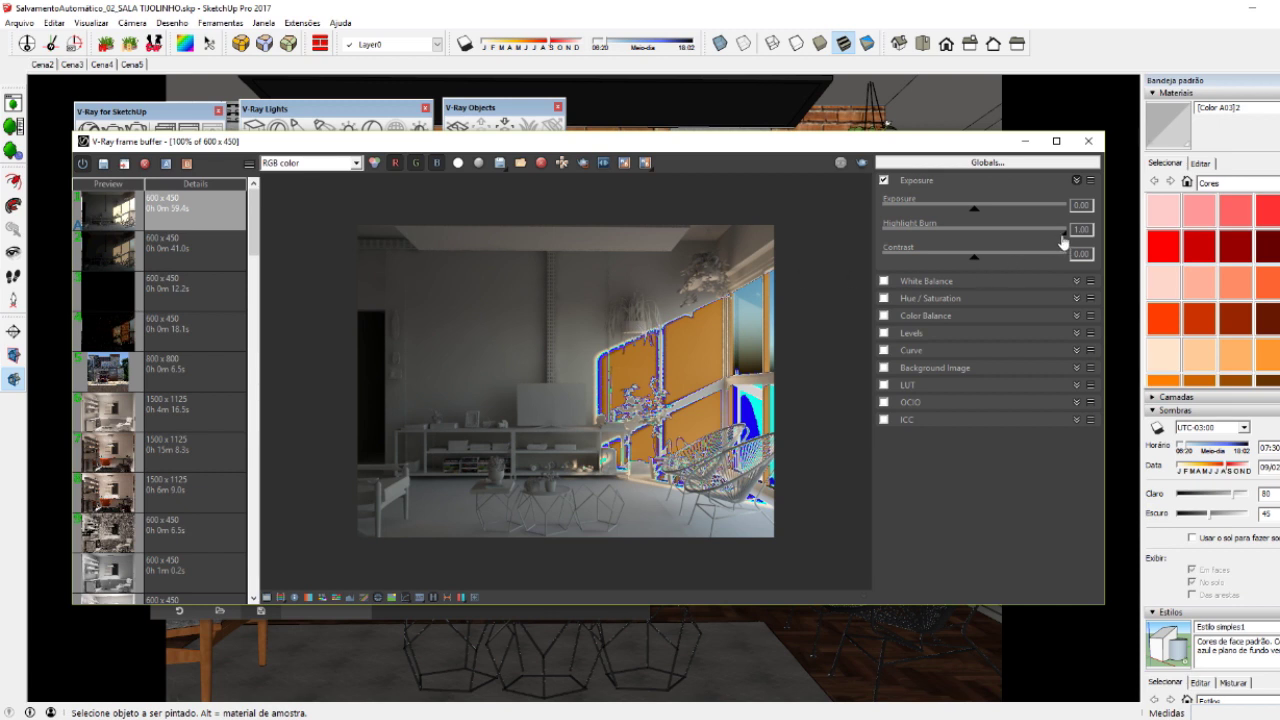
- Lower Highlight Burn, hide the clamping markers, and toggle Exposure on and off to compare
{"action": "left_click_drag", "start_coordinate": [1063, 232], "coordinate": [929, 244]}
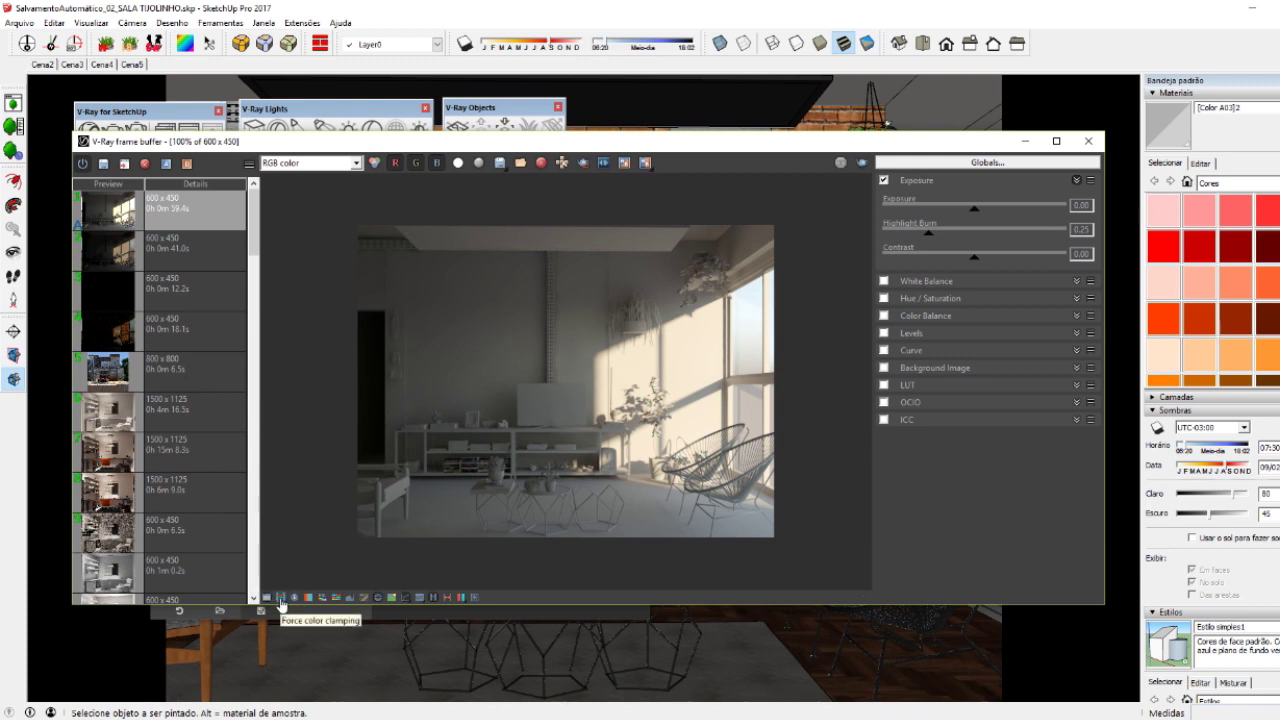
{"action": "left_click", "coordinate": [281, 600]}
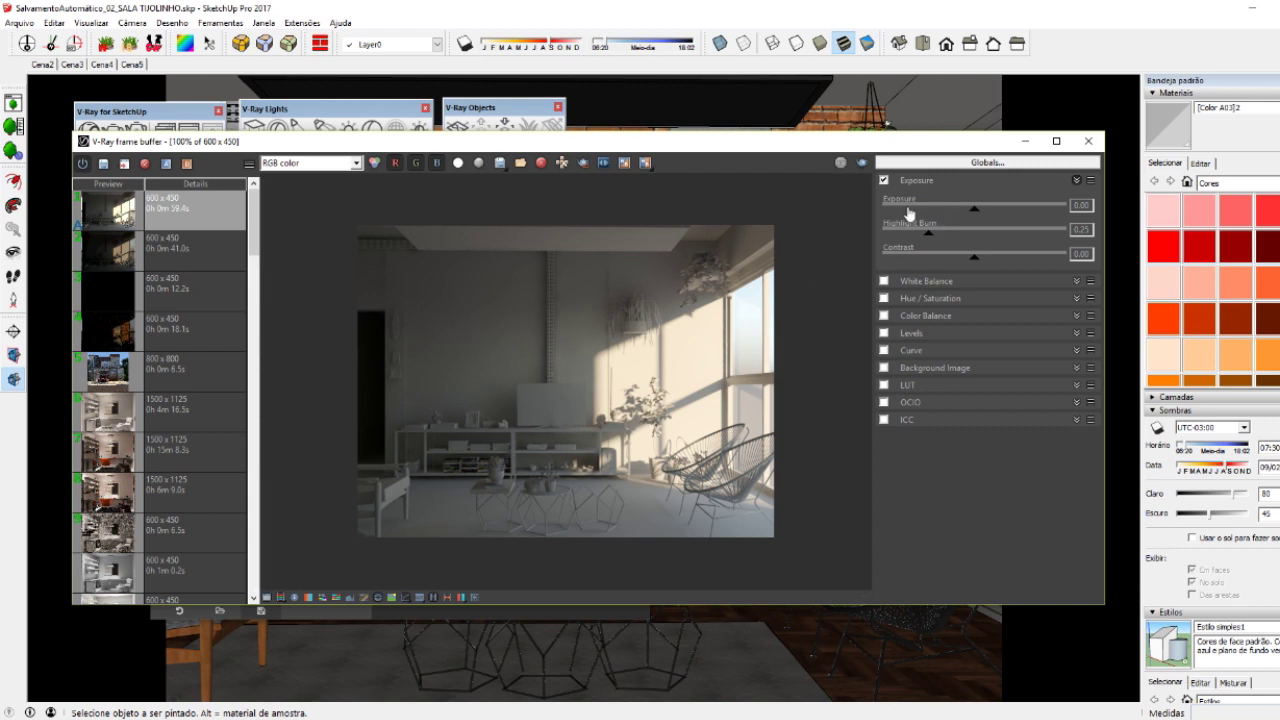
{"action": "left_click", "coordinate": [883, 181]}
{"action": "left_click", "coordinate": [883, 181]}
{"action": "left_click", "coordinate": [883, 181]}
{"action": "left_click", "coordinate": [883, 181]}
{"action": "left_click", "coordinate": [883, 181]}
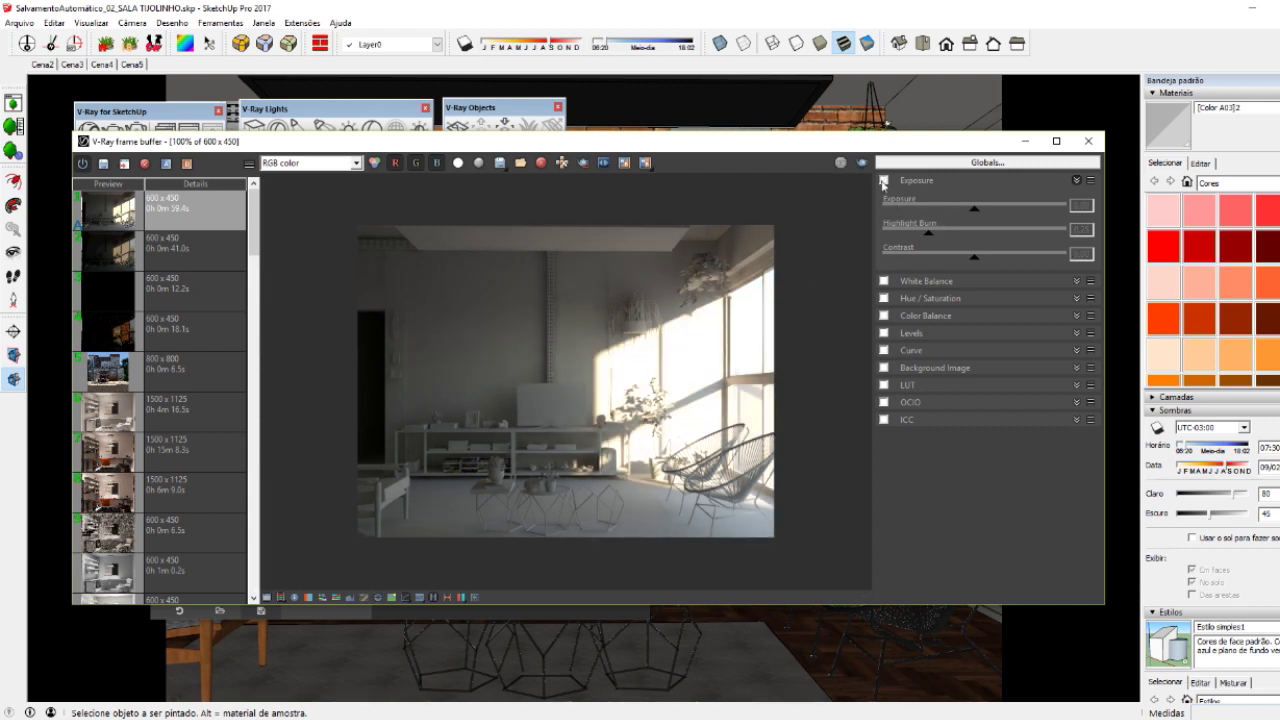
{"action": "left_click", "coordinate": [883, 181]}
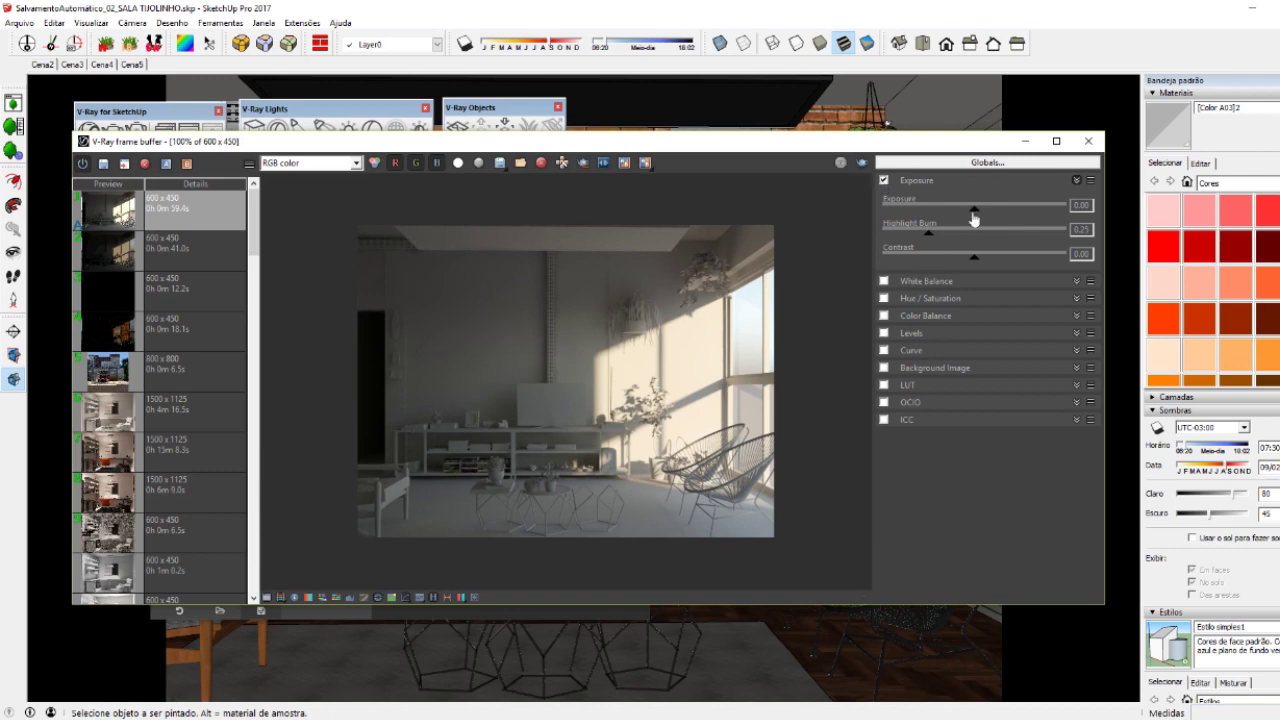
- Set Highlight Burn to 0.00, Contrast to 0.42 and Exposure to 1.42
{"action": "left_click_drag", "start_coordinate": [974, 216], "coordinate": [1005, 219]}
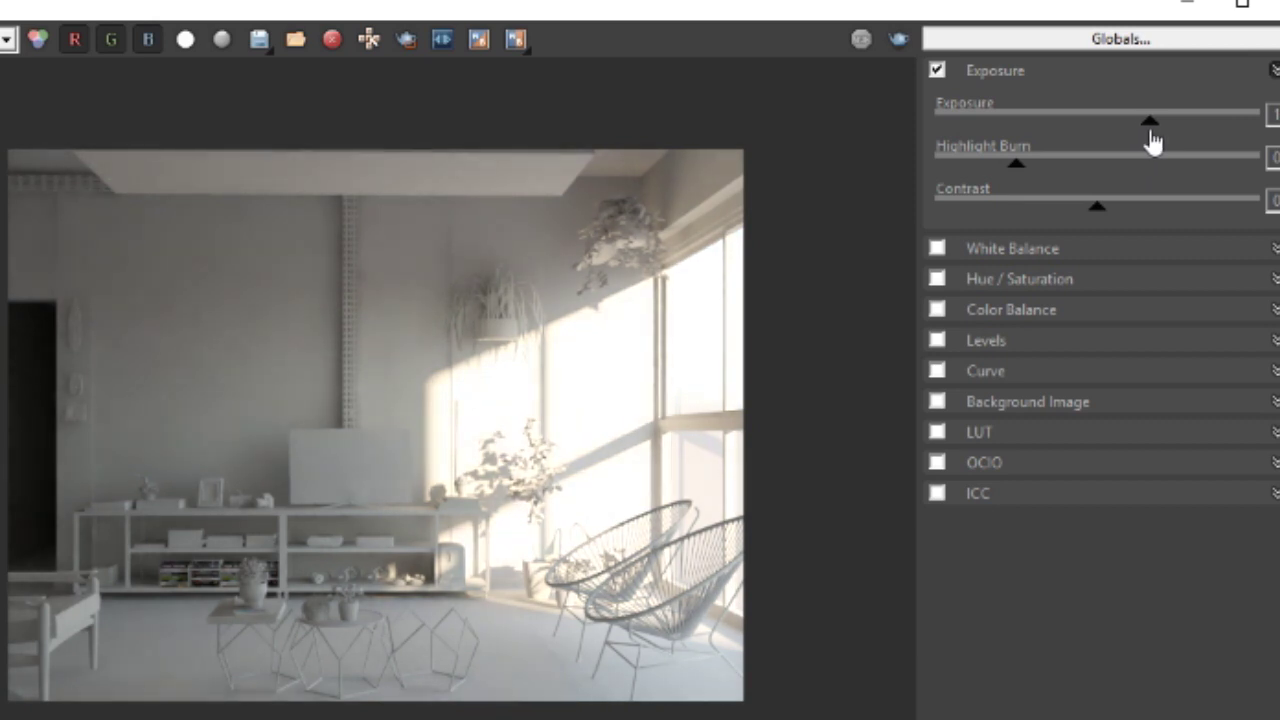
{"action": "left_click_drag", "start_coordinate": [1150, 130], "coordinate": [1177, 131]}
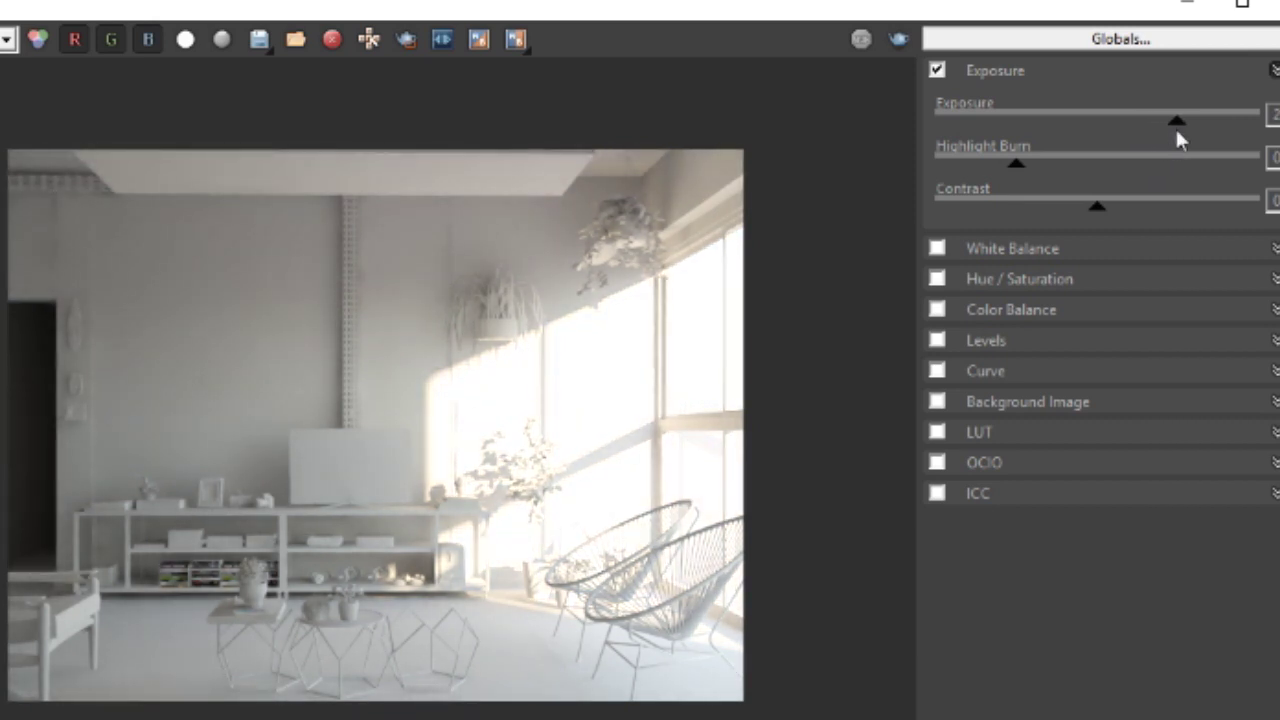
{"action": "left_click_drag", "start_coordinate": [1017, 163], "coordinate": [921, 176]}
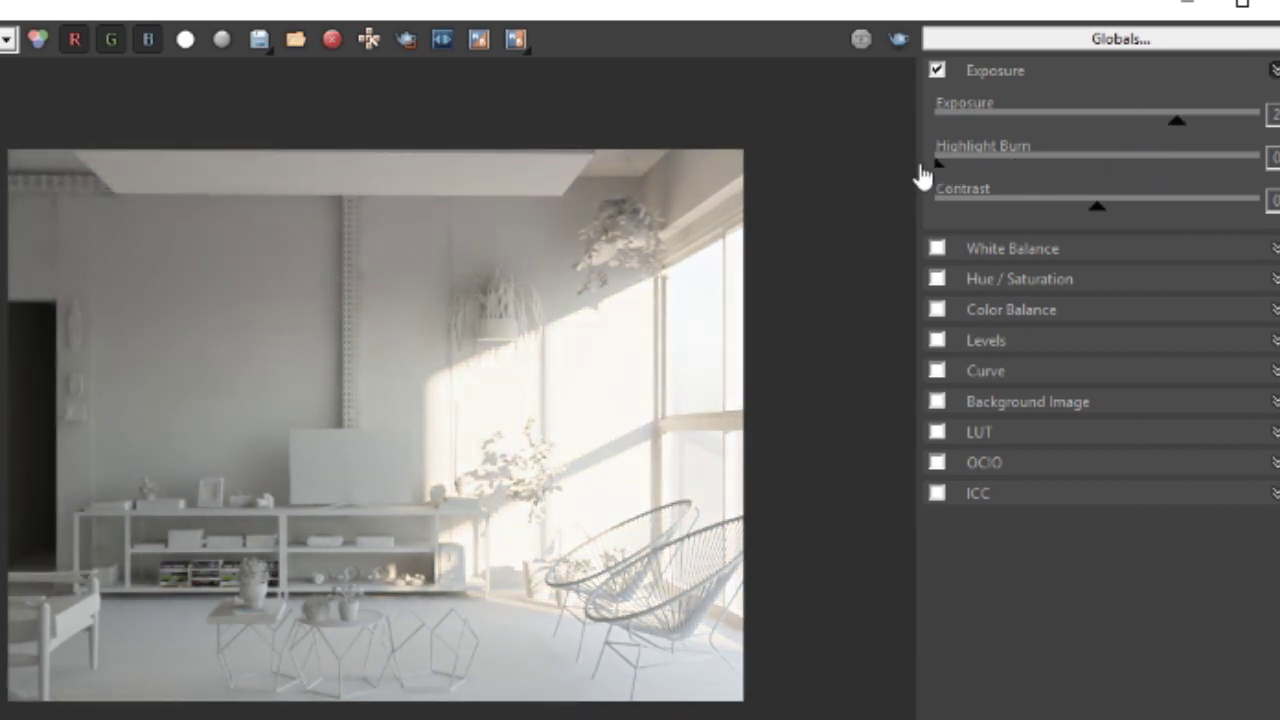
{"action": "left_click_drag", "start_coordinate": [1097, 207], "coordinate": [1176, 208]}
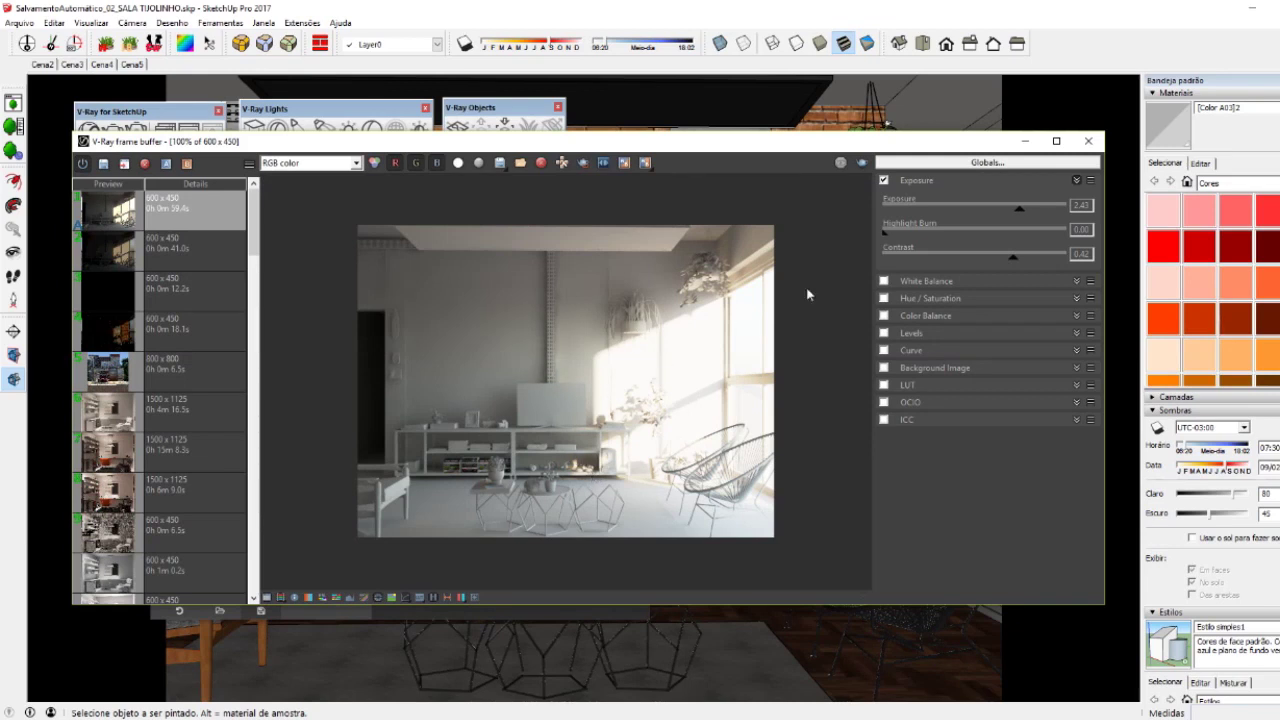
{"action": "left_click_drag", "start_coordinate": [1019, 210], "coordinate": [1014, 213]}
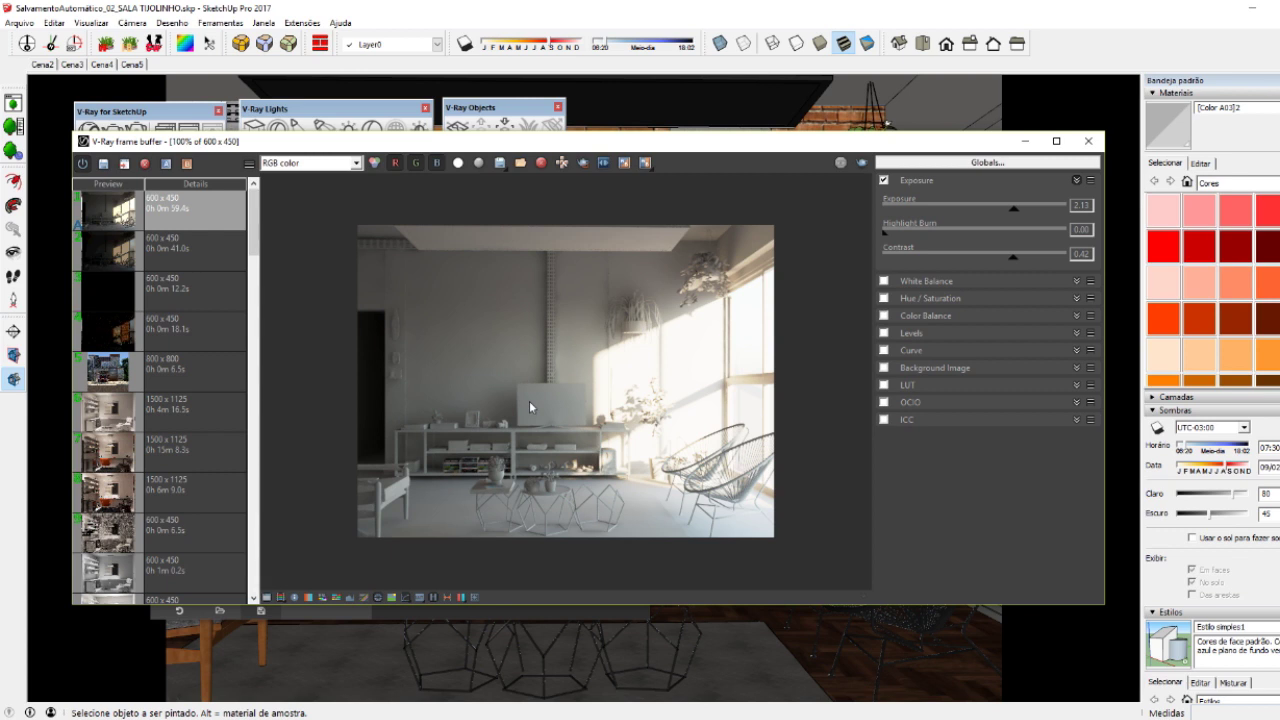
{"action": "left_click_drag", "start_coordinate": [1022, 212], "coordinate": [1001, 212]}
- Enable the Curve correction, try an S-curve, then reset it to a straight line
{"action": "left_click", "coordinate": [884, 350]}
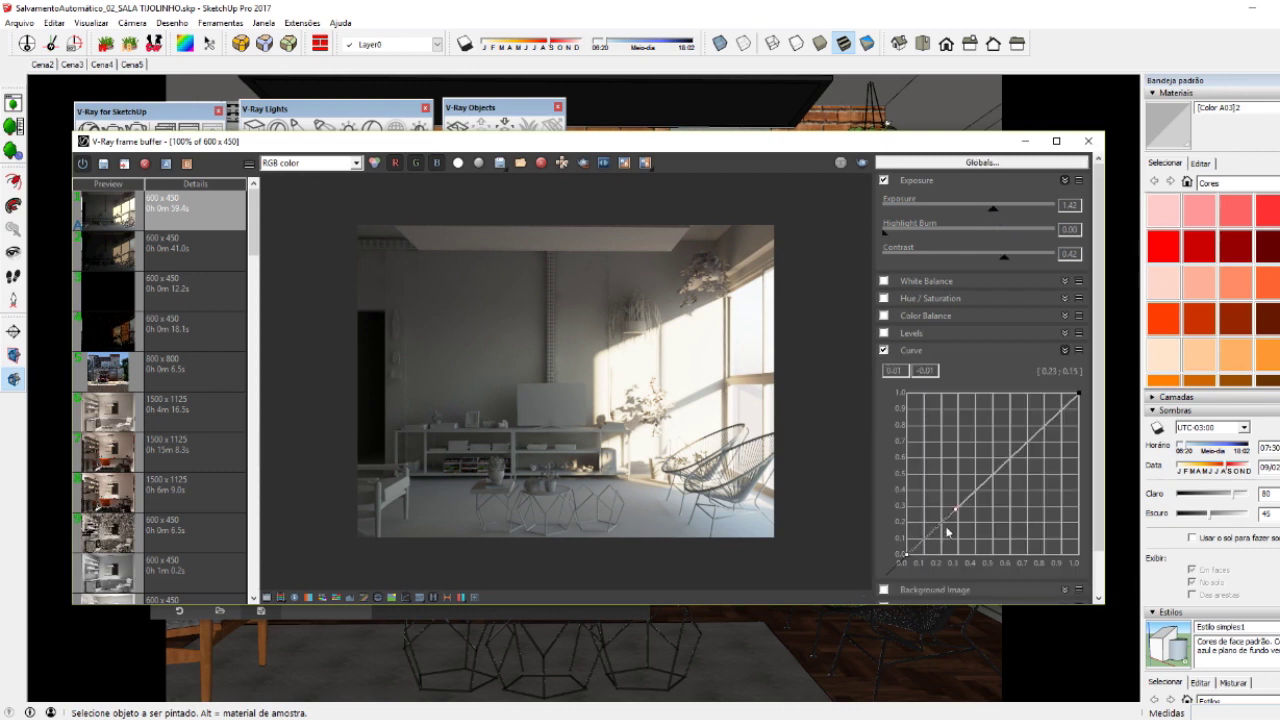
{"action": "left_click_drag", "start_coordinate": [952, 512], "coordinate": [926, 489]}
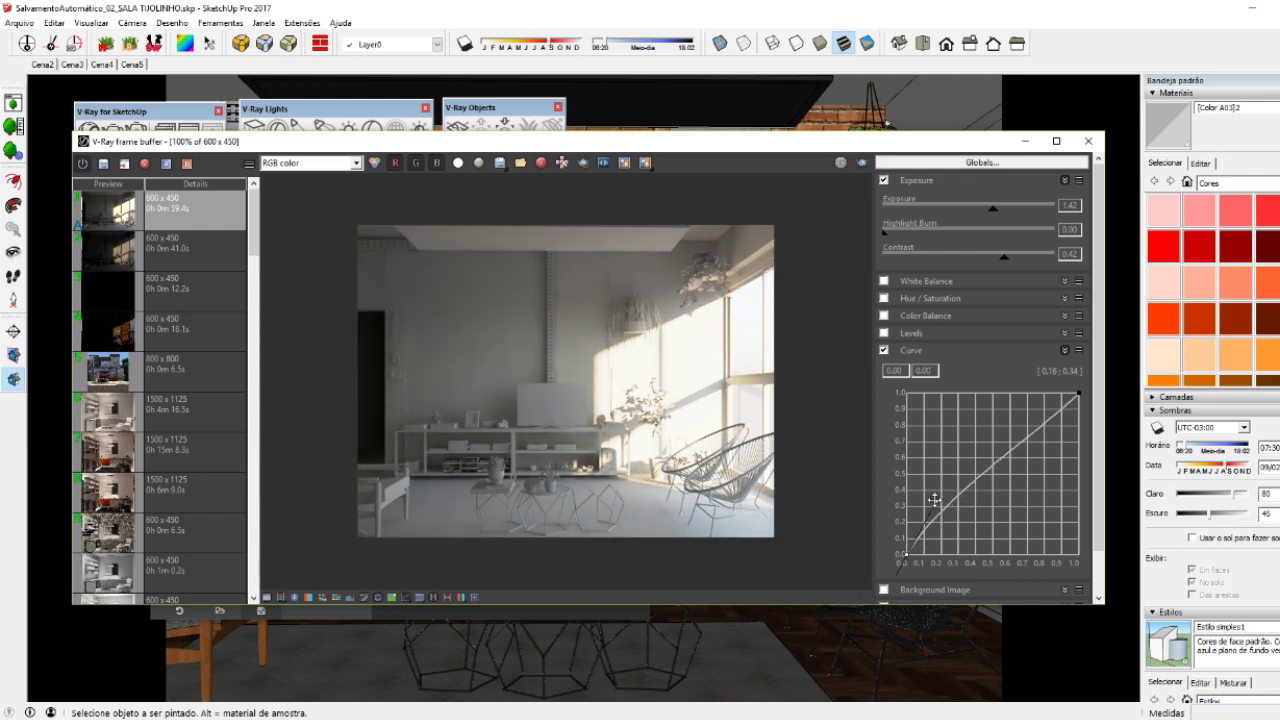
{"action": "left_click", "coordinate": [1078, 394]}
{"action": "left_click_drag", "start_coordinate": [1031, 438], "coordinate": [1080, 479]}
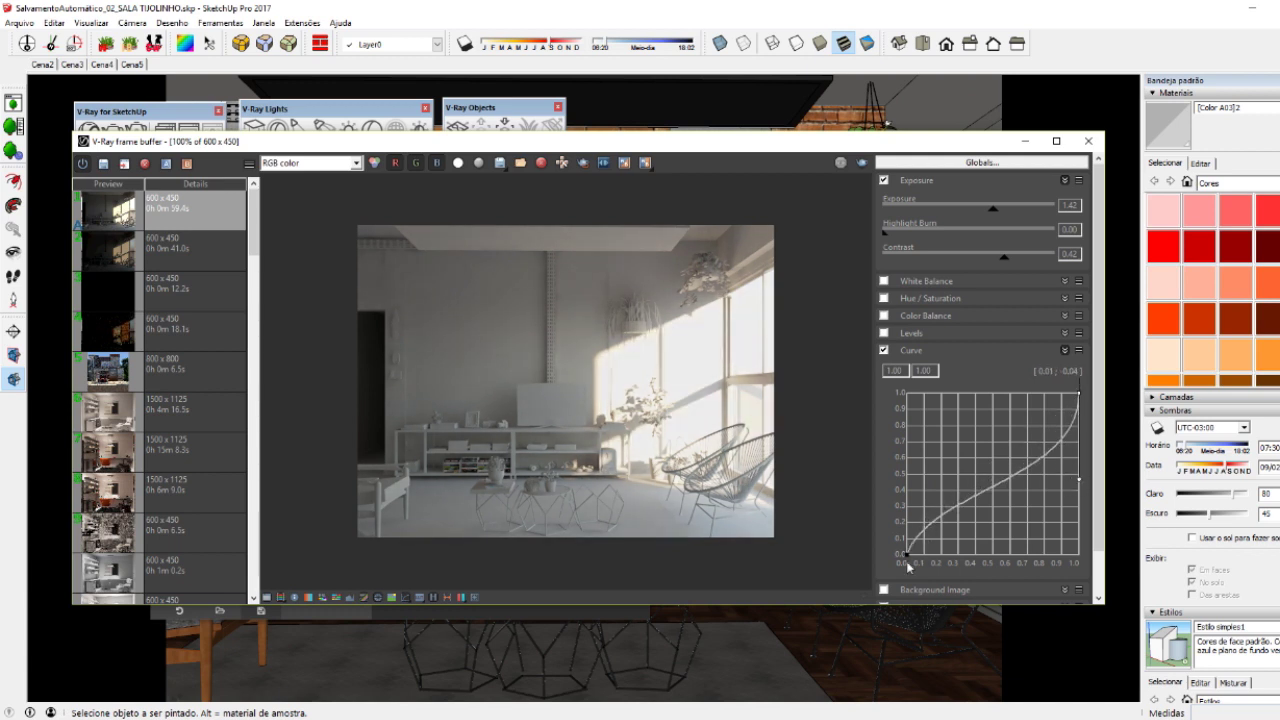
{"action": "left_click", "coordinate": [1081, 351]}
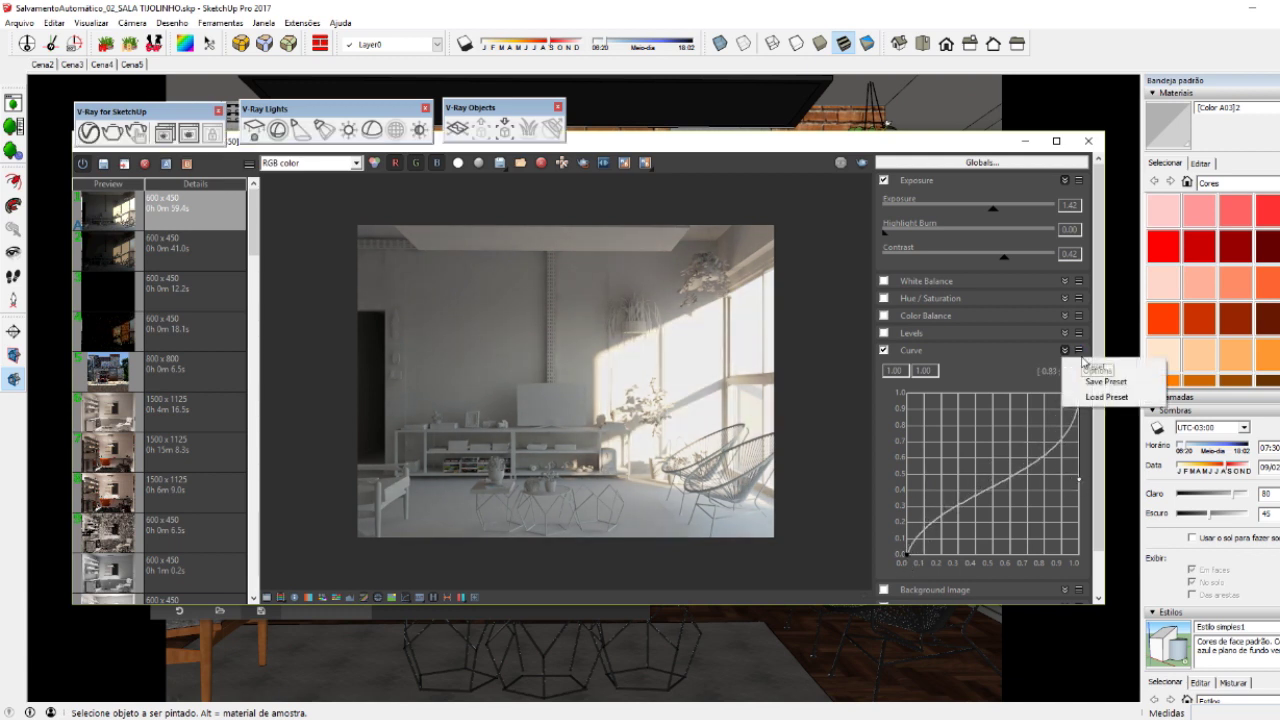
{"action": "left_click", "coordinate": [1090, 366]}
{"action": "left_click", "coordinate": [926, 356]}
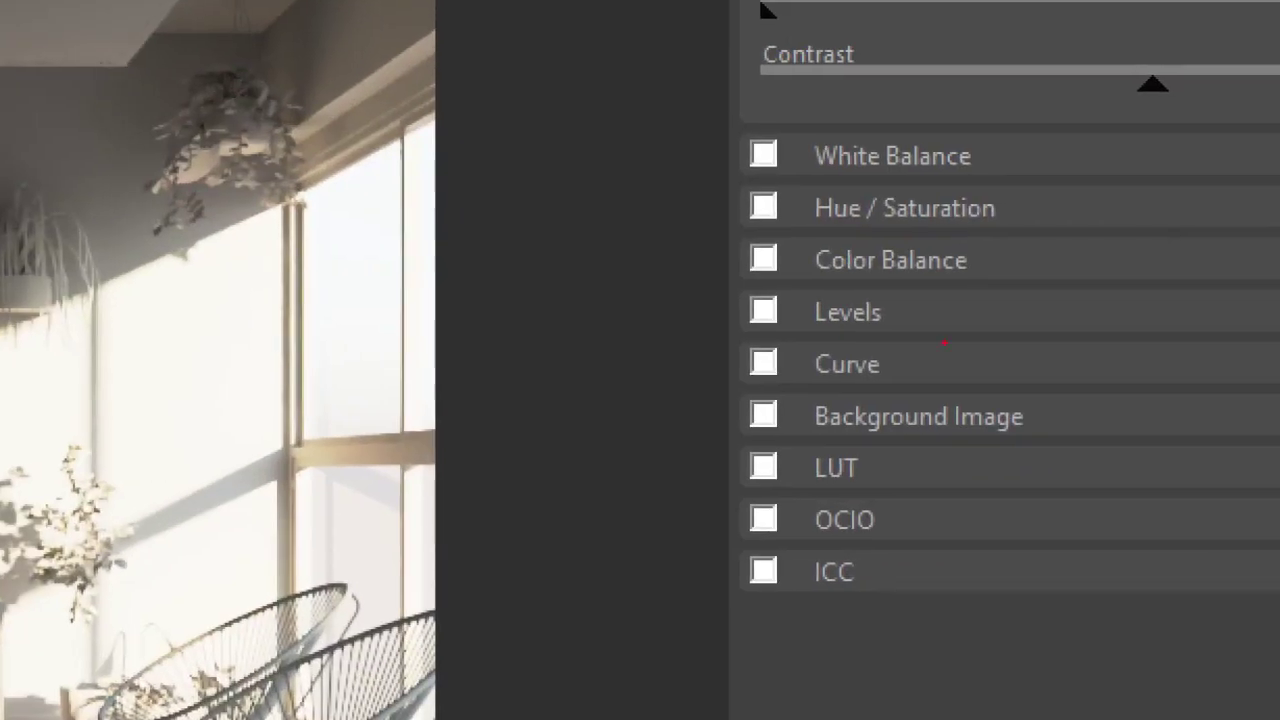
{"action": "left_click_drag", "start_coordinate": [815, 347], "coordinate": [734, 360]}
{"action": "left_click_drag", "start_coordinate": [888, 381], "coordinate": [878, 352]}
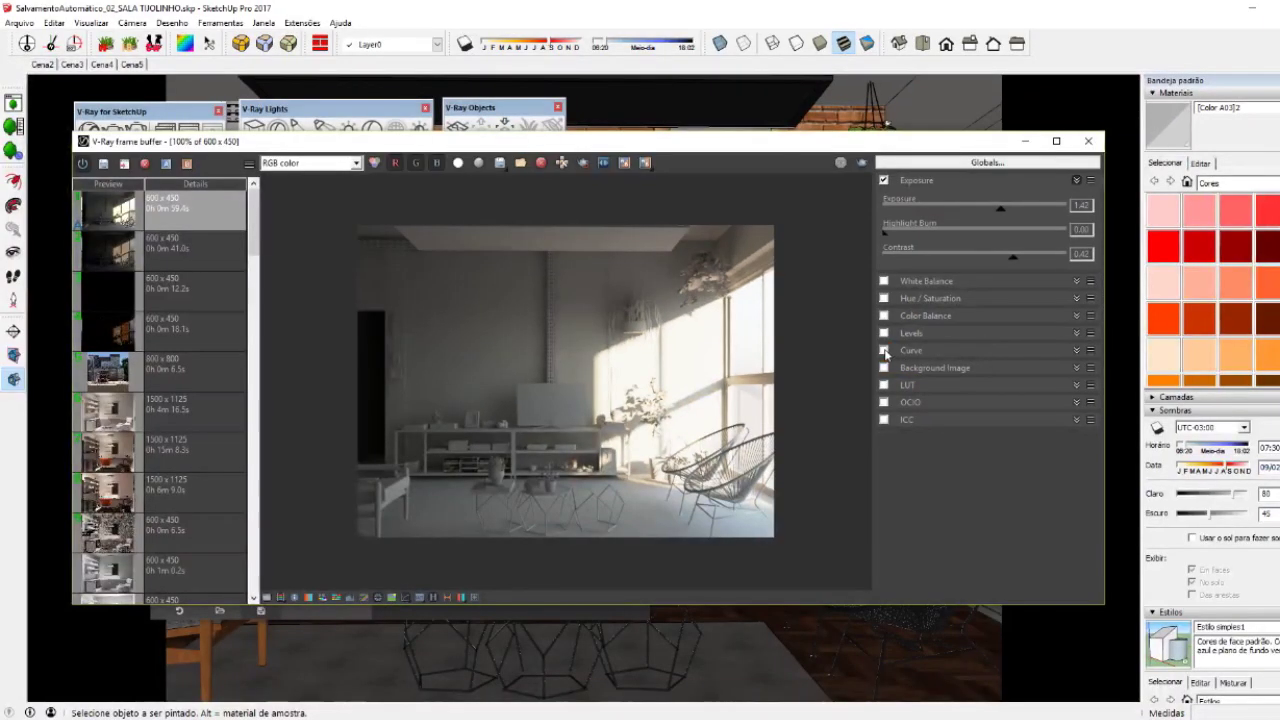
- Re-enable Curve and drag its points into an S-shape that deepens shadows
{"action": "left_click", "coordinate": [884, 350]}
{"action": "left_click", "coordinate": [922, 356]}
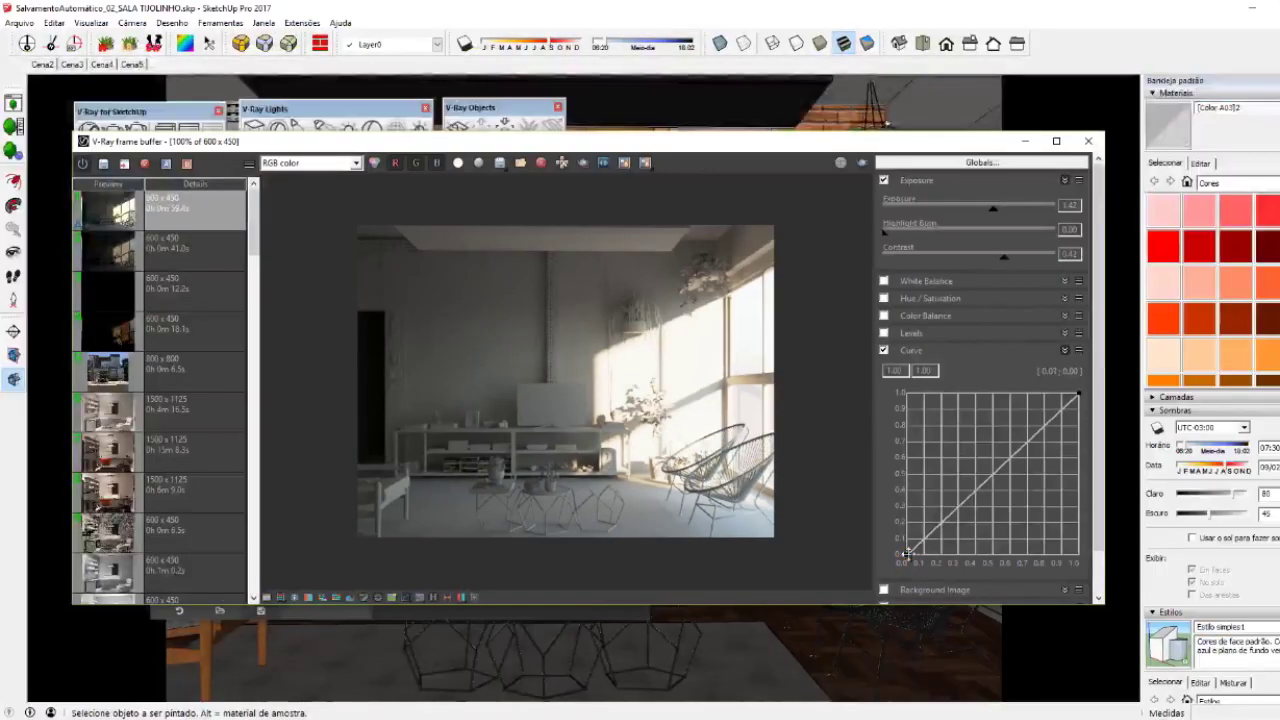
{"action": "mouse_move", "coordinate": [955, 512]}
{"action": "left_mouse_down"}
{"action": "mouse_move", "coordinate": [966, 522]}
{"action": "mouse_move", "coordinate": [914, 499]}
{"action": "mouse_move", "coordinate": [909, 509]}
{"action": "mouse_move", "coordinate": [917, 497]}
{"action": "left_mouse_up"}
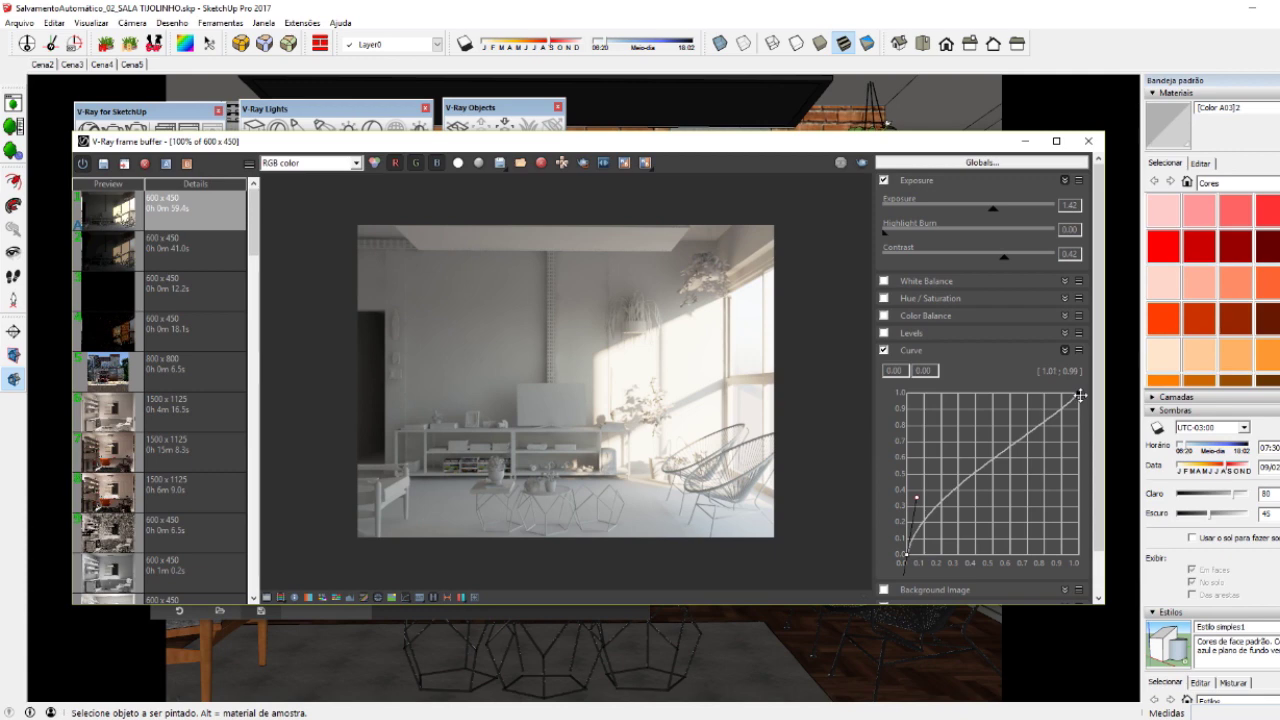
{"action": "mouse_move", "coordinate": [1080, 395]}
{"action": "left_mouse_down"}
{"action": "mouse_move", "coordinate": [1063, 471]}
{"action": "mouse_move", "coordinate": [1043, 463]}
{"action": "mouse_move", "coordinate": [1077, 500]}
{"action": "mouse_move", "coordinate": [1029, 467]}
{"action": "mouse_move", "coordinate": [1075, 497]}
{"action": "left_mouse_up"}
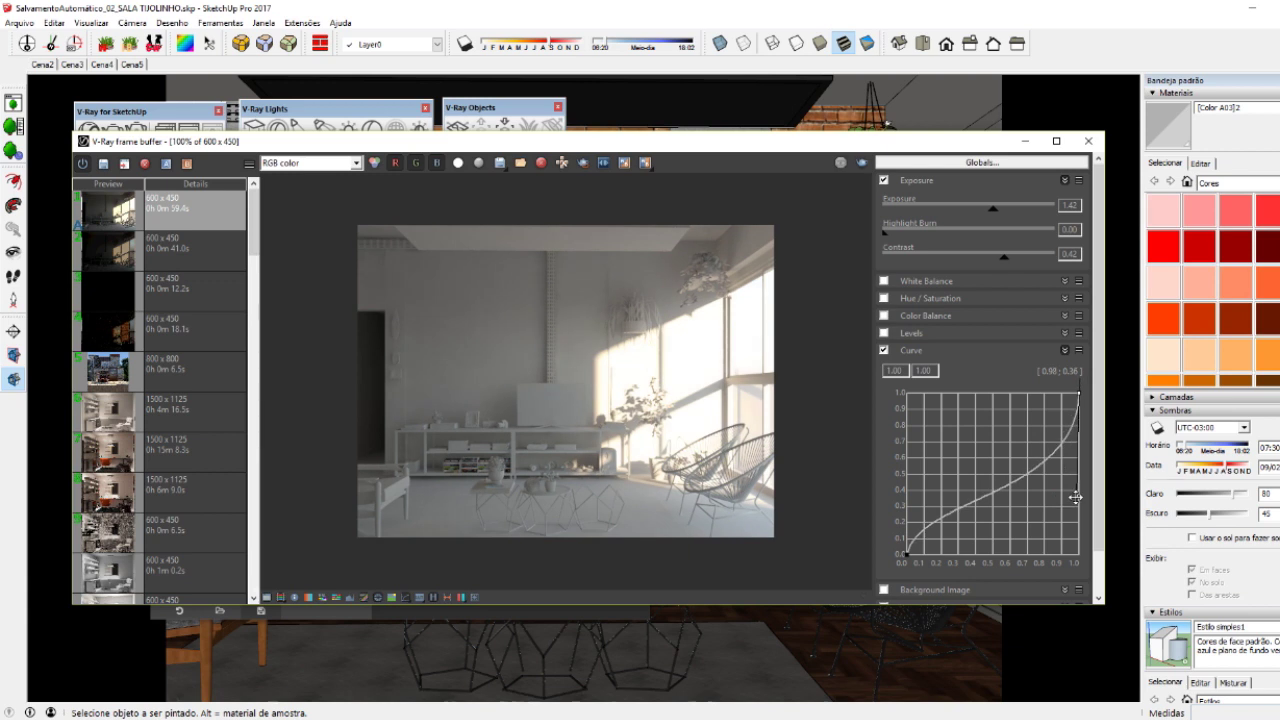
- Toggle the Curve and Exposure corrections off and back on to compare
{"action": "left_click", "coordinate": [883, 350]}
{"action": "left_click", "coordinate": [883, 181]}
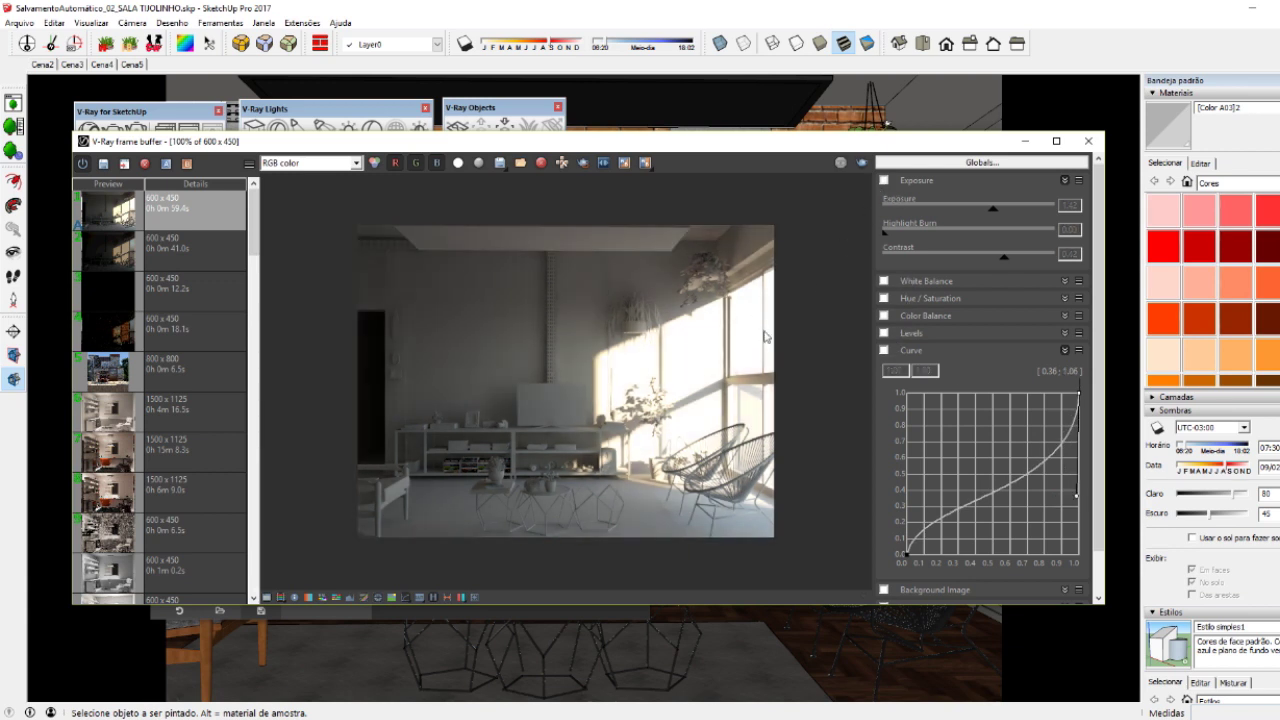
{"action": "left_click", "coordinate": [884, 350]}
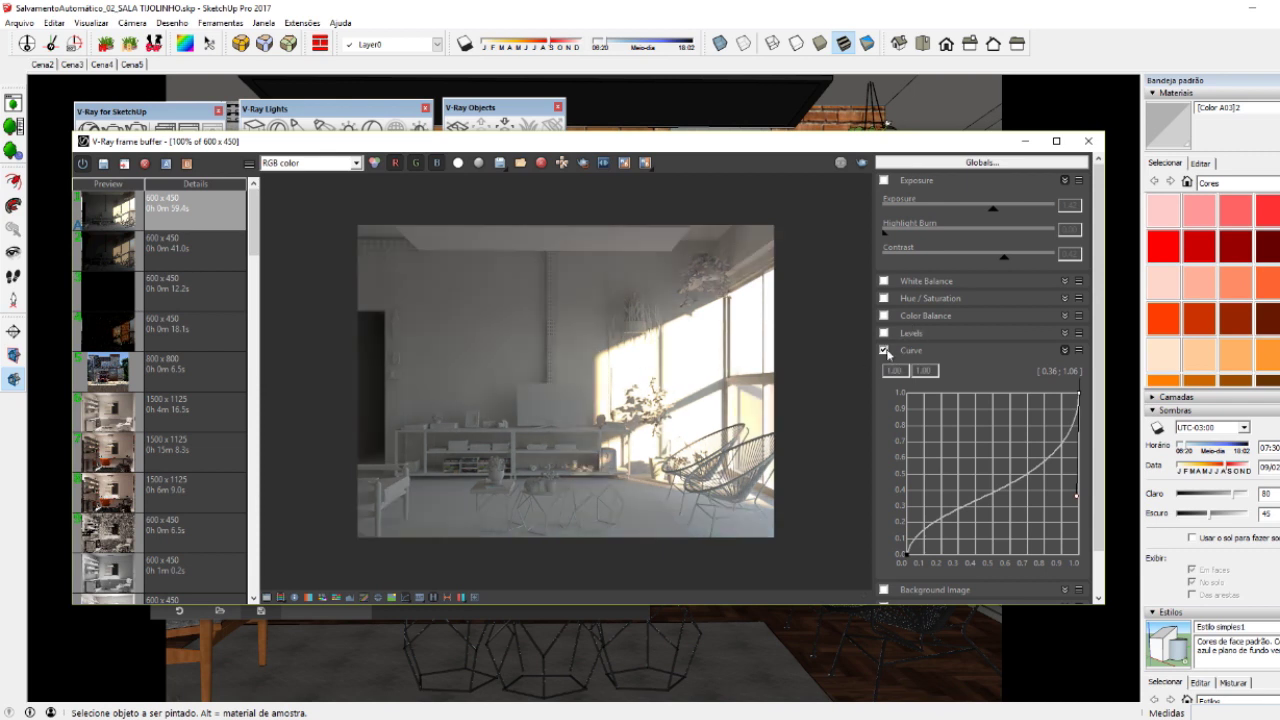
{"action": "left_click", "coordinate": [884, 181]}
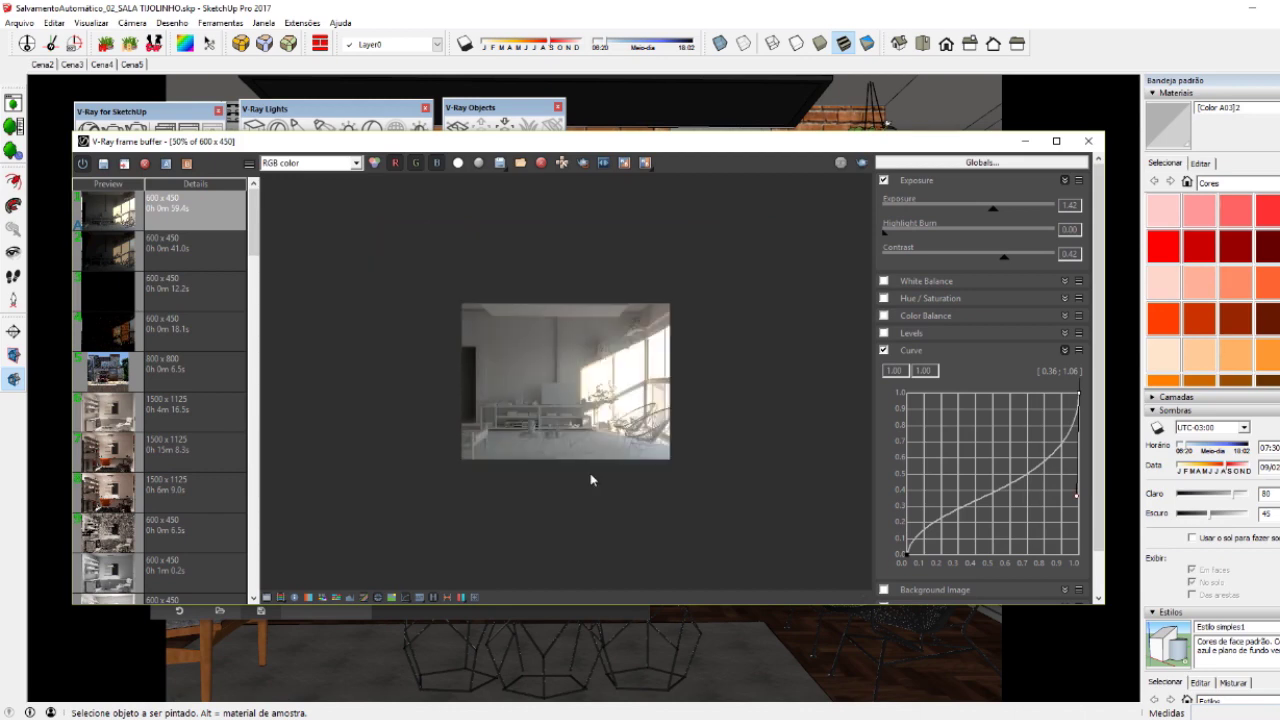
{"action": "scroll", "coordinate": [590, 478], "scroll_direction": "up", "scroll_amount": 2}
{"action": "scroll", "coordinate": [568, 472], "scroll_direction": "up", "scroll_amount": 1}
{"action": "scroll", "coordinate": [568, 470], "scroll_direction": "down", "scroll_amount": 3}
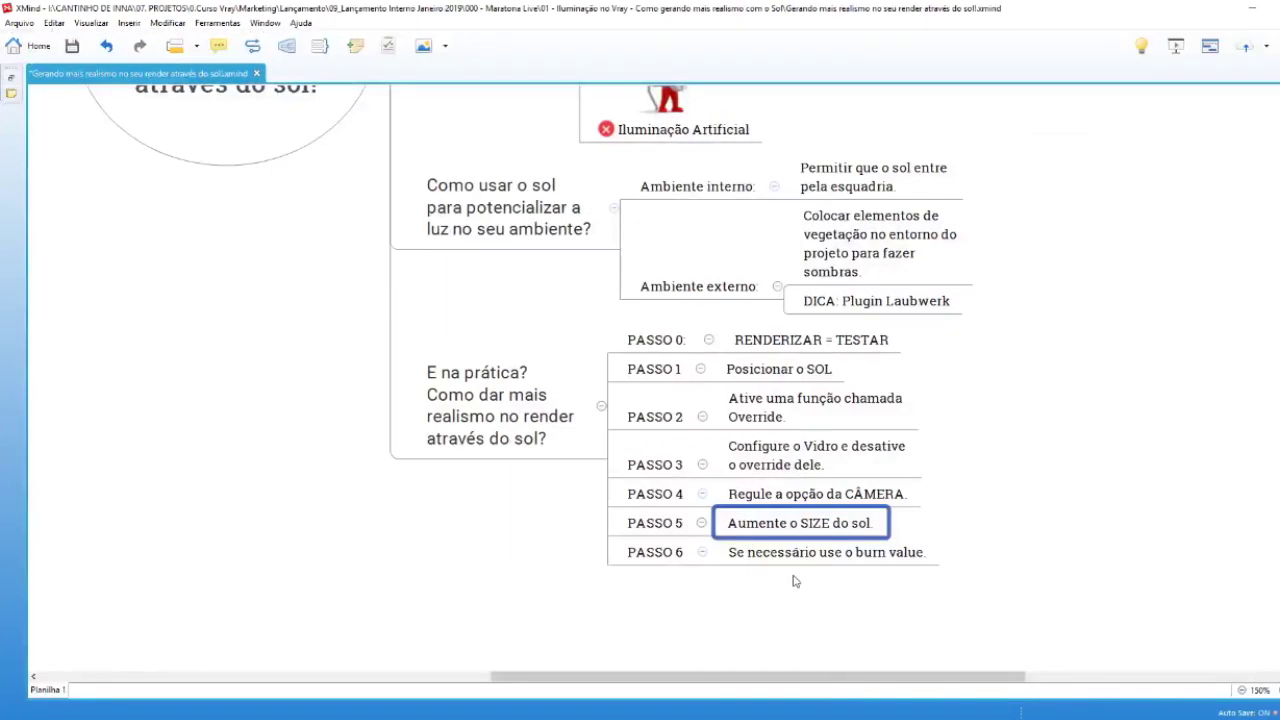
- Select the PASSO 6 topic in XMind, then return to the FACHADA ATUALIZADA model in SketchUp
{"action": "left_click", "coordinate": [818, 556]}
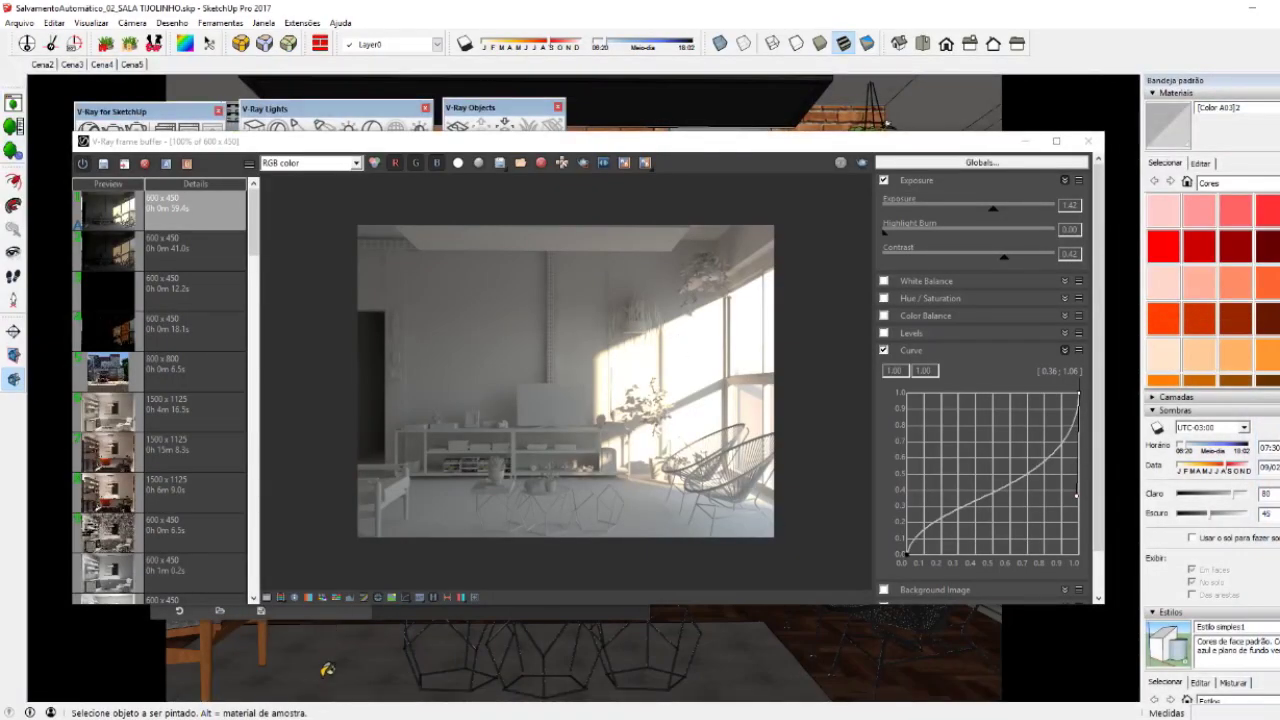
{"action": "left_click", "coordinate": [200, 690]}
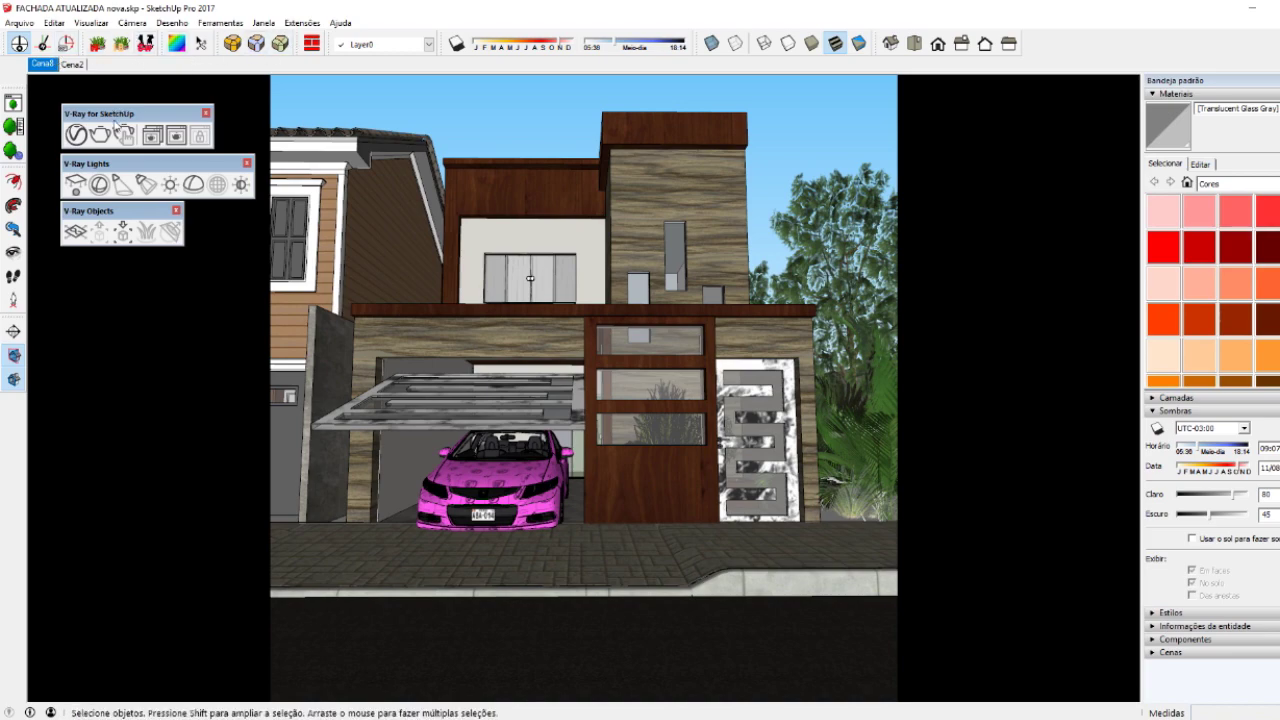
- Set the model's north angle to 34°
{"action": "middle_click_drag", "start_coordinate": [508, 292], "coordinate": [493, 410]}
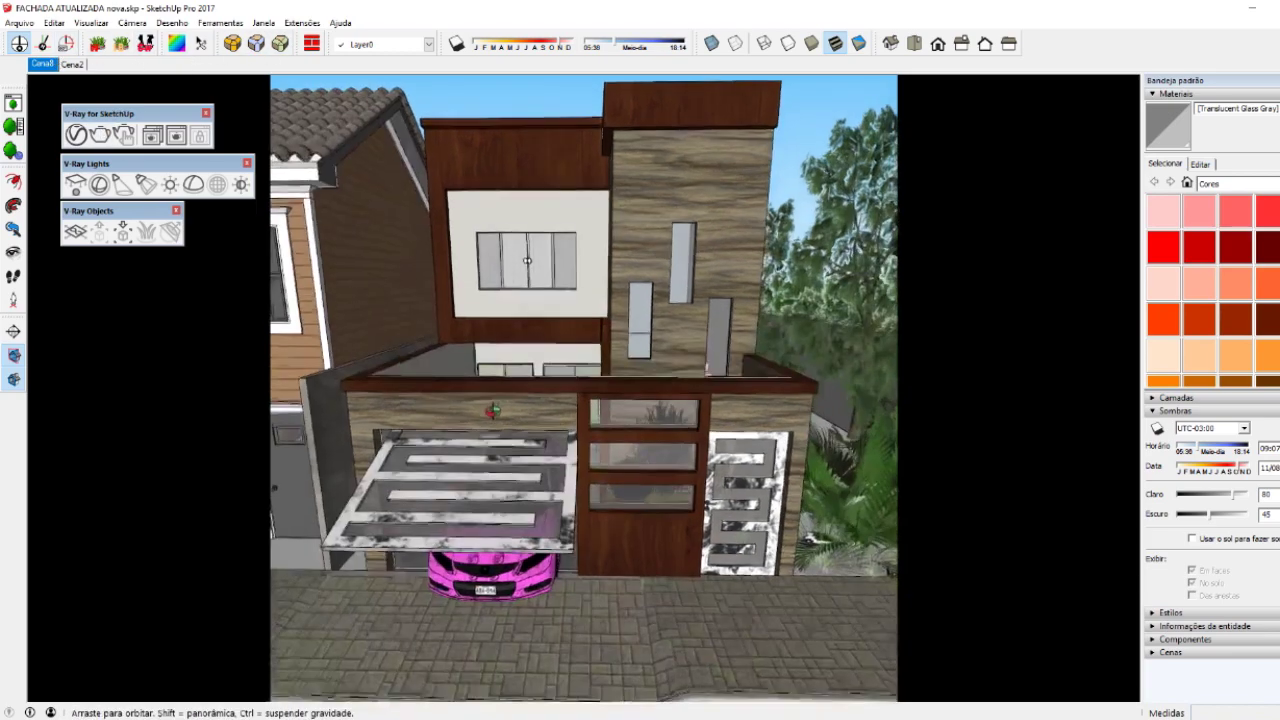
{"action": "scroll", "coordinate": [493, 410], "scroll_direction": "down", "scroll_amount": 4}
{"action": "scroll", "coordinate": [460, 420], "scroll_direction": "down", "scroll_amount": 2}
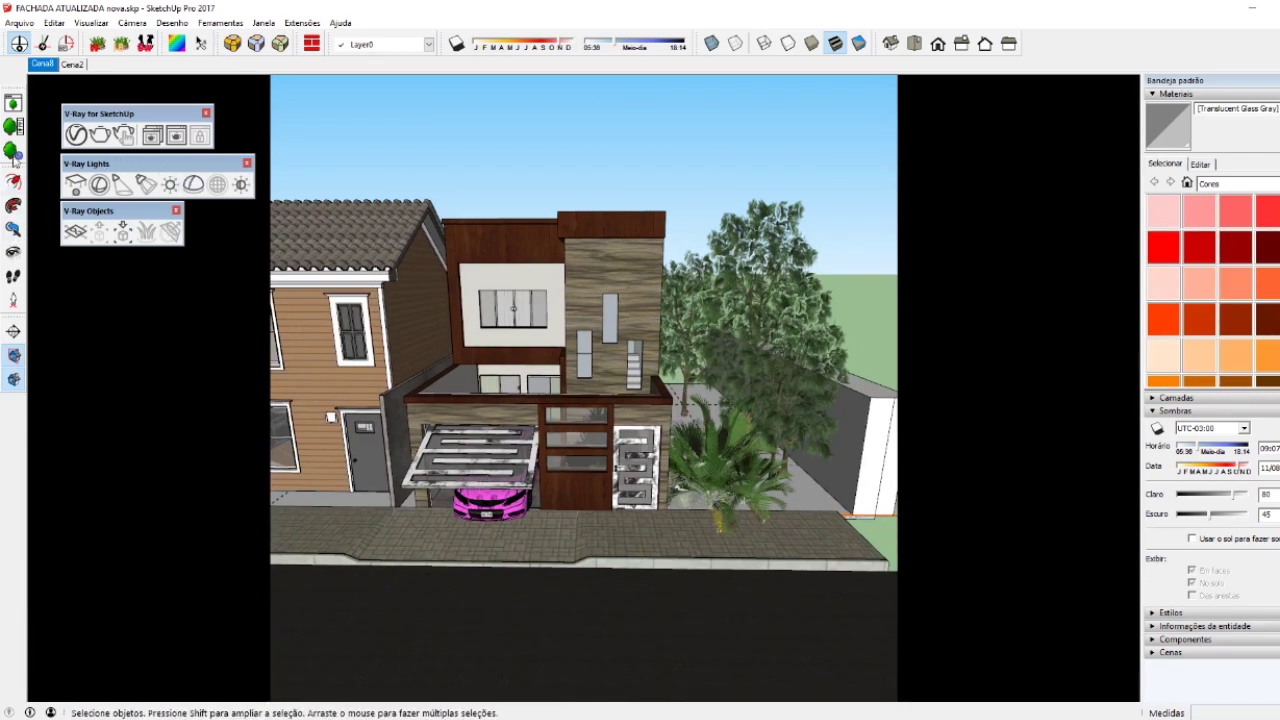
{"action": "left_click", "coordinate": [65, 44]}
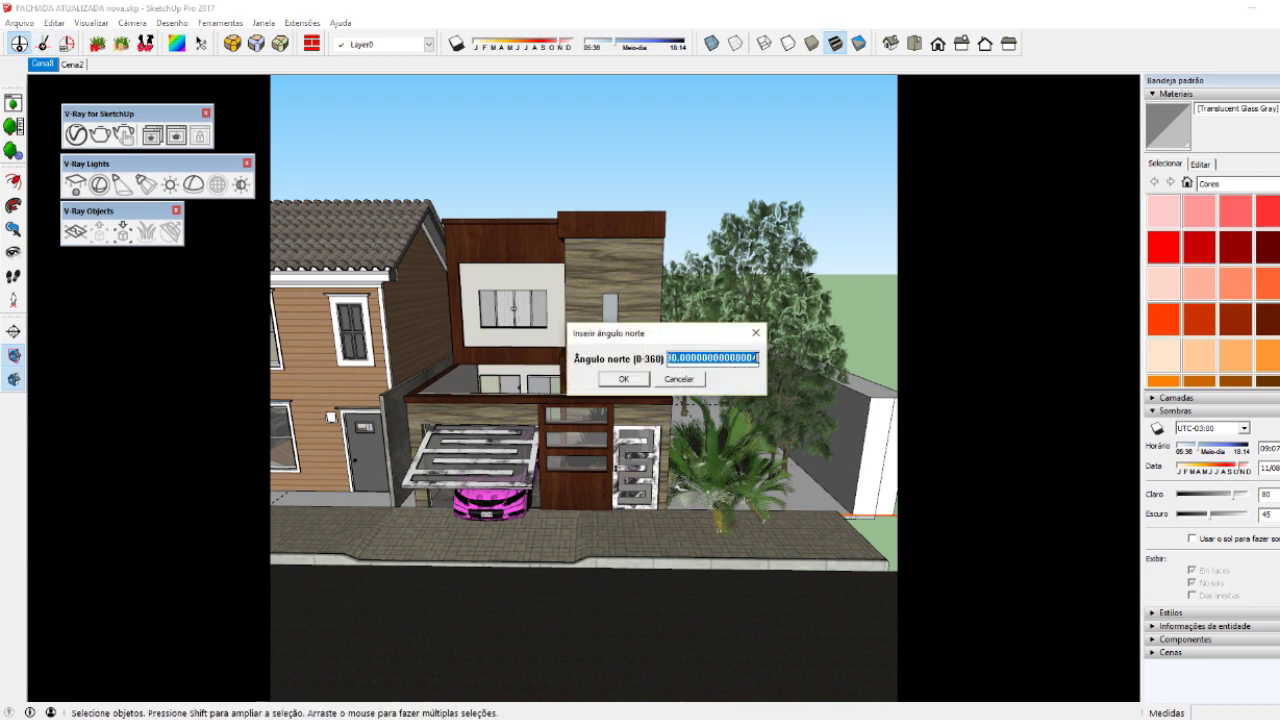
{"action": "left_click_drag", "start_coordinate": [659, 334], "coordinate": [630, 331]}
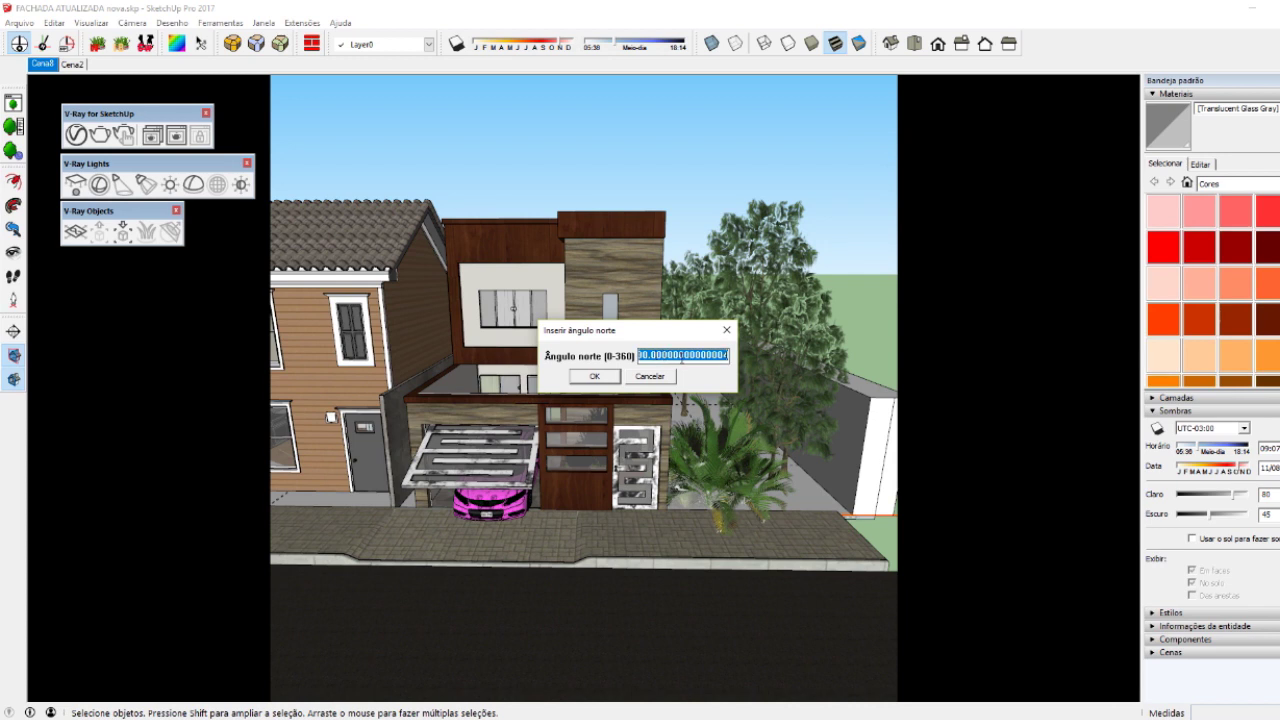
{"action": "type", "text": "340"}
{"action": "left_click", "coordinate": [594, 376]}
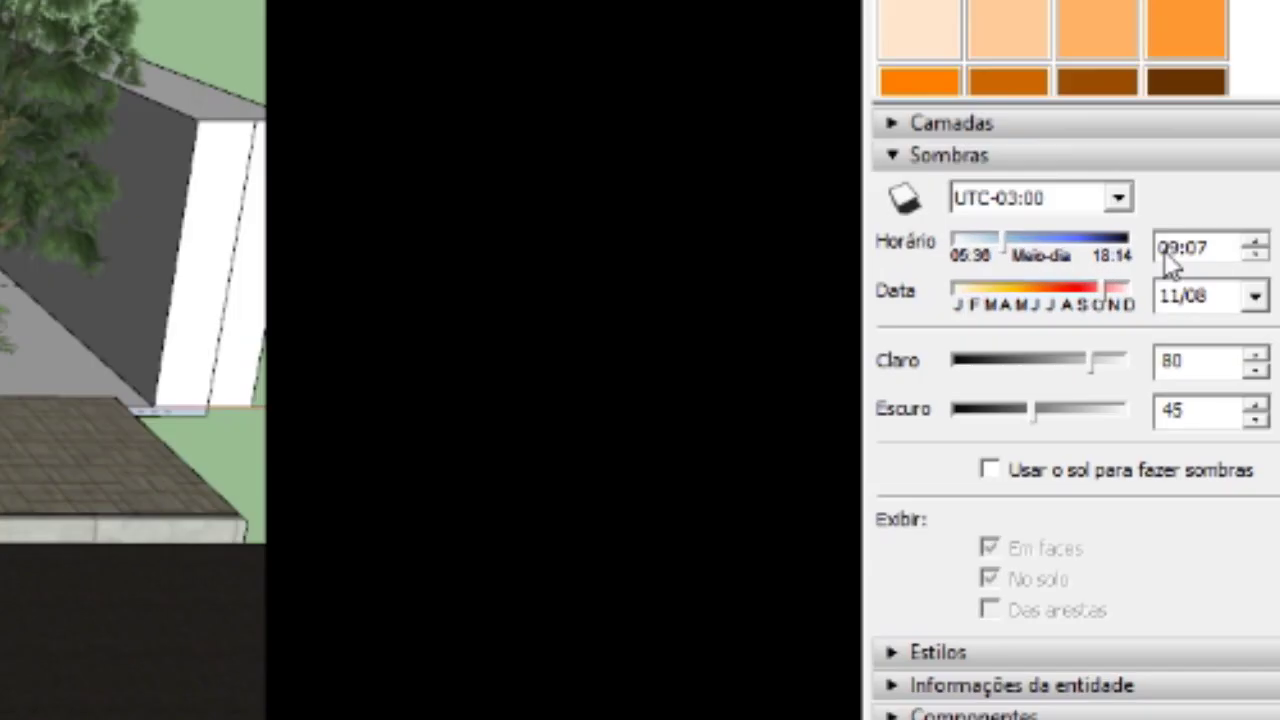
- Set the shadow time to 15:30 and return to the Cena1 scene camera
{"action": "left_click", "coordinate": [1263, 449]}
{"action": "left_click", "coordinate": [1170, 173]}
{"action": "type", "text": "15:00"}
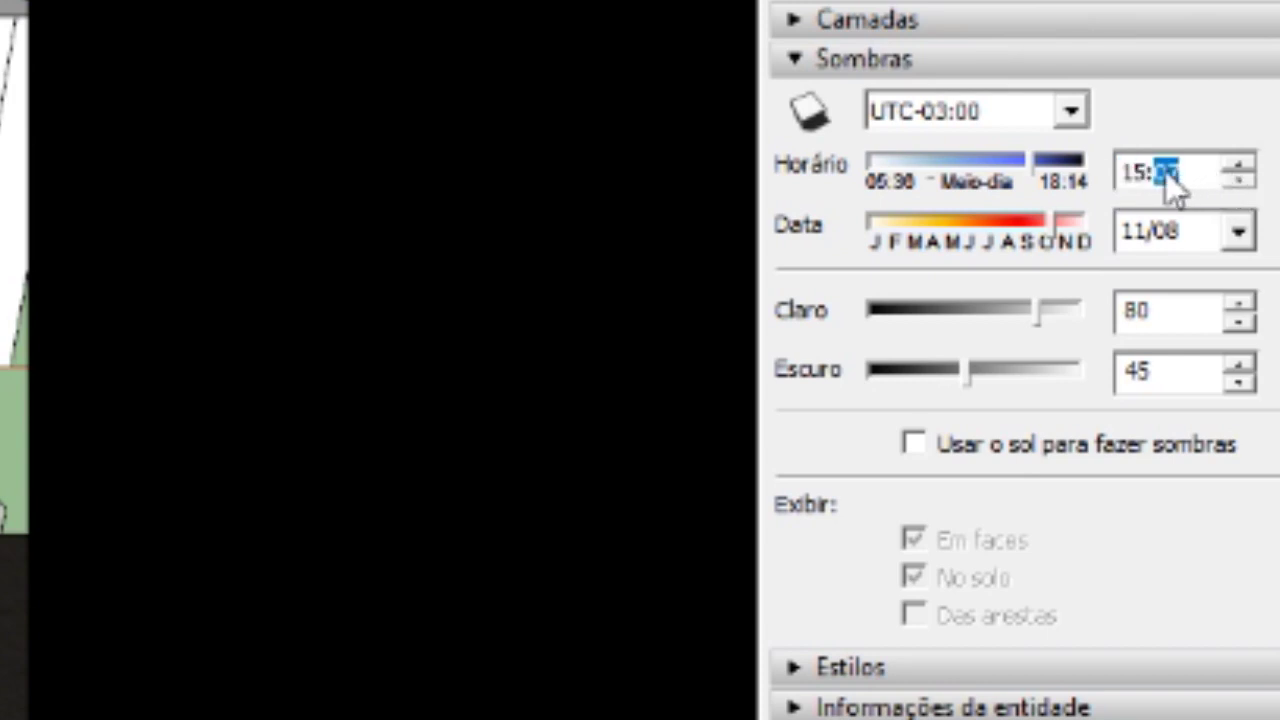
{"action": "left_click", "coordinate": [1245, 160]}
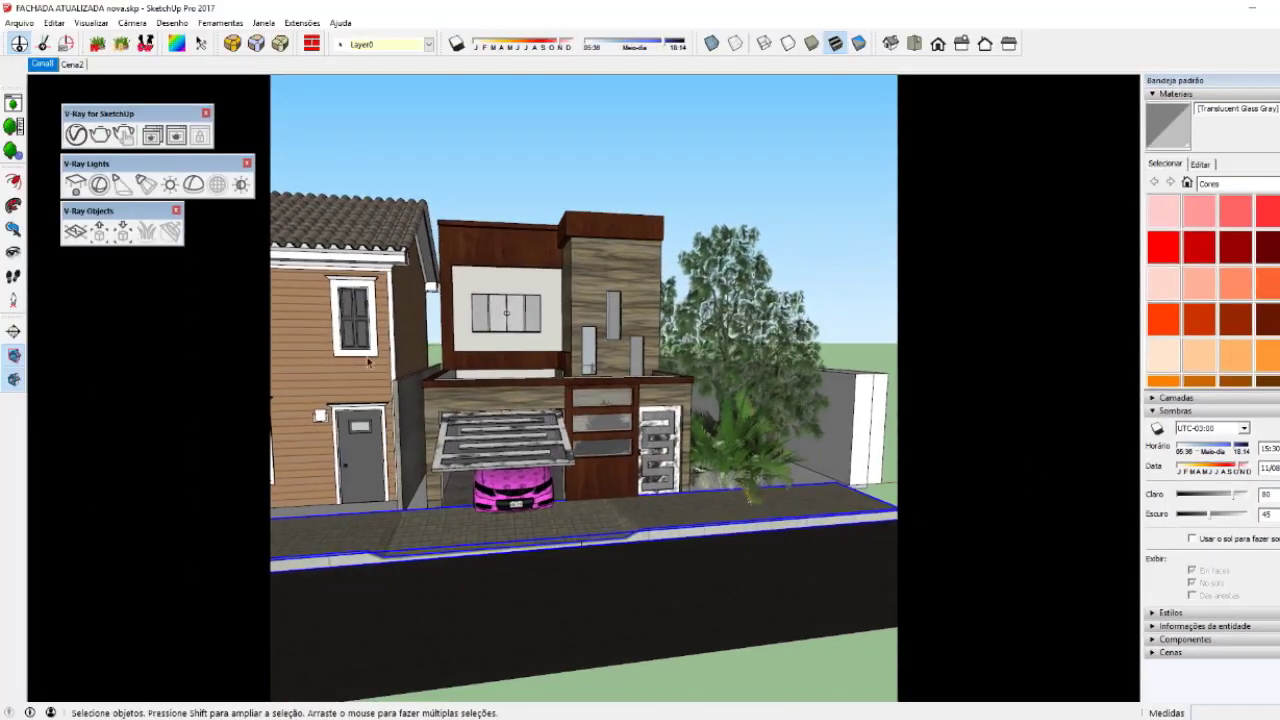
{"action": "scroll", "coordinate": [552, 403], "scroll_direction": "up", "scroll_amount": 5}
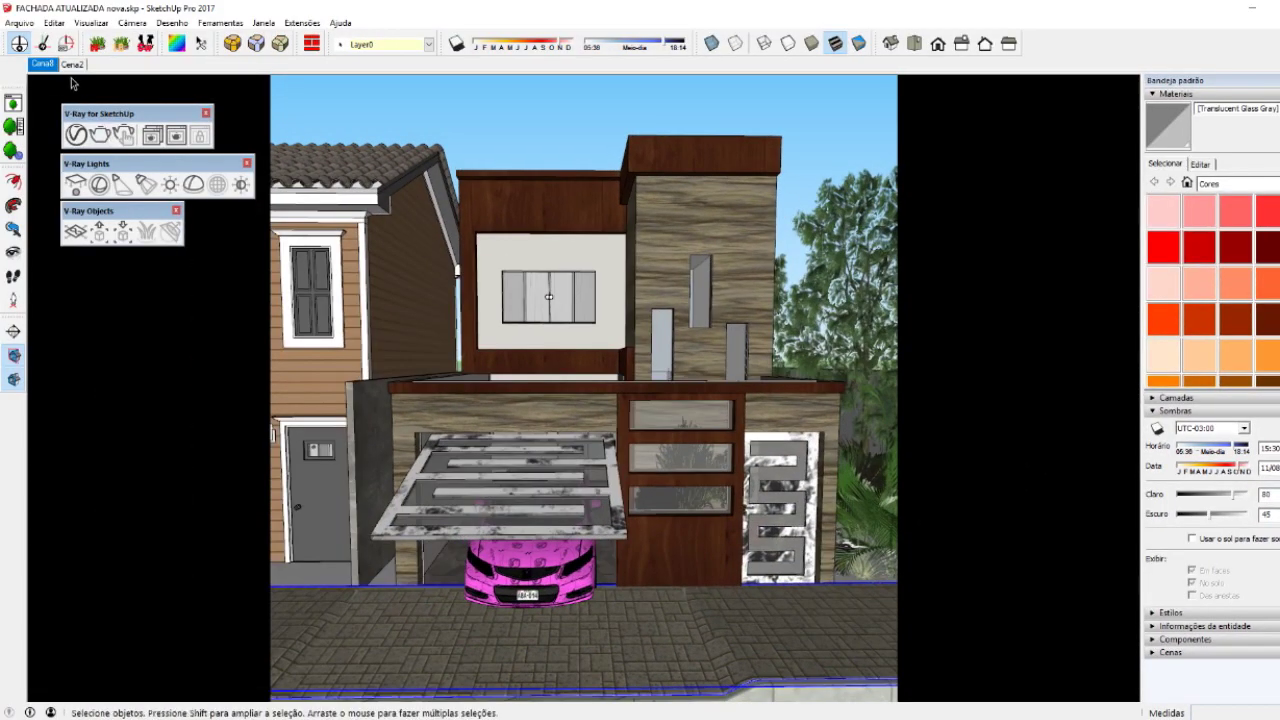
{"action": "left_click", "coordinate": [42, 64]}
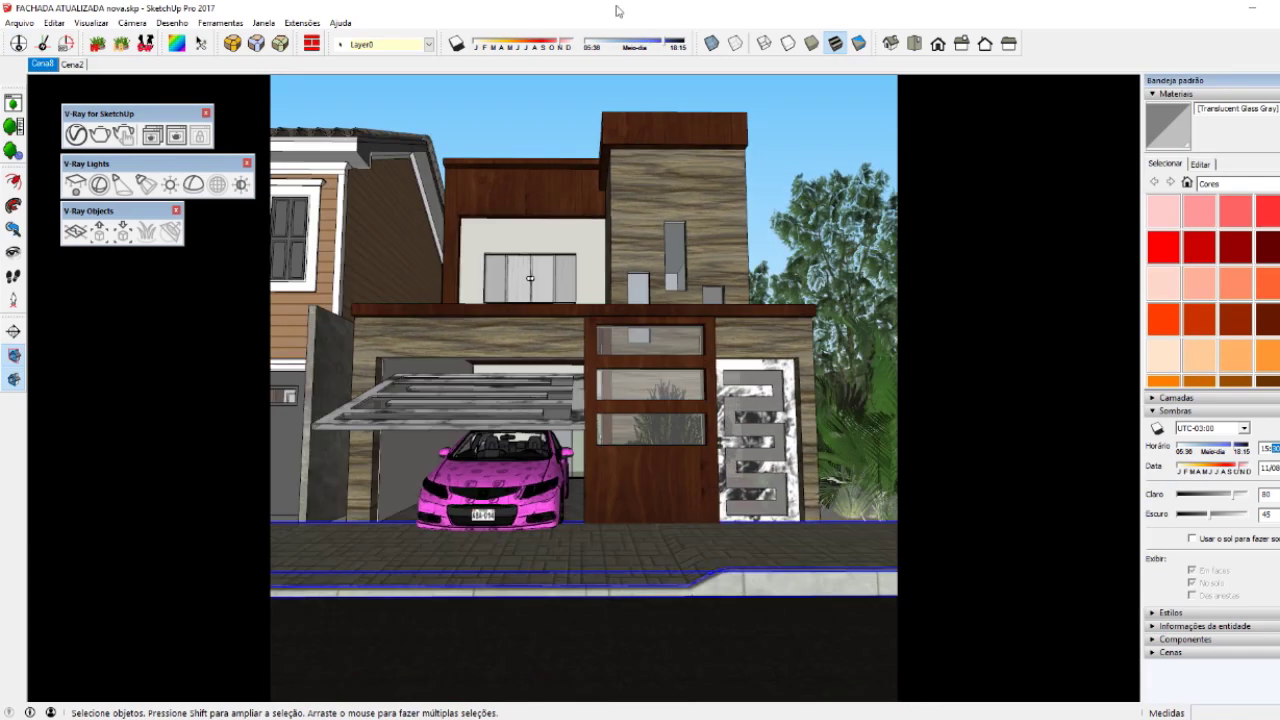
- Turn off interactive rendering and set the camera Exposure Value to 13,2
{"action": "left_click", "coordinate": [76, 134]}
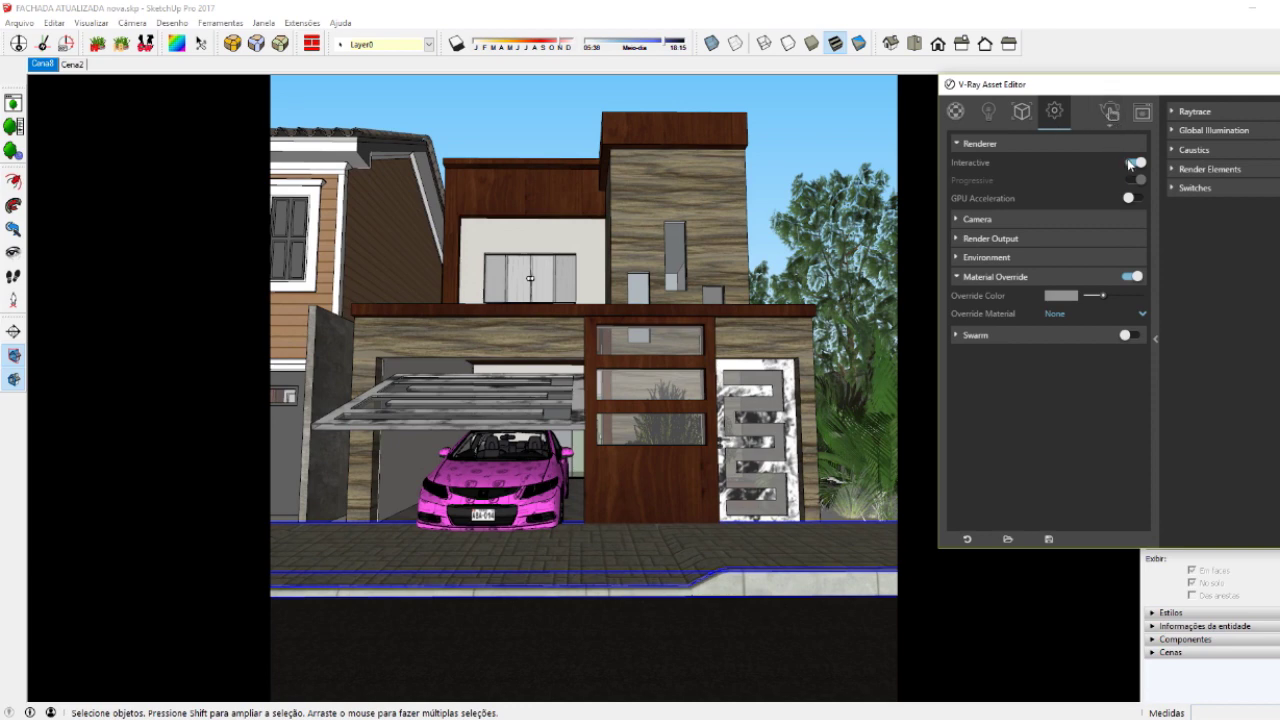
{"action": "left_click", "coordinate": [1132, 162]}
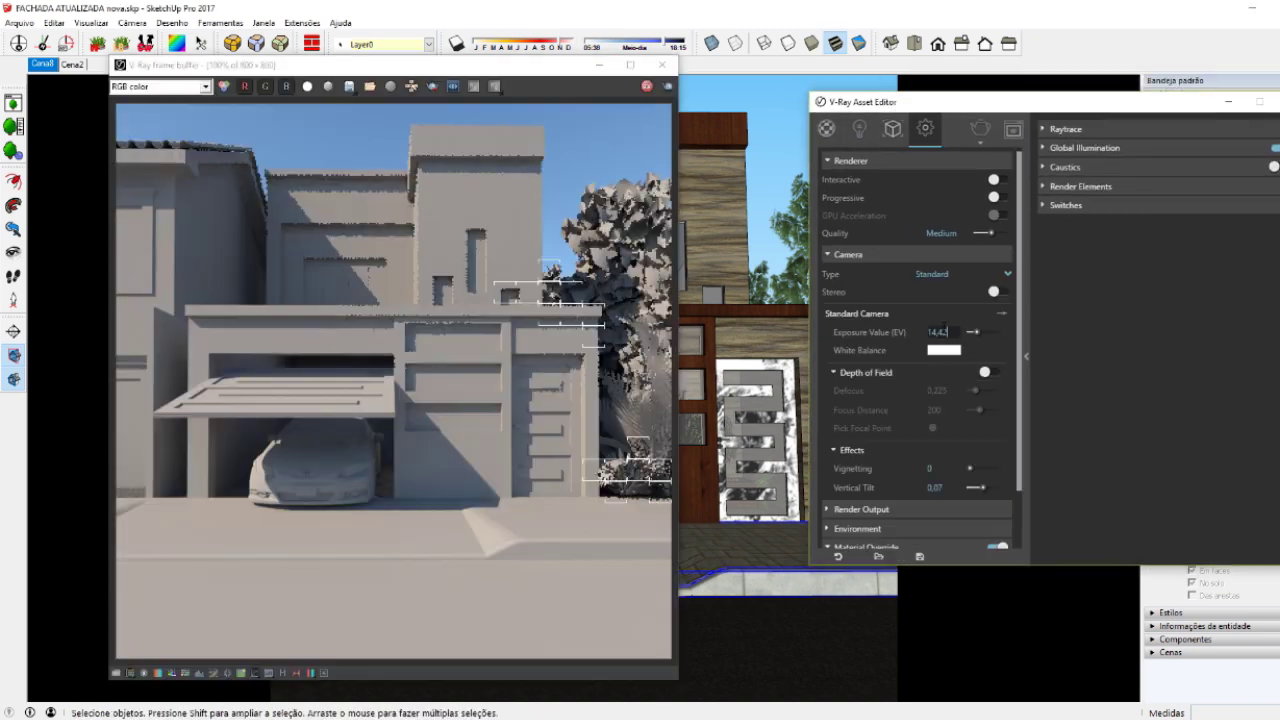
{"action": "left_click", "coordinate": [937, 332]}
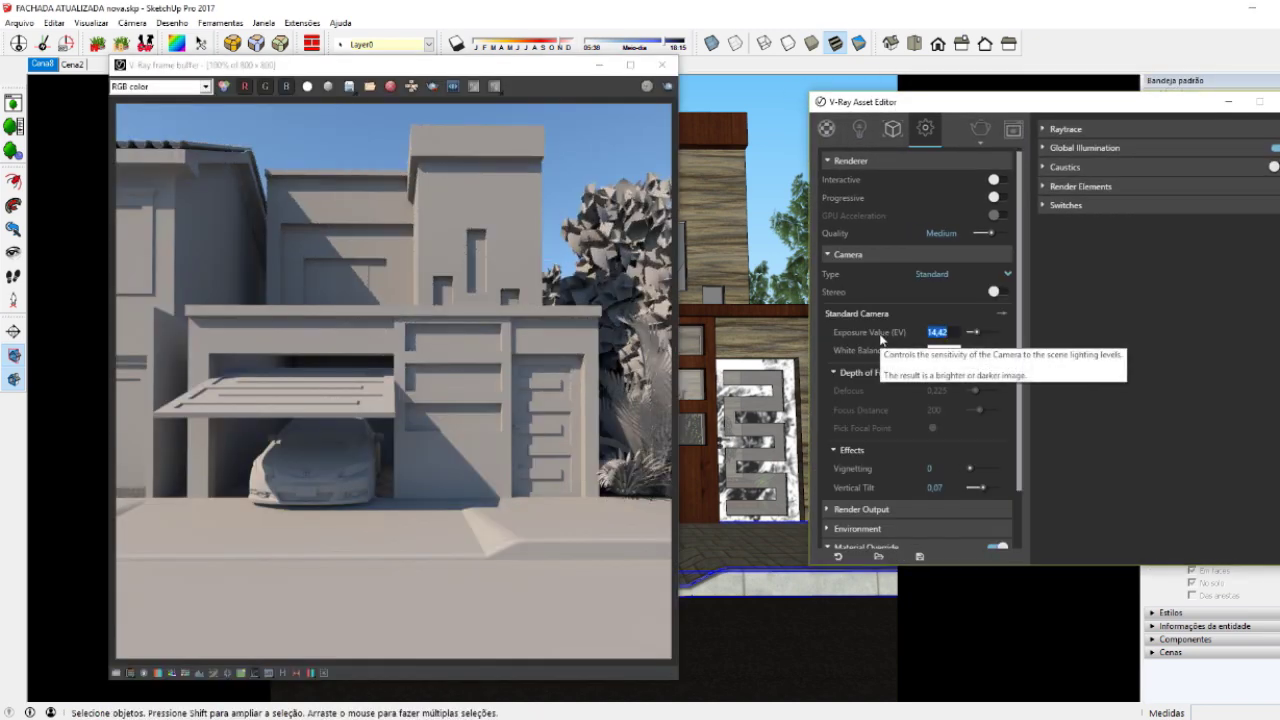
{"action": "type", "text": "13,"}
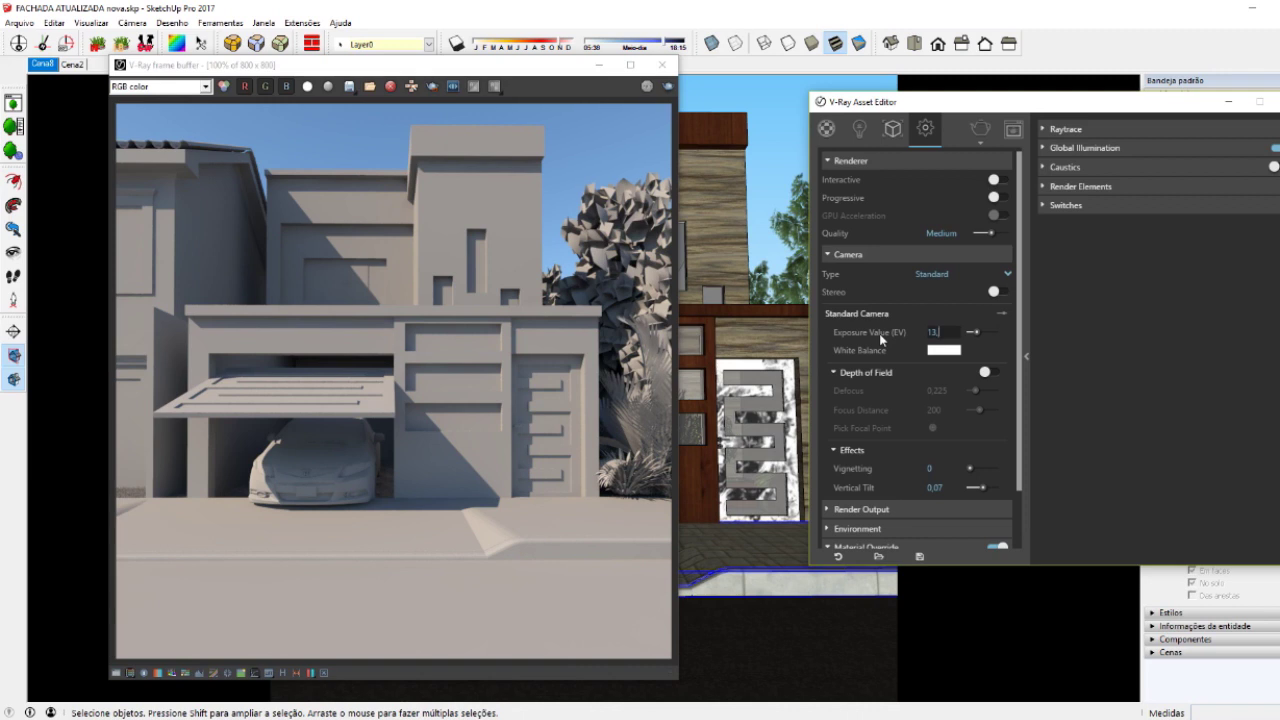
{"action": "type", "text": "2"}
{"action": "key", "text": "Return"}
{"action": "scroll", "coordinate": [923, 413], "scroll_direction": "down", "scroll_amount": 3}
{"action": "scroll", "coordinate": [921, 411], "scroll_direction": "up", "scroll_amount": 3}
{"action": "left_click", "coordinate": [848, 254]}
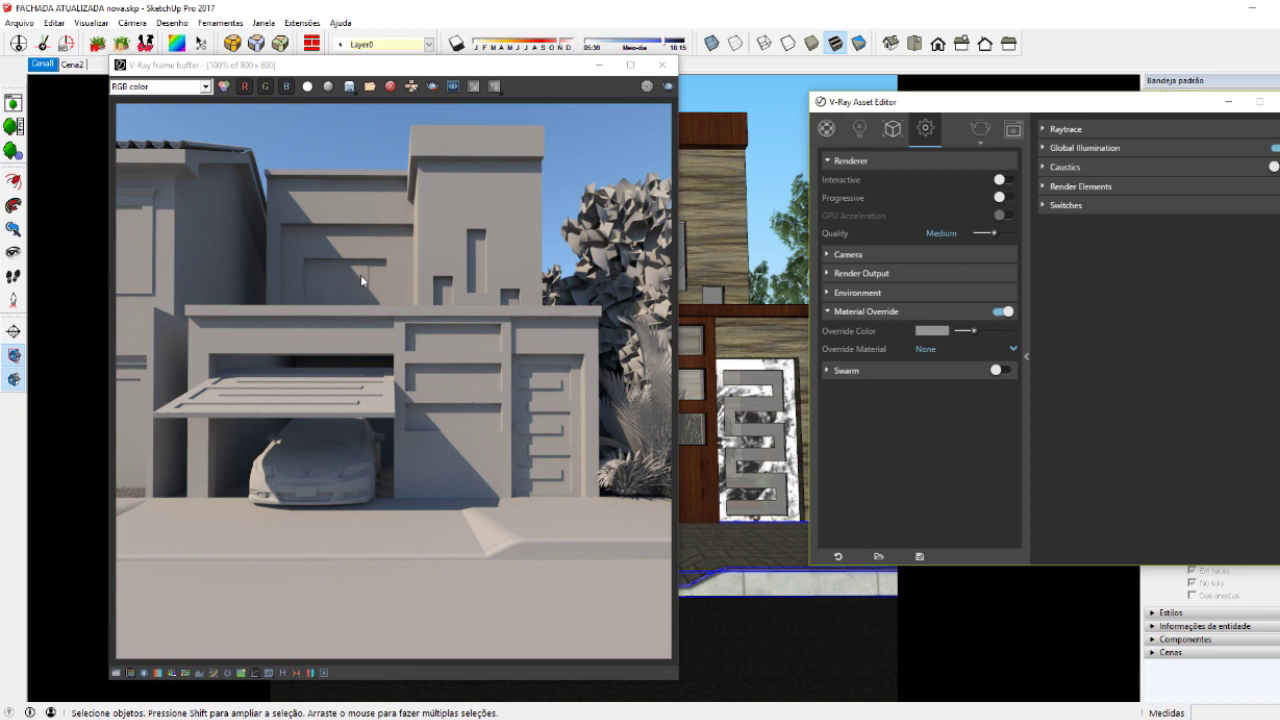
- Set the SunLight Intensity Multiplier to 6 and split the render view for comparison
{"action": "left_click", "coordinate": [852, 131]}
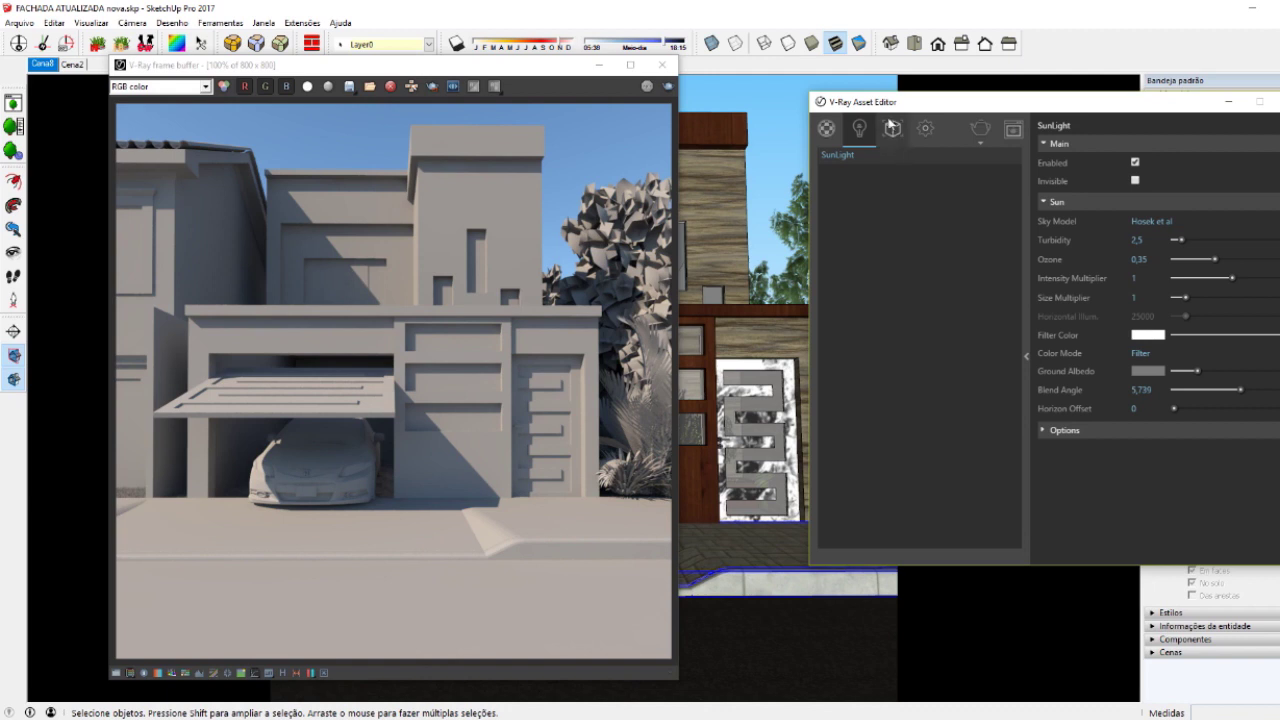
{"action": "left_click_drag", "start_coordinate": [873, 104], "coordinate": [810, 112]}
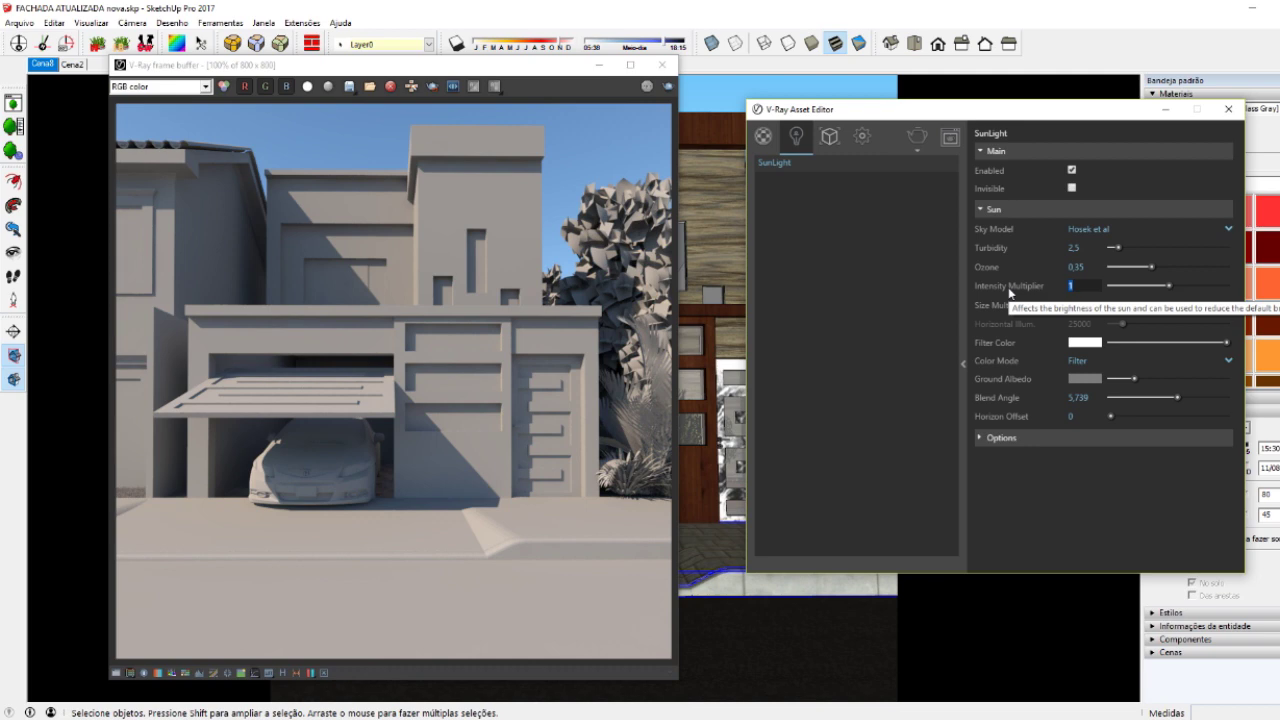
{"action": "type", "text": "6"}
{"action": "left_click", "coordinate": [372, 282]}
{"action": "left_click_drag", "start_coordinate": [286, 64], "coordinate": [402, 74]}
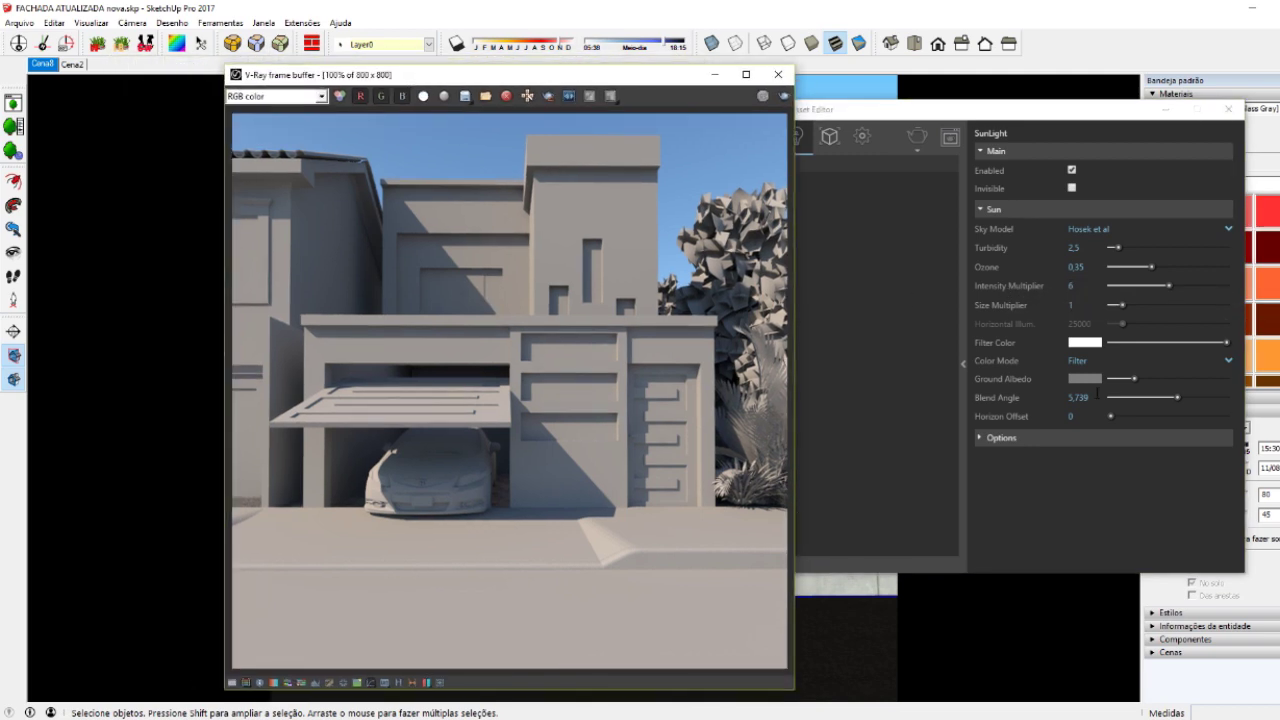
{"action": "left_click", "coordinate": [397, 683]}
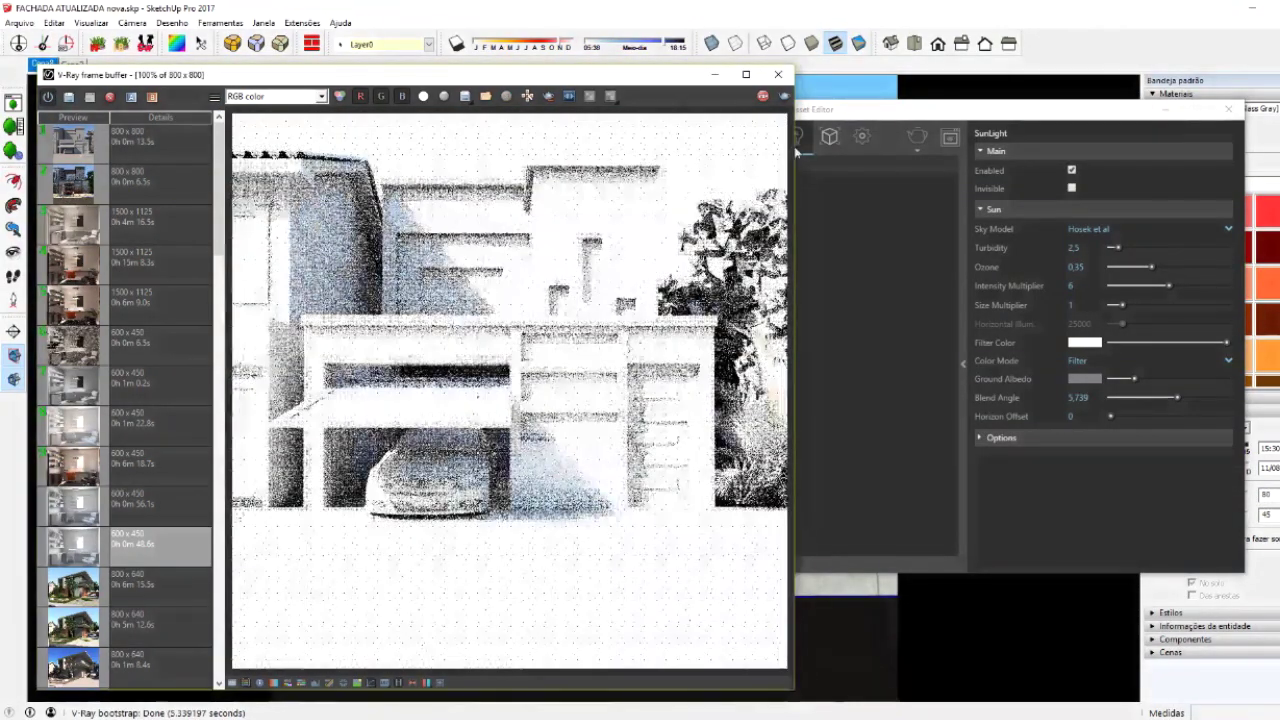
- Set the camera Exposure Value to 11 and re-render
{"action": "left_click", "coordinate": [826, 185]}
{"action": "left_click", "coordinate": [862, 136]}
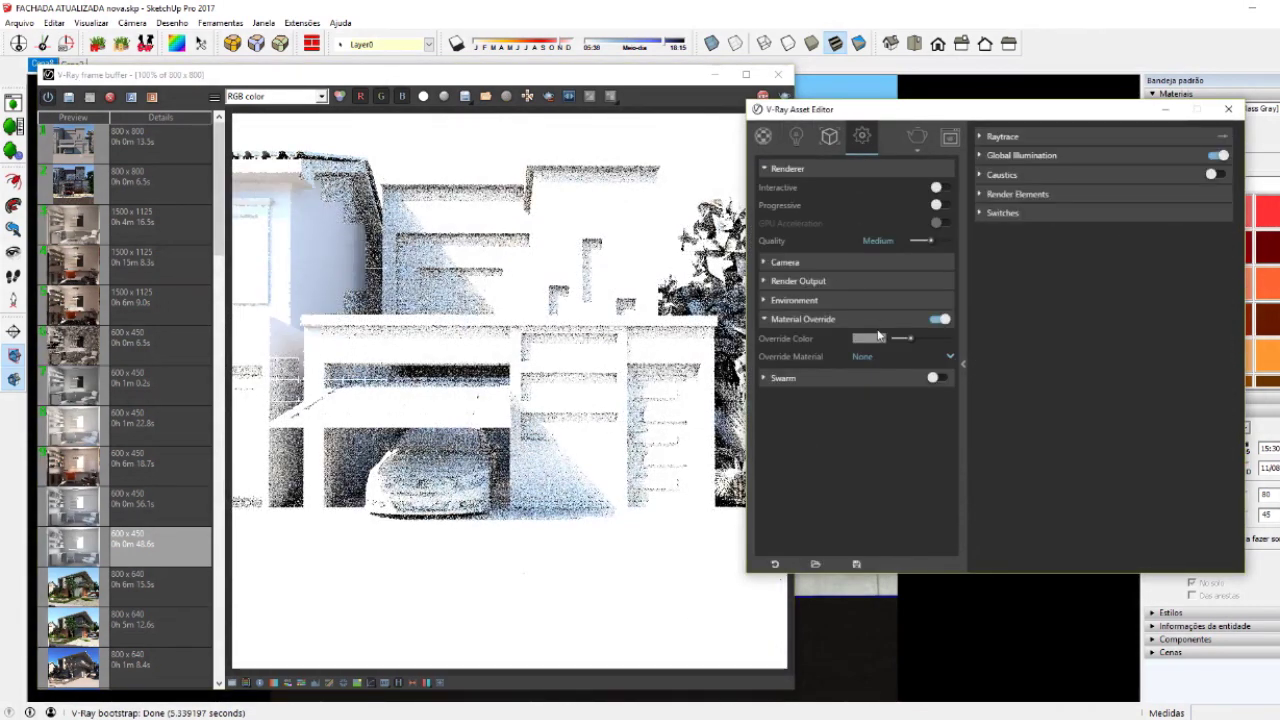
{"action": "left_click", "coordinate": [823, 280]}
{"action": "left_click", "coordinate": [785, 262]}
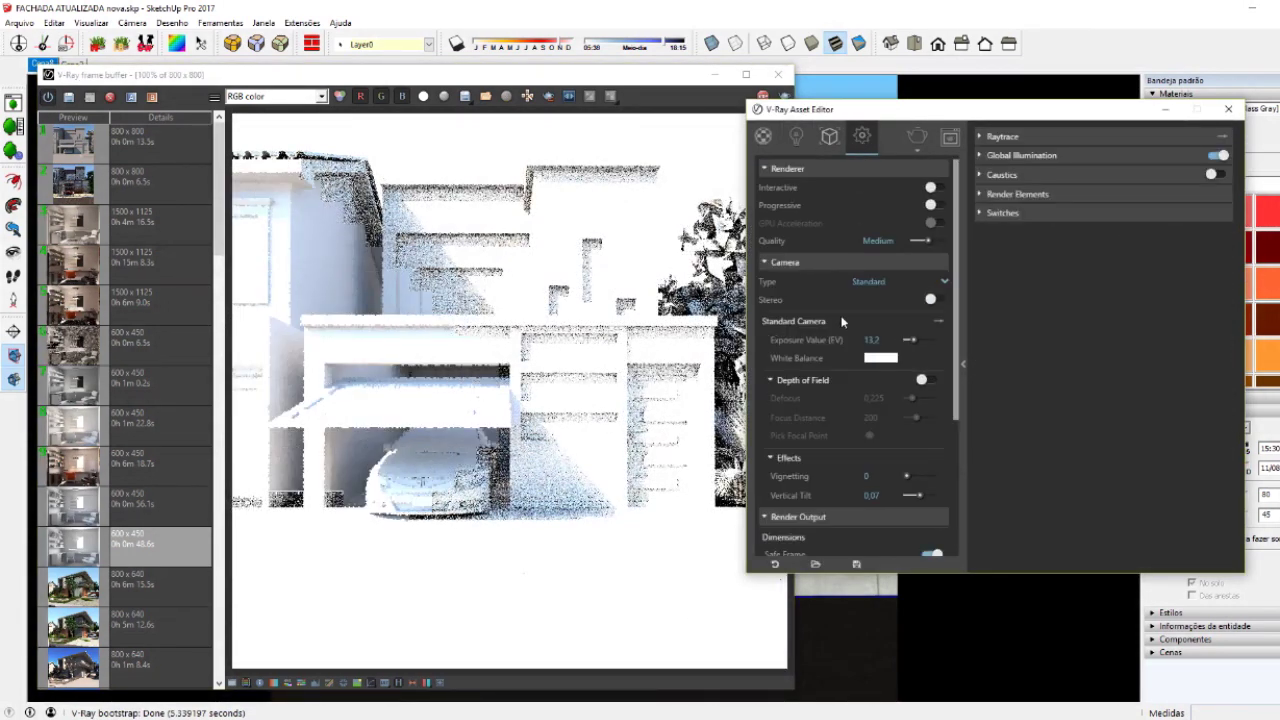
{"action": "left_click", "coordinate": [872, 340]}
{"action": "type", "text": "11"}
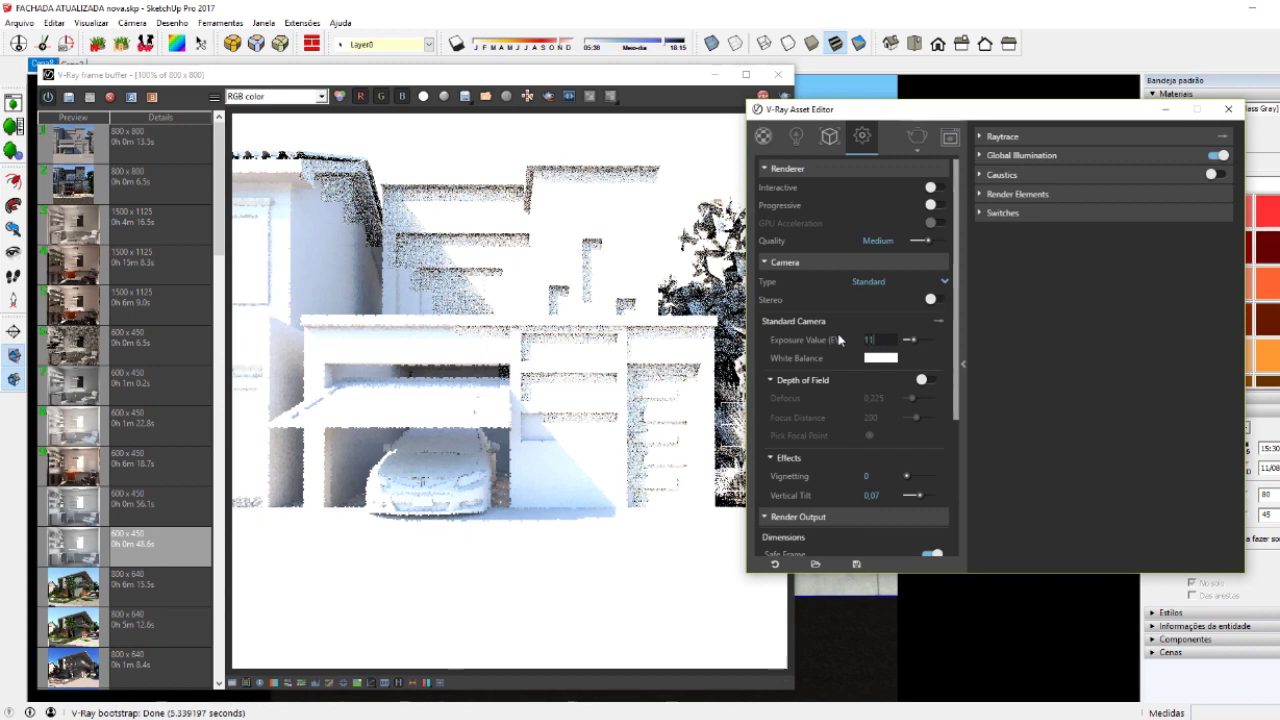
{"action": "left_click", "coordinate": [660, 358]}
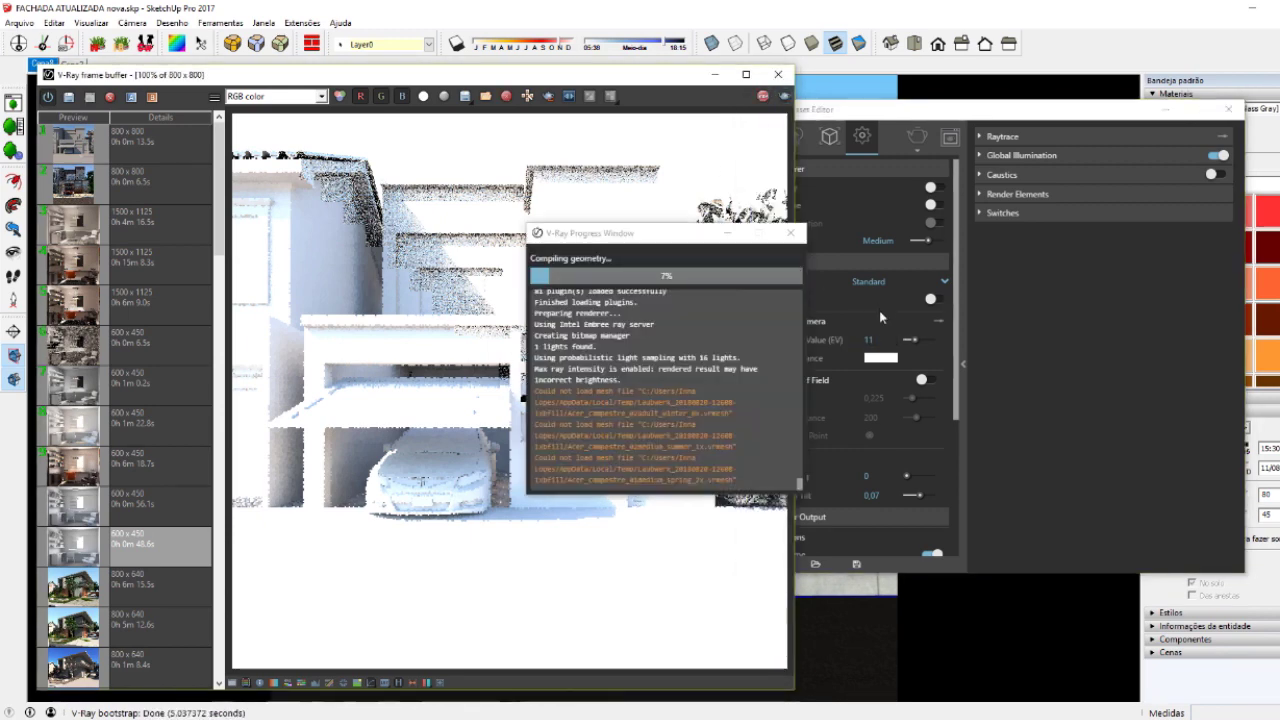
- Re-render the facade at Exposure Value 14, then at 15
{"action": "left_click", "coordinate": [800, 342]}
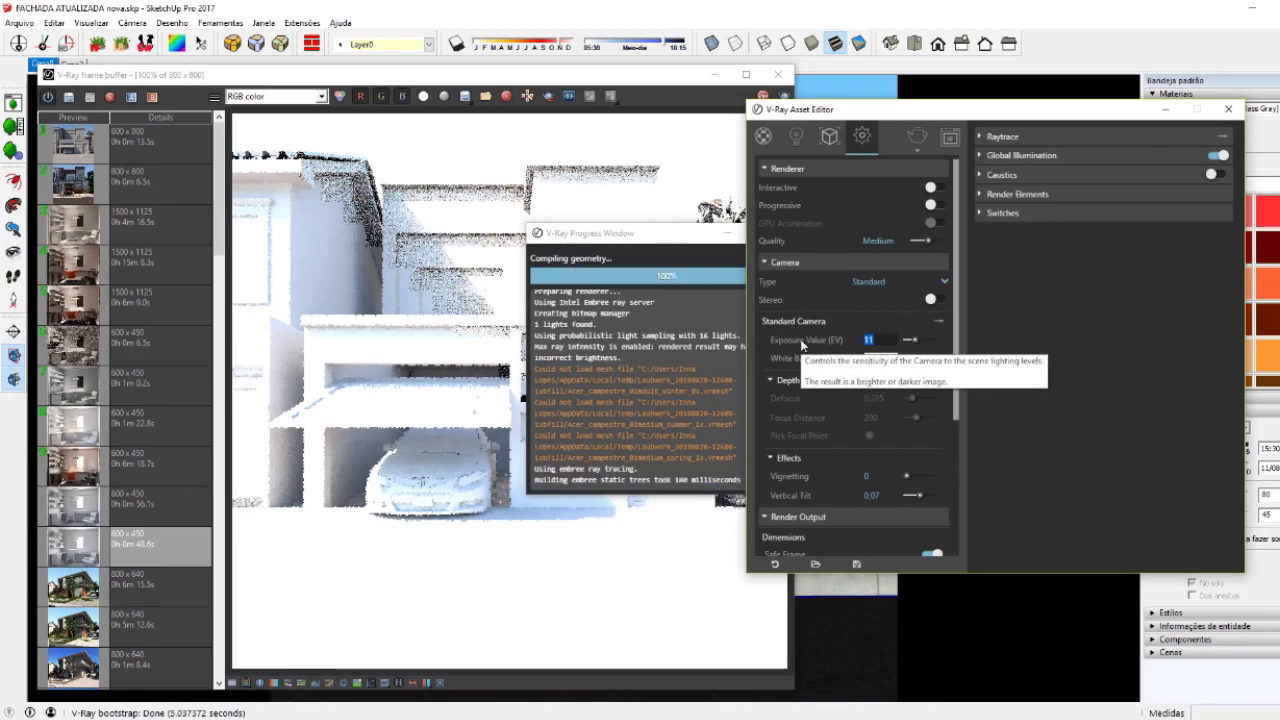
{"action": "type", "text": "14"}
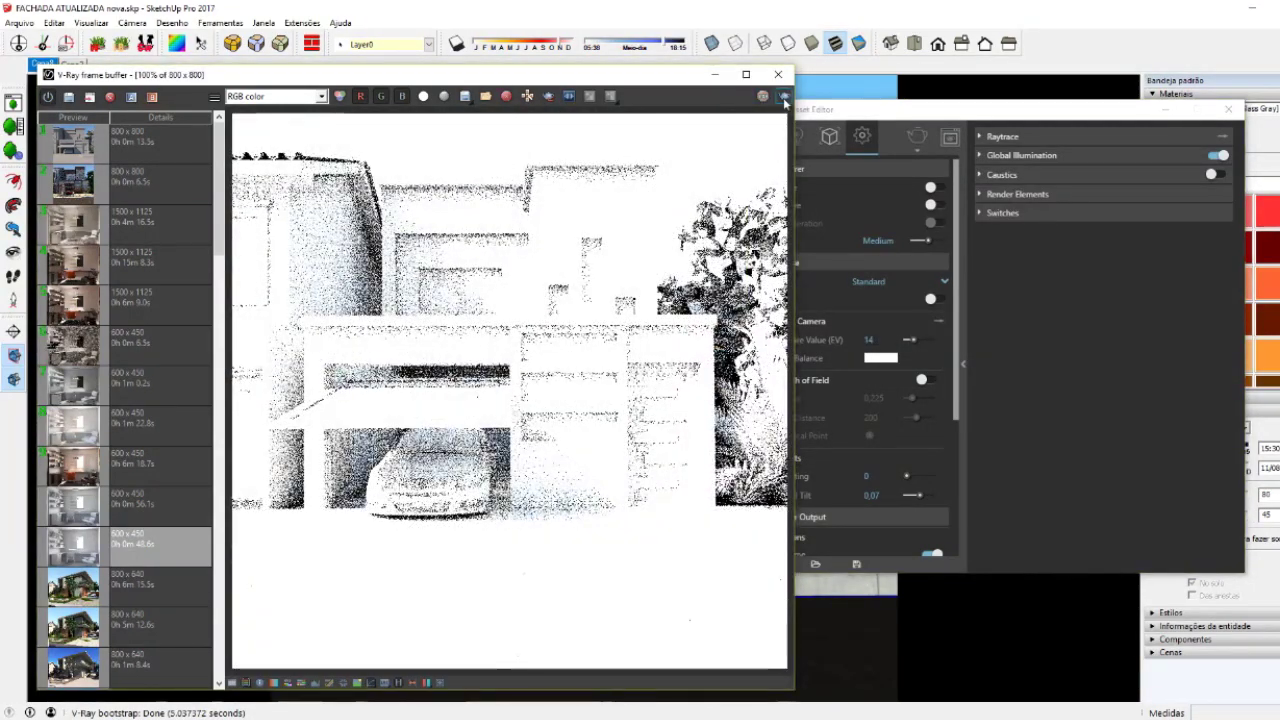
{"action": "left_click", "coordinate": [784, 97]}
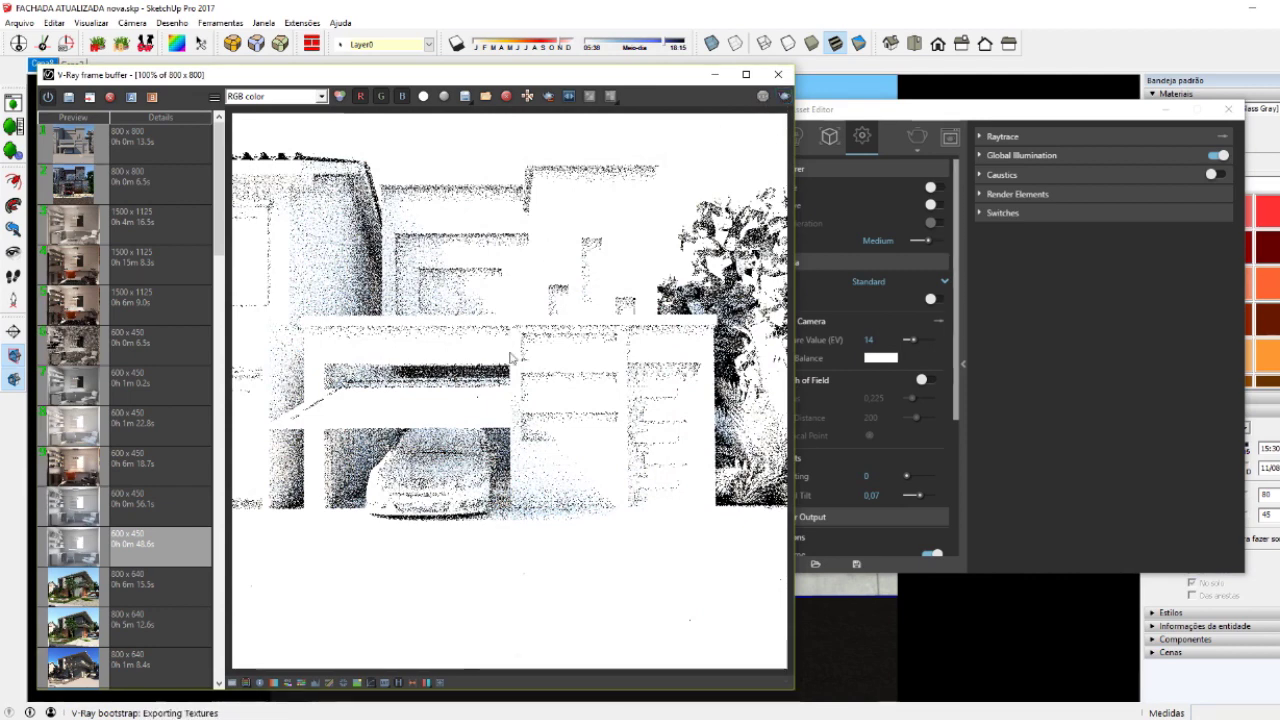
{"action": "left_click", "coordinate": [880, 345]}
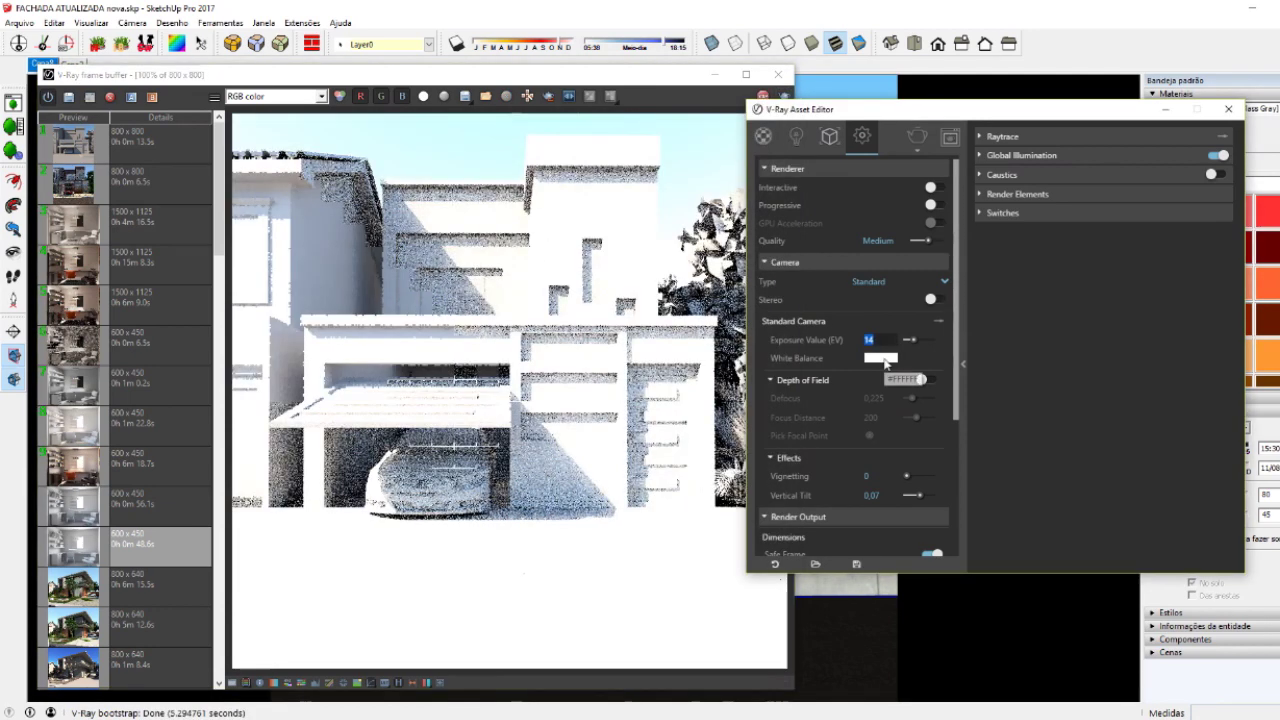
{"action": "type", "text": "15"}
{"action": "left_click", "coordinate": [771, 99]}
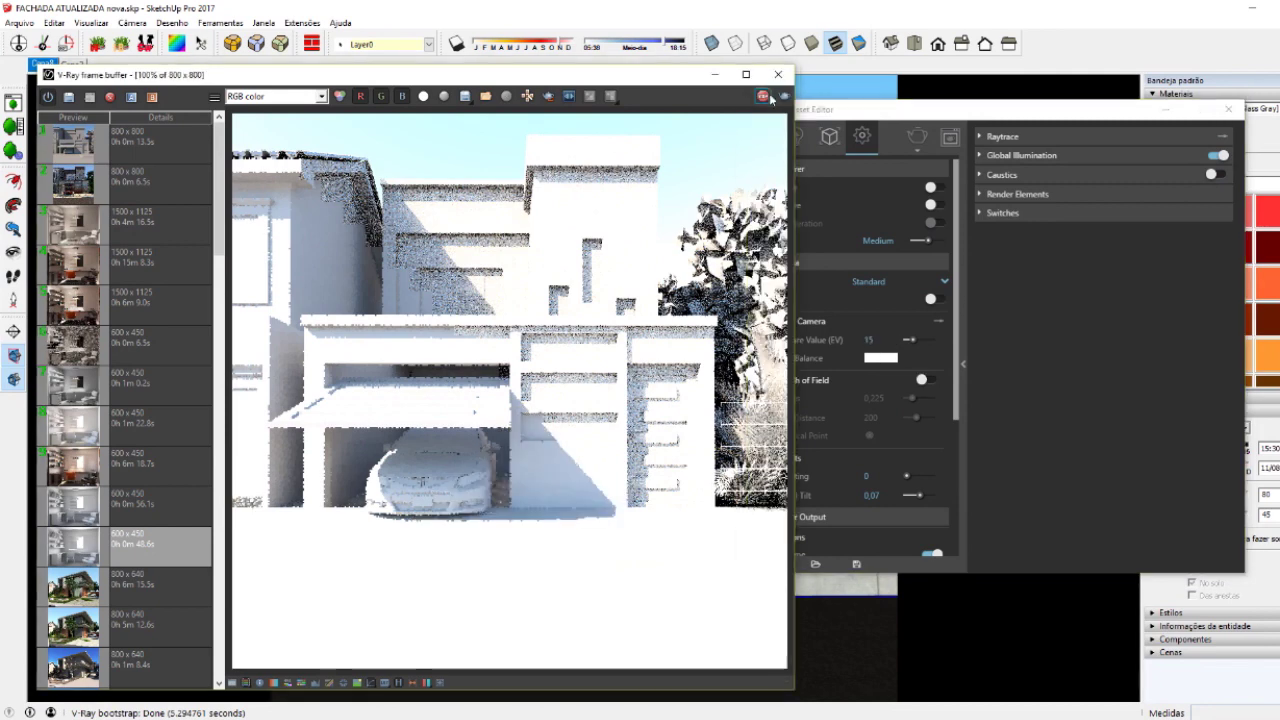
{"action": "left_click", "coordinate": [815, 122]}
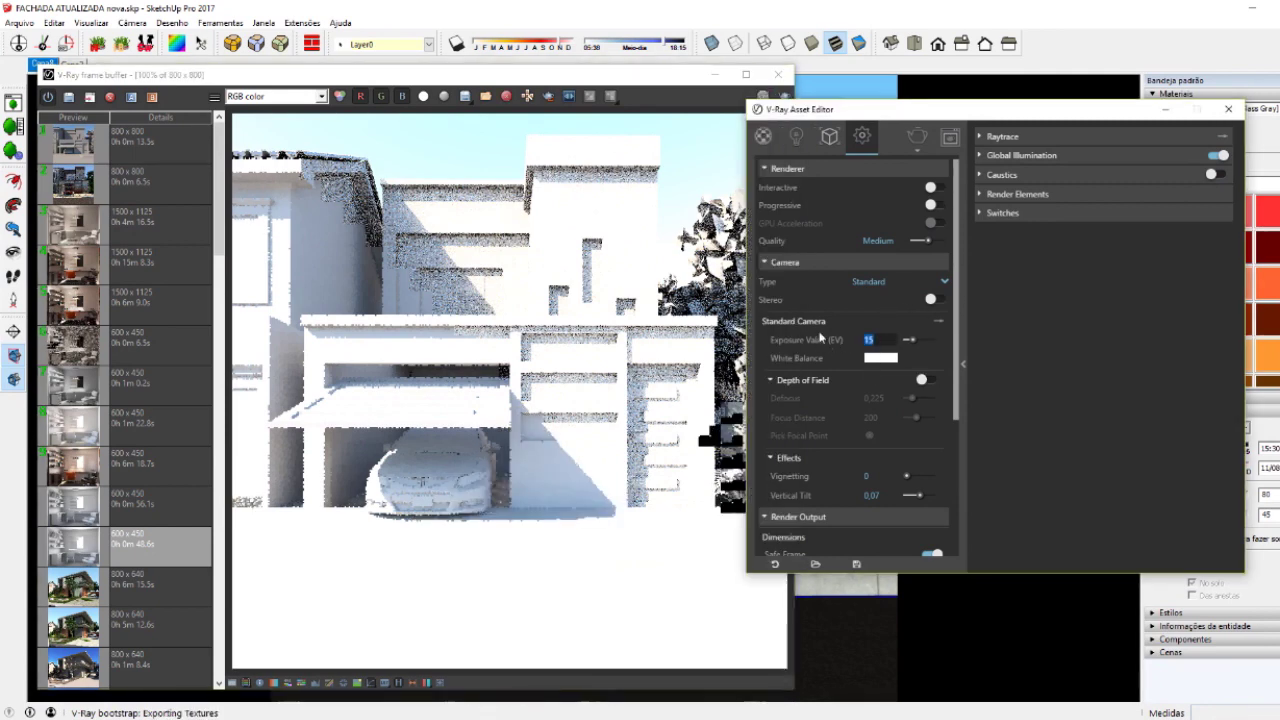
{"action": "left_click_drag", "start_coordinate": [827, 110], "coordinate": [906, 103]}
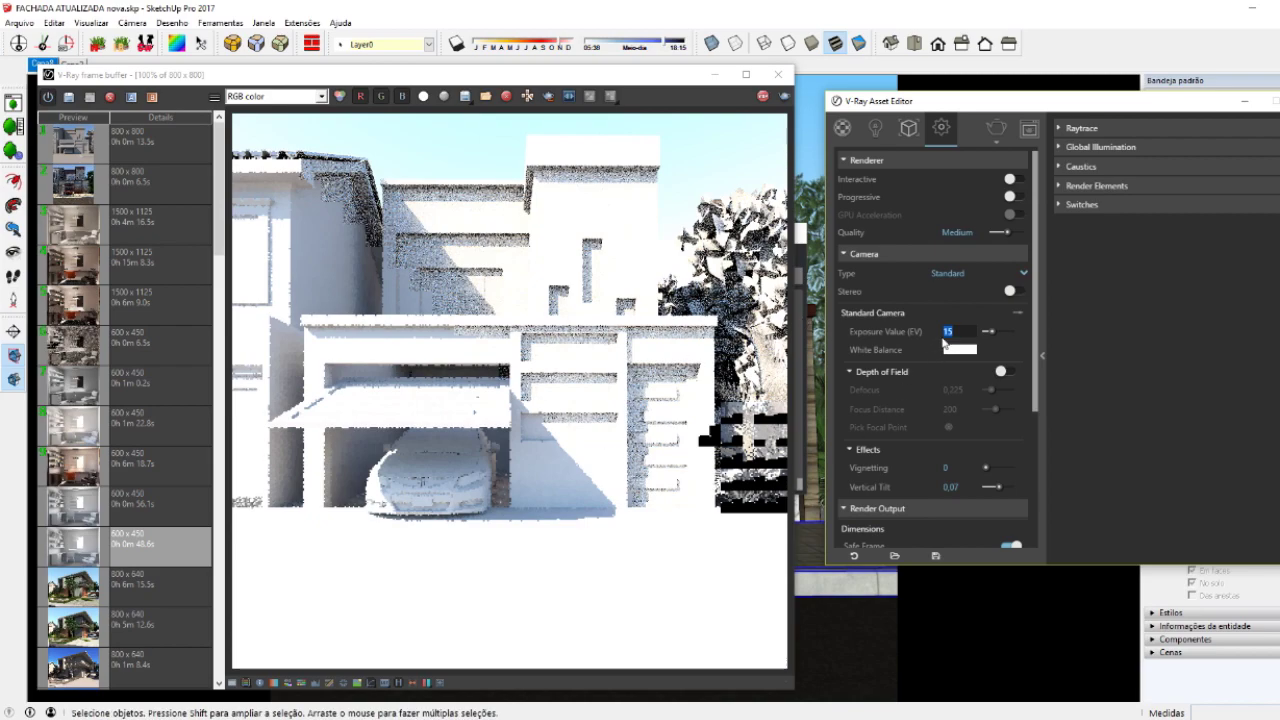
{"action": "left_click", "coordinate": [452, 287]}
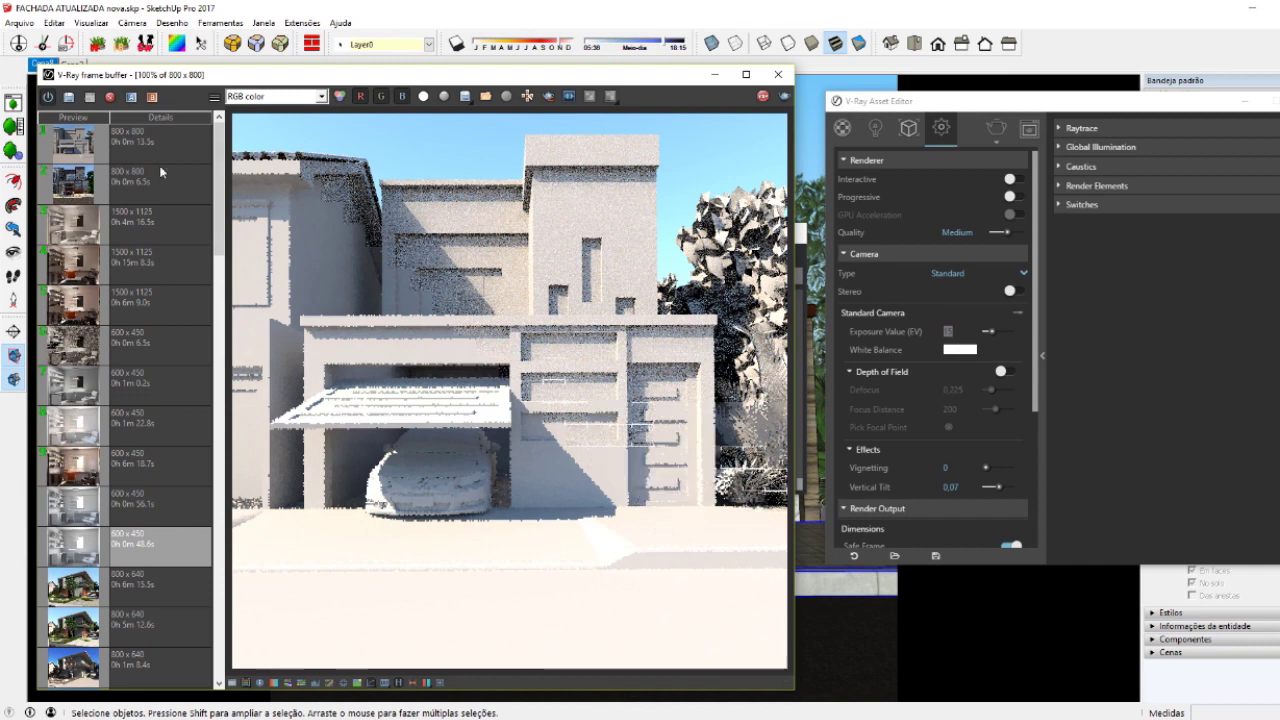
- Edit the SunLight Intensity Multiplier, keeping it at 6, and apply the change
{"action": "left_click", "coordinate": [160, 145]}
{"action": "left_click", "coordinate": [875, 127]}
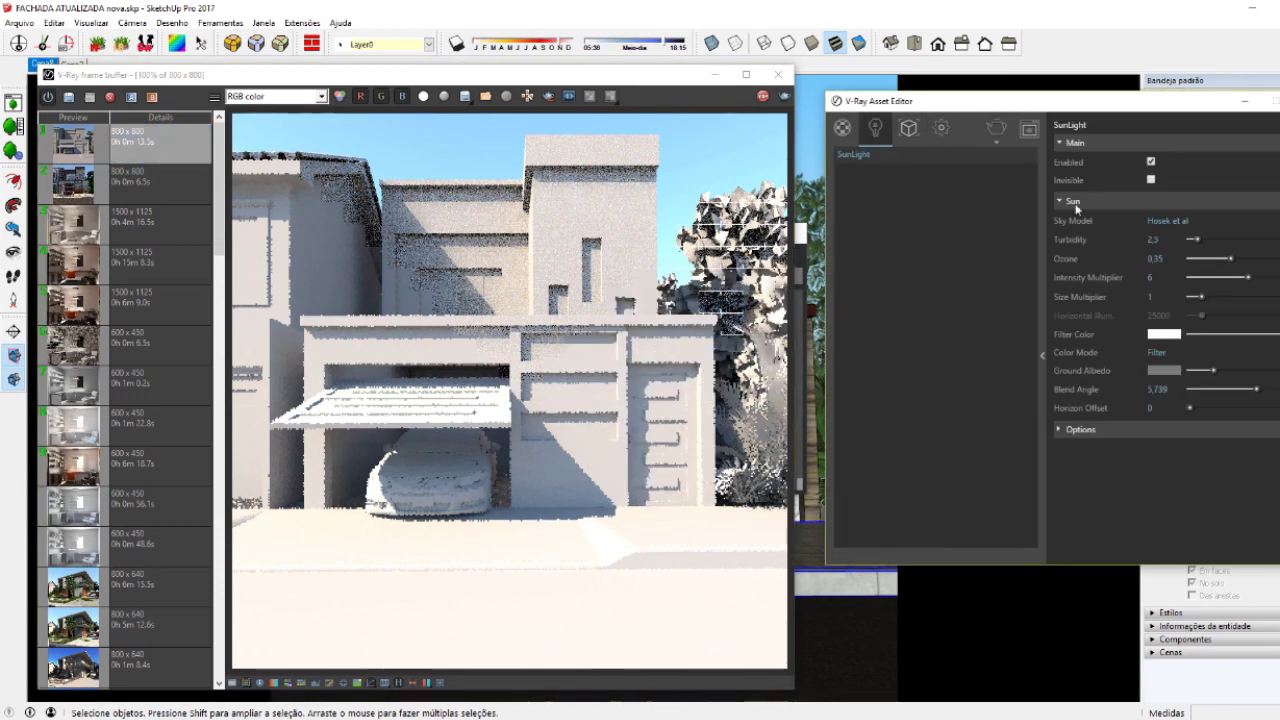
{"action": "double_click", "coordinate": [1150, 277]}
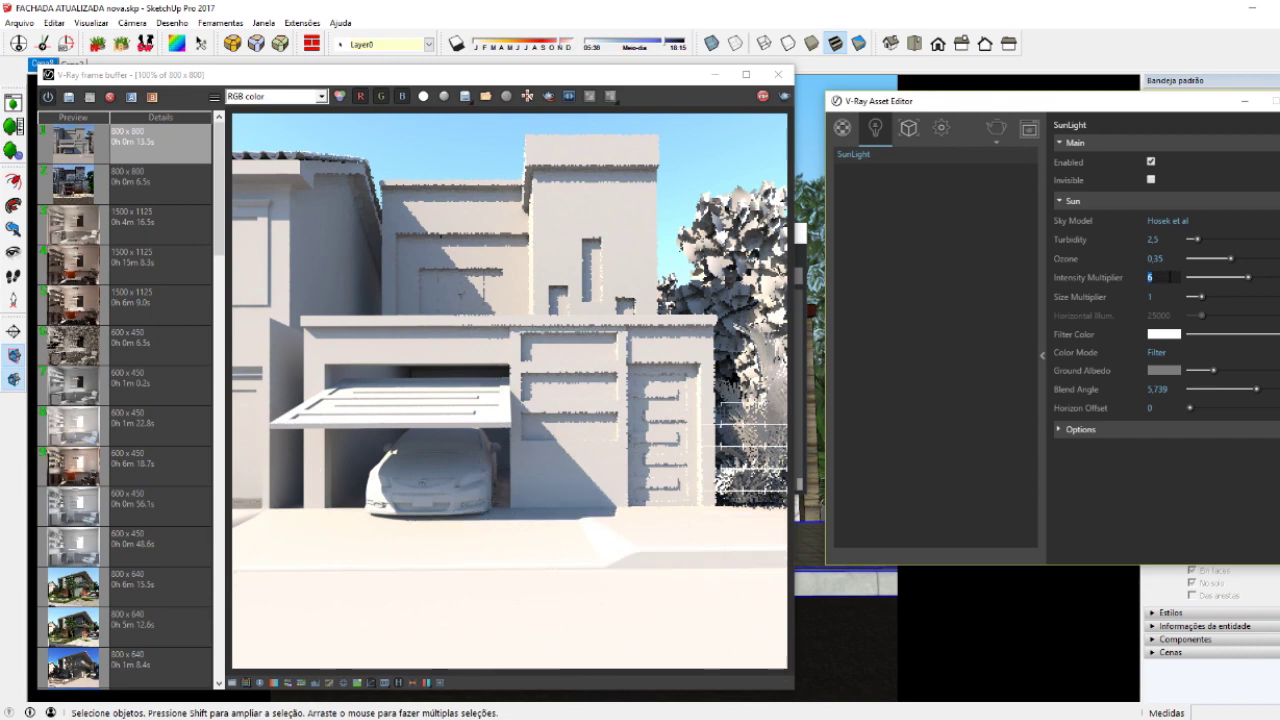
{"action": "type", "text": "1"}
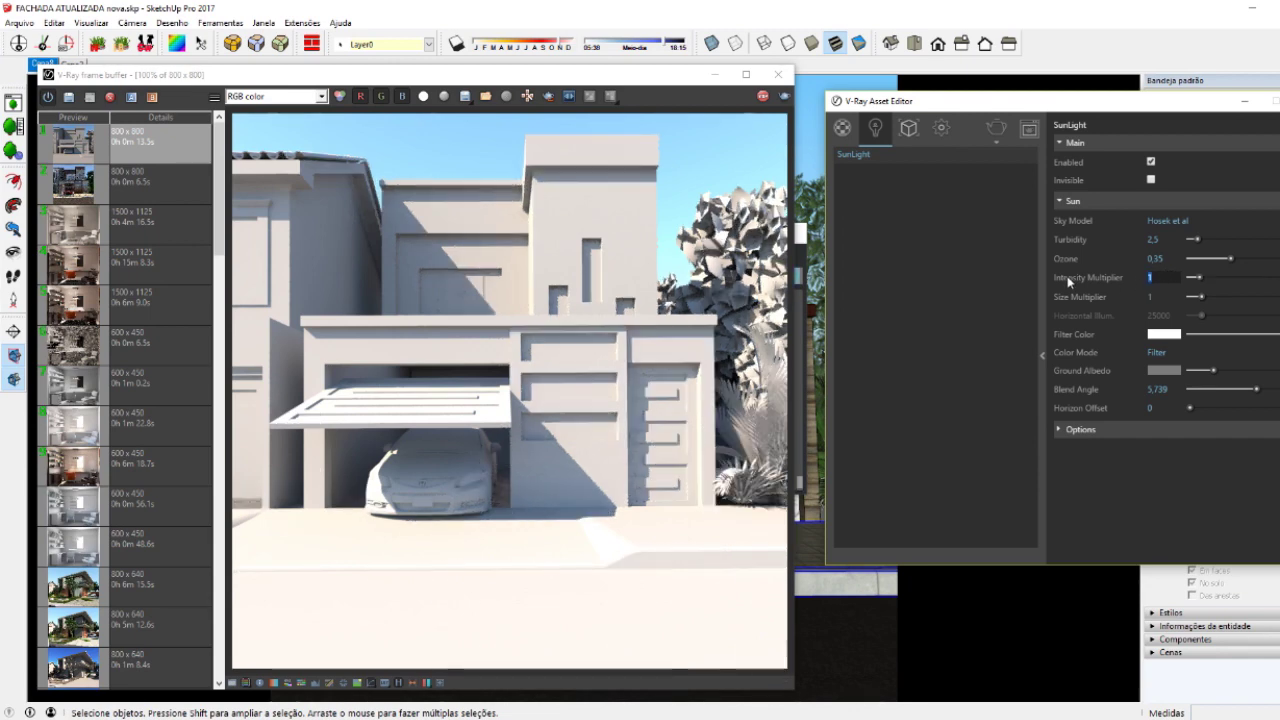
{"action": "type", "text": "6"}
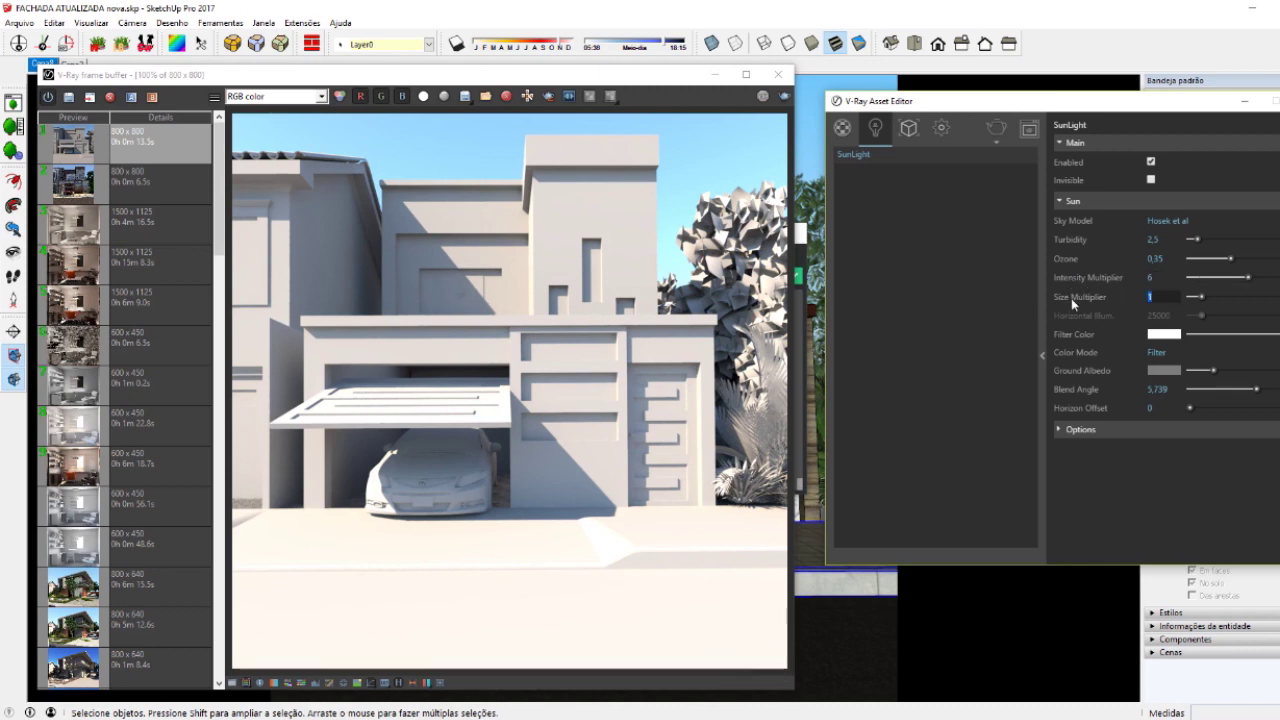
{"action": "type", "text": "6"}
{"action": "left_click", "coordinate": [777, 122]}
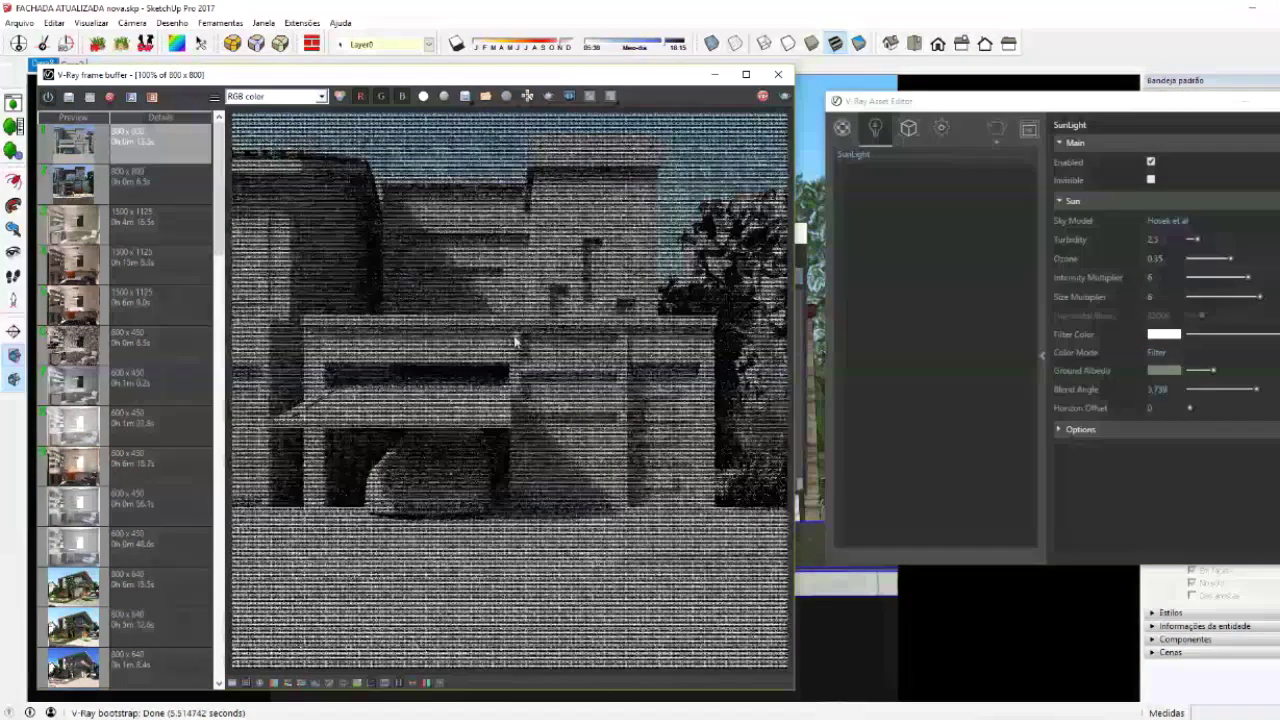
- Set the SunLight Size Multiplier to 1 and re-render the facade
{"action": "left_click", "coordinate": [941, 128]}
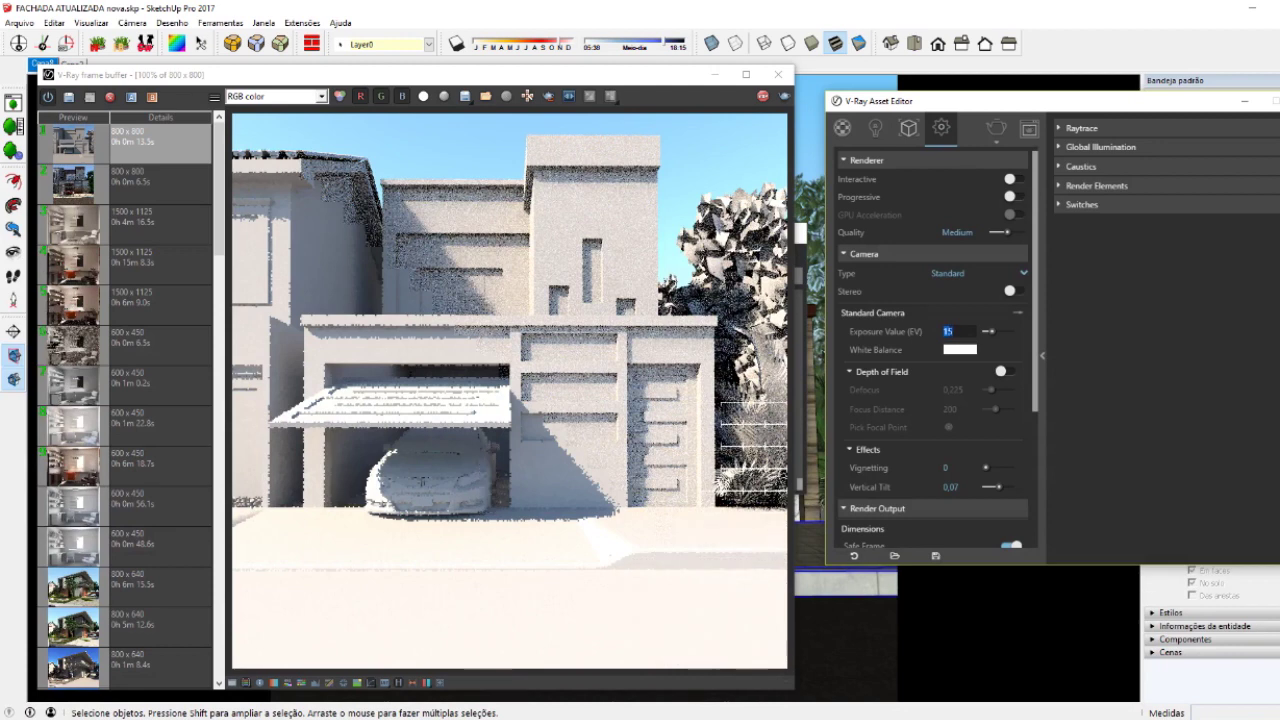
{"action": "double_click", "coordinate": [948, 331]}
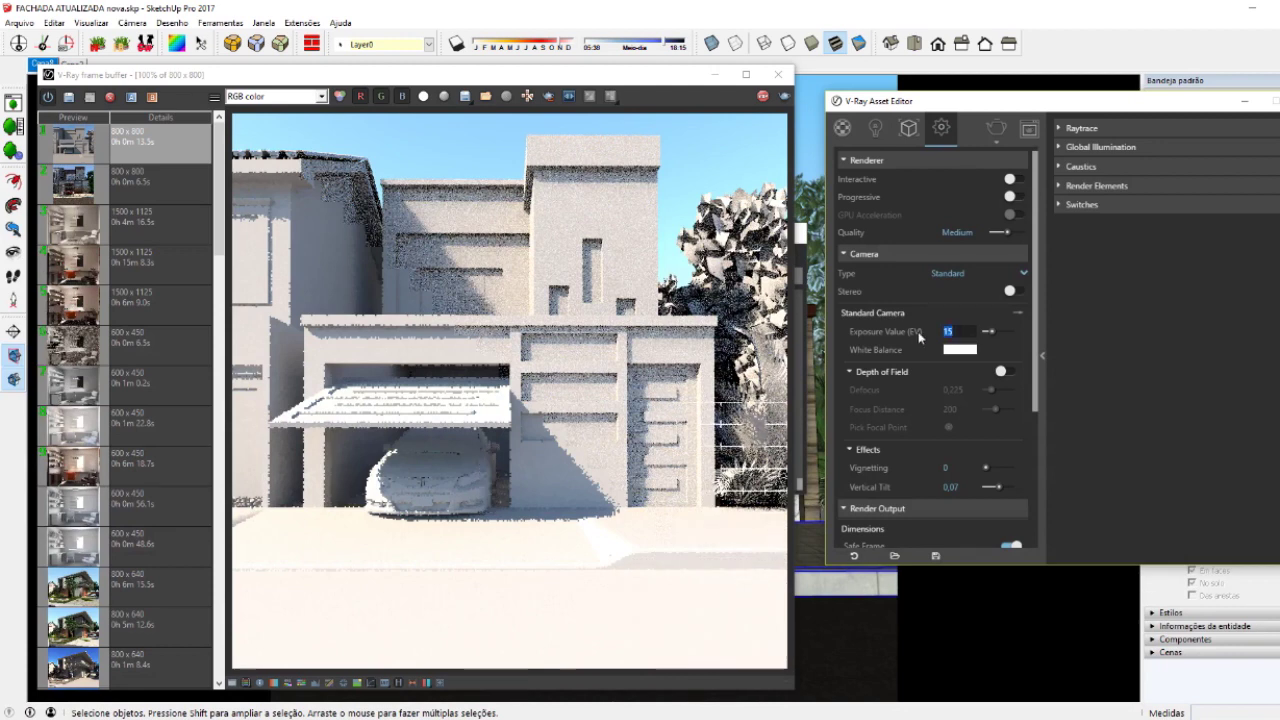
{"action": "left_click", "coordinate": [865, 135]}
{"action": "double_click", "coordinate": [1150, 296]}
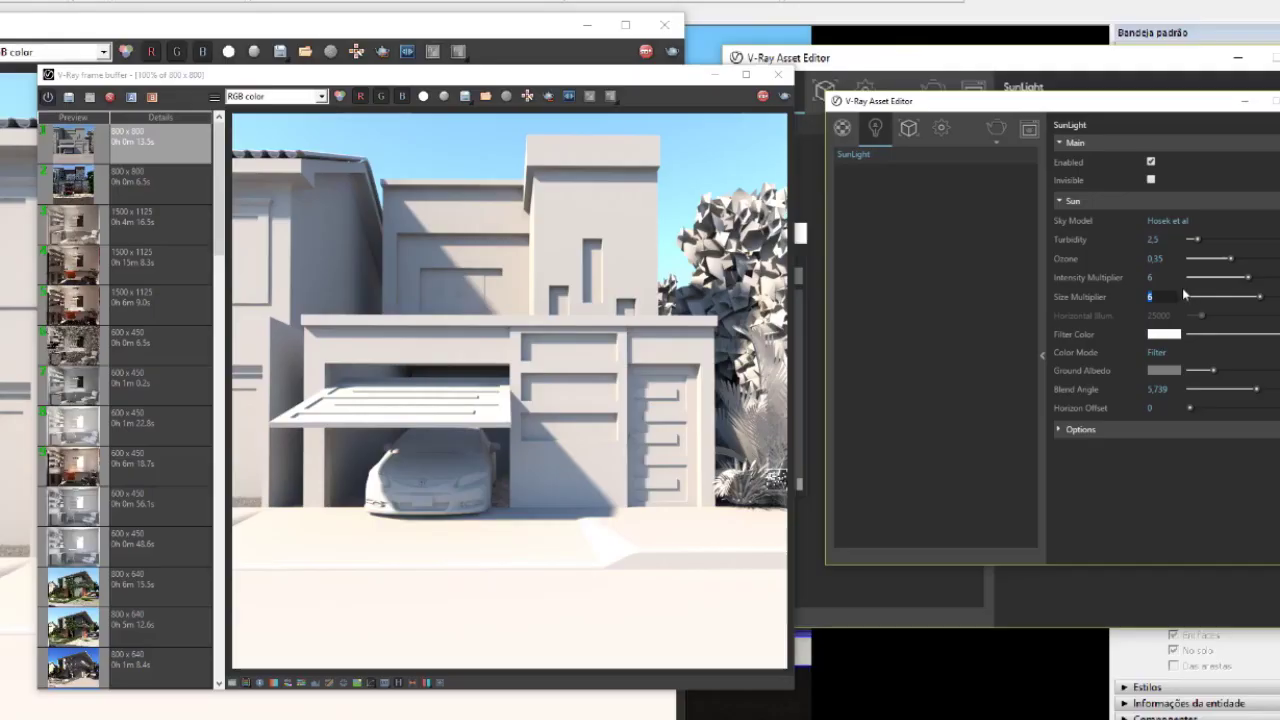
{"action": "type", "text": "1"}
{"action": "left_click", "coordinate": [530, 327]}
- Compare the latest facade render with the previous one using the A/B split, then close the frame buffer
{"action": "left_click", "coordinate": [103, 139]}
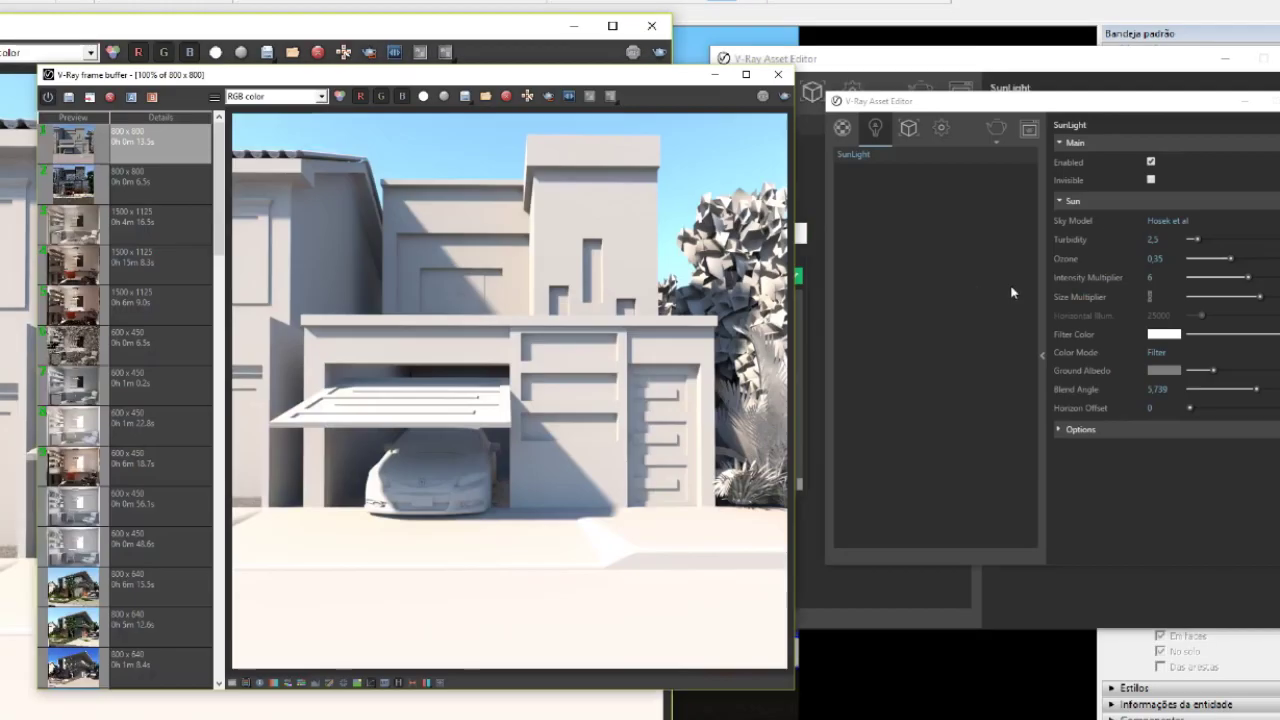
{"action": "left_click", "coordinate": [107, 146]}
{"action": "left_click", "coordinate": [131, 96]}
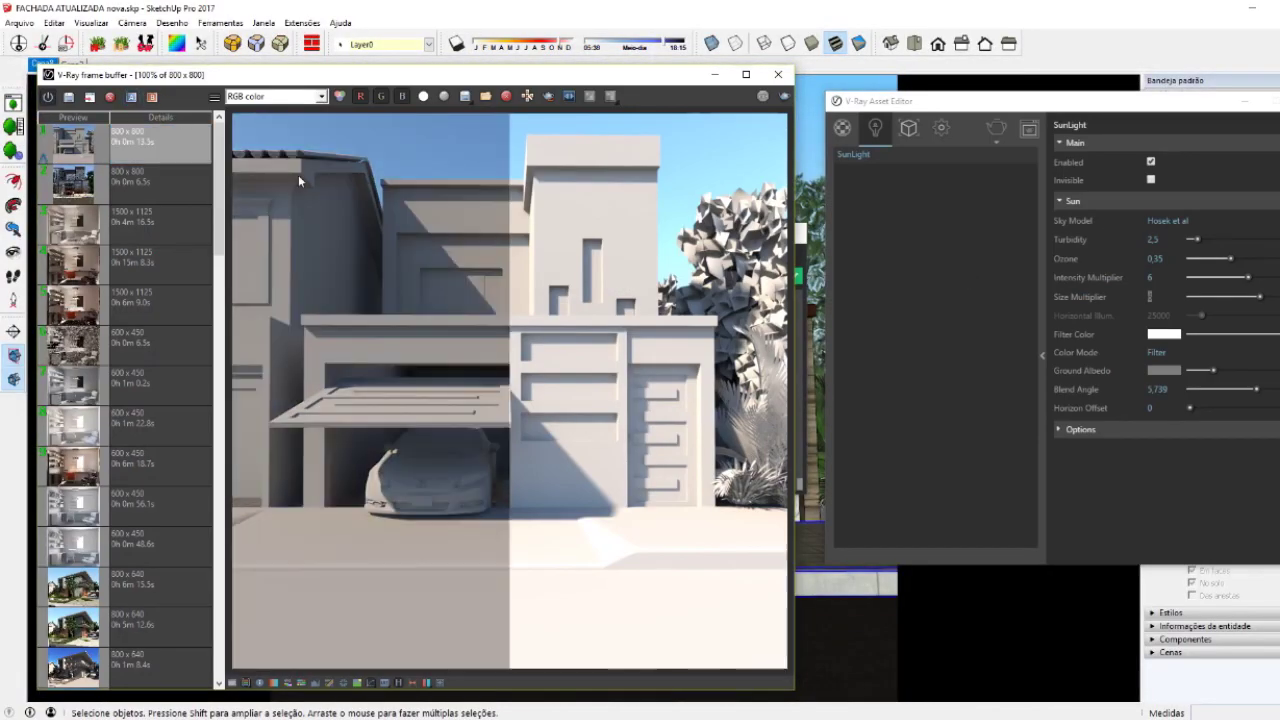
{"action": "left_click_drag", "start_coordinate": [513, 281], "coordinate": [576, 278]}
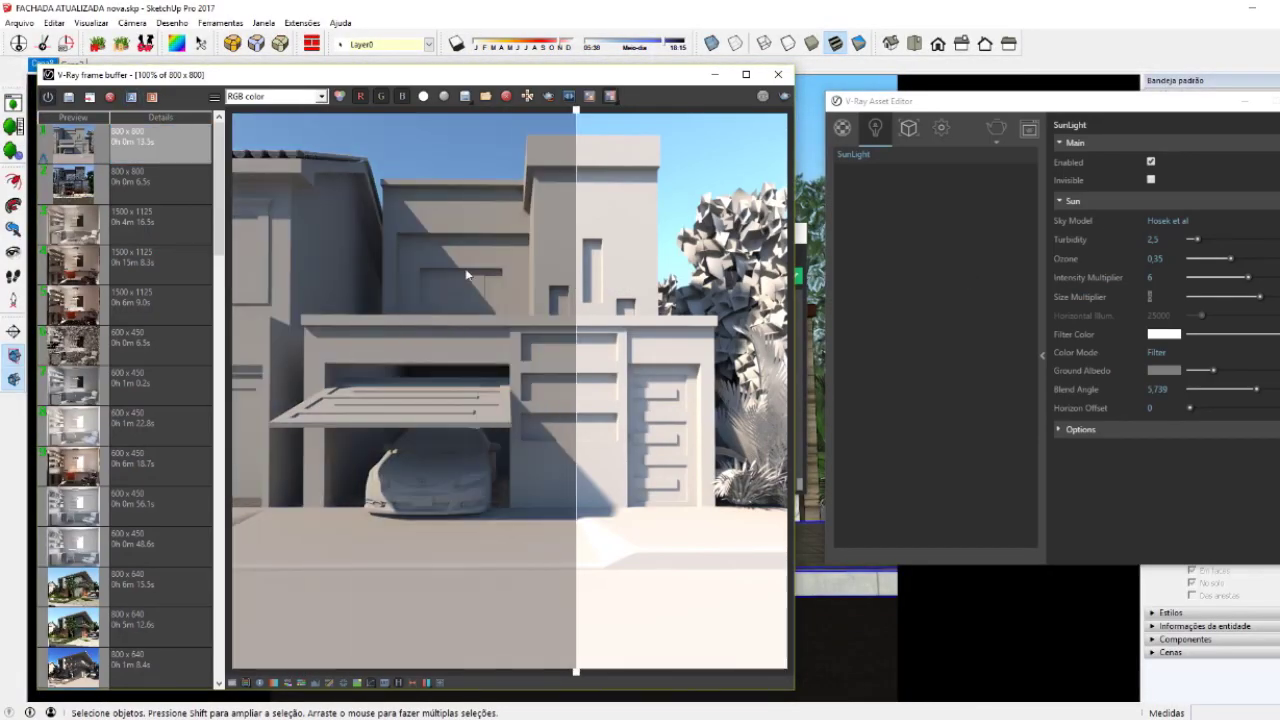
{"action": "scroll", "coordinate": [440, 255], "scroll_direction": "up", "scroll_amount": 1}
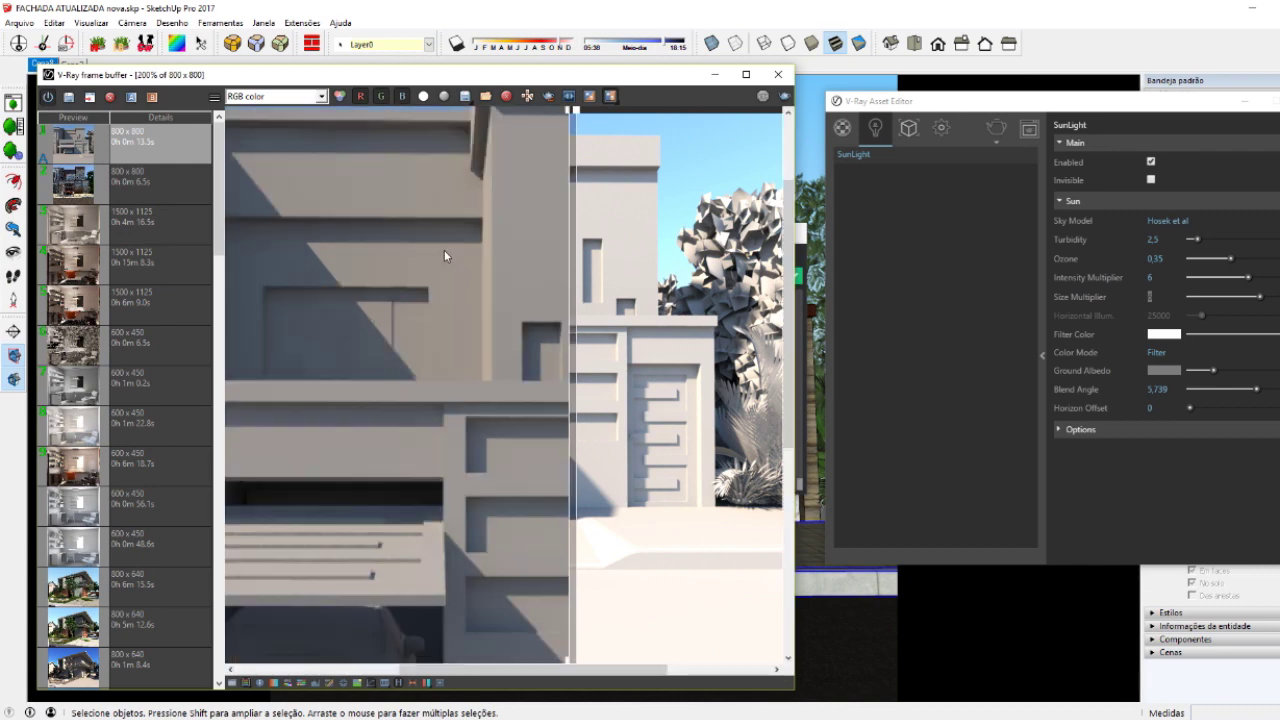
{"action": "mouse_move", "coordinate": [567, 298]}
{"action": "left_mouse_down"}
{"action": "mouse_move", "coordinate": [205, 300]}
{"action": "mouse_move", "coordinate": [457, 320]}
{"action": "mouse_move", "coordinate": [226, 330]}
{"action": "mouse_move", "coordinate": [292, 384]}
{"action": "mouse_move", "coordinate": [549, 403]}
{"action": "mouse_move", "coordinate": [212, 418]}
{"action": "left_mouse_up"}
{"action": "scroll", "coordinate": [388, 391], "scroll_direction": "down", "scroll_amount": 1}
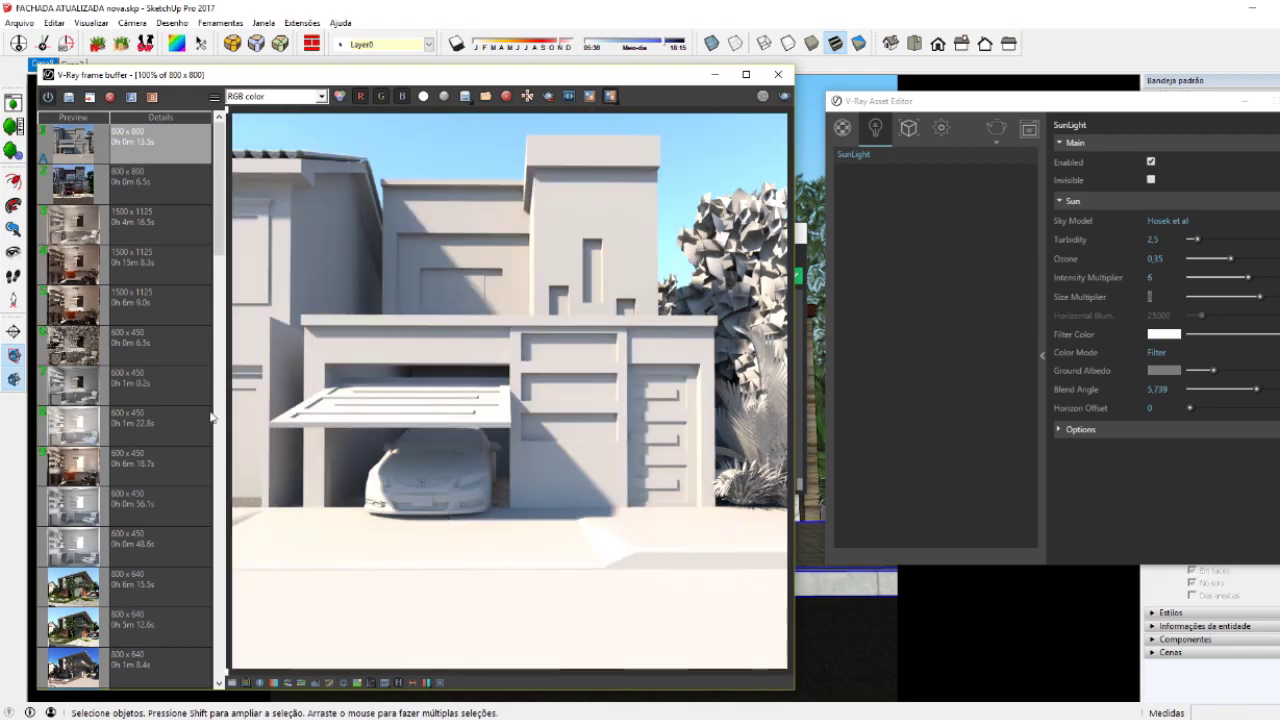
{"action": "left_click", "coordinate": [714, 74]}
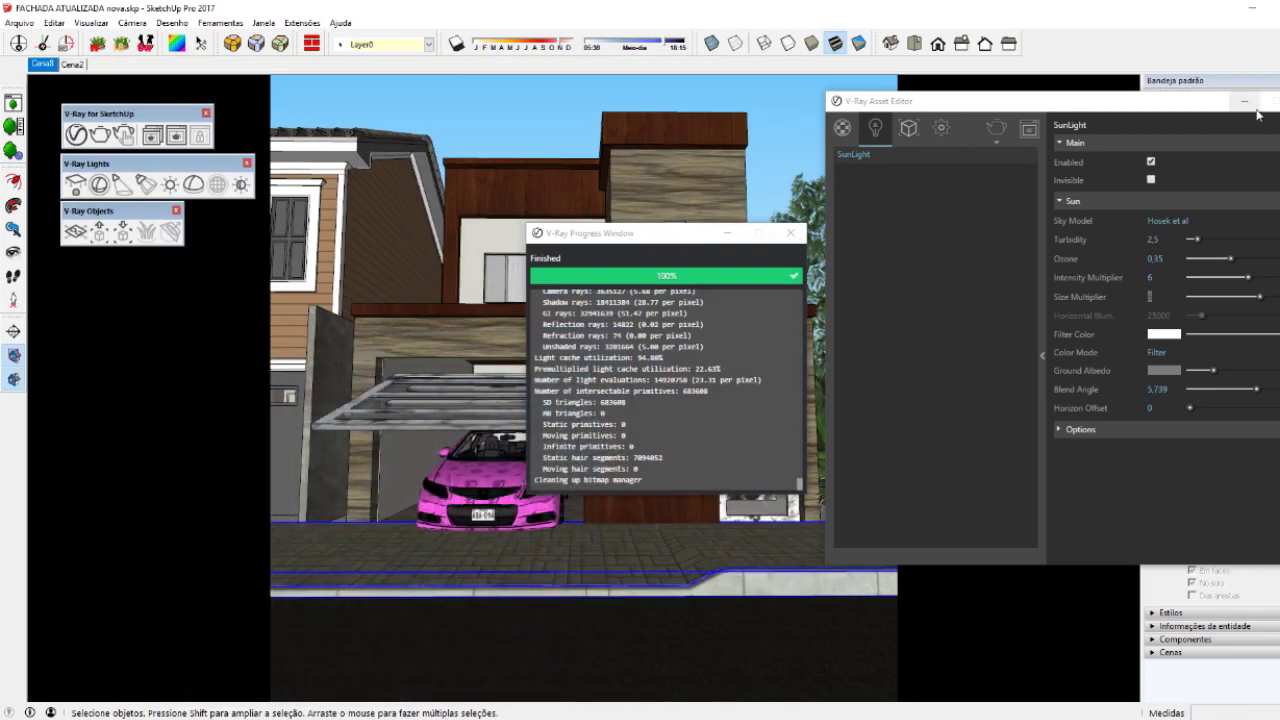
- Close the V-Ray windows and place a Laubwerk Hedge maple tree on the grass by the street
{"action": "left_click", "coordinate": [1273, 101]}
{"action": "left_click", "coordinate": [790, 233]}
{"action": "mouse_move", "coordinate": [560, 400]}
{"action": "middle_mouse_down"}
{"action": "mouse_move", "coordinate": [341, 484]}
{"action": "mouse_move", "coordinate": [514, 471]}
{"action": "middle_mouse_up"}
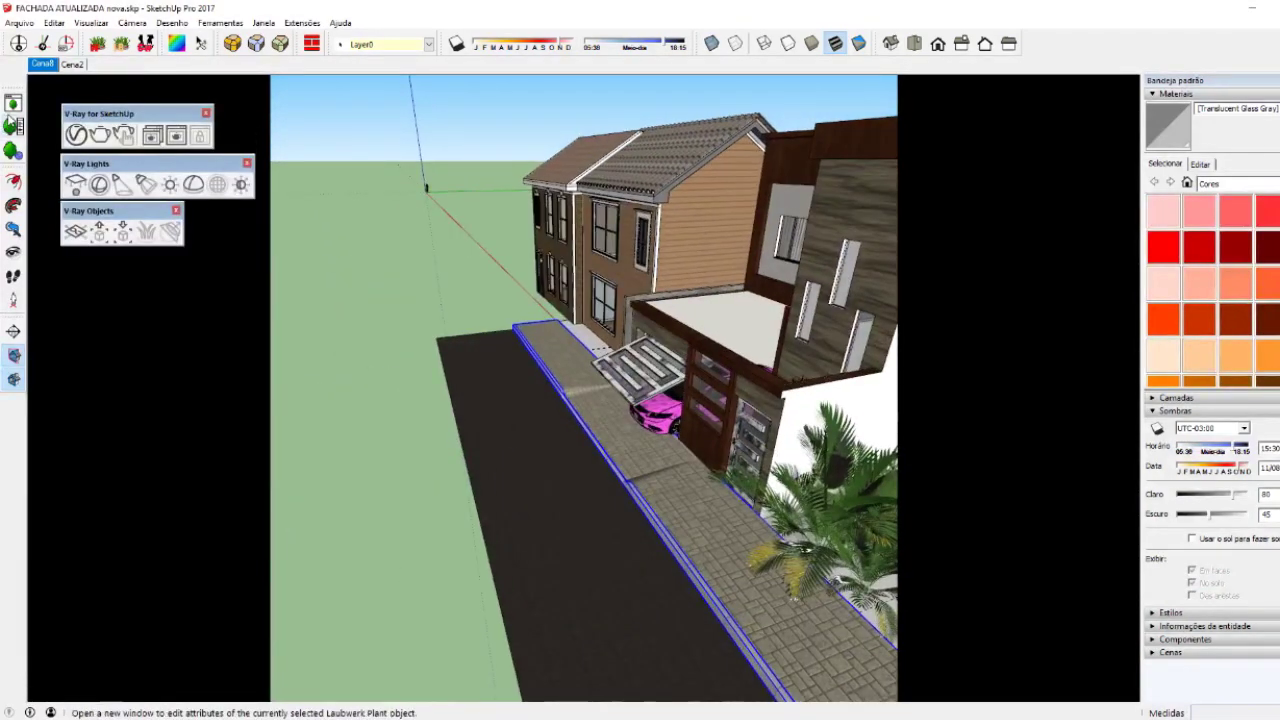
{"action": "left_click", "coordinate": [13, 102]}
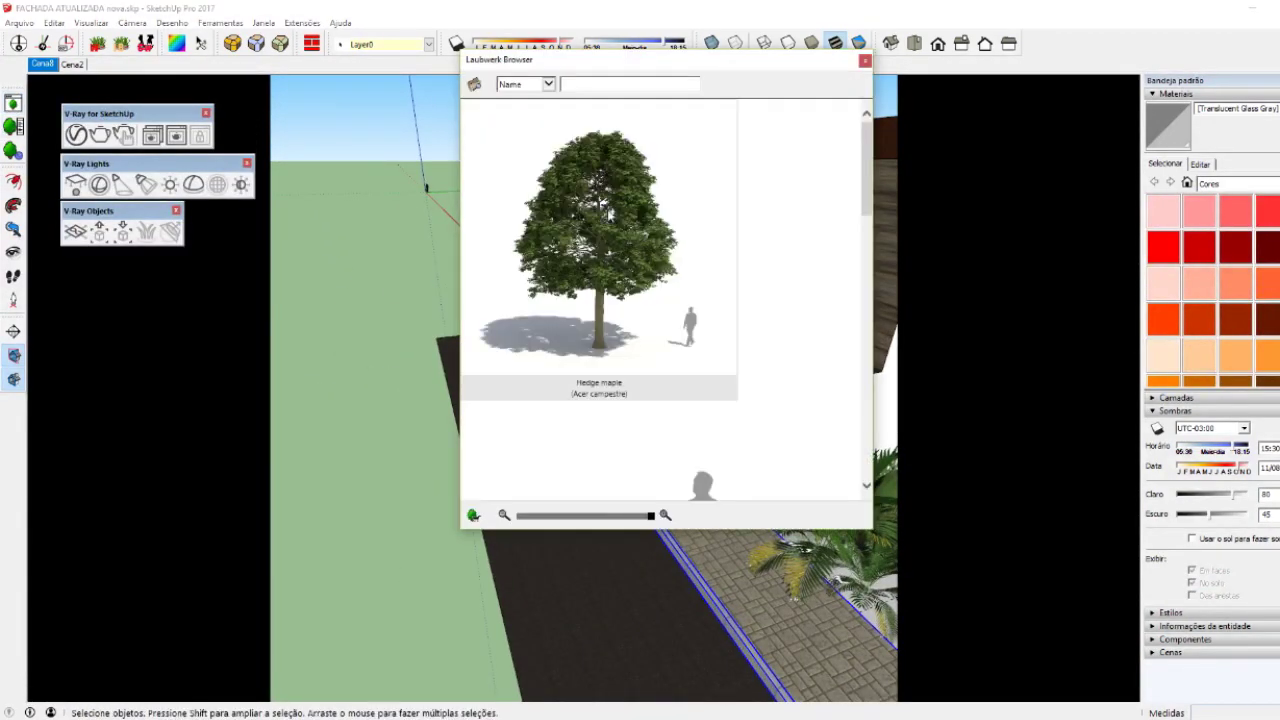
{"action": "left_click_drag", "start_coordinate": [791, 60], "coordinate": [558, 512]}
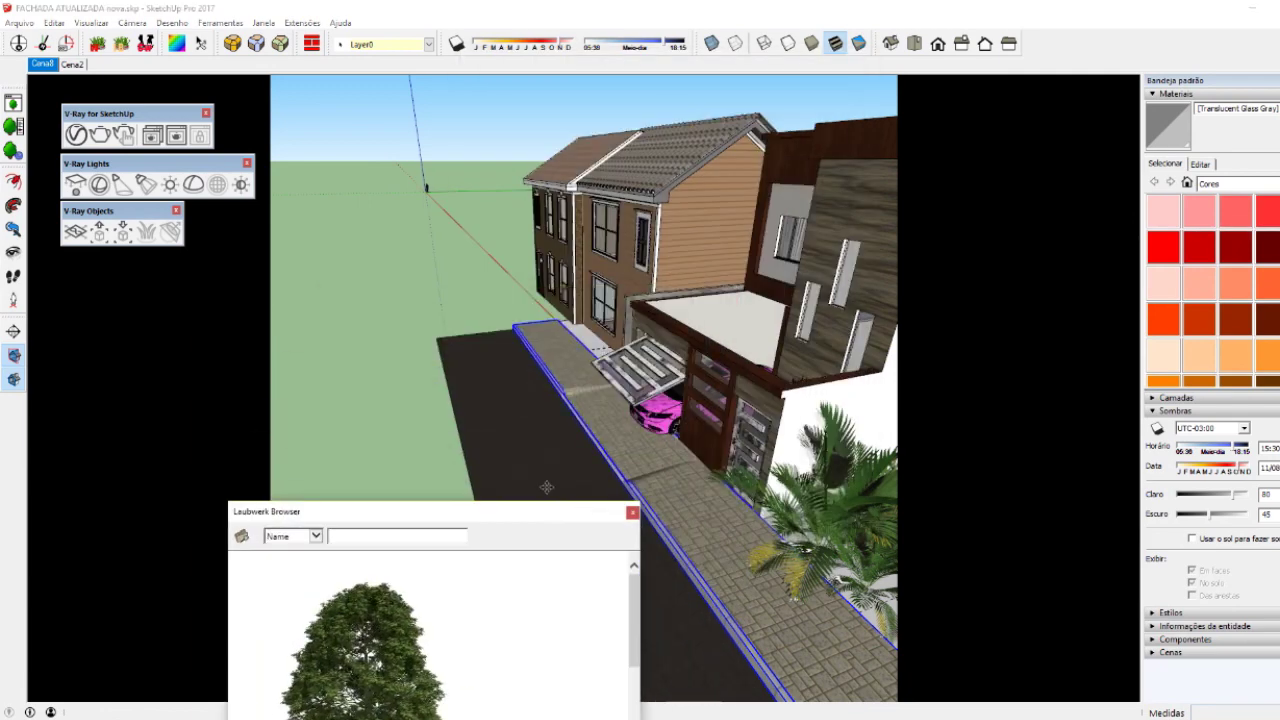
{"action": "left_click", "coordinate": [360, 640]}
{"action": "left_click", "coordinate": [487, 440]}
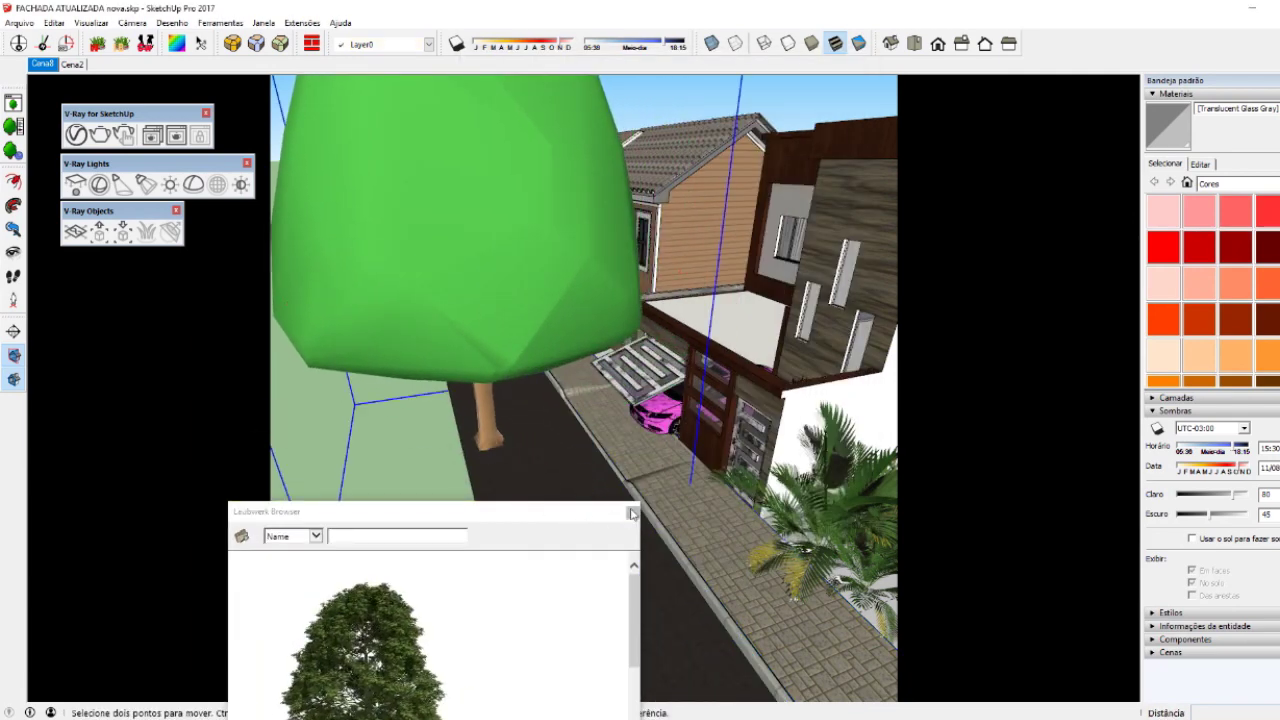
{"action": "left_click", "coordinate": [631, 513]}
- Scale the Hedge maple tree with S and return to the Cena8 front view
{"action": "mouse_move", "coordinate": [631, 513]}
{"action": "middle_mouse_down"}
{"action": "mouse_move", "coordinate": [514, 251]}
{"action": "mouse_move", "coordinate": [523, 414]}
{"action": "middle_mouse_up"}
{"action": "key", "text": "s"}
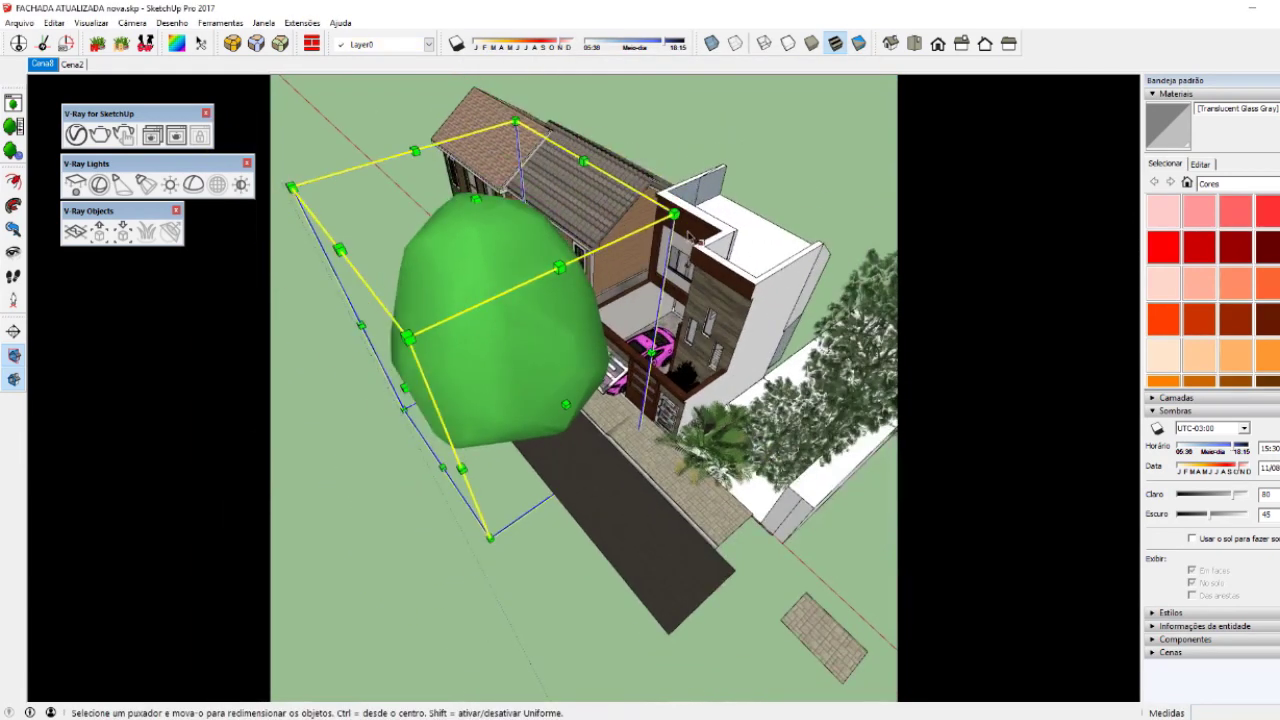
{"action": "mouse_move", "coordinate": [674, 213]}
{"action": "middle_mouse_down"}
{"action": "mouse_move", "coordinate": [505, 410]}
{"action": "mouse_move", "coordinate": [571, 443]}
{"action": "mouse_move", "coordinate": [586, 380]}
{"action": "mouse_move", "coordinate": [586, 457]}
{"action": "middle_mouse_up"}
{"action": "scroll", "coordinate": [505, 410], "scroll_direction": "up", "scroll_amount": 3}
{"action": "scroll", "coordinate": [519, 449], "scroll_direction": "up", "scroll_amount": 2}
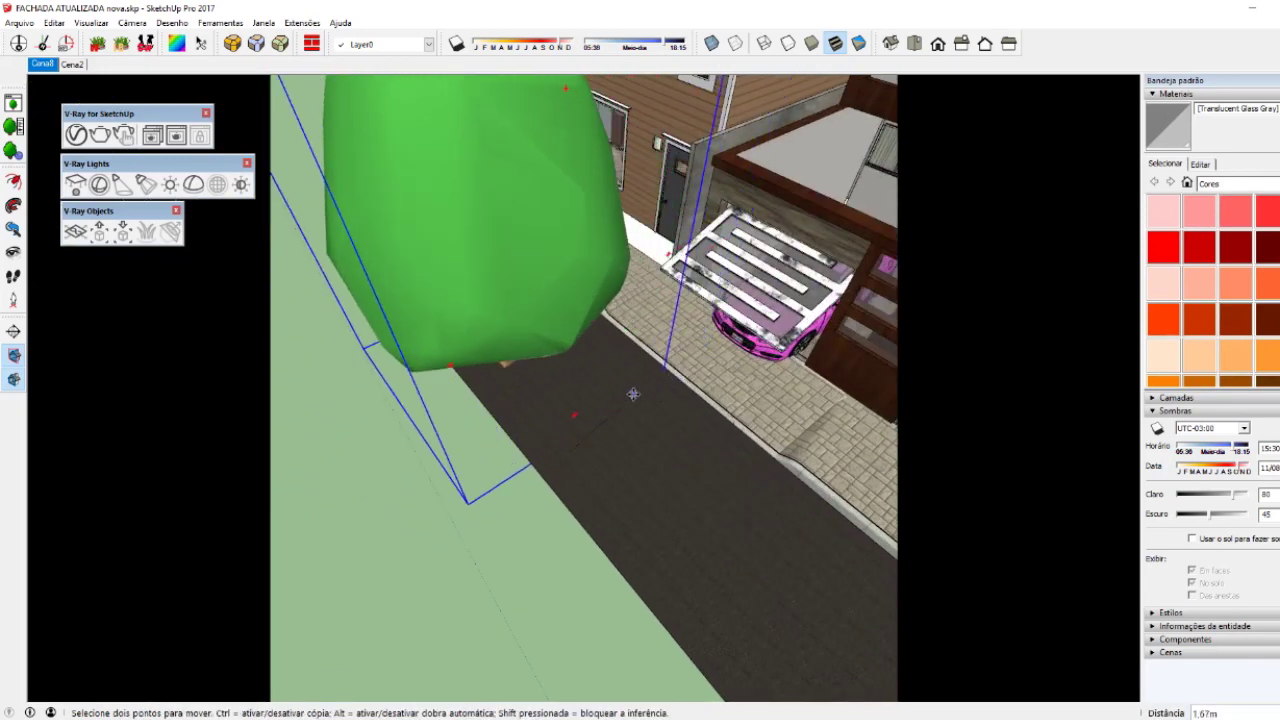
{"action": "key", "text": "space"}
{"action": "left_click", "coordinate": [40, 63]}
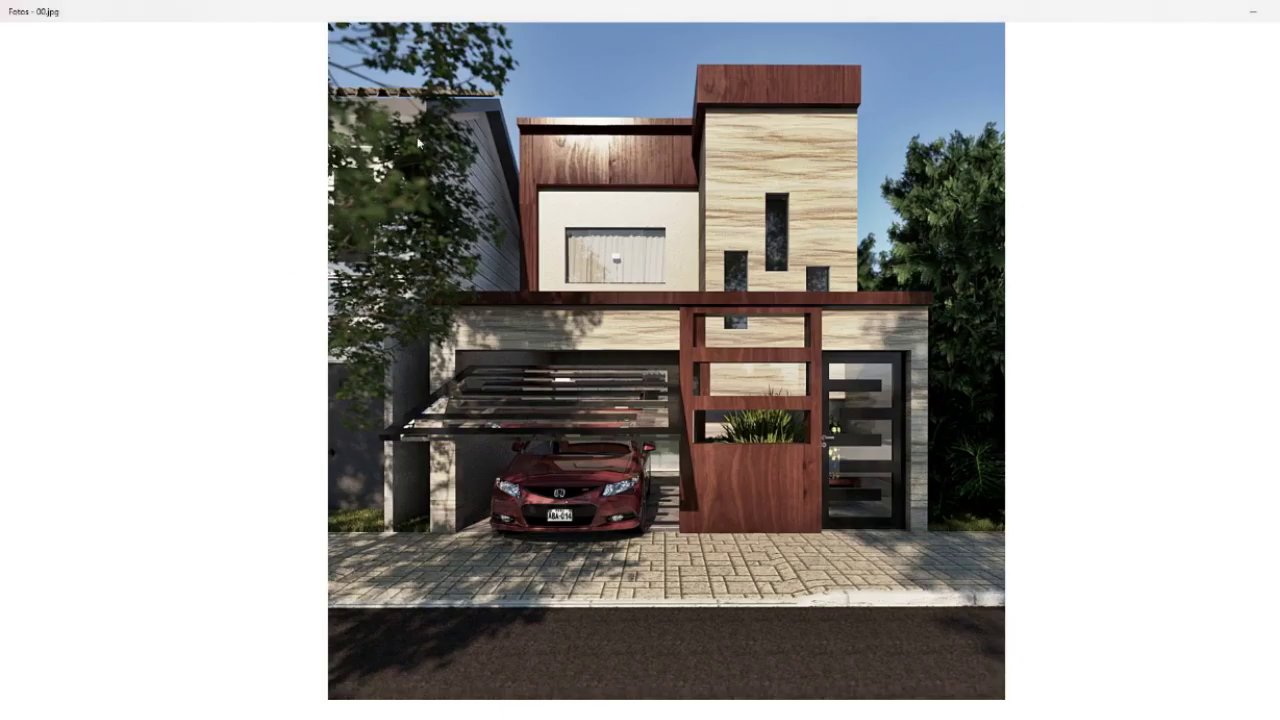
- Close the Windows Photos reference image of the finished facade
{"action": "left_click", "coordinate": [1271, 12]}
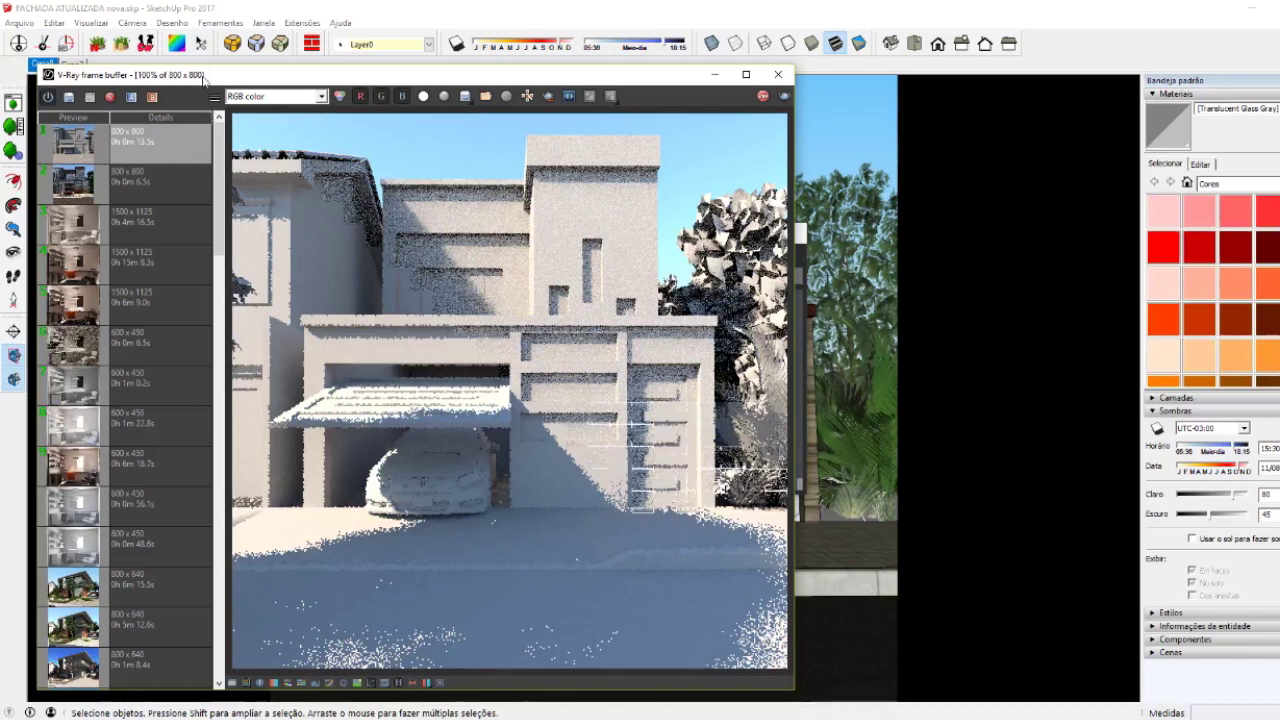
- Move the frame buffer aside, dismiss the finished progress window, and bring the interior frame buffer forward
{"action": "left_click_drag", "start_coordinate": [300, 74], "coordinate": [453, 102]}
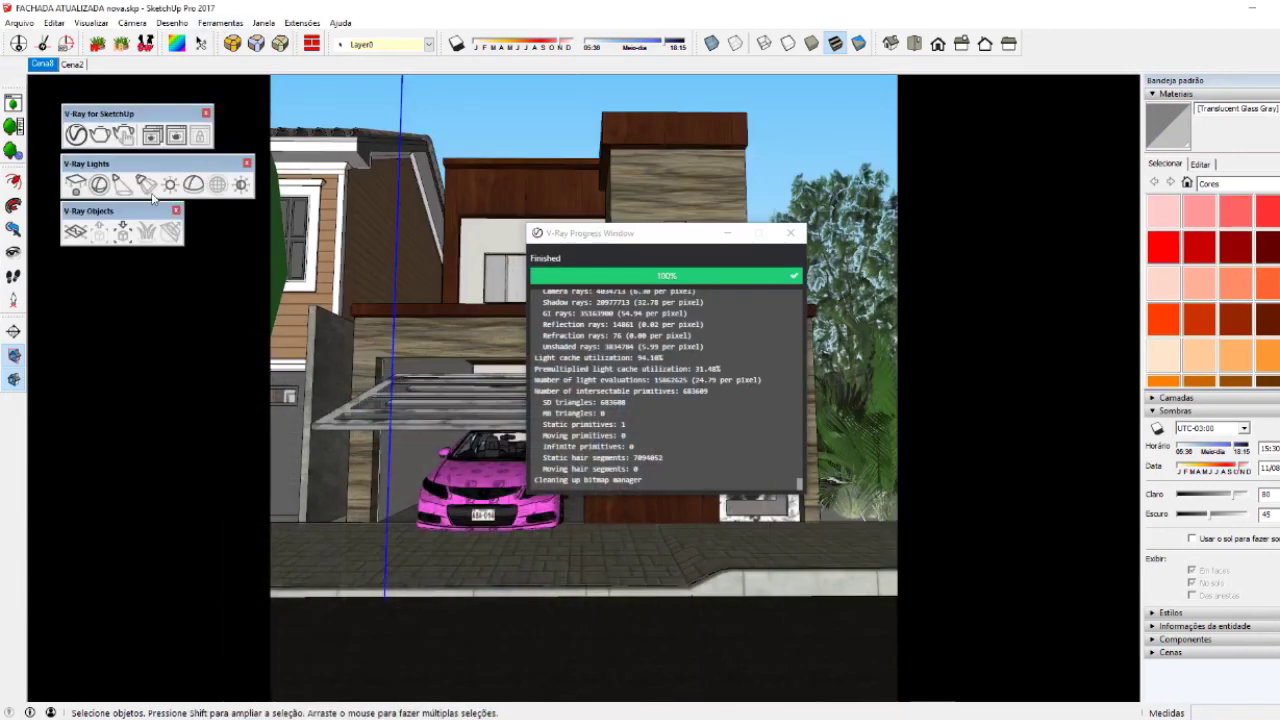
{"action": "left_click", "coordinate": [729, 234]}
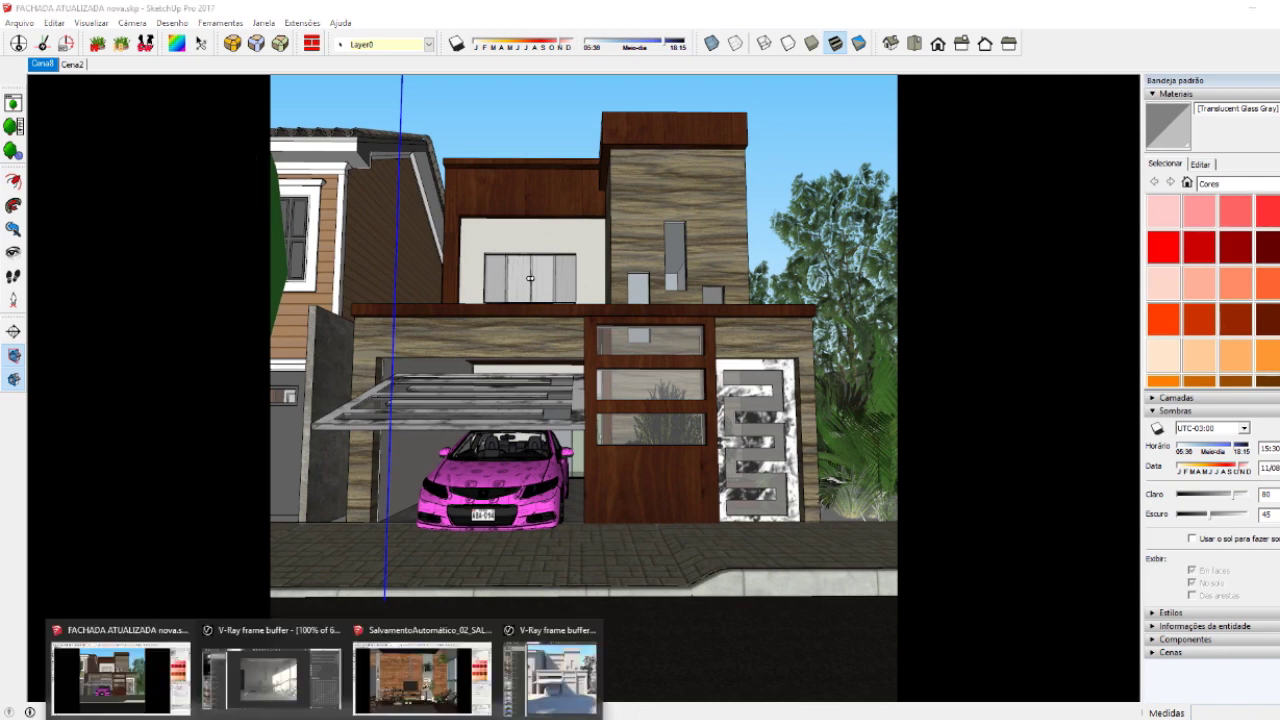
{"action": "left_click", "coordinate": [305, 700]}
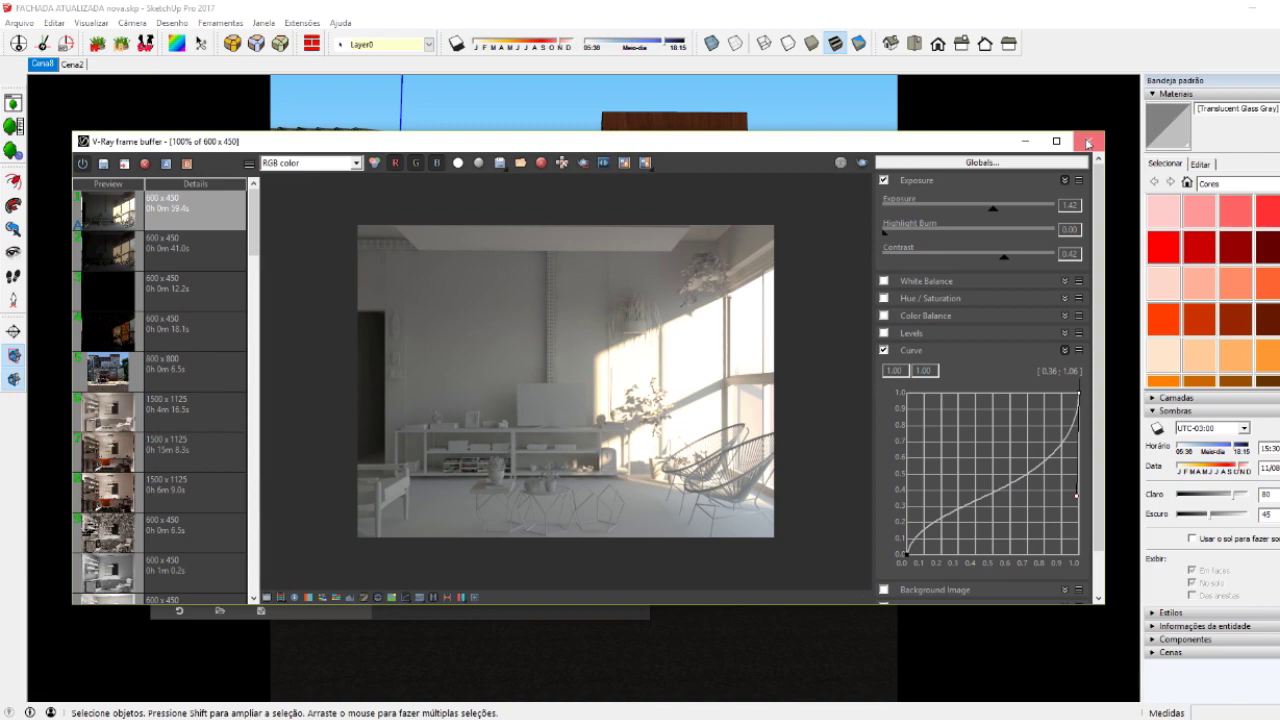
- Close the interior render's frame buffer and the remaining V-Ray windows
{"action": "left_click", "coordinate": [1087, 142]}
{"action": "left_click", "coordinate": [412, 630]}
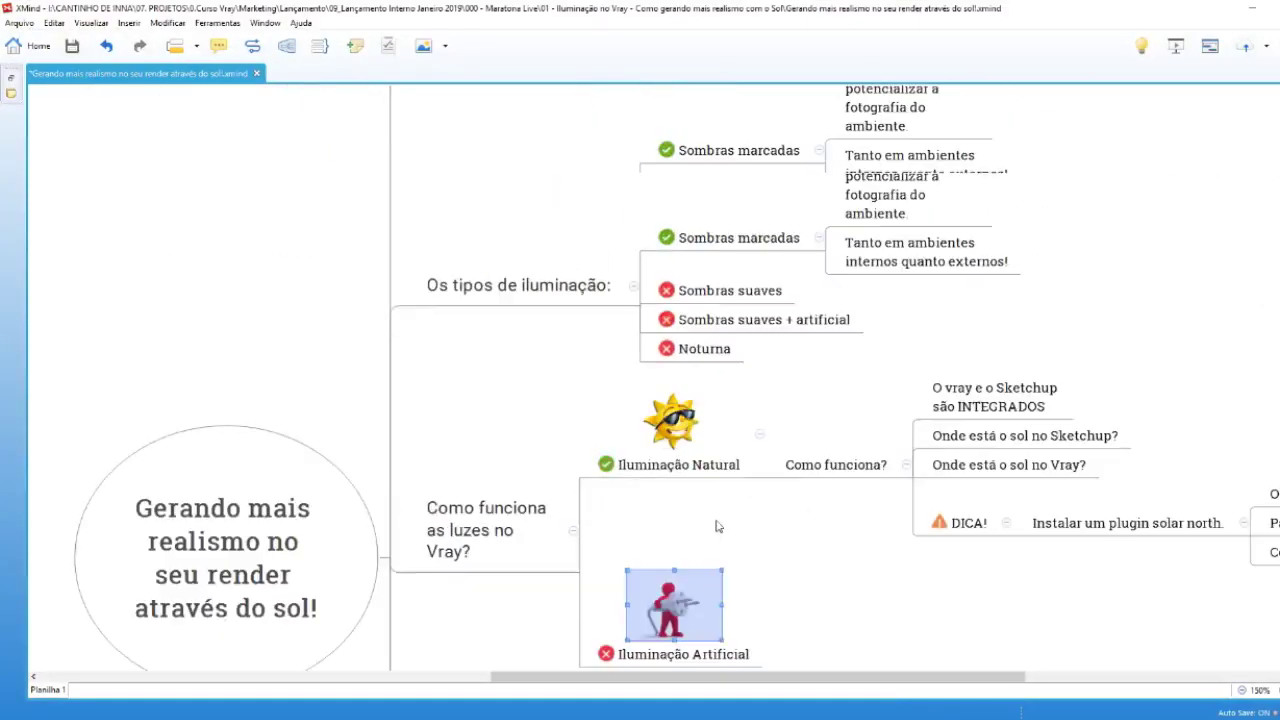
- Review the rendering journey chart and the glass-settings chat message, then return to the SketchUp interior model
{"action": "left_click", "coordinate": [767, 440]}
{"action": "scroll", "coordinate": [765, 450], "scroll_direction": "up", "scroll_amount": 3, "text": "ctrl"}
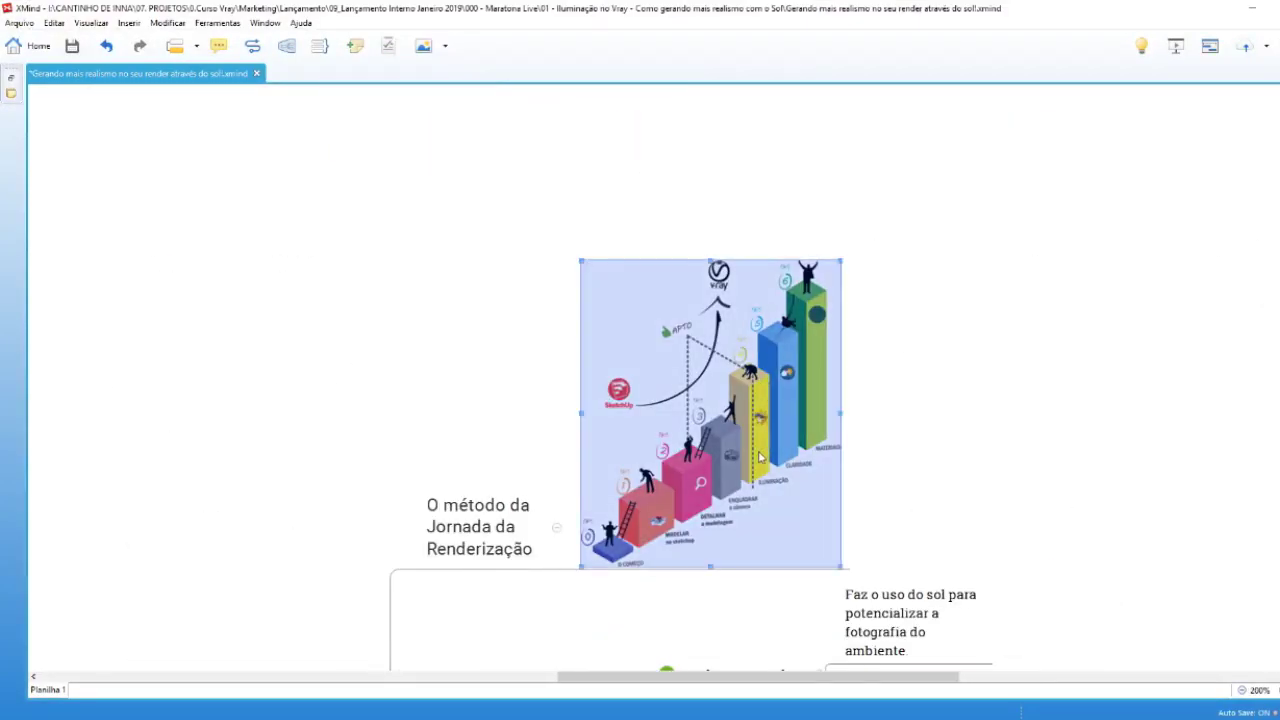
{"action": "scroll", "coordinate": [813, 503], "scroll_direction": "up", "scroll_amount": 2, "text": "ctrl"}
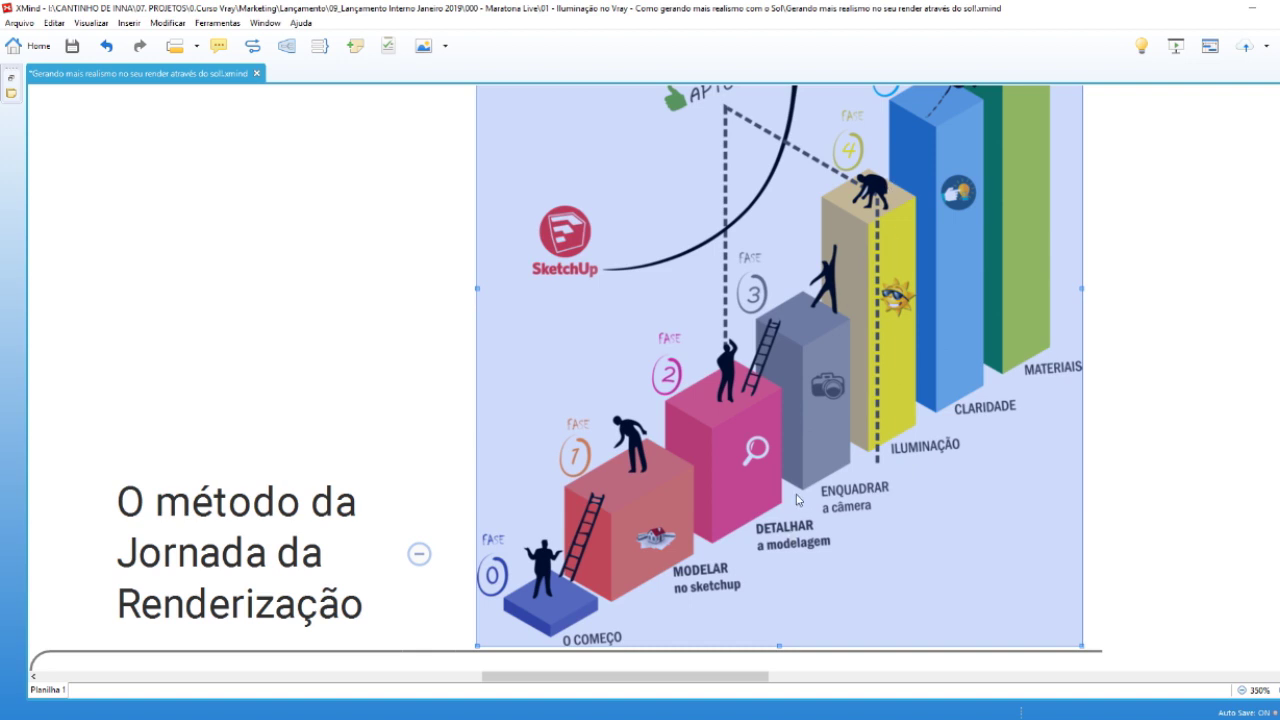
{"action": "scroll", "coordinate": [773, 509], "scroll_direction": "down", "scroll_amount": 1, "text": "ctrl"}
{"action": "scroll", "coordinate": [707, 529], "scroll_direction": "down", "scroll_amount": 1, "text": "ctrl"}
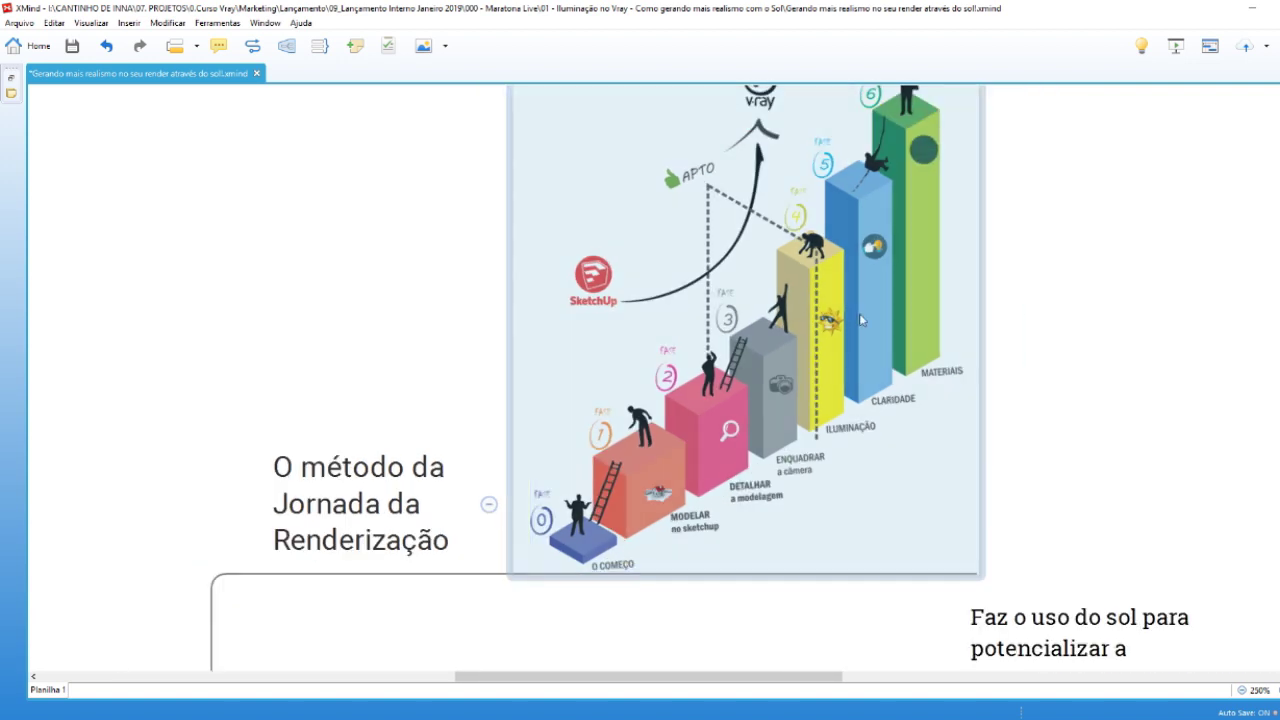
{"action": "left_click", "coordinate": [873, 267]}
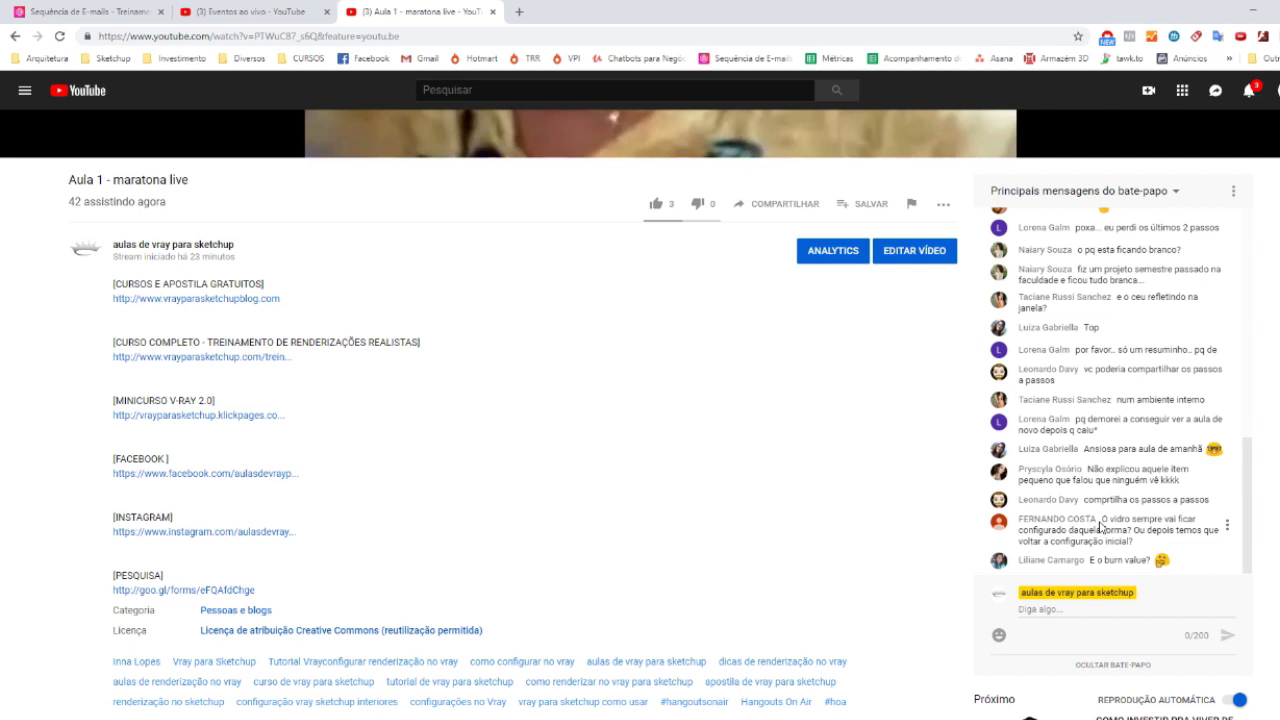
{"action": "left_click_drag", "start_coordinate": [1102, 518], "coordinate": [1146, 542]}
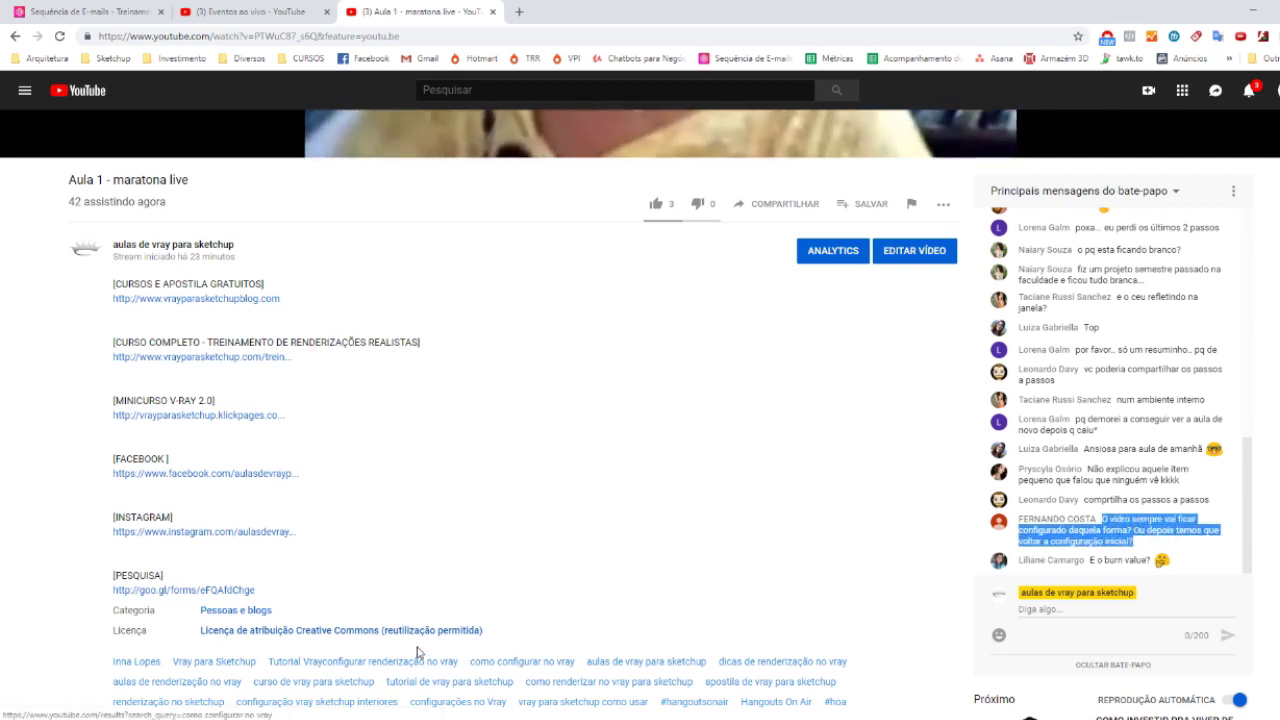
{"action": "left_click", "coordinate": [360, 718]}
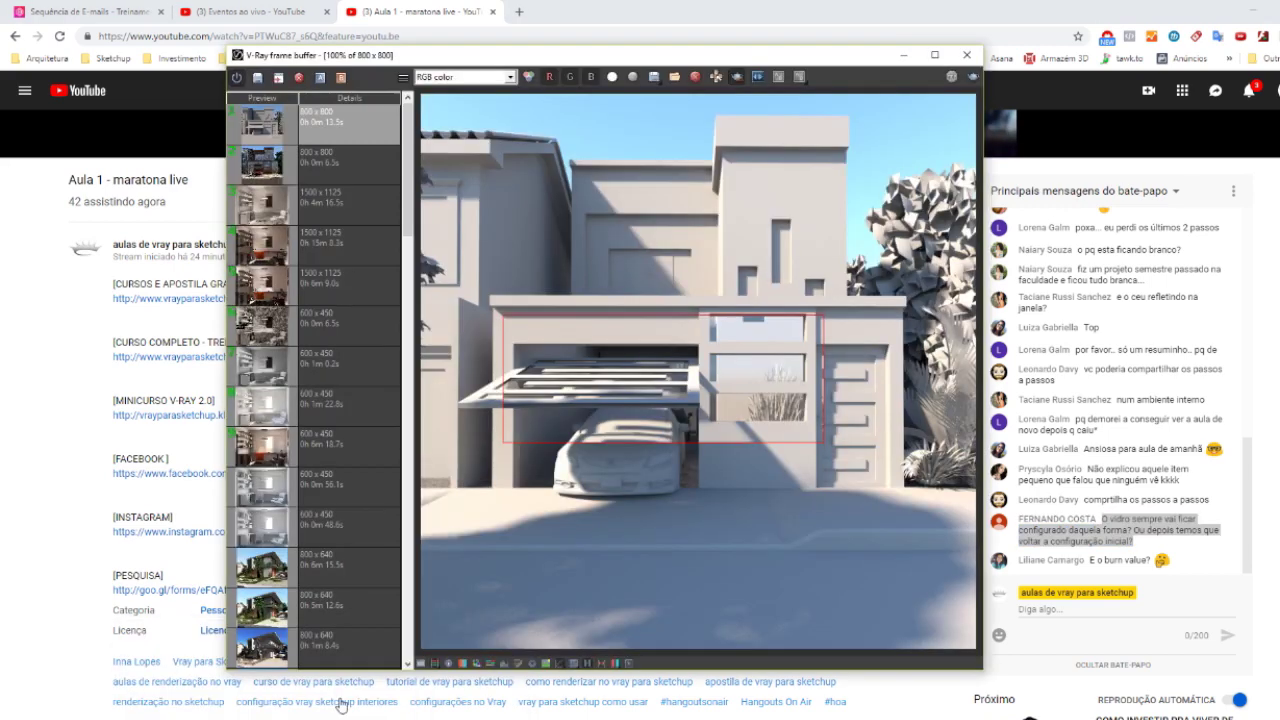
{"action": "left_click", "coordinate": [205, 680]}
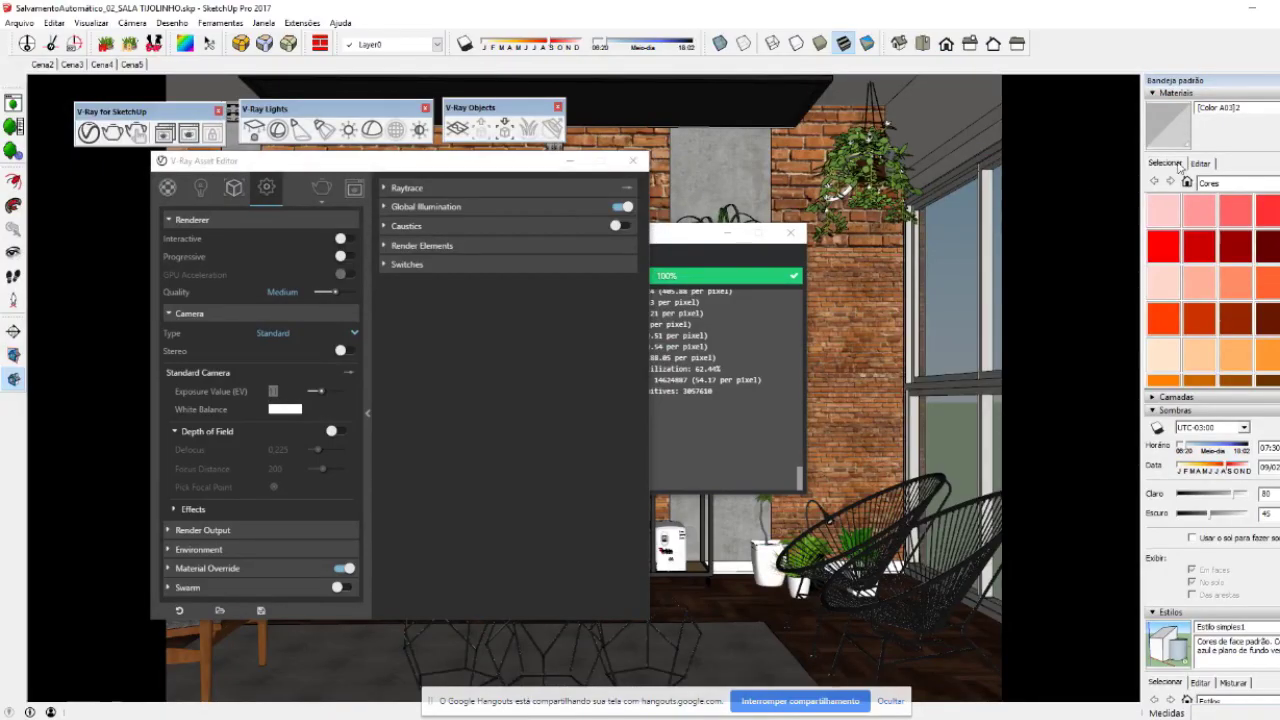
- Show the [Color A03]2 material's VRayBRDF parameters and set Reflect and Refract to black
{"action": "left_click", "coordinate": [167, 187]}
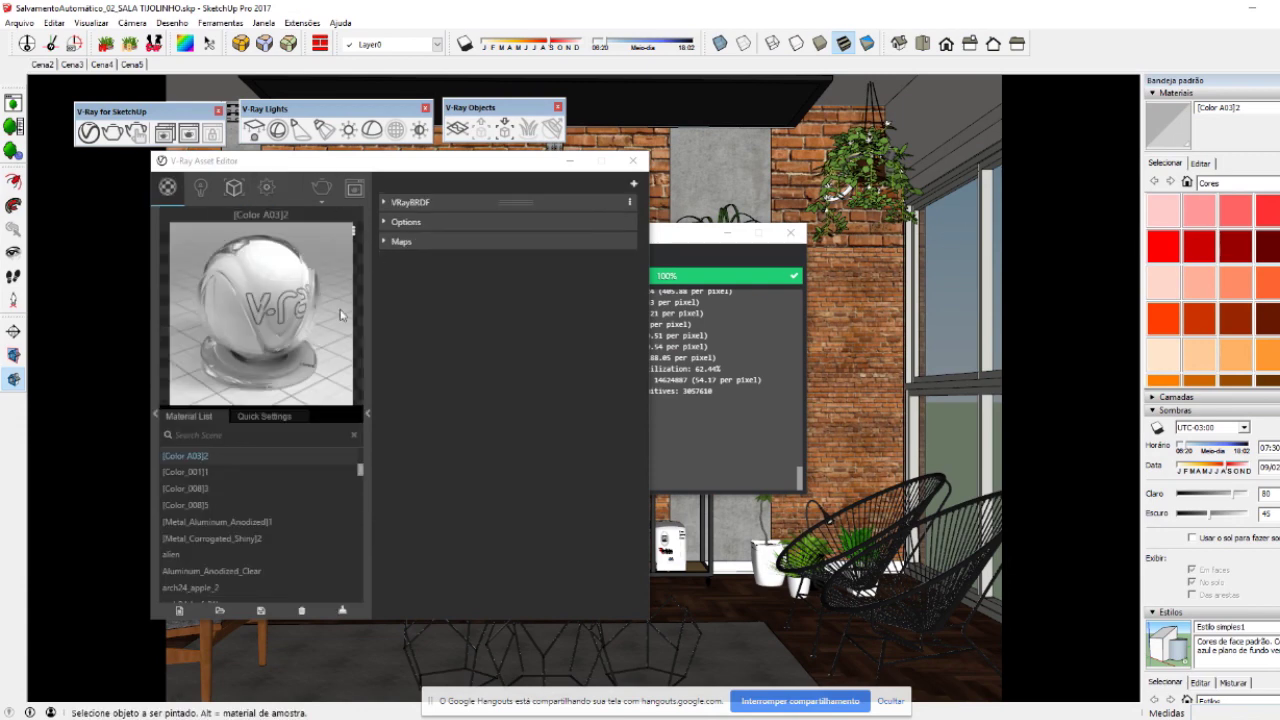
{"action": "left_click", "coordinate": [403, 204]}
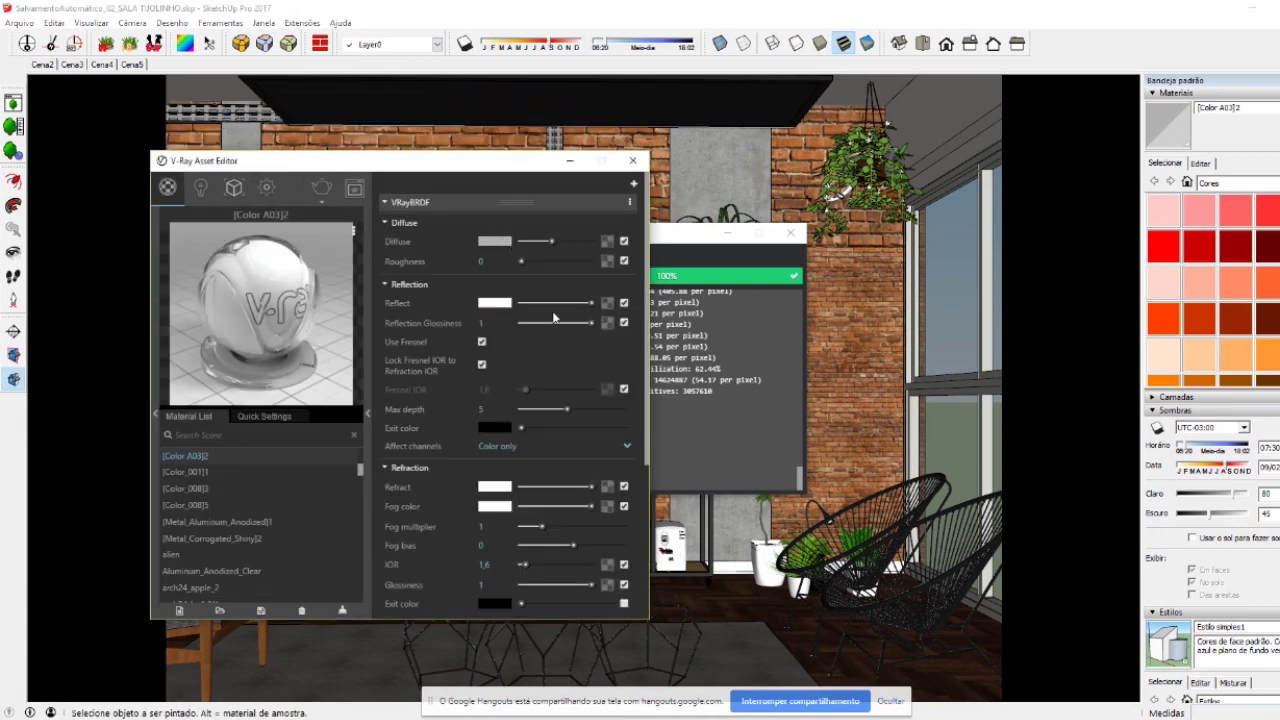
{"action": "left_click_drag", "start_coordinate": [591, 302], "coordinate": [515, 303]}
{"action": "left_click_drag", "start_coordinate": [591, 487], "coordinate": [515, 487]}
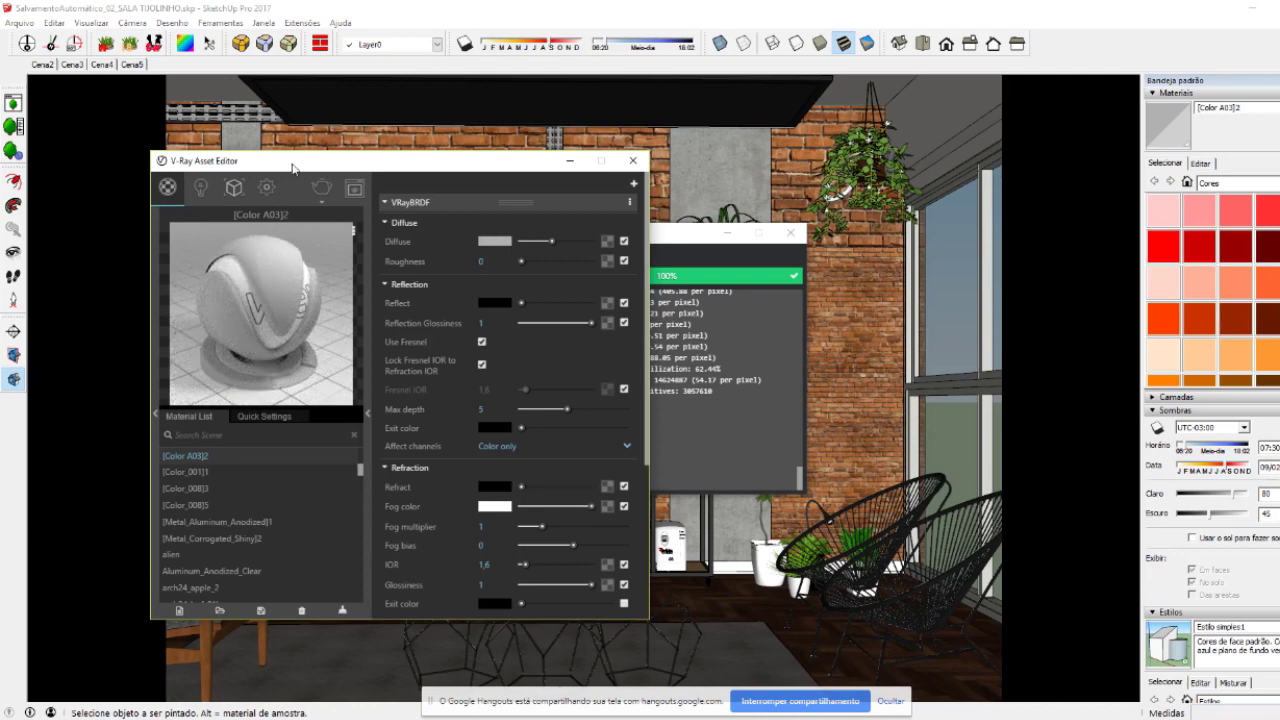
- Mark the Reflection settings in red and set Reflect and Refract back to full white
{"action": "left_click_drag", "start_coordinate": [292, 162], "coordinate": [368, 164]}
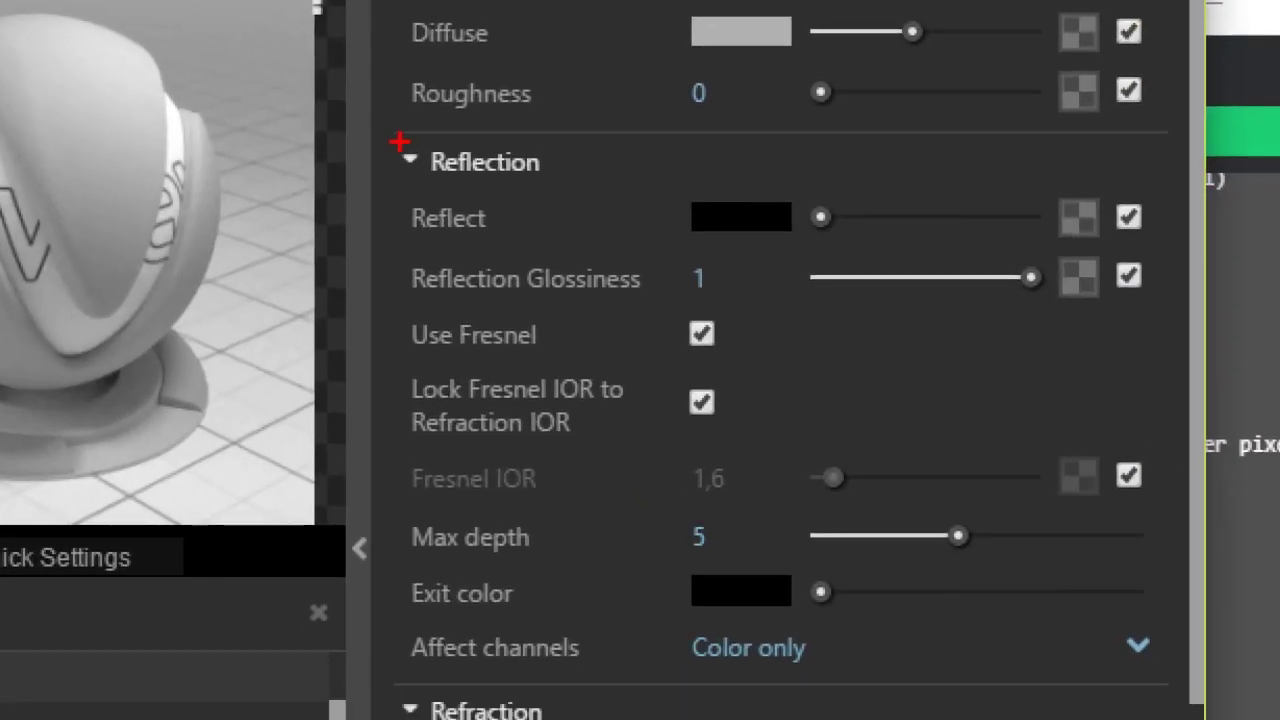
{"action": "left_click_drag", "start_coordinate": [396, 172], "coordinate": [529, 187]}
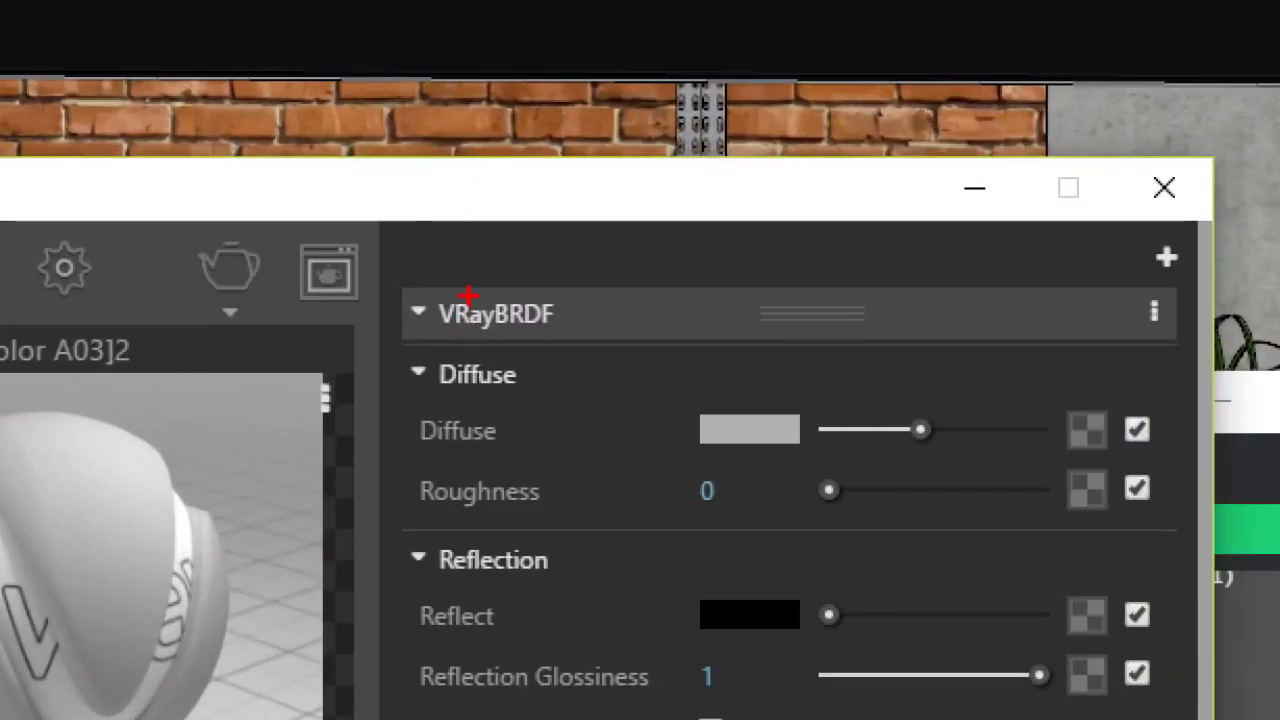
{"action": "mouse_move", "coordinate": [466, 291]}
{"action": "left_mouse_down"}
{"action": "mouse_move", "coordinate": [386, 330]}
{"action": "mouse_move", "coordinate": [575, 294]}
{"action": "left_mouse_up"}
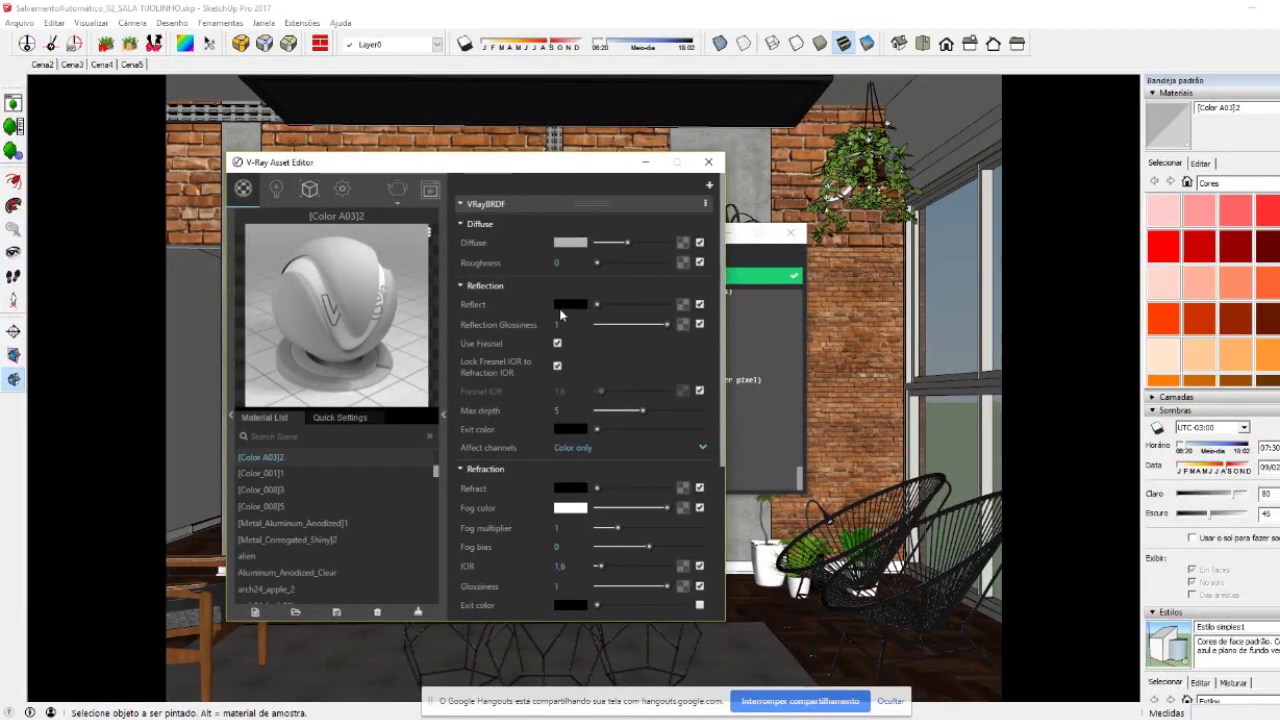
{"action": "left_click_drag", "start_coordinate": [594, 311], "coordinate": [675, 304]}
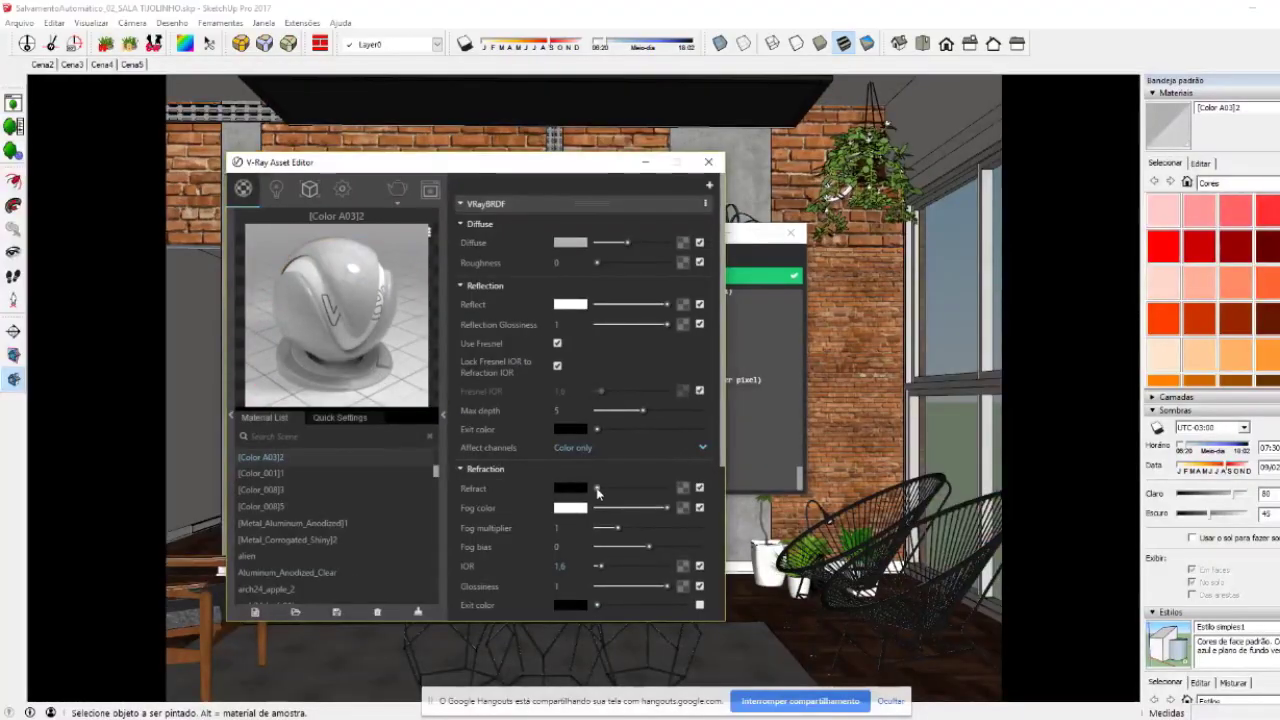
{"action": "left_click_drag", "start_coordinate": [597, 488], "coordinate": [666, 488]}
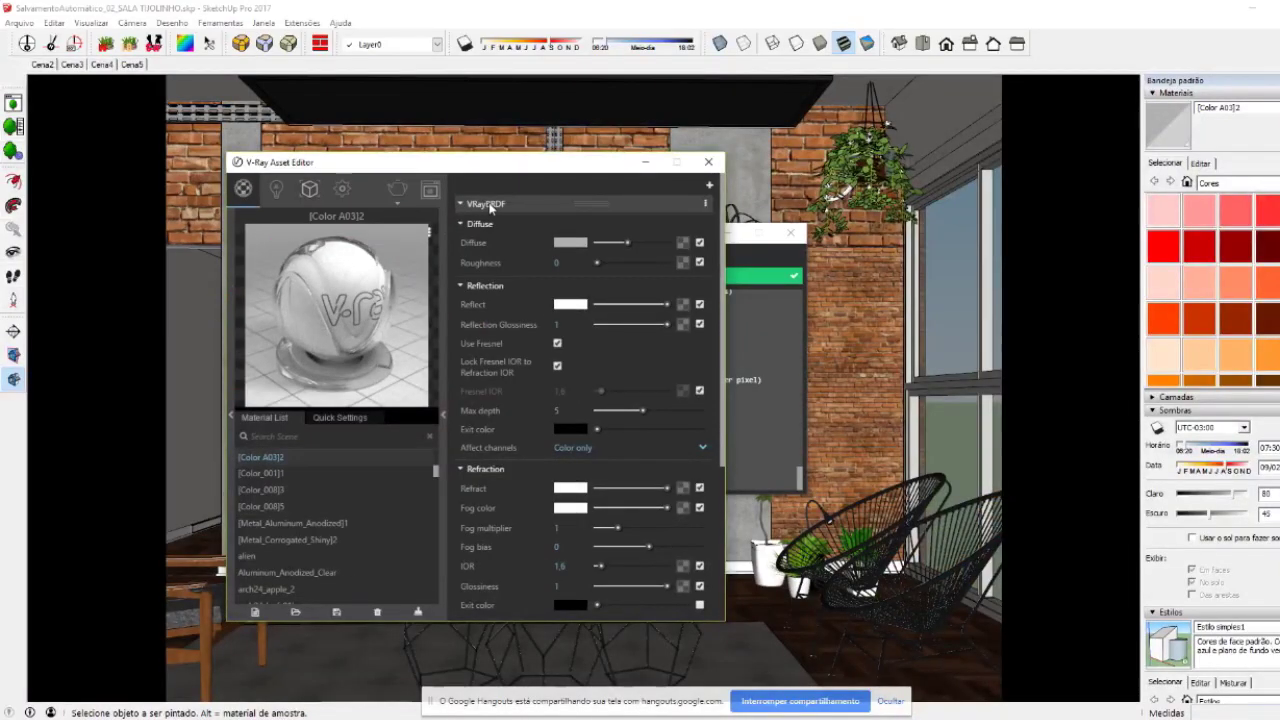
- Collapse VRayBRDF, expand the glass material's Options, and briefly check the live-stream chat
{"action": "left_click", "coordinate": [488, 205]}
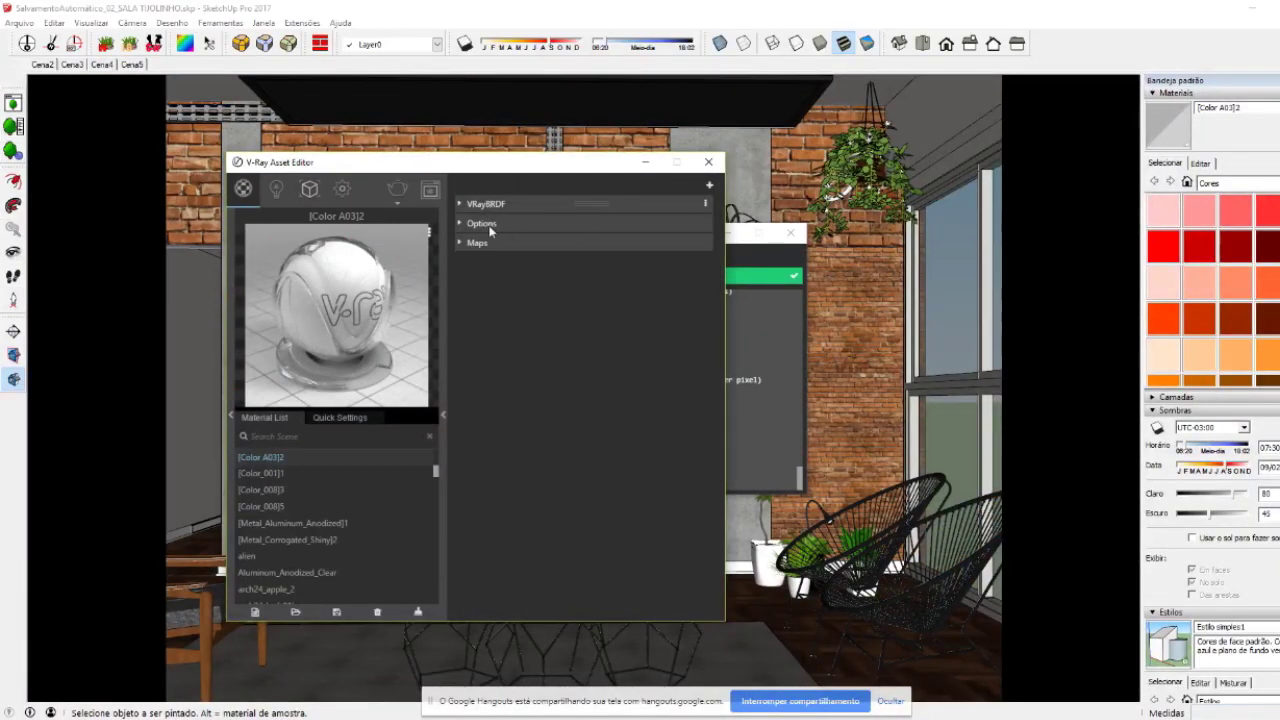
{"action": "left_click", "coordinate": [482, 224]}
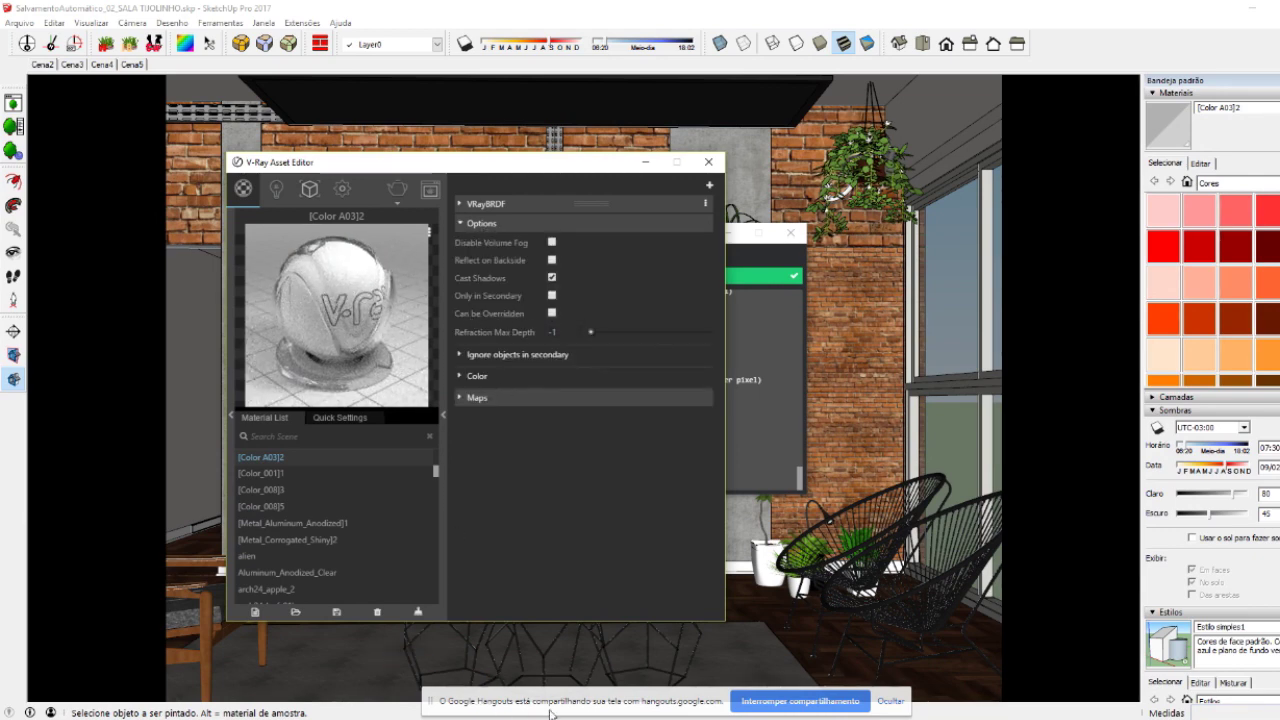
{"action": "left_click", "coordinate": [262, 698]}
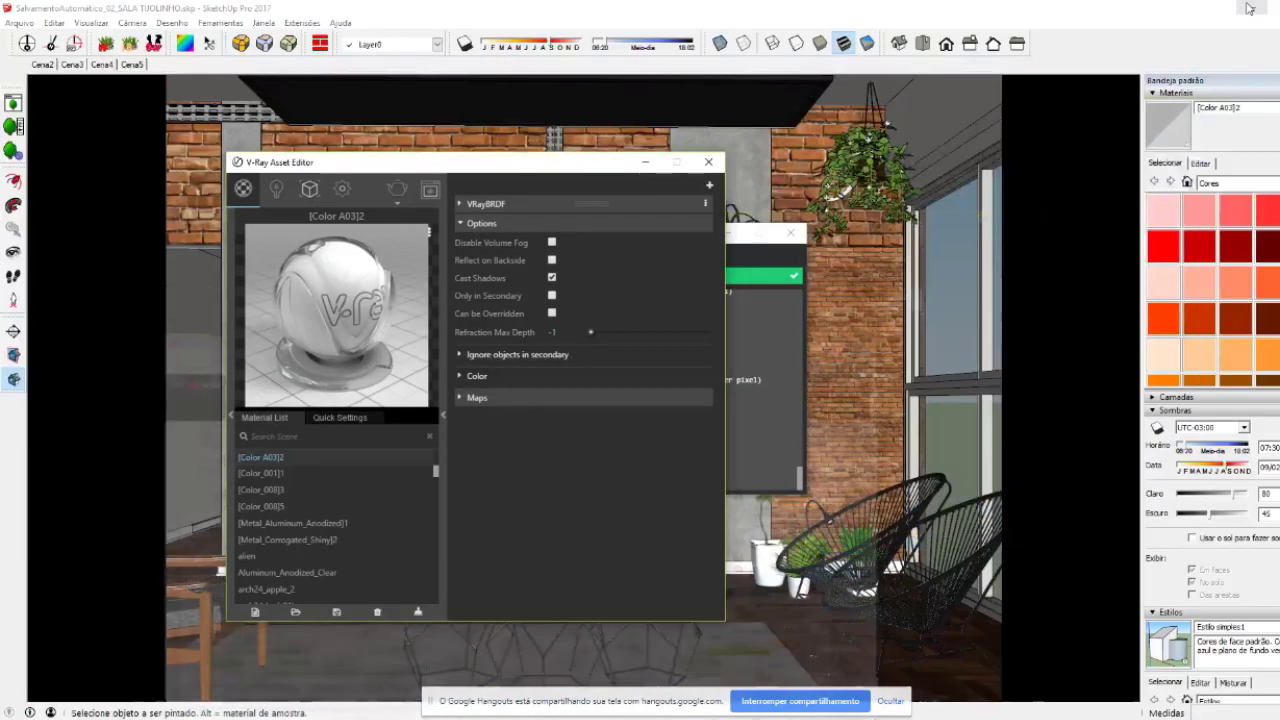
{"action": "left_click", "coordinate": [1252, 10]}
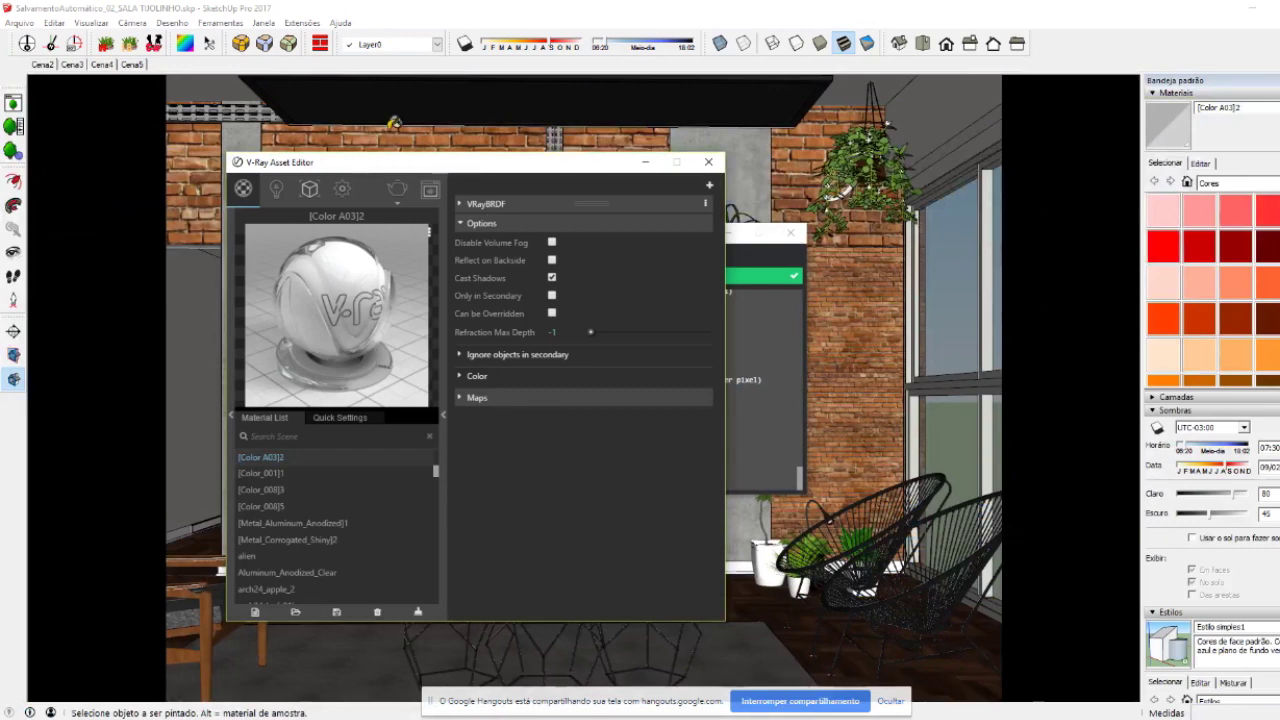
- Show the façade render's overexposed areas in false colour, then switch to the FACHADA ATUALIZADA nova.skp window
{"action": "left_click", "coordinate": [430, 189]}
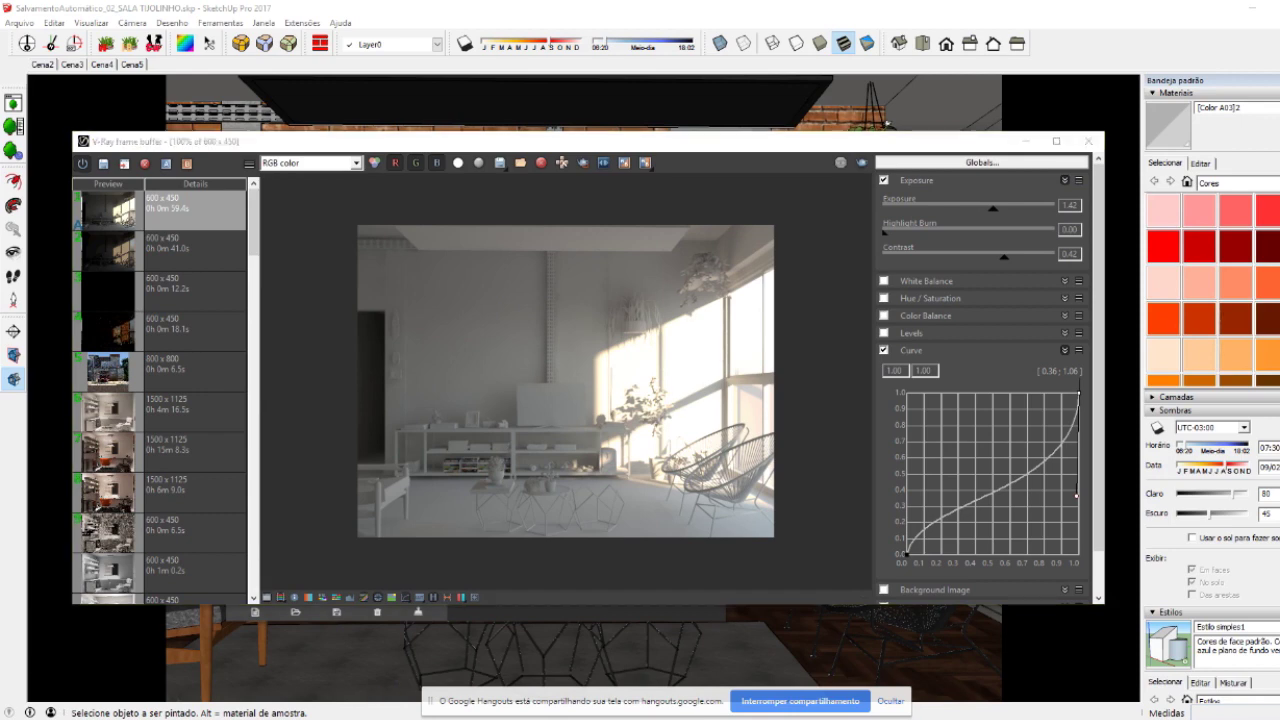
{"action": "left_click", "coordinate": [255, 680]}
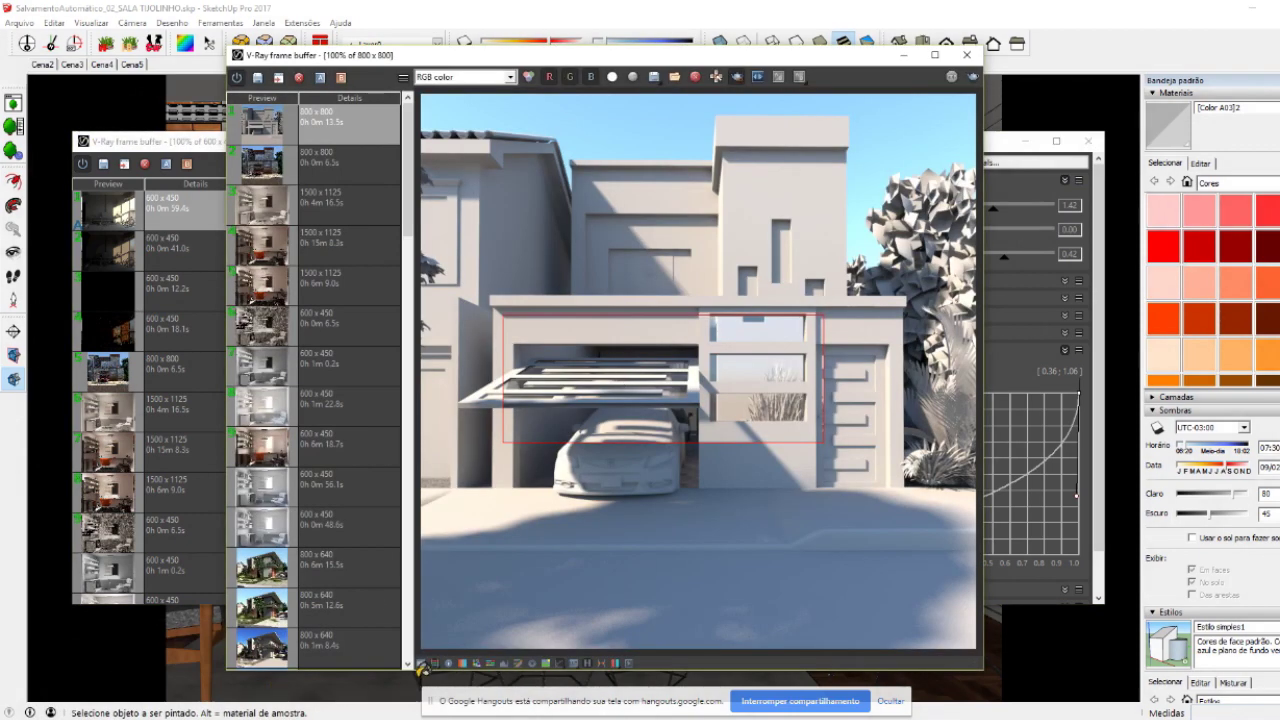
{"action": "left_click", "coordinate": [448, 664]}
{"action": "left_click", "coordinate": [434, 663]}
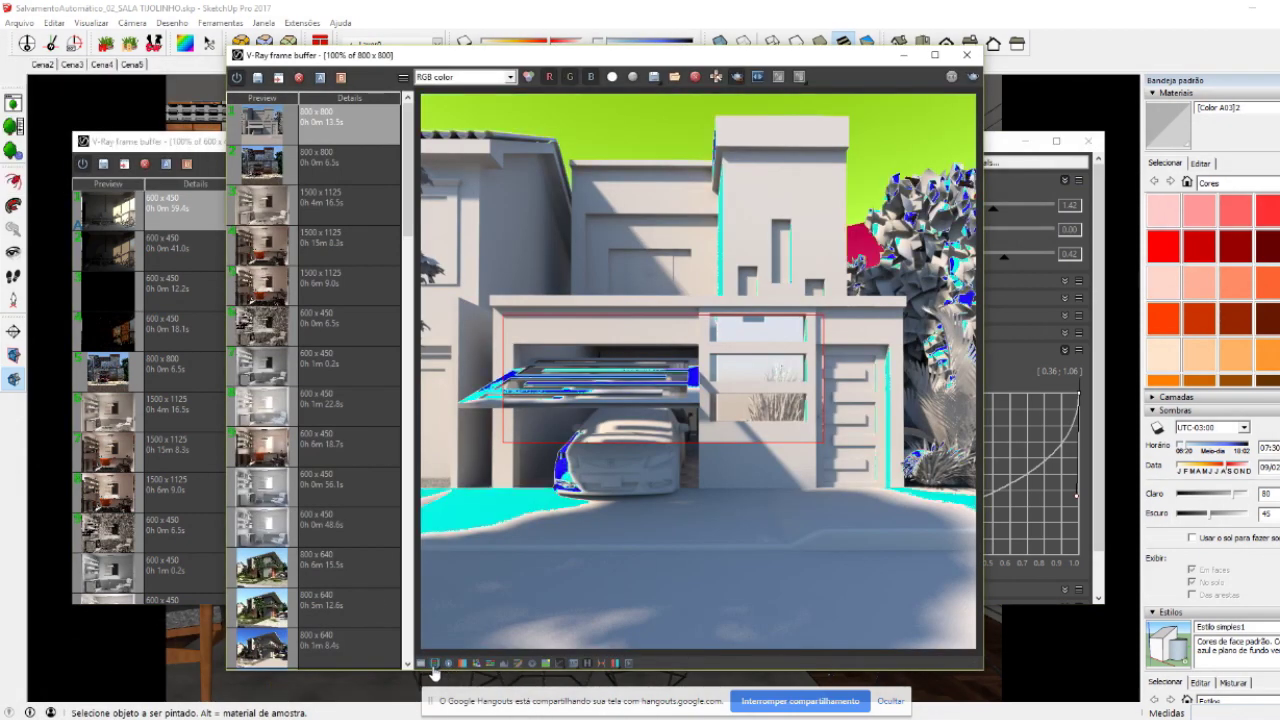
{"action": "left_click_drag", "start_coordinate": [605, 56], "coordinate": [488, 46]}
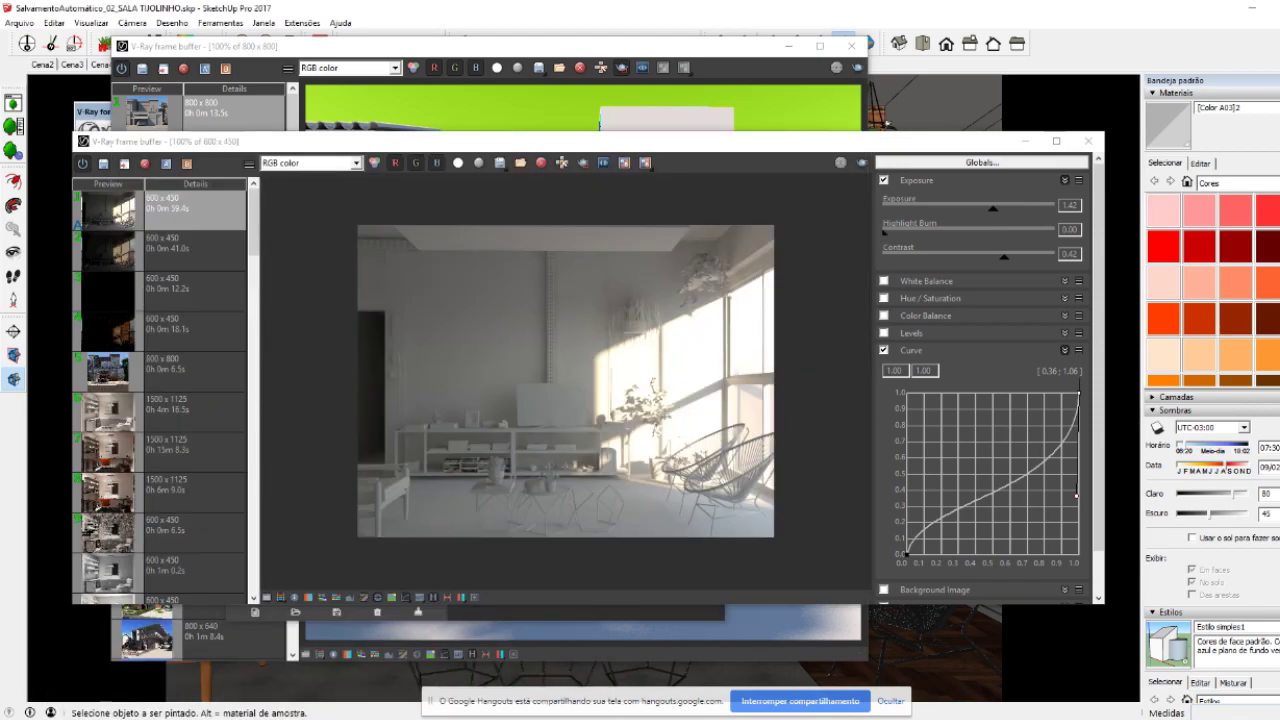
{"action": "mouse_move", "coordinate": [377, 612]}
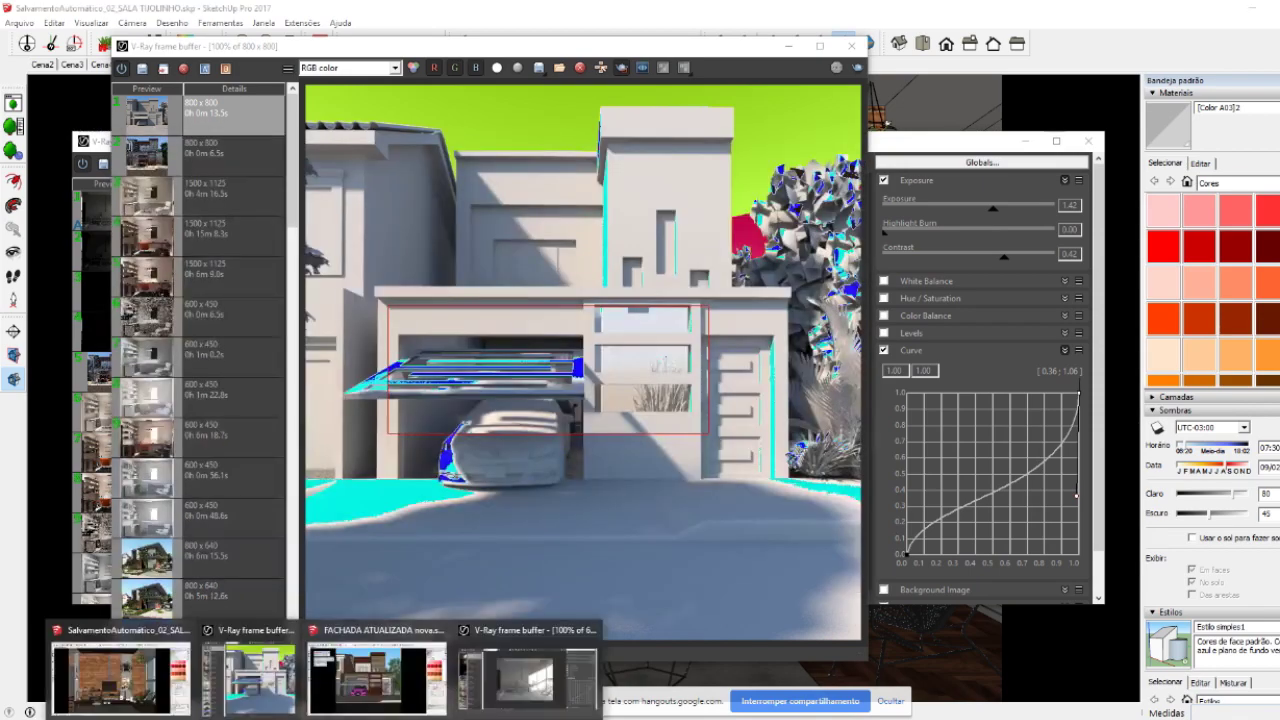
{"action": "left_click", "coordinate": [377, 678]}
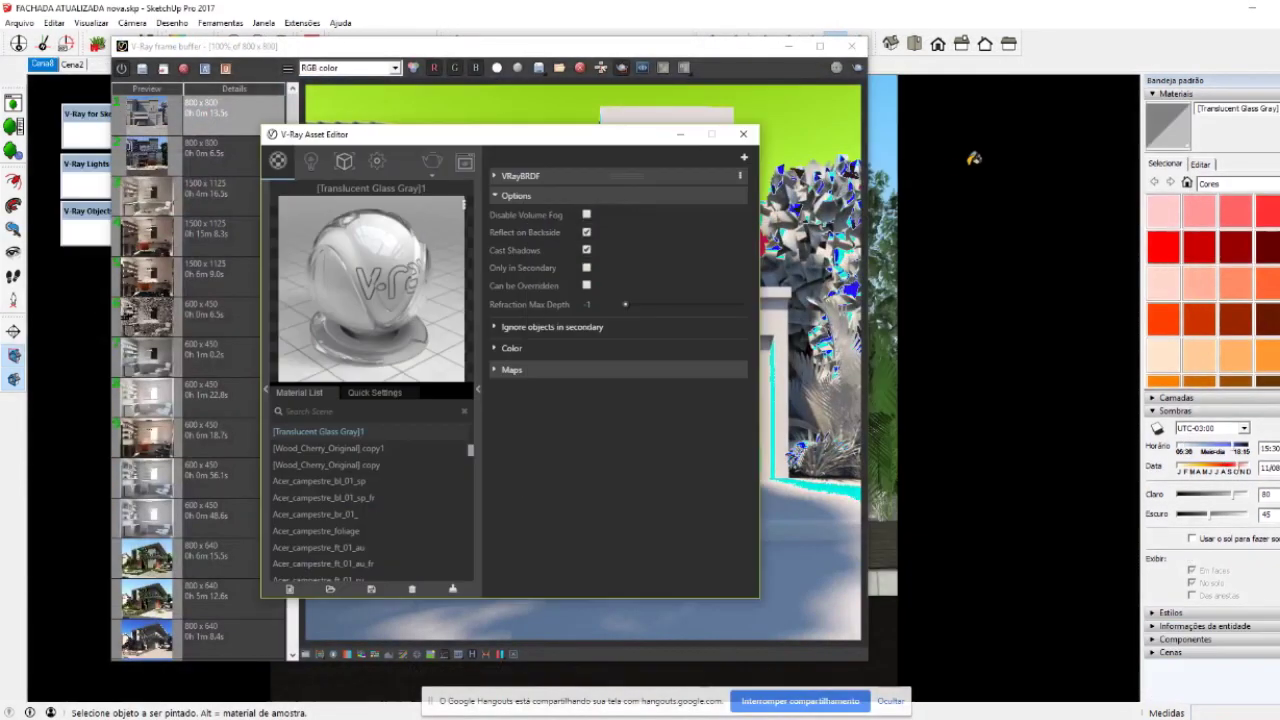
- Hide the Asset Editor and toggle the façade render's overexposure false-colour overlay off and on
{"action": "left_click", "coordinate": [685, 134]}
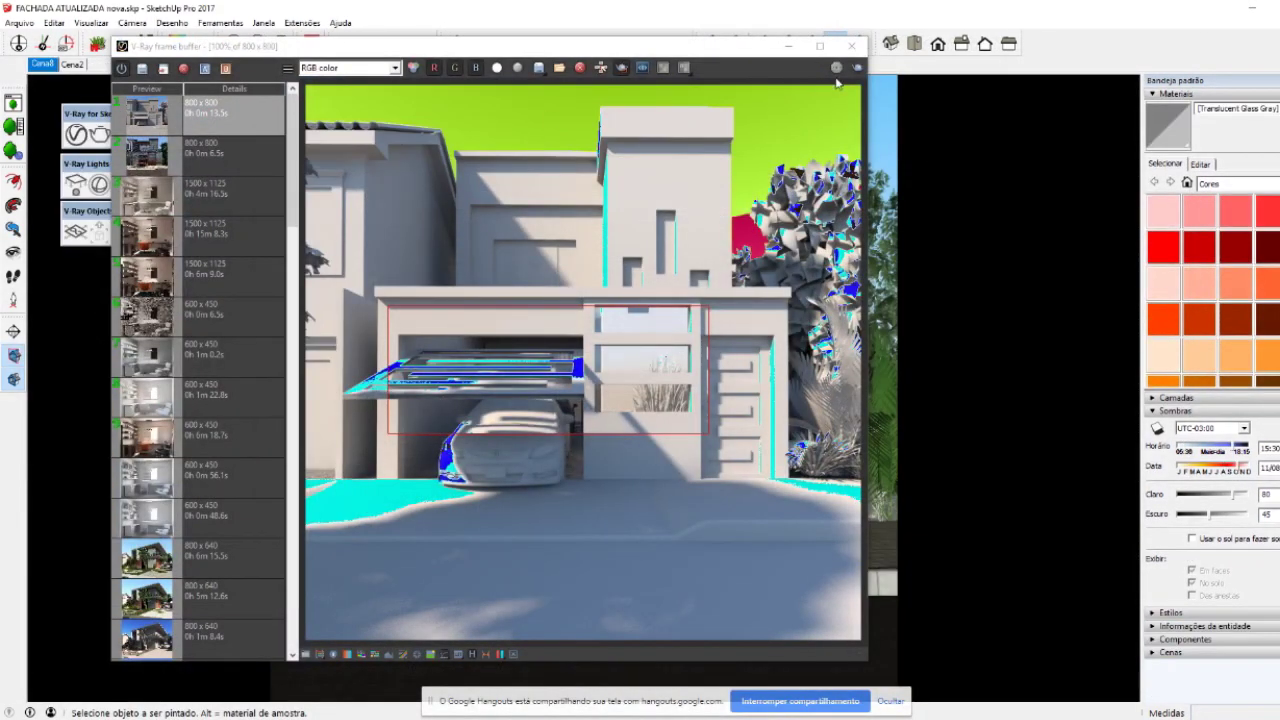
{"action": "left_click", "coordinate": [492, 527]}
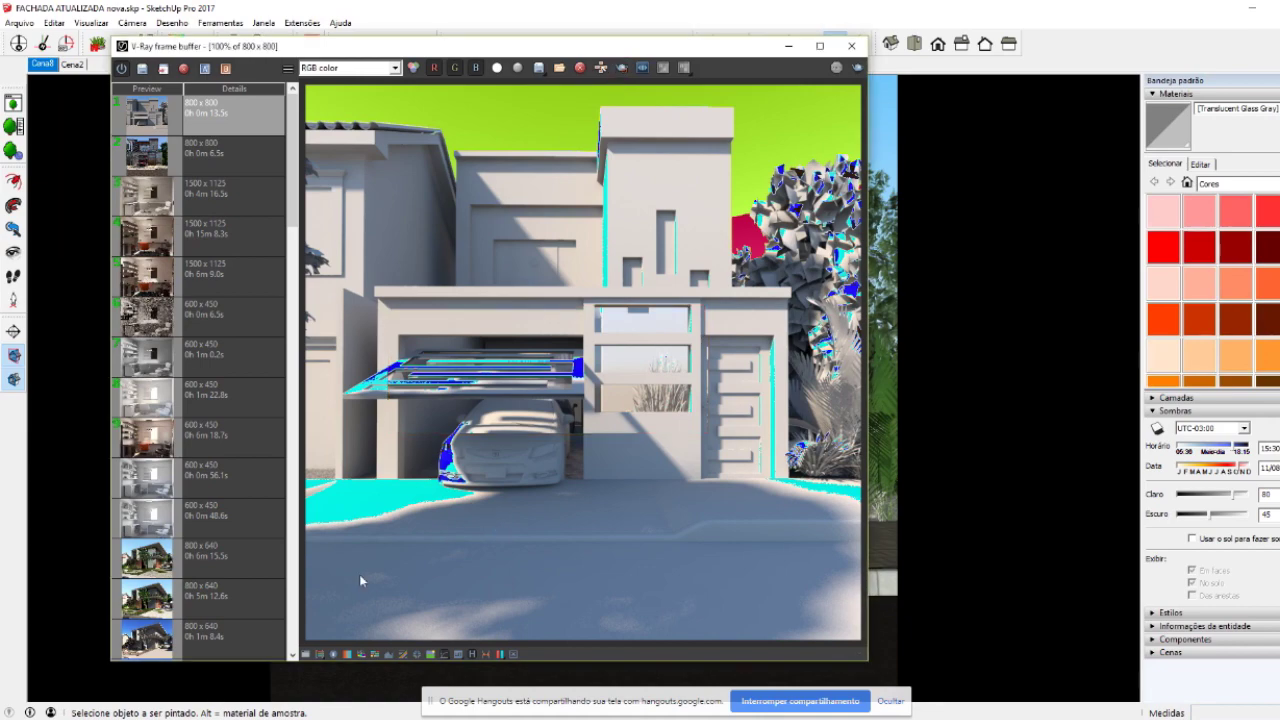
{"action": "left_click", "coordinate": [320, 654]}
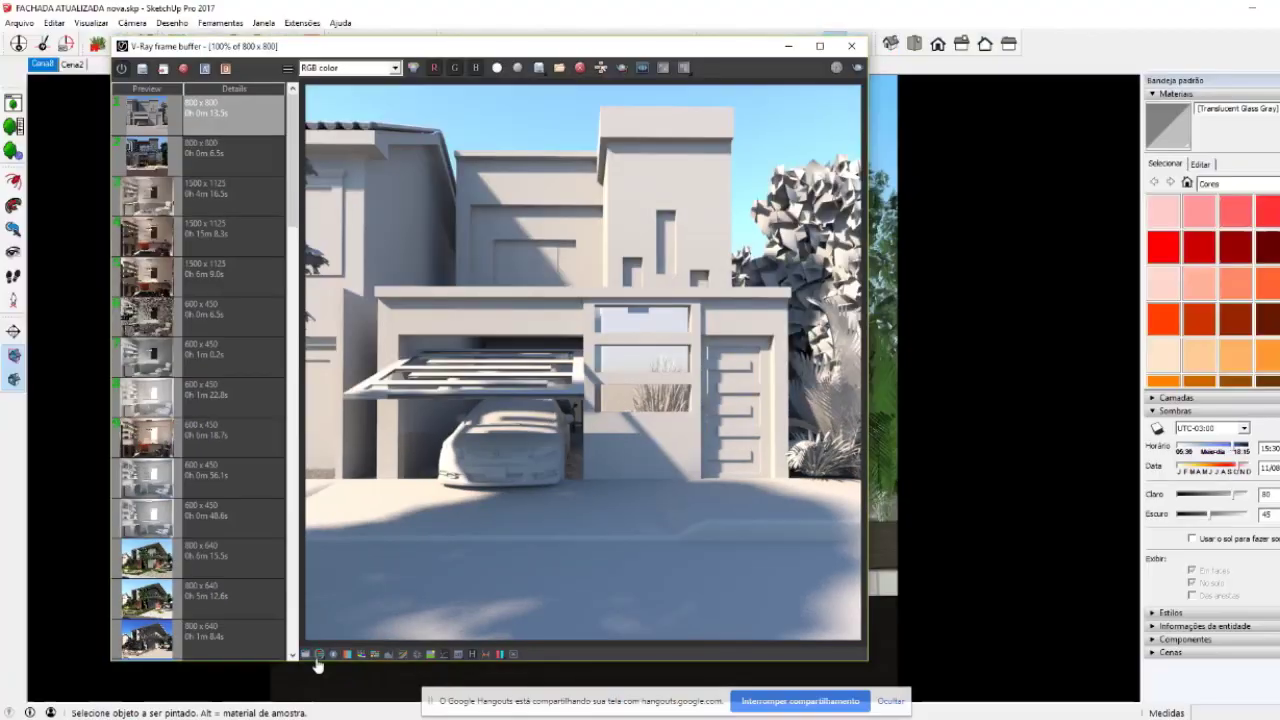
{"action": "left_click", "coordinate": [320, 654]}
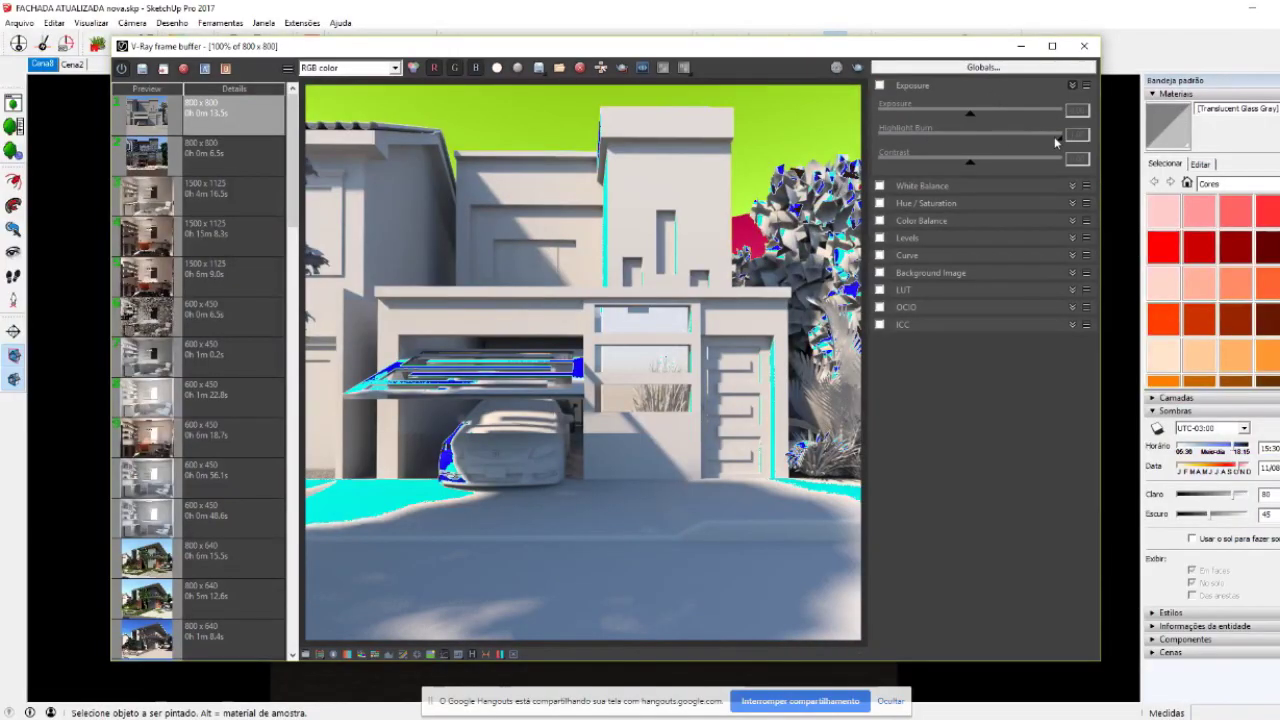
- Enable exposure correction, lower Highlight Burn to about 0.45, compare on/off, and raise Contrast to about 0.41
{"action": "left_click", "coordinate": [879, 86]}
{"action": "left_click_drag", "start_coordinate": [1052, 136], "coordinate": [958, 141]}
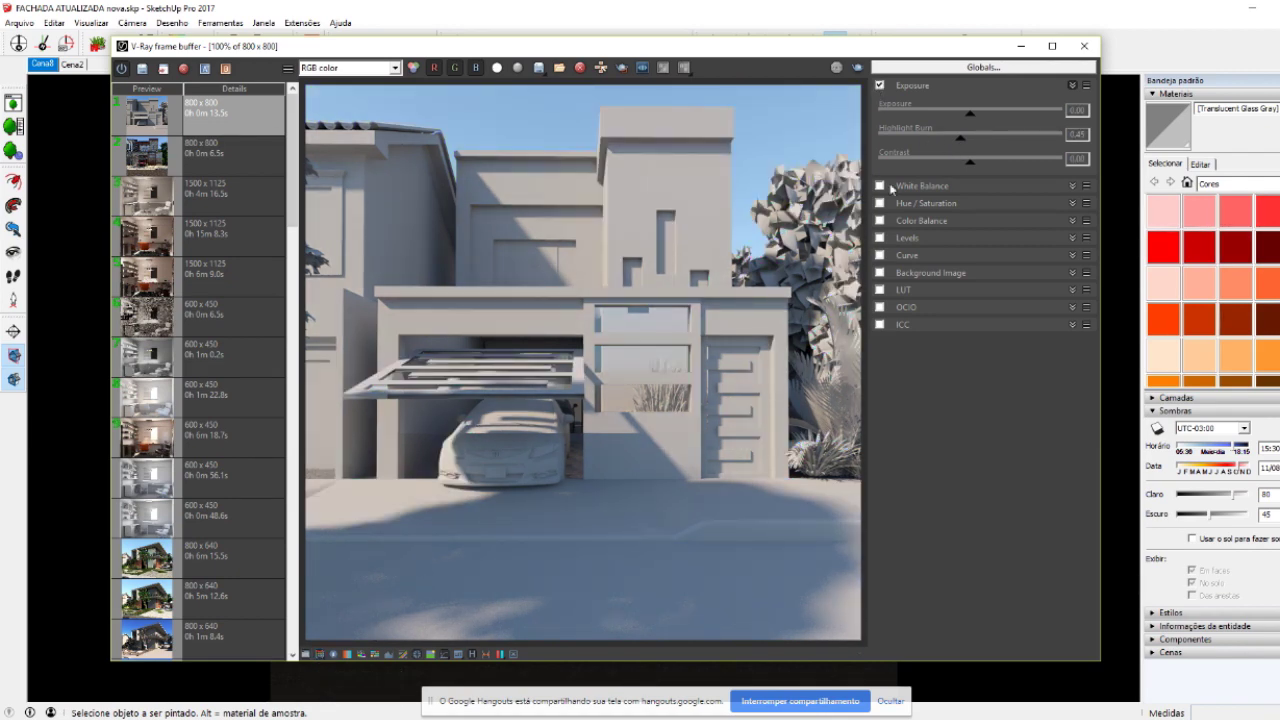
{"action": "left_click", "coordinate": [877, 88]}
{"action": "left_click", "coordinate": [877, 87]}
{"action": "left_click", "coordinate": [877, 87]}
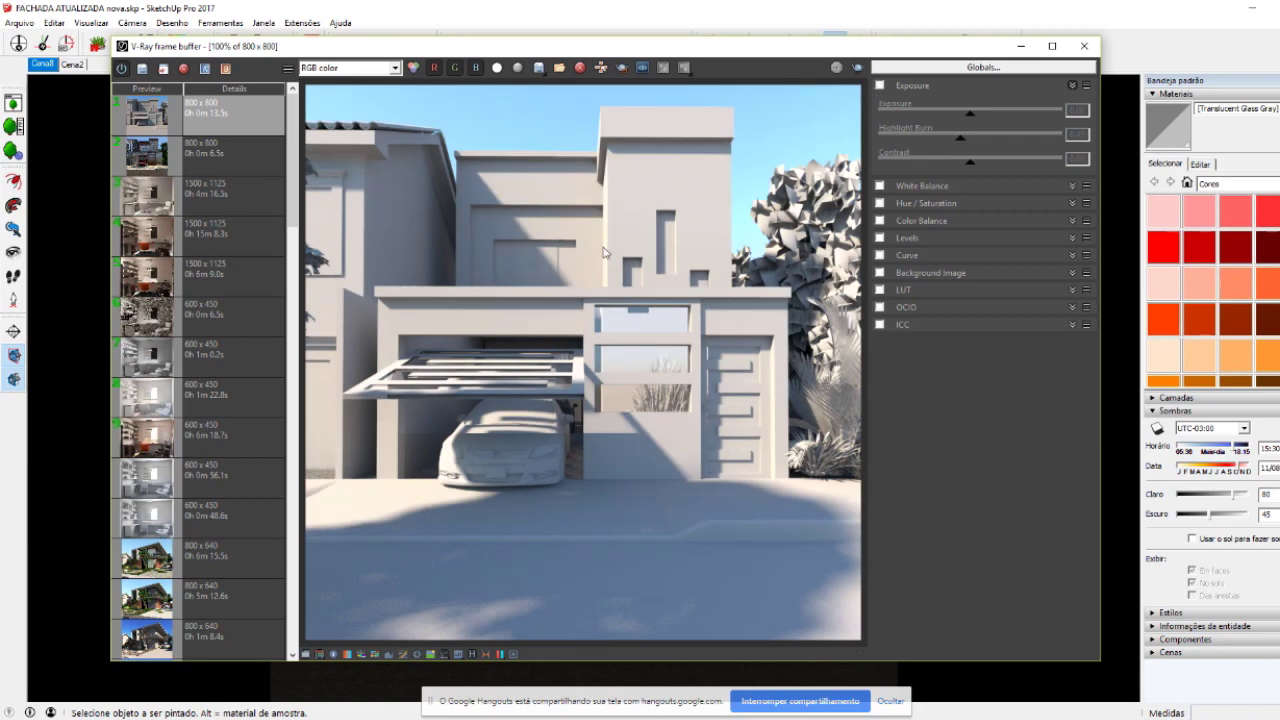
{"action": "left_click", "coordinate": [879, 86]}
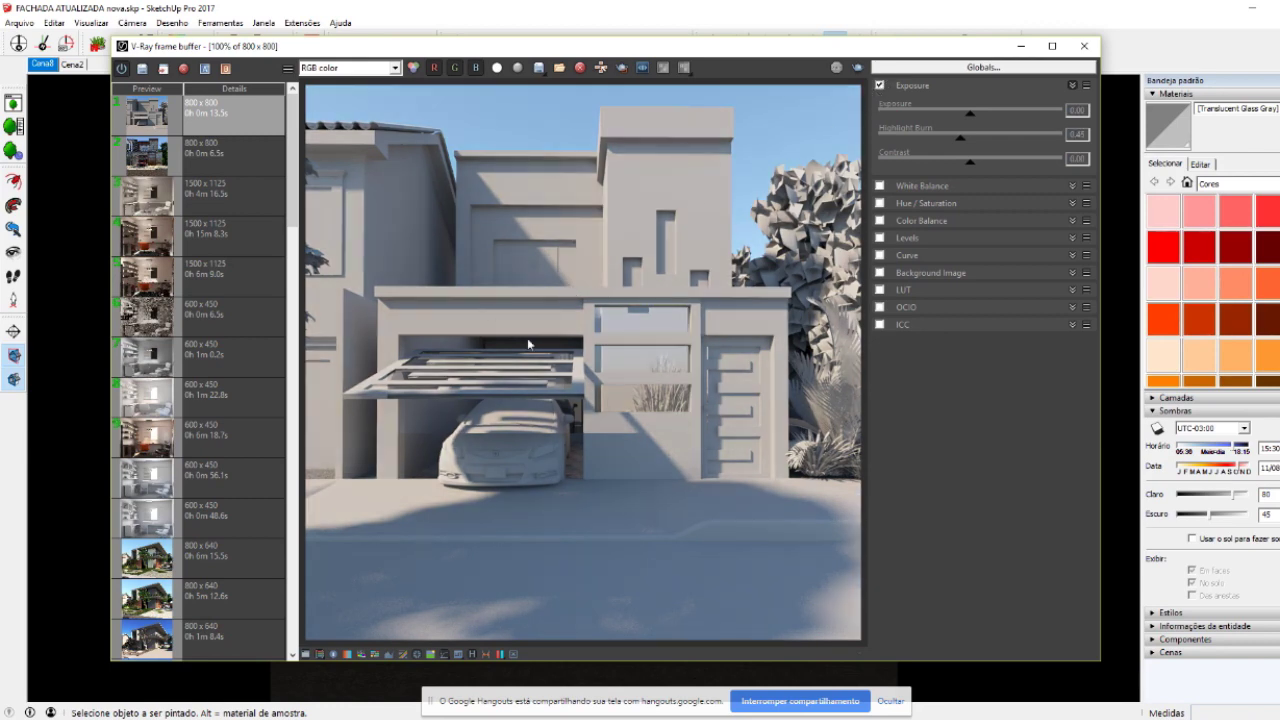
{"action": "left_click", "coordinate": [879, 87]}
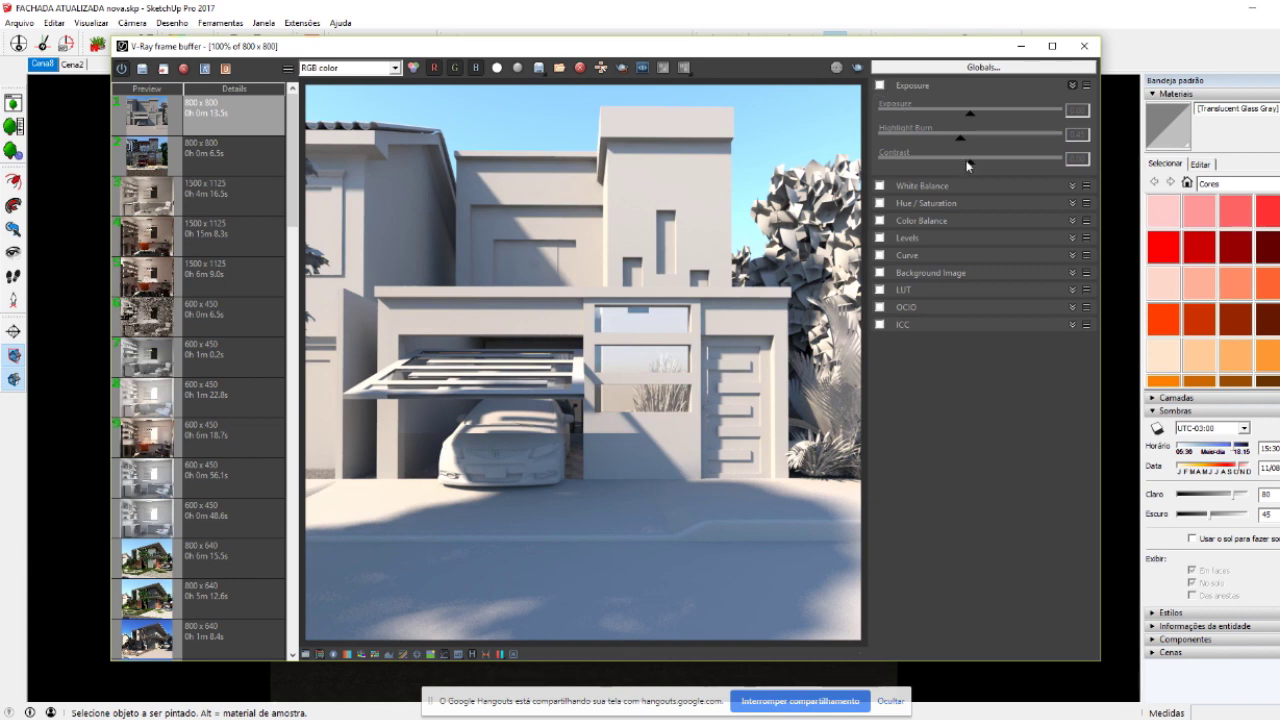
{"action": "left_click", "coordinate": [879, 86]}
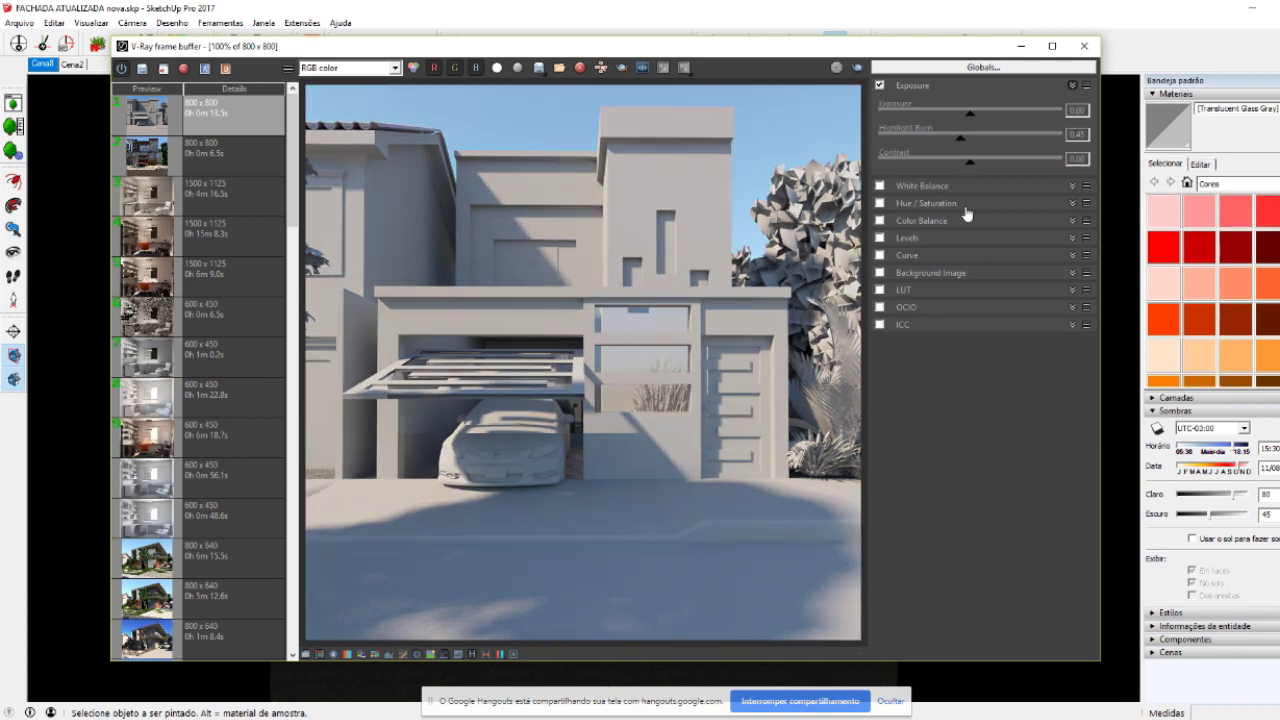
{"action": "left_click_drag", "start_coordinate": [969, 162], "coordinate": [1007, 163]}
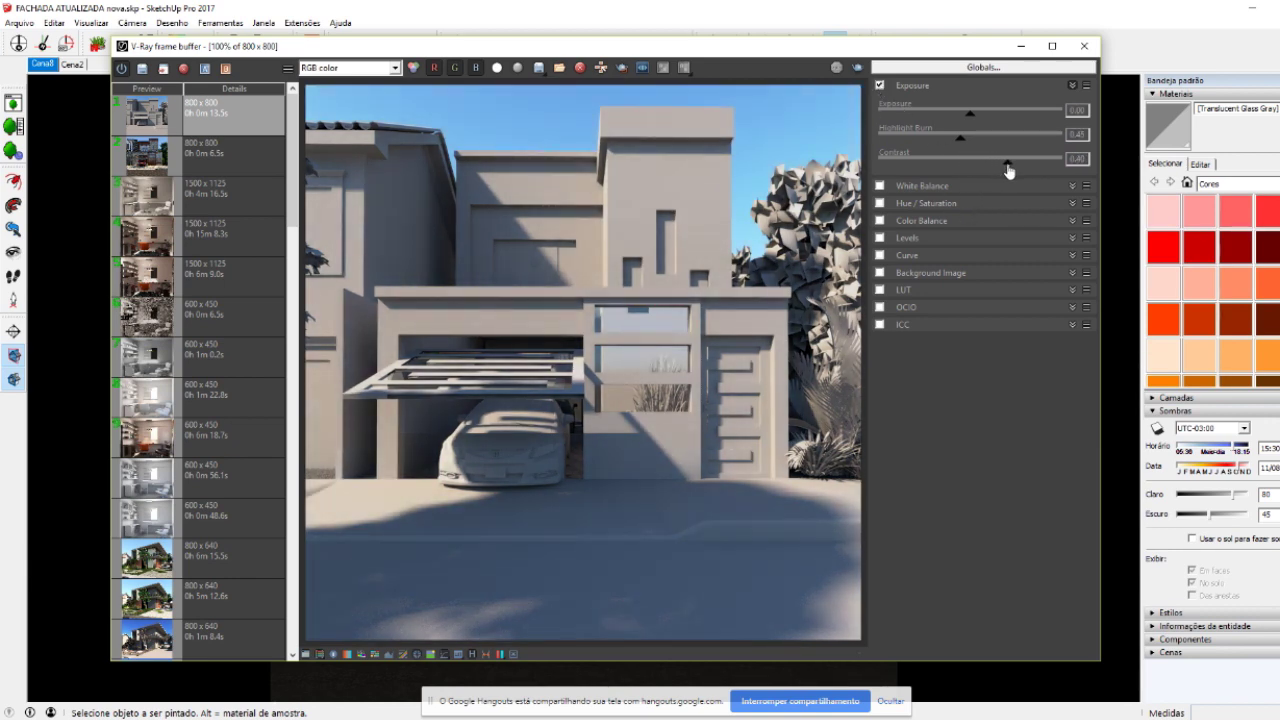